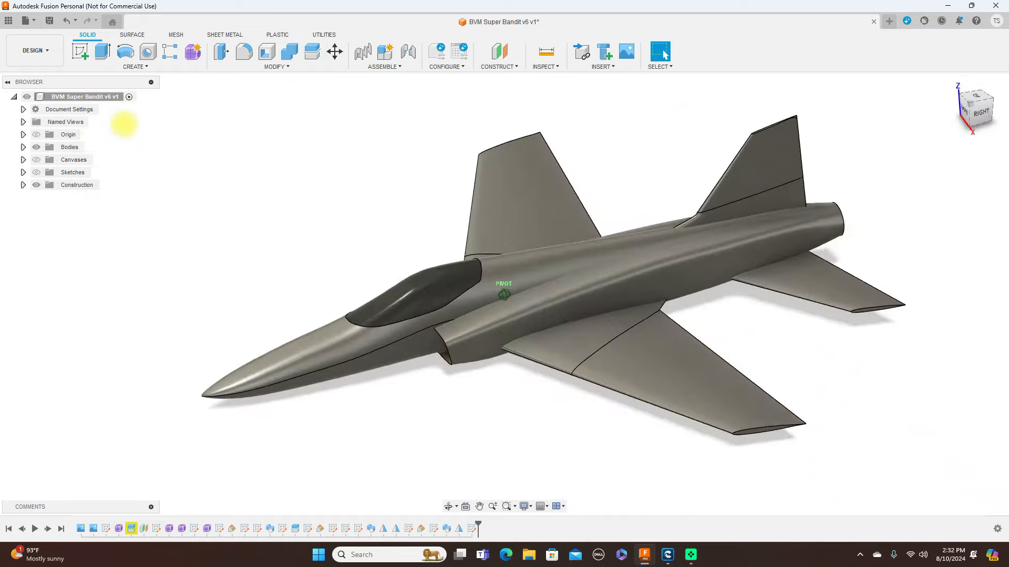
Step: Examine the aircraft model's overall shape in side, front and perspective views
mouse_move(993, 112)
mouse_down()
mouse_move(991, 103)
mouse_move(866, 94)
mouse_move(990, 110)
mouse_up()
click(970, 104)
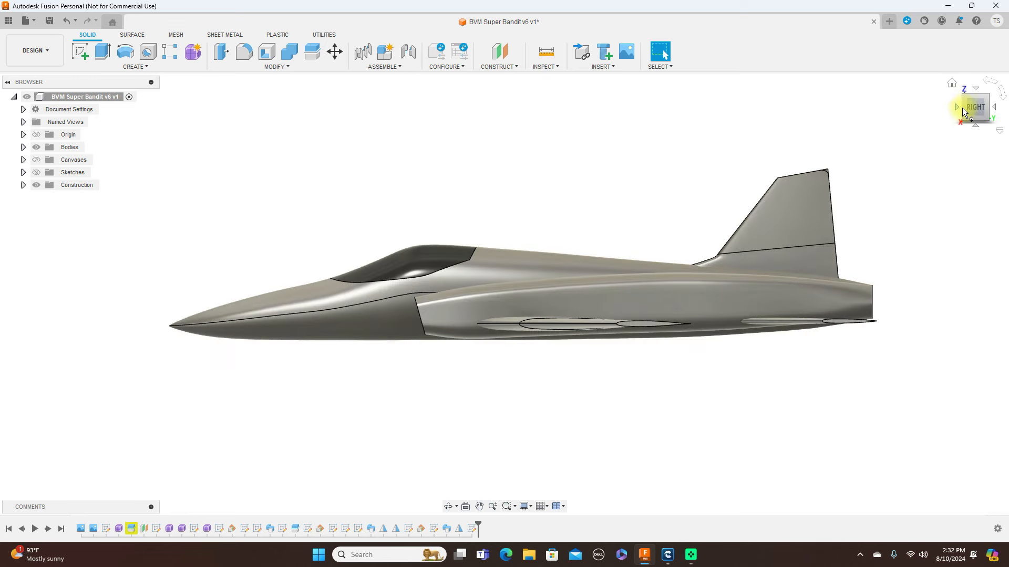
click(952, 82)
mouse_move(20, 136)
mouse_down()
mouse_move(24, 121)
mouse_move(1002, 114)
mouse_move(966, 110)
mouse_move(982, 110)
mouse_up()
click(956, 107)
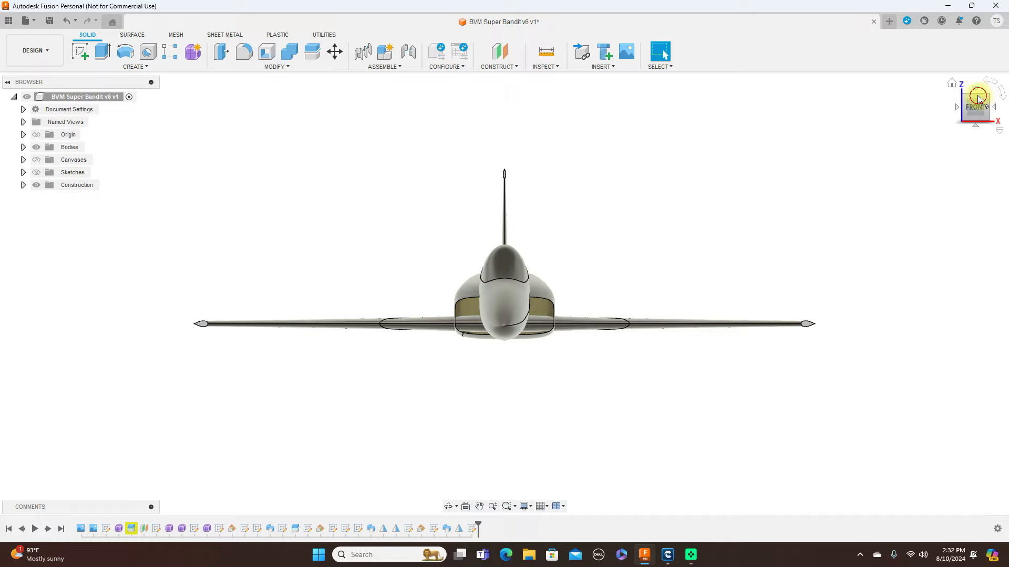
click(979, 100)
shift+middle_drag(864, 124, 933, 118)
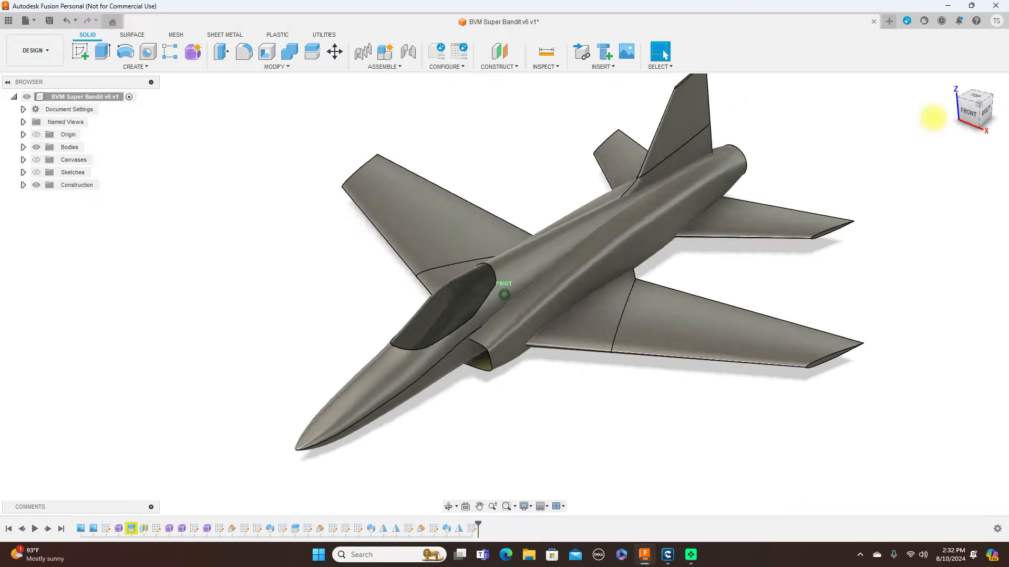
click(962, 110)
mouse_move(962, 108)
shift+middle_down()
mouse_move(765, 99)
mouse_move(718, 112)
mouse_move(973, 103)
shift+middle_up()
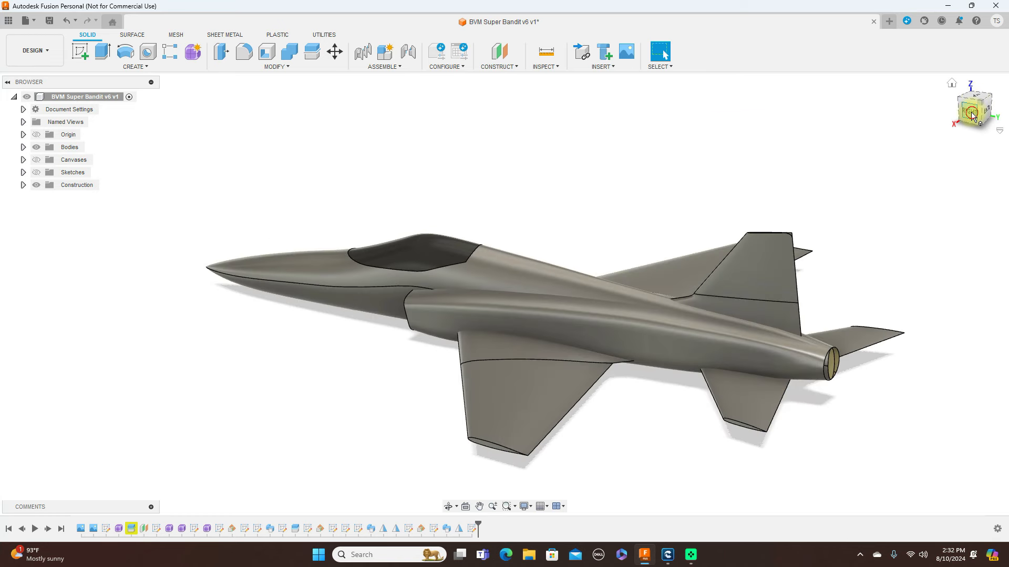
Step: Measure the fuselage in side view from the nose tip to the rear exhaust edge
click(973, 115)
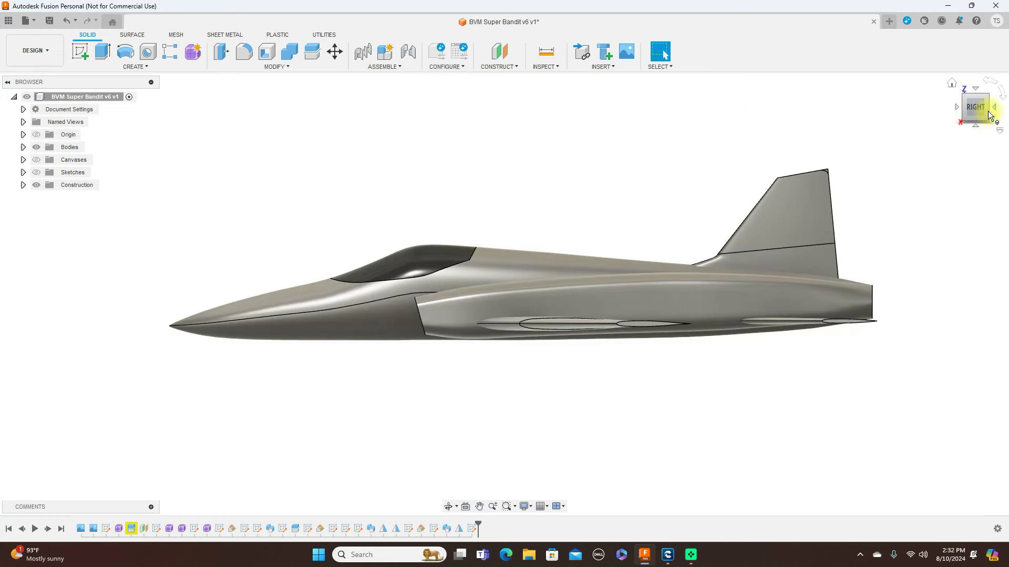
scroll(988, 112, down, 1)
middle_drag(927, 122, 844, 119)
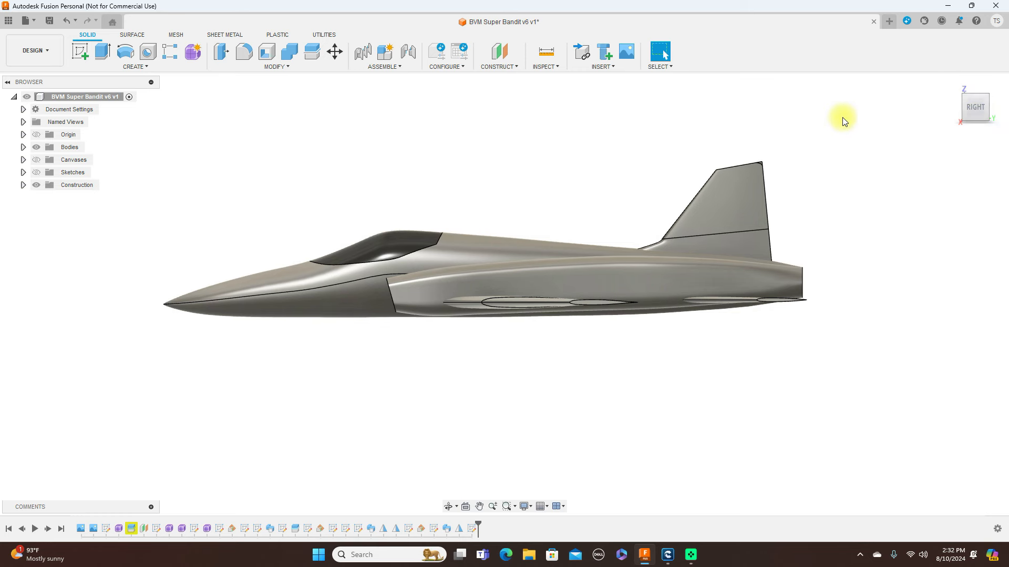
click(554, 68)
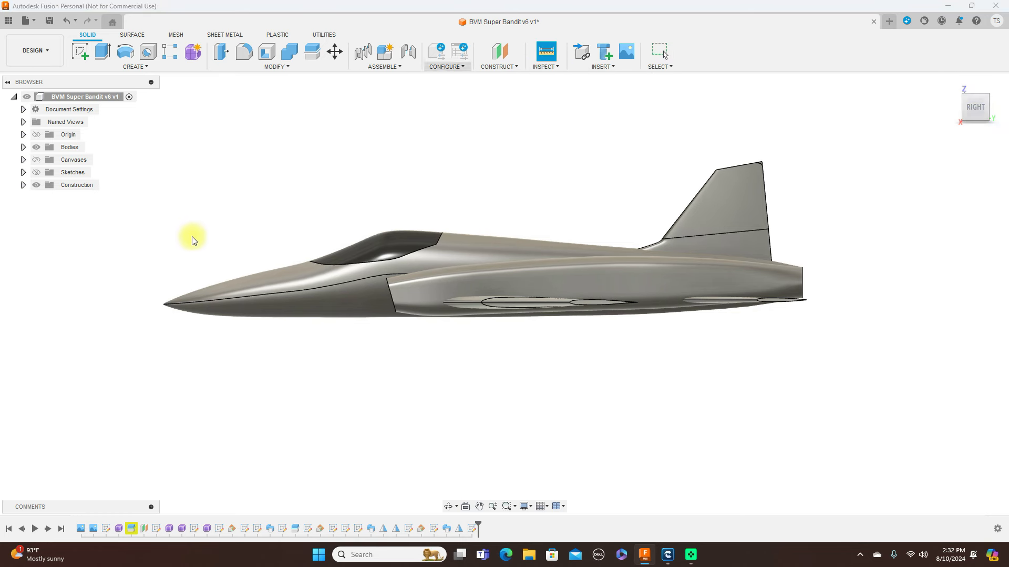
click(163, 304)
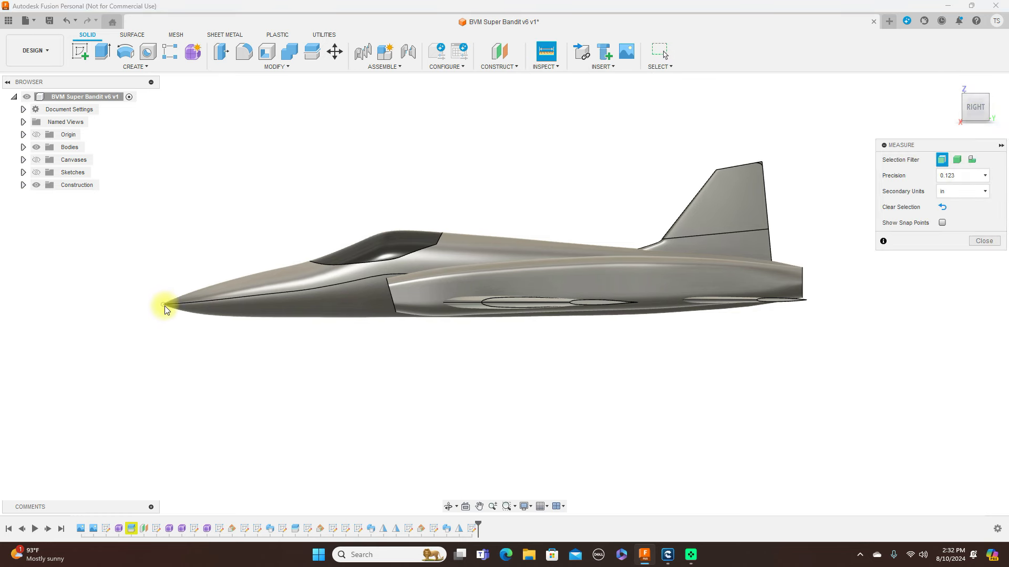
click(802, 290)
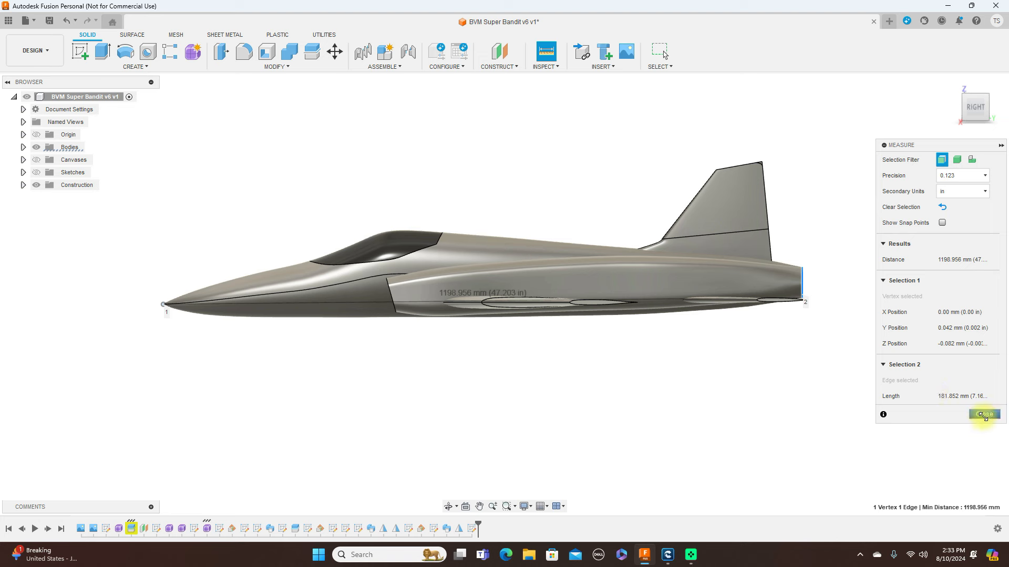
click(985, 415)
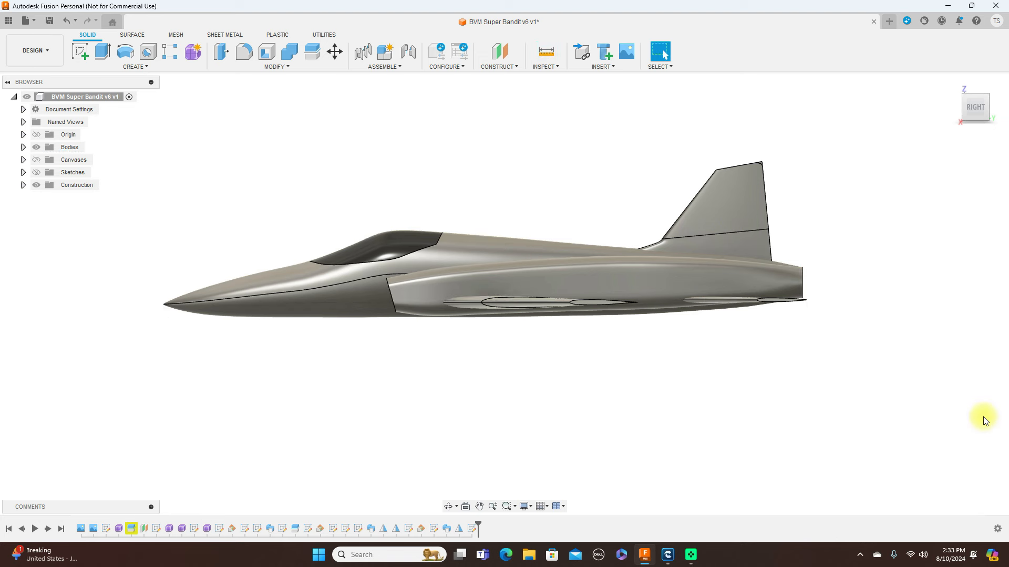
Step: Show the origin geometry and create a sketch on the YZ plane
scroll(948, 368, down, 1)
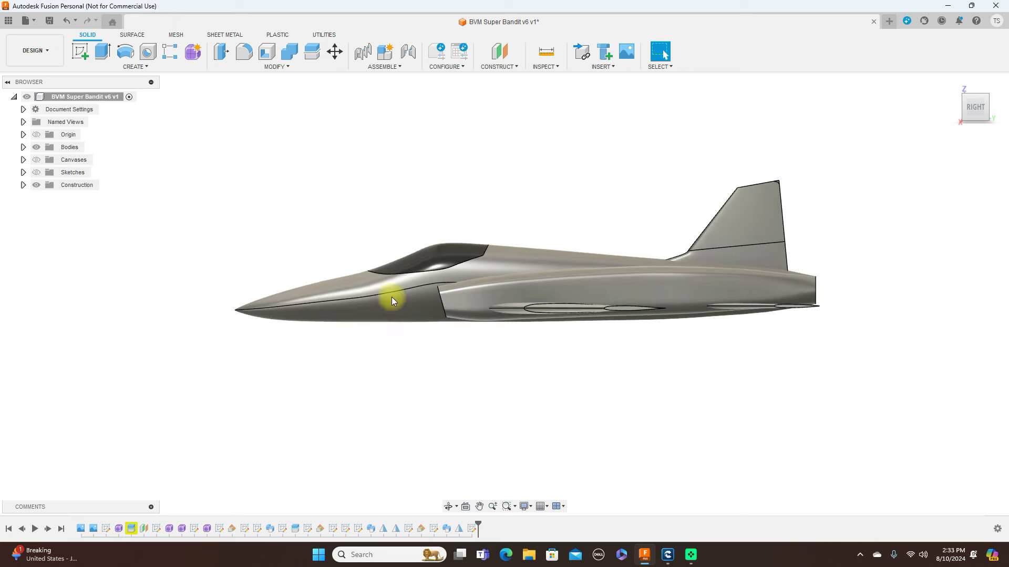
click(37, 137)
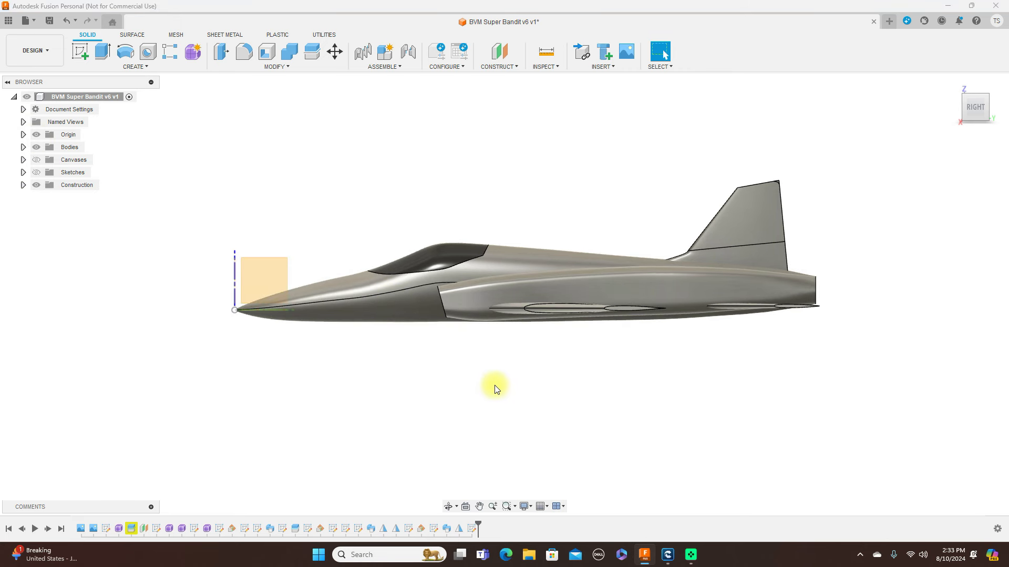
scroll(498, 389, down, 1)
middle_drag(570, 410, 572, 388)
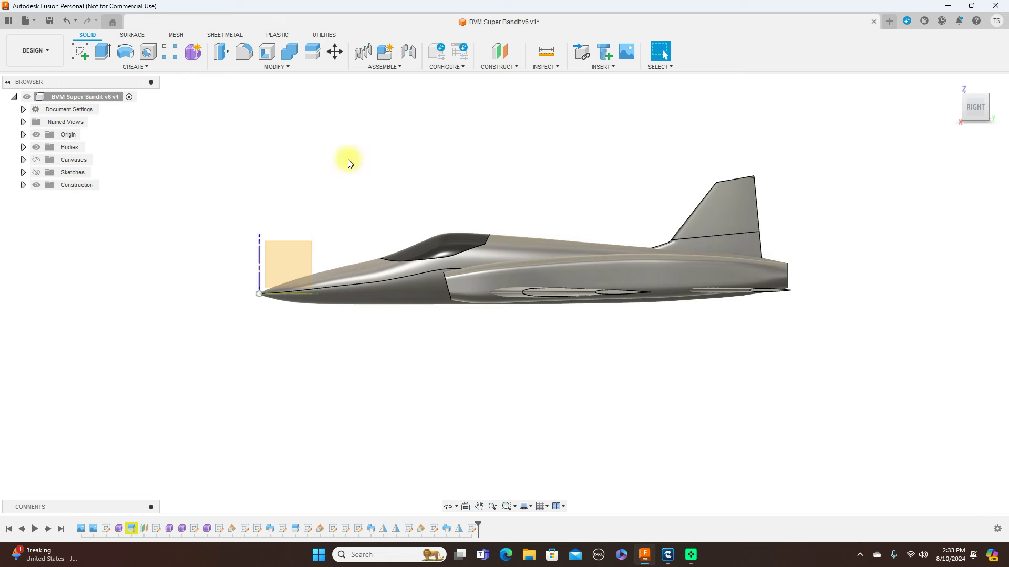
click(299, 255)
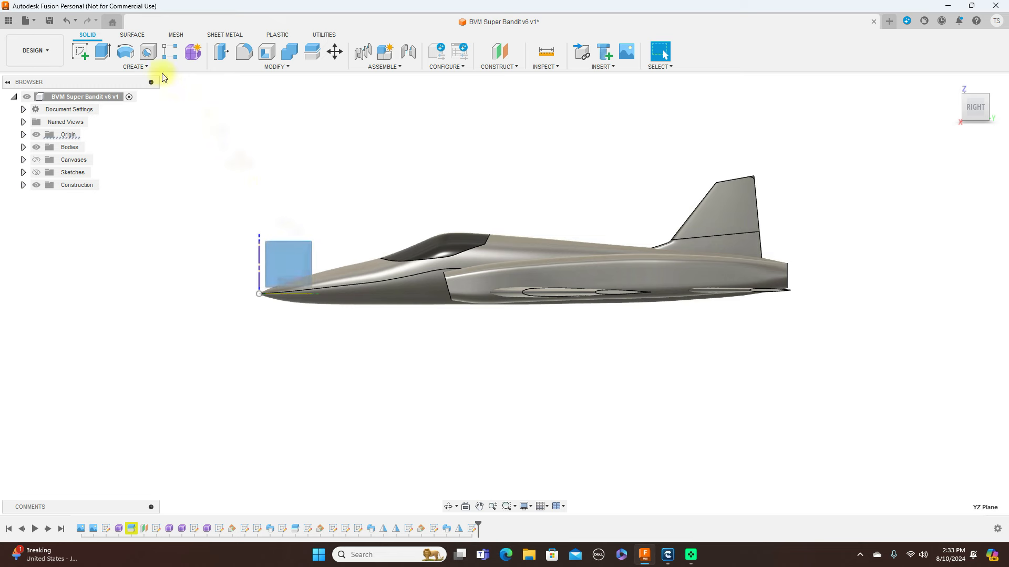
click(87, 50)
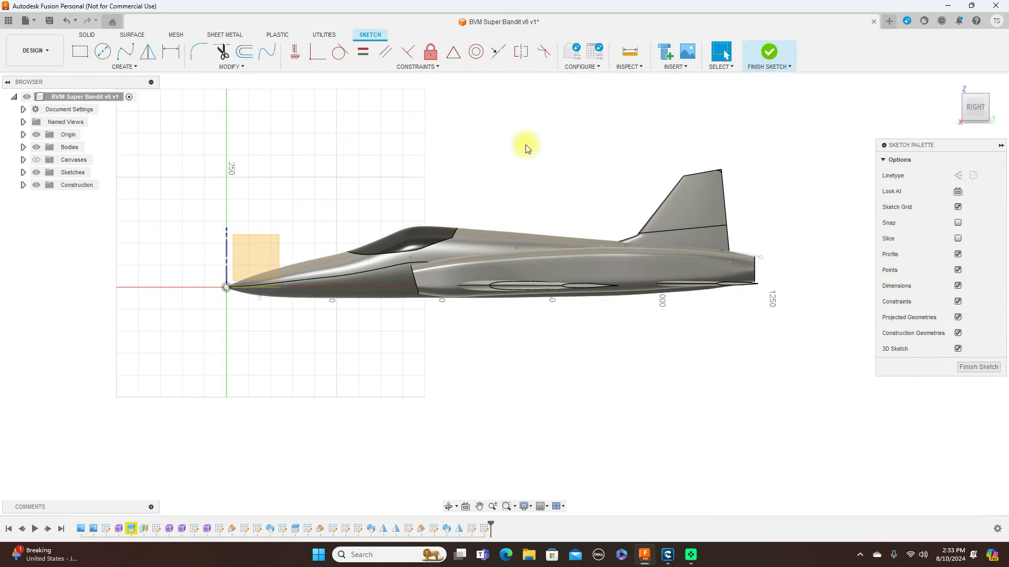
scroll(527, 148, up, 1)
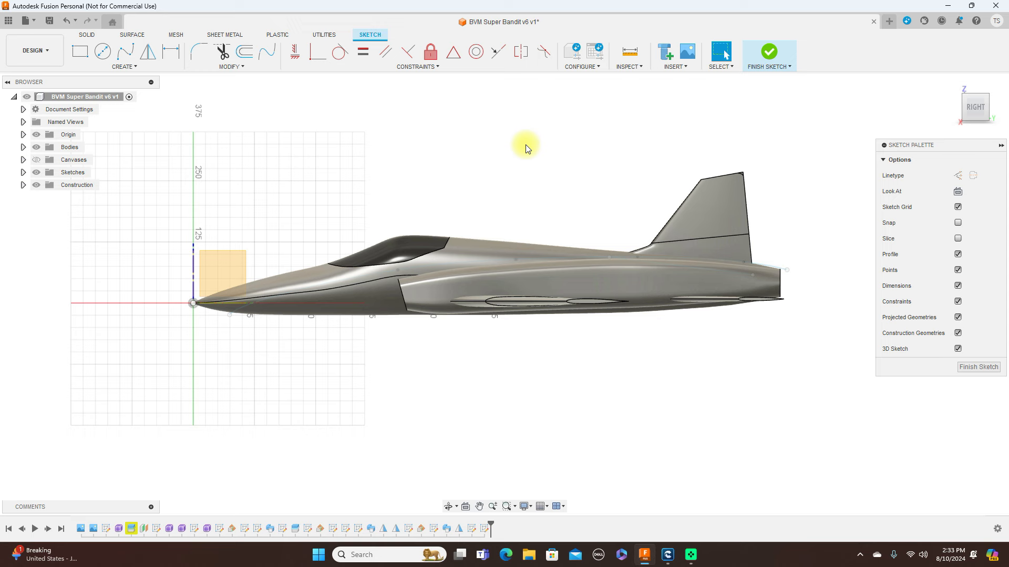
Step: Draw a 1650 mm line along the fuselage axis from the origin at the nose to beyond the tail, and finish the sketch
key(c)
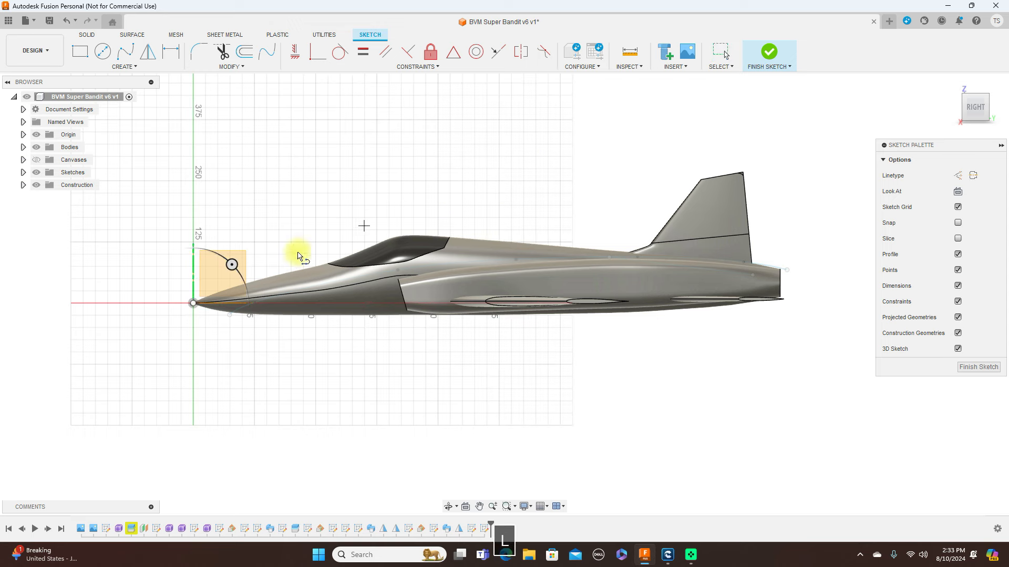
click(193, 303)
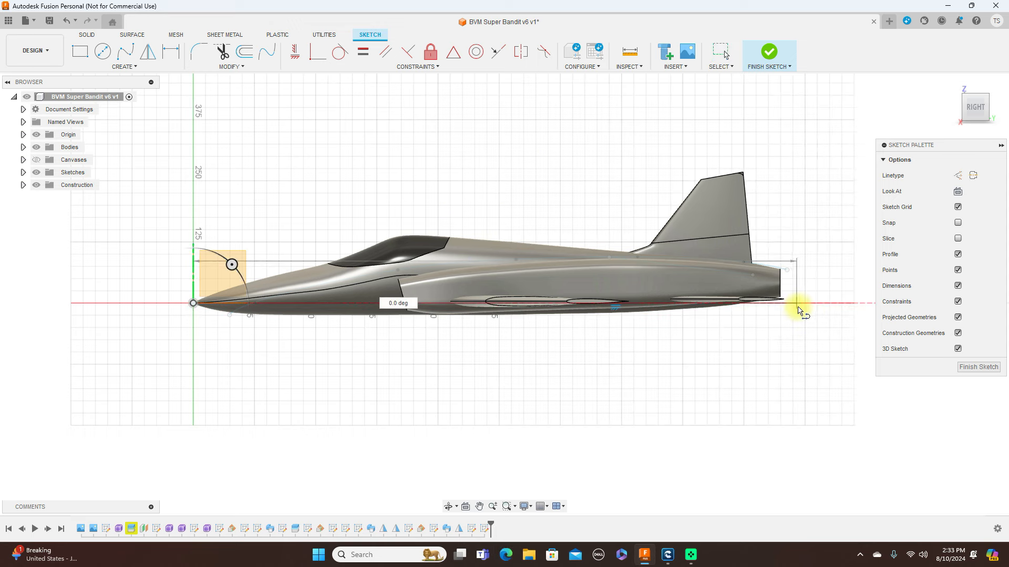
scroll(822, 305, down, 2)
middle_drag(823, 304, 676, 301)
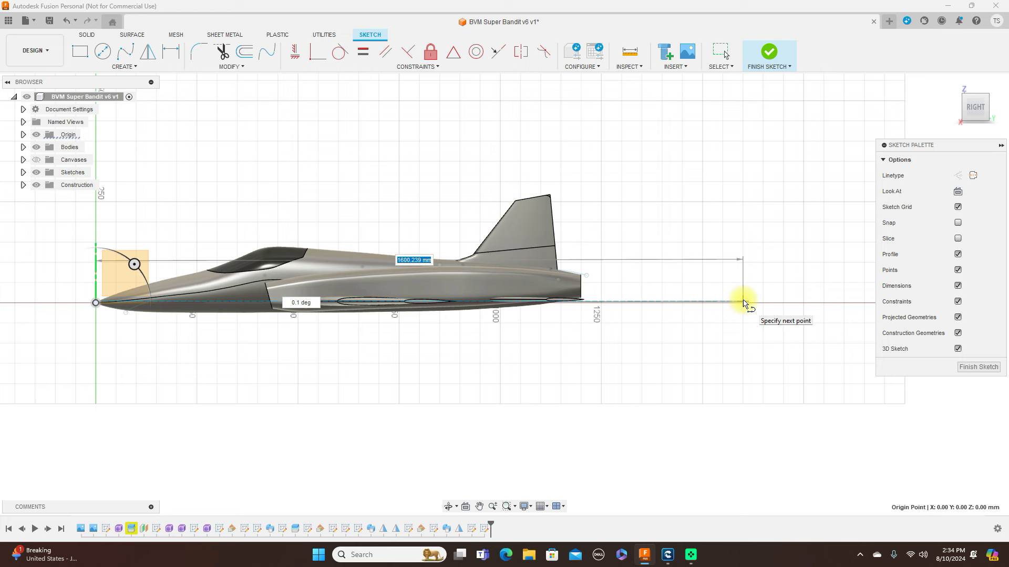
text(1650)
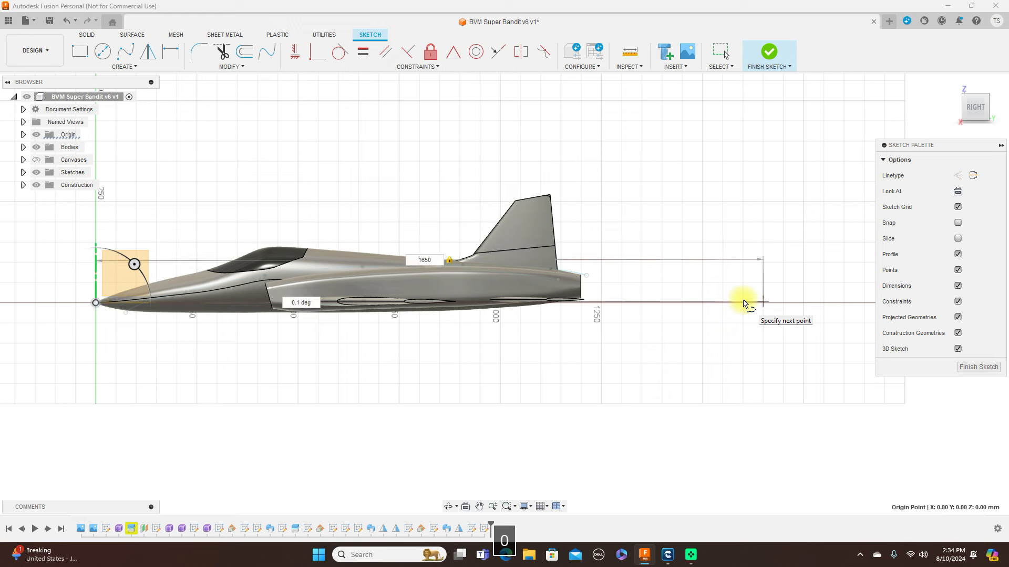
key(Return)
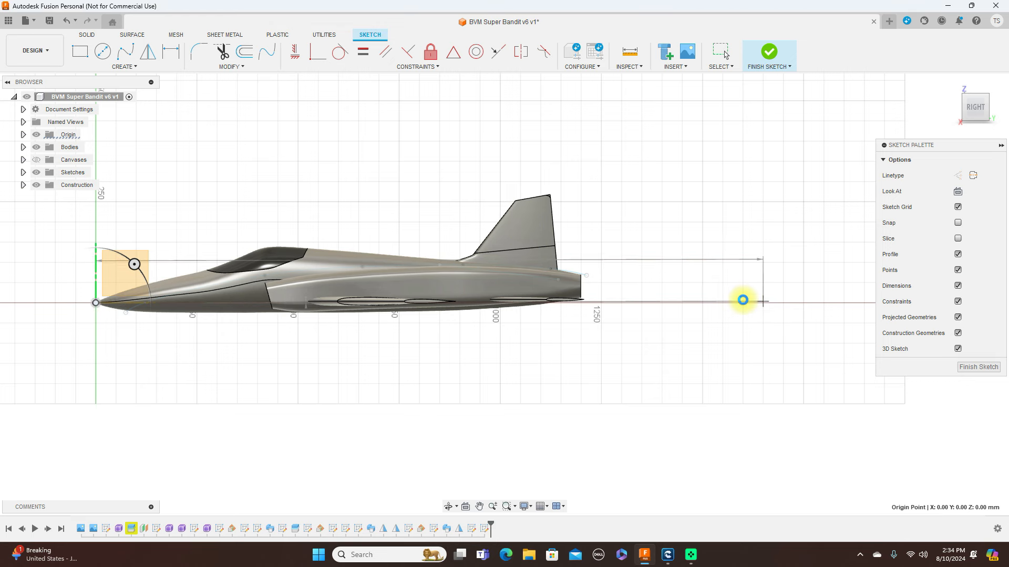
key(Escape)
scroll(743, 300, down, 2)
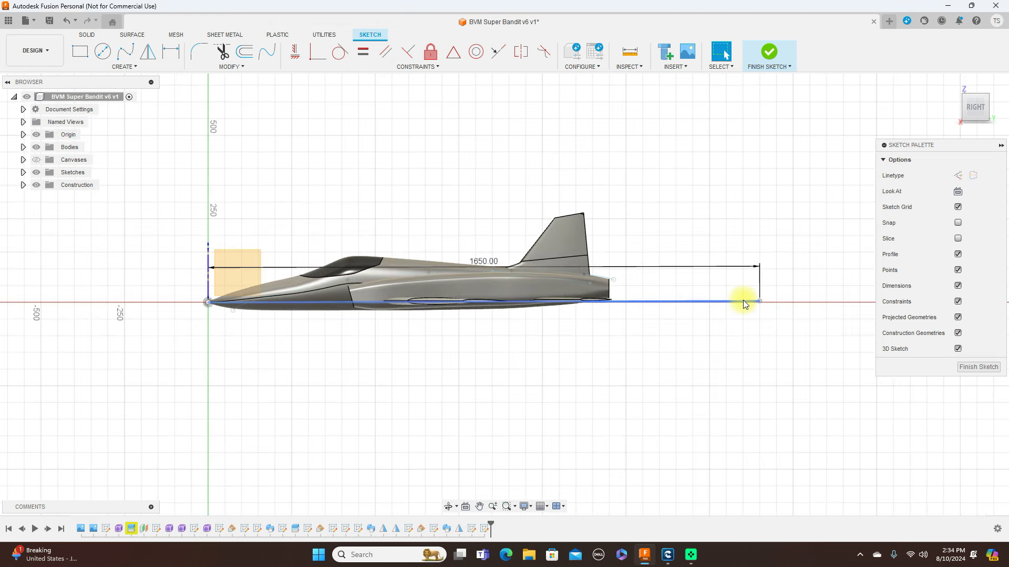
scroll(801, 229, up, 1)
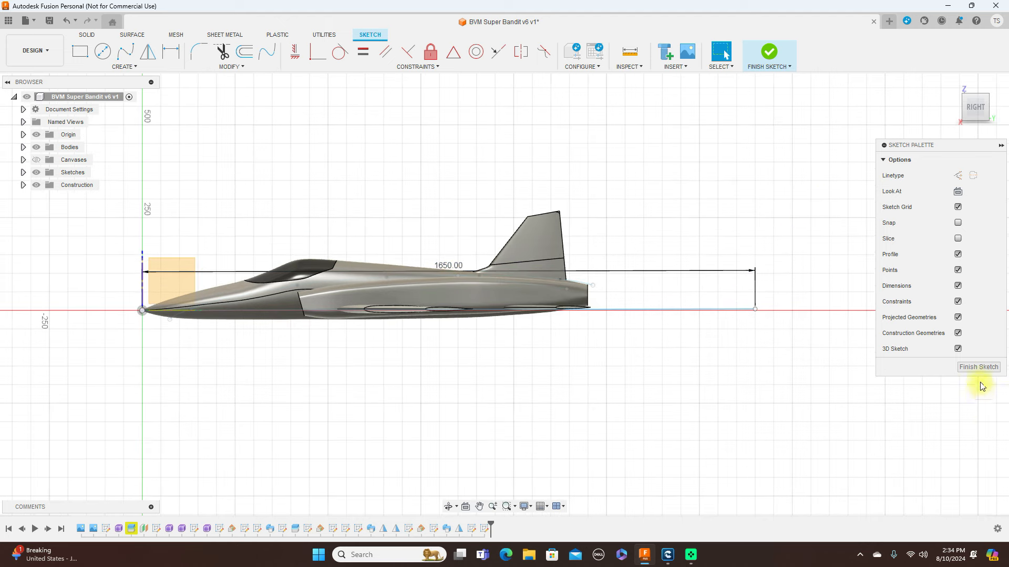
click(978, 367)
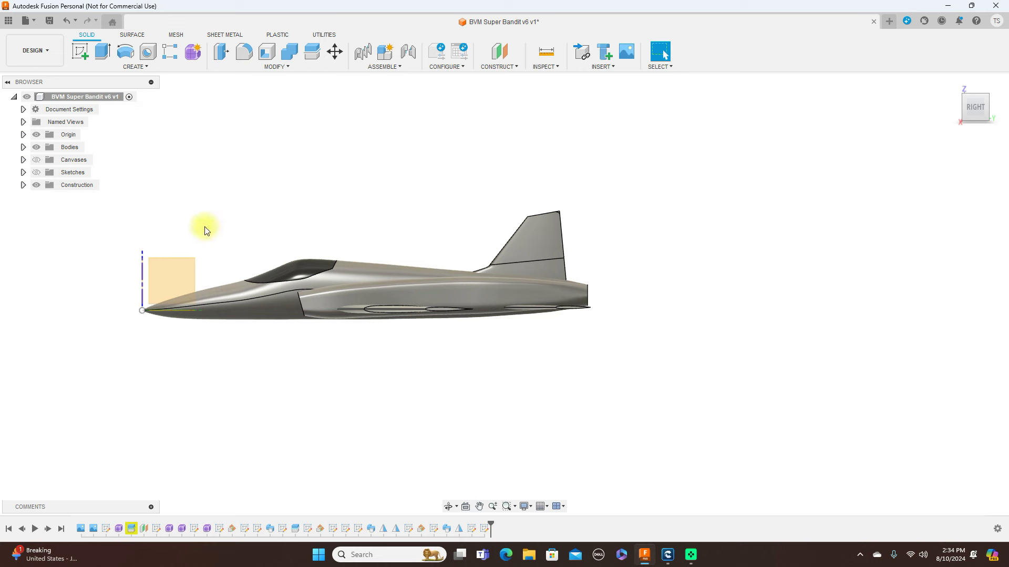
Step: Show the sketches and measure the distance between the endpoints of the long reference line
click(35, 172)
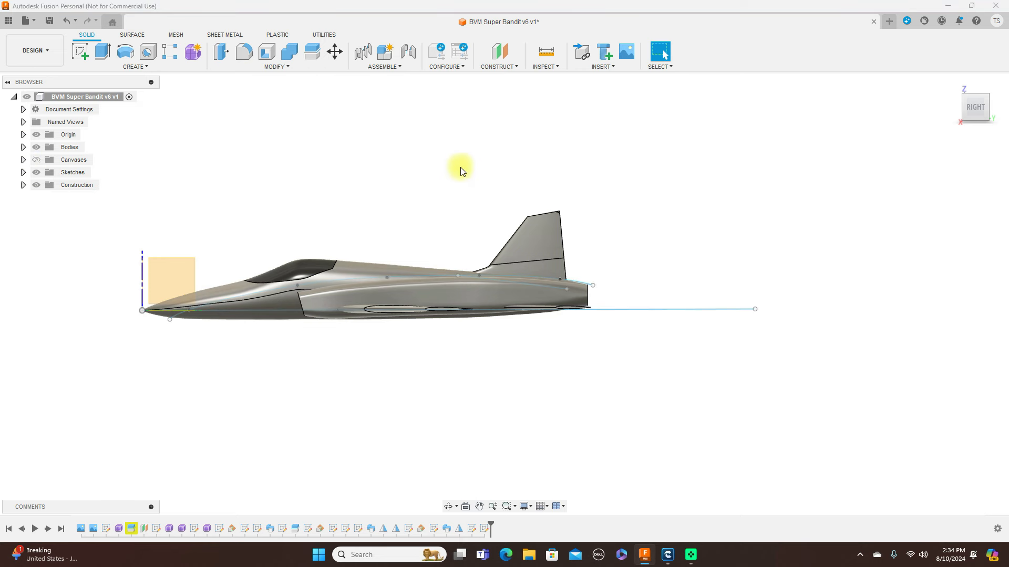
click(557, 67)
click(558, 74)
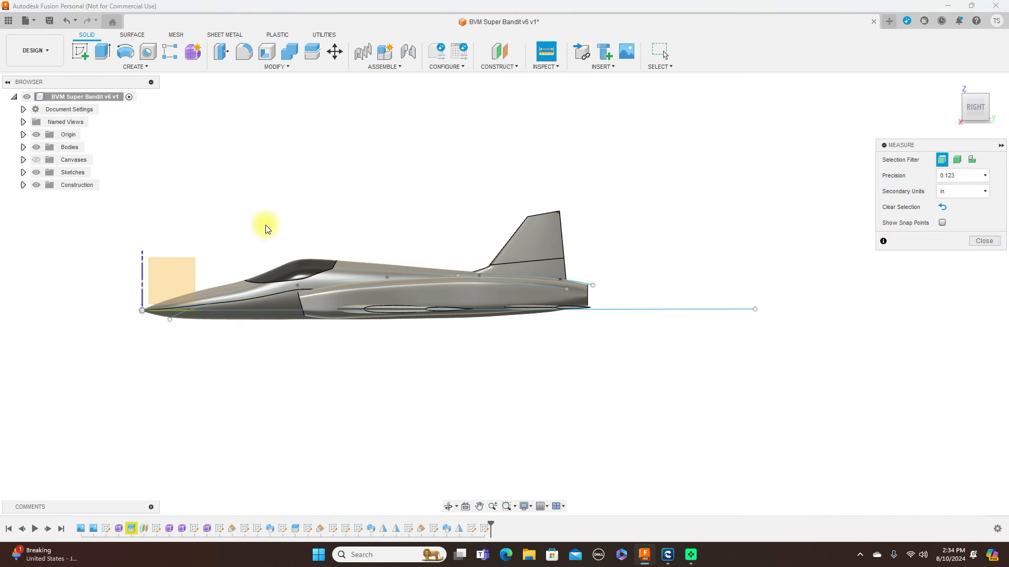
click(143, 312)
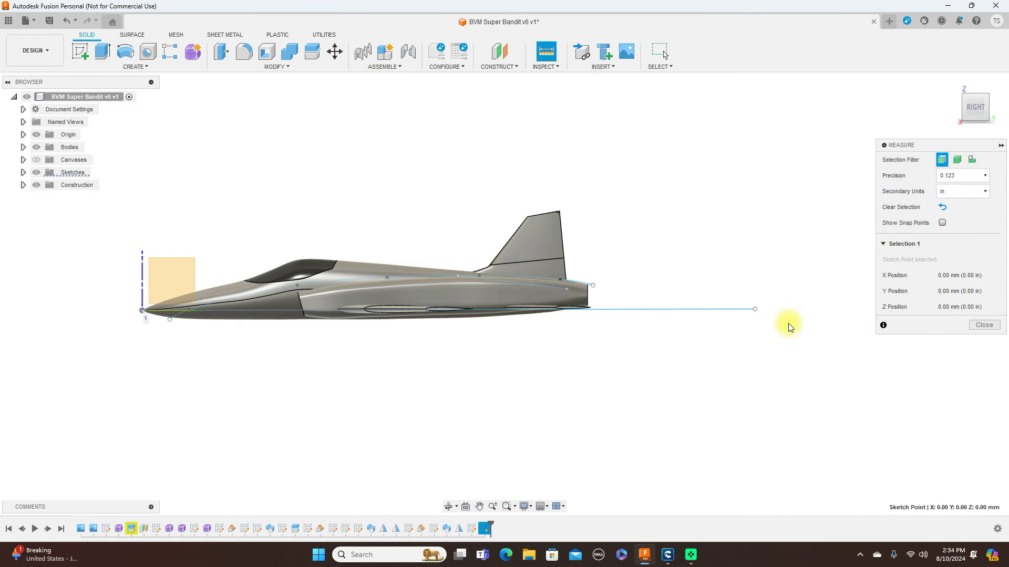
click(755, 311)
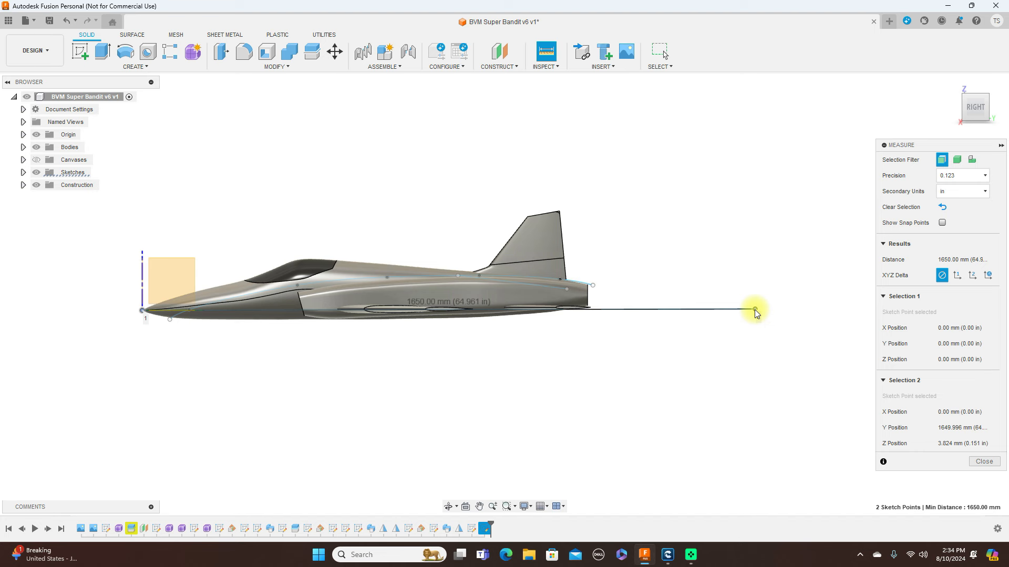
click(984, 462)
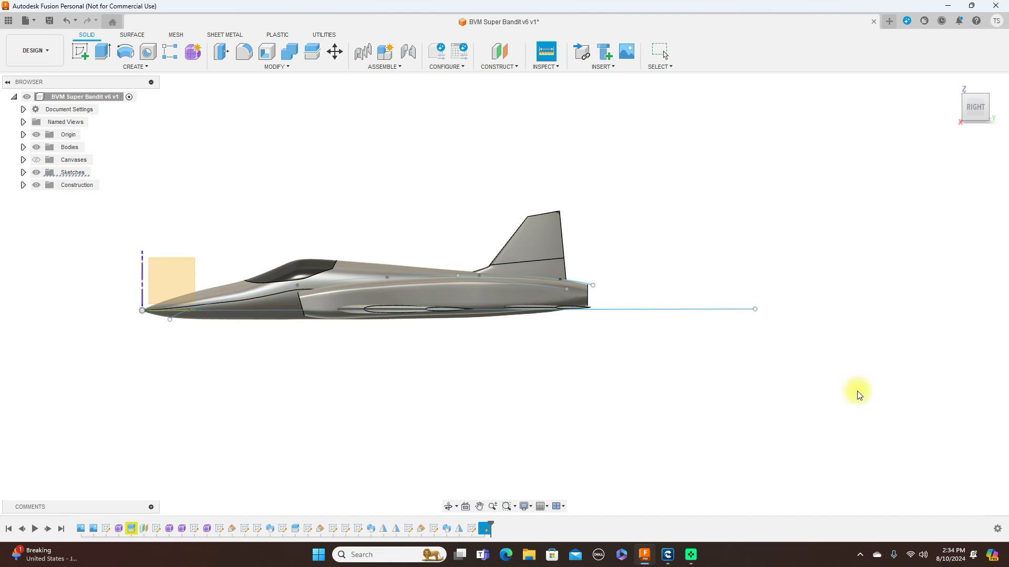
Step: Hide the origin planes and axes
scroll(803, 386, down, 1)
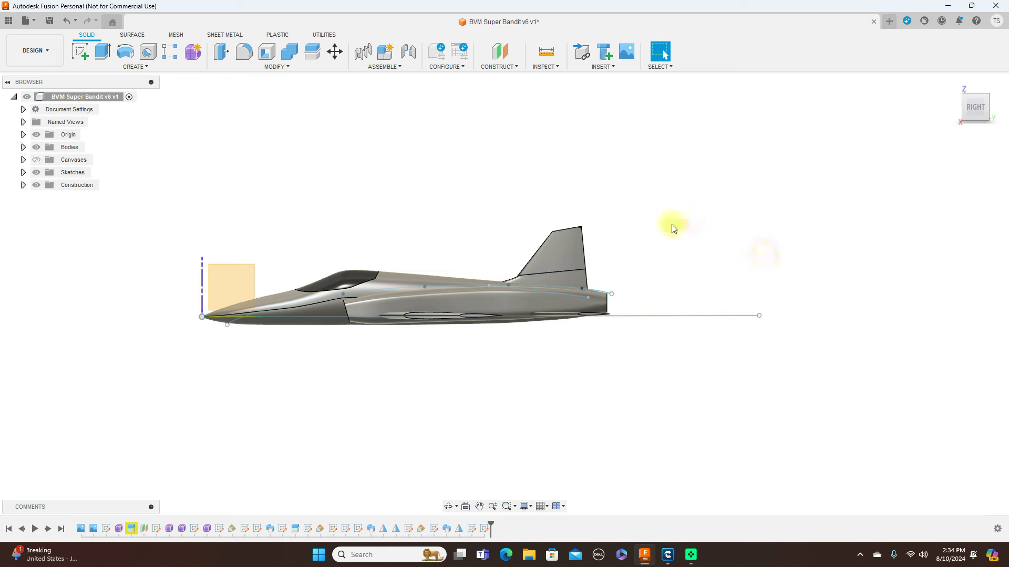
click(39, 133)
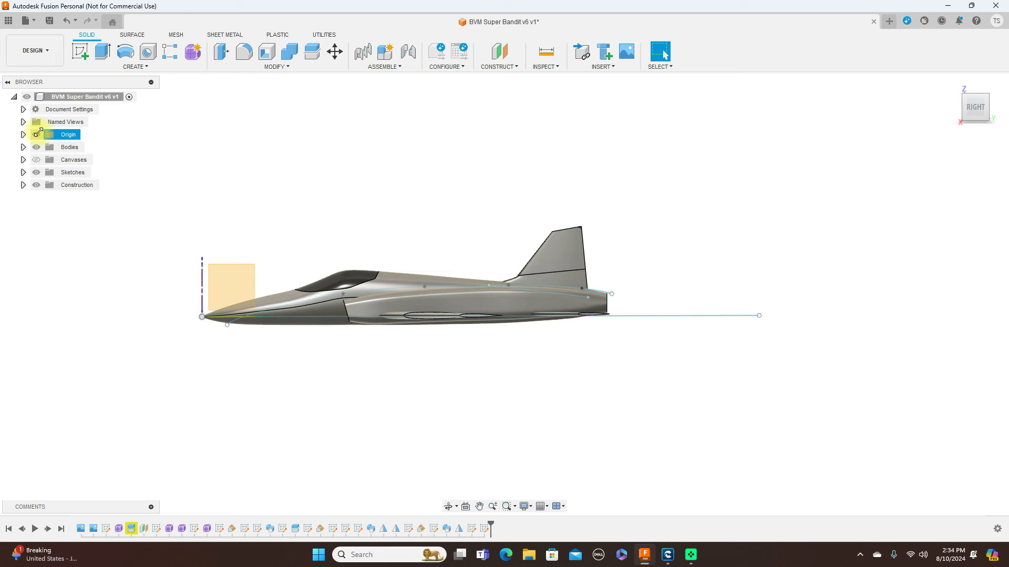
click(37, 134)
Step: Start a Scale operation and select both wing bodies and both horizontal tail bodies
scroll(544, 163, up, 1)
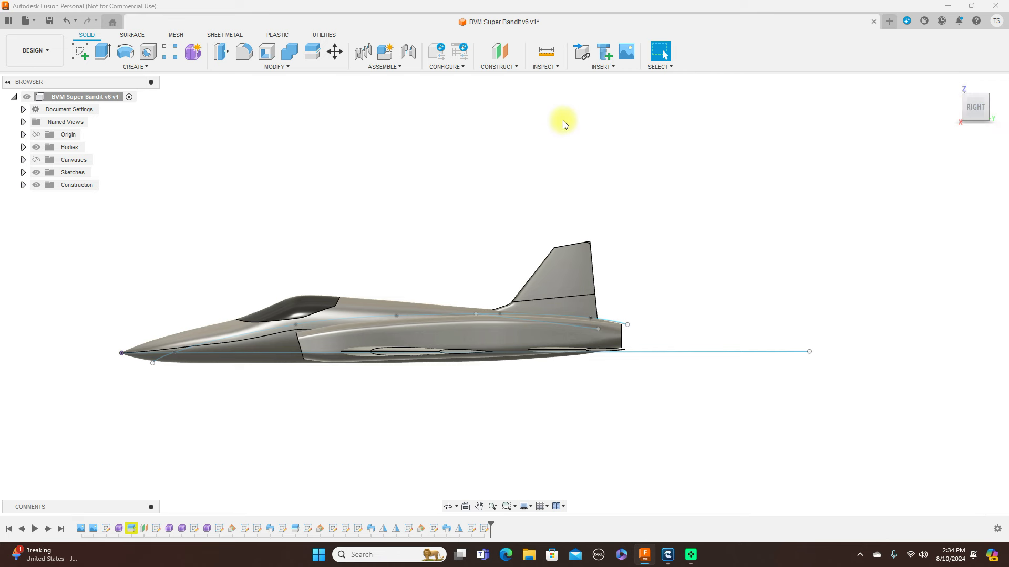
click(287, 67)
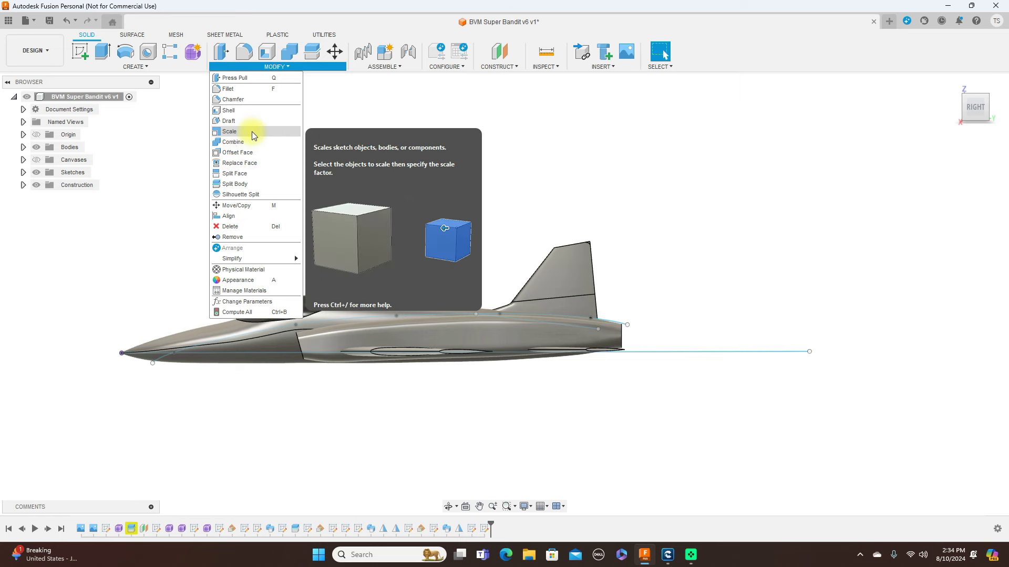
key(Escape)
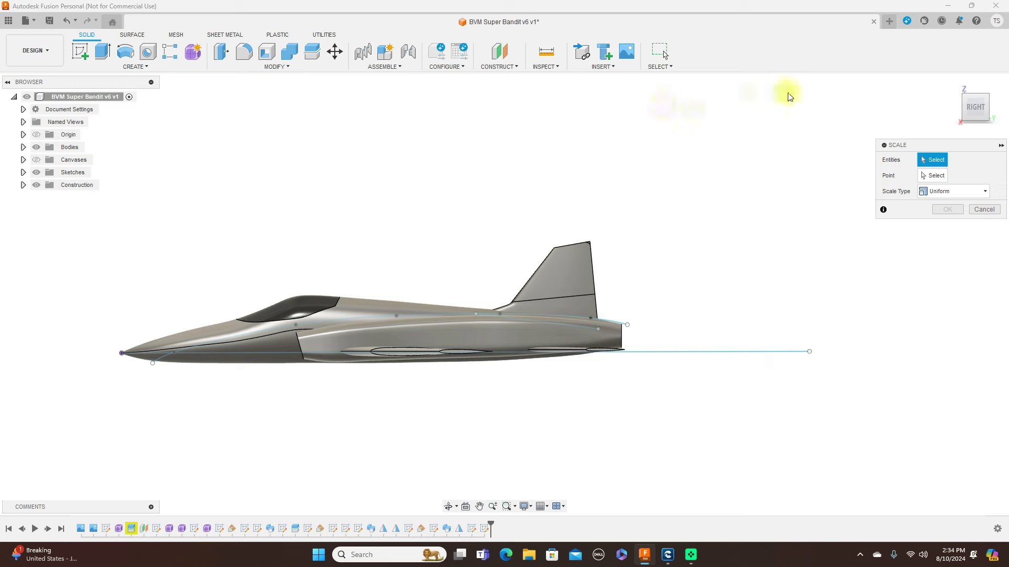
click(974, 88)
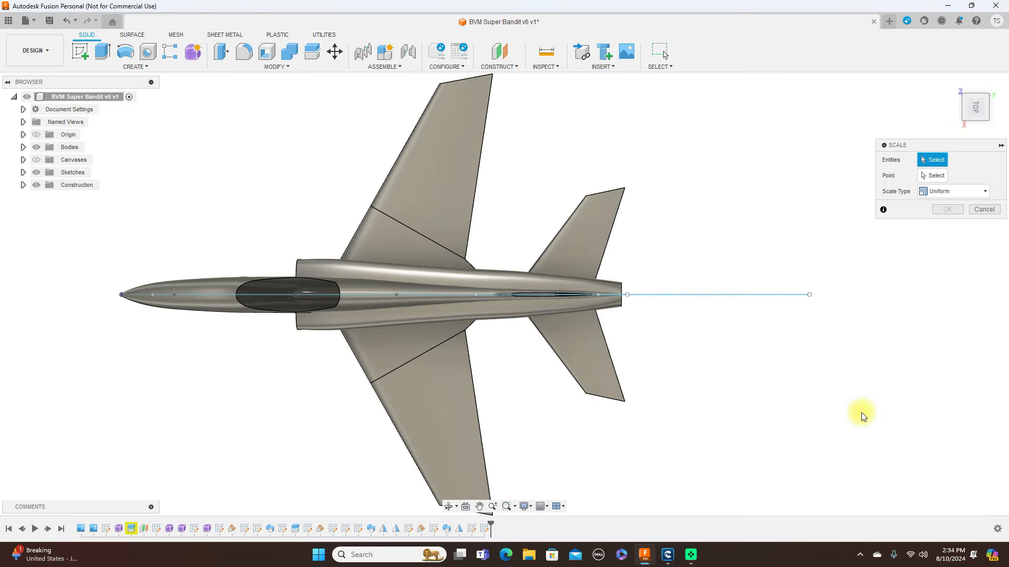
click(455, 431)
click(439, 198)
click(601, 352)
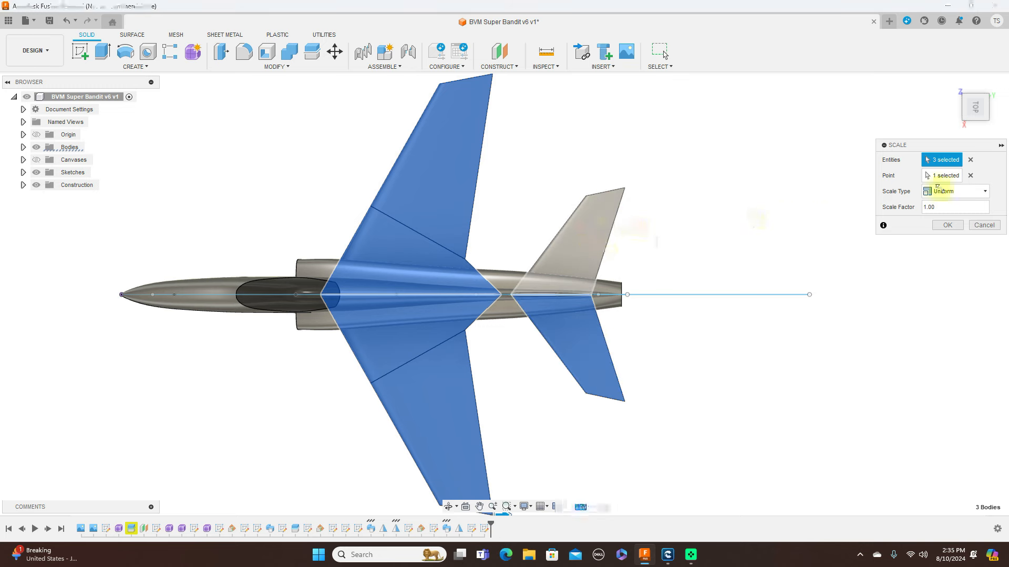
click(590, 236)
Step: Add the vertical fin, rear fuselage, canopy and nose fuselage bodies to the scale selection
click(971, 123)
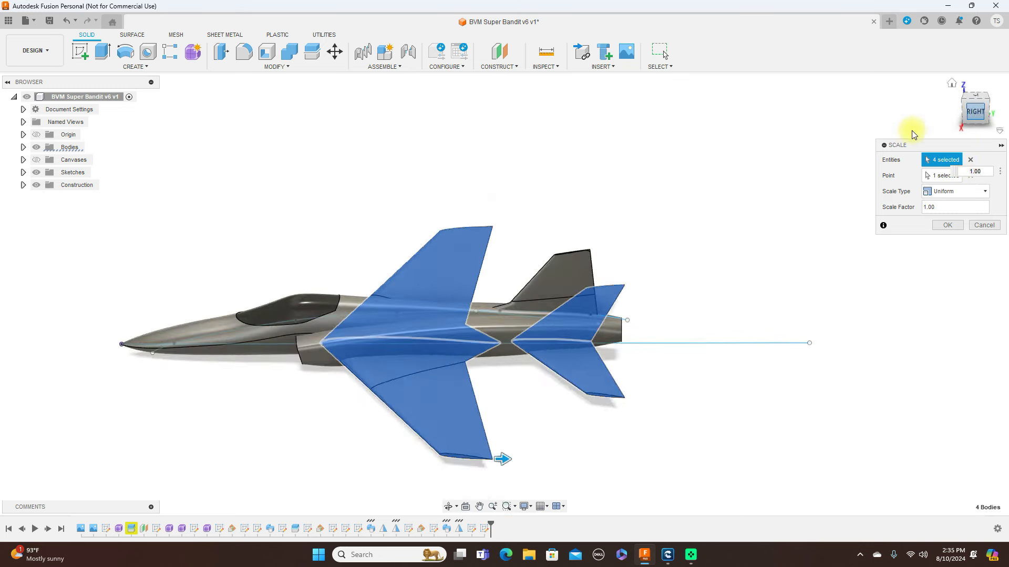
click(576, 277)
click(428, 320)
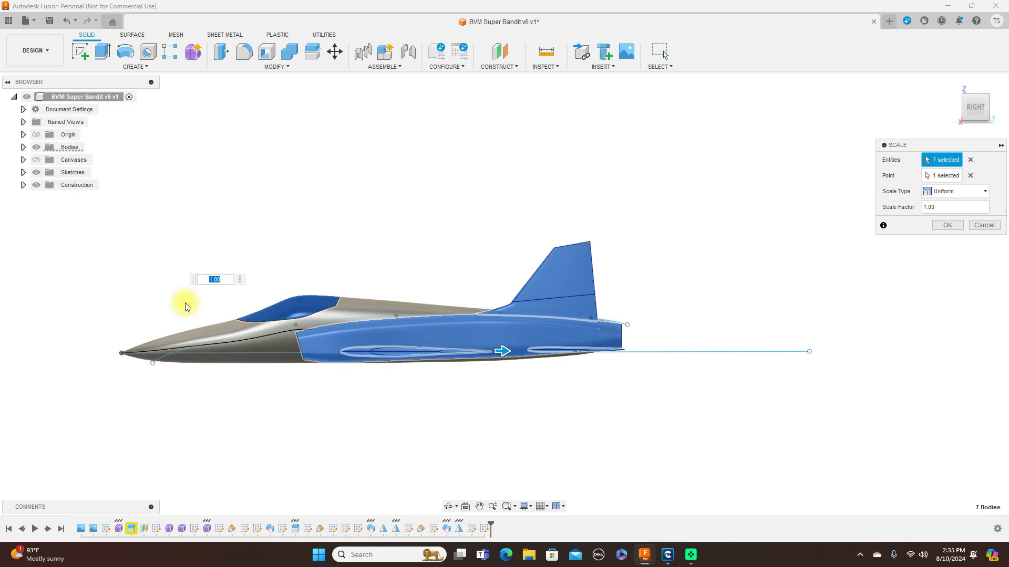
click(347, 312)
click(347, 312)
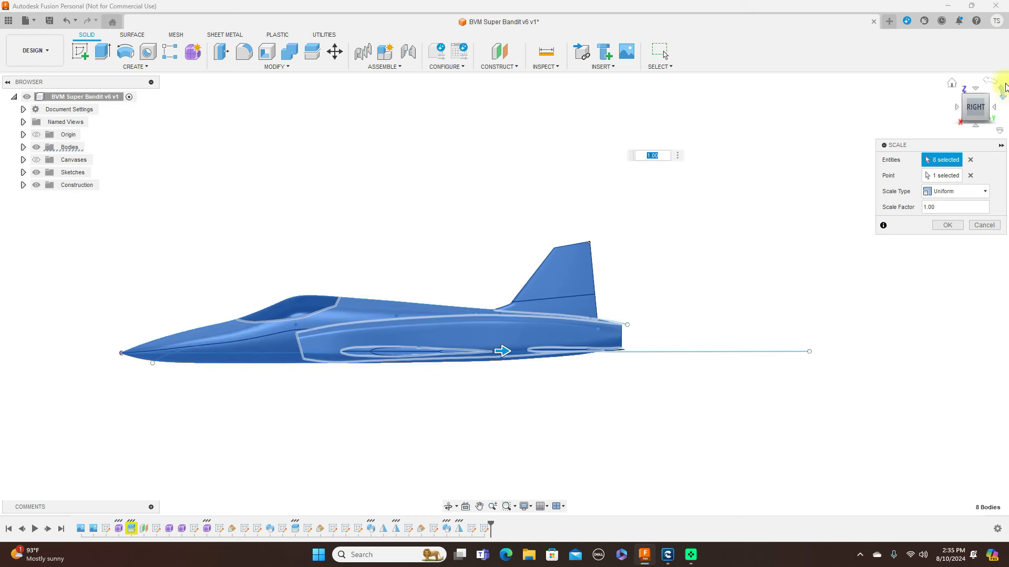
drag(980, 118, 979, 76)
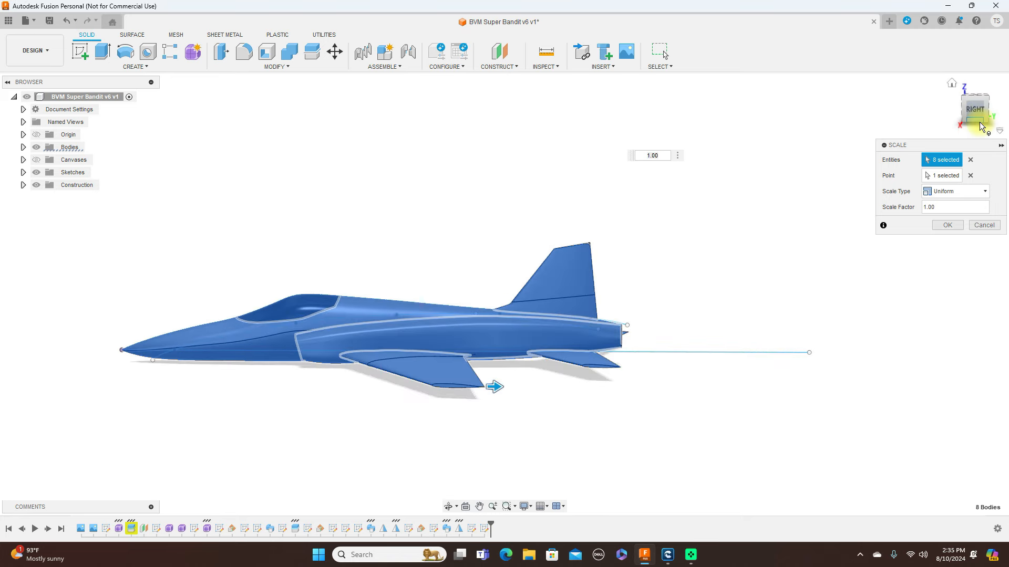
click(976, 109)
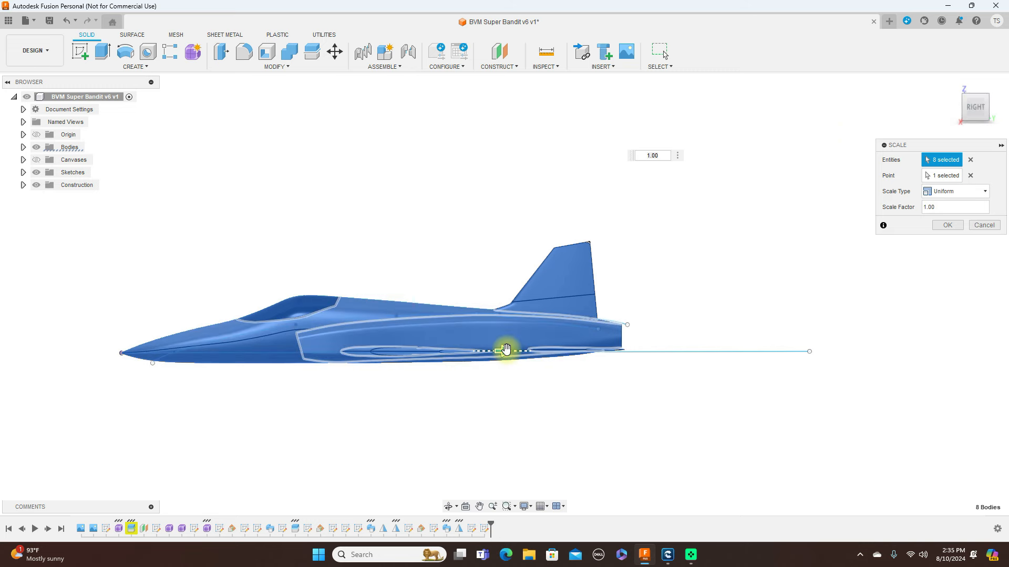
Step: Scale the selected bodies uniformly by a factor of 1.355
mouse_move(505, 350)
mouse_down()
mouse_move(518, 351)
mouse_move(507, 352)
mouse_up()
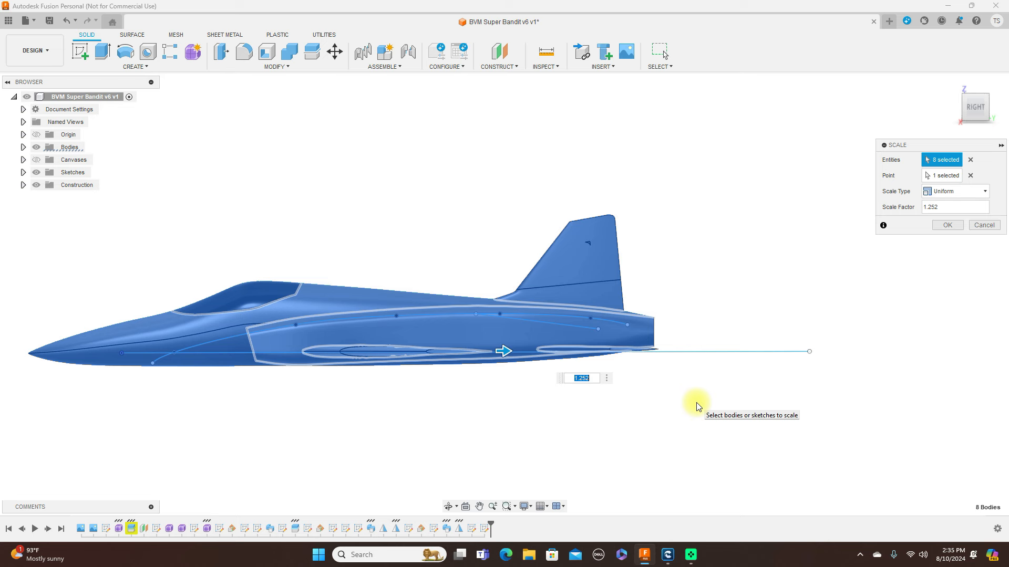
click(596, 379)
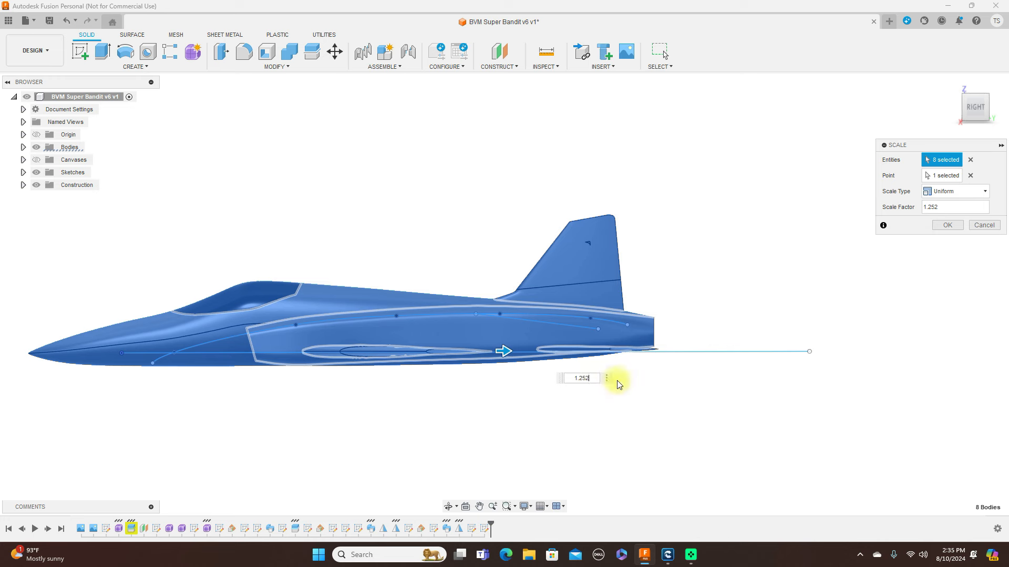
key(BackSpace)
text(5)
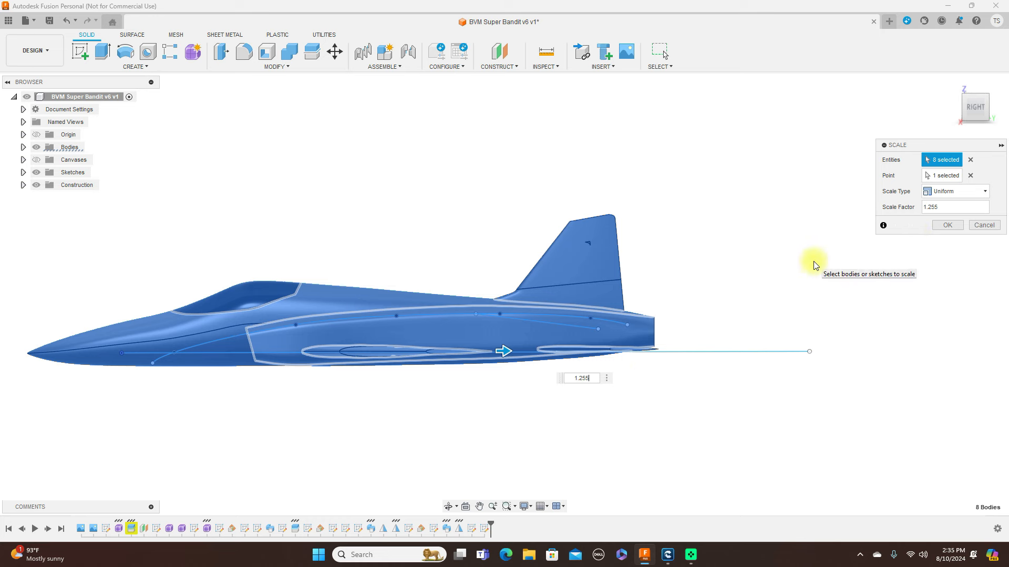
middle_drag(680, 168, 755, 174)
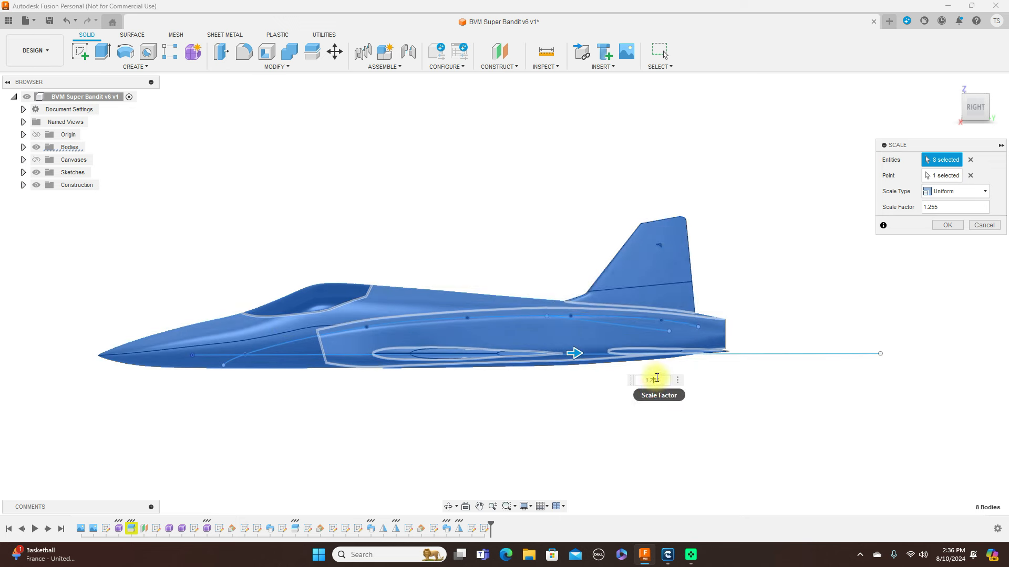
key(BackSpace)
text(3)
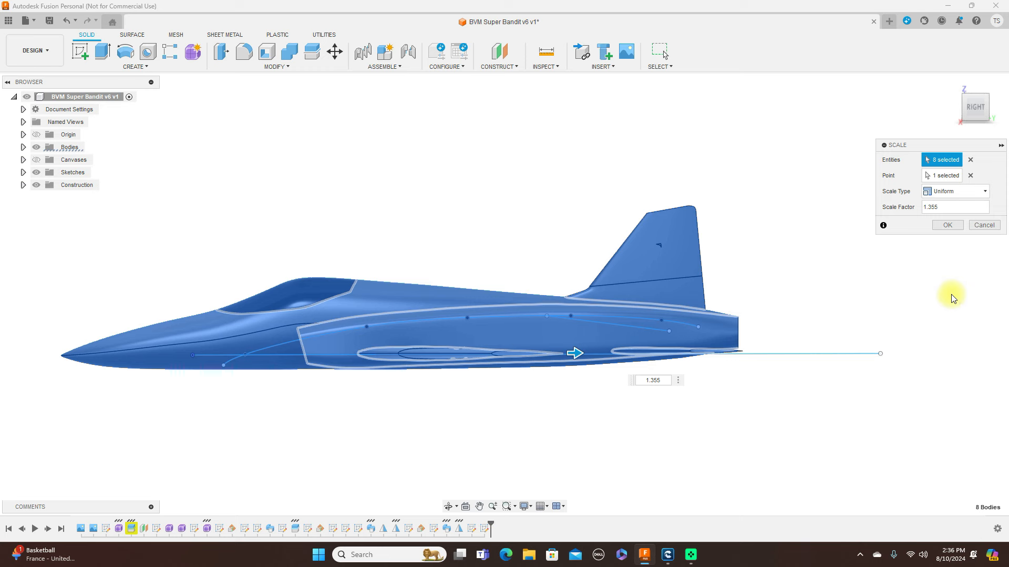
click(949, 225)
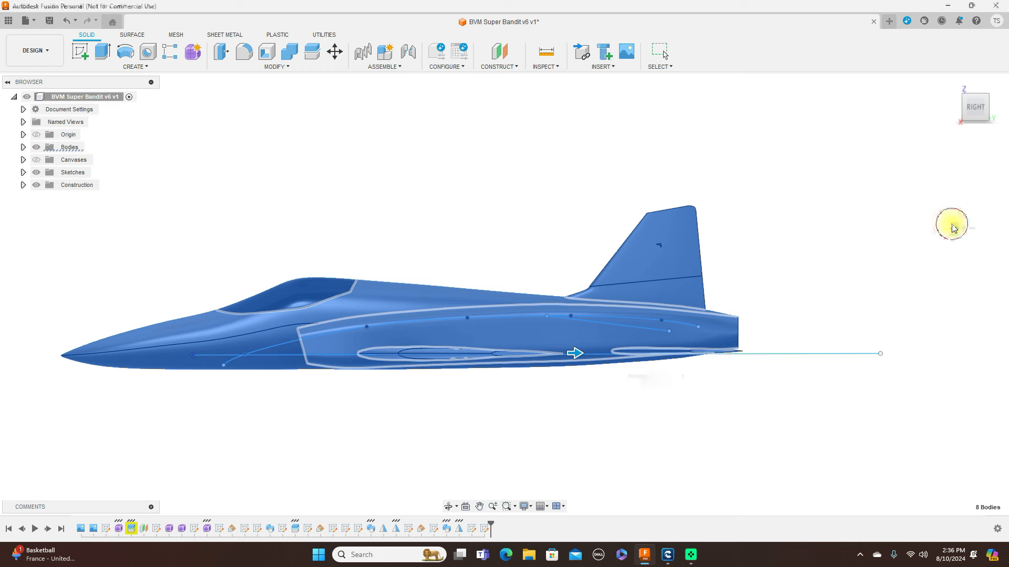
Step: Try to shift the 1650 mm reference line forward toward the nose of the scaled jet
middle_drag(575, 196, 691, 174)
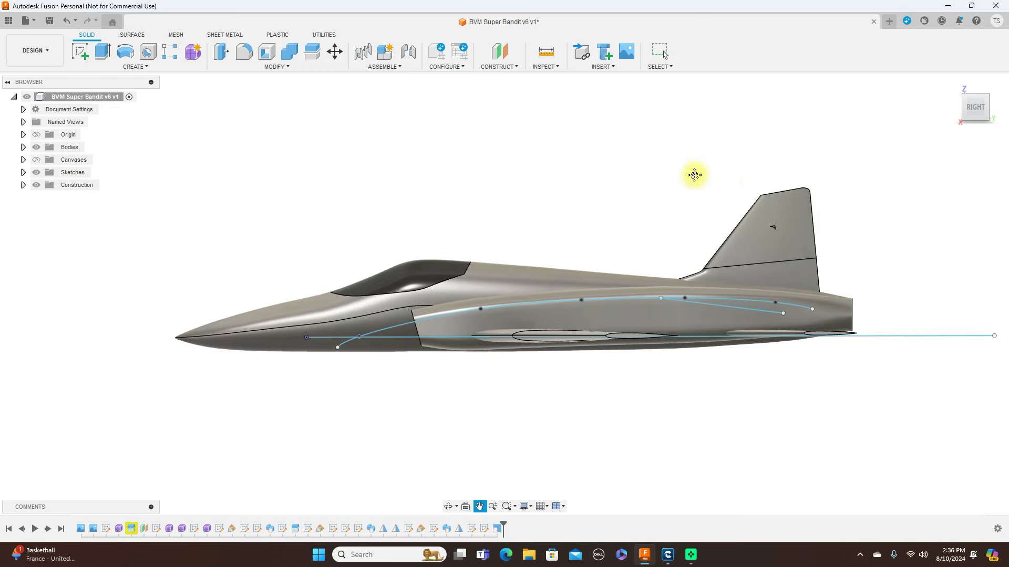
drag(920, 333, 782, 332)
scroll(585, 290, up, 3)
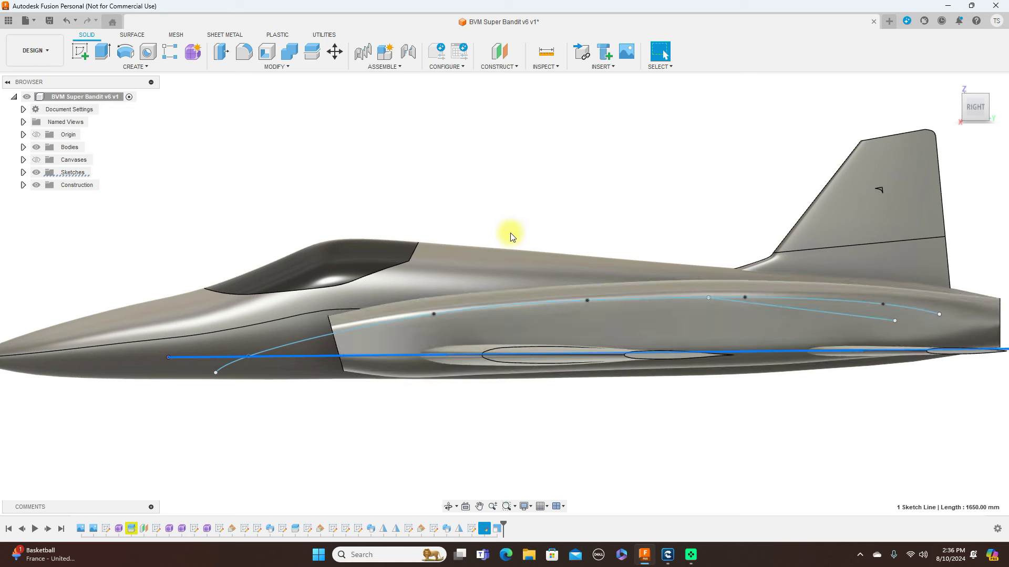
scroll(514, 232, down, 2)
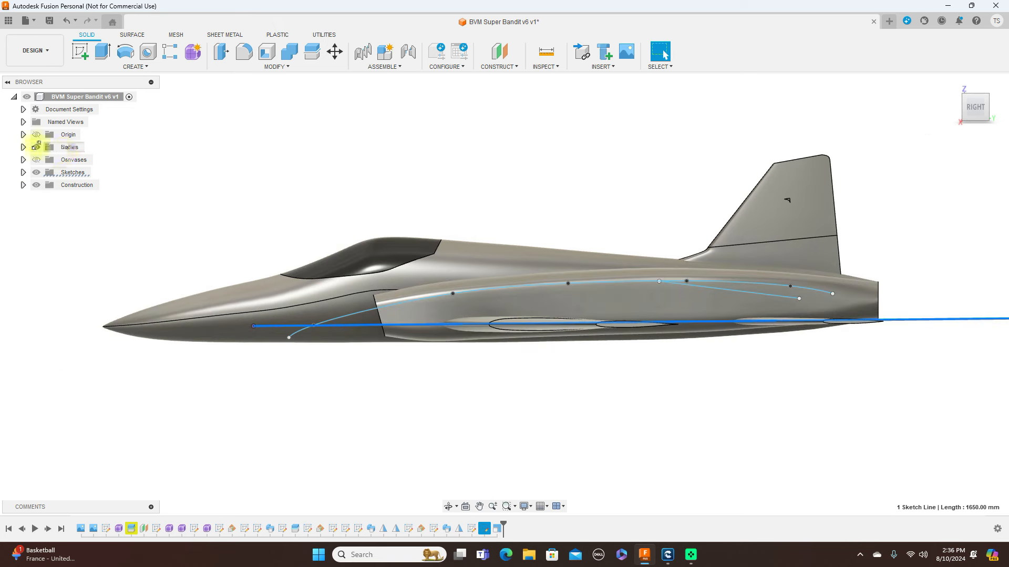
Step: Hide the bodies, try to move the reference line's front endpoint, and undo that move
click(36, 147)
scroll(257, 330, up, 2)
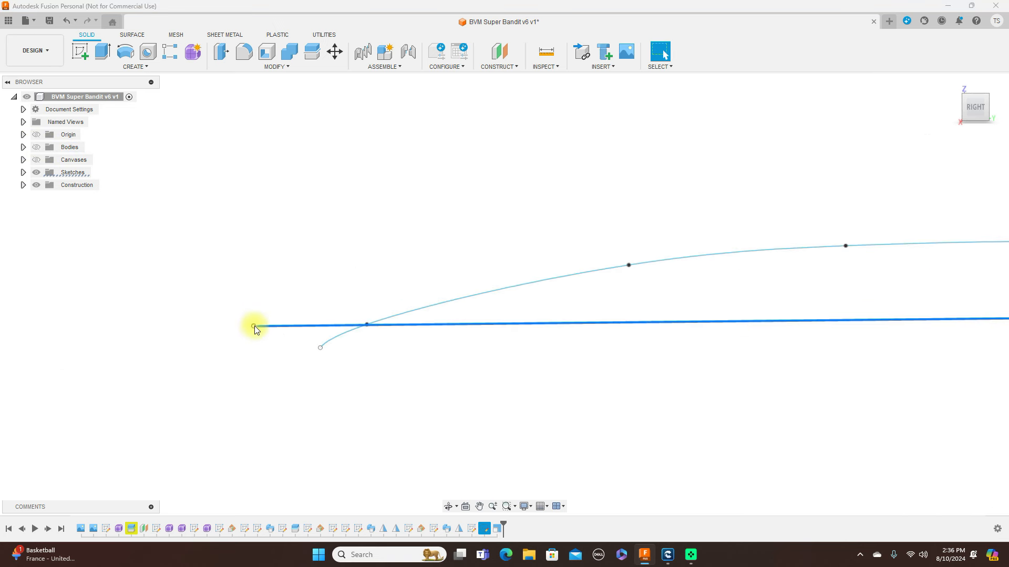
mouse_move(235, 322)
mouse_down()
mouse_move(257, 330)
mouse_move(263, 321)
mouse_move(265, 331)
mouse_up()
scroll(265, 324, up, 2)
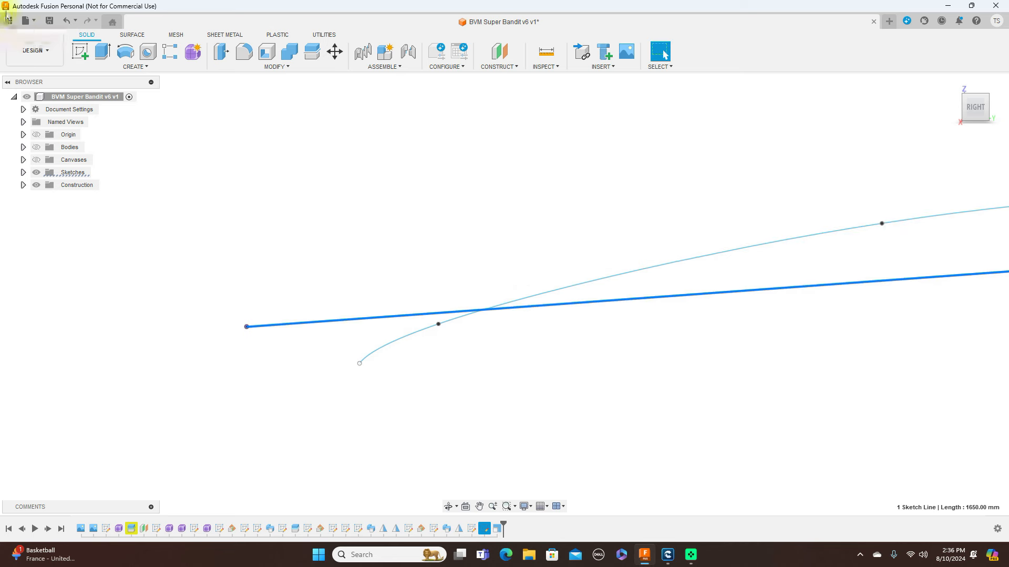
click(64, 22)
scroll(315, 158, down, 3)
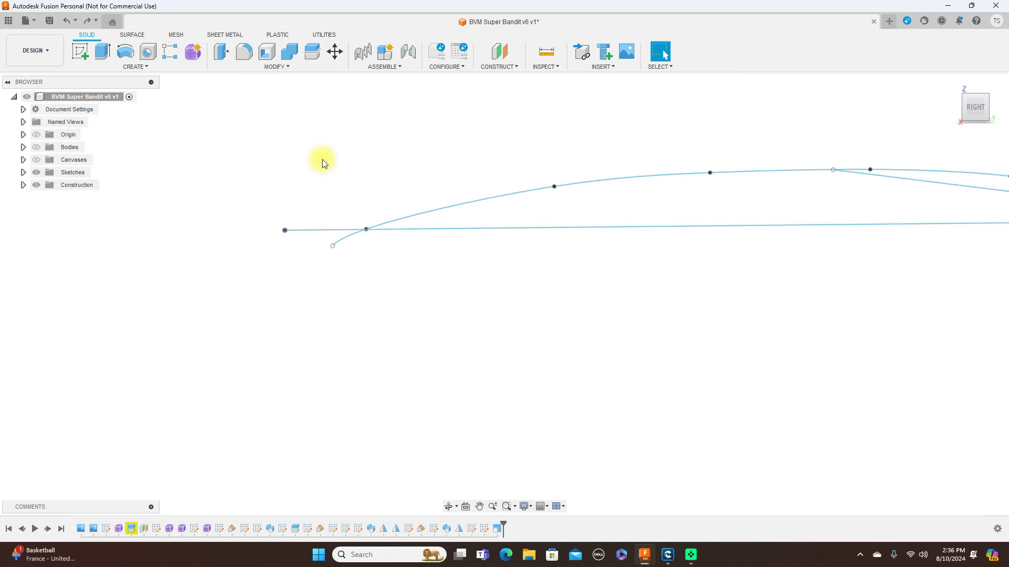
scroll(514, 296, down, 2)
Step: Delete the 1650 mm reference line from its sketch
right_click(341, 247)
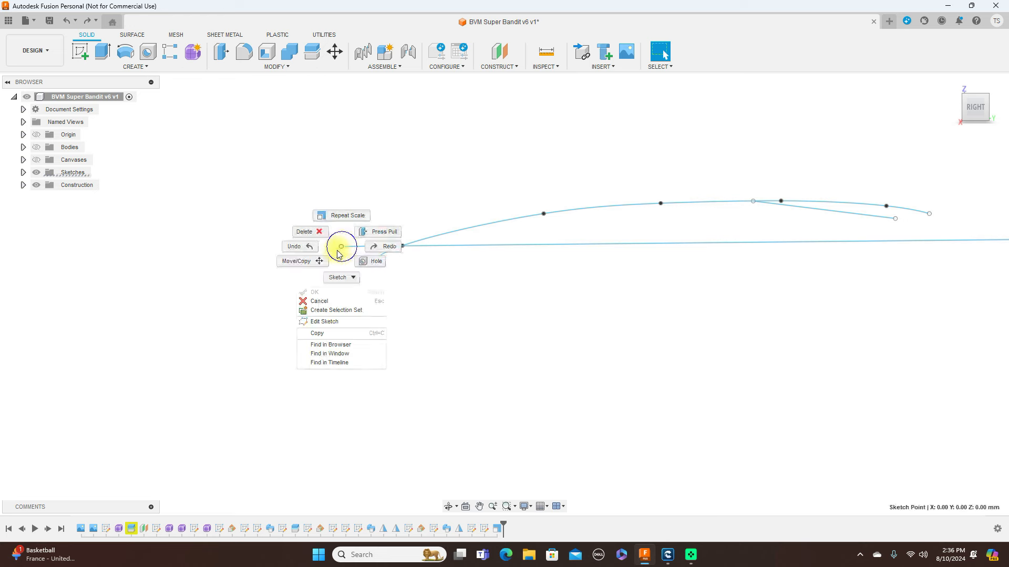
click(525, 332)
scroll(533, 336, down, 1)
scroll(680, 369, down, 1)
scroll(613, 362, down, 1)
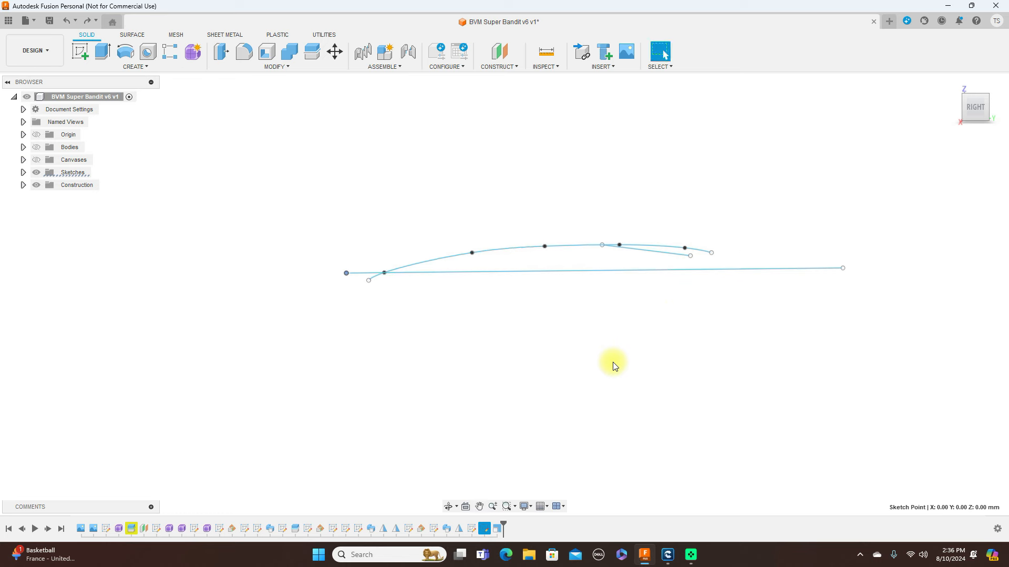
click(506, 272)
right_click(506, 271)
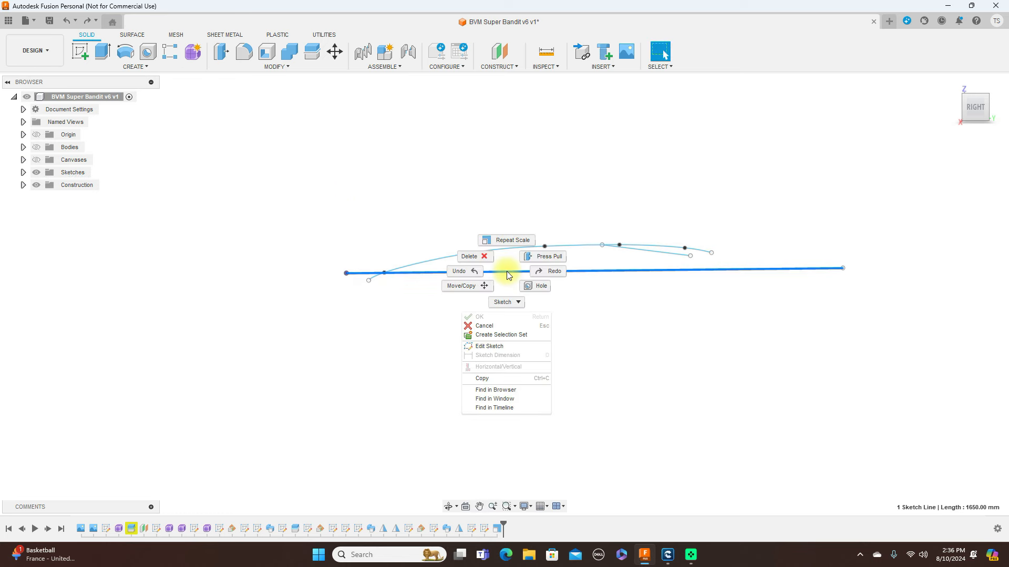
click(478, 260)
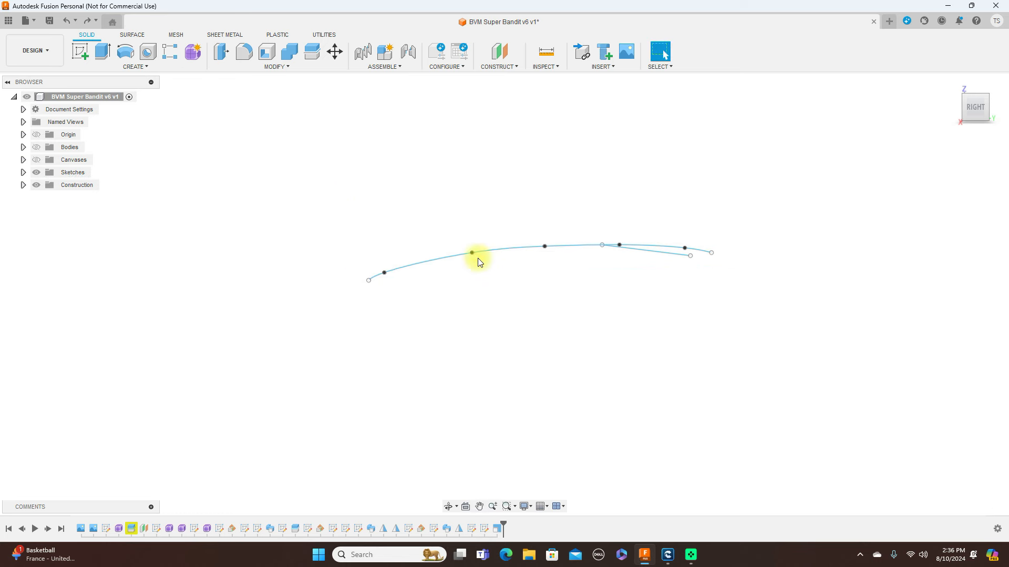
Step: Show the jet's bodies again
click(36, 147)
scroll(564, 263, down, 2)
scroll(609, 292, up, 4)
scroll(611, 293, down, 1)
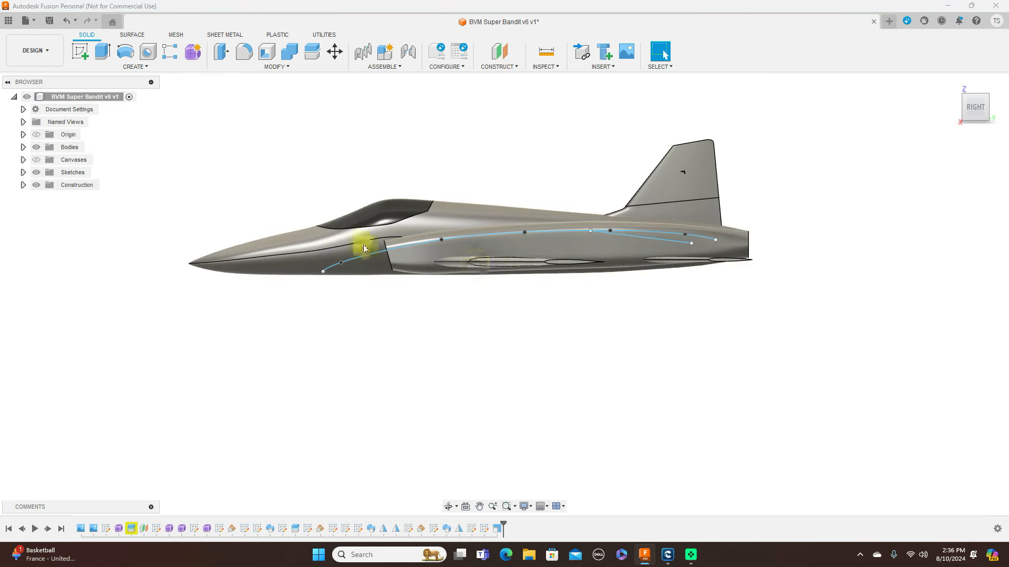
Step: Measure the distance from the nose tip to the rear edge of the fuselage
click(557, 67)
click(560, 78)
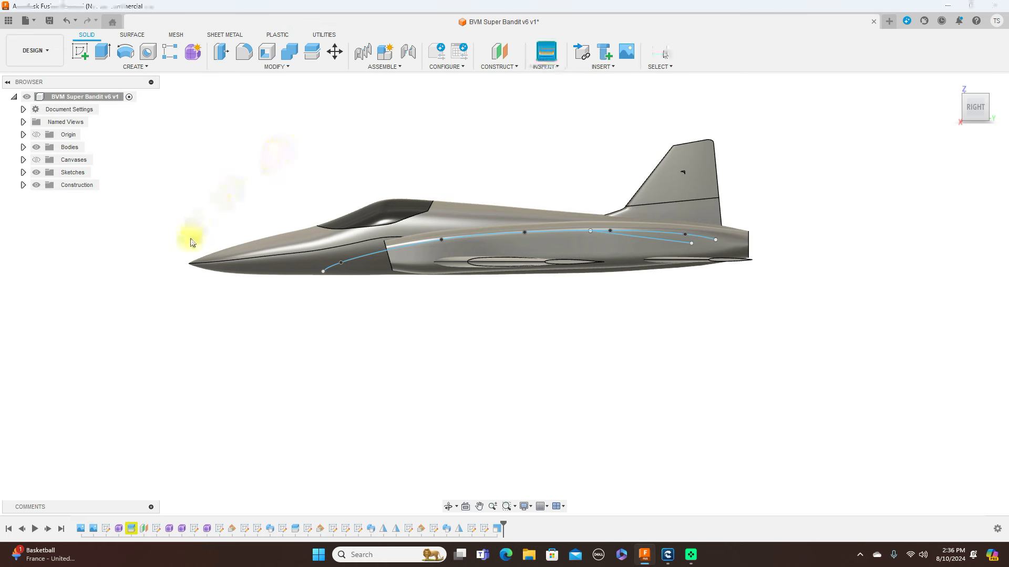
click(188, 266)
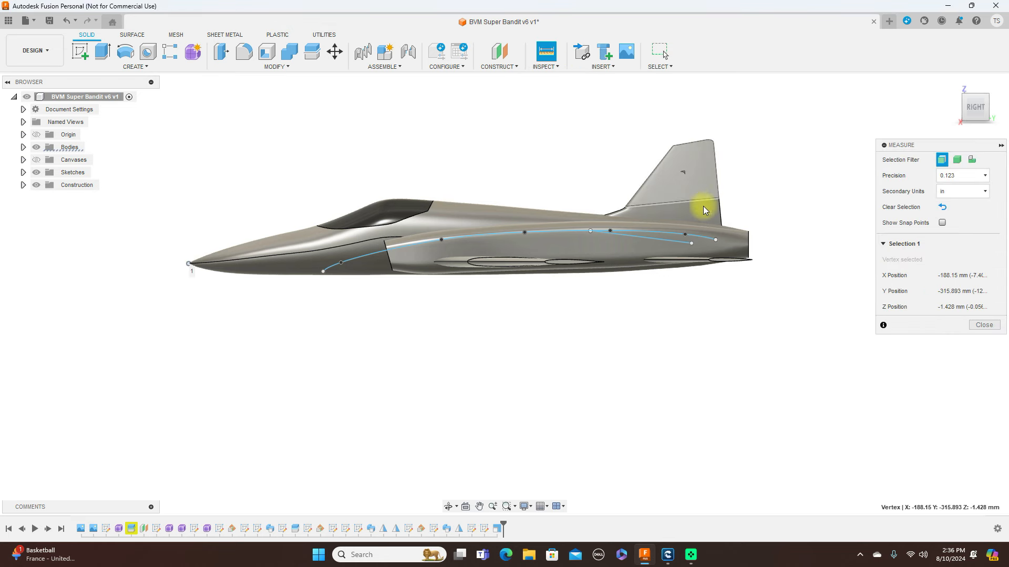
click(749, 252)
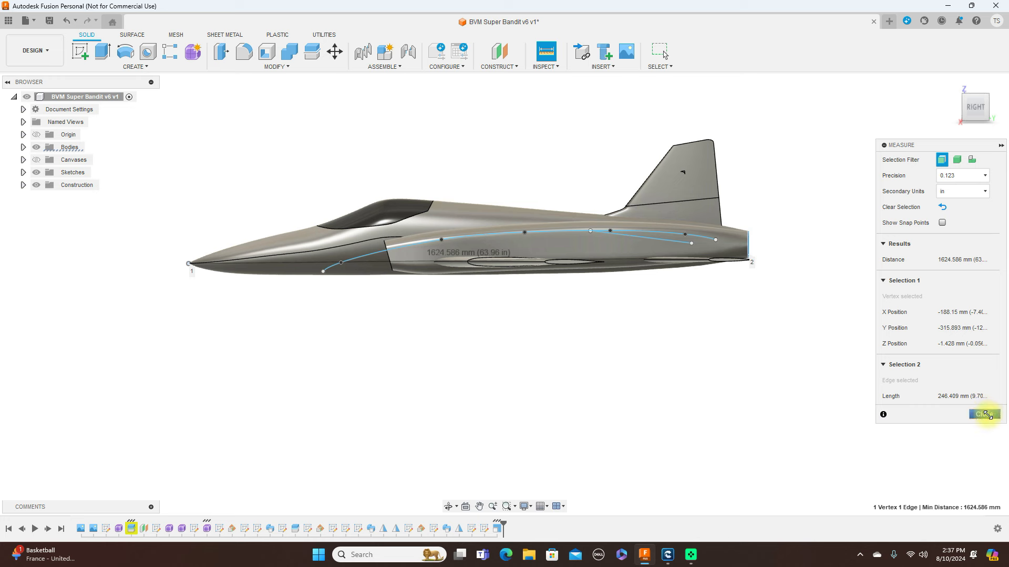
click(984, 415)
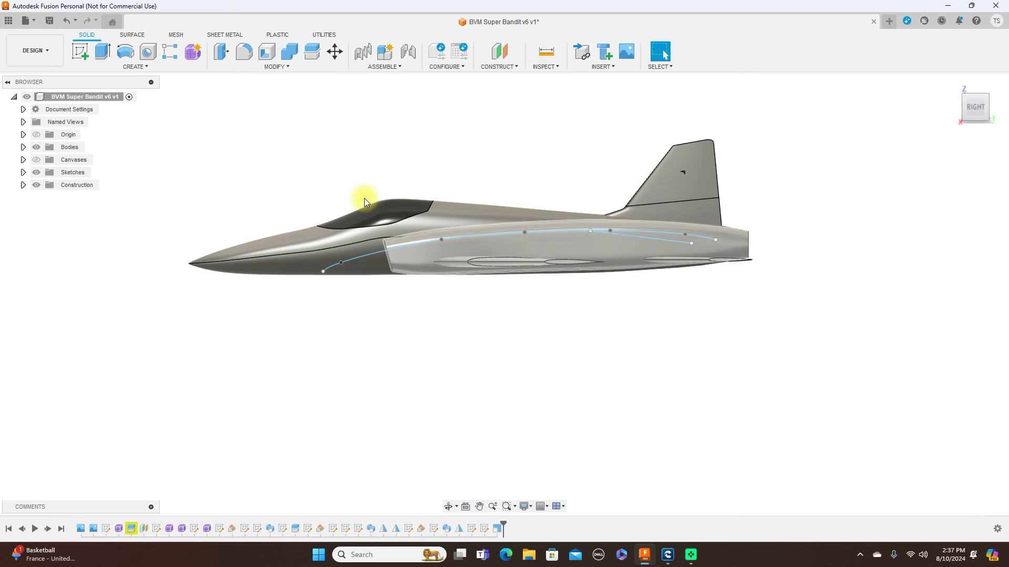
Step: Hide the sketches and expand the list of bodies to check the small mark on the vertical fin
click(36, 172)
scroll(587, 361, up, 2)
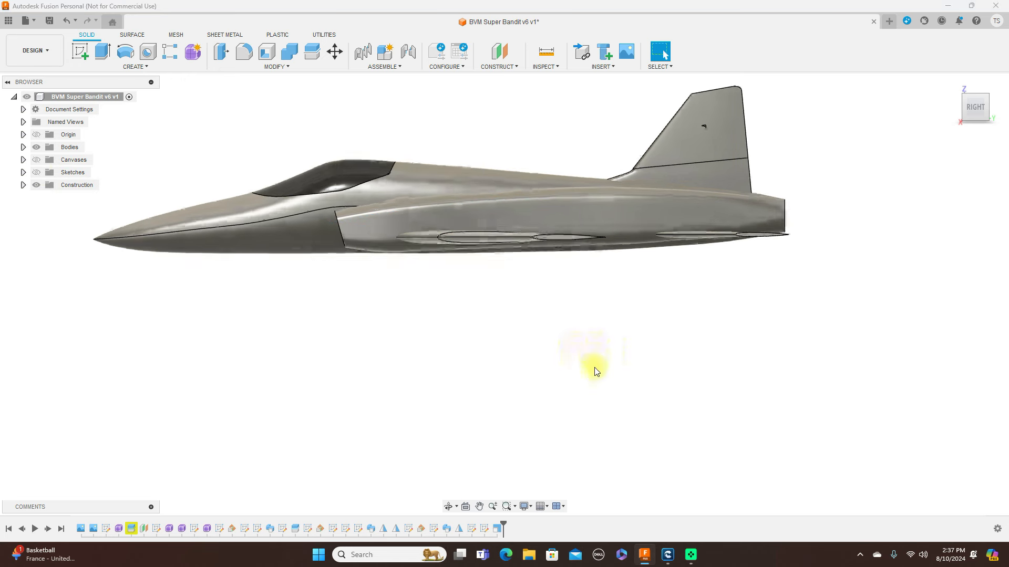
middle_drag(599, 356, 702, 419)
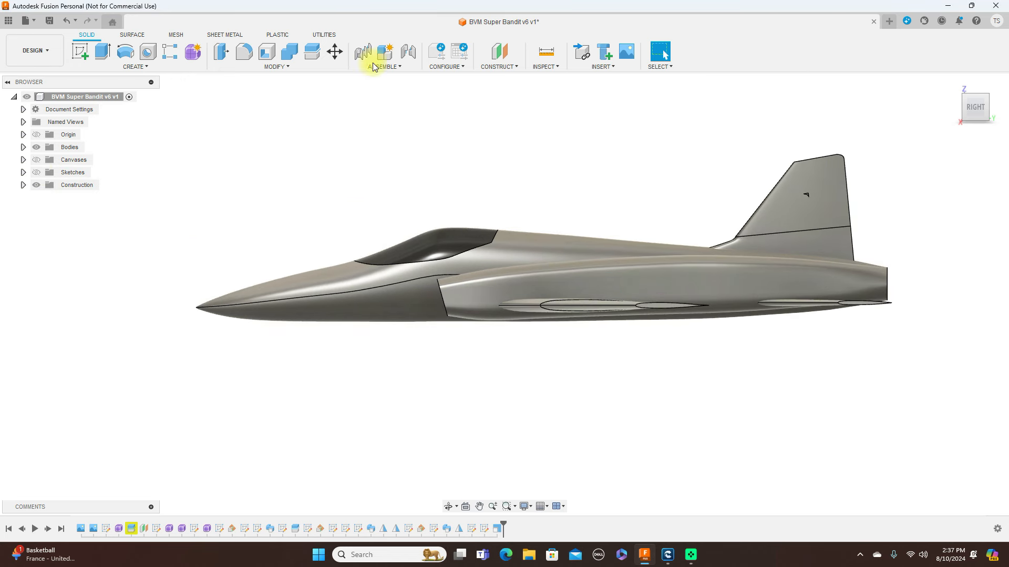
click(23, 147)
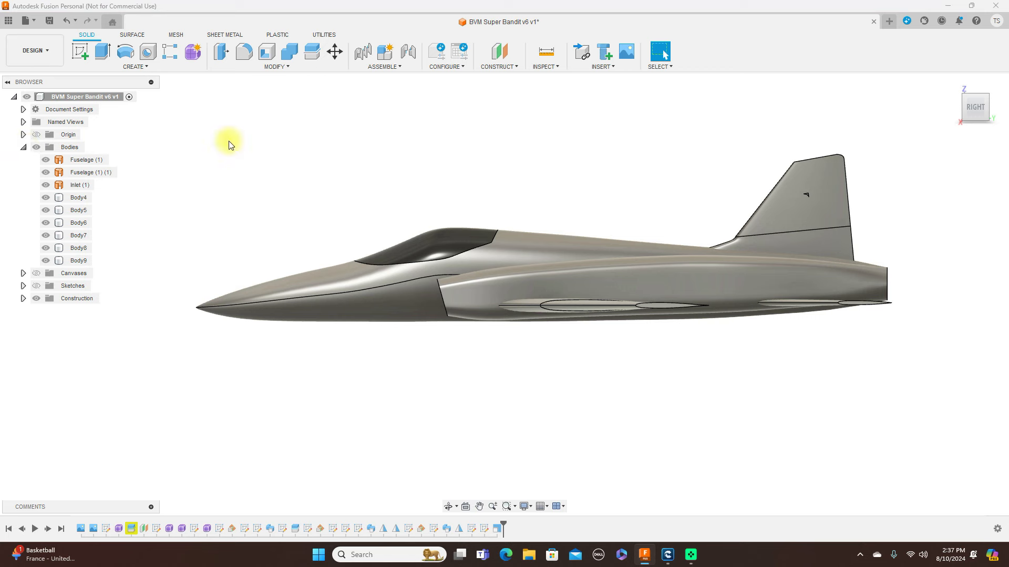
click(808, 194)
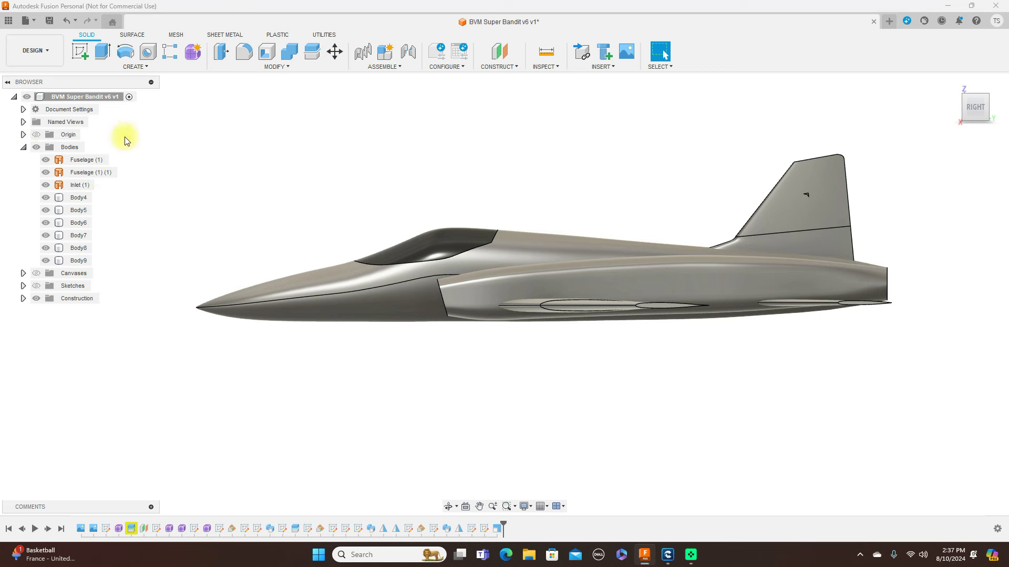
Step: Hide Body4, the small mark on the fin, and rename Body6 as "left wing"
click(46, 198)
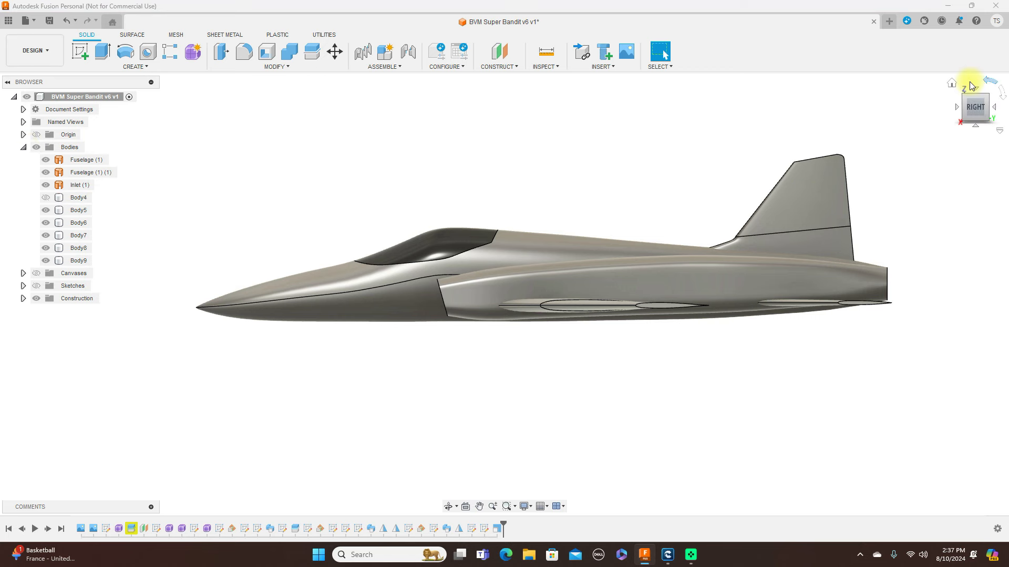
click(974, 91)
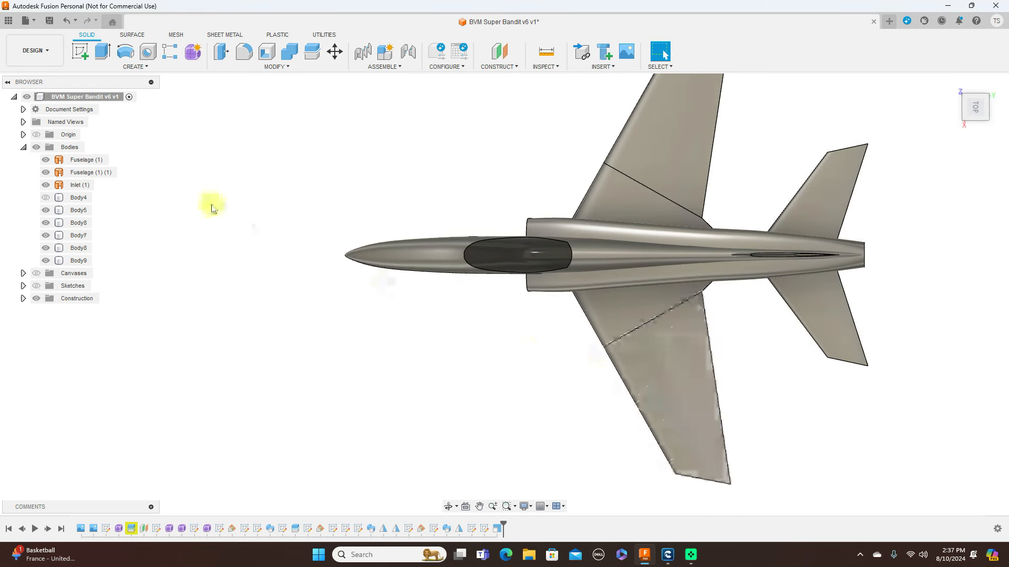
click(80, 223)
click(82, 226)
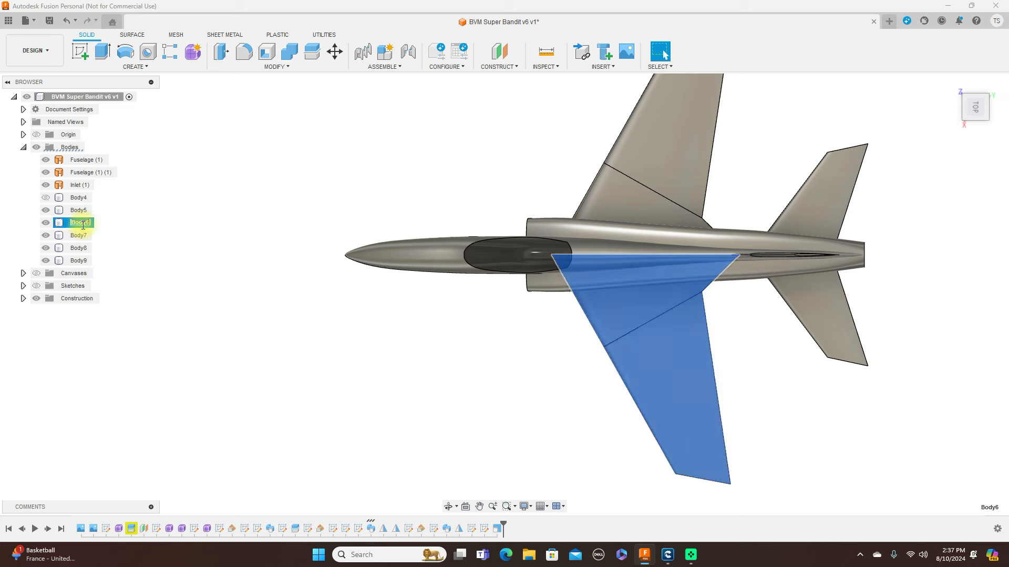
key(BackSpace)
text(left wing)
key(Return)
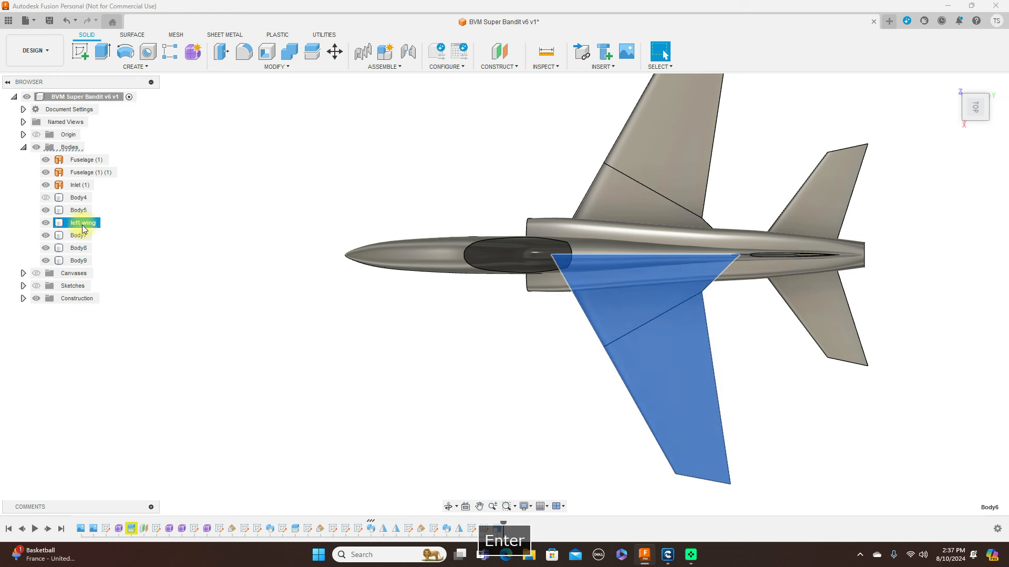
click(473, 180)
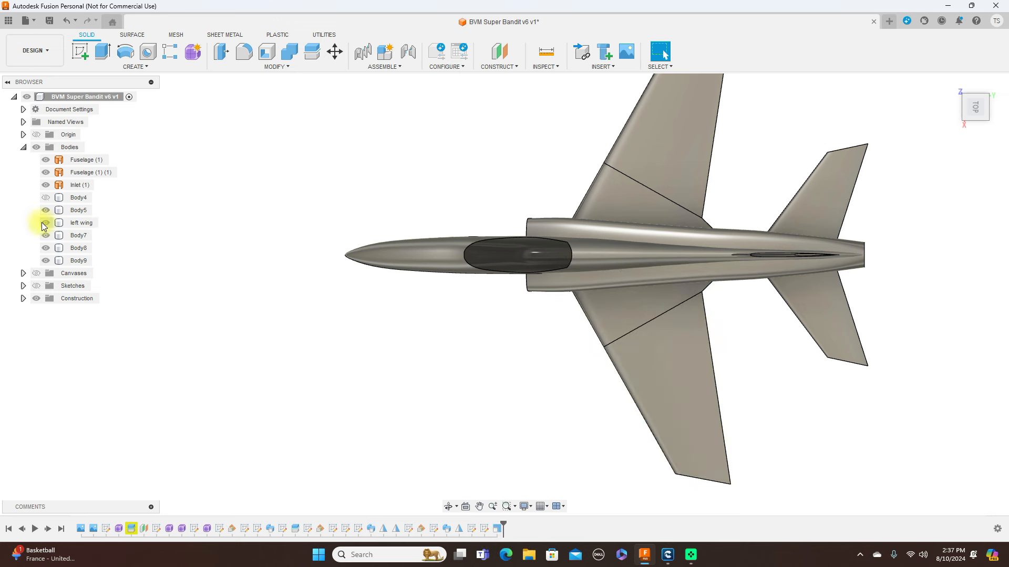
Step: Rename Body7, the wing opposite the left wing, as "right wing"
click(74, 235)
double_click(74, 235)
key(BackSpace)
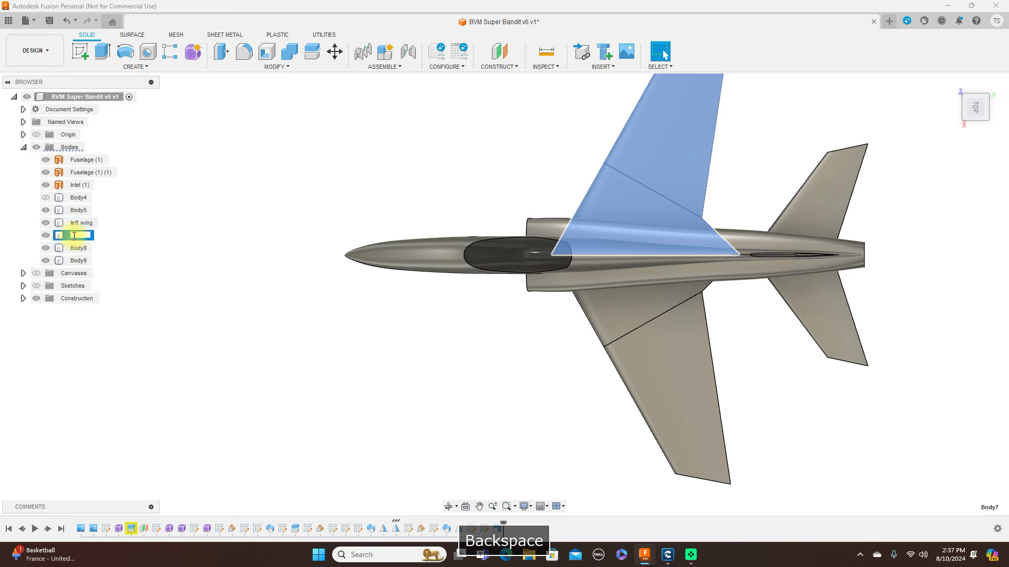
text(right )
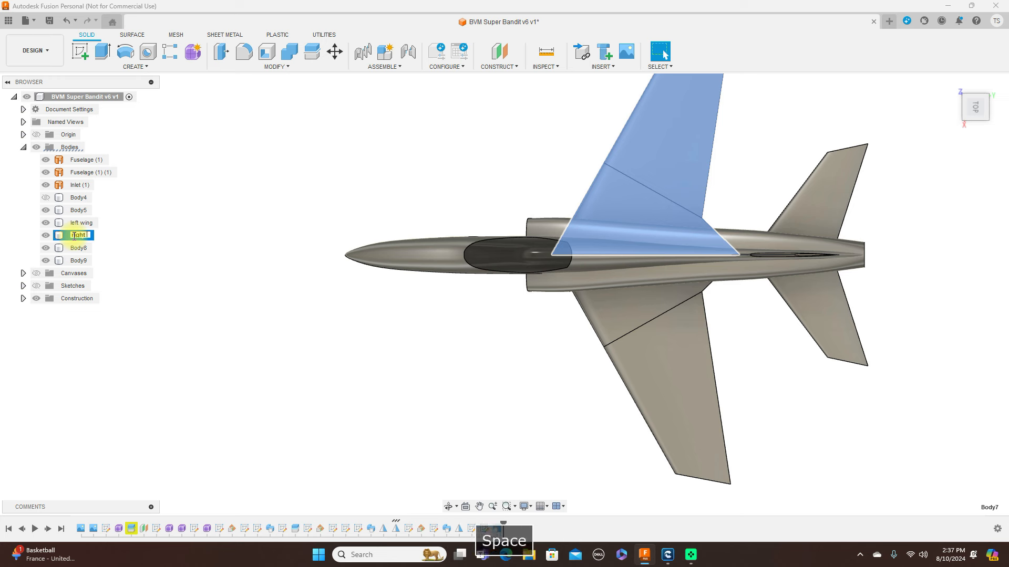
text(wing)
key(Return)
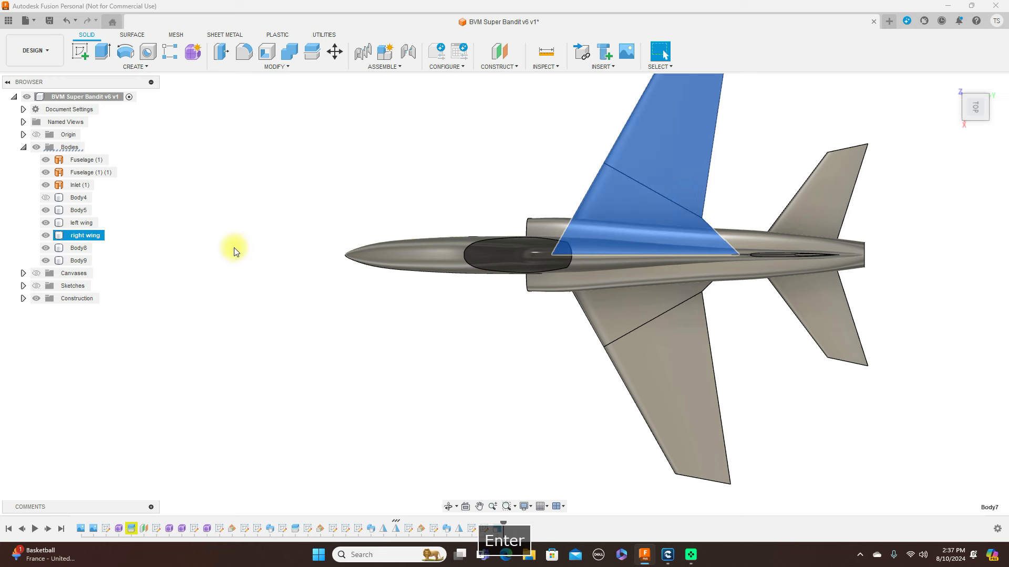
click(235, 252)
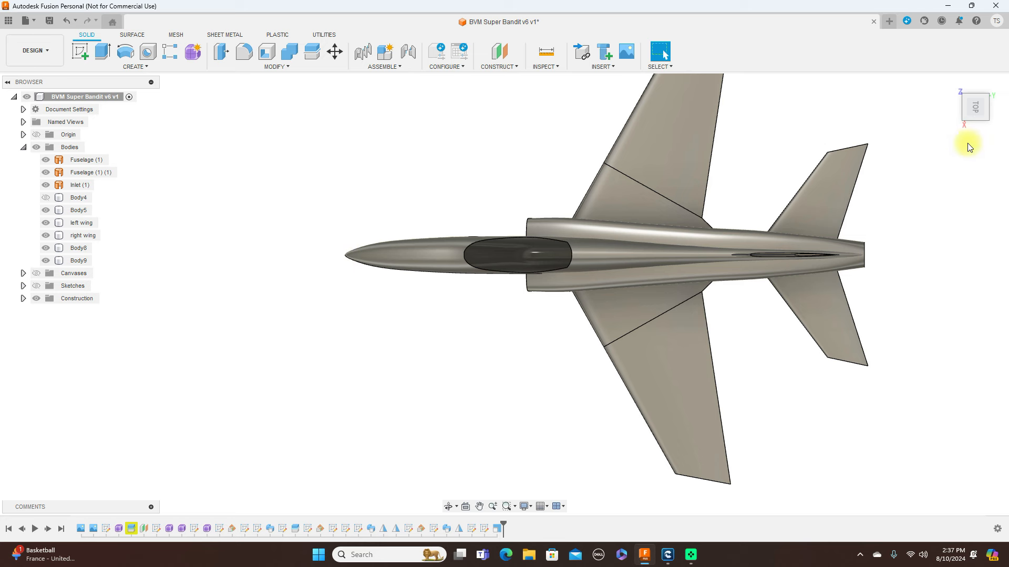
Step: Rename Body8, the horizontal tail surface on the left wing's side, as "left stab"
click(984, 124)
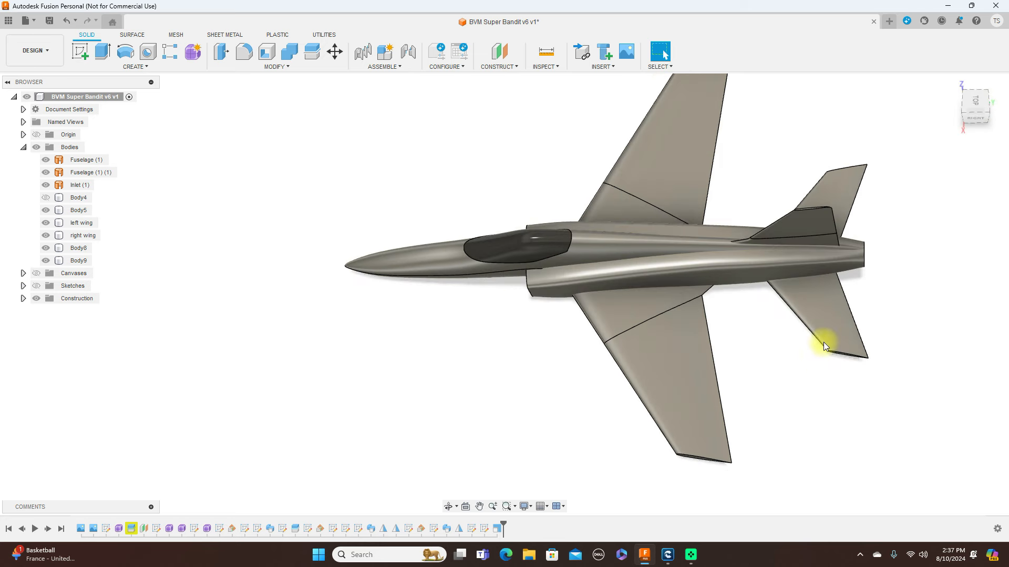
double_click(81, 247)
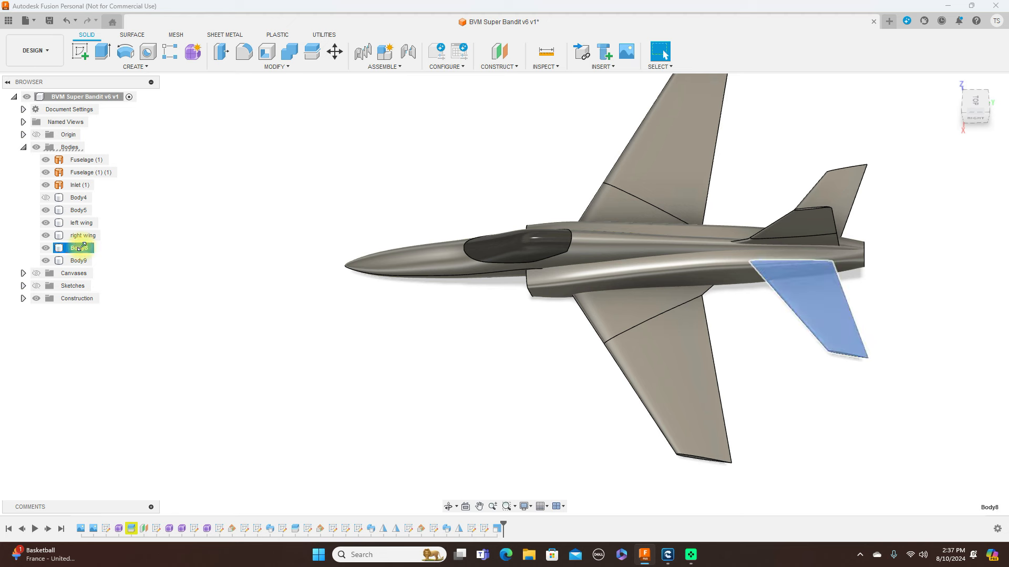
key(BackSpace)
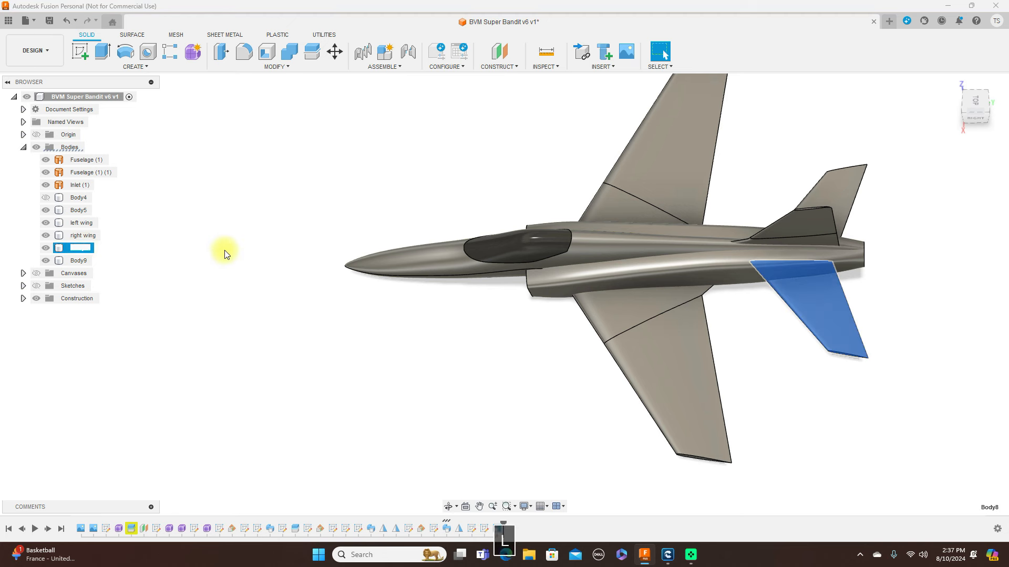
text(left stab)
key(Return)
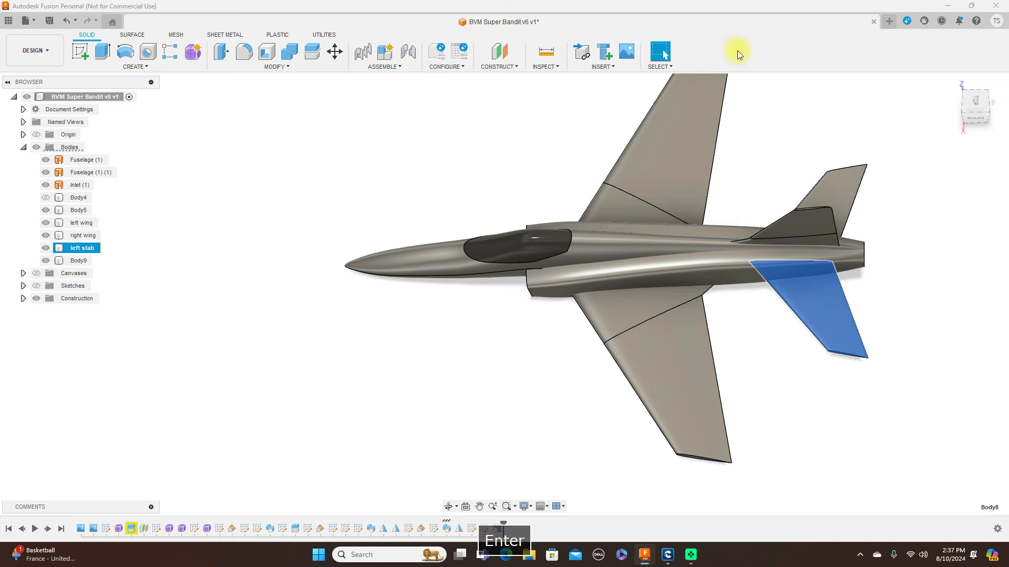
Step: Rename Body9, the horizontal tail surface on the right wing's side, as "right stab"
click(81, 261)
double_click(80, 261)
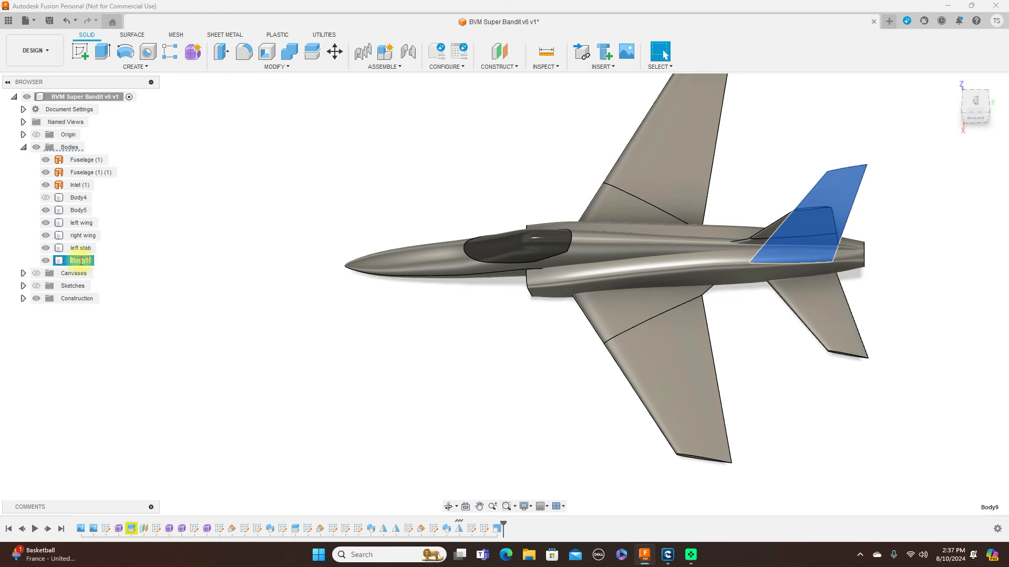
key(BackSpace)
text(right )
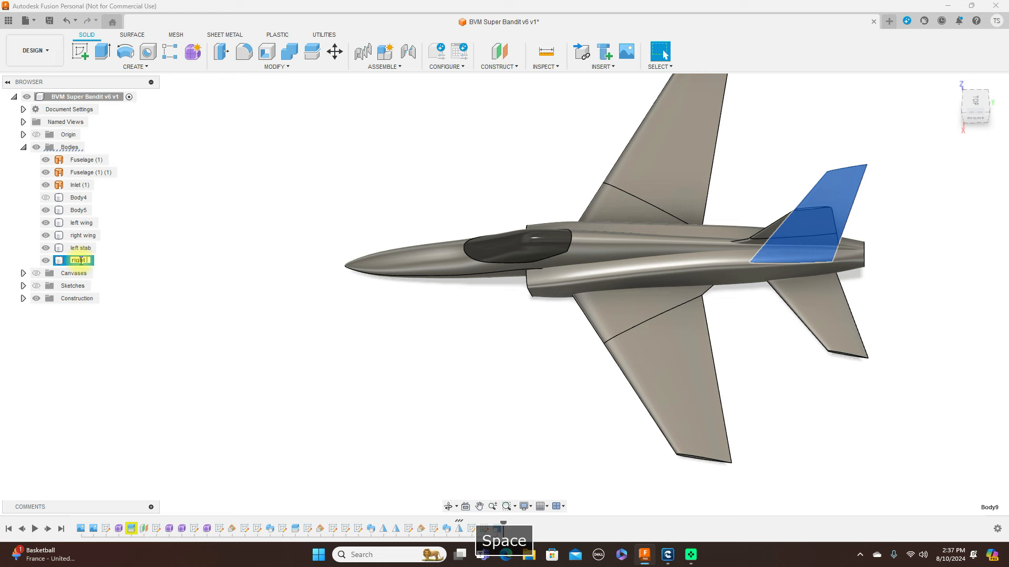
text(stab)
key(Return)
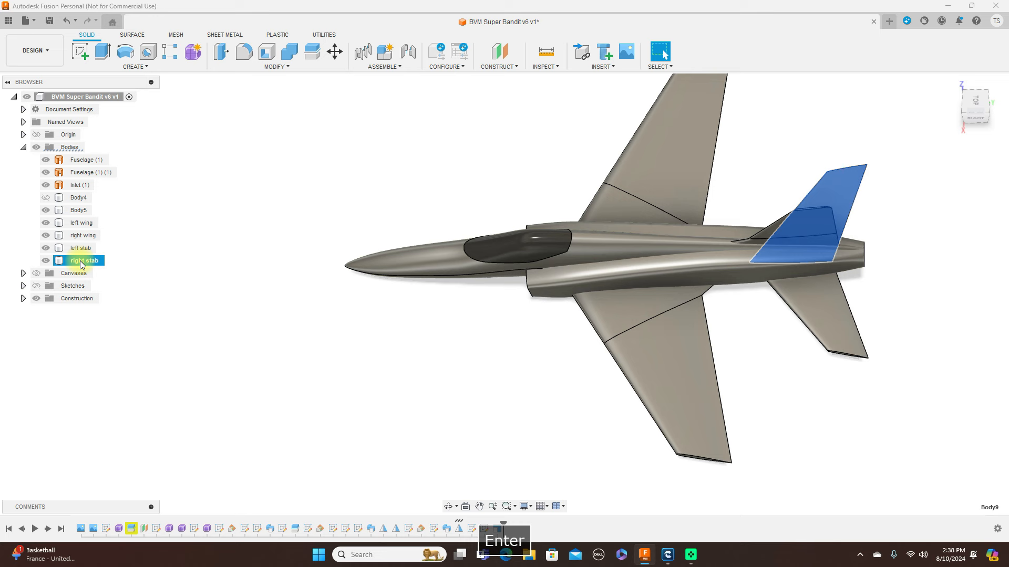
Step: Rename Body5, the upright tail fin, as "vertical stab"
click(976, 117)
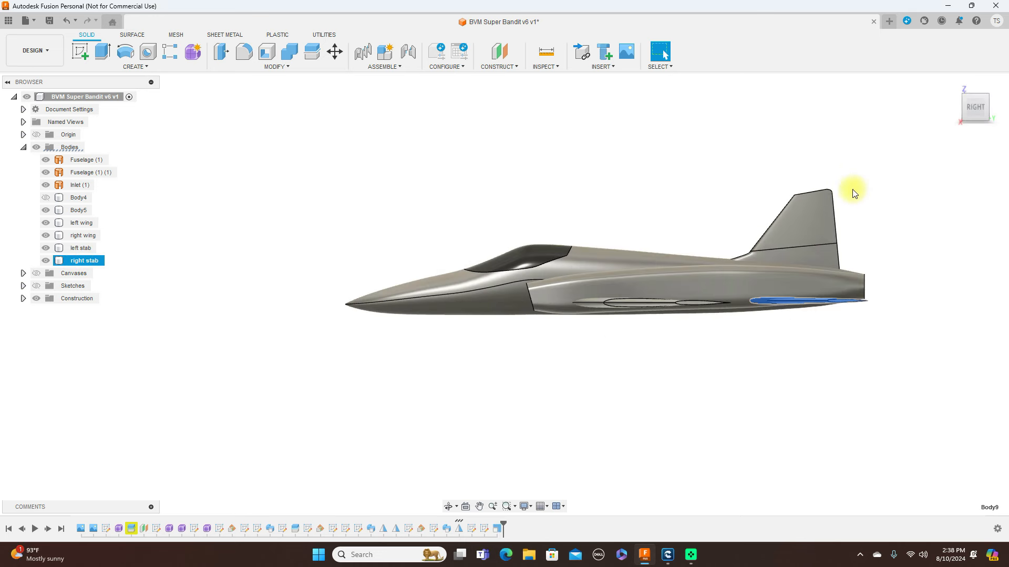
click(77, 211)
double_click(77, 210)
key(BackSpace)
text(vr)
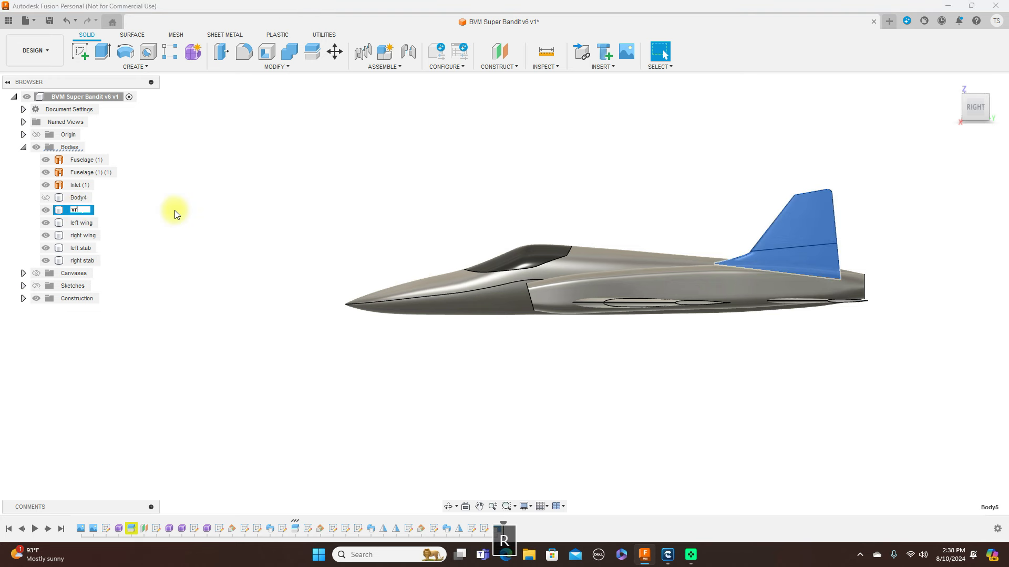
key(BackSpace)
text(ertical stab)
key(Return)
click(331, 174)
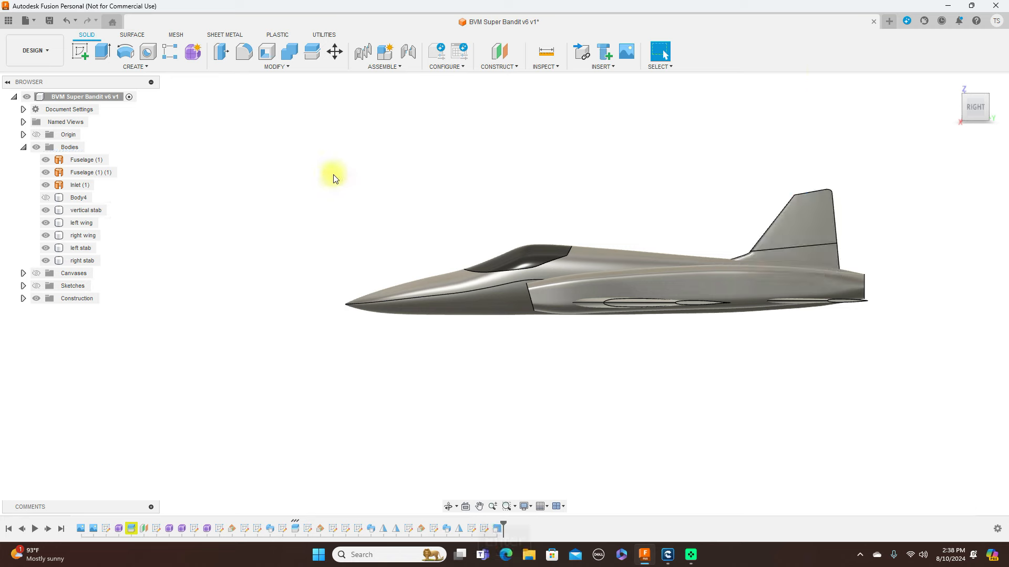
Step: Hide the right stab, left stab, right wing, left wing and vertical stab bodies
mouse_move(977, 96)
mouse_down()
mouse_move(978, 149)
mouse_move(979, 101)
mouse_up()
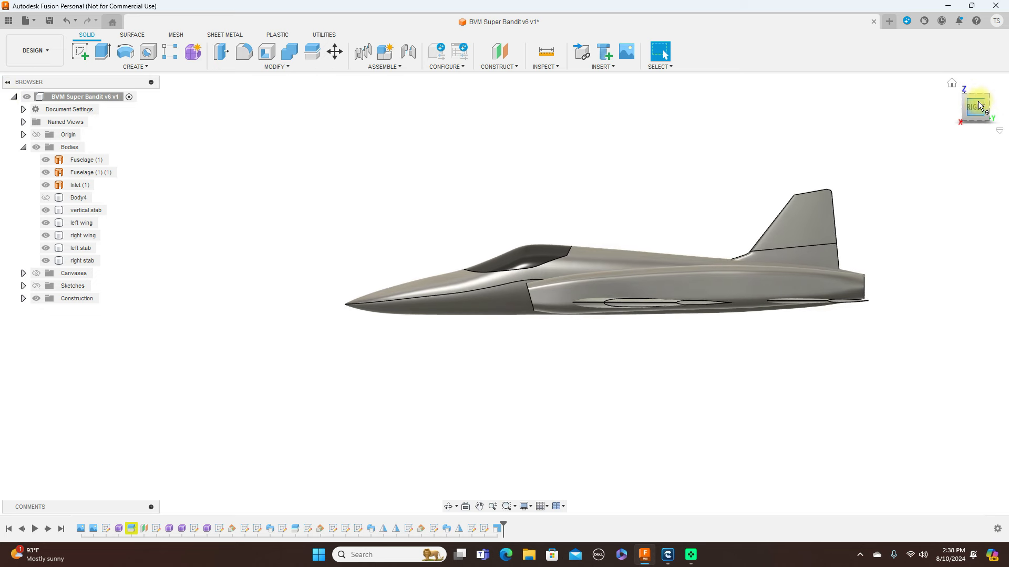
click(45, 261)
click(46, 248)
click(46, 235)
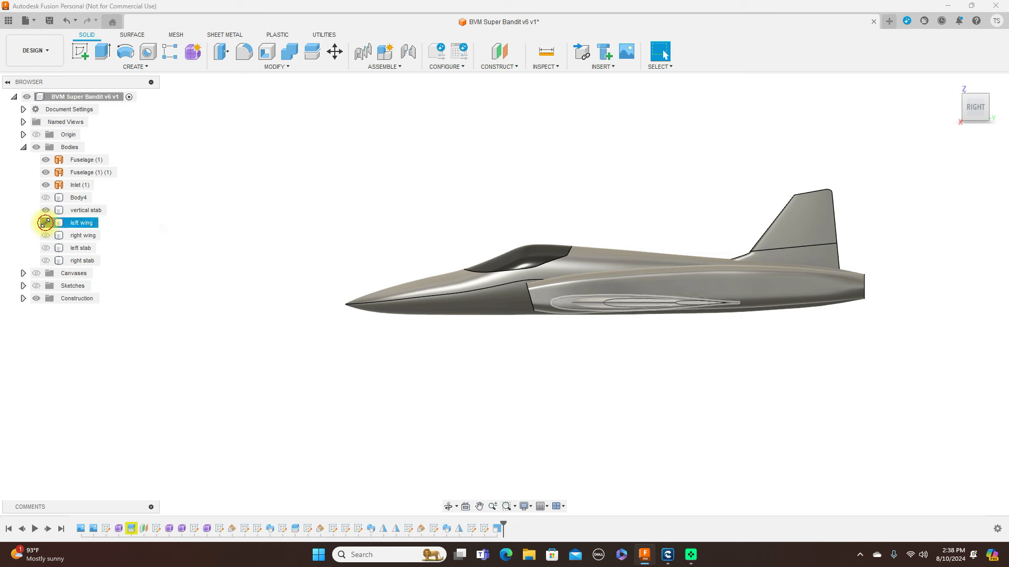
click(46, 223)
click(45, 210)
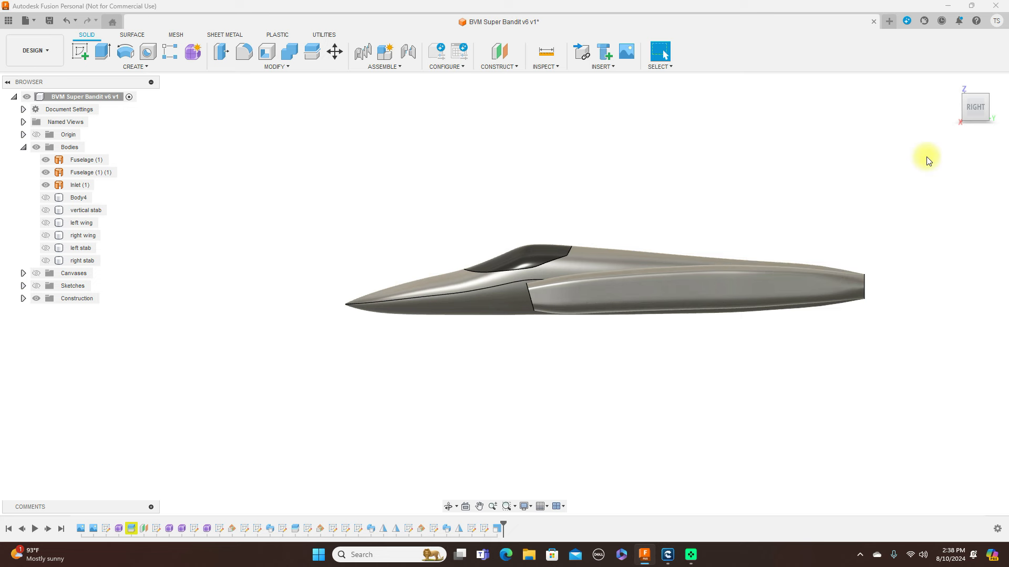
Step: Hide the Fuselage (1) (1) and Fuselage (1) surface bodies to isolate the Inlet (1) body
mouse_move(967, 89)
mouse_move(974, 100)
mouse_down()
mouse_move(984, 162)
mouse_move(31, 124)
mouse_move(61, 98)
mouse_move(975, 105)
mouse_up()
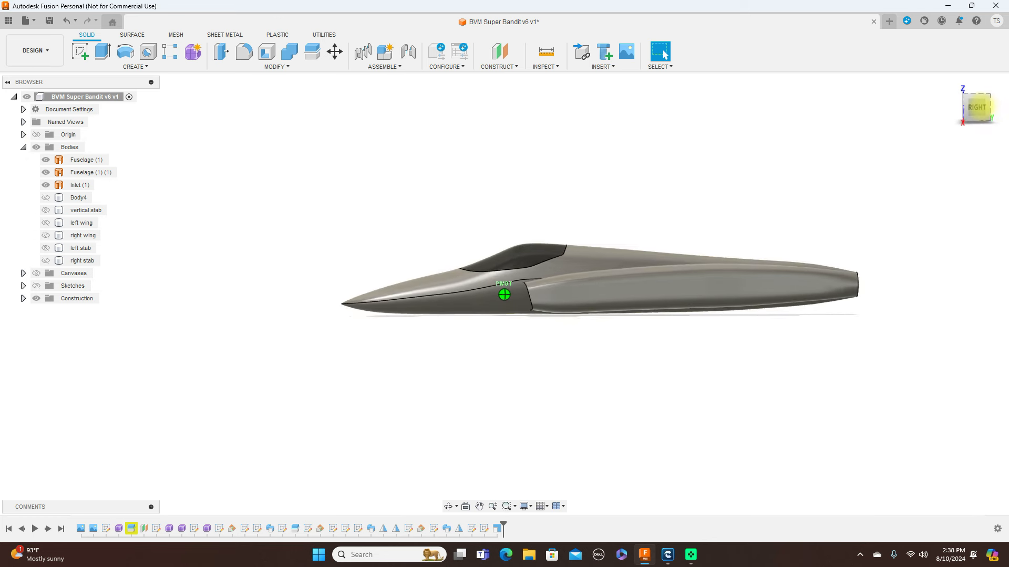
click(977, 102)
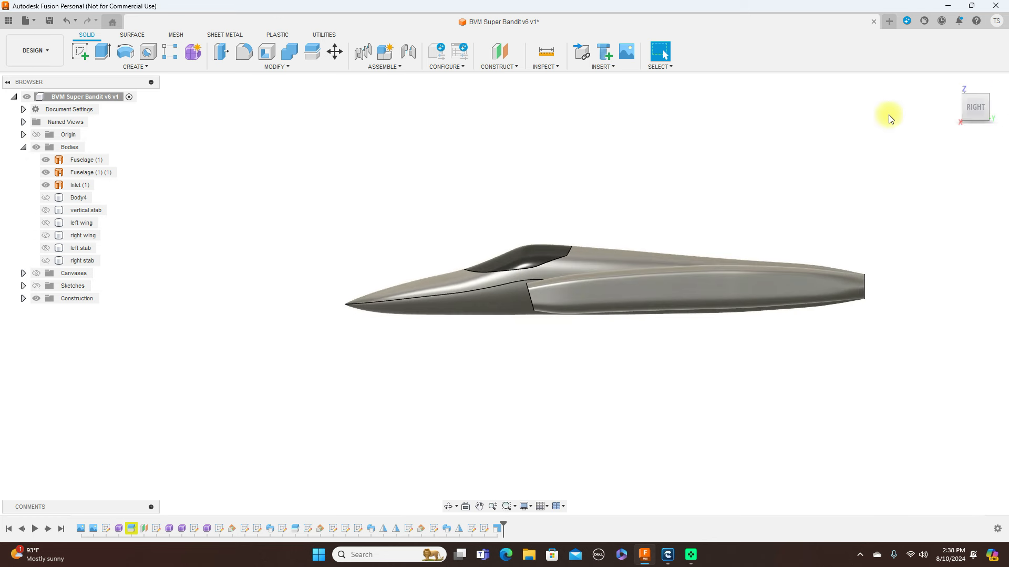
click(47, 173)
click(556, 253)
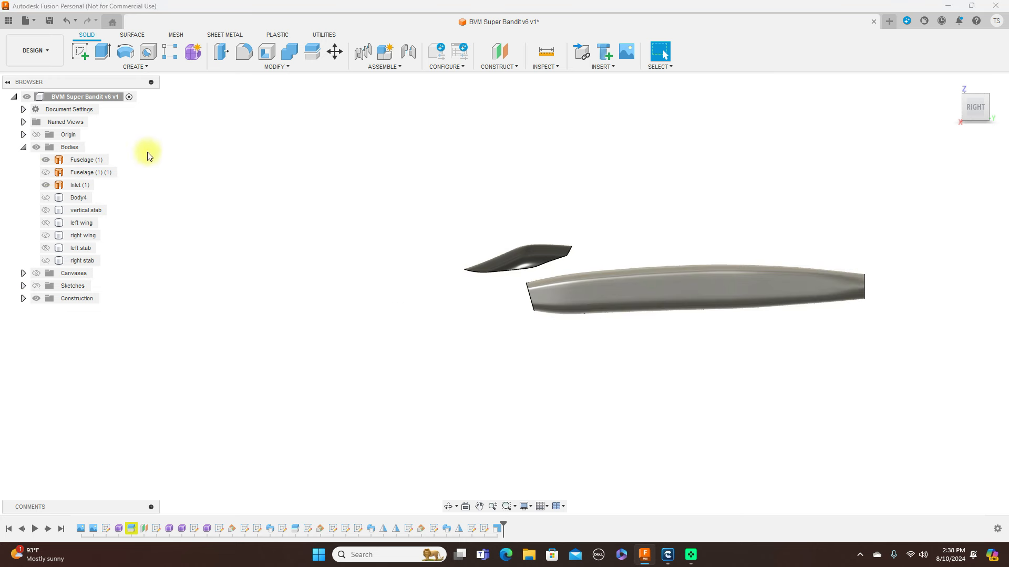
click(45, 159)
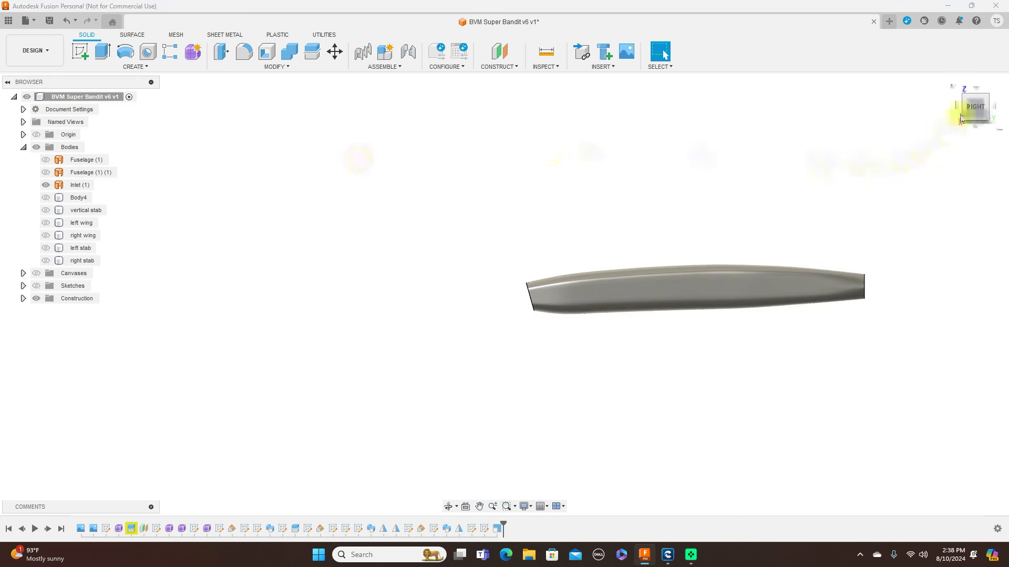
Step: Close the front opening of the Inlet (1) surface with a Patch, using the New Body operation
drag(975, 105, 984, 117)
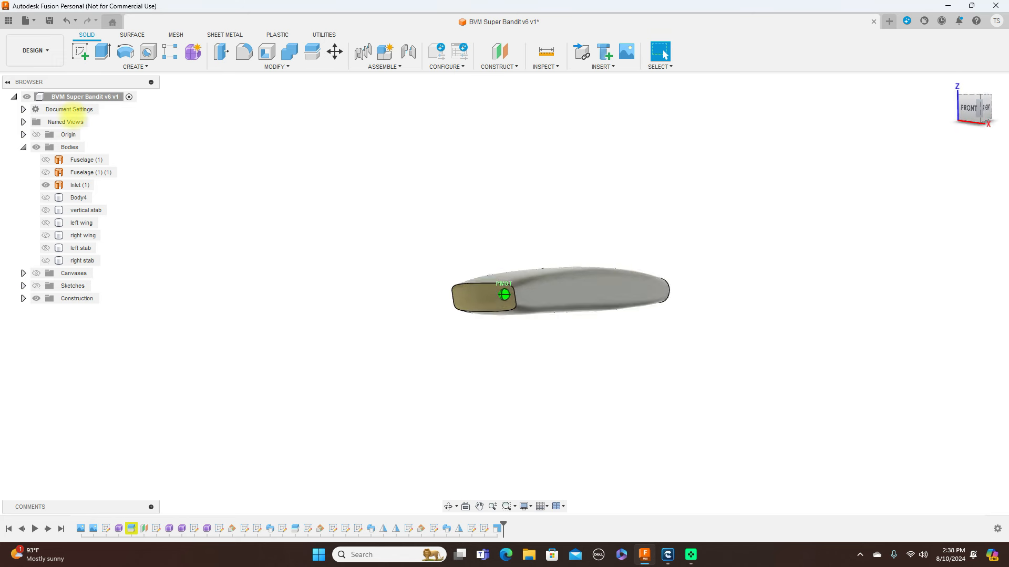
click(139, 37)
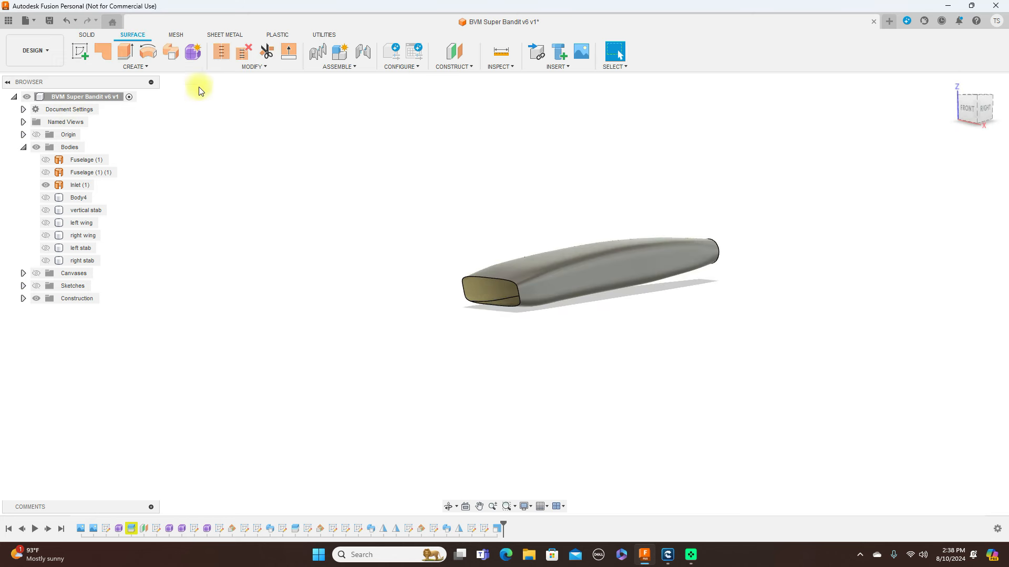
click(102, 52)
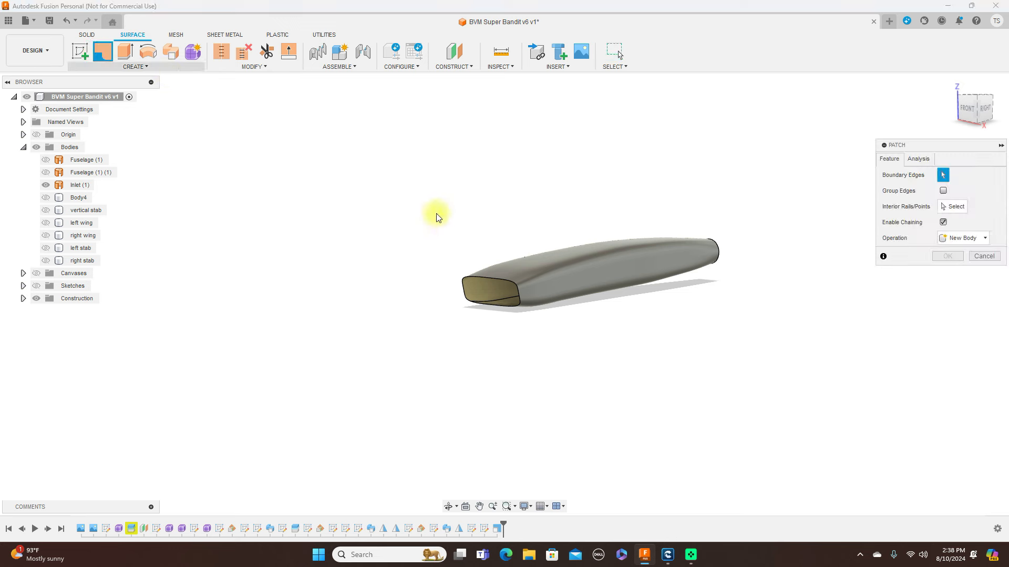
click(474, 280)
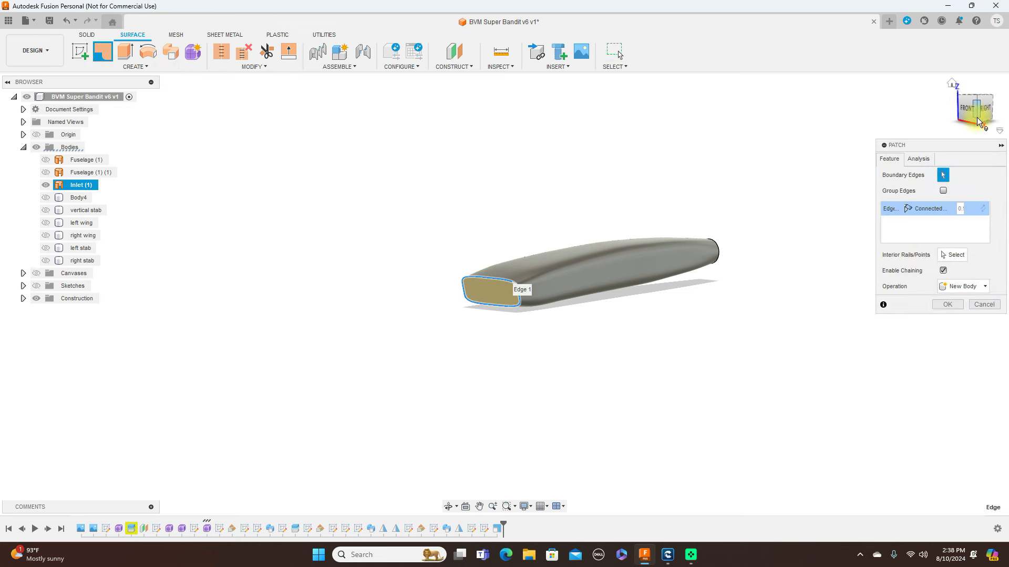
click(948, 305)
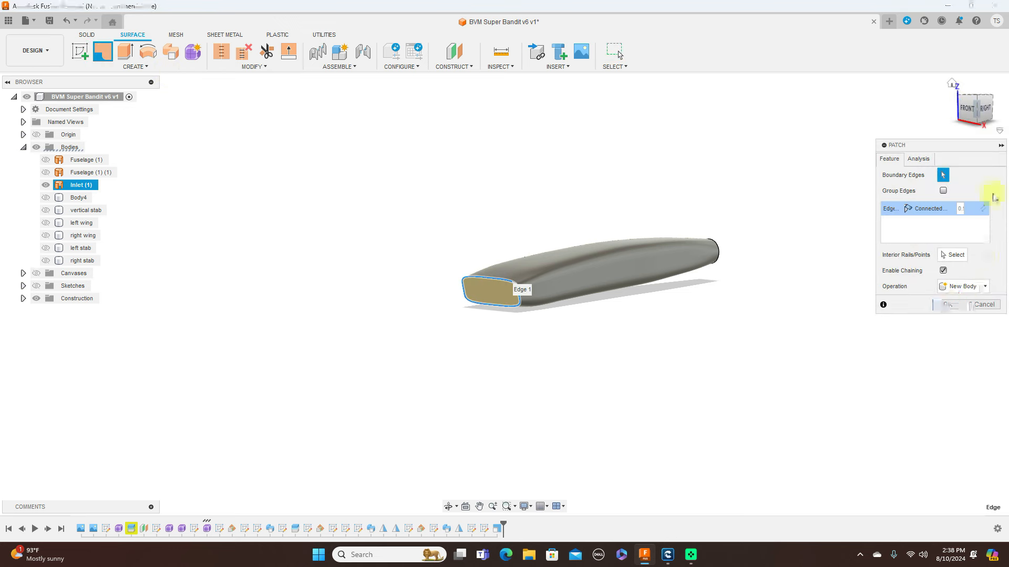
Step: Close the round rear opening of the Inlet (1) surface with a Patch as a new body
click(975, 110)
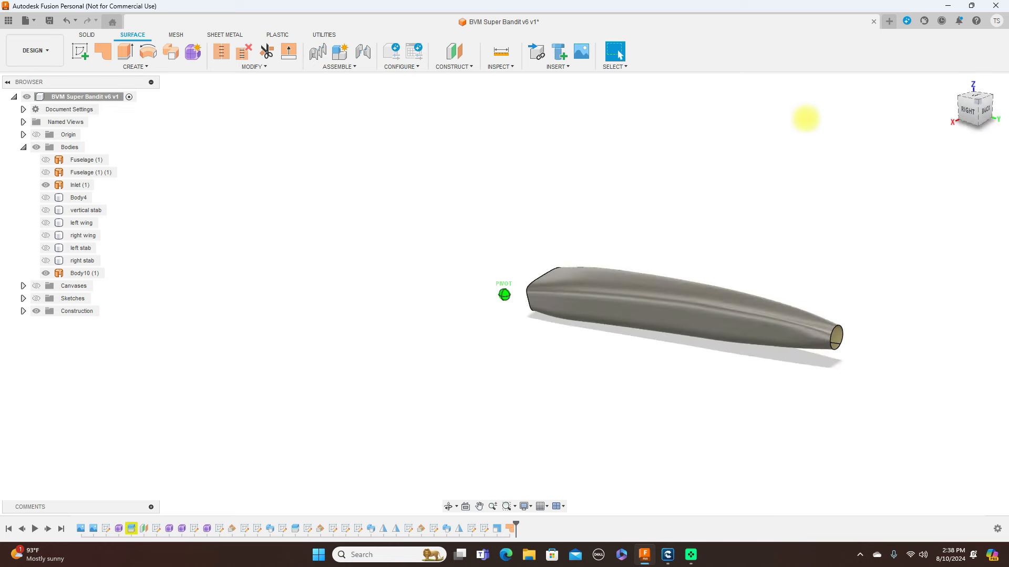
click(103, 51)
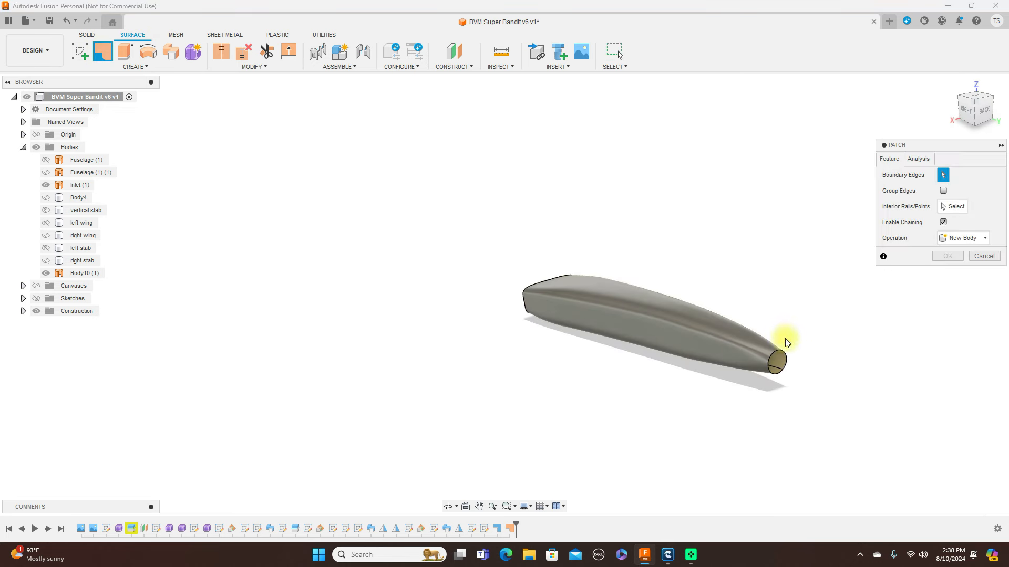
click(776, 361)
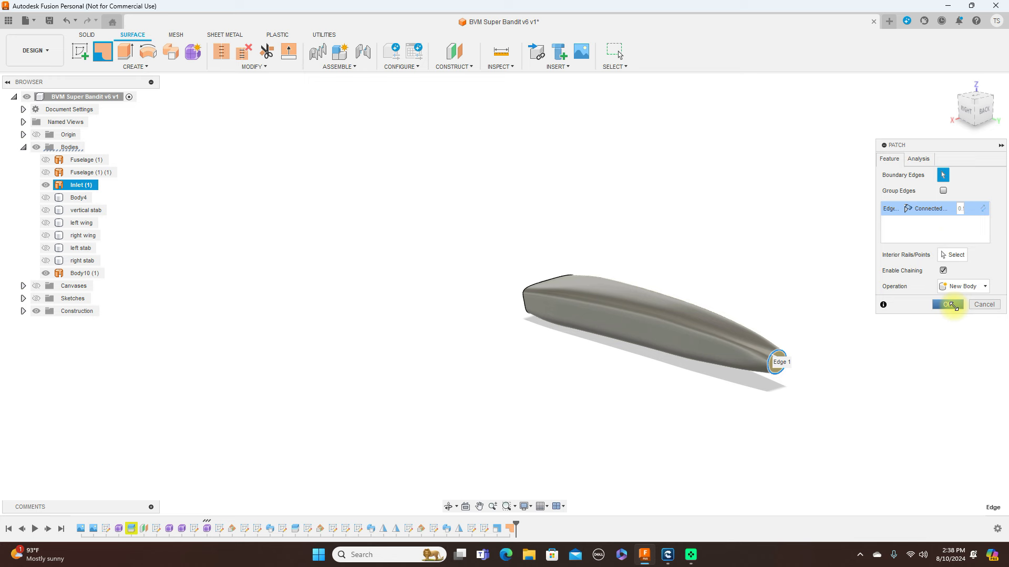
click(954, 306)
click(966, 109)
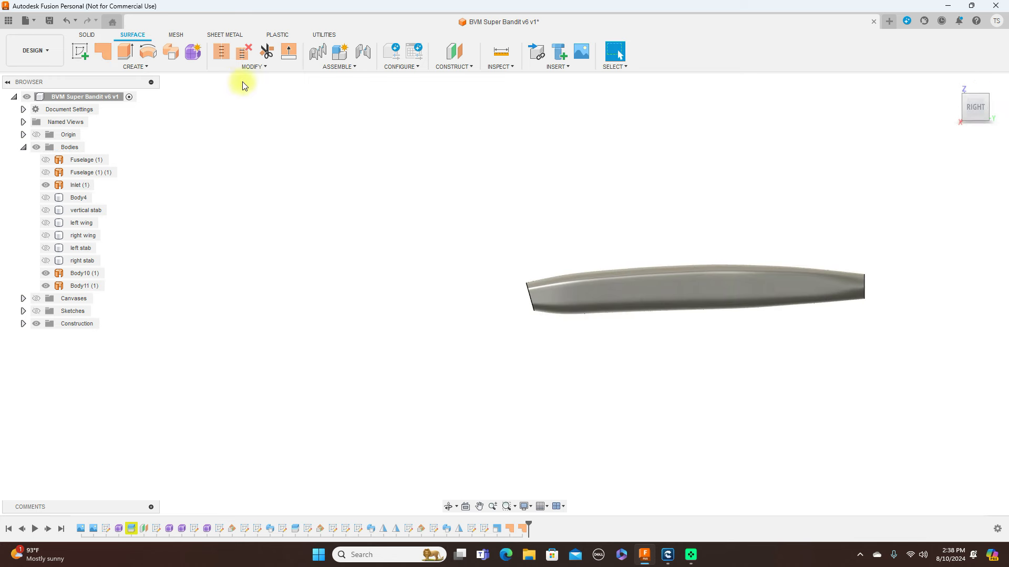
Step: Stitch the inlet surface with its front and rear patches, using 0.10 mm tolerance and the New Body operation
click(226, 55)
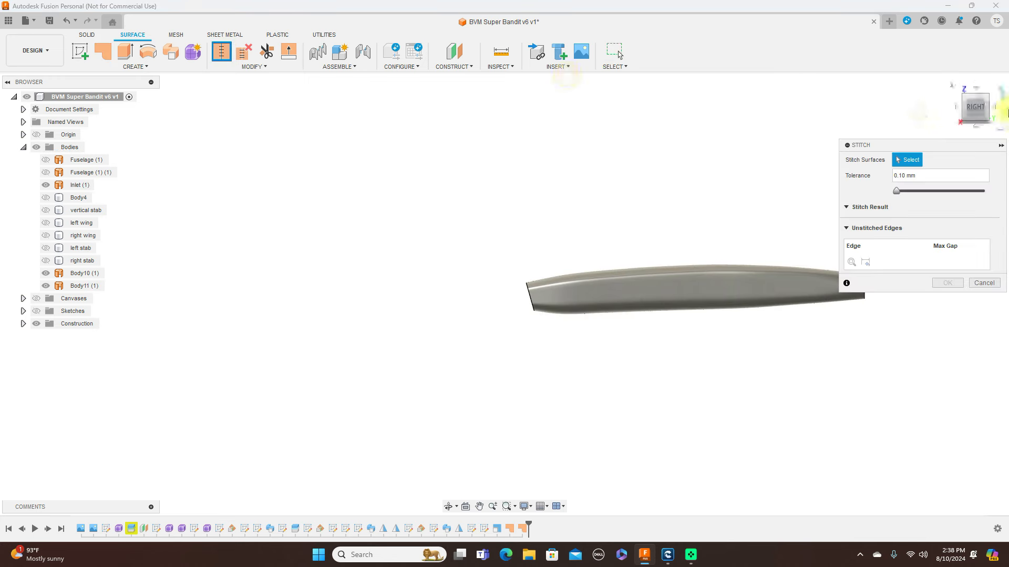
click(989, 120)
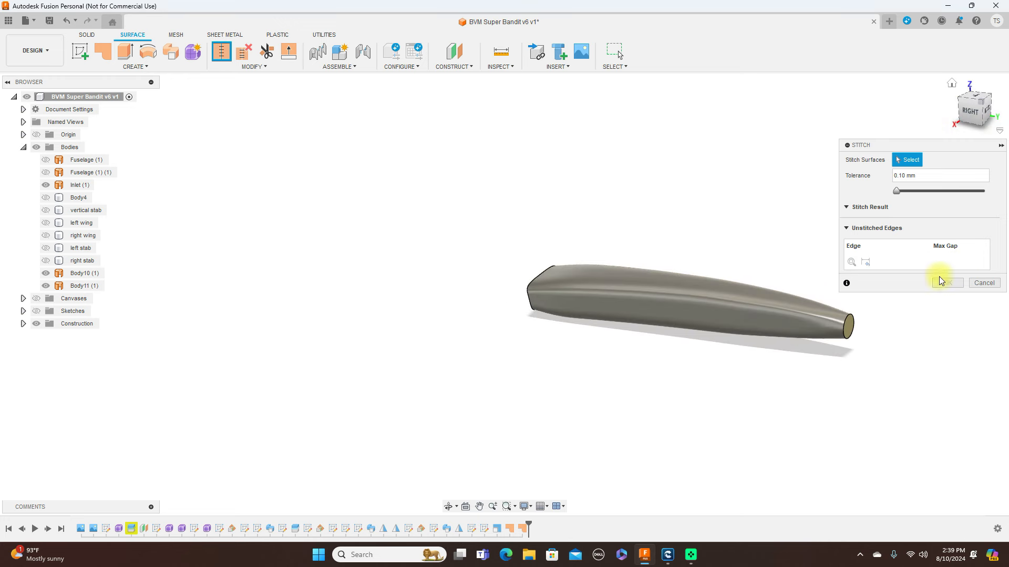
click(861, 322)
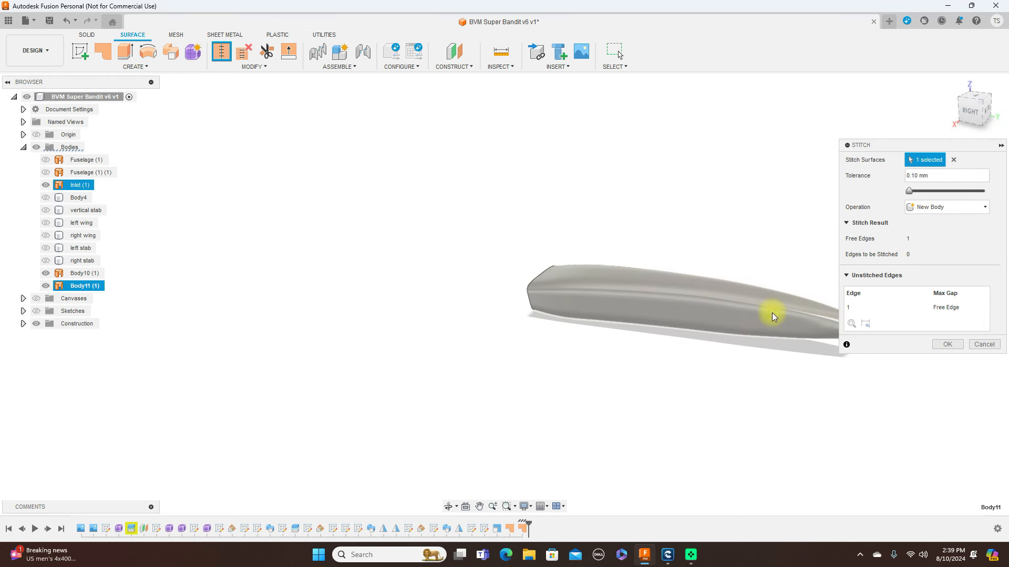
click(780, 278)
middle_drag(697, 210, 566, 185)
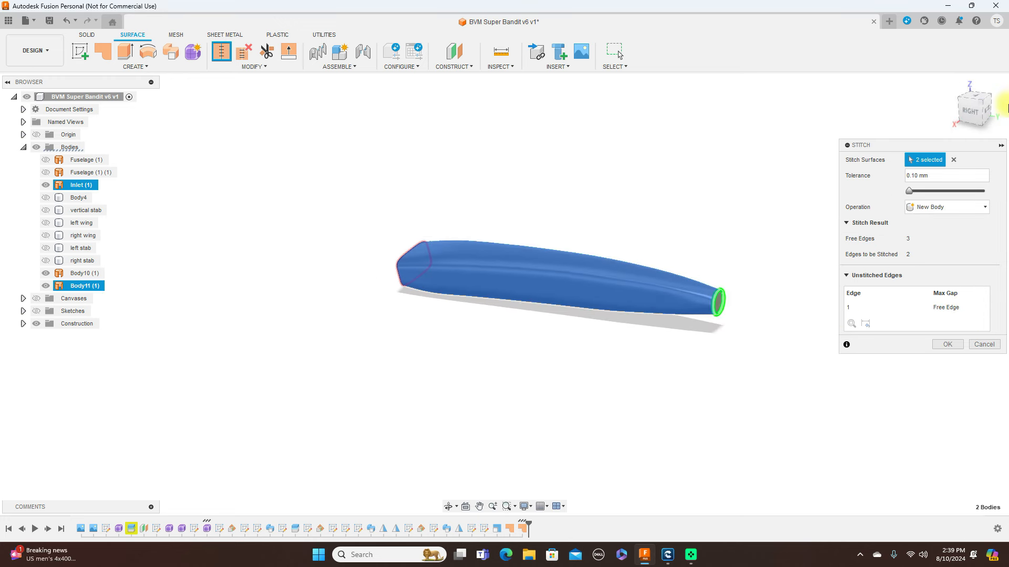
click(963, 116)
click(441, 275)
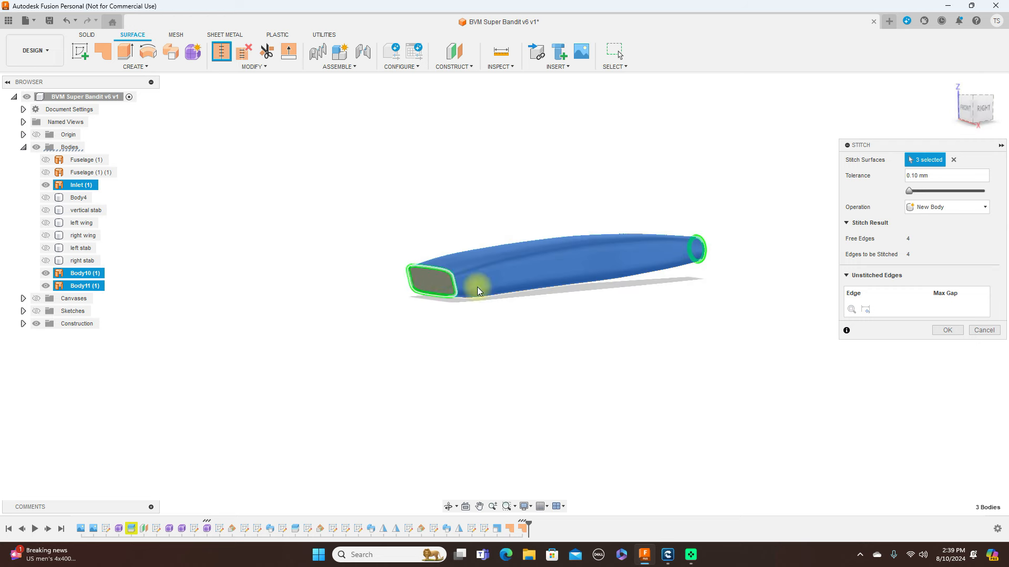
click(947, 330)
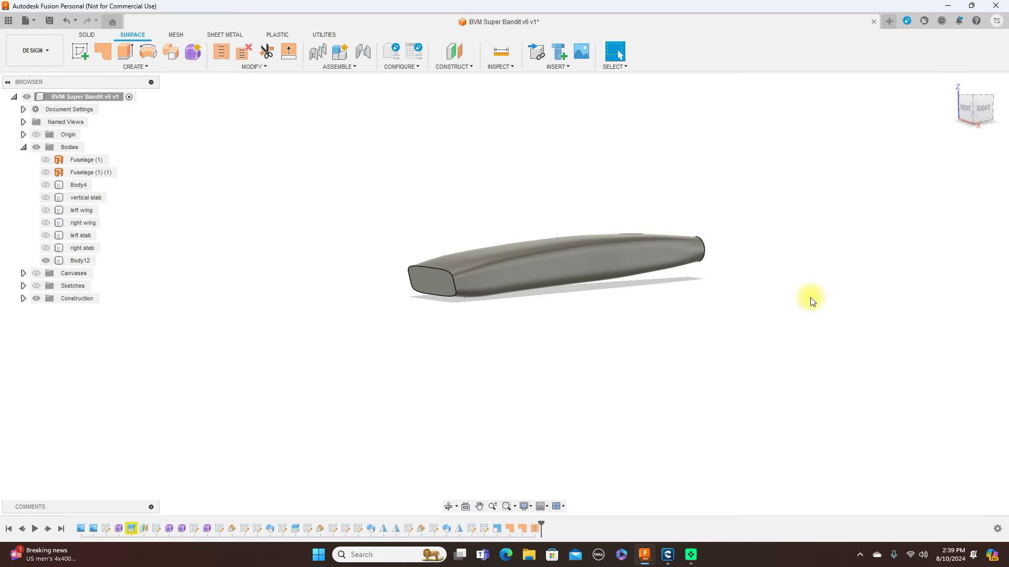
Step: Hide the stitched inlet body Body12 and show the Fuselage (1) (1) and Fuselage (1) surface bodies
click(594, 277)
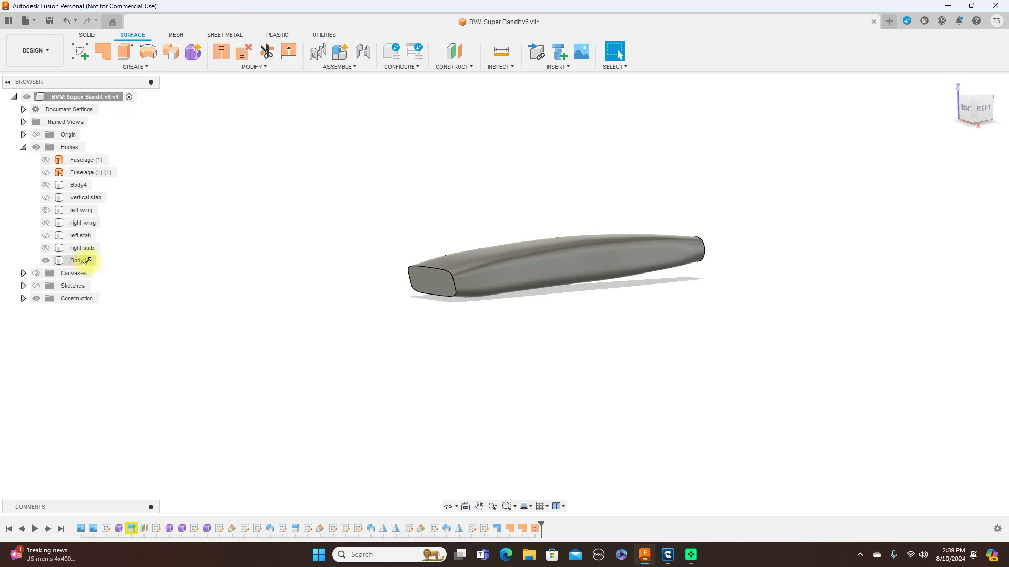
click(45, 261)
click(45, 261)
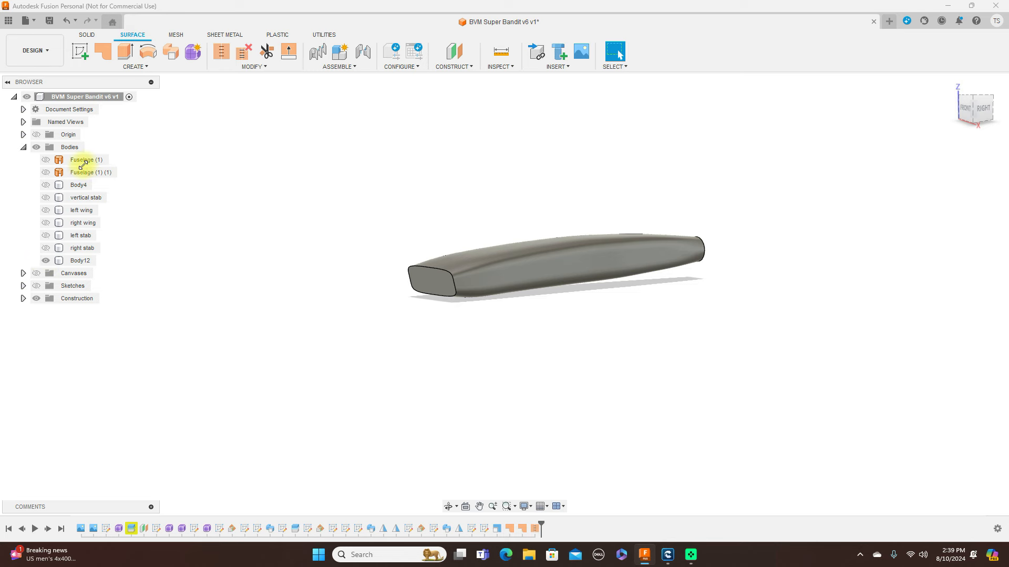
click(984, 111)
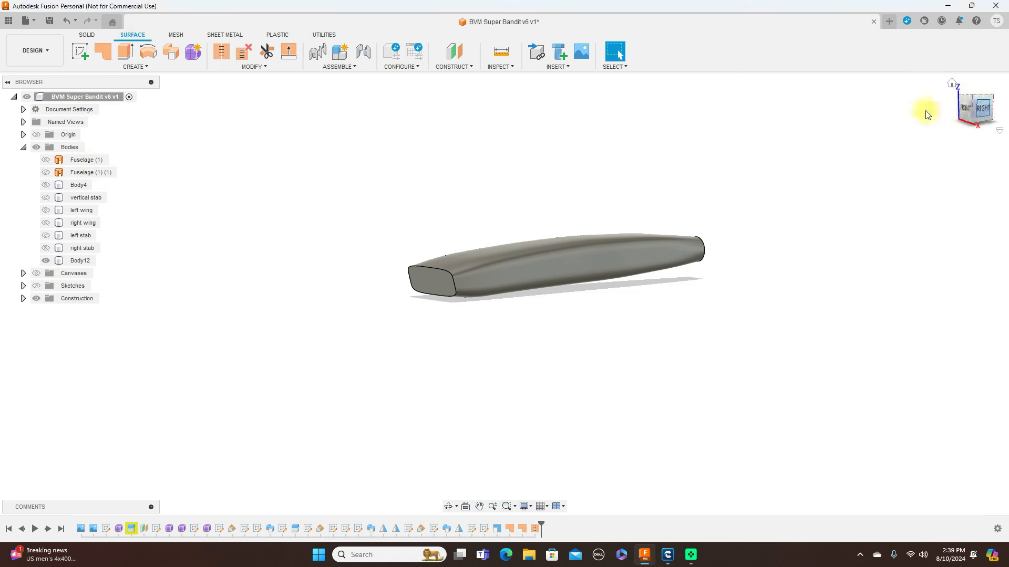
click(46, 172)
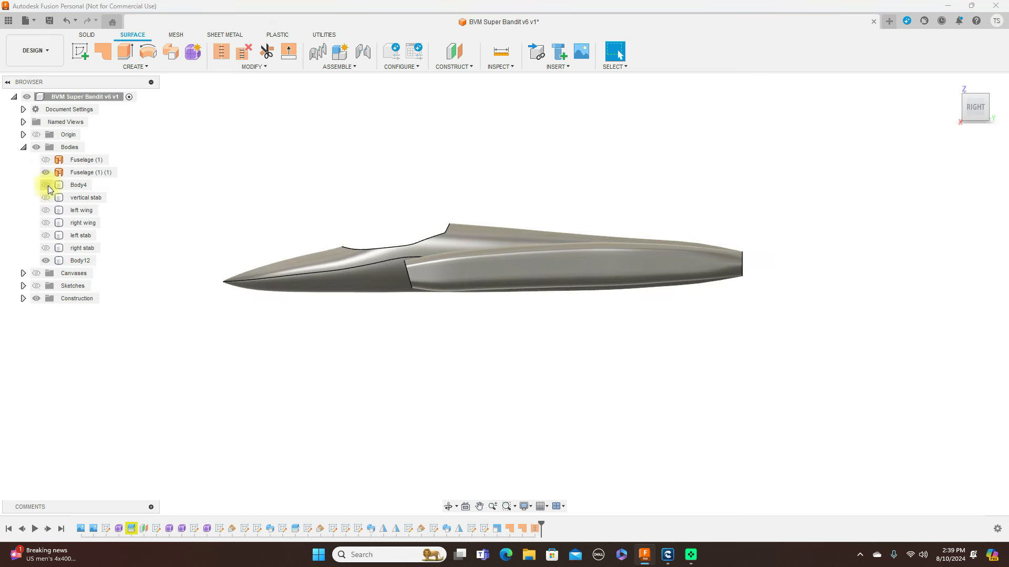
click(48, 263)
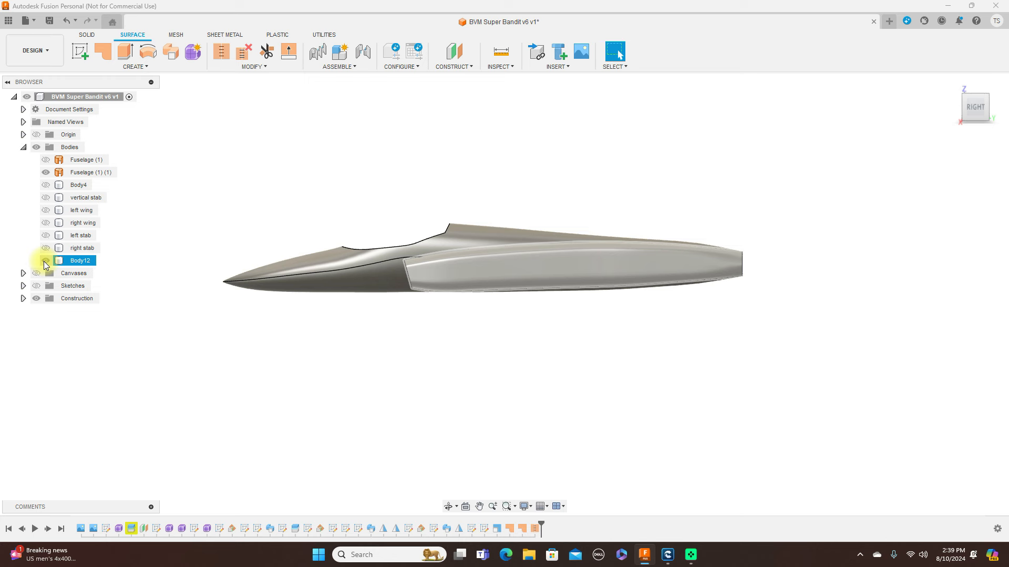
click(45, 262)
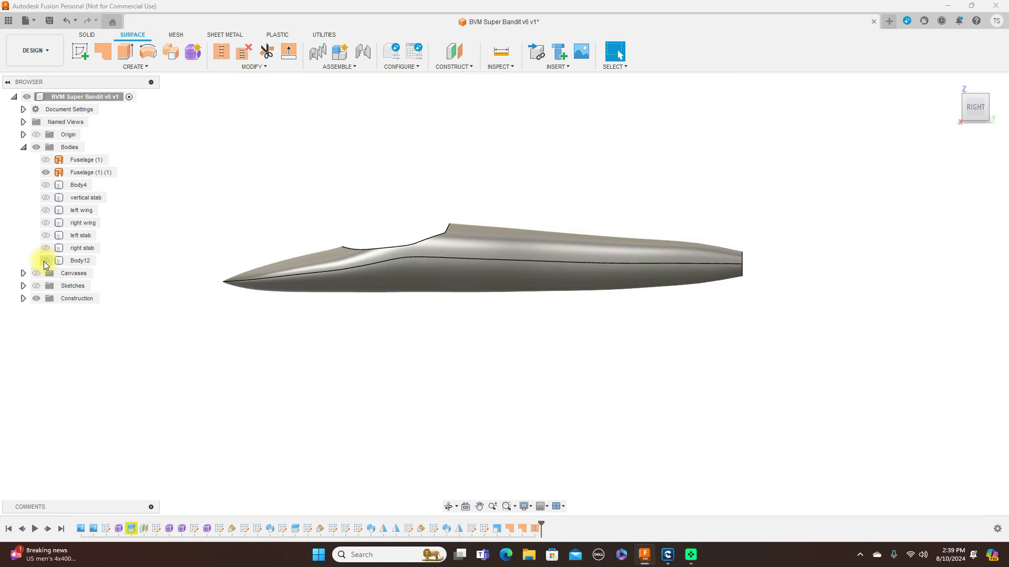
click(454, 266)
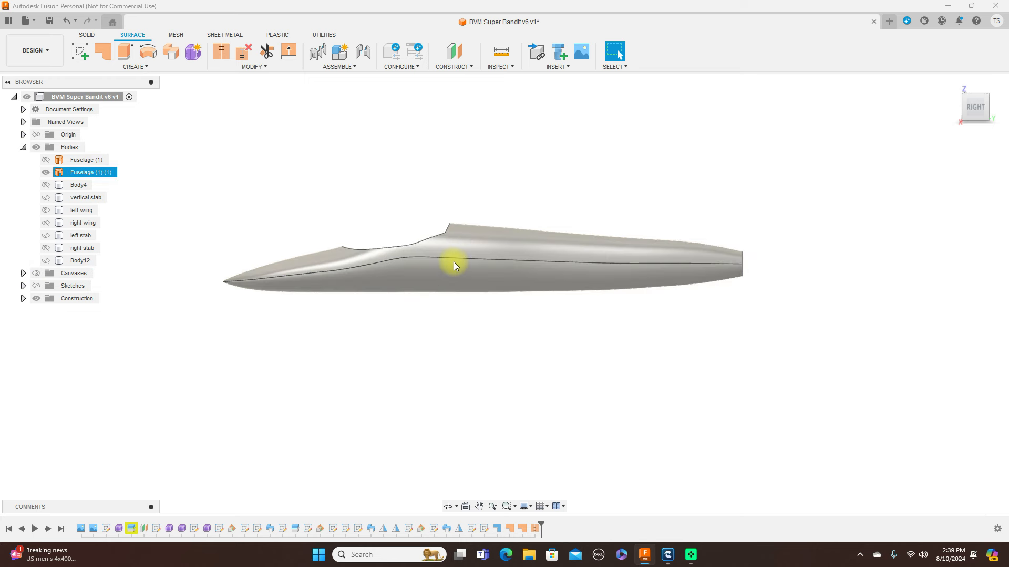
click(46, 159)
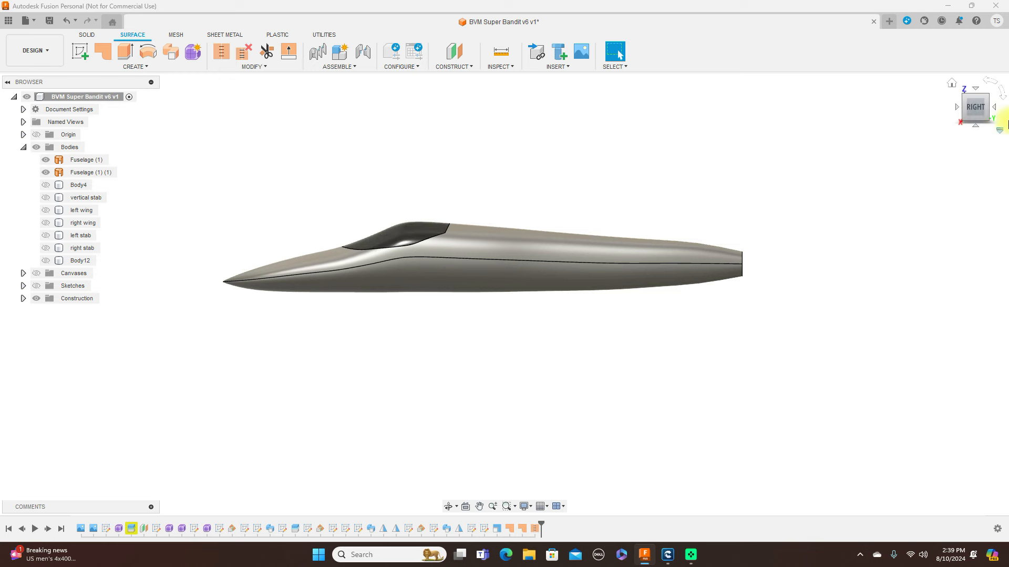
Step: Try to patch the fuselage's round tail opening and the cockpit opening in one Patch, then undo it
drag(970, 114, 896, 117)
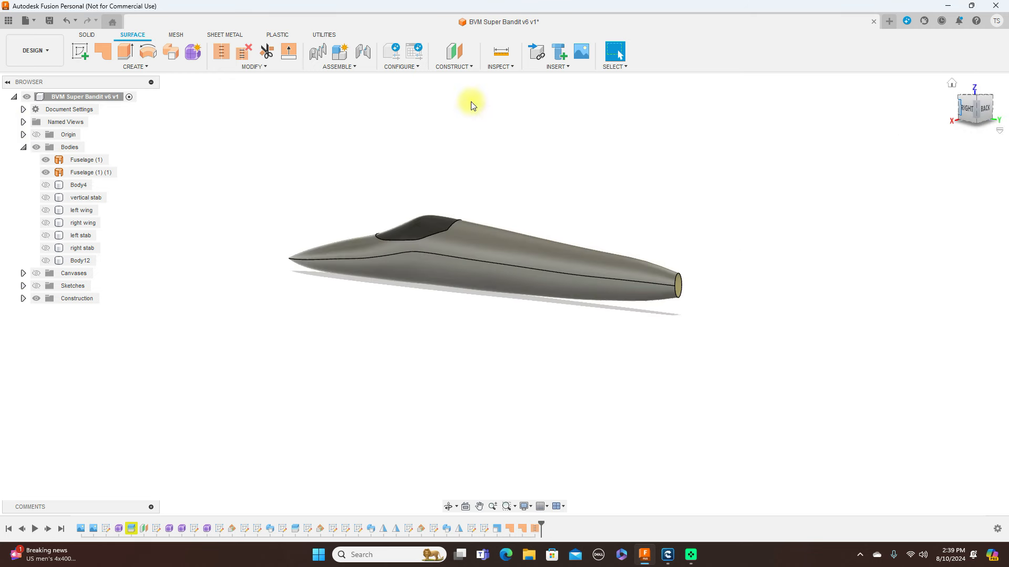
click(104, 51)
scroll(676, 279, up, 2)
click(678, 270)
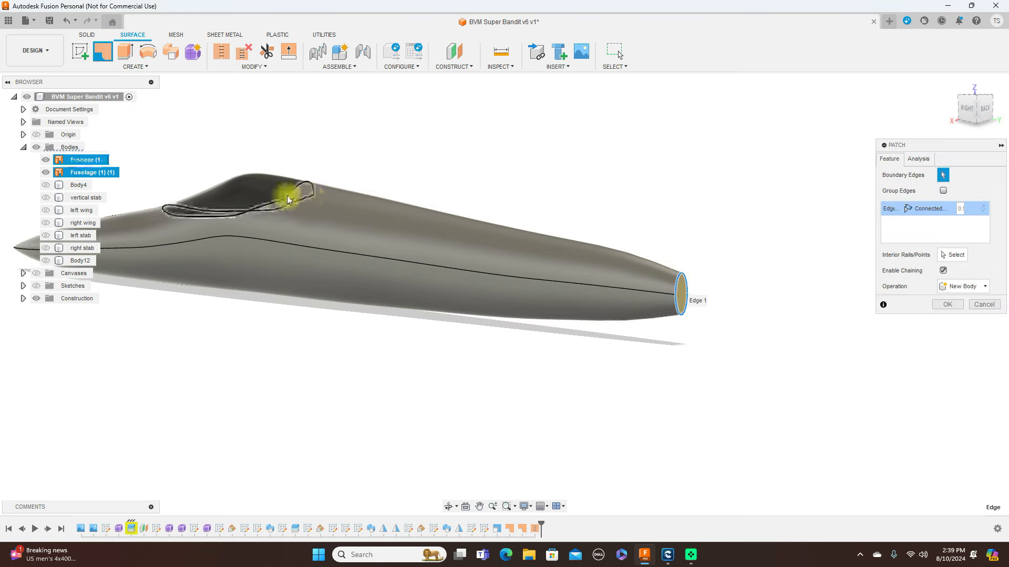
click(288, 200)
click(944, 318)
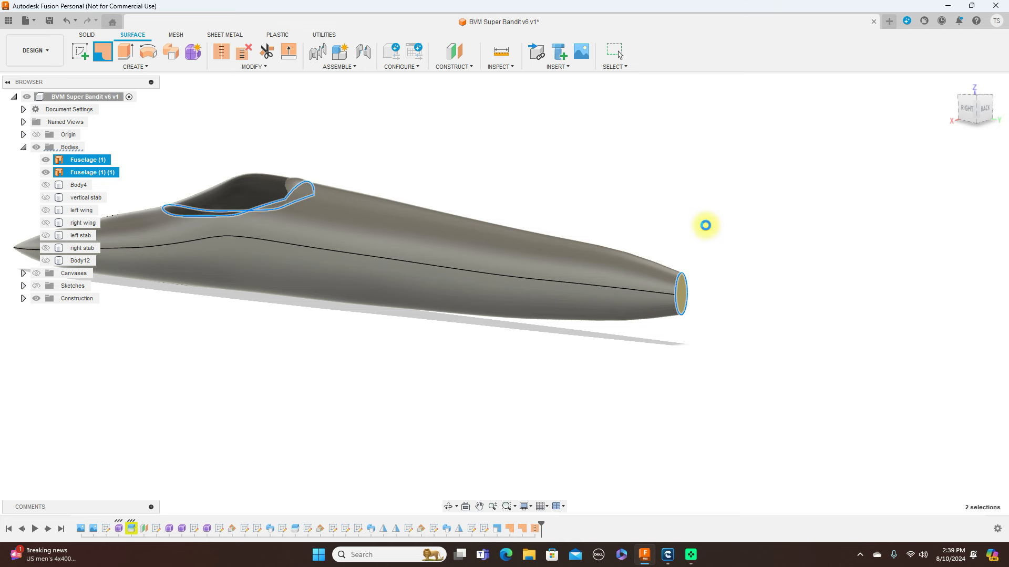
scroll(707, 229, down, 3)
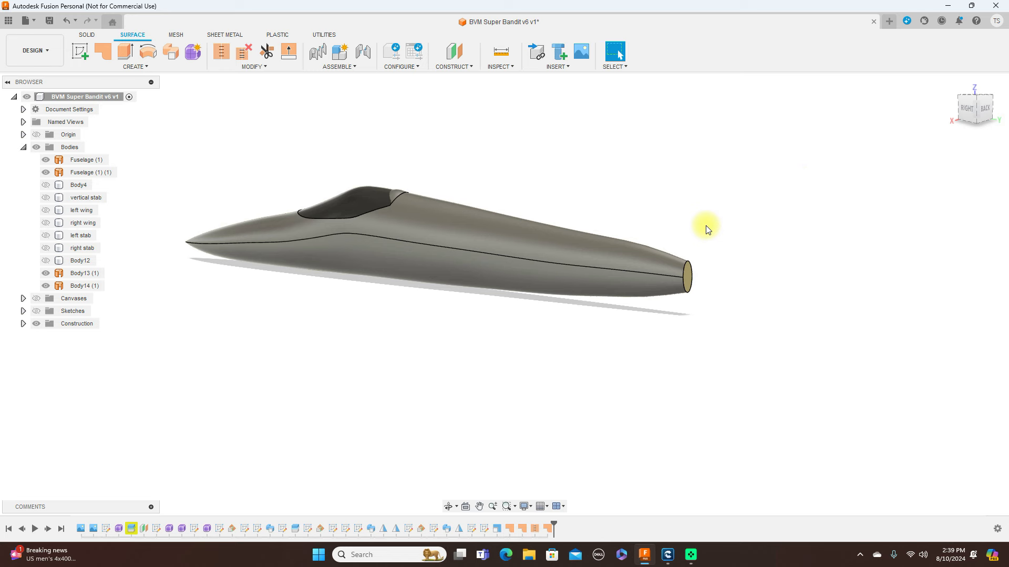
click(967, 111)
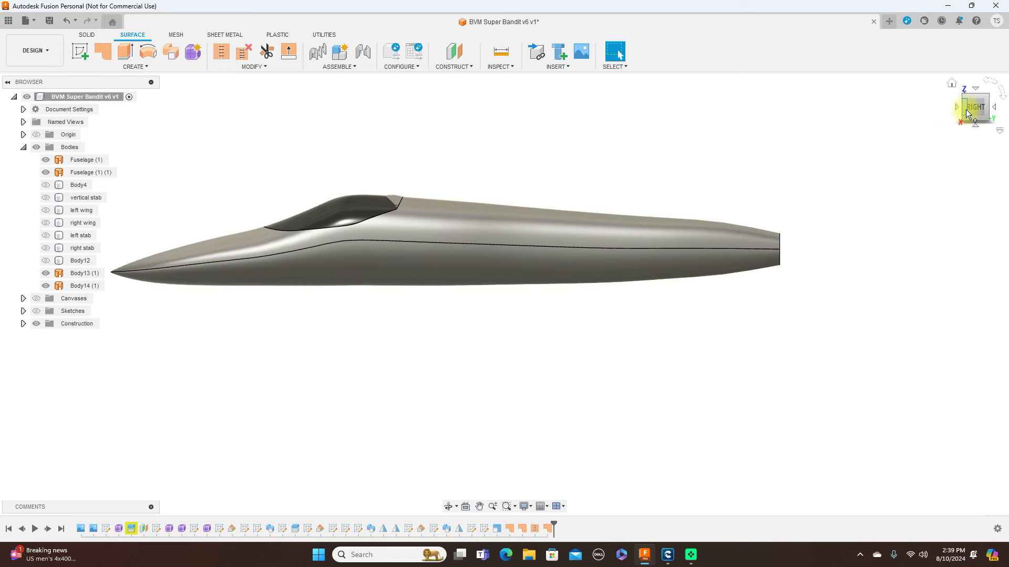
click(67, 21)
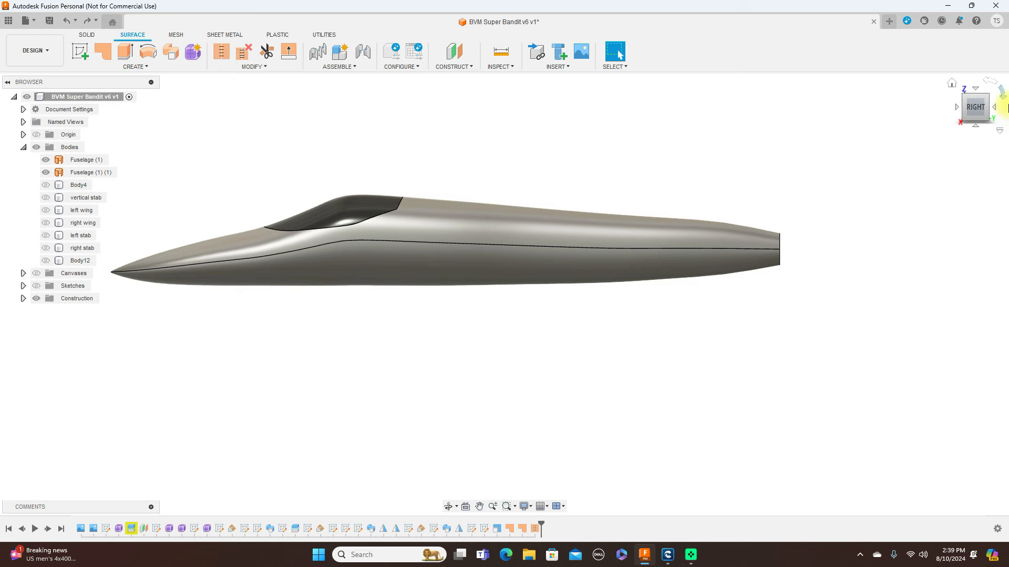
Step: Hide the Fuselage (1) canopy surface and close the round tail opening of Fuselage (1) (1) with a Patch as a new body
drag(988, 108, 968, 101)
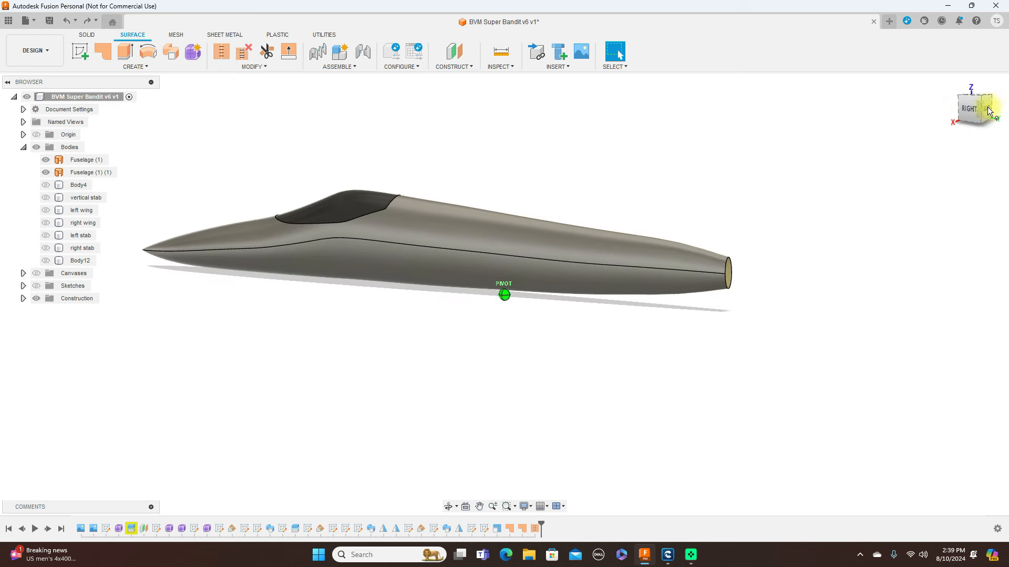
click(47, 160)
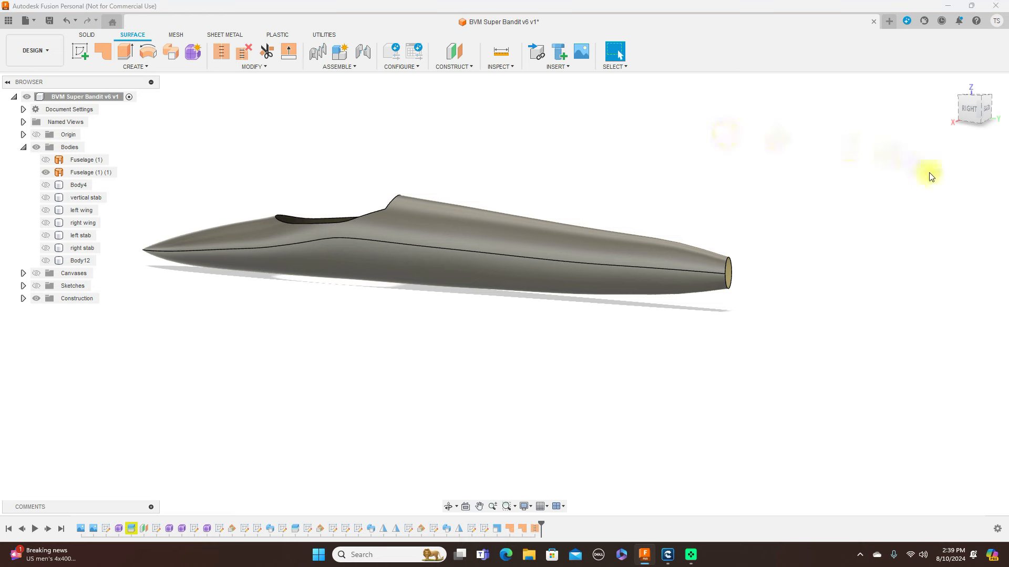
click(104, 51)
click(727, 265)
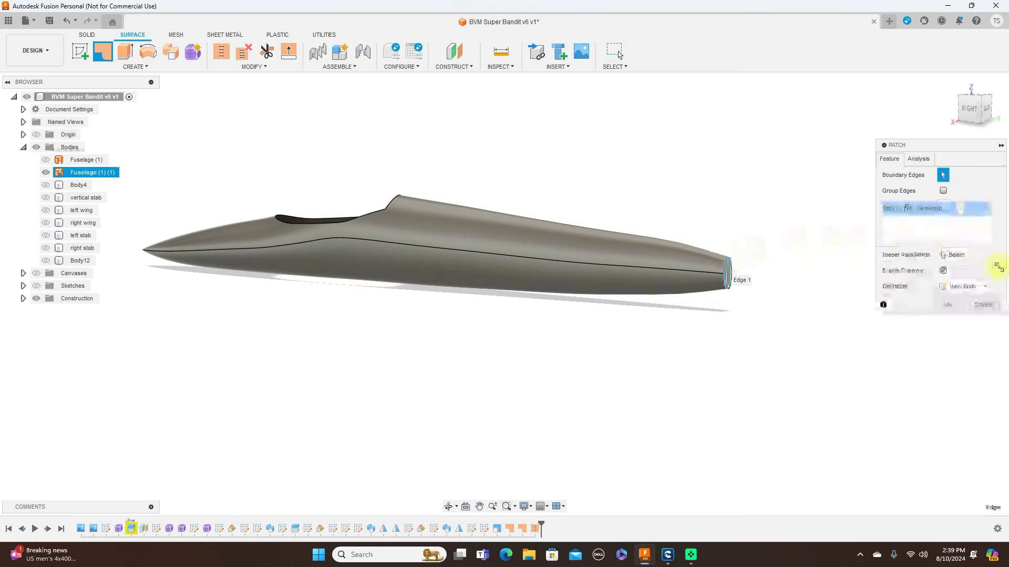
click(946, 304)
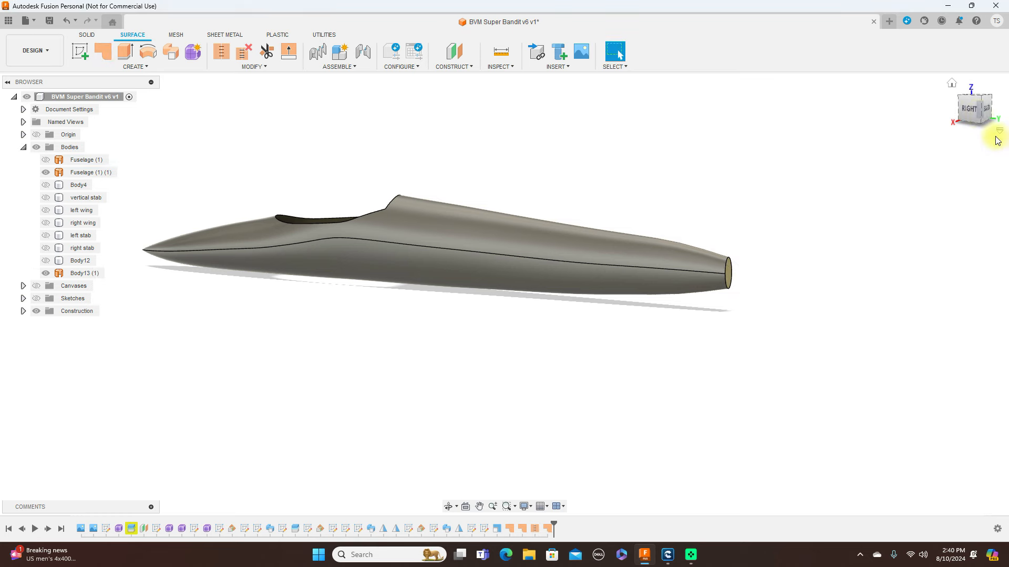
Step: Stitch the Fuselage (1) (1) surface and its tail patch together, using 0.10 mm tolerance and the New Body operation
mouse_move(973, 111)
mouse_down()
mouse_move(993, 119)
mouse_move(7, 148)
mouse_move(68, 134)
mouse_move(74, 96)
mouse_move(68, 113)
mouse_move(6, 130)
mouse_up()
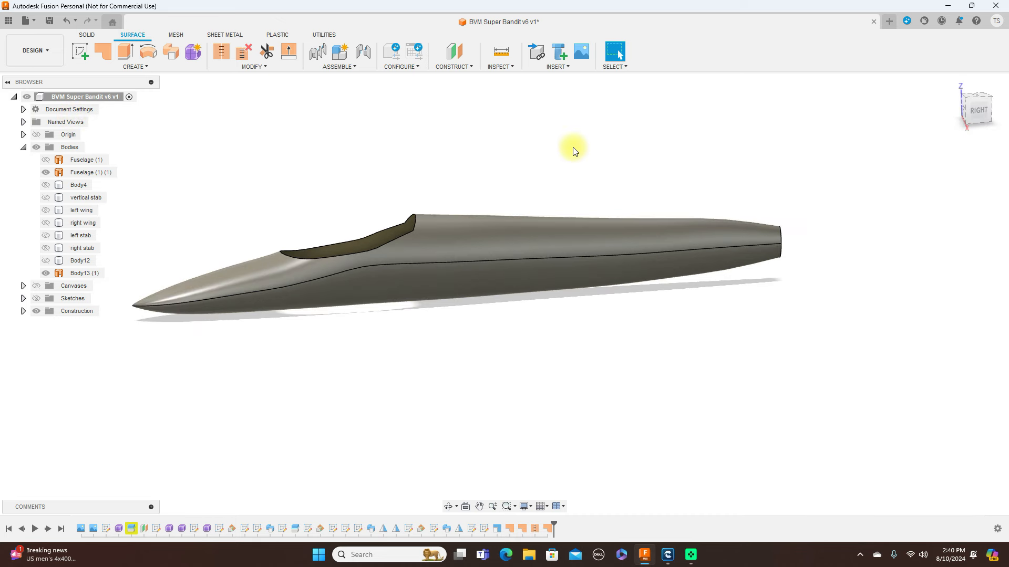
click(226, 56)
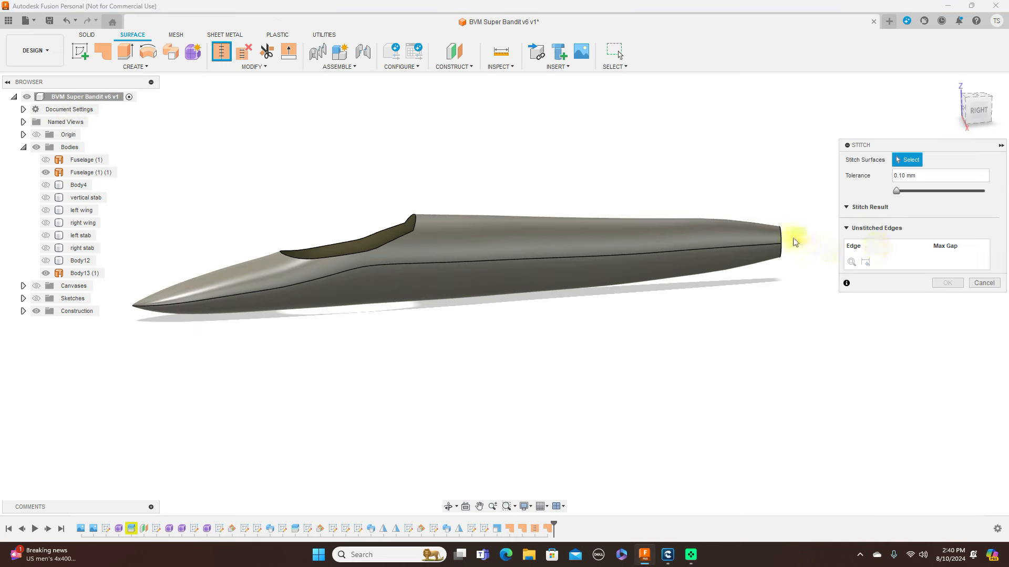
click(662, 243)
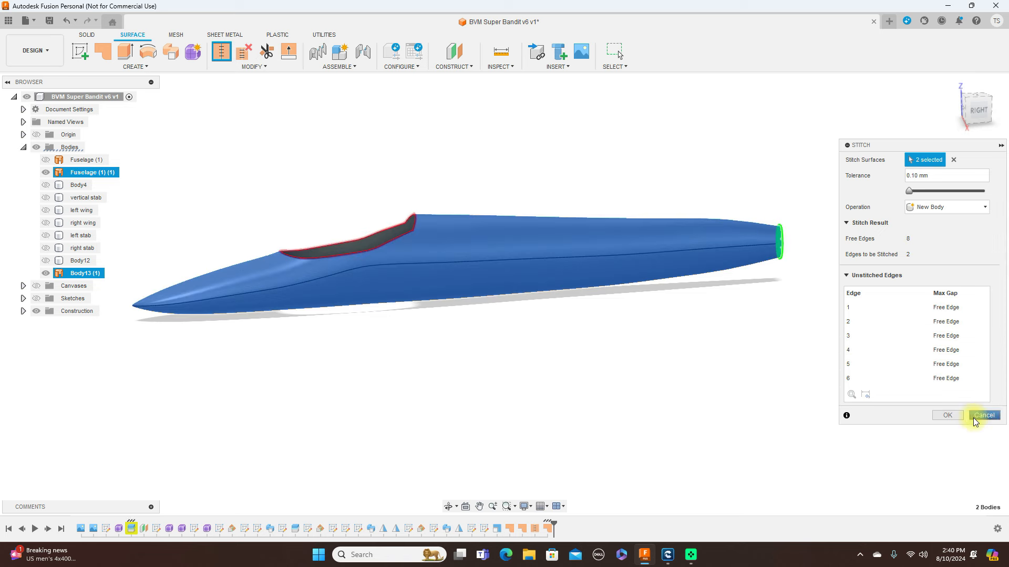
click(948, 415)
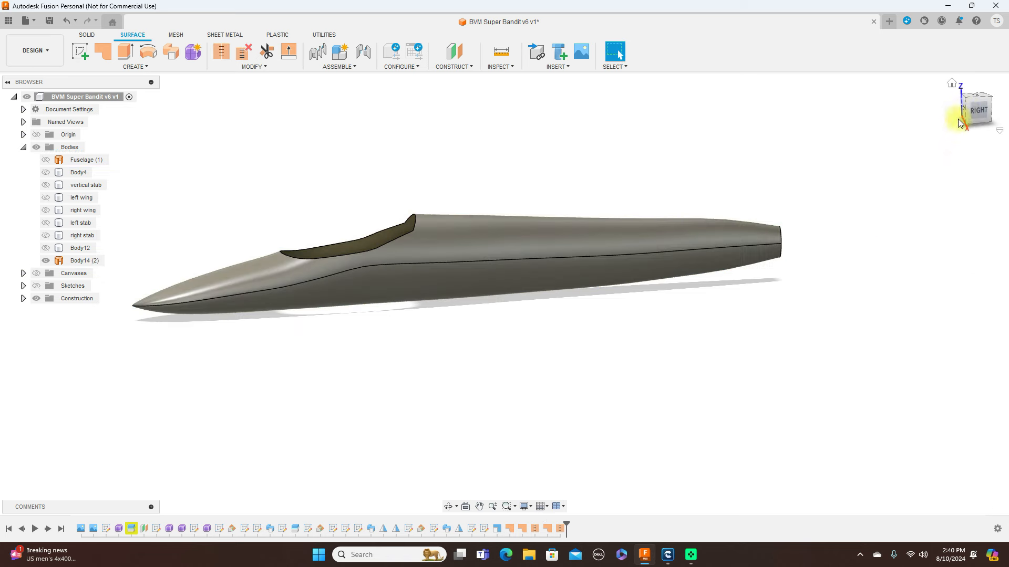
Step: Check the stitched fuselage surface by toggling its visibility, and show the Fuselage (1) canopy surface again
drag(967, 113, 987, 134)
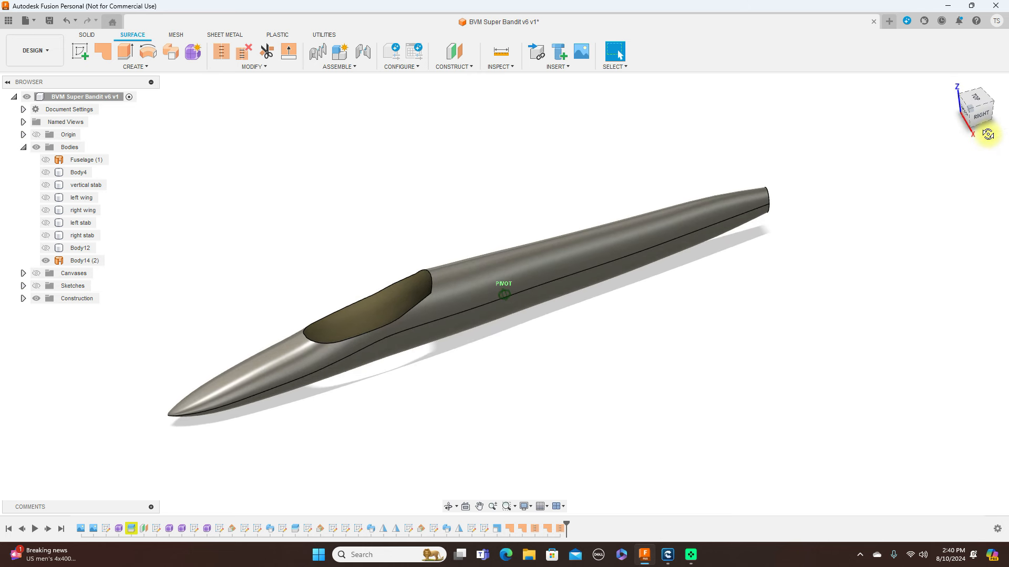
click(49, 261)
click(48, 261)
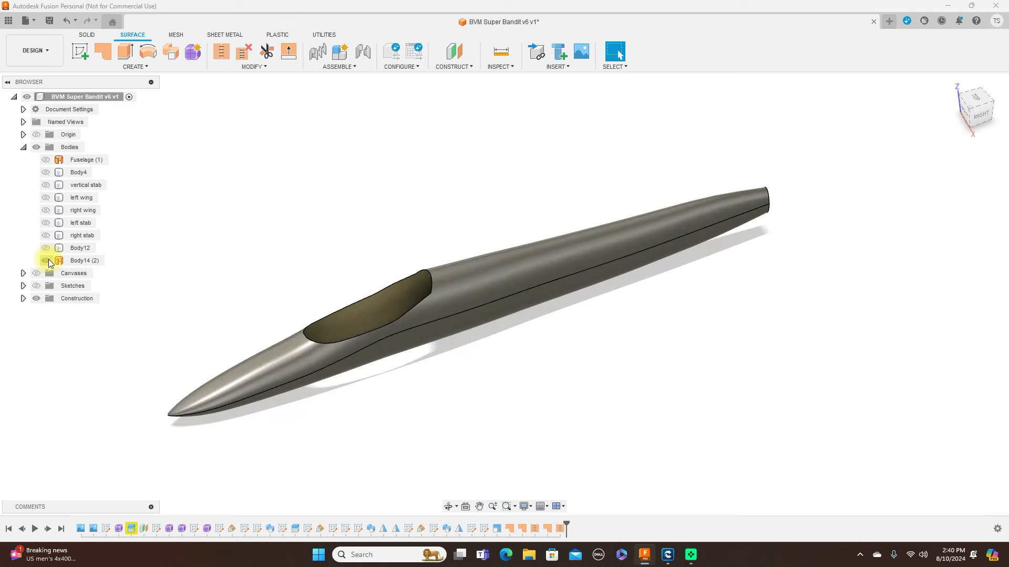
click(49, 163)
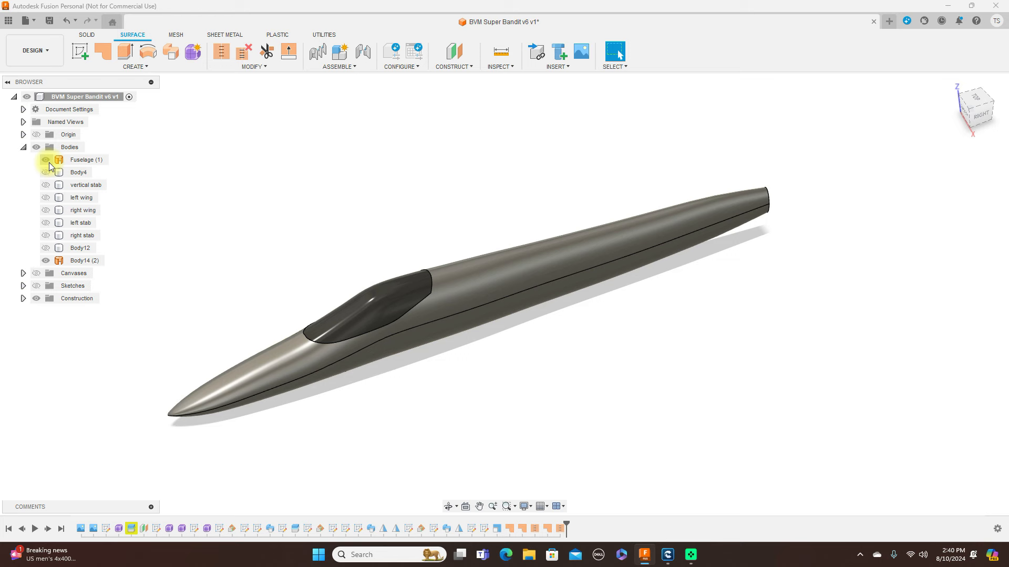
Step: Stitch the fuselage surface and the Fuselage (1) canopy surface along the cockpit edges into a new body
click(970, 115)
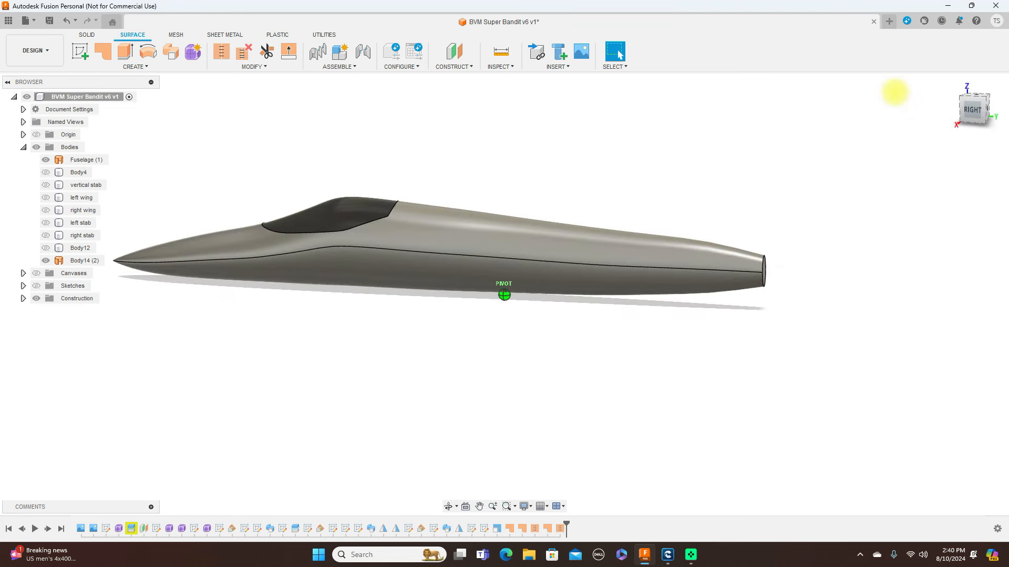
click(222, 52)
click(745, 269)
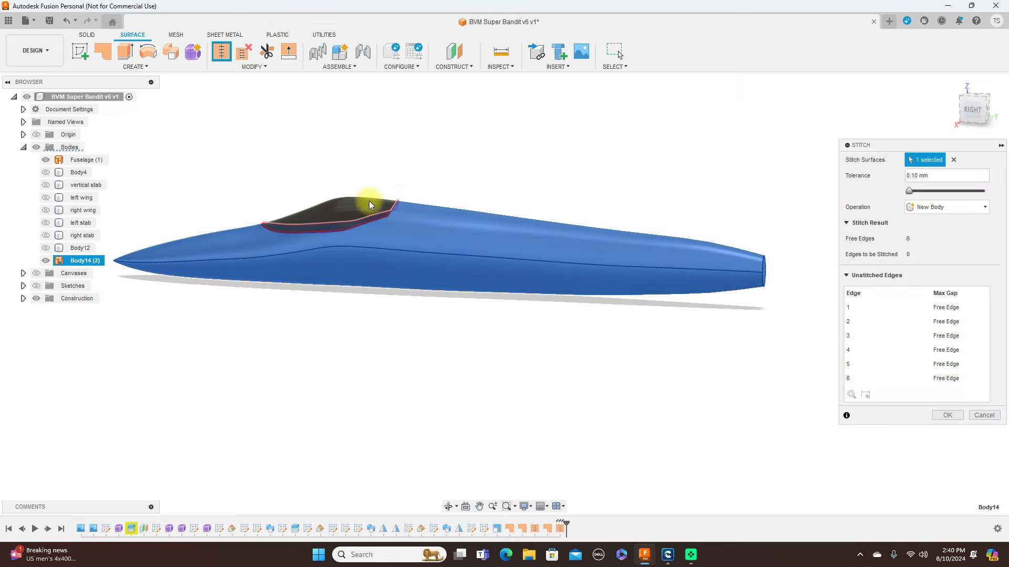
click(365, 212)
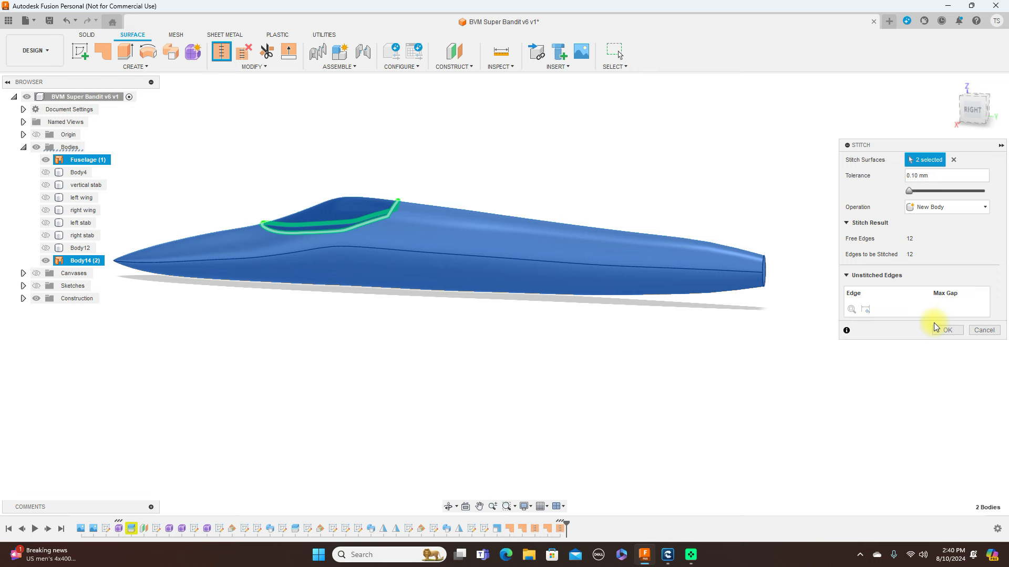
click(945, 331)
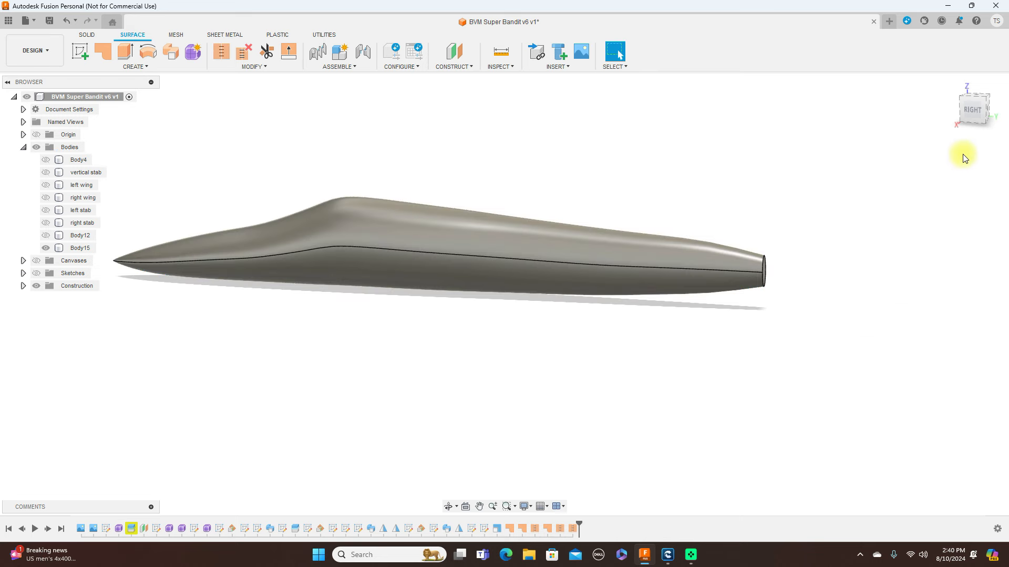
Step: Check the stitched fuselage body from the right side by toggling its visibility
click(971, 115)
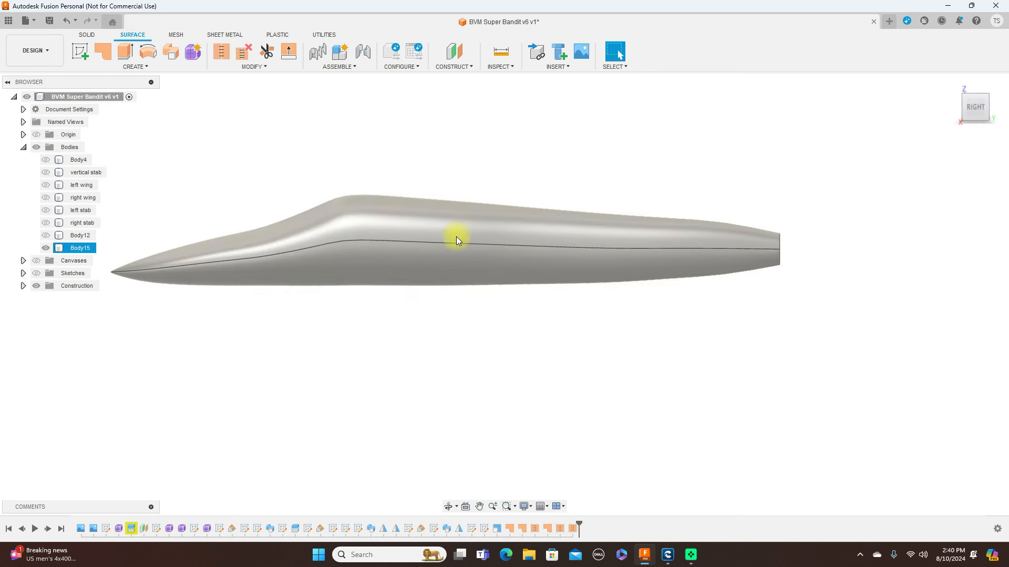
click(46, 248)
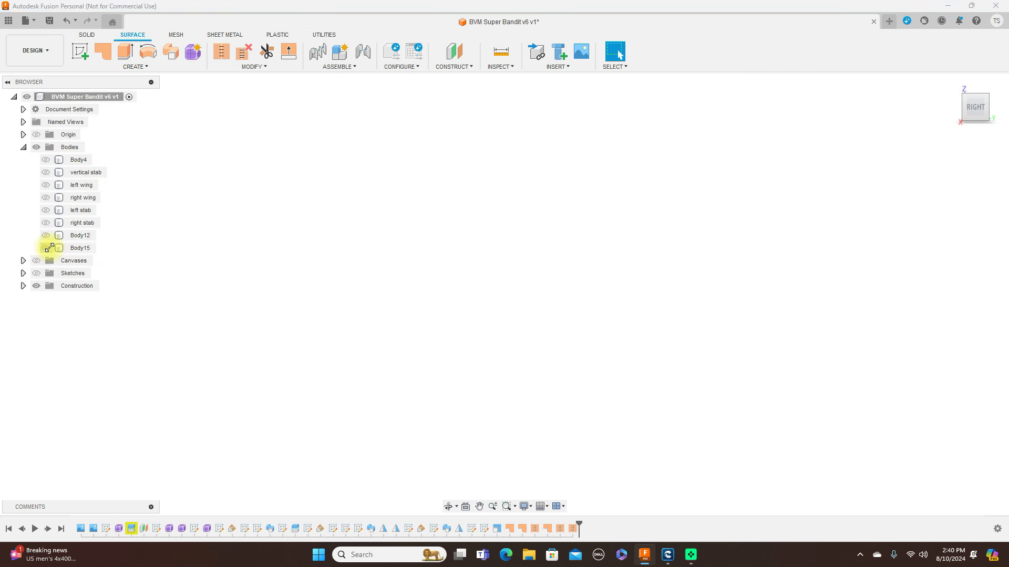
click(47, 248)
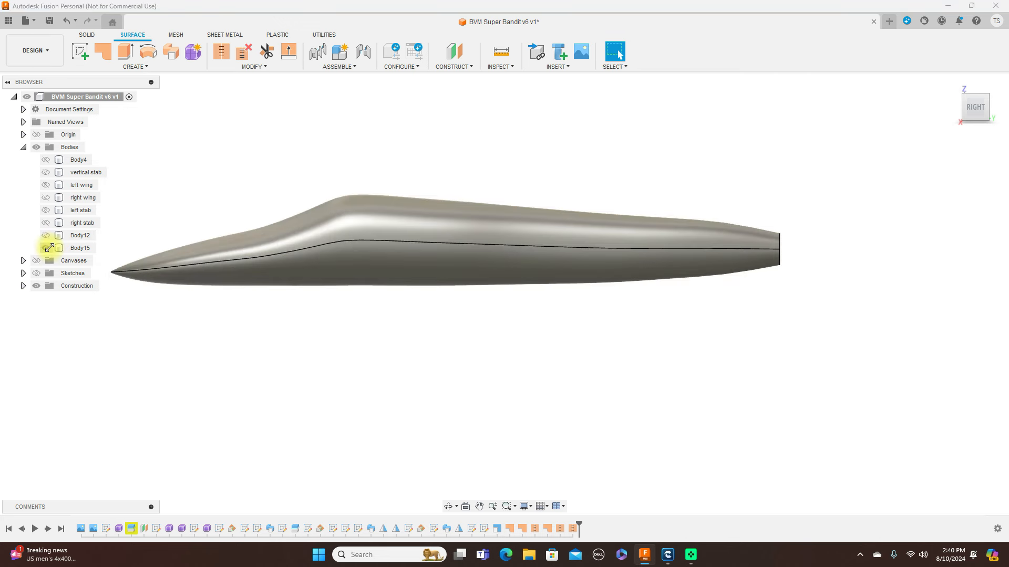
Step: Show the inlet body Body12 and inspect how it fits alongside fuselage Body15
click(45, 235)
click(79, 248)
click(646, 190)
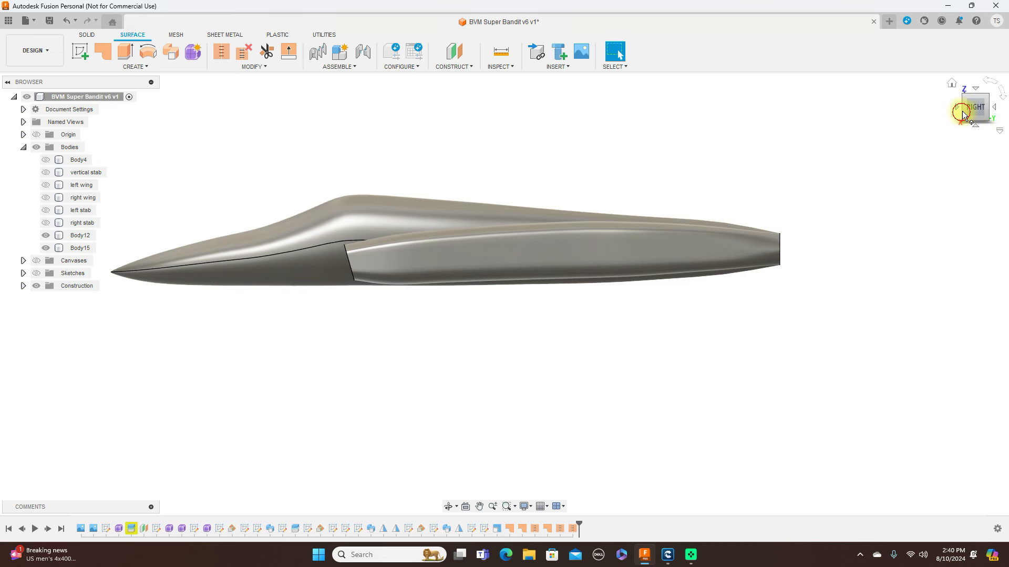
click(972, 113)
drag(32, 114, 11, 124)
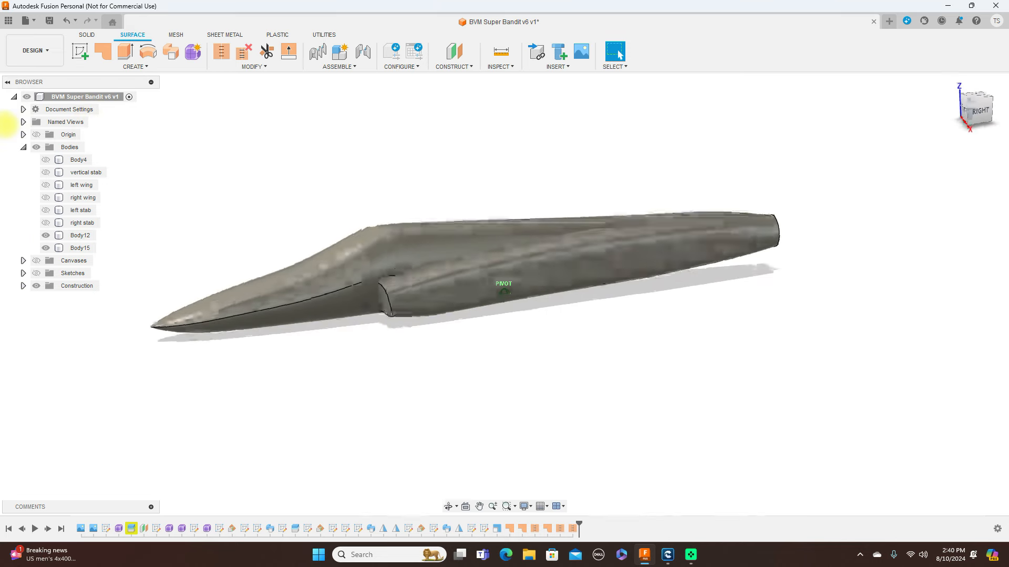
click(976, 108)
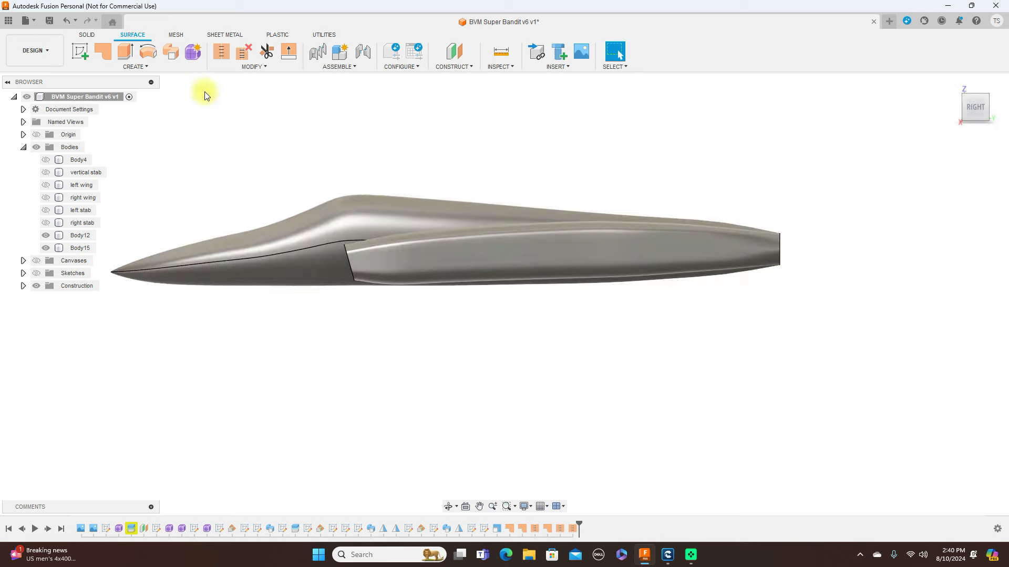
Step: Combine the fuselage body Body15 with the inlet body Body12 using the Join operation
click(87, 35)
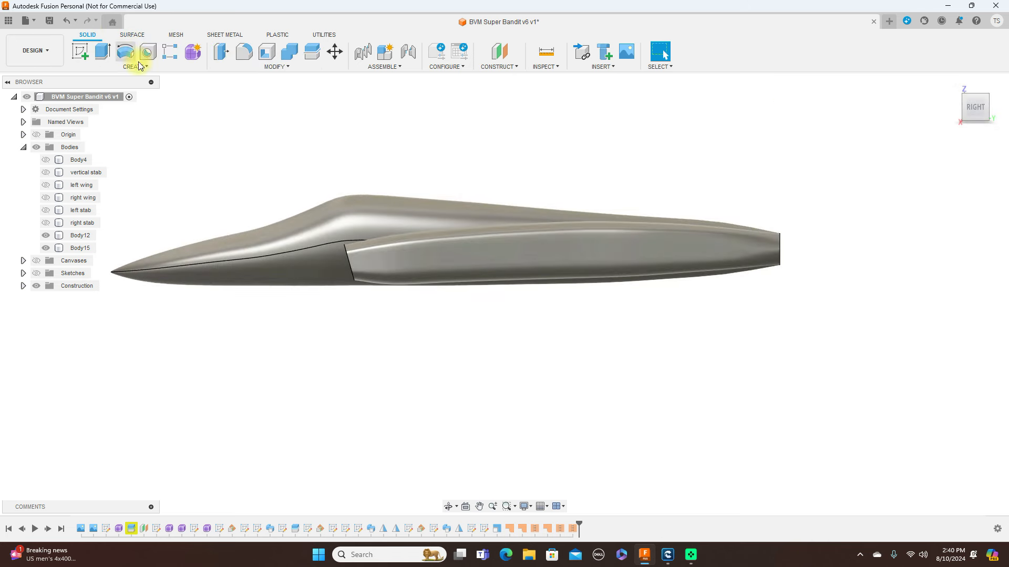
click(290, 51)
click(305, 236)
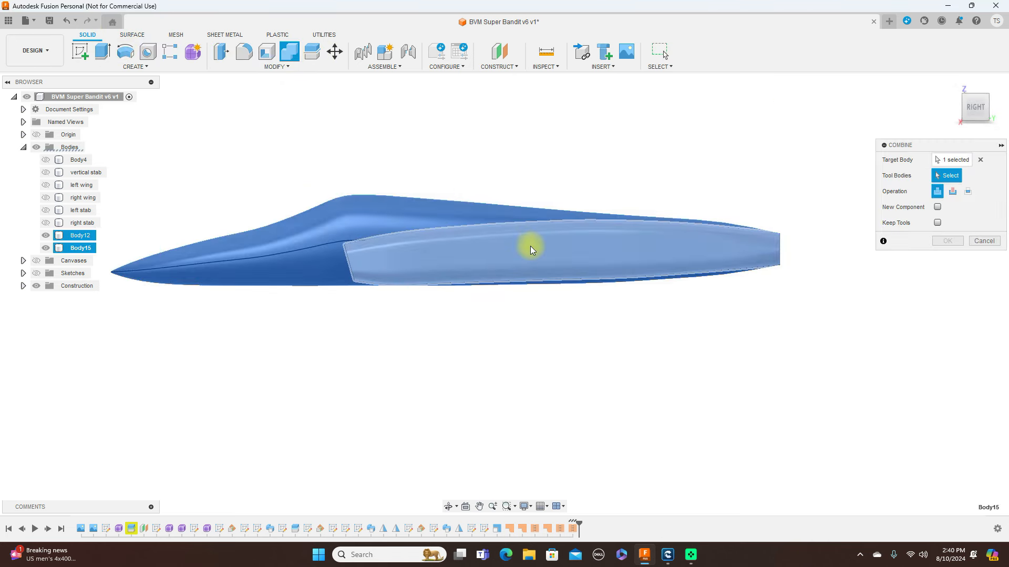
click(561, 246)
click(947, 241)
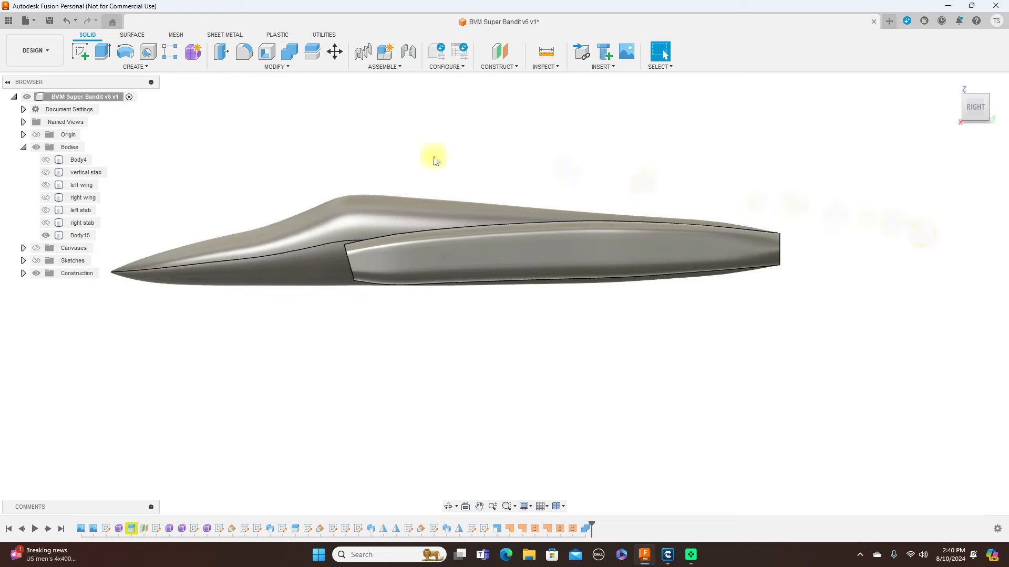
Step: Rename the combined body as fuselage
click(80, 235)
click(84, 235)
key(BackSpace)
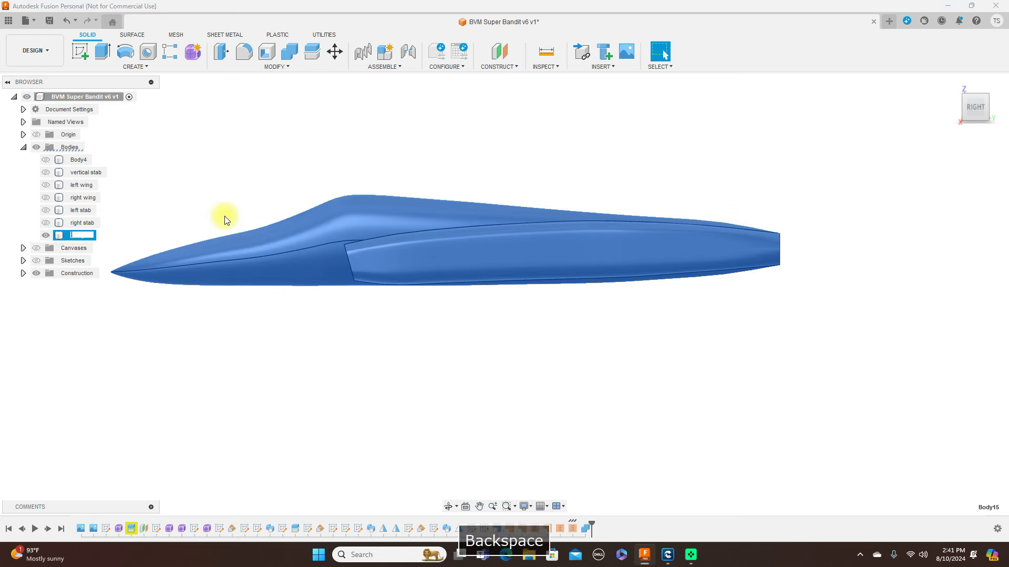
text(fuselage)
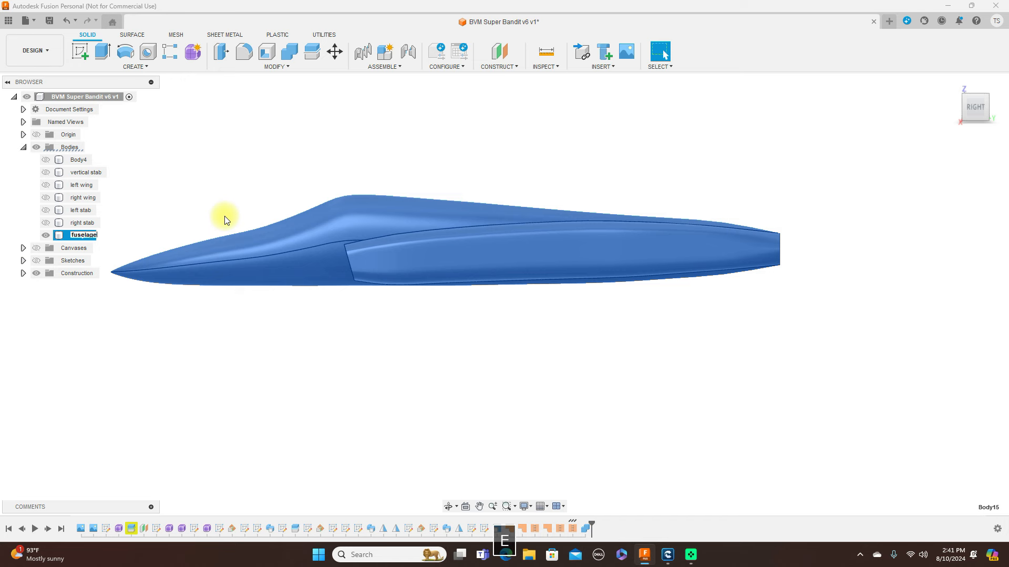
key(Return)
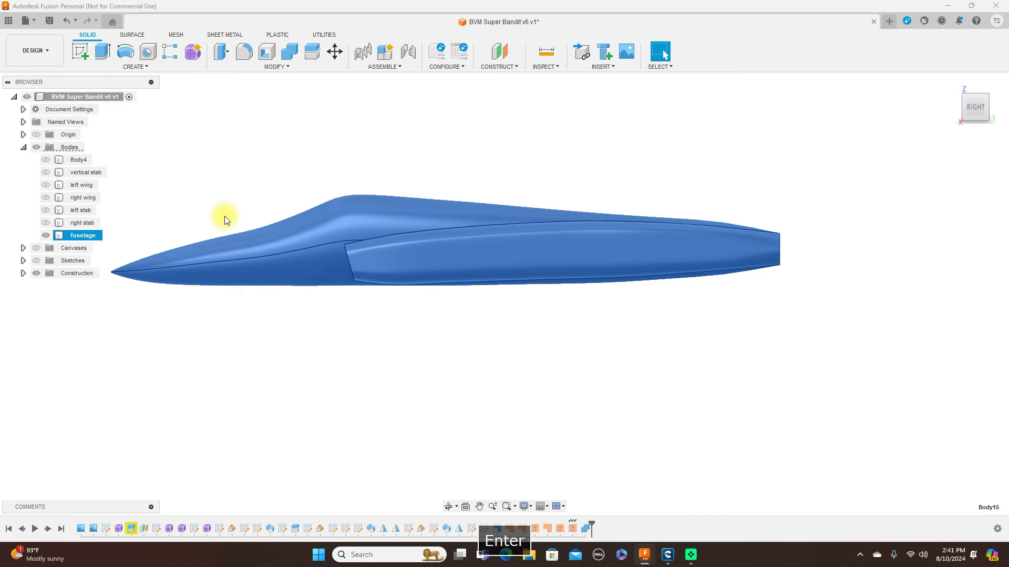
click(227, 215)
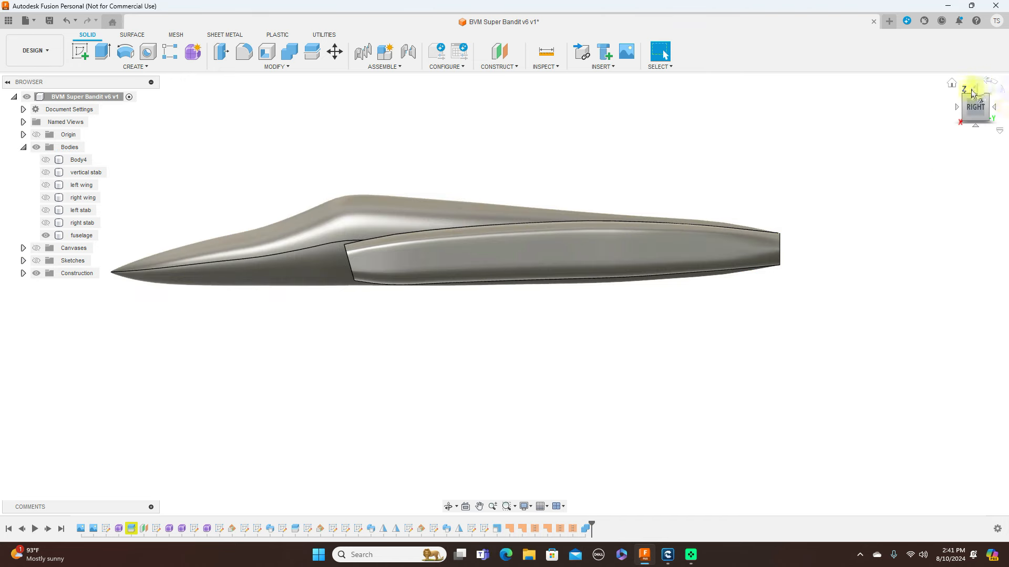
Step: Show the reference canvases and compare the side-view artwork with the fuselage body in the right view
click(994, 108)
mouse_move(147, 113)
mouse_down()
mouse_move(41, 109)
mouse_move(955, 110)
mouse_move(942, 148)
mouse_up()
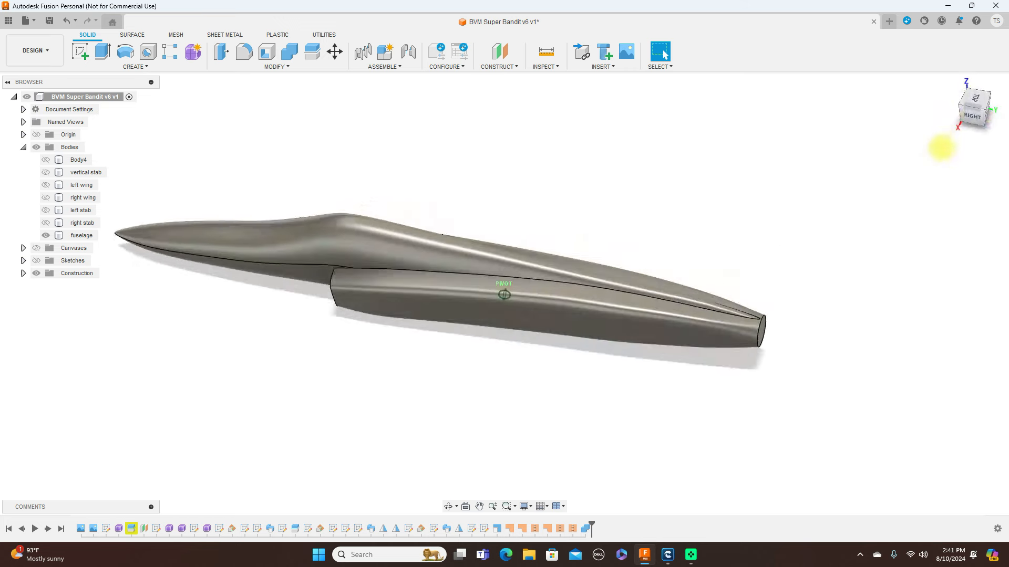
click(968, 116)
middle_drag(527, 140, 616, 161)
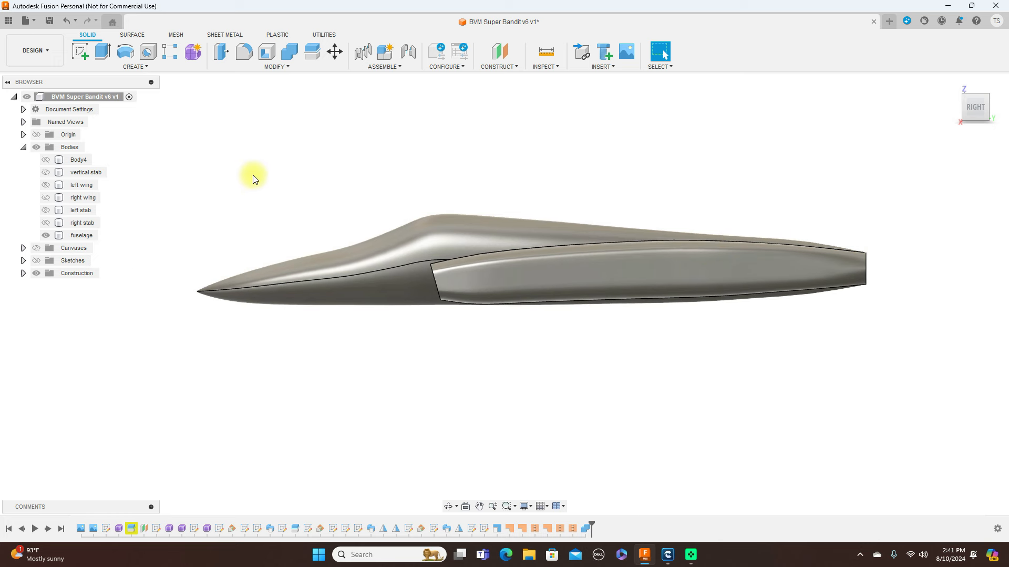
click(36, 248)
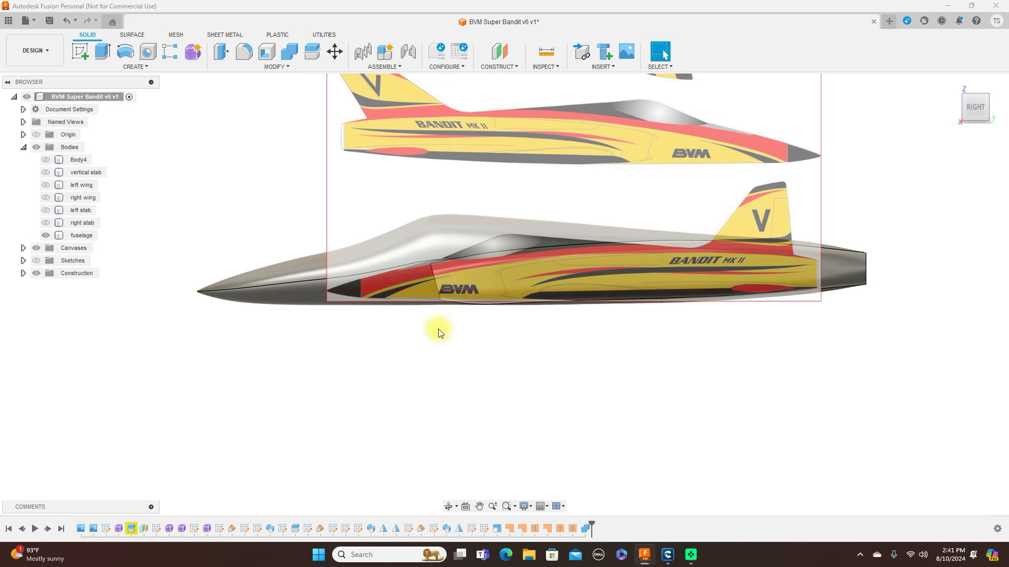
scroll(461, 339, down, 3)
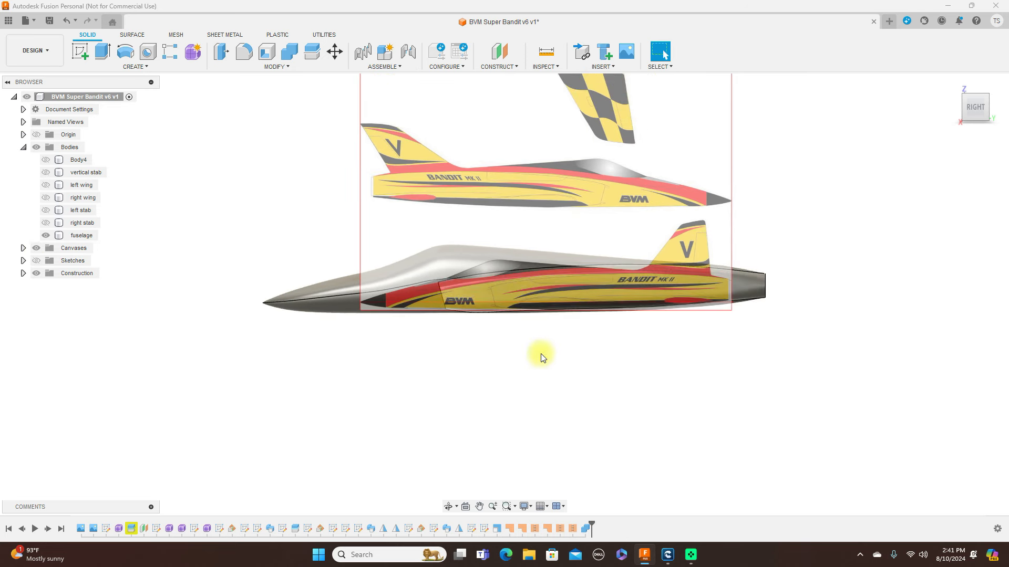
click(345, 298)
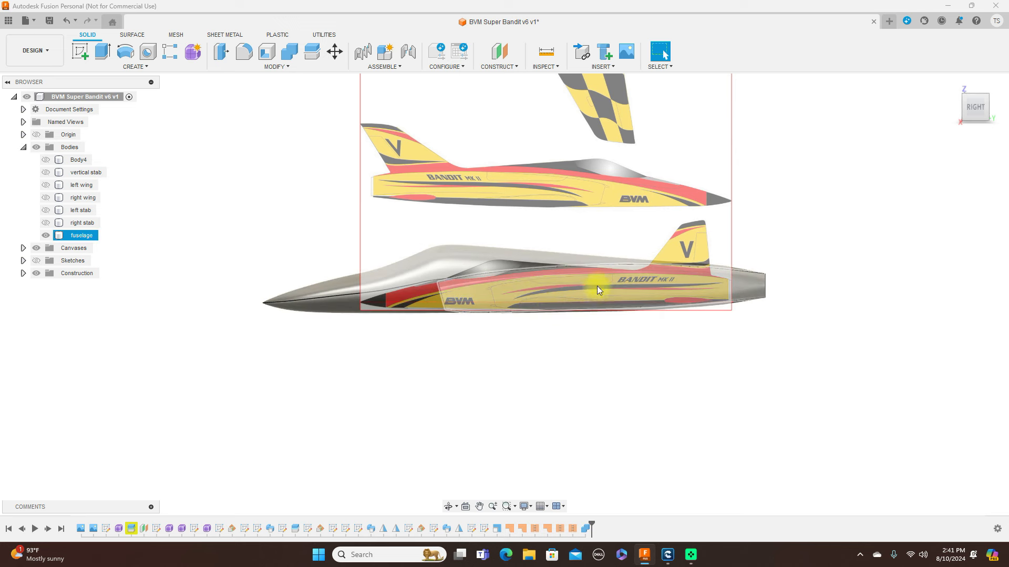
click(661, 348)
scroll(661, 346, down, 3)
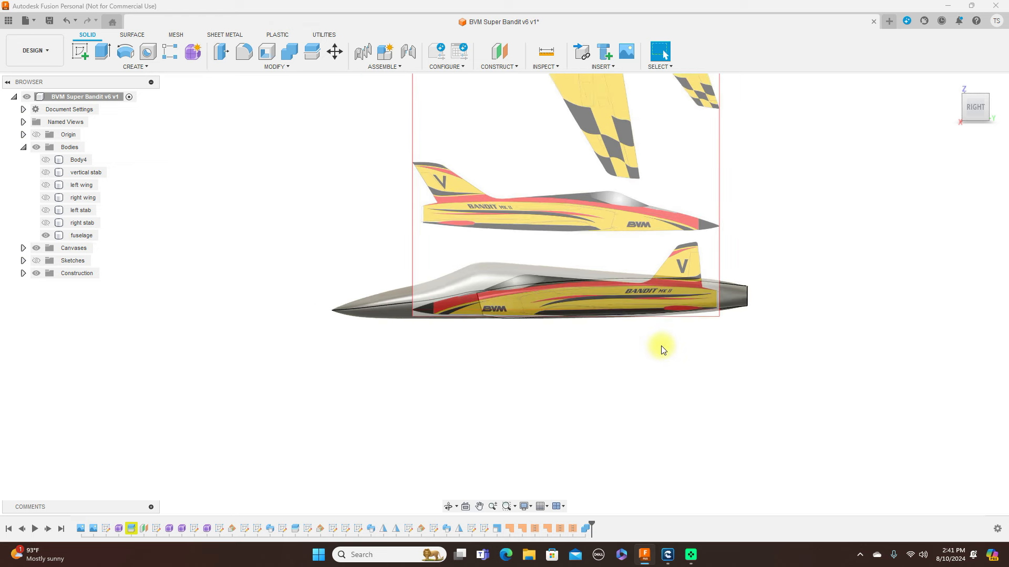
scroll(661, 346, down, 1)
middle_drag(806, 214, 798, 276)
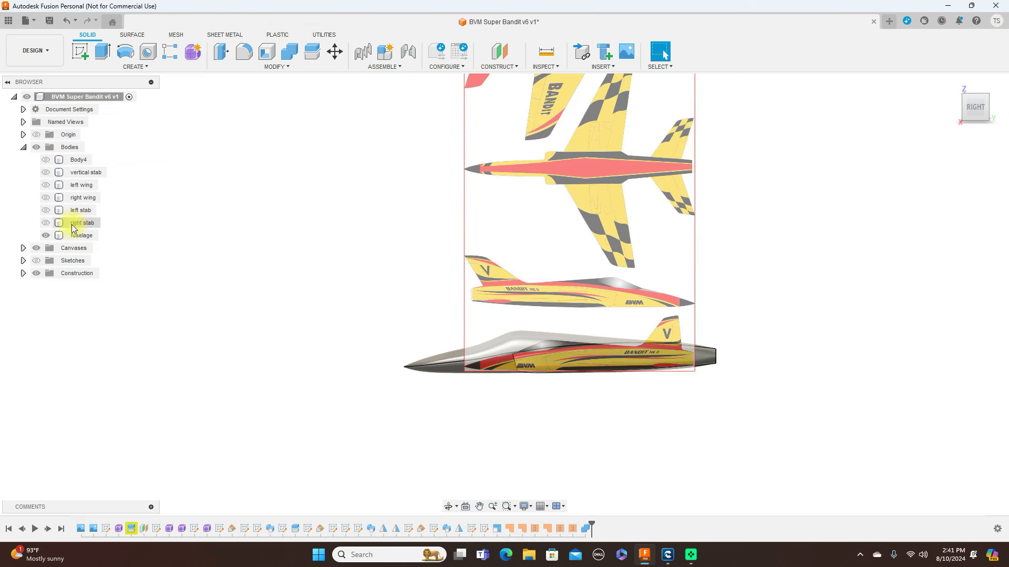
Step: Choose the Side canvas for calibration and hide all bodies so only the reference artwork is displayed
click(23, 248)
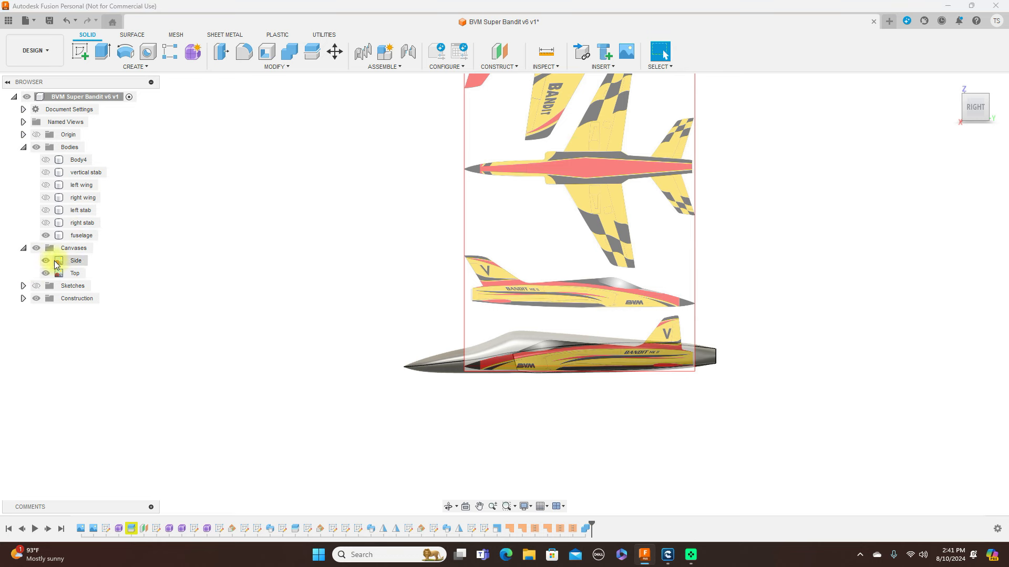
click(69, 261)
right_click(70, 261)
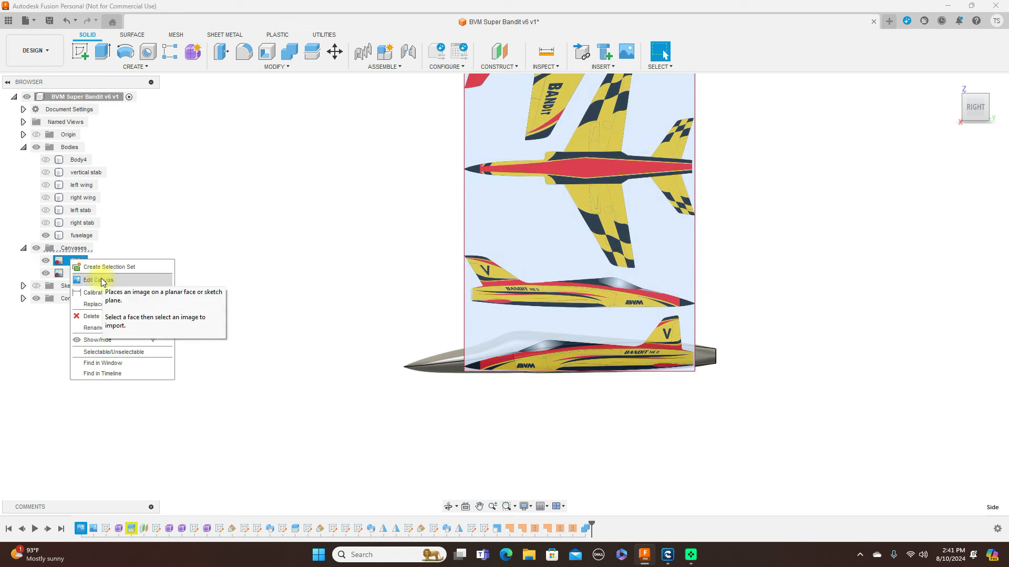
key(Escape)
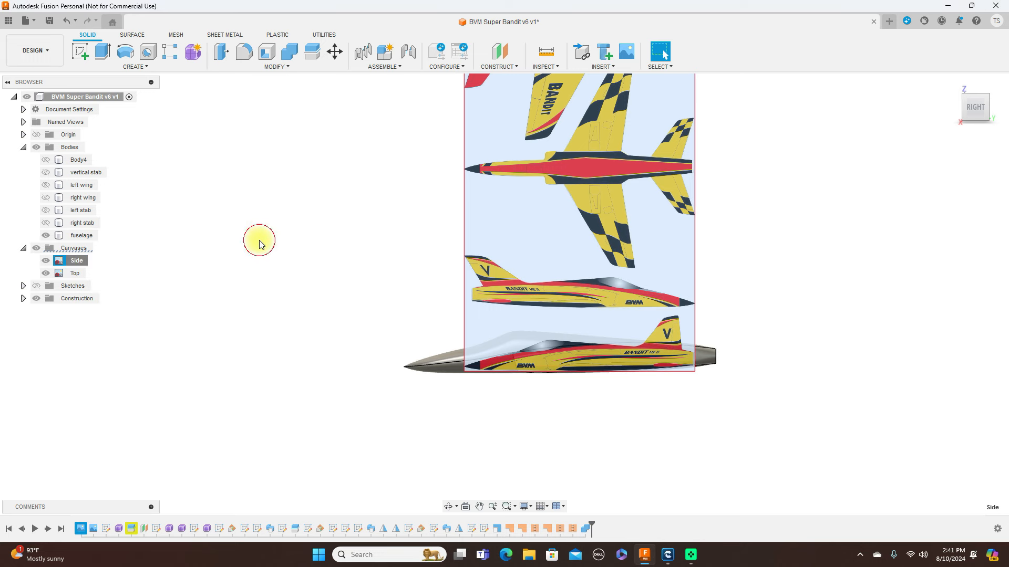
scroll(302, 242, up, 1)
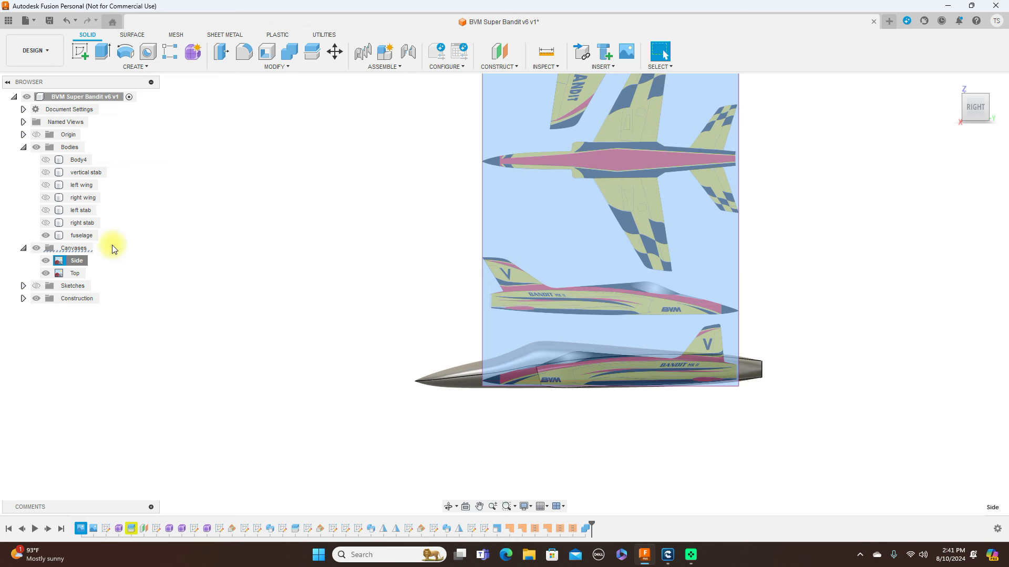
right_click(77, 262)
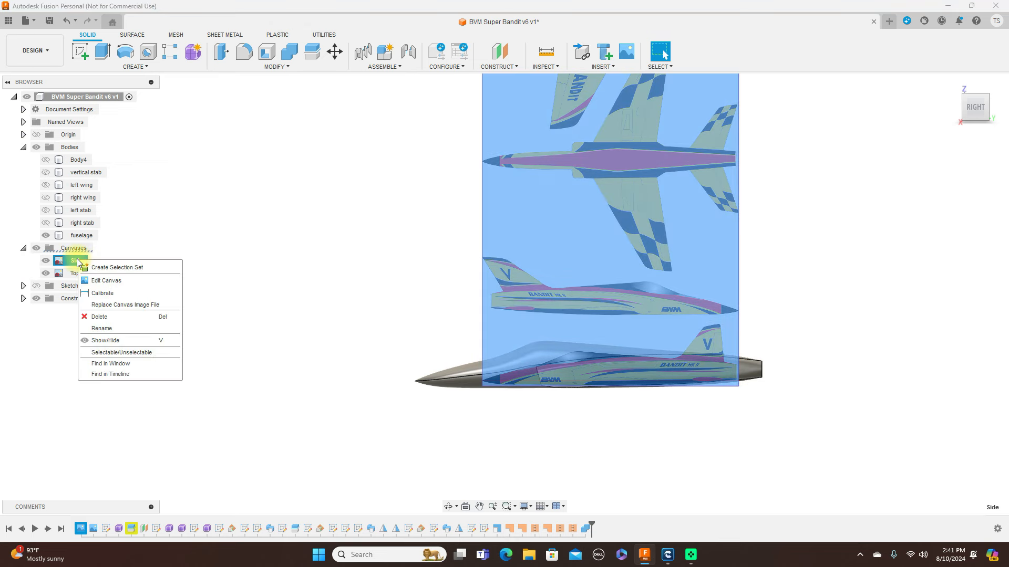
click(109, 292)
scroll(602, 297, up, 3)
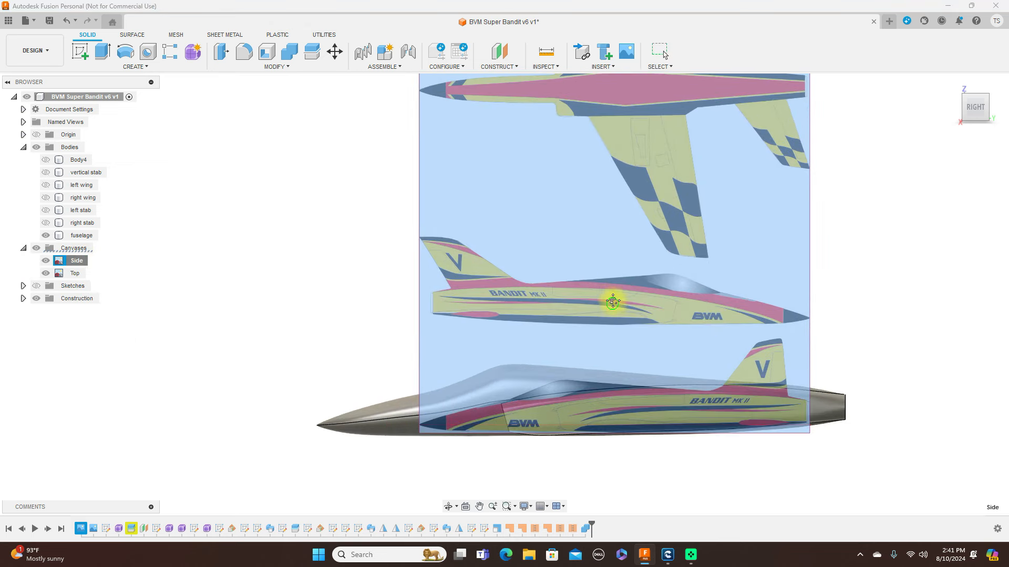
scroll(525, 258, up, 1)
click(36, 147)
scroll(578, 247, up, 2)
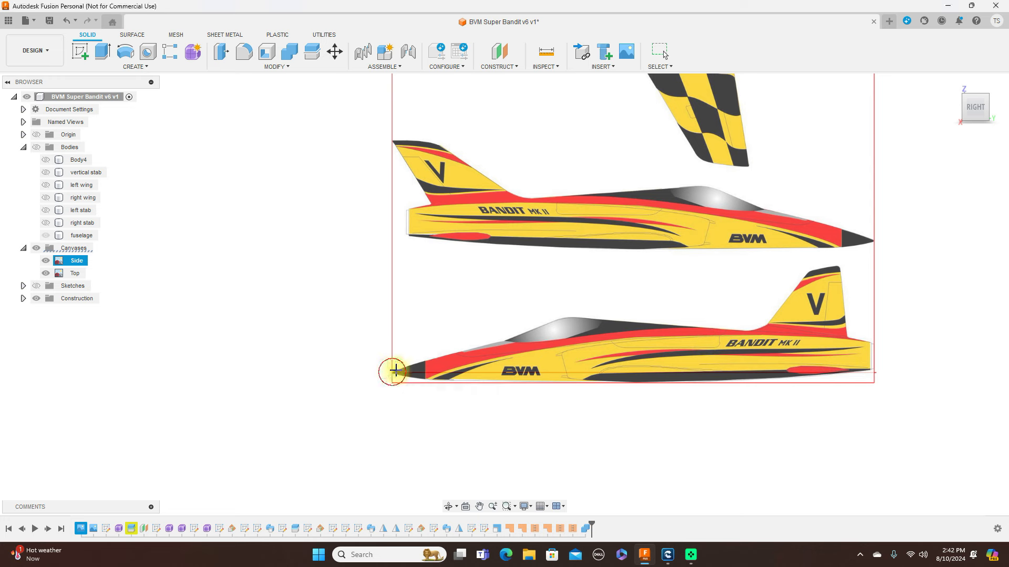
Step: Calibrate the Side canvas to 1650 mm between the nose tip and tail end of the lower side view
click(392, 372)
click(871, 355)
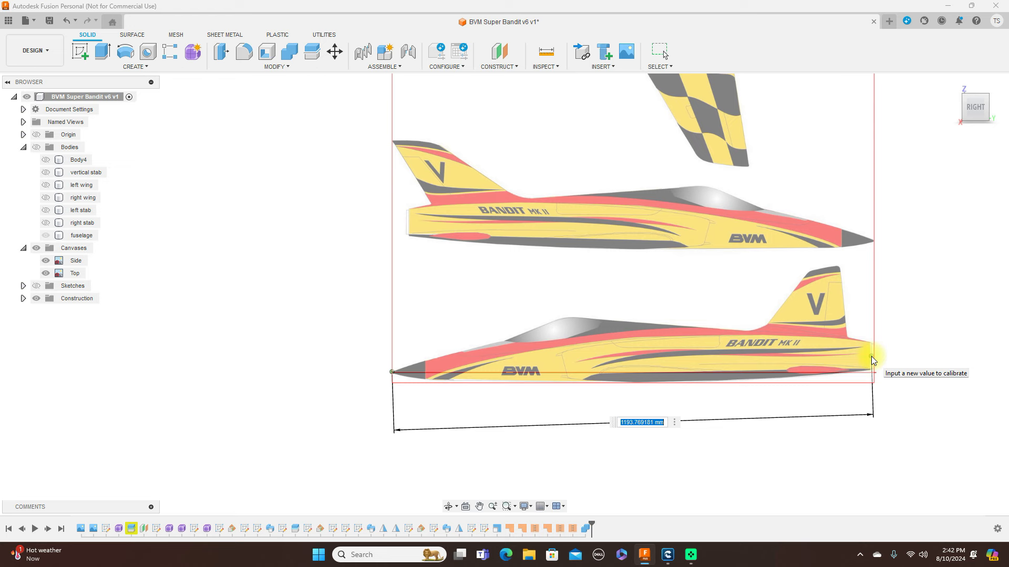
key(BackSpace)
text(1650)
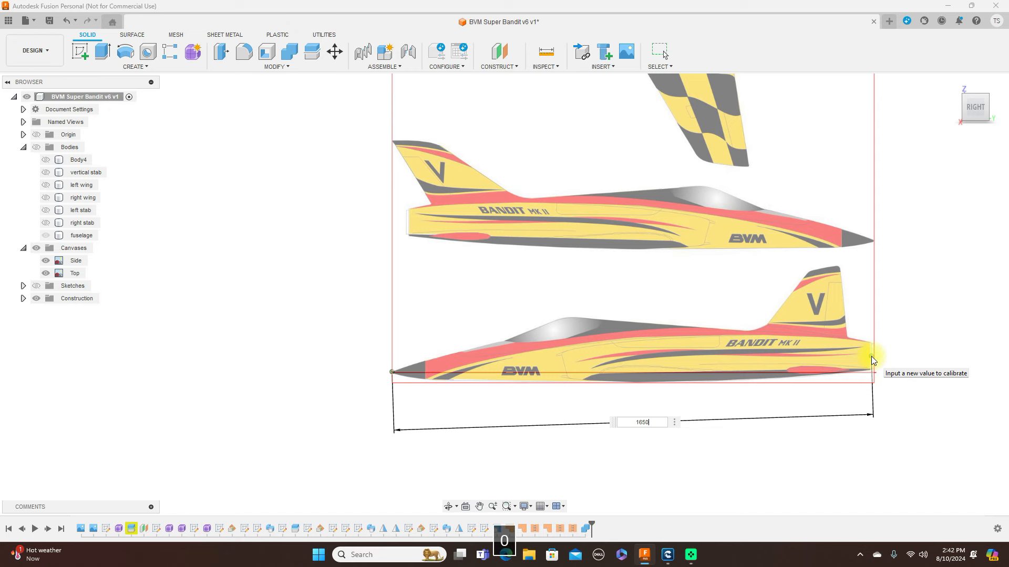
key(Return)
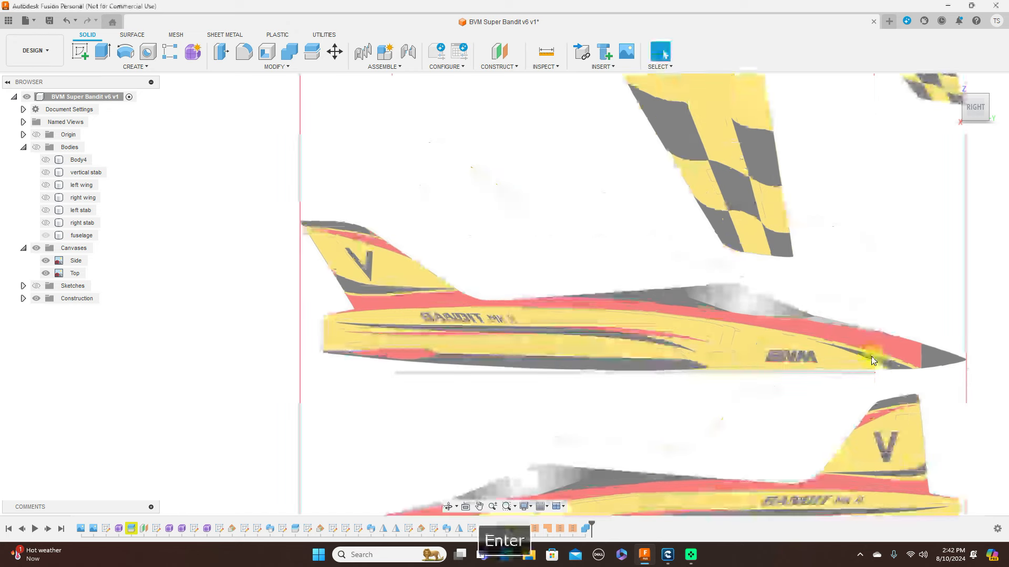
Step: Show the bodies again to compare the fuselage with the calibrated Side canvas
scroll(869, 368, down, 5)
middle_drag(854, 358, 815, 238)
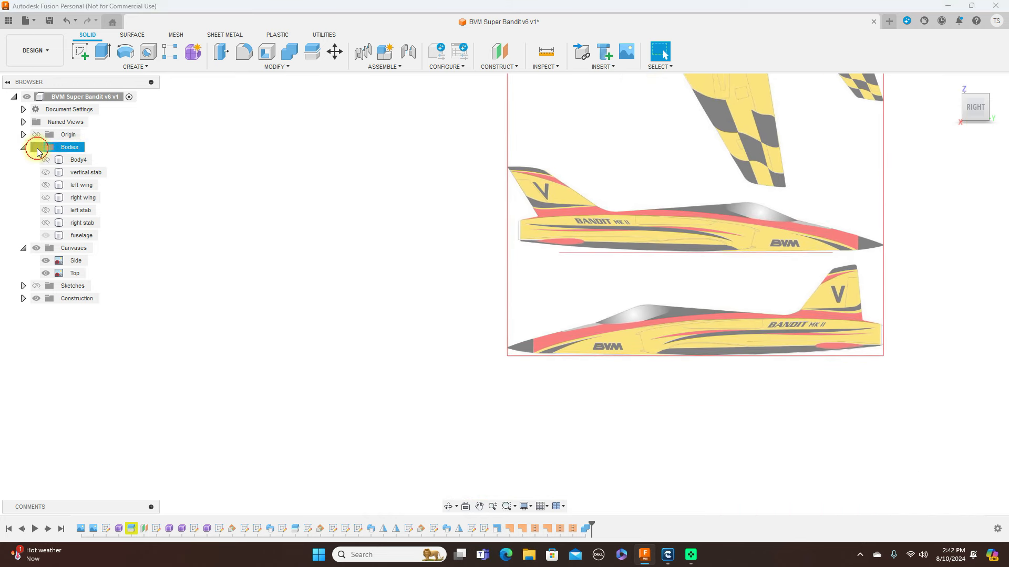
click(36, 147)
scroll(692, 326, down, 1)
middle_drag(704, 302, 609, 387)
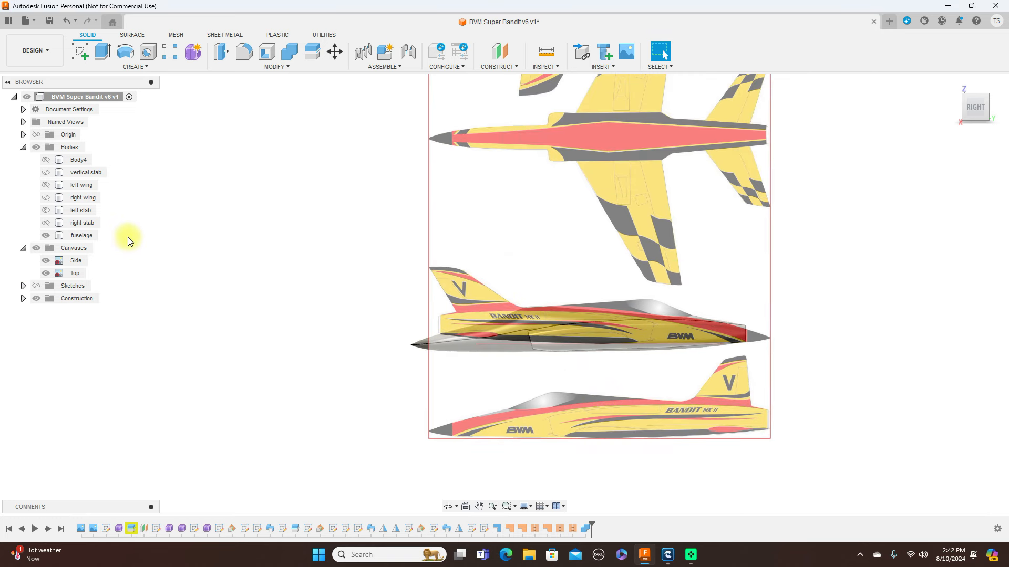
Step: Move the Side canvas to X -106.362 mm and Y 418.249 mm so its lower side view overlays the fuselage
click(76, 261)
right_click(82, 262)
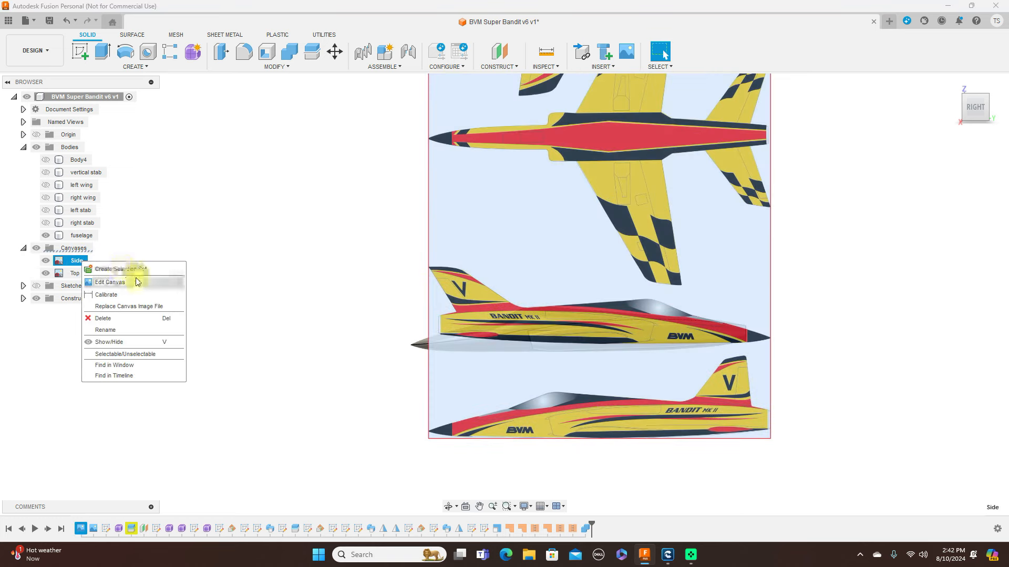
click(121, 283)
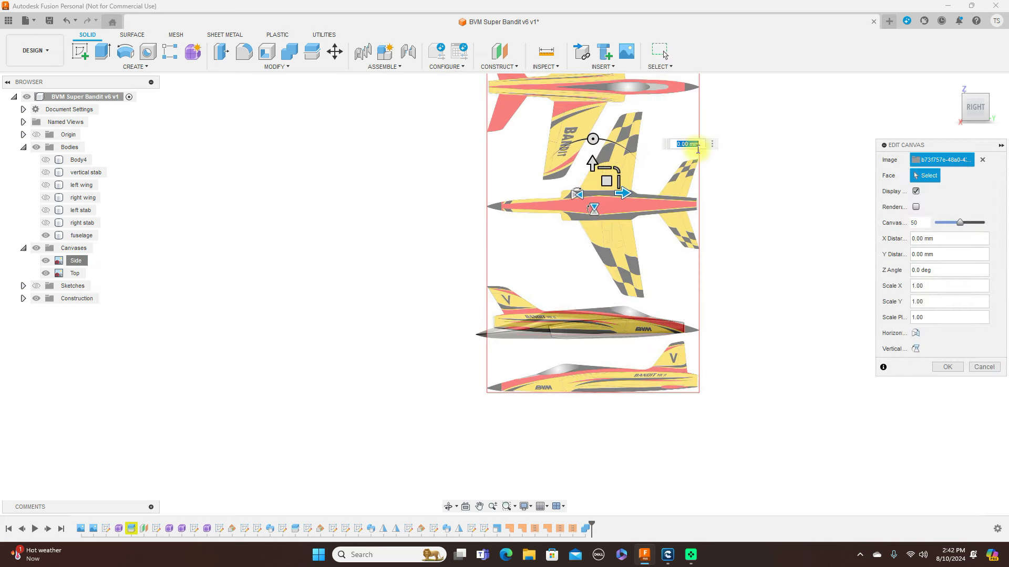
drag(604, 180, 595, 125)
scroll(650, 154, up, 3)
middle_drag(748, 169, 746, 194)
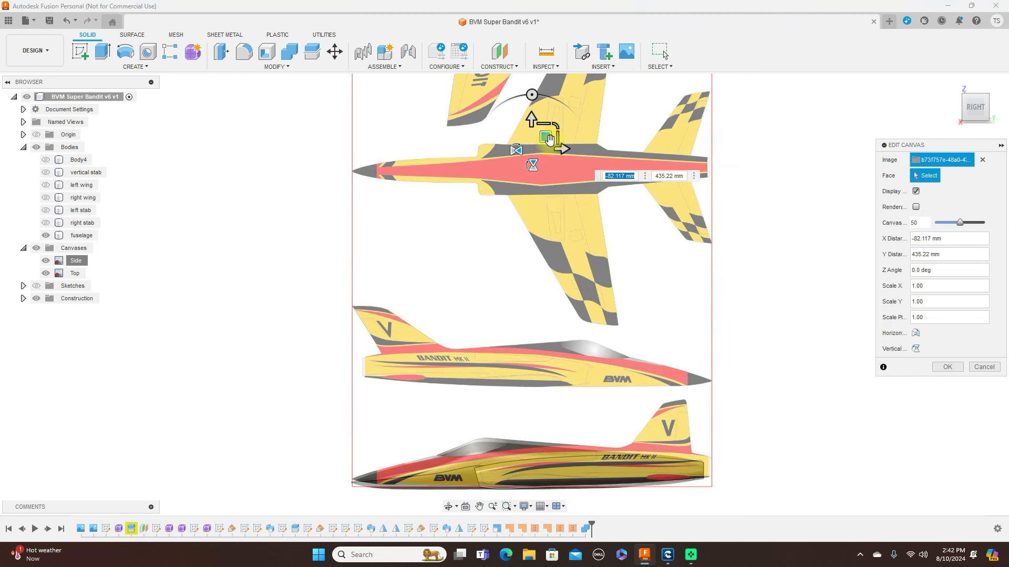
drag(546, 138, 540, 142)
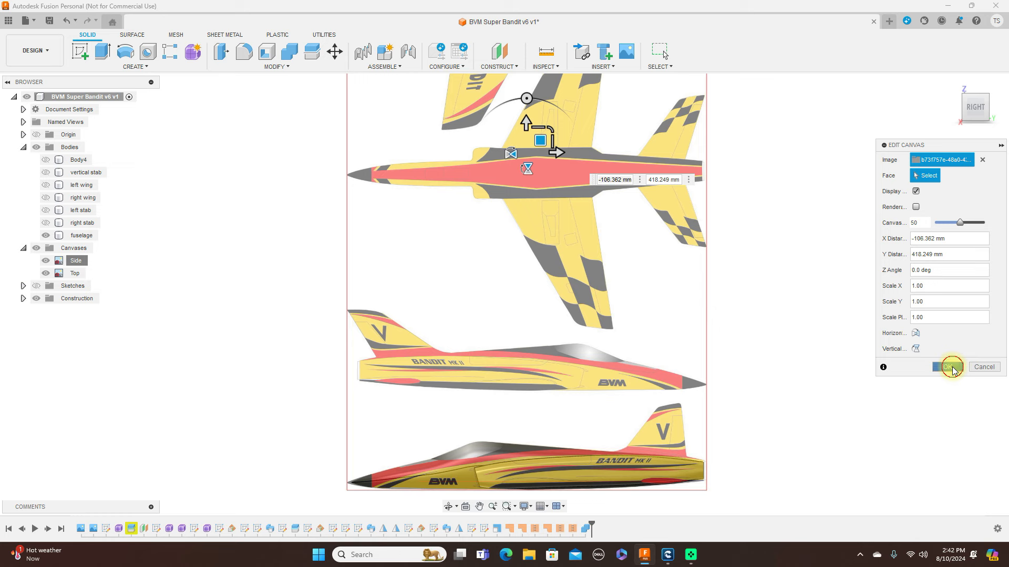
click(950, 366)
scroll(837, 355, down, 2)
middle_drag(833, 356, 766, 282)
scroll(772, 244, up, 3)
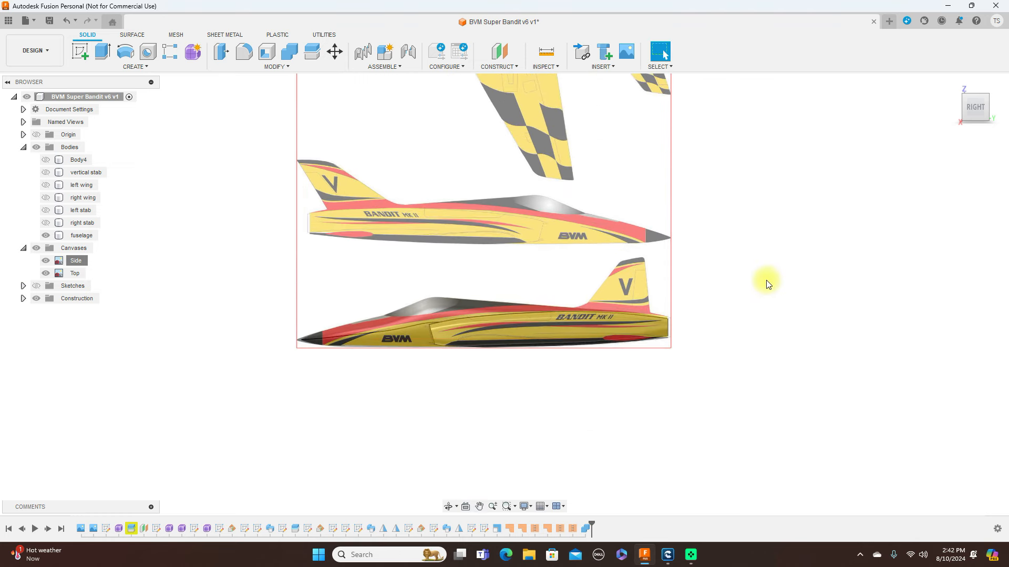
scroll(764, 278, up, 1)
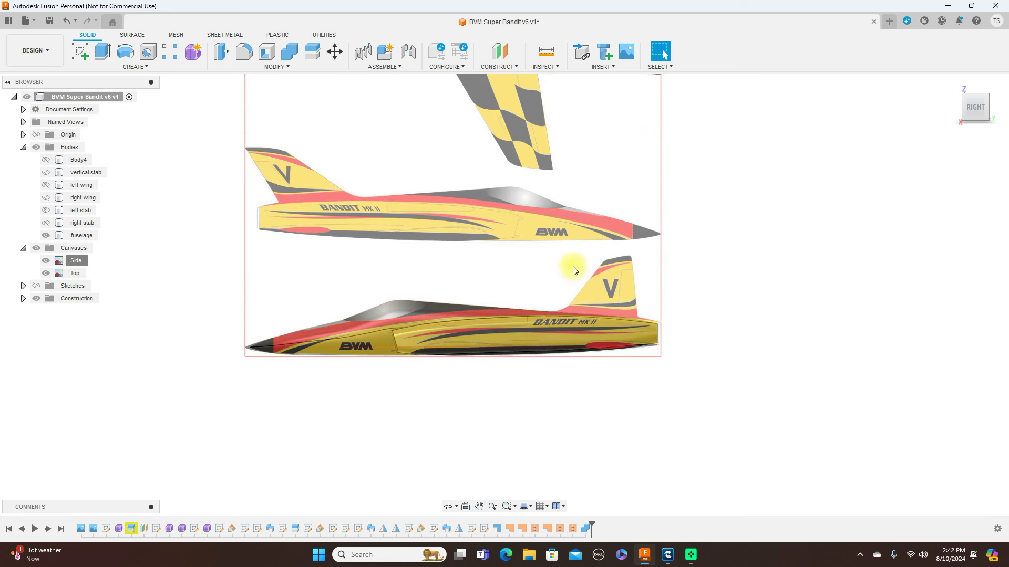
Step: Hide the bodies and open a new sketch on the side-view plane over the lower side artwork
click(38, 147)
scroll(423, 311, up, 2)
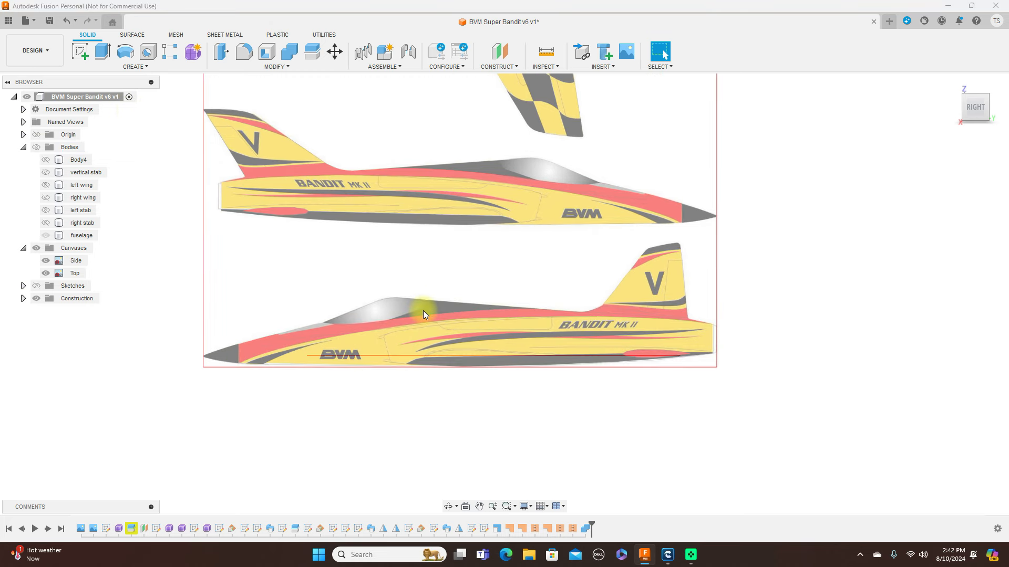
scroll(427, 314, up, 3)
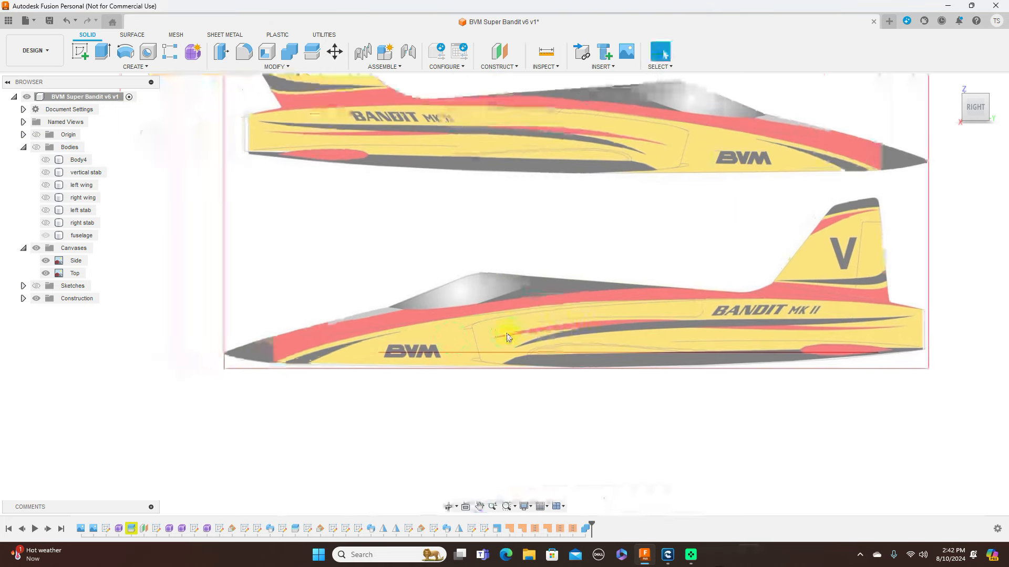
scroll(507, 337, up, 2)
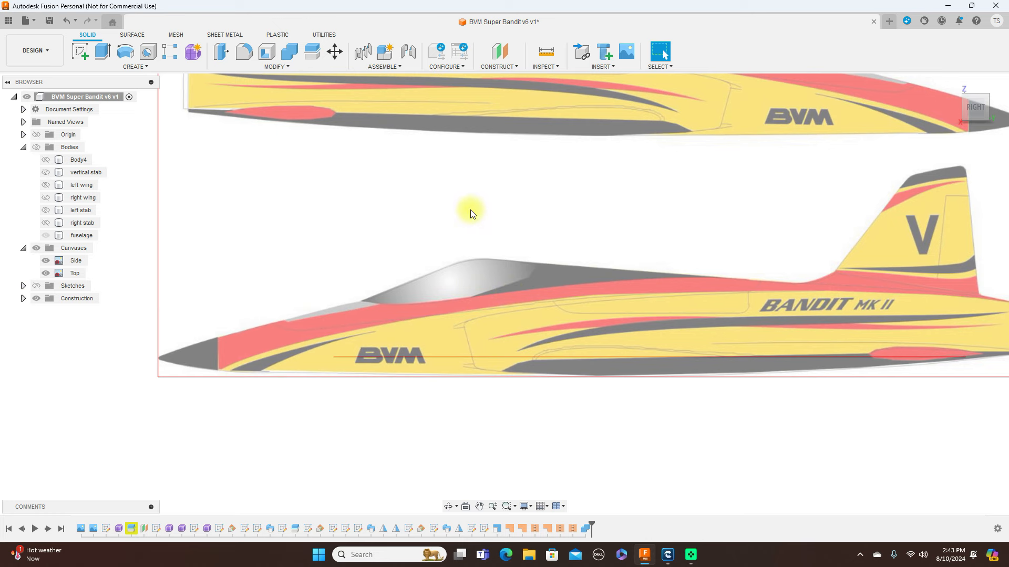
click(80, 51)
click(365, 337)
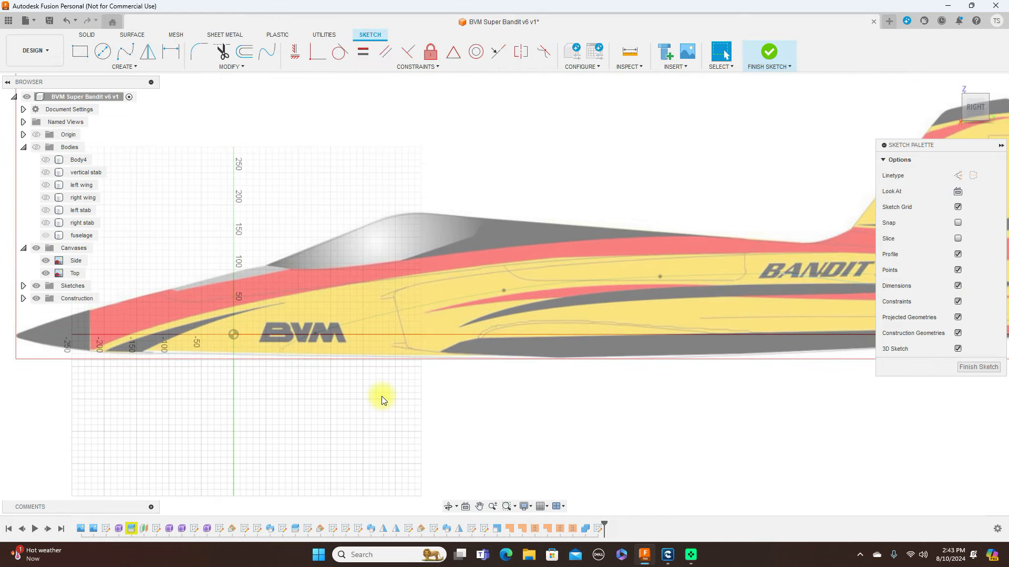
Step: Draw a seven-point fit point spline along the canopy's lower edge, extending past the fuselage outline at both ends
click(129, 52)
click(288, 334)
click(272, 296)
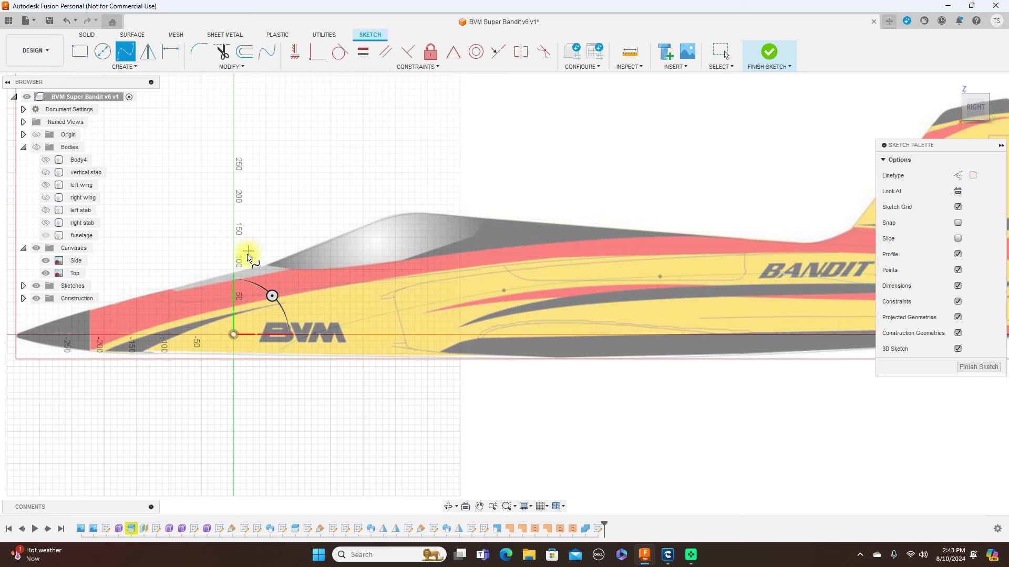
click(219, 245)
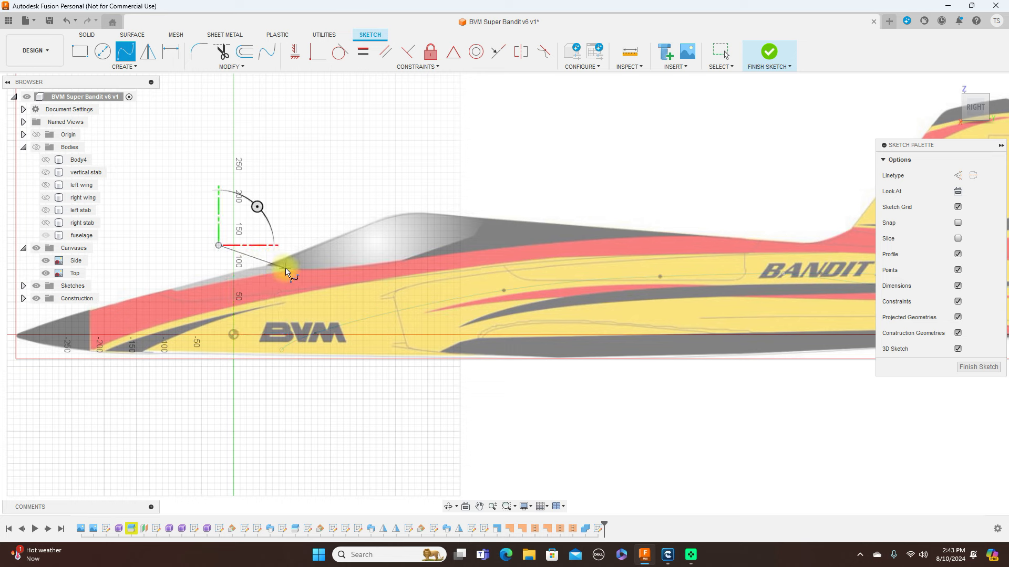
click(266, 265)
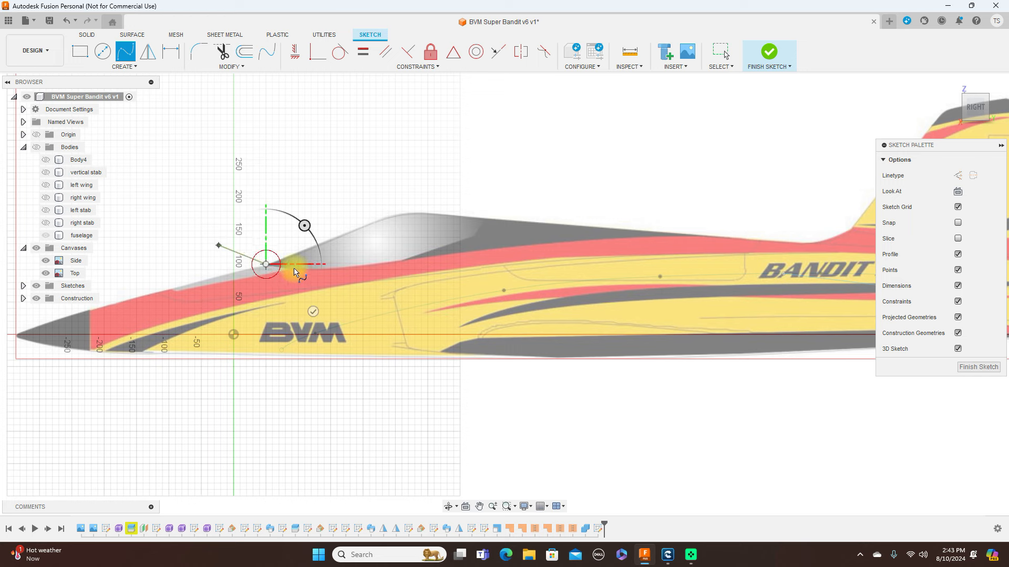
click(309, 270)
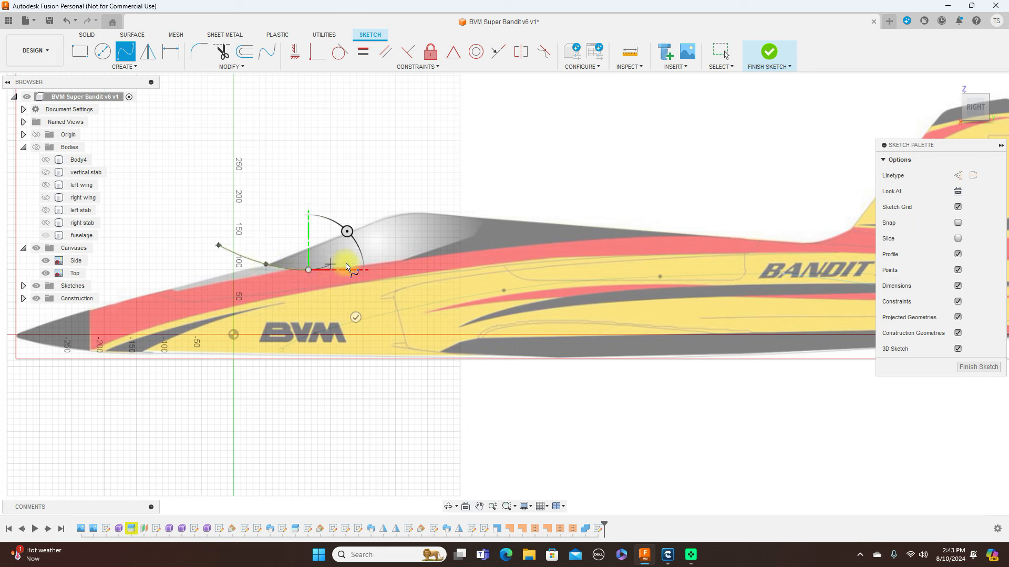
click(402, 262)
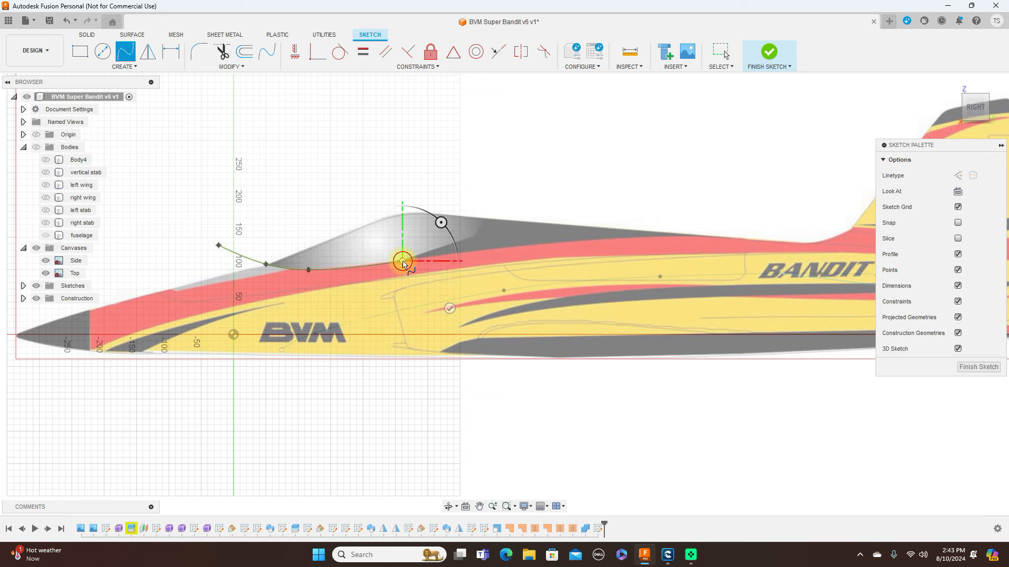
click(440, 245)
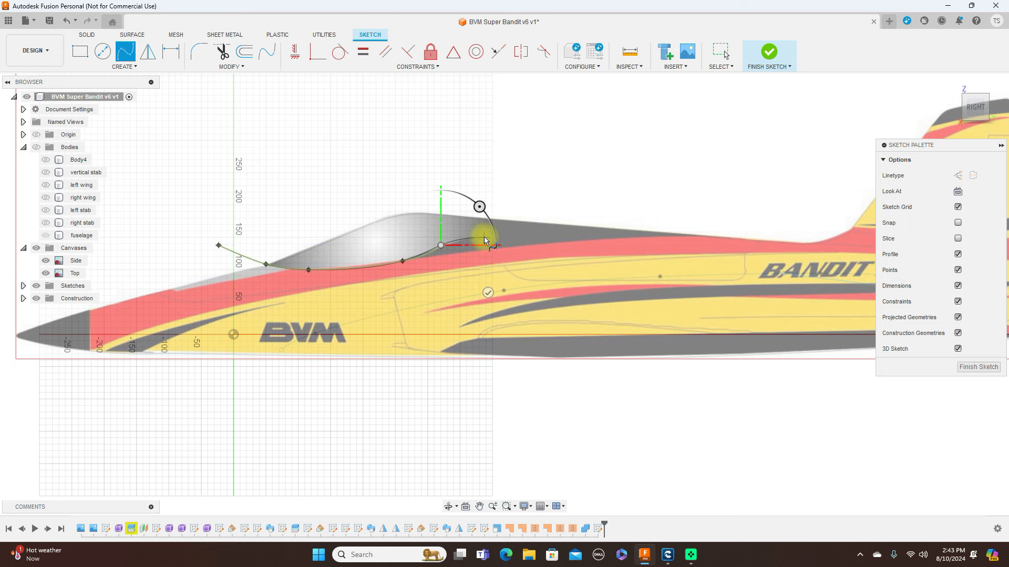
click(478, 237)
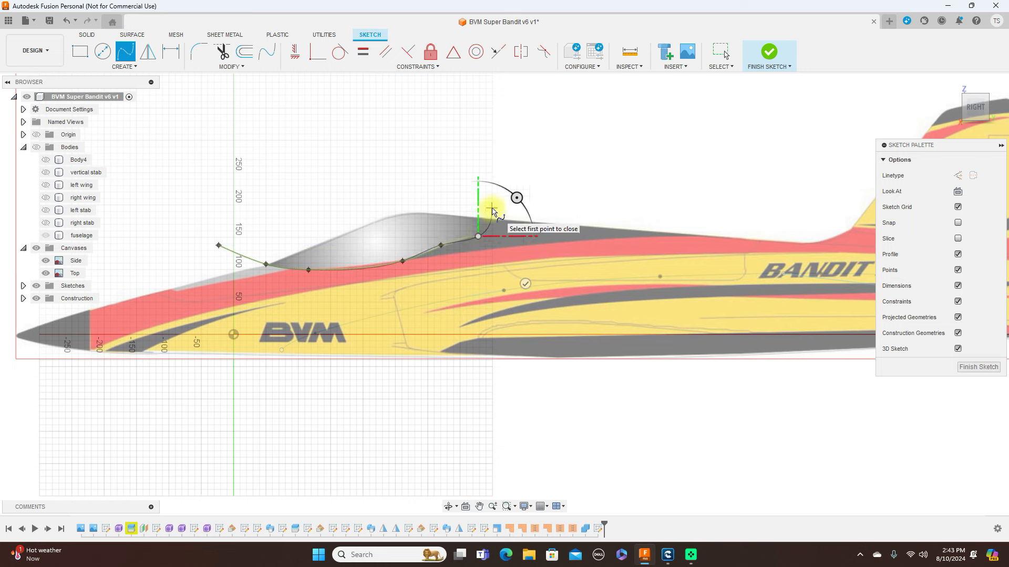
click(492, 210)
right_click(492, 210)
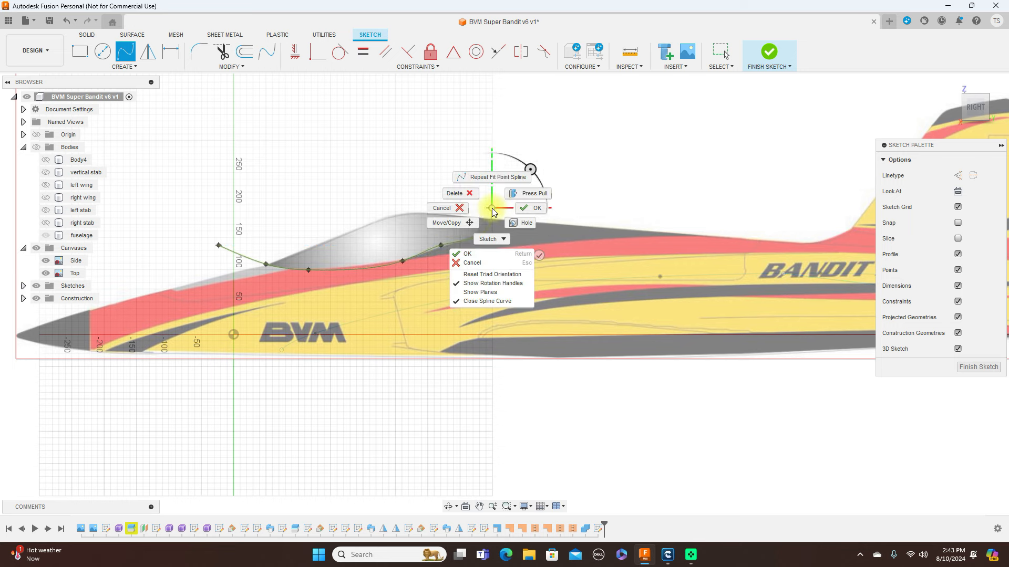
click(514, 208)
Step: Shift the spline point midway up the canopy's rear edge slightly down onto the artwork line
scroll(536, 194, up, 2)
middle_drag(536, 191, 646, 146)
scroll(527, 236, up, 2)
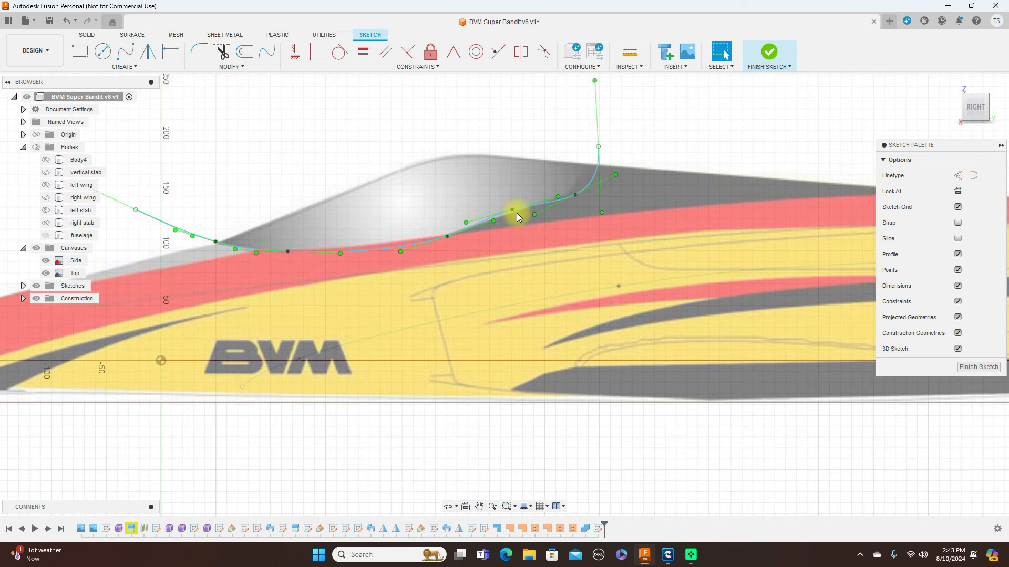
click(514, 216)
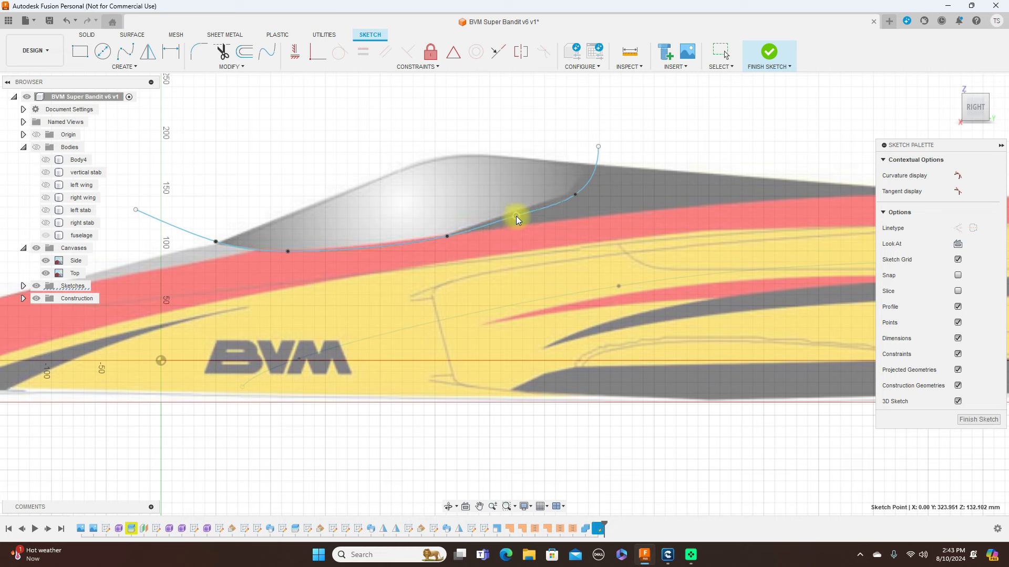
click(575, 194)
key(m)
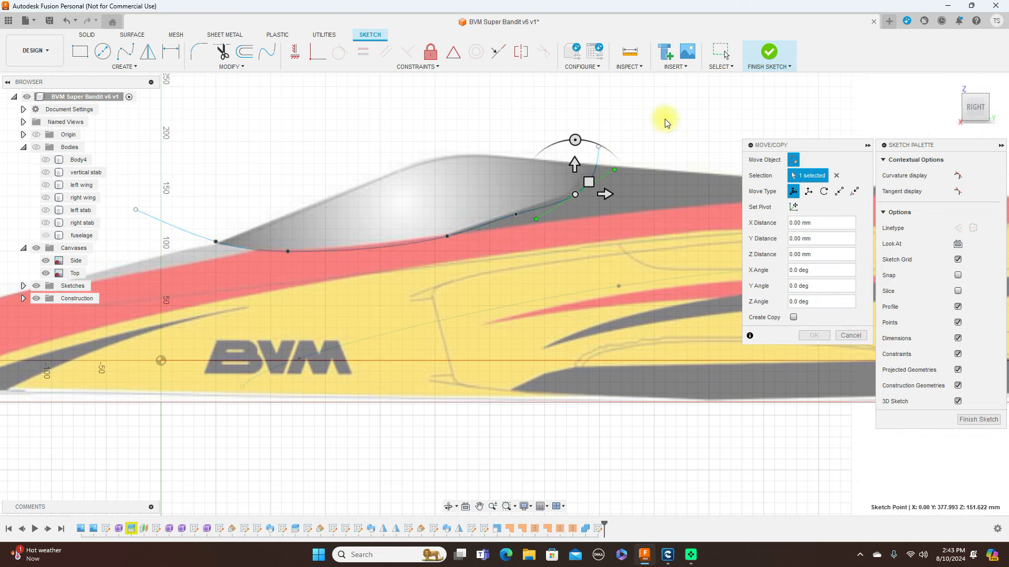
click(850, 336)
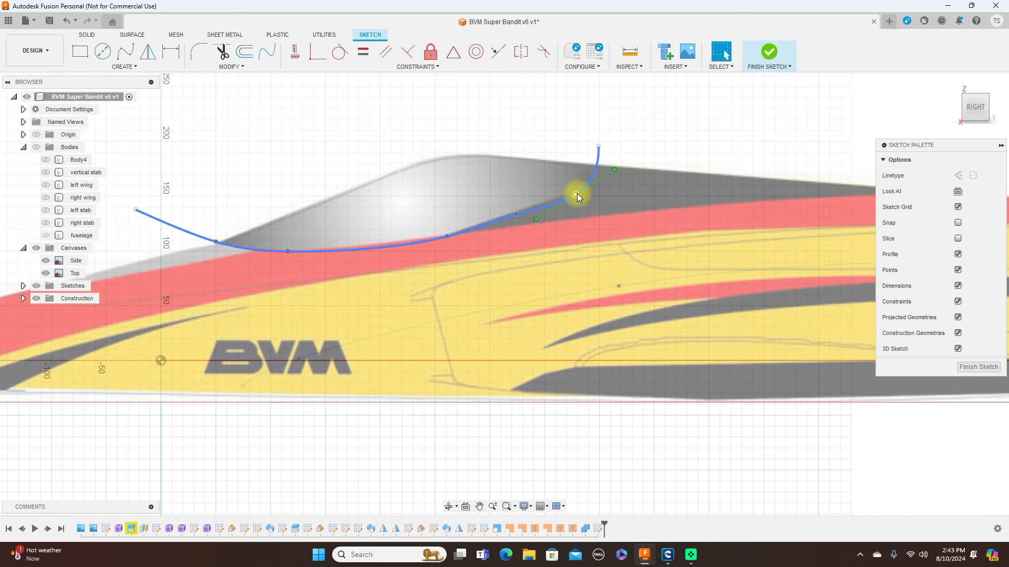
Step: Reposition the spline's rear fit points to follow the canopy's rear edge, and finish the sketch
drag(577, 194, 577, 186)
click(546, 199)
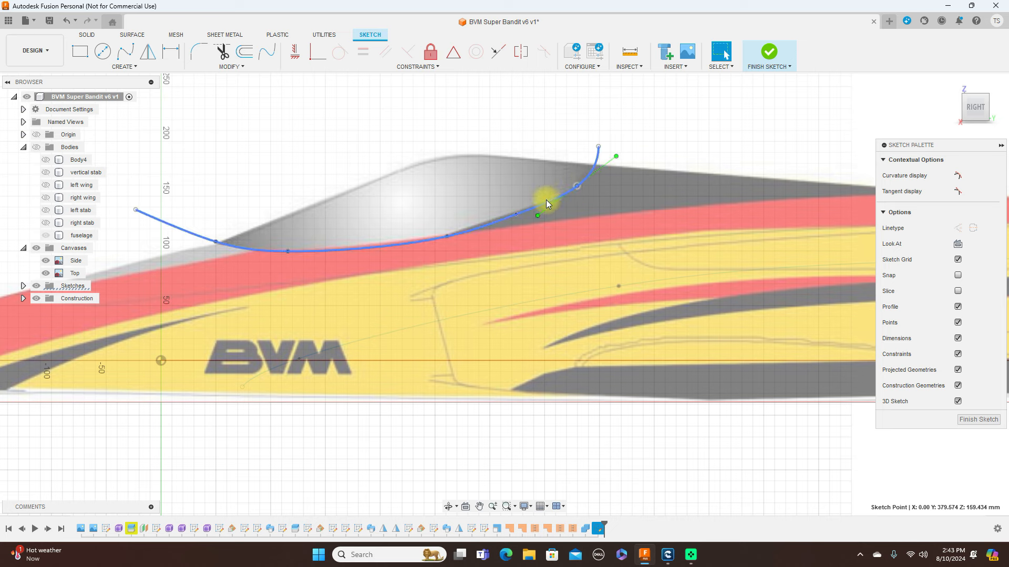
click(518, 214)
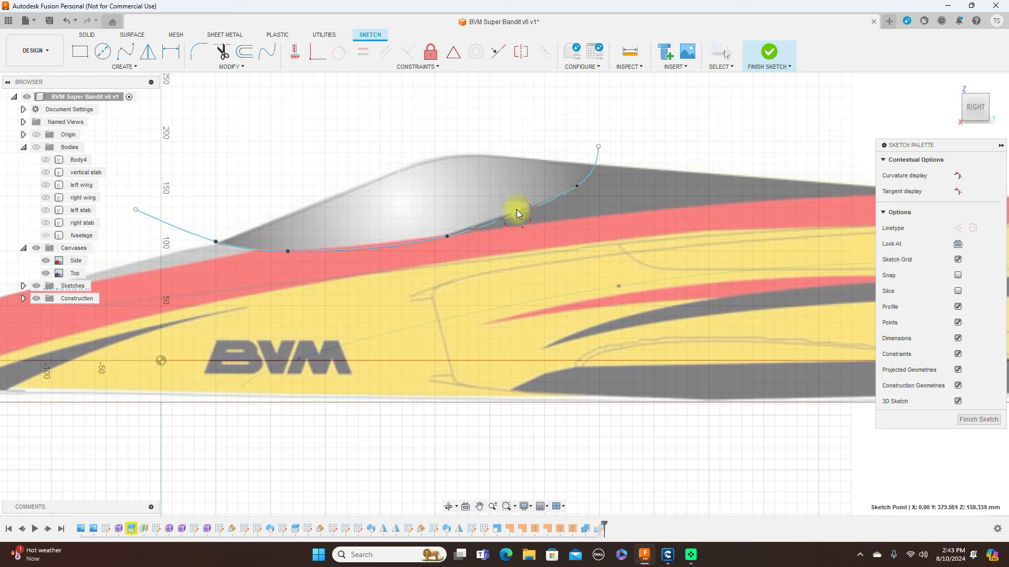
key(Escape)
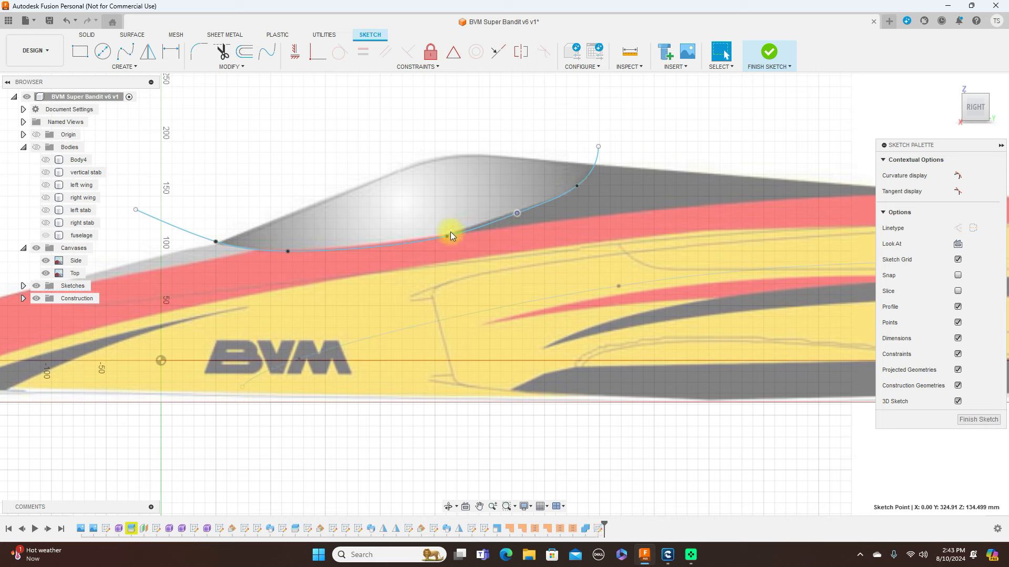
click(447, 236)
key(Escape)
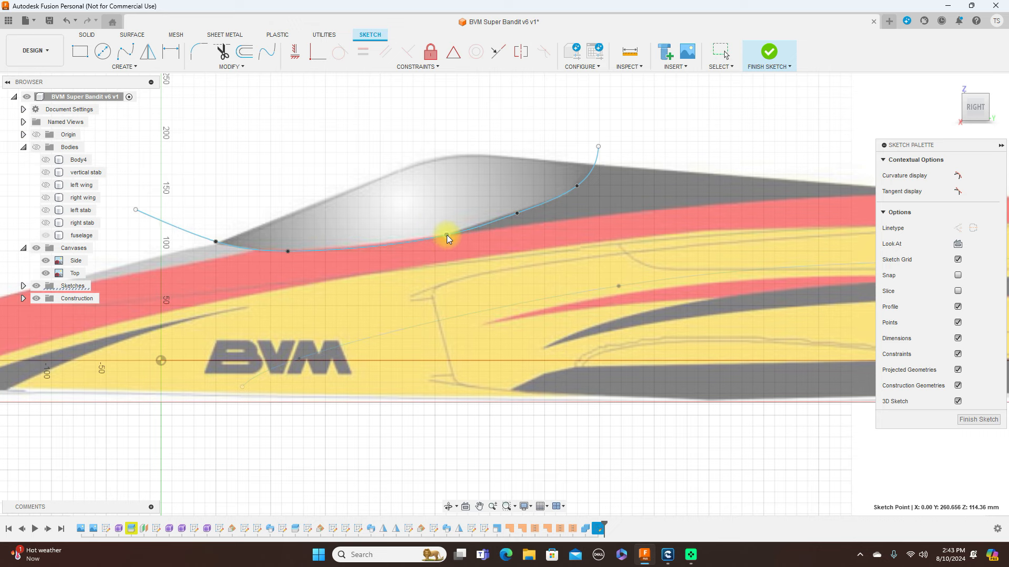
click(446, 235)
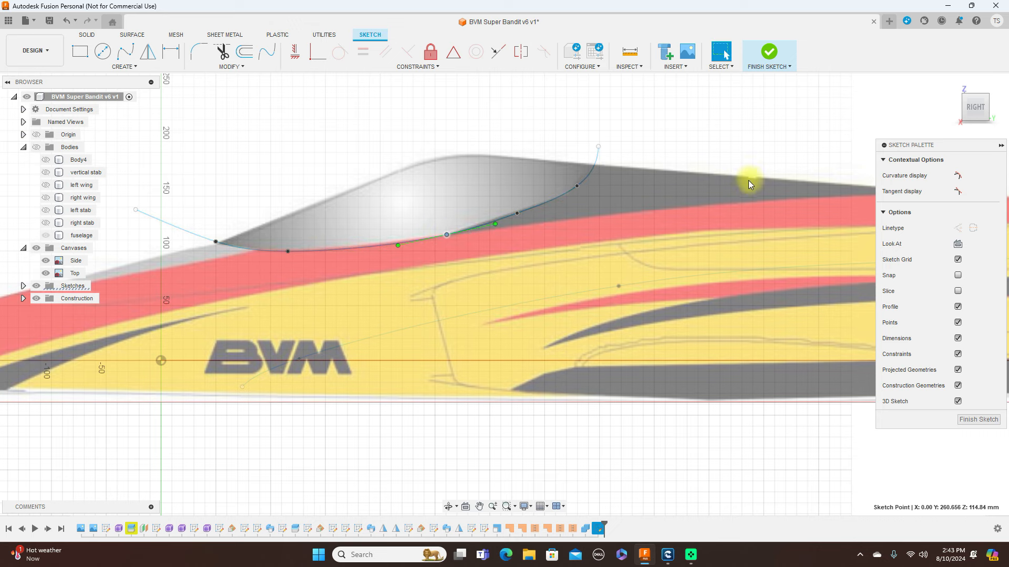
scroll(741, 166, down, 4)
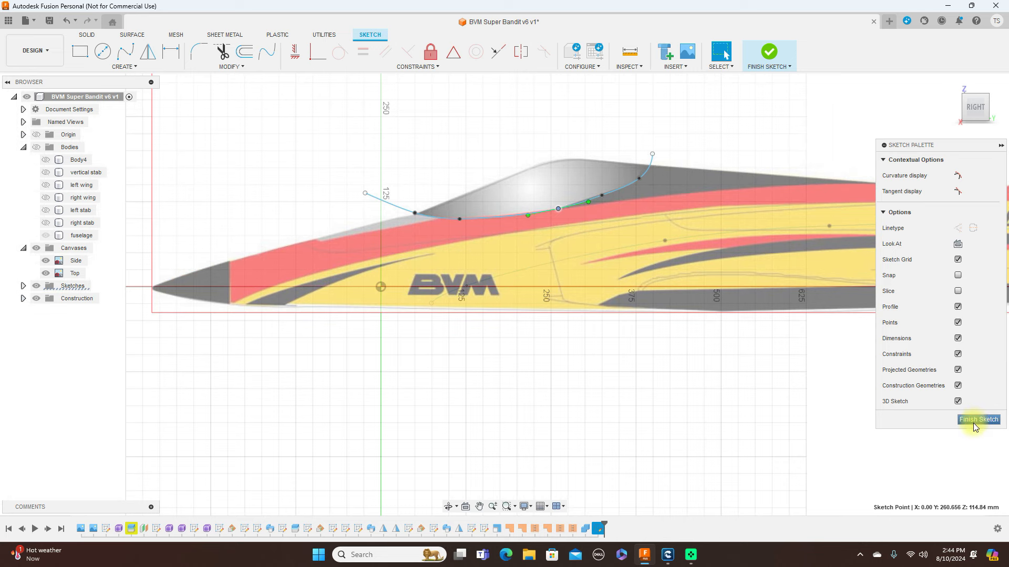
click(977, 419)
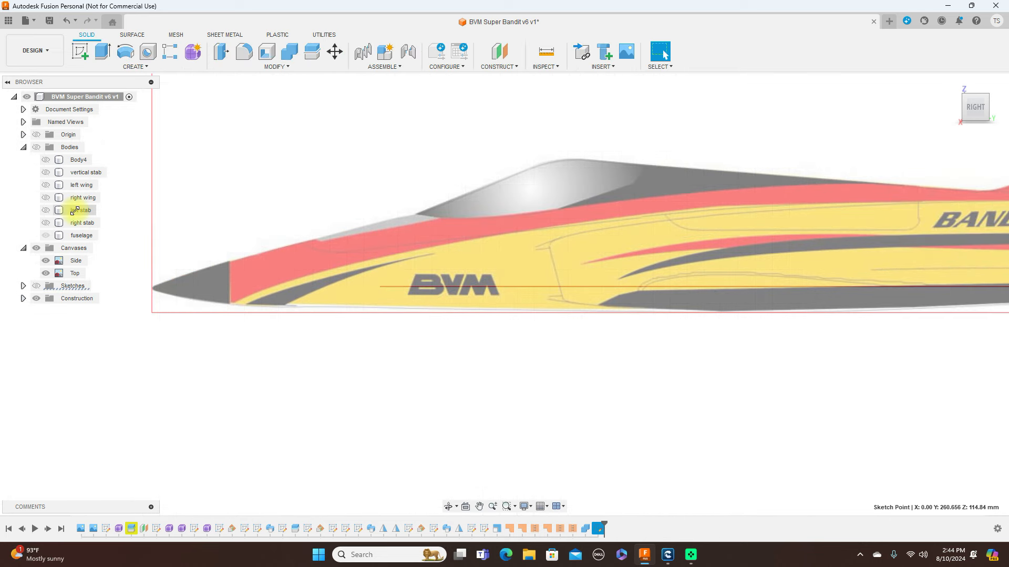
Step: Hide the canvases and show the fuselage body together with the sketches
click(36, 248)
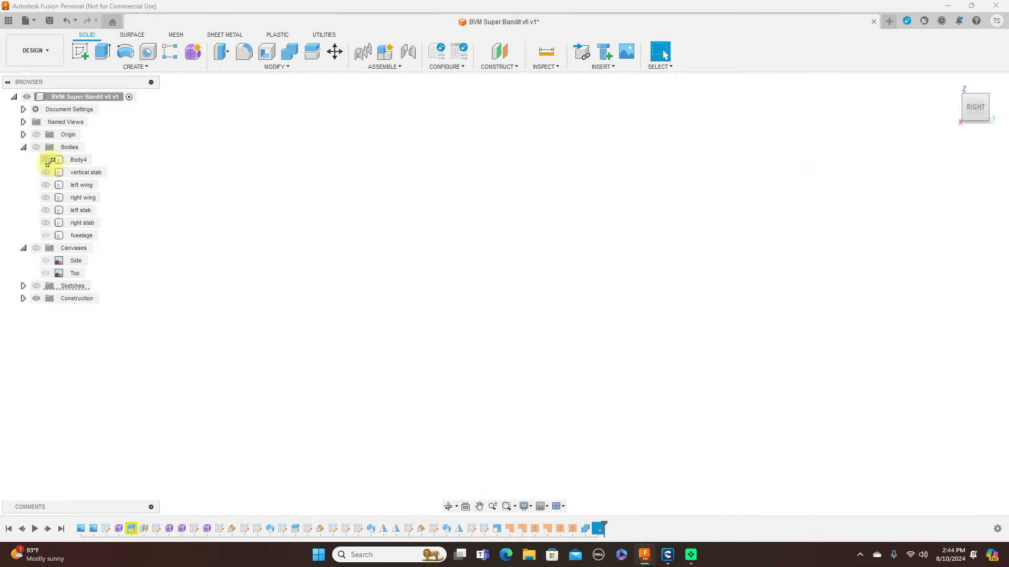
click(35, 147)
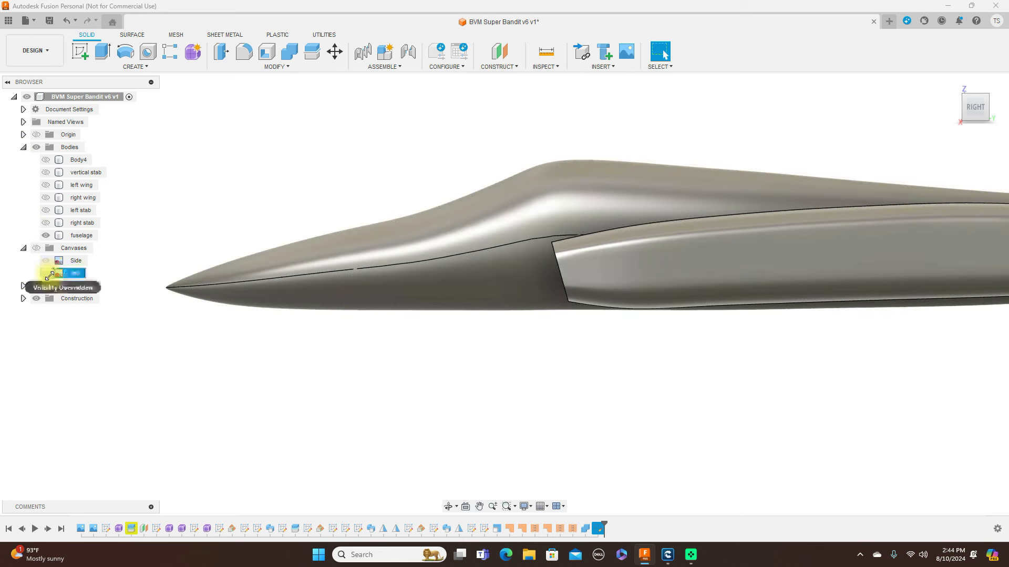
click(36, 286)
scroll(459, 389, down, 2)
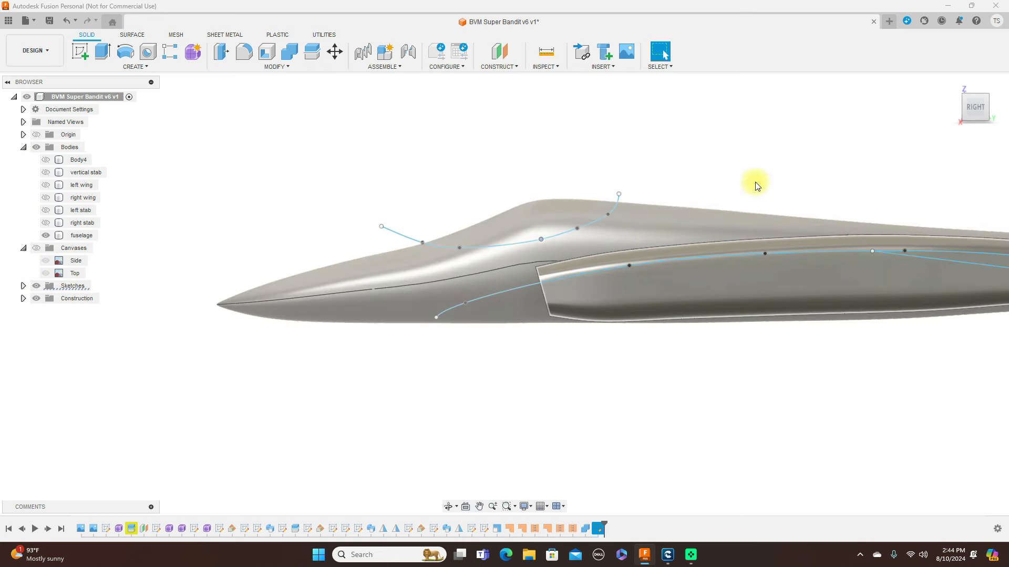
Step: Split the fuselage body with the canopy spline as an extended splitting tool
click(314, 51)
click(445, 291)
click(964, 176)
click(409, 233)
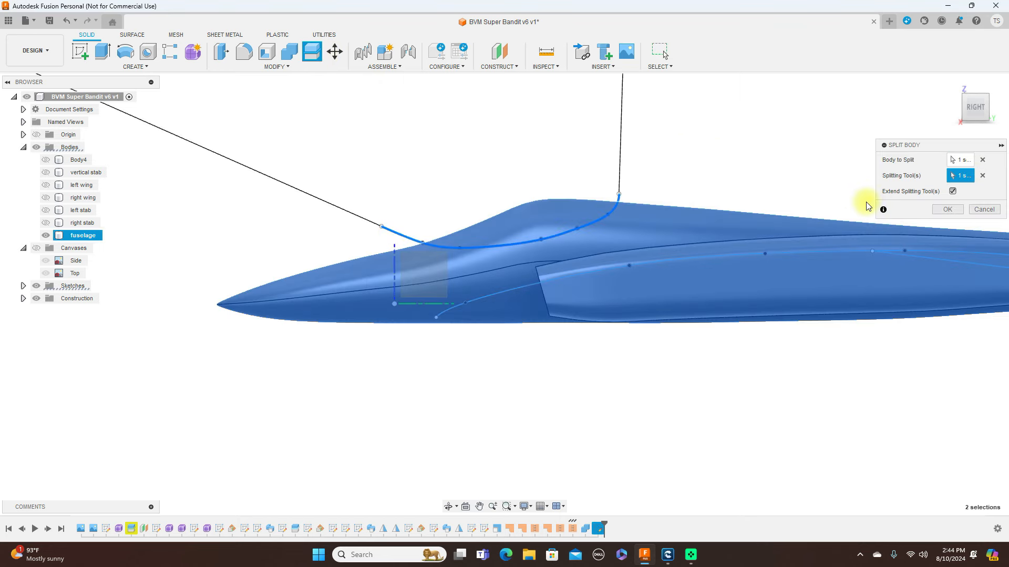
click(948, 209)
Step: Hide the sketches and view the canopy split on the fuselage from the side
scroll(690, 192, down, 5)
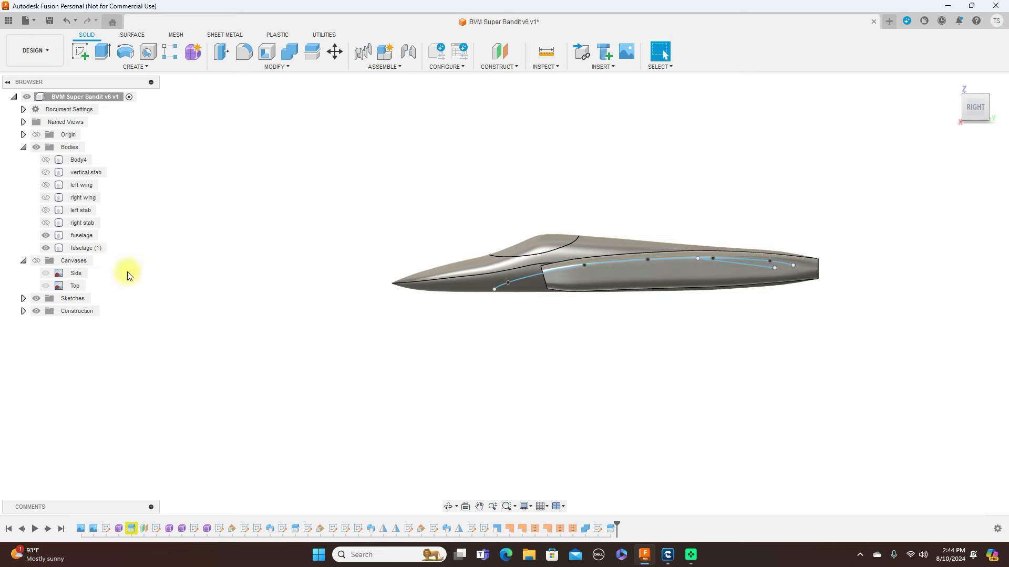
click(37, 299)
scroll(480, 331, up, 4)
middle_drag(650, 317, 541, 367)
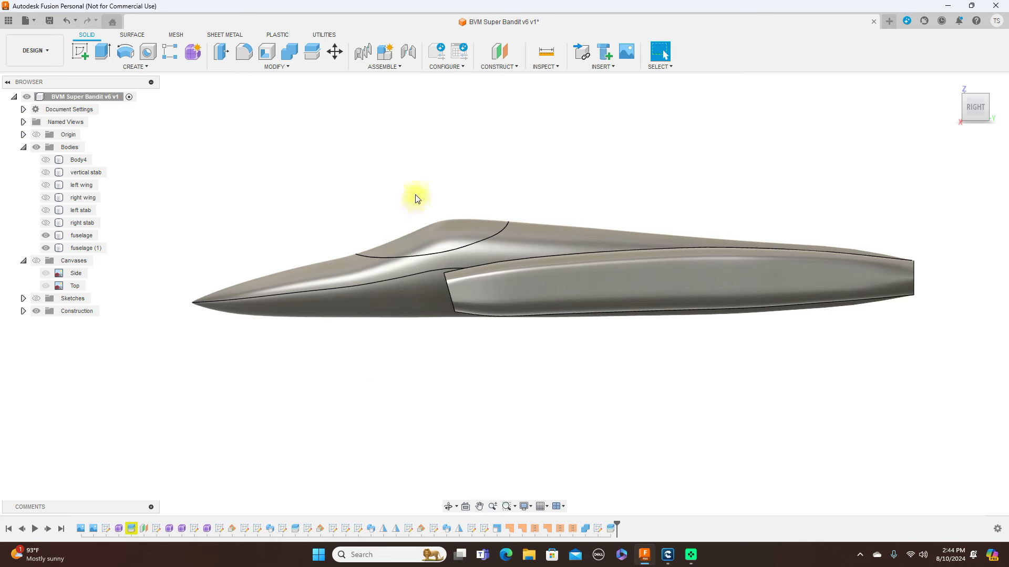
scroll(415, 195, down, 1)
click(80, 54)
click(368, 263)
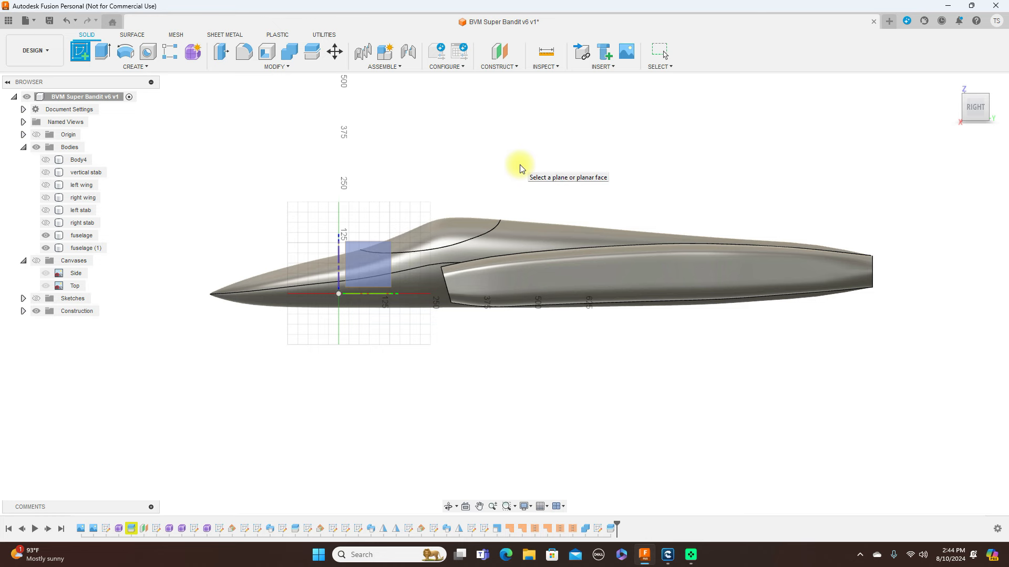
scroll(519, 166, down, 2)
scroll(522, 163, up, 5)
mouse_move(602, 157)
middle_down()
mouse_move(627, 151)
mouse_move(618, 172)
middle_up()
click(618, 173)
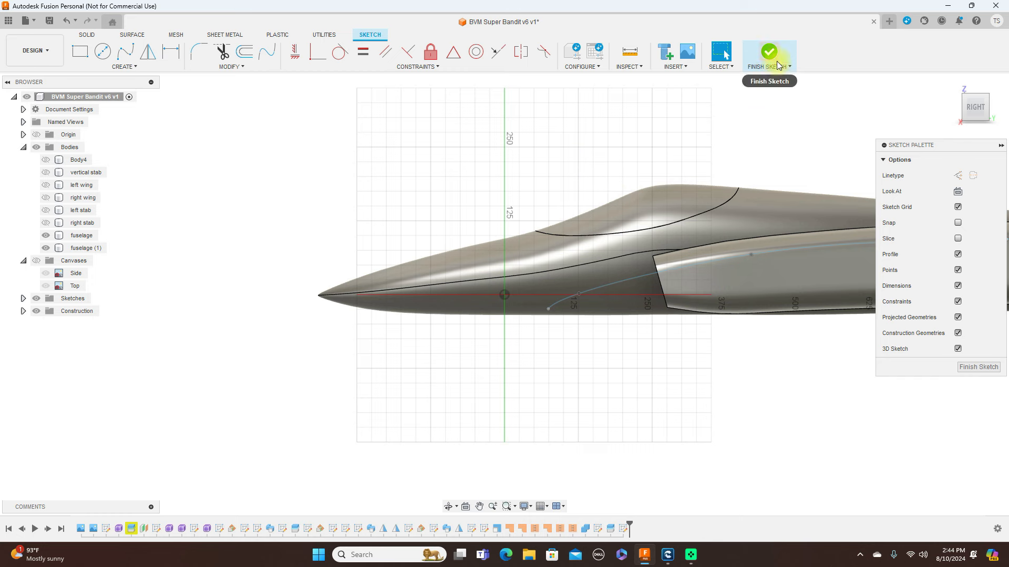
click(774, 77)
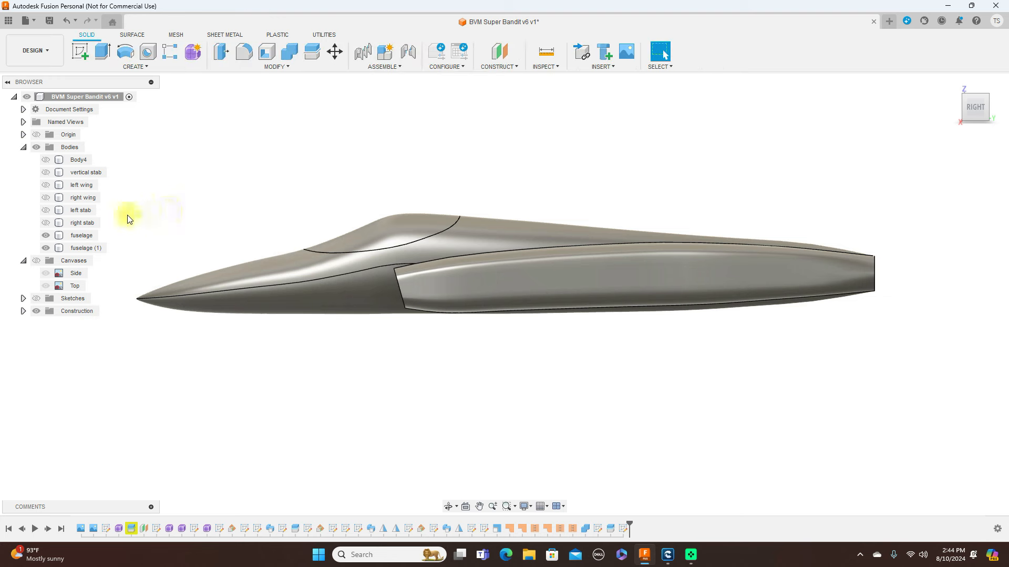
Step: Rename the split-off canopy body as Canopy
double_click(79, 235)
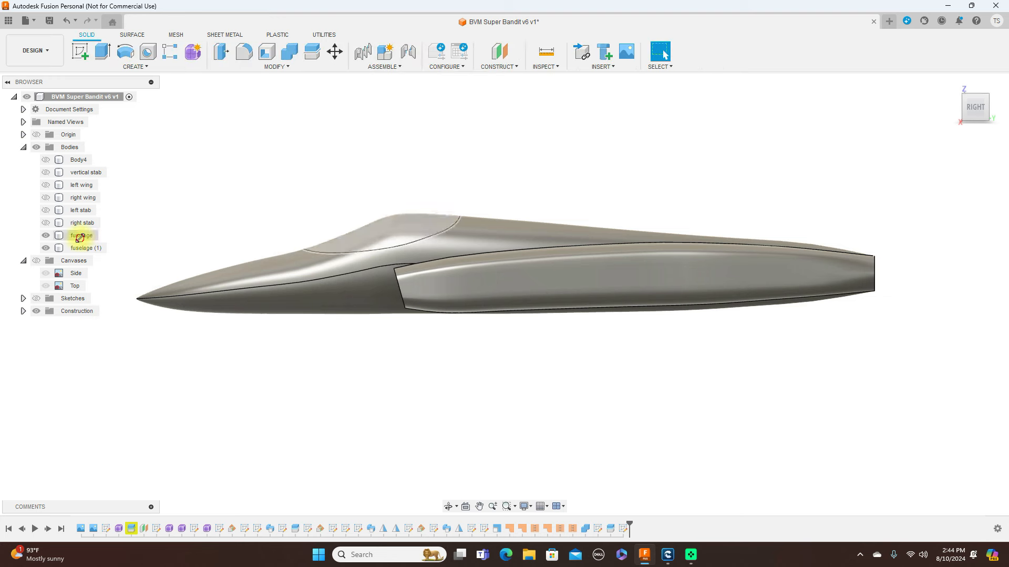
key(BackSpace)
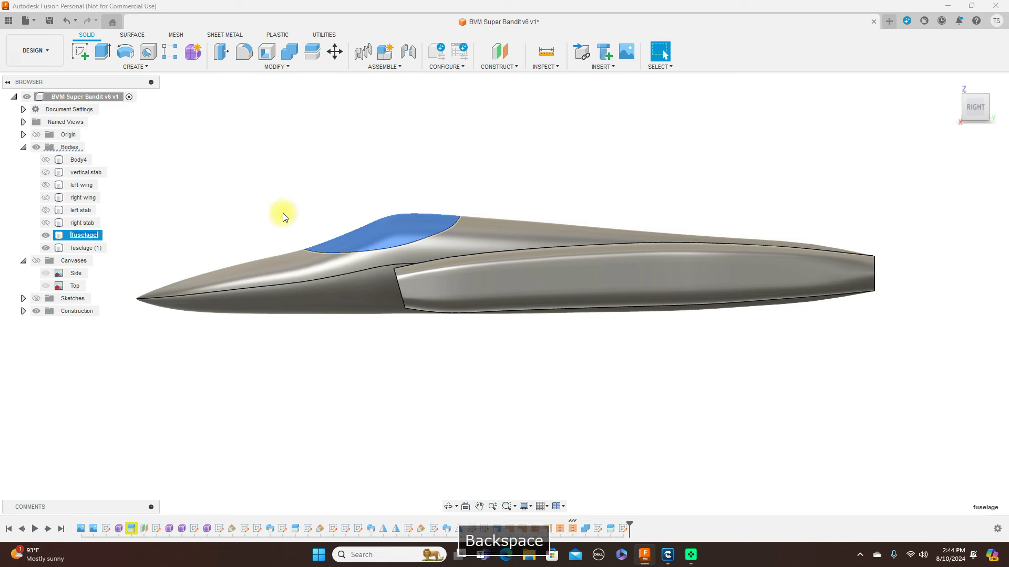
text(Cano)
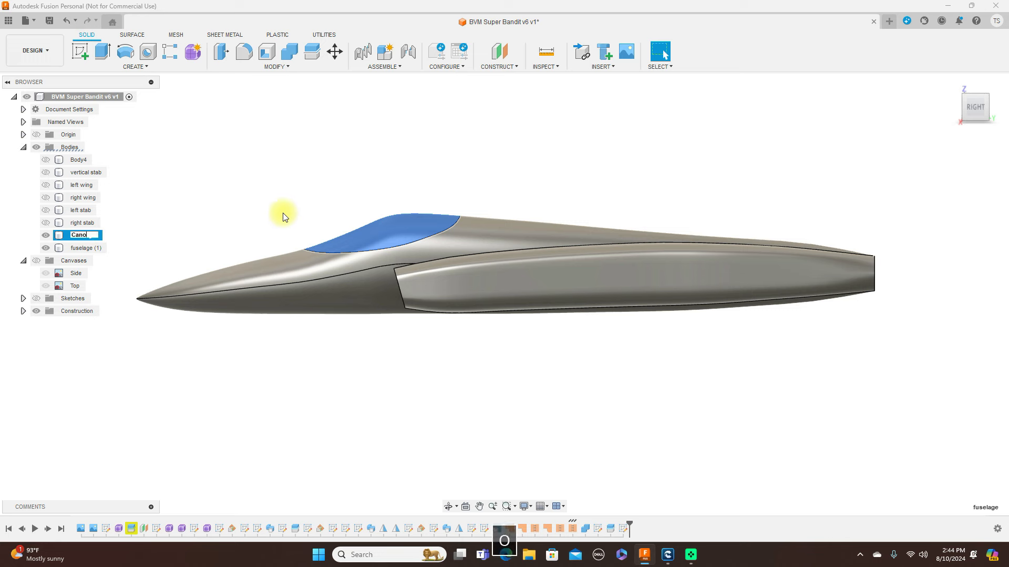
text(py)
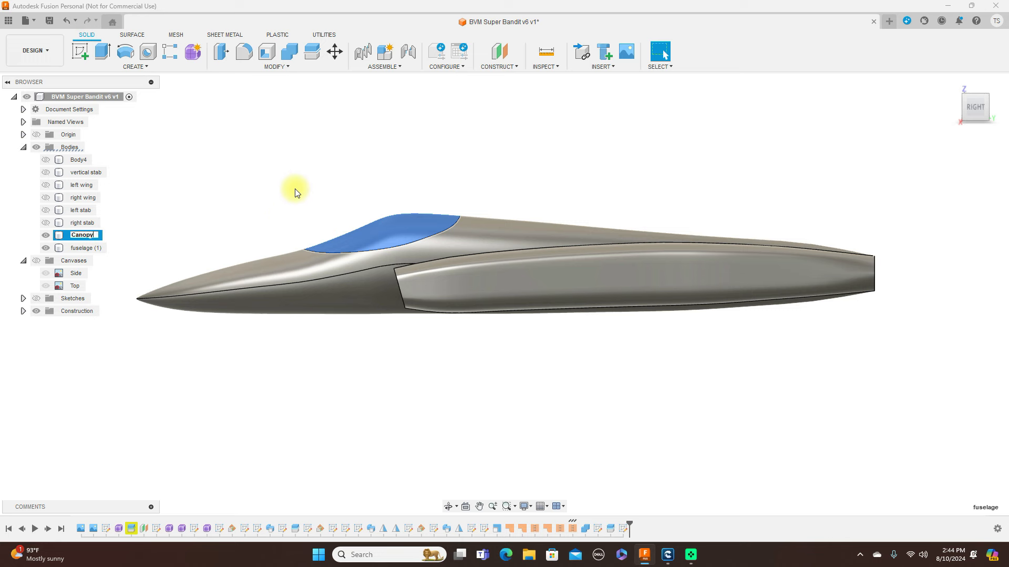
key(Return)
click(293, 224)
click(290, 268)
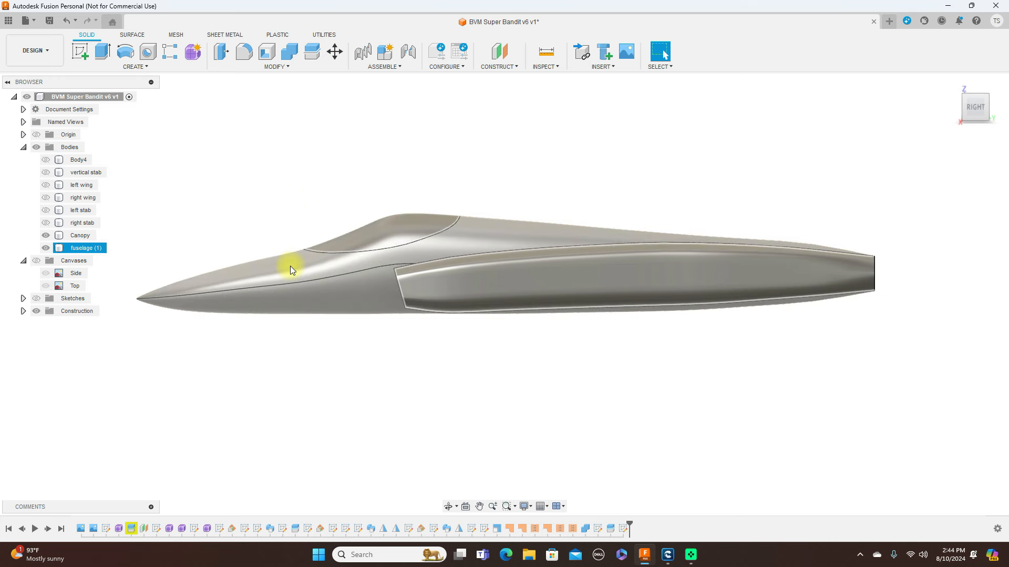
click(441, 162)
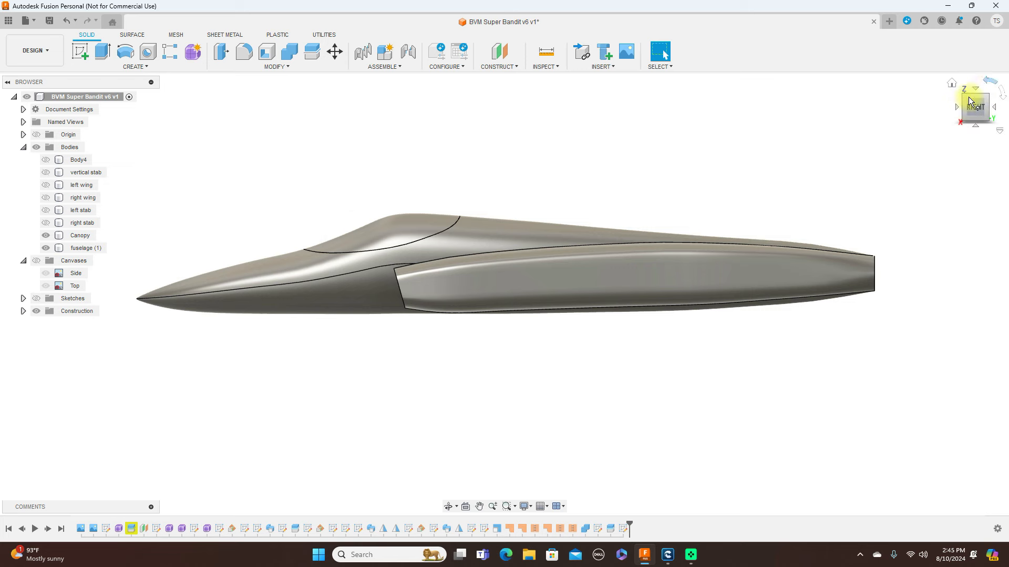
middle_drag(673, 171, 880, 139)
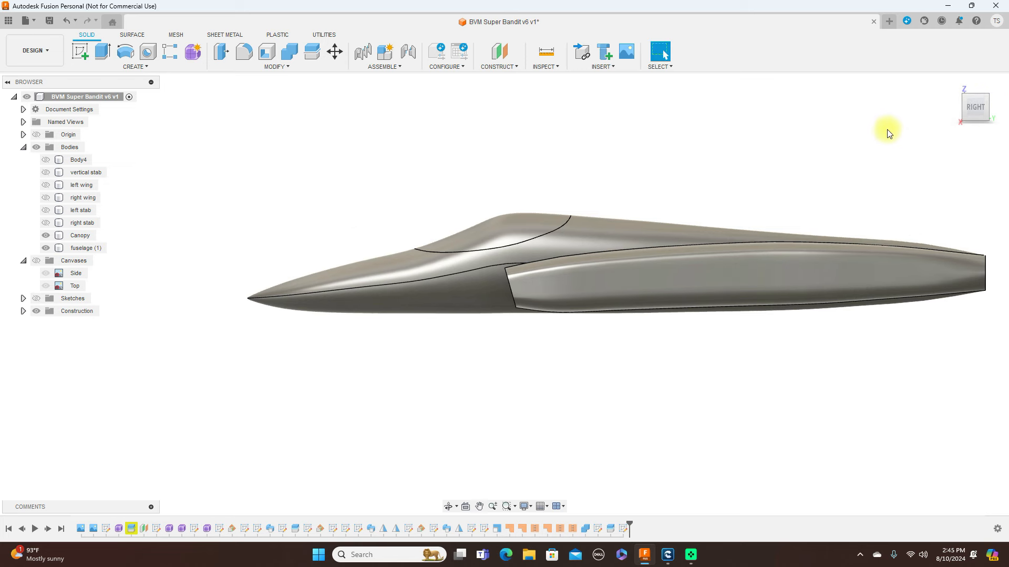
drag(975, 108, 23, 109)
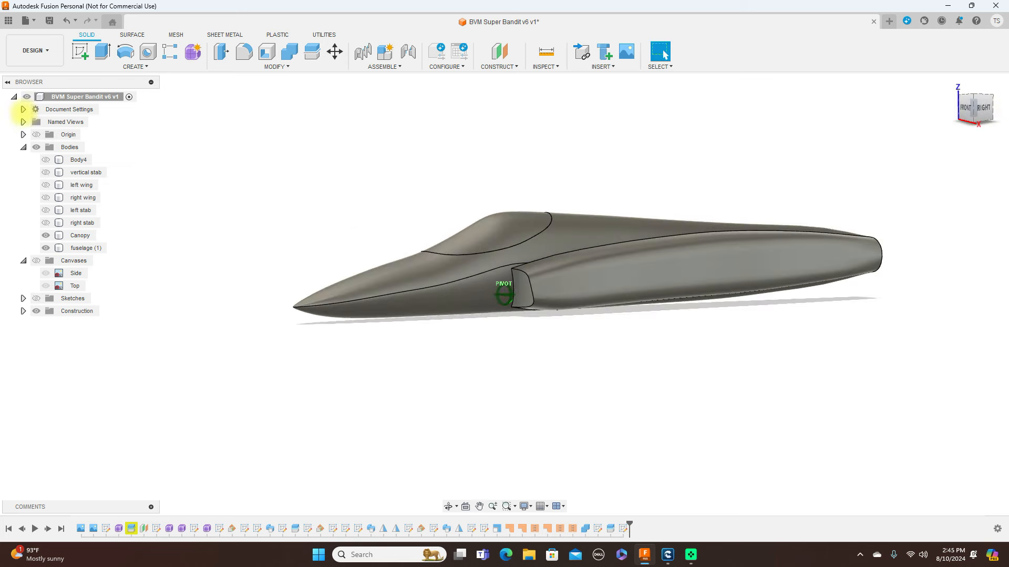
click(975, 107)
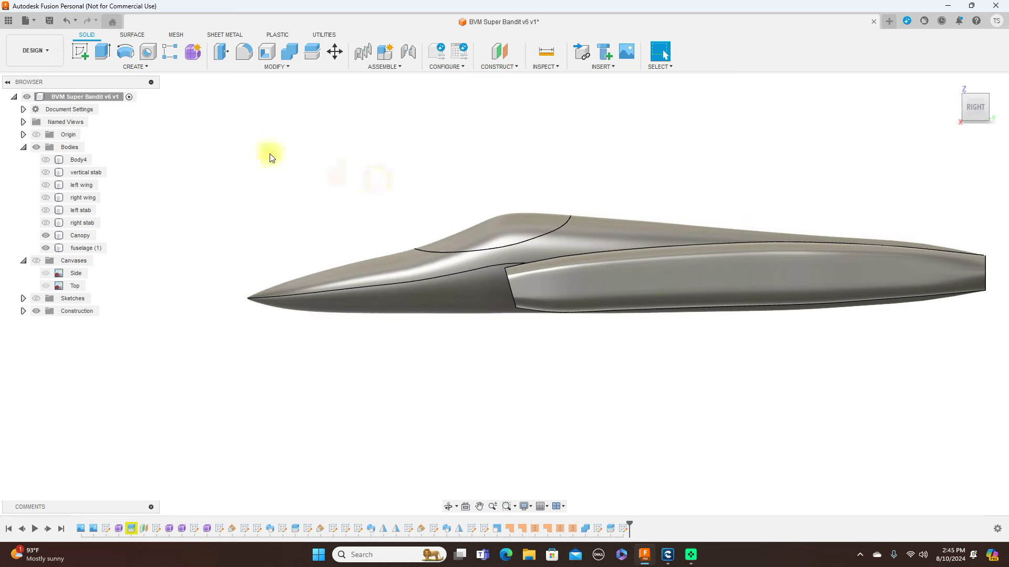
Step: Sketch a vertical line about 142 mm long upward from the fuselage nose tip on the side origin plane
scroll(191, 140, up, 2)
scroll(169, 135, up, 1)
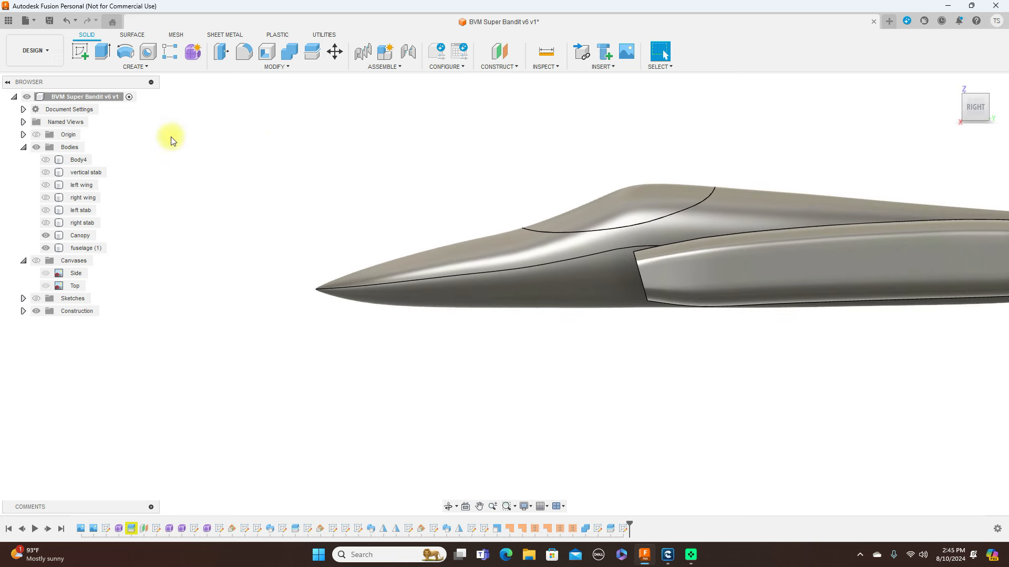
click(79, 53)
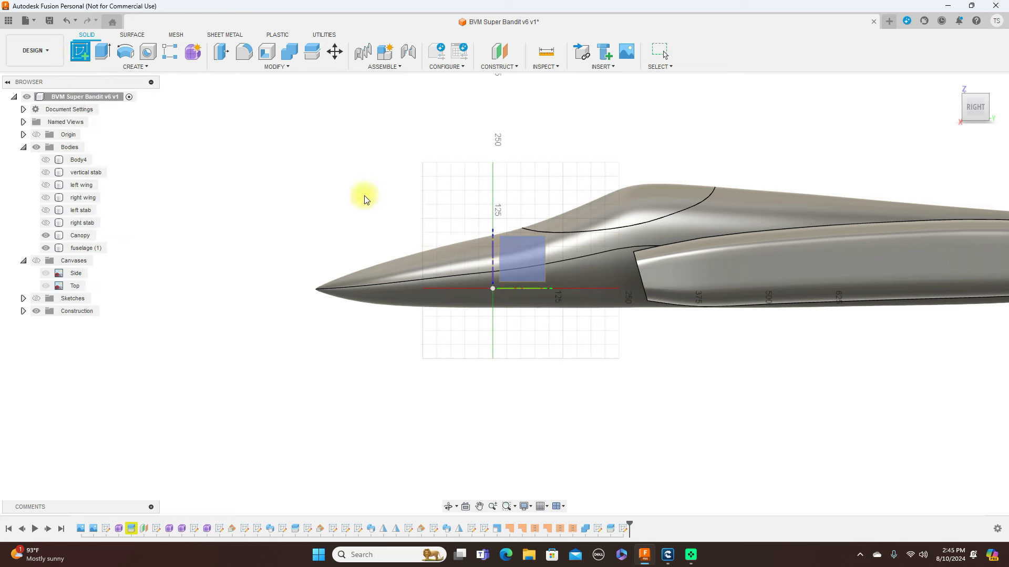
click(520, 247)
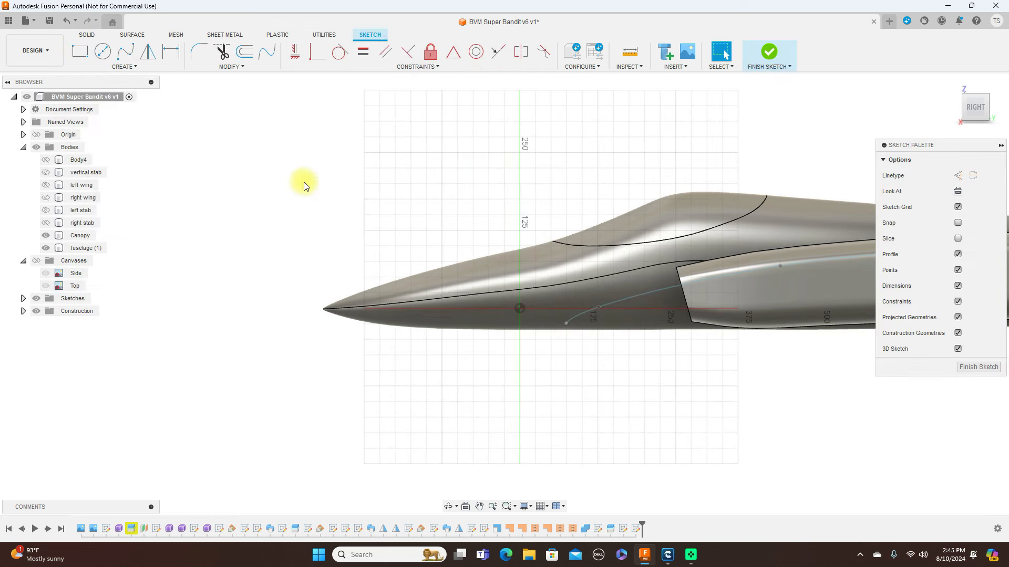
key(l)
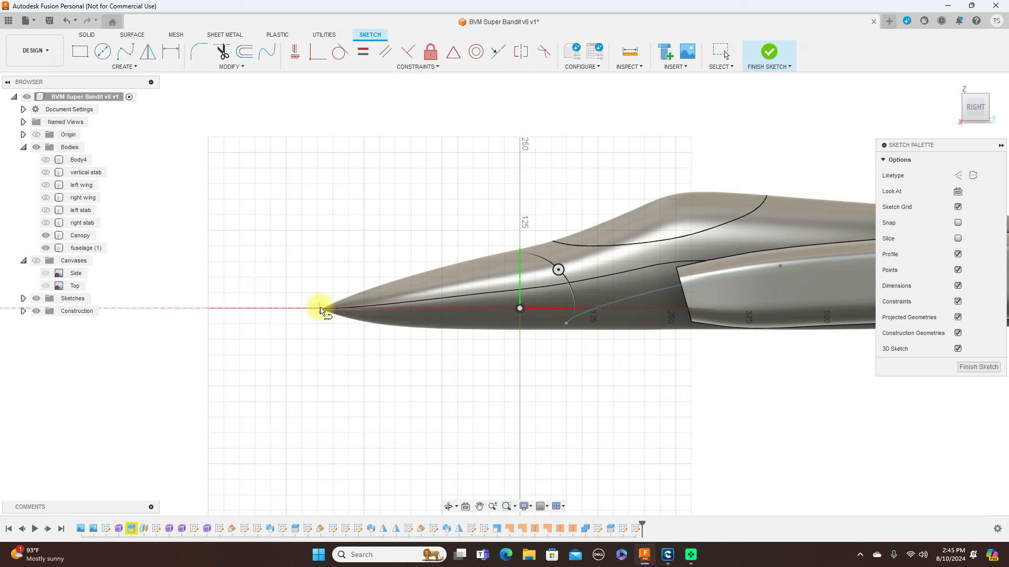
scroll(314, 308, up, 2)
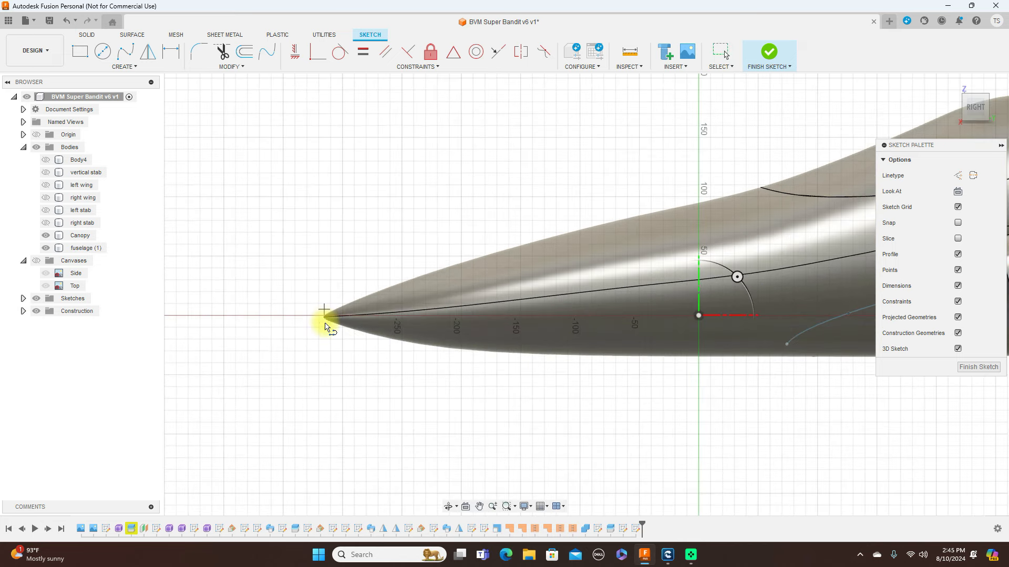
click(324, 317)
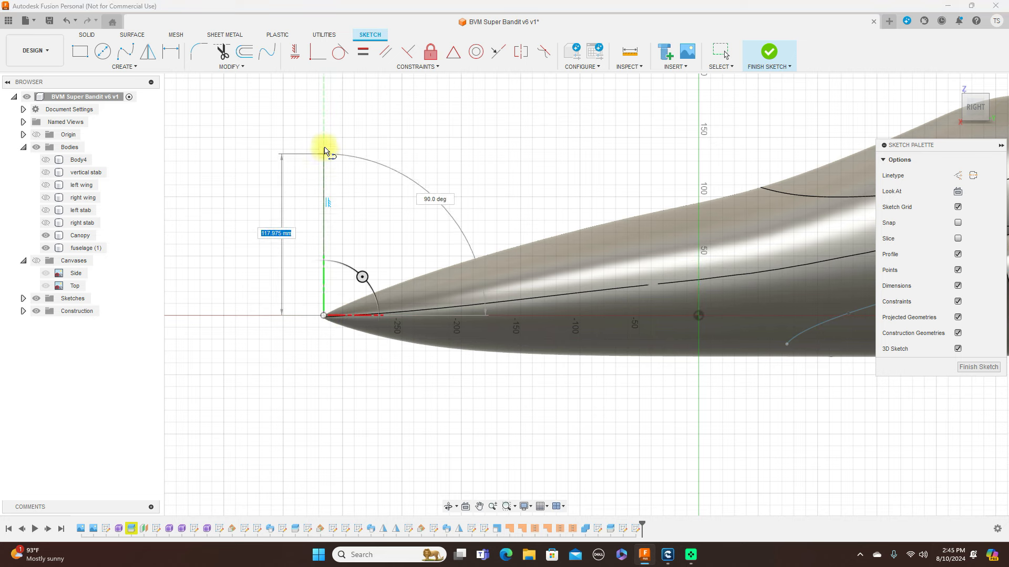
click(325, 147)
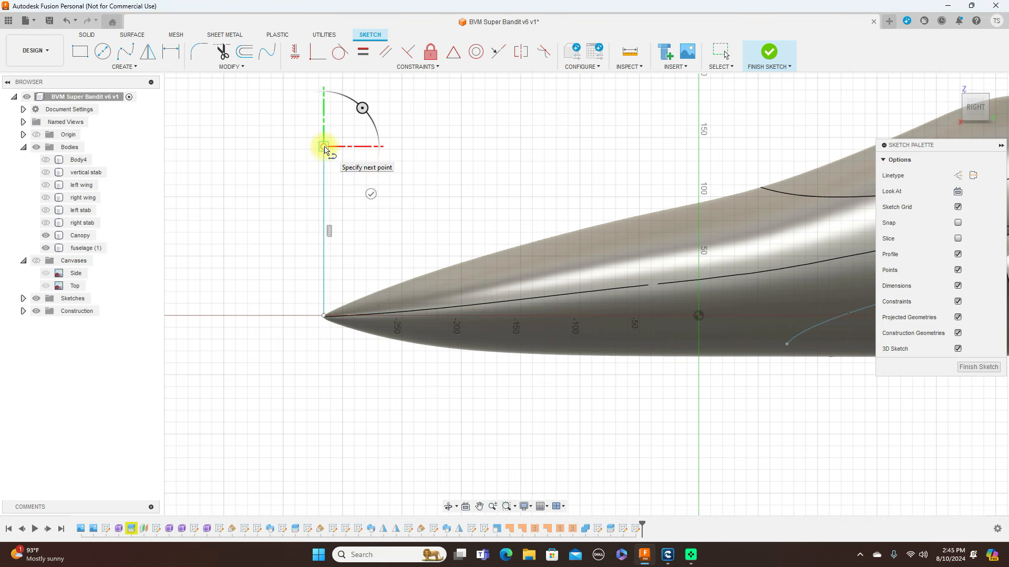
right_click(325, 150)
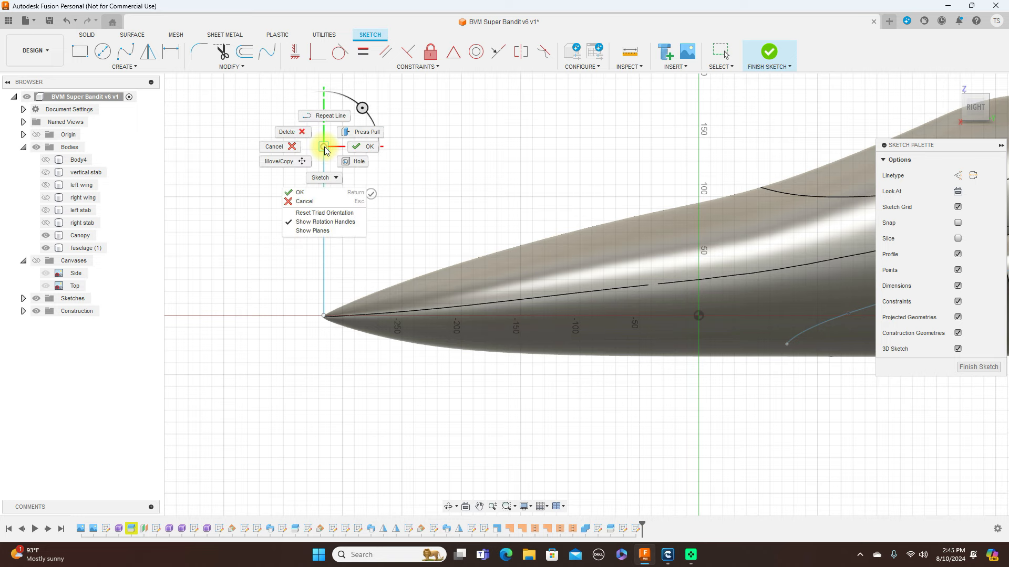
click(363, 146)
Step: Finish the nose line sketch and make the sketches visible in the model
scroll(484, 185, down, 5)
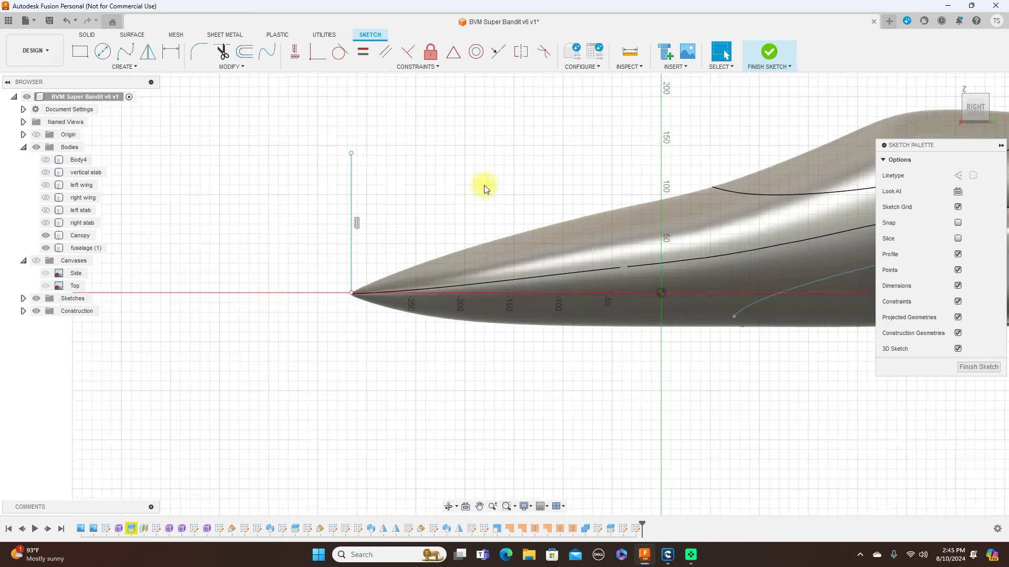
middle_drag(755, 396, 582, 416)
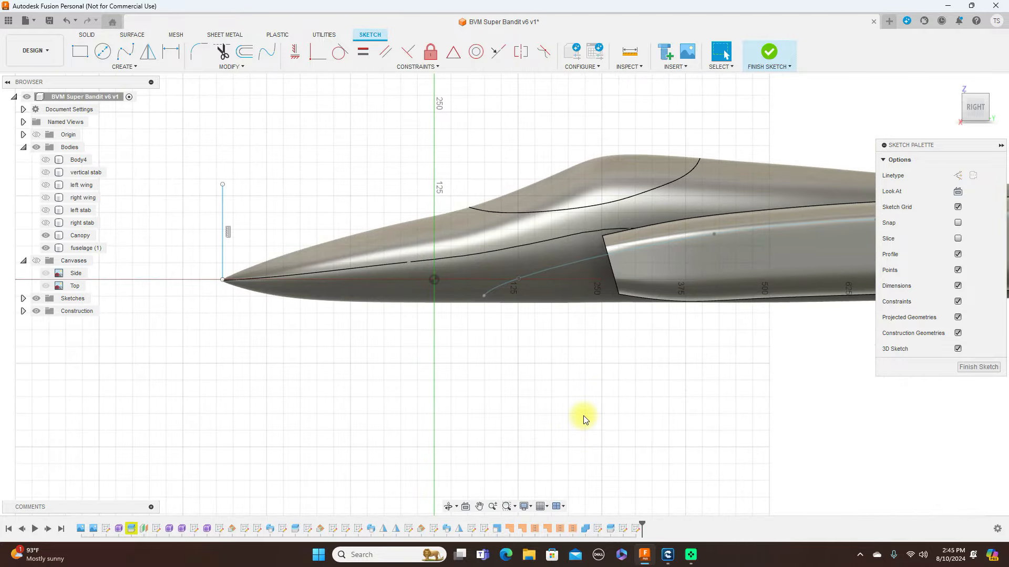
scroll(582, 417, down, 2)
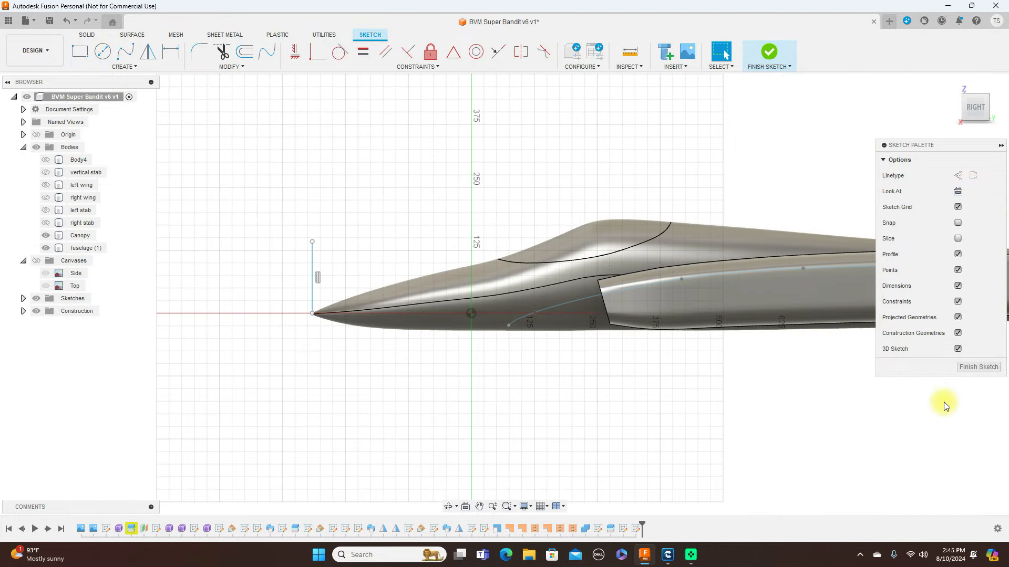
click(979, 367)
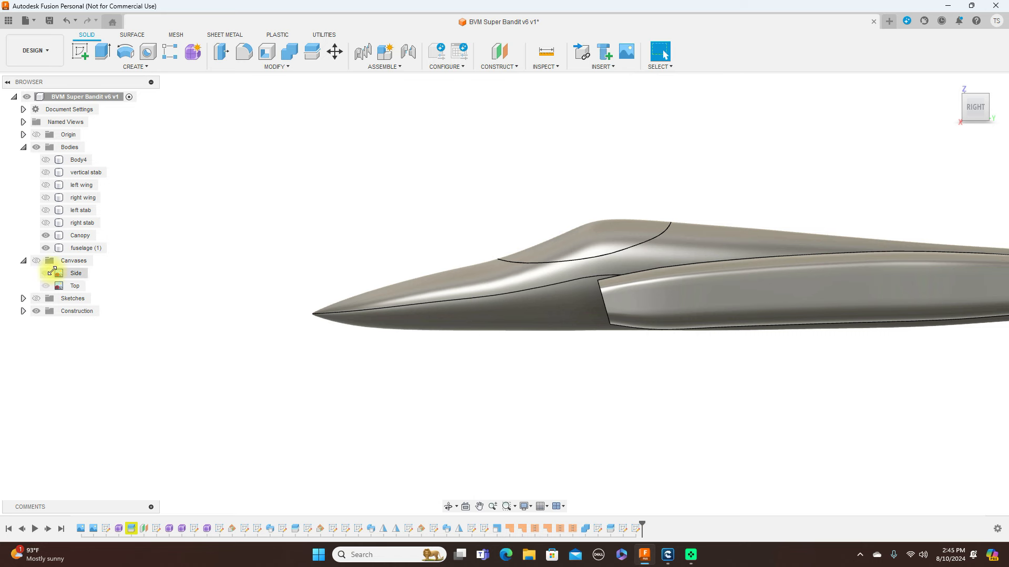
click(36, 299)
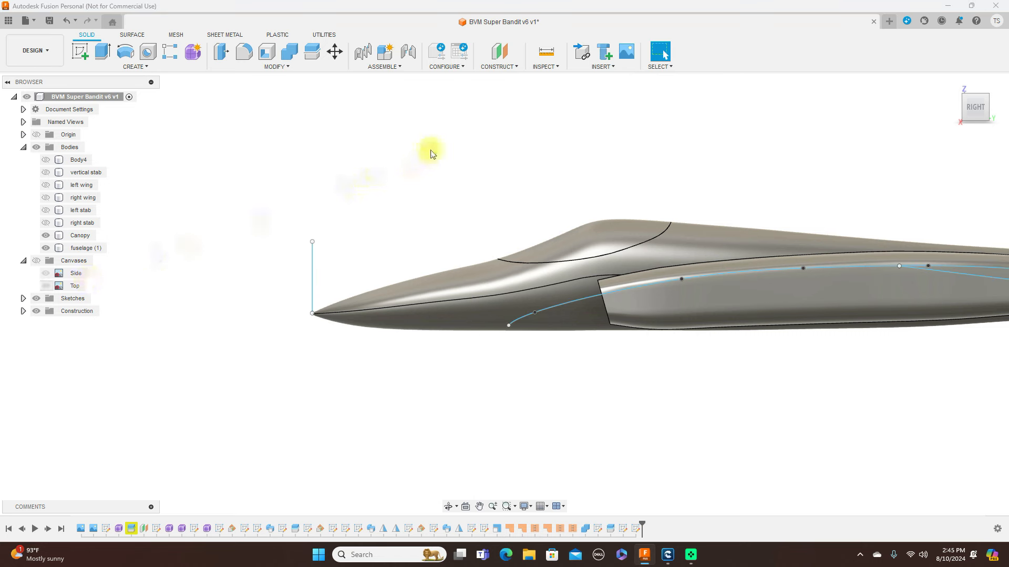
click(508, 68)
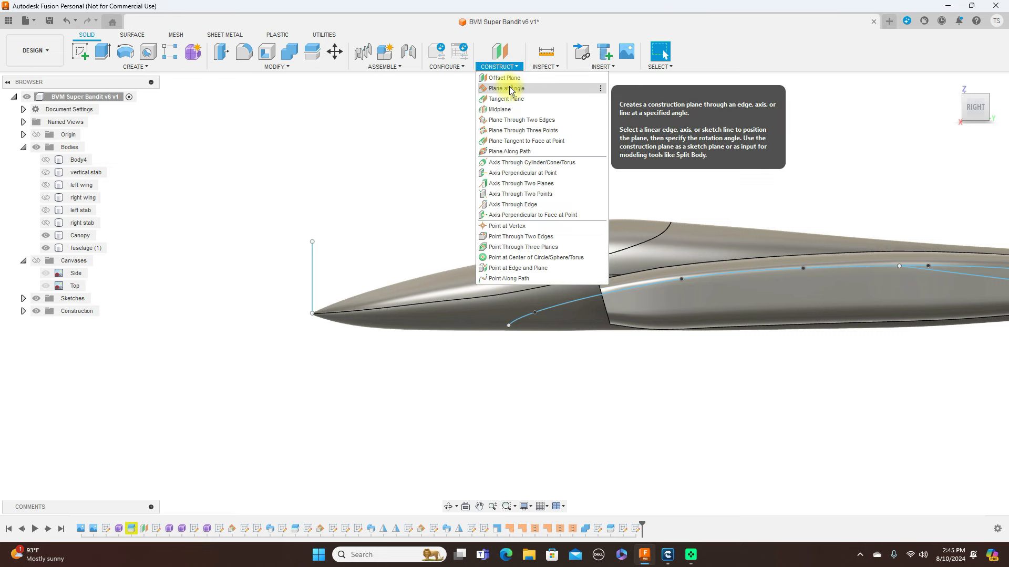
click(503, 78)
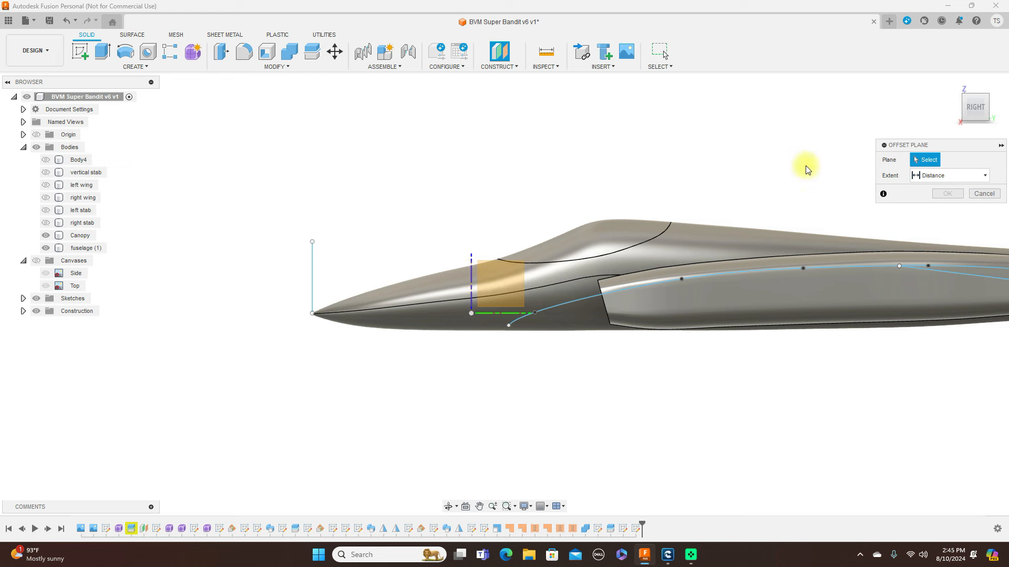
click(982, 194)
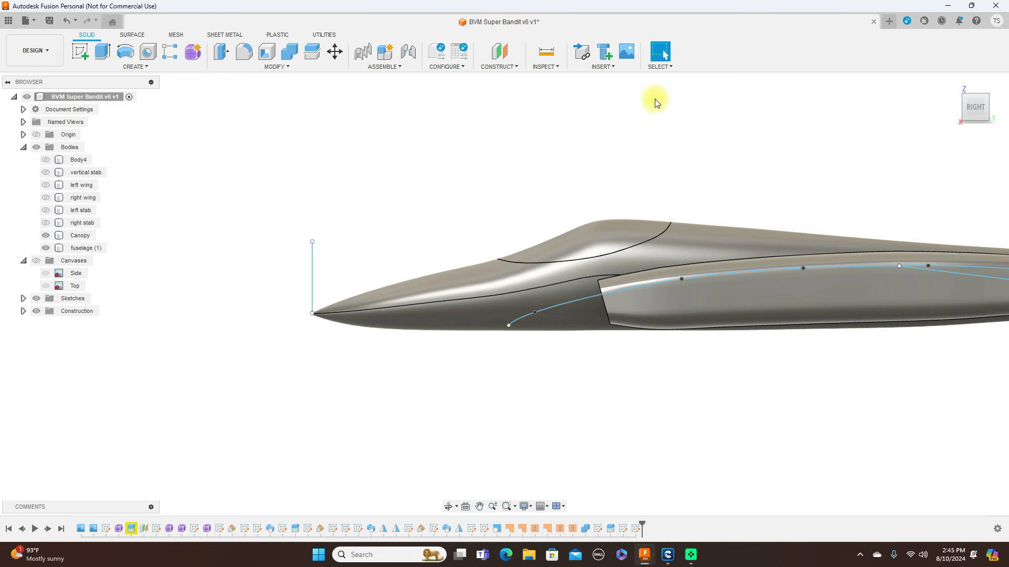
Step: Create a construction plane at an angle of 0 degrees through the vertical sketch line at the nose
click(518, 67)
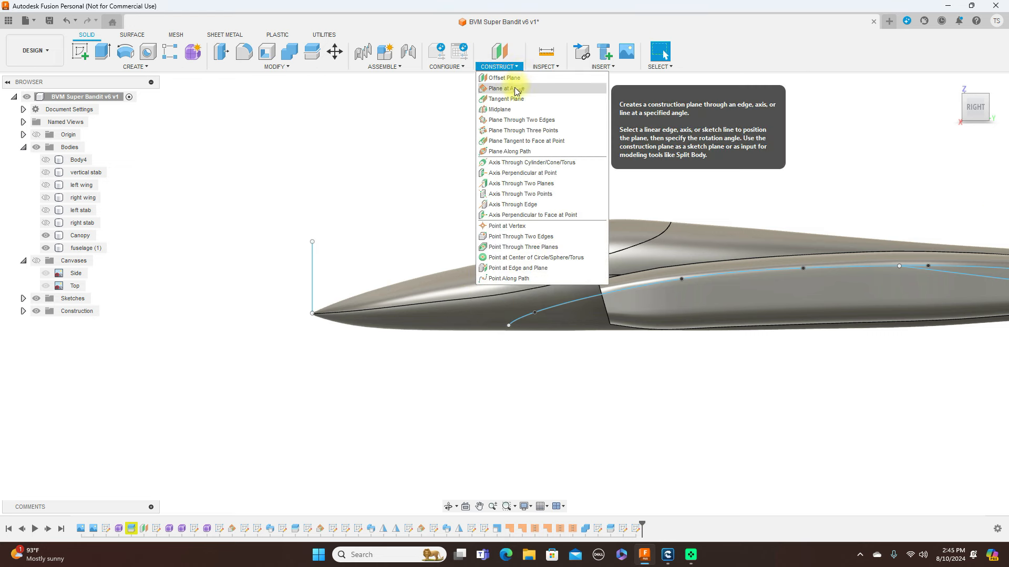
click(506, 88)
click(315, 251)
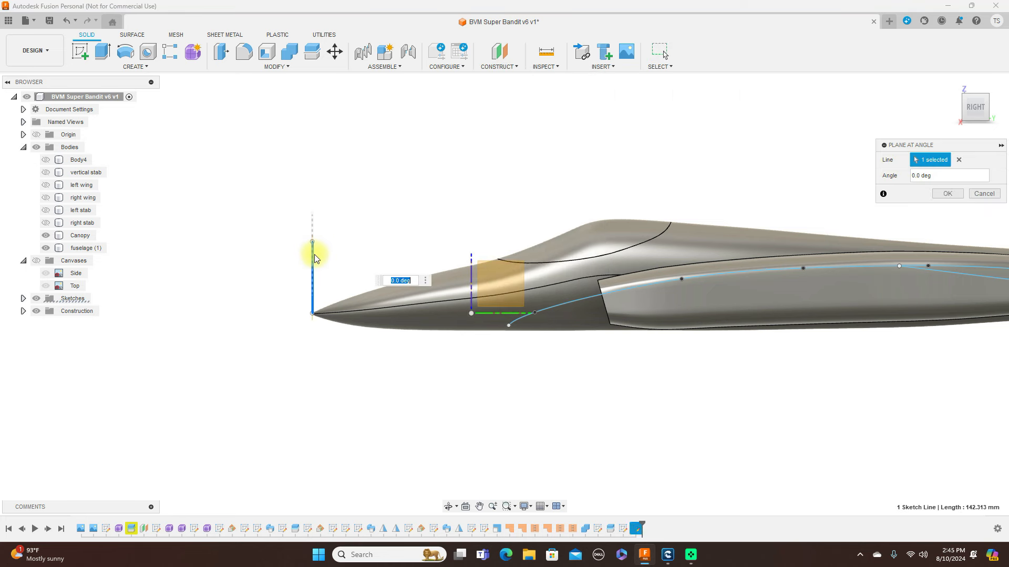
click(954, 194)
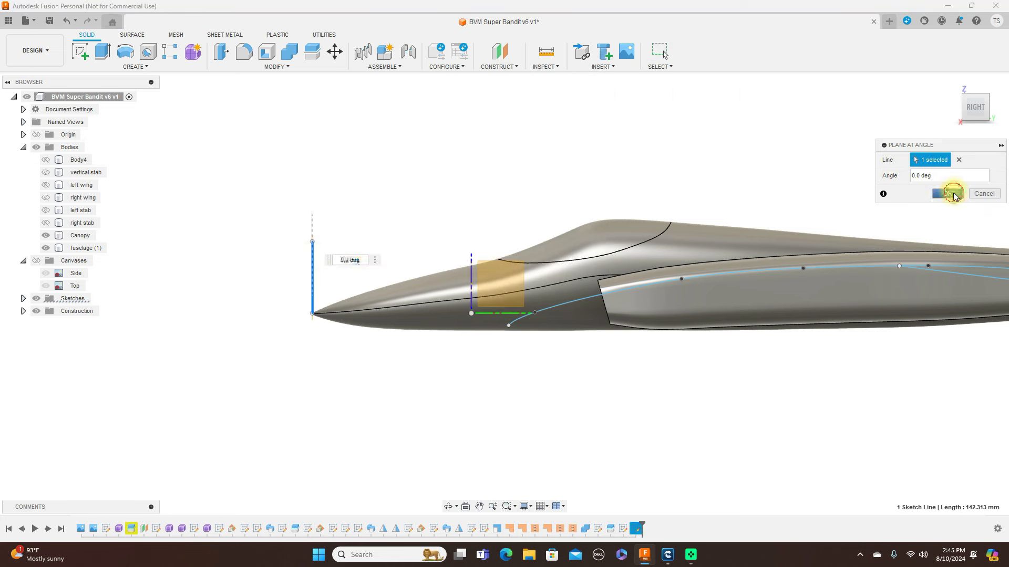
click(518, 66)
click(518, 90)
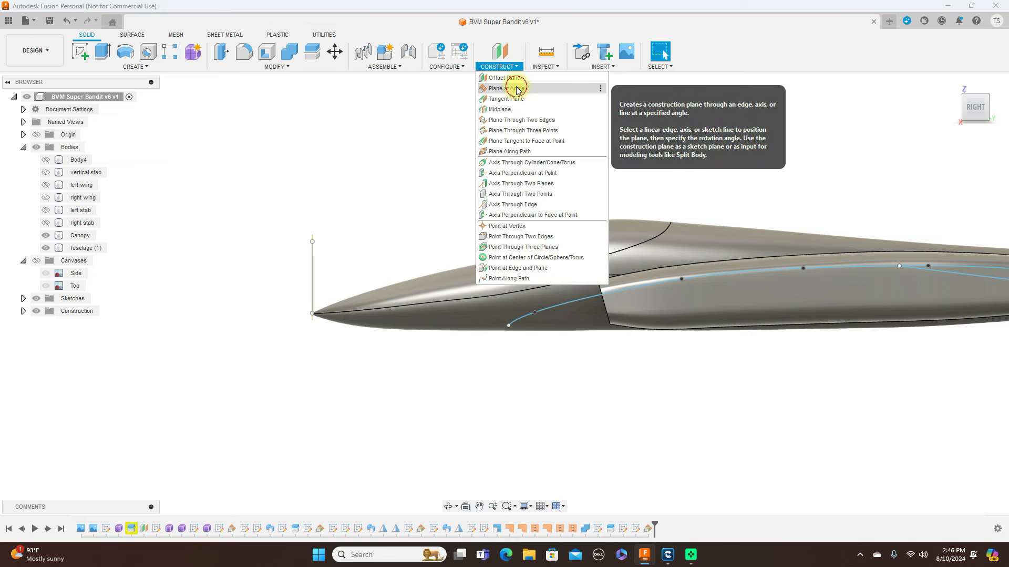
click(312, 274)
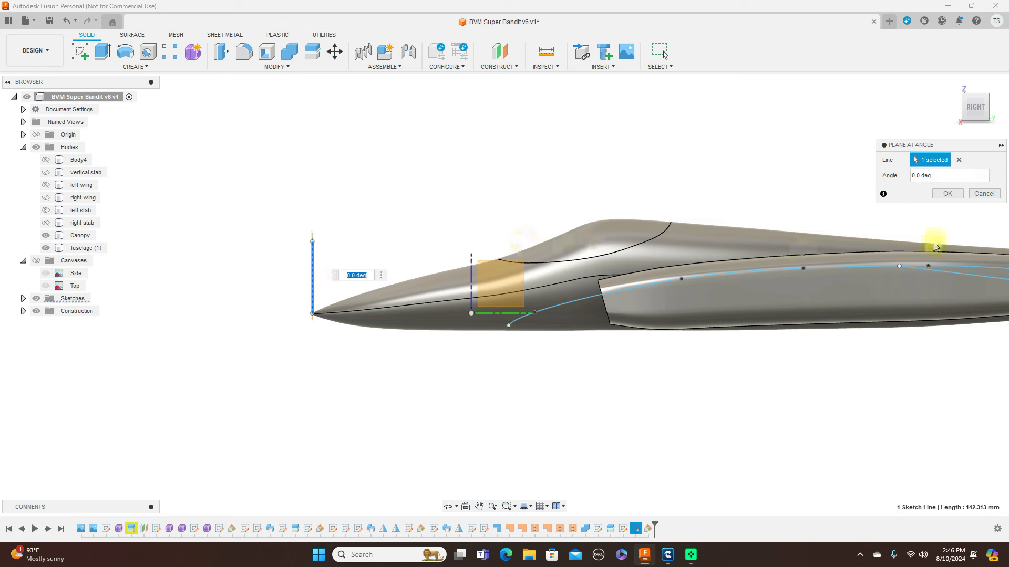
click(984, 193)
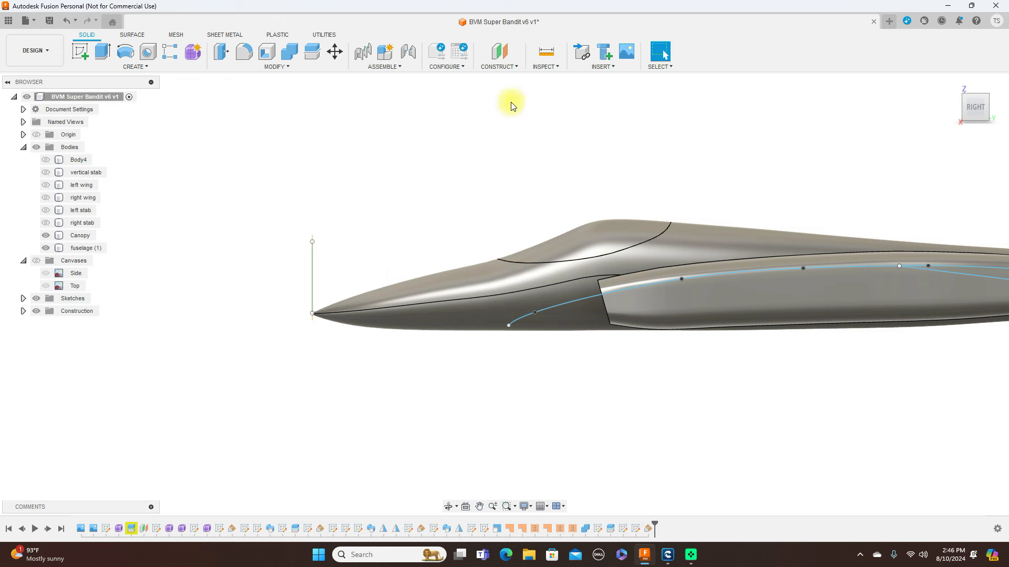
Step: Create a construction plane offset 200 mm aft from the plane at the nose tip
click(509, 67)
click(504, 77)
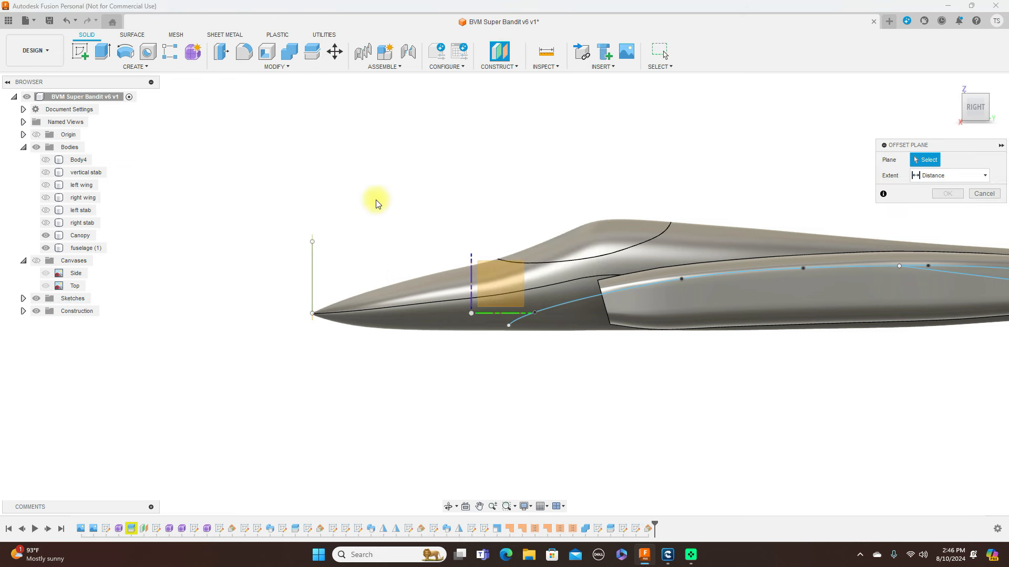
click(313, 268)
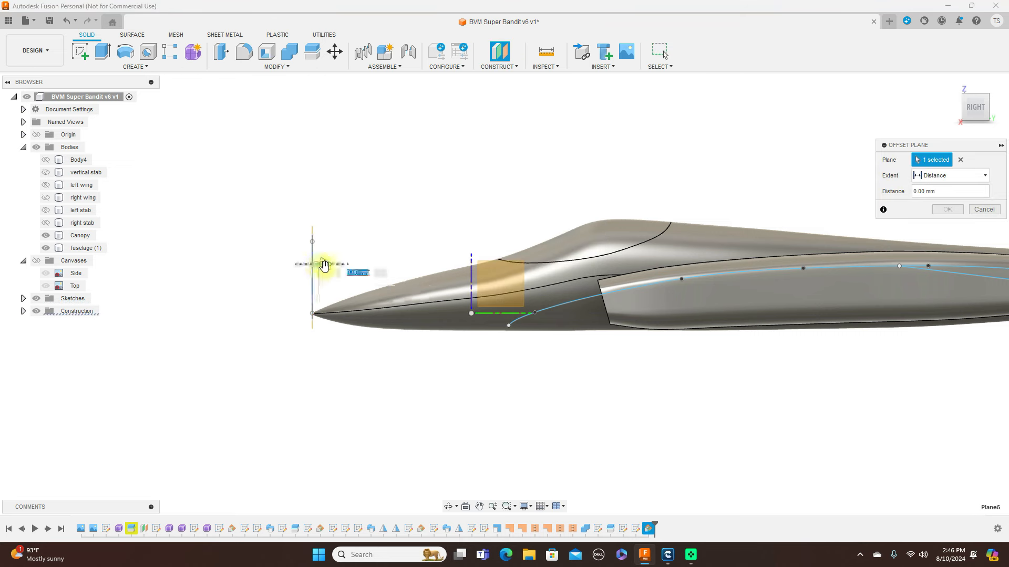
drag(397, 269, 444, 273)
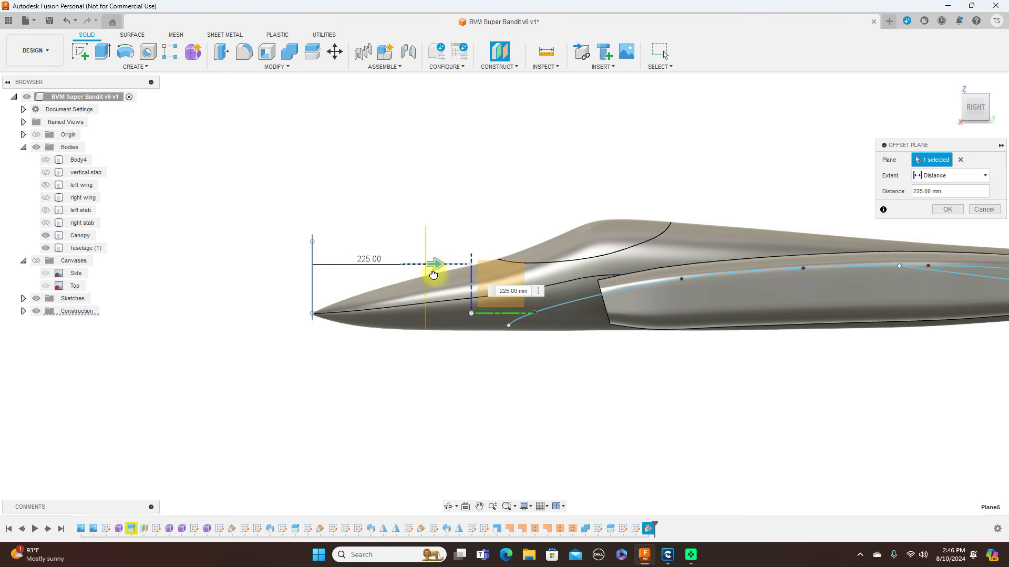
drag(433, 275, 421, 273)
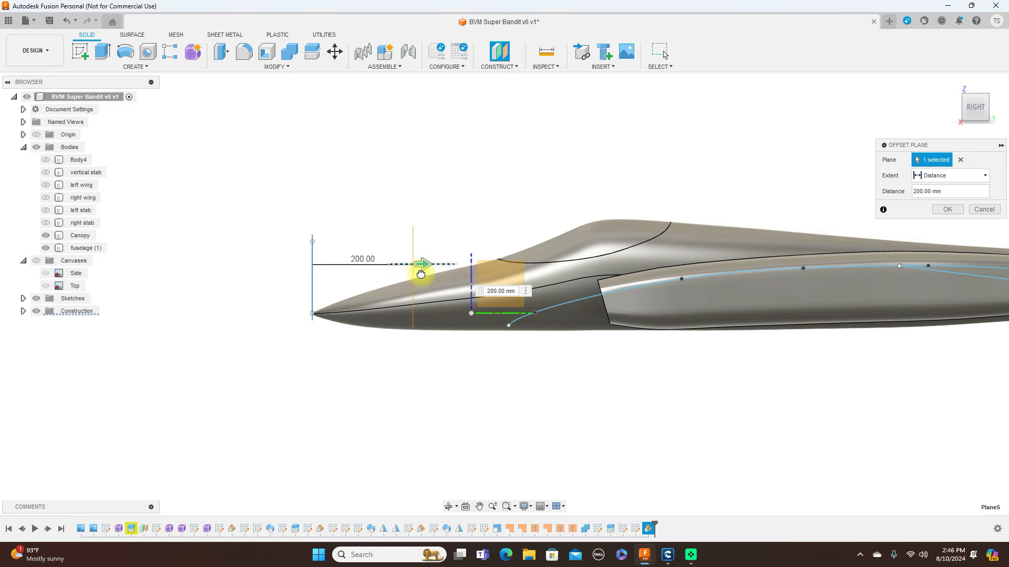
click(948, 211)
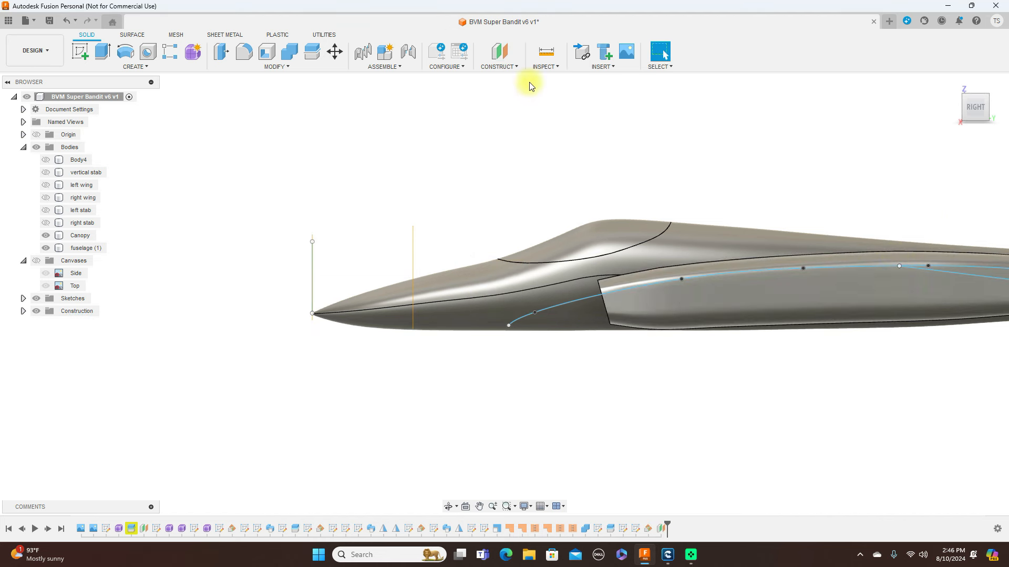
Step: Create a second offset construction plane 200 mm aft of the first offset plane, near the front of the canopy
click(517, 67)
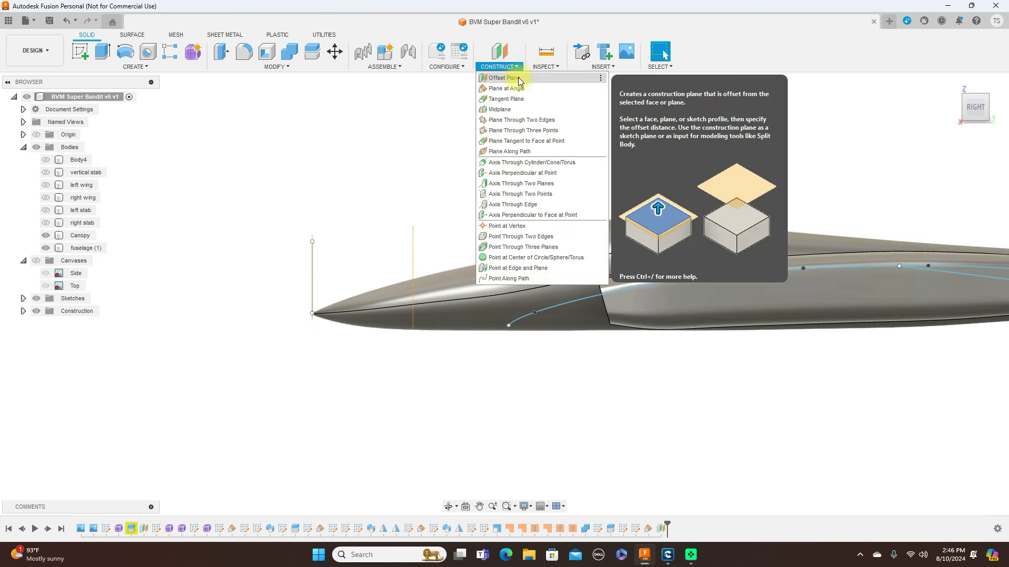
click(519, 78)
click(413, 250)
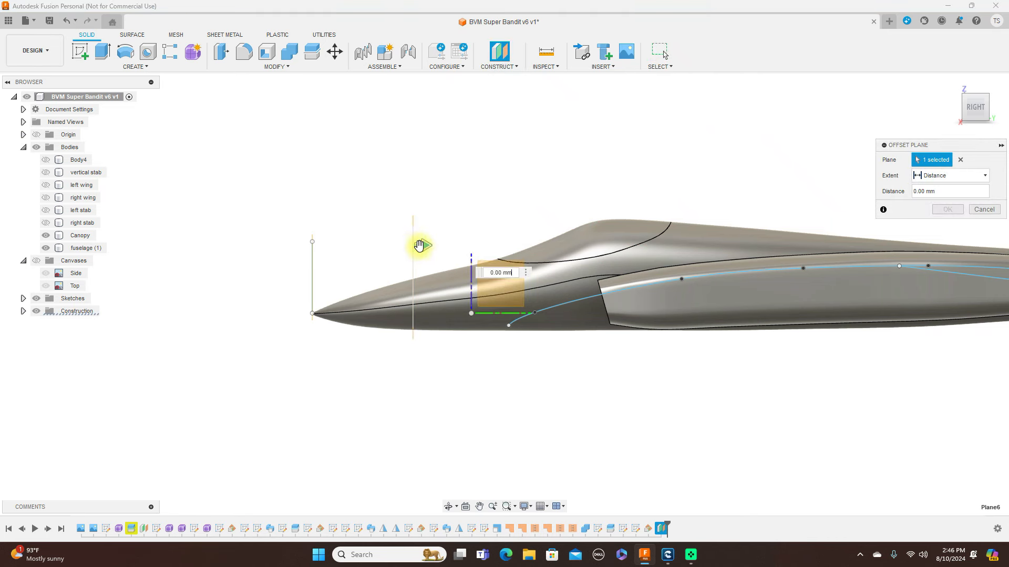
drag(419, 245, 523, 248)
click(947, 210)
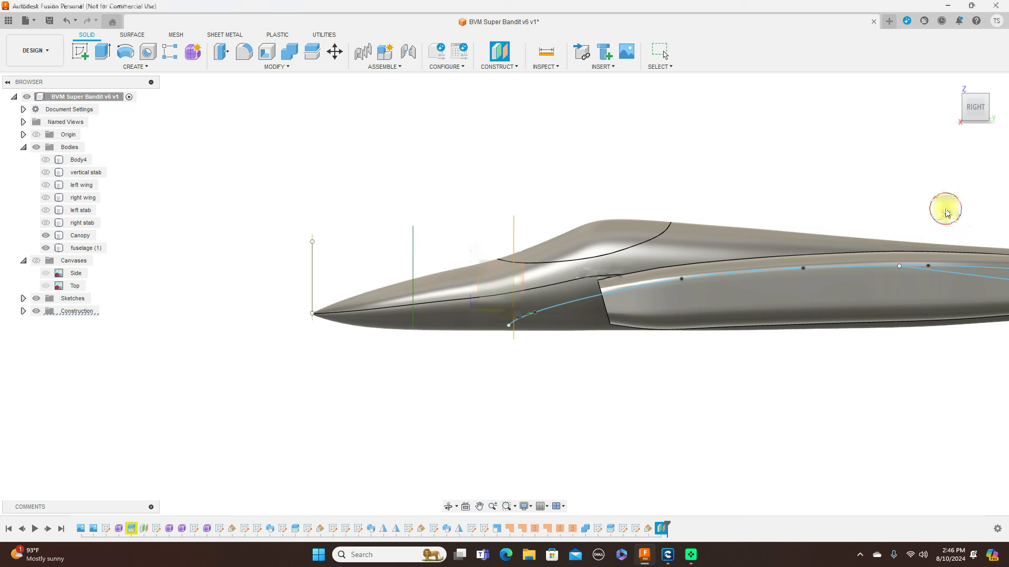
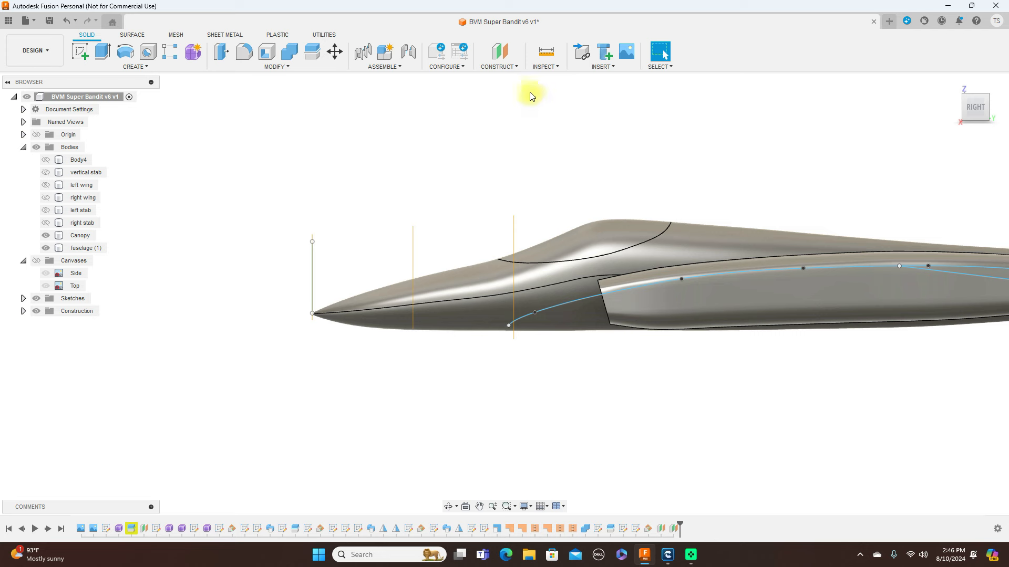
Step: Create a third construction plane offset 200 mm aft from the plane near the front of the canopy
click(520, 69)
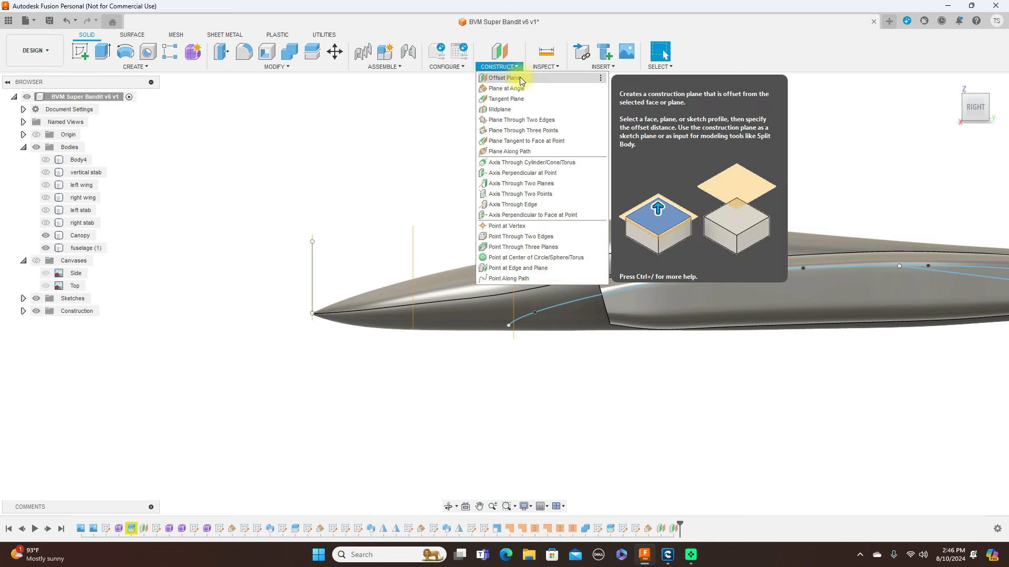
click(527, 79)
click(516, 229)
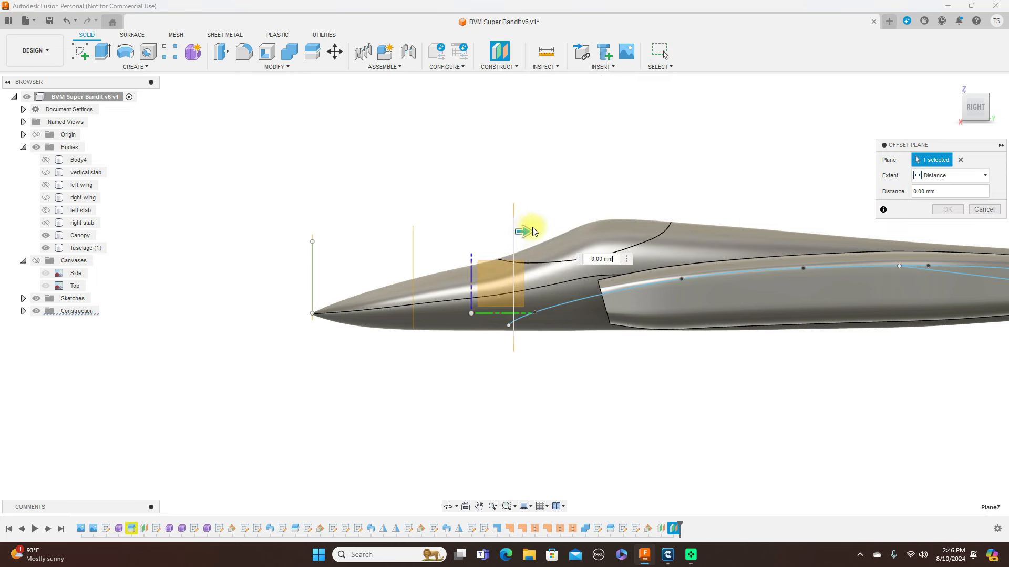
drag(525, 232, 622, 232)
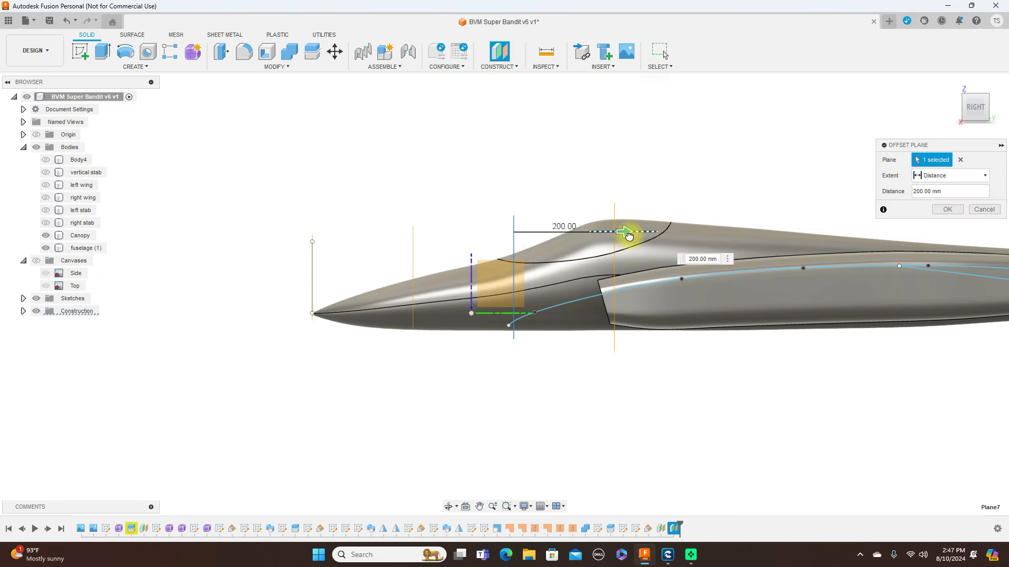
click(951, 210)
Step: Create a fourth construction plane offset 200 mm aft from the plane that crosses the canopy
scroll(594, 165, down, 2)
middle_drag(767, 162, 654, 165)
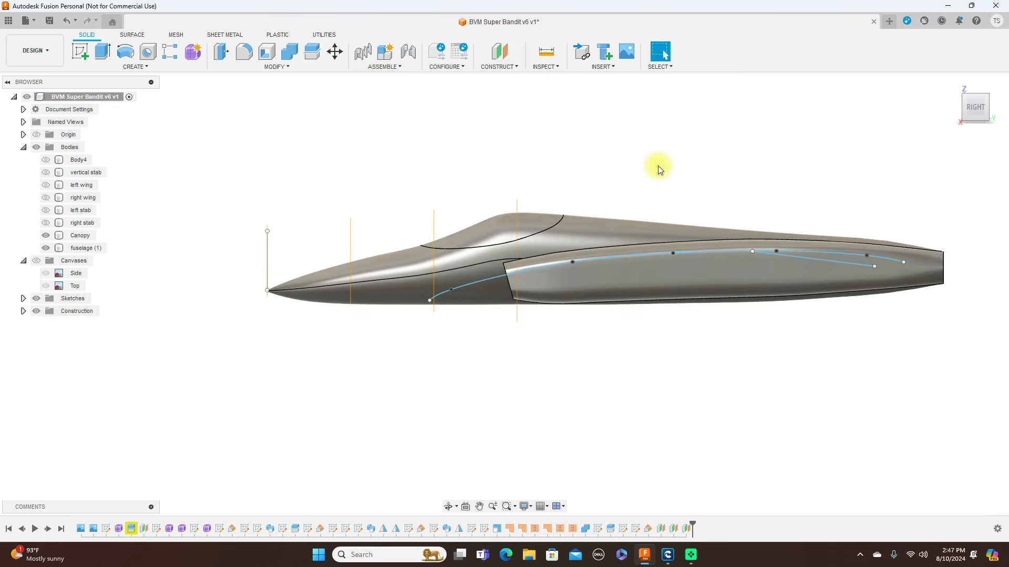
click(513, 69)
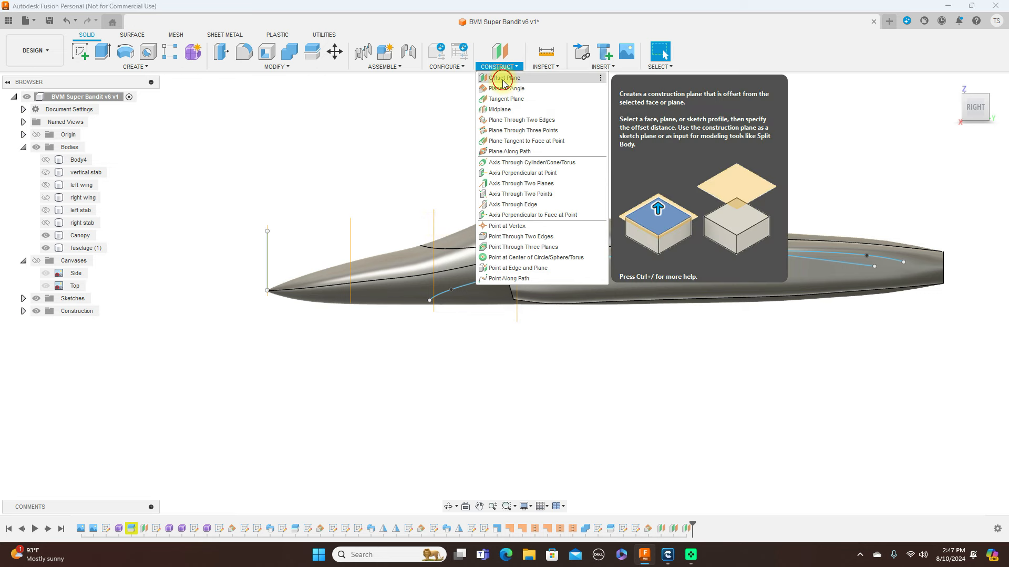
click(496, 77)
click(518, 226)
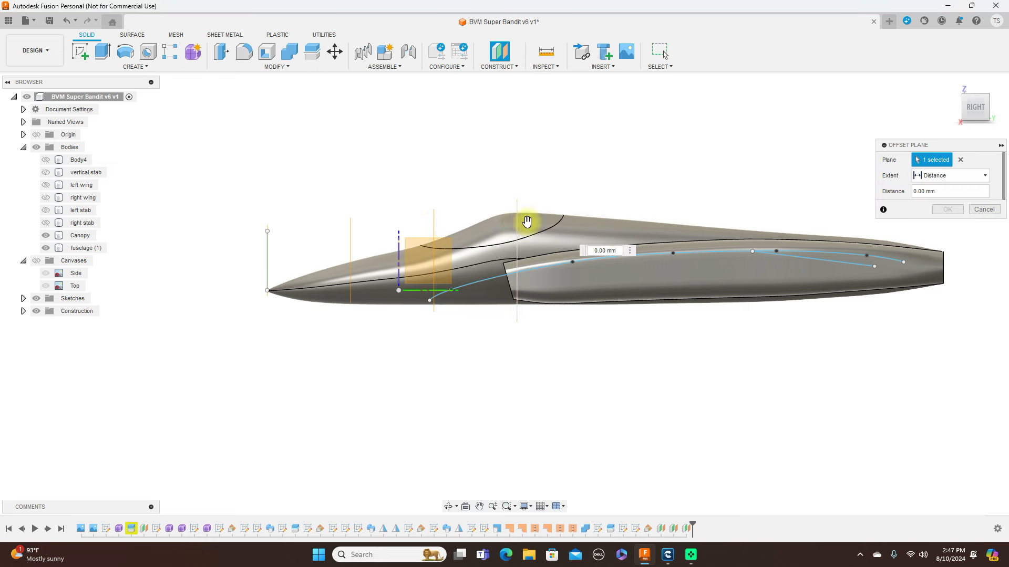
drag(531, 224, 617, 225)
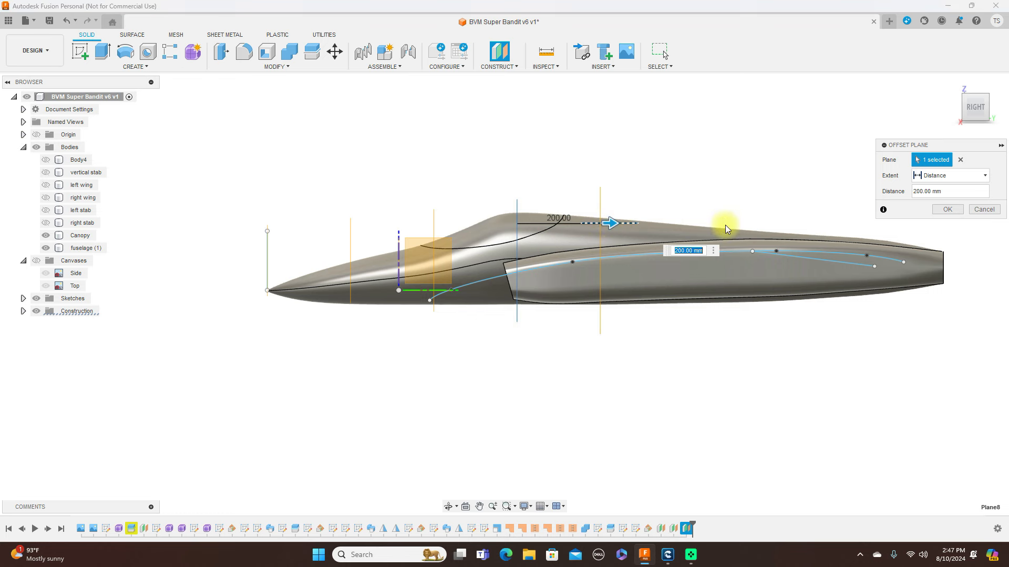
click(947, 209)
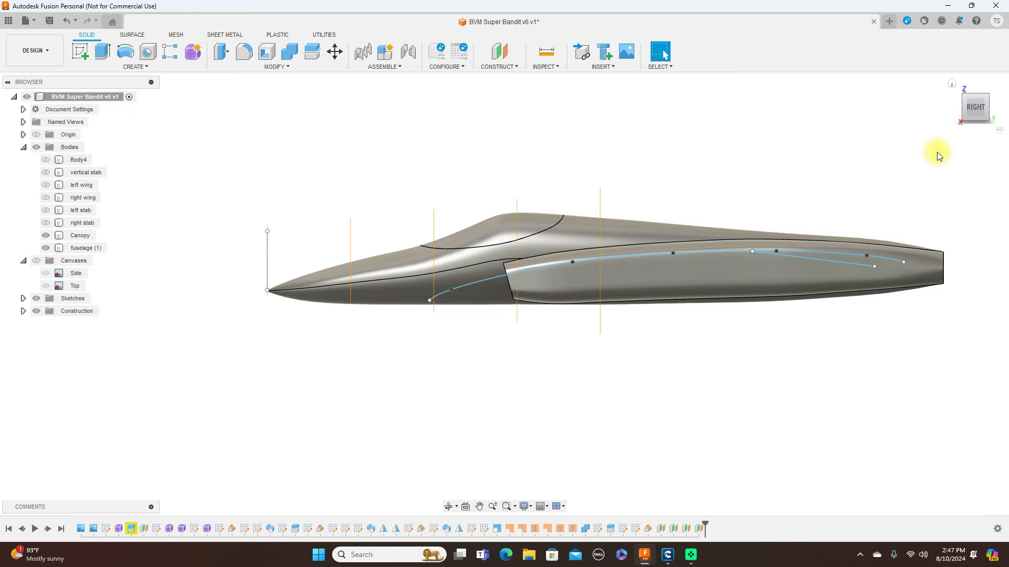
Step: Split the fuselage body with the first offset plane behind the nose tip
click(545, 252)
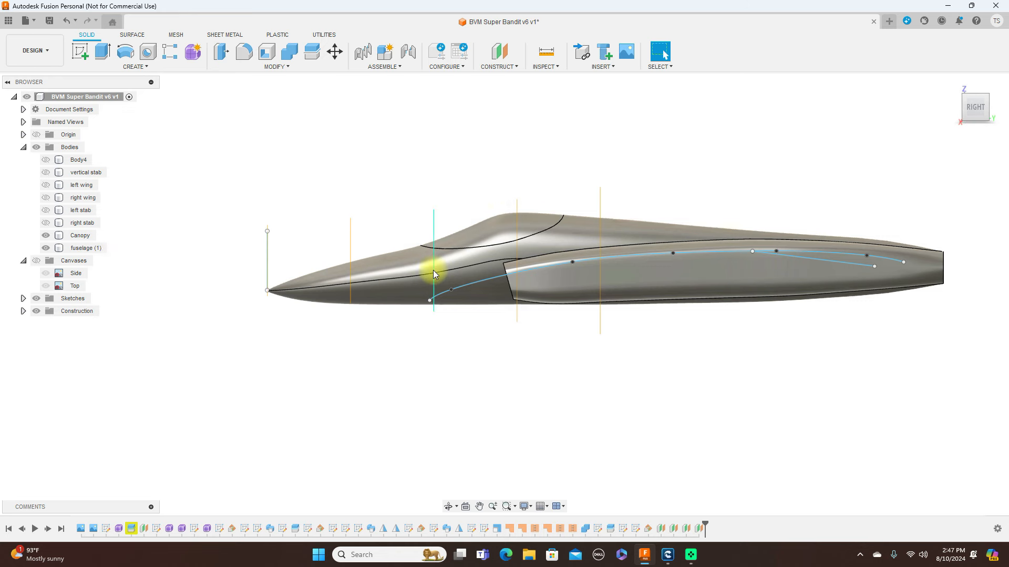
click(342, 116)
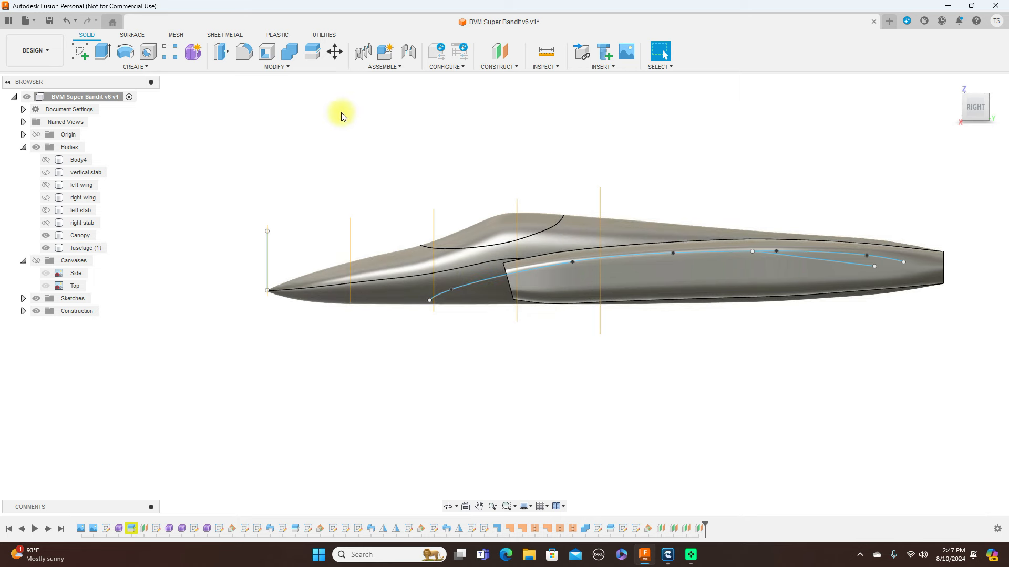
click(311, 51)
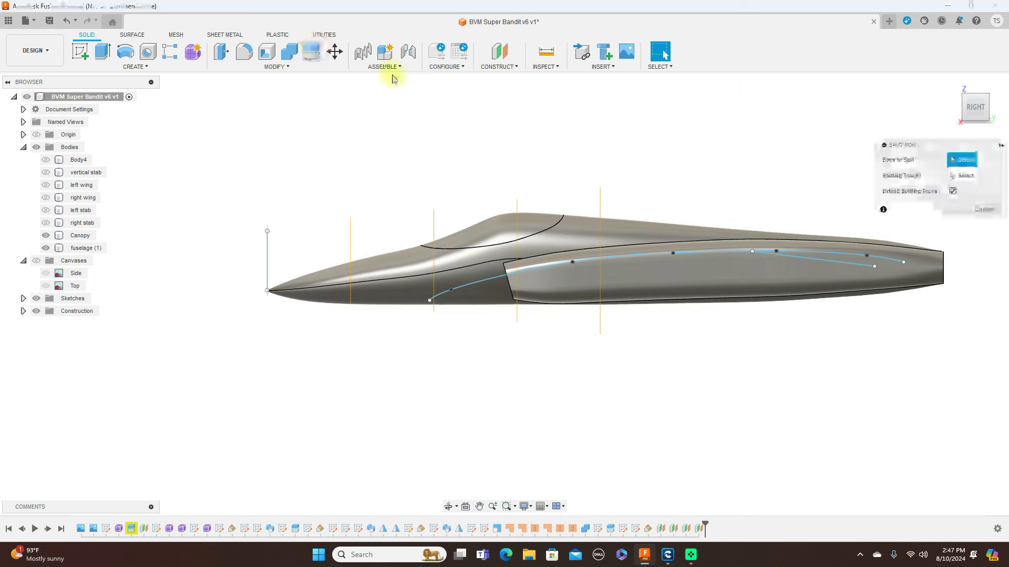
click(450, 266)
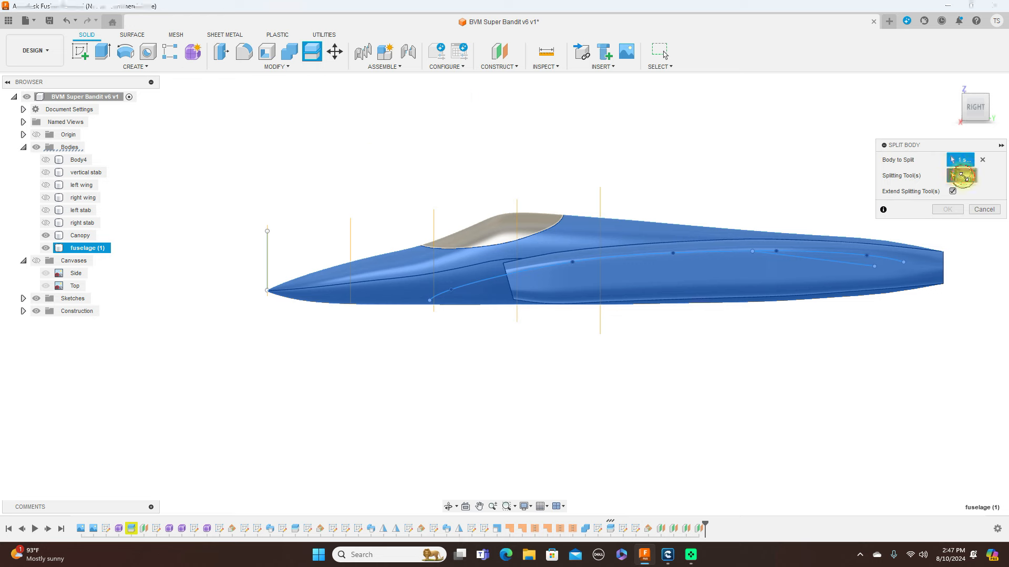
click(351, 233)
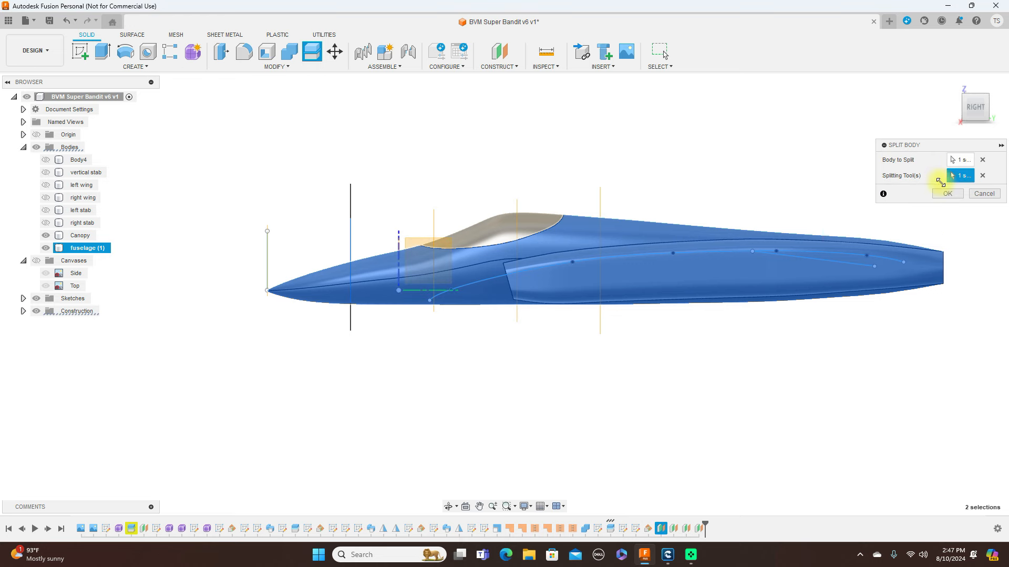
click(947, 193)
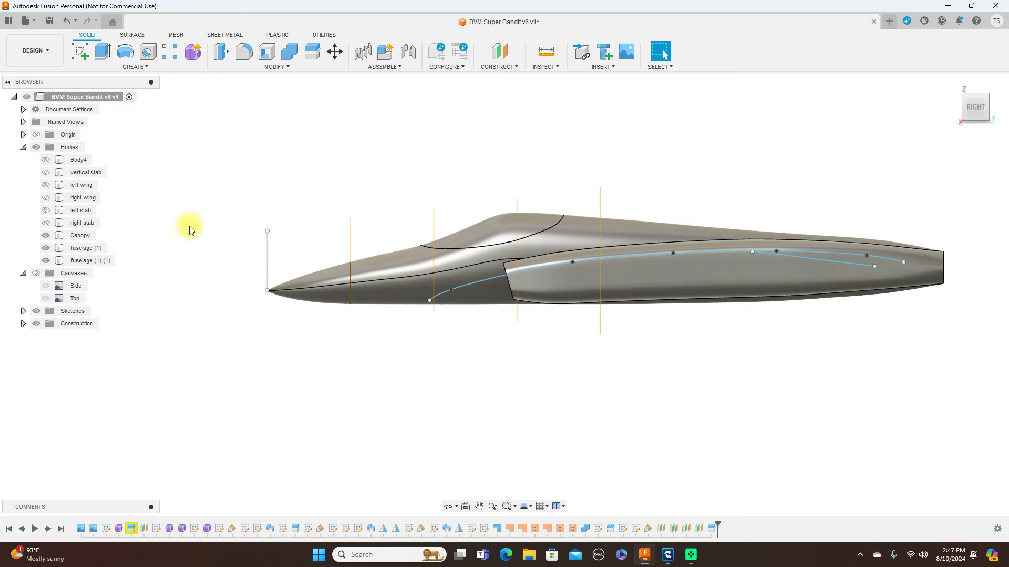
Step: Hide the rear fuselage body and rename the remaining front section as Nose
click(46, 261)
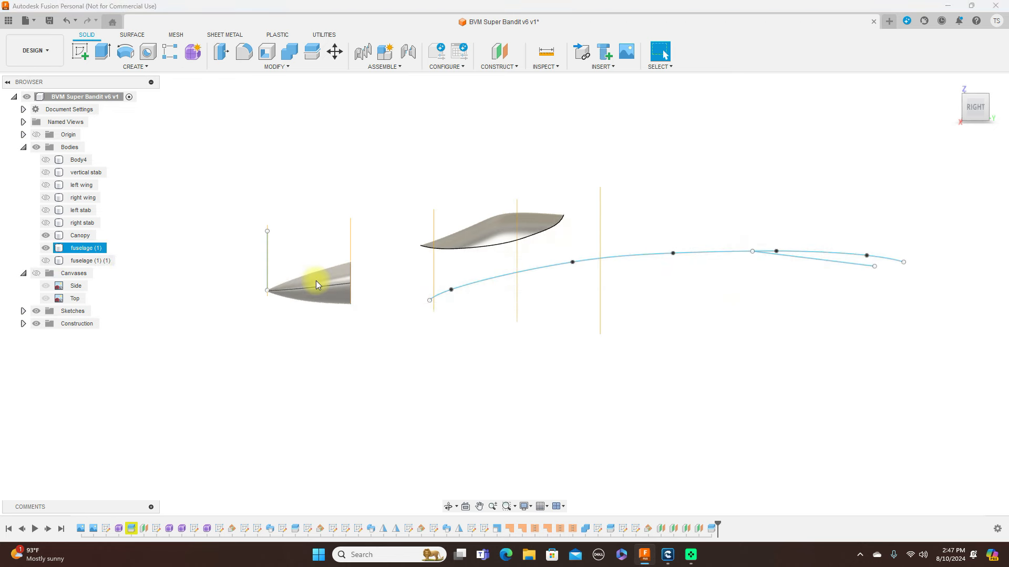
click(83, 251)
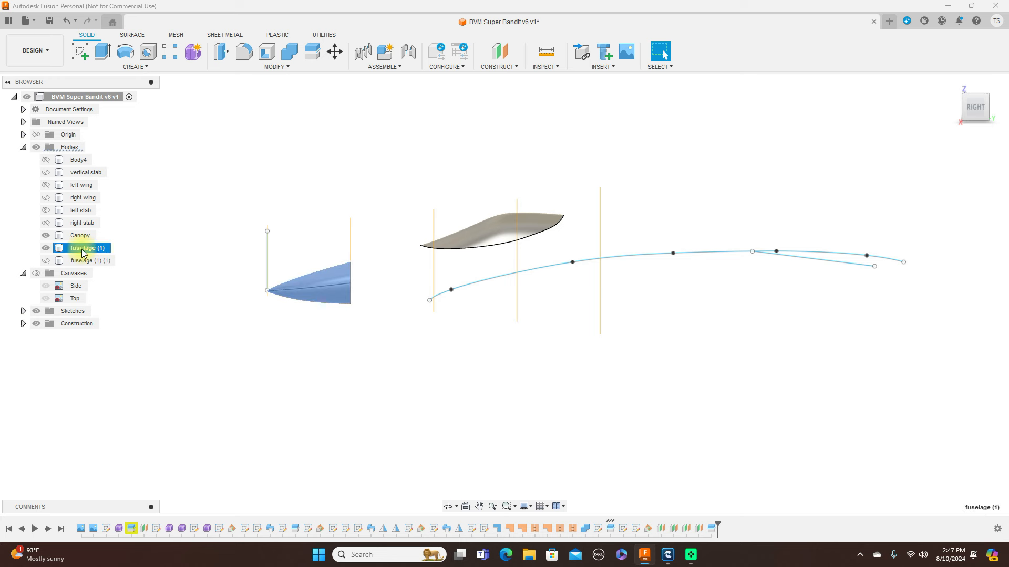
click(83, 250)
key(BackSpace)
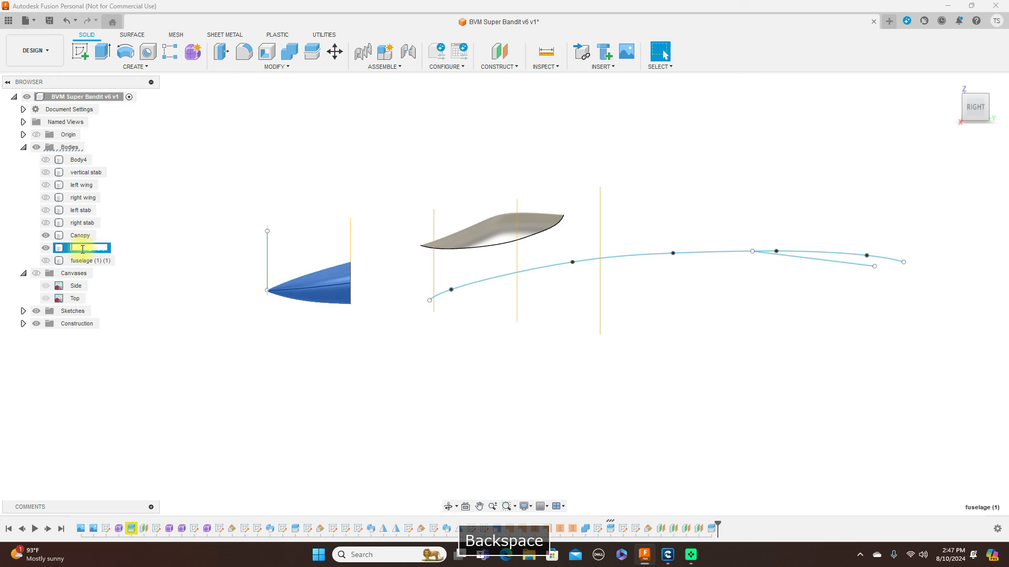
text(Nose)
key(Return)
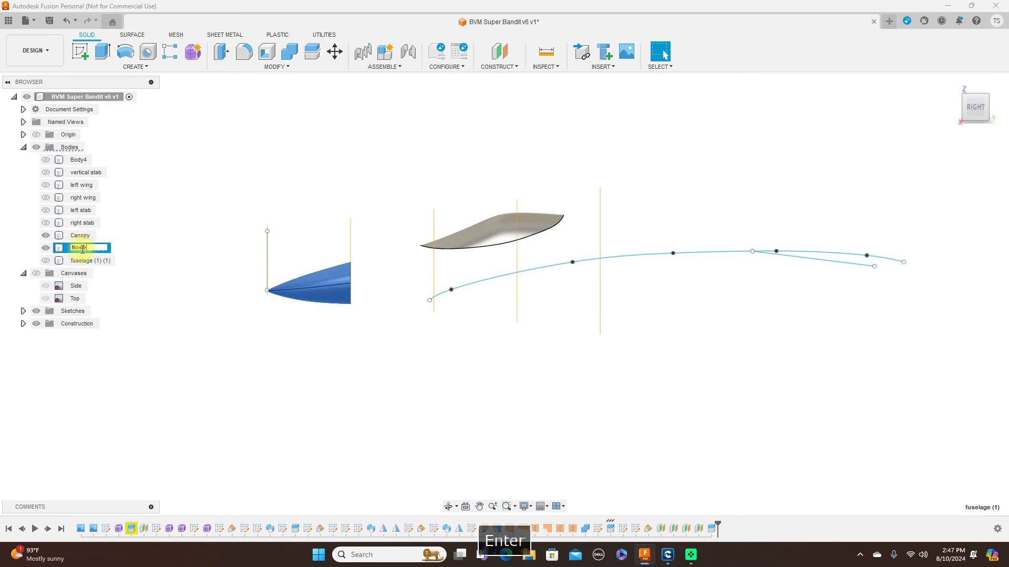
click(279, 124)
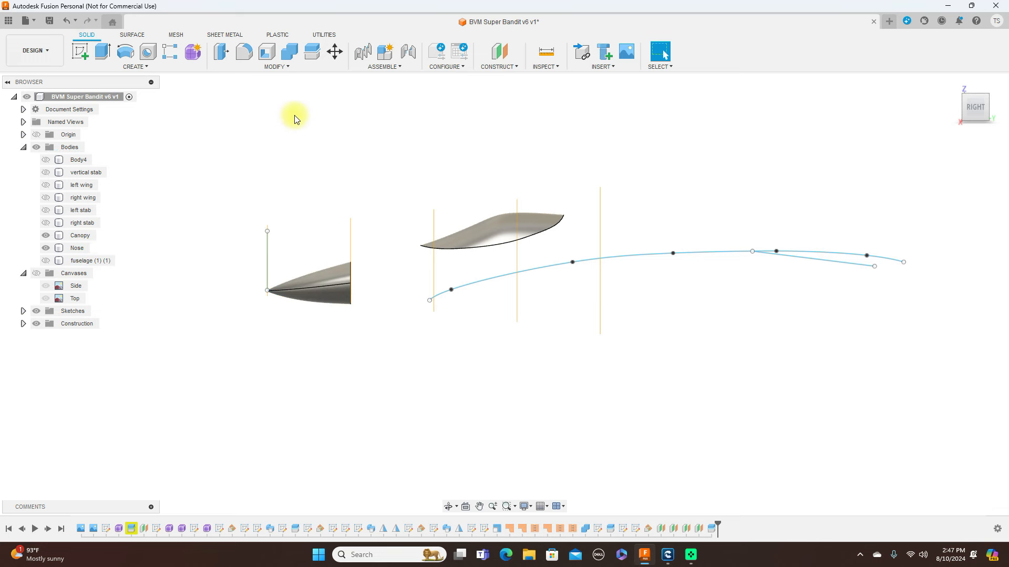
Step: Hide the construction planes and the Canopy body
click(36, 324)
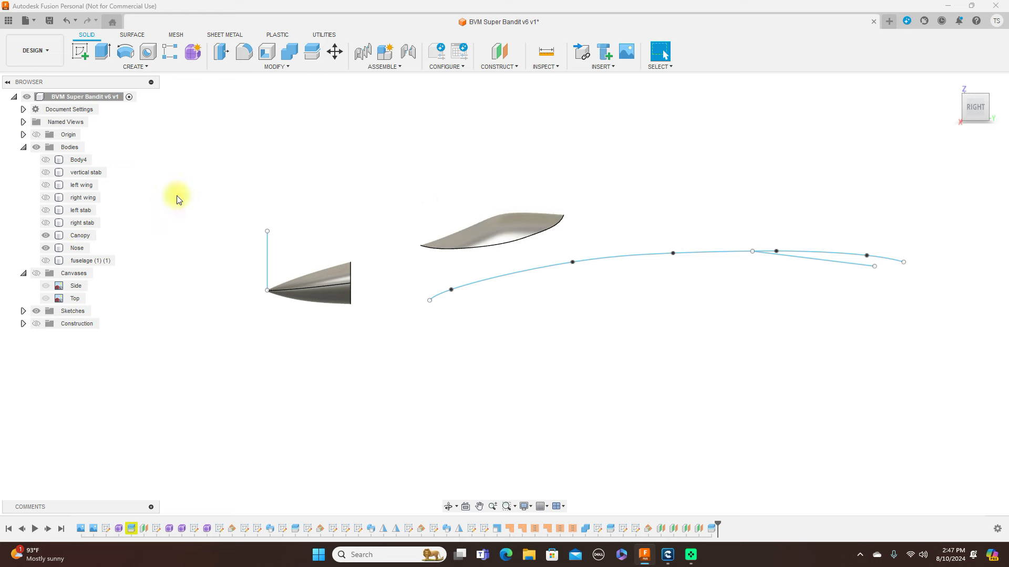
click(59, 238)
click(46, 235)
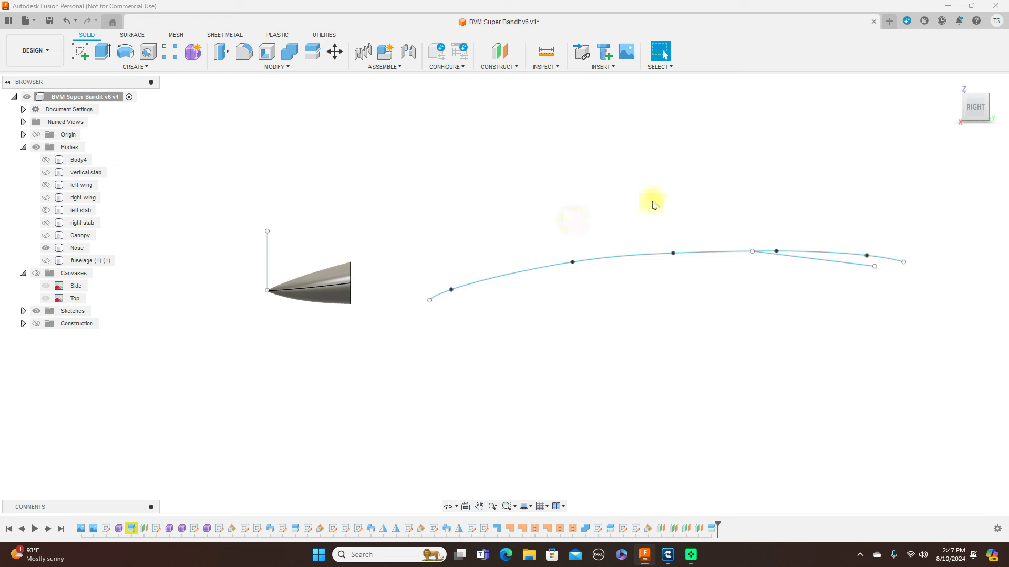
Step: Delete the long fit point spline that runs along the fuselage side
drag(990, 109, 894, 101)
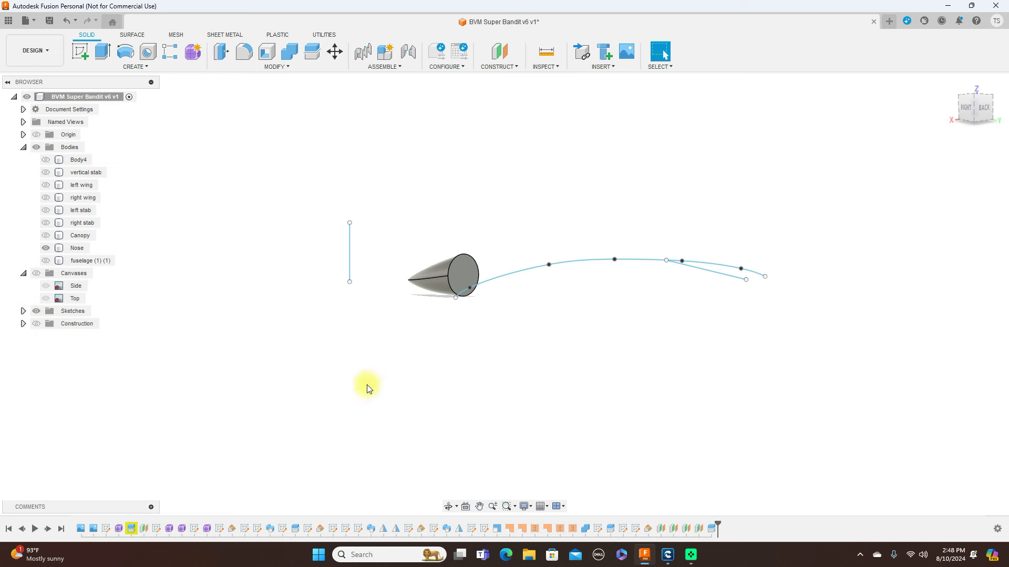
click(967, 107)
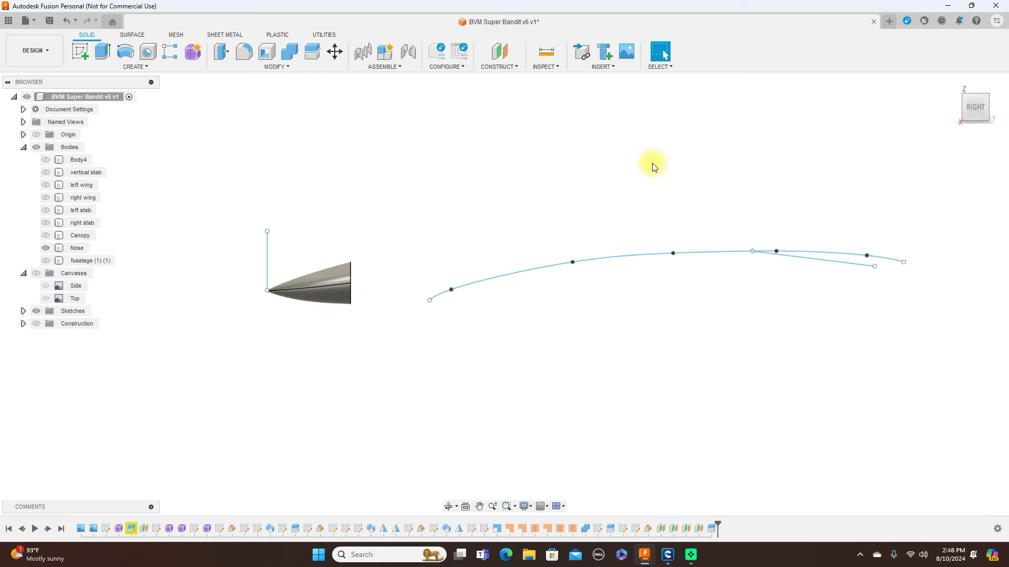
click(640, 256)
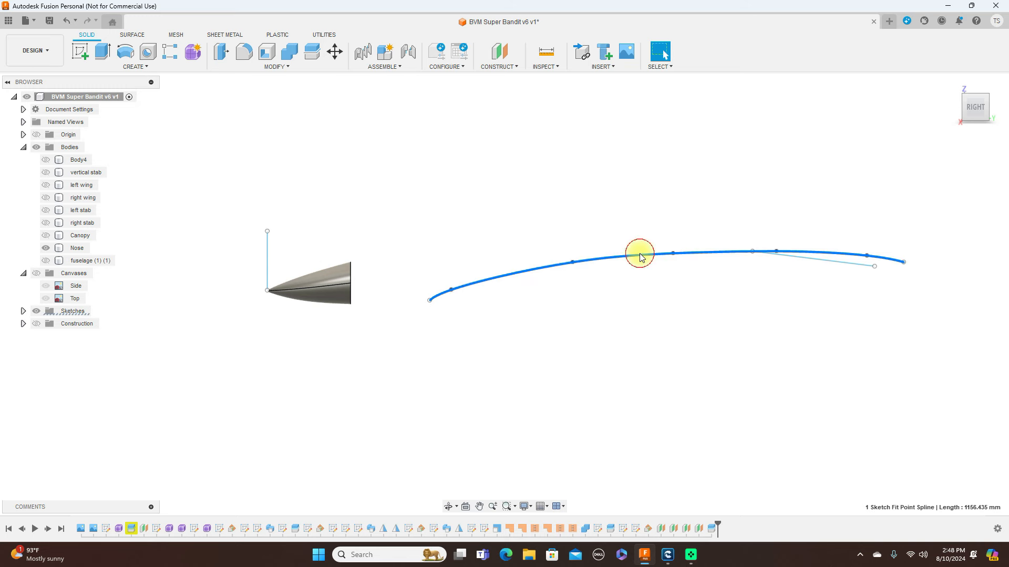
key(Delete)
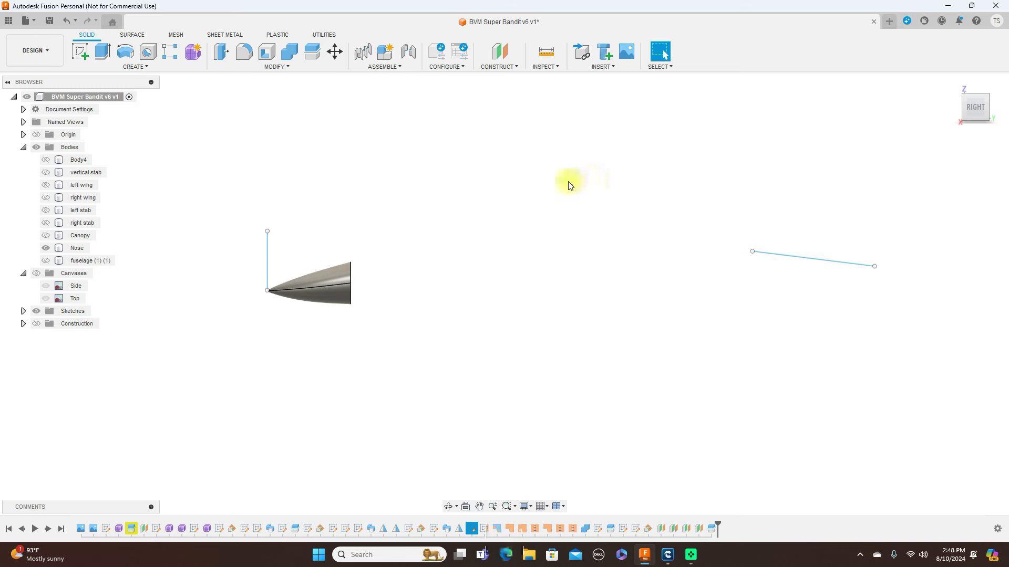
mouse_move(500, 231)
middle_down()
mouse_move(432, 261)
mouse_move(792, 210)
middle_up()
click(982, 111)
drag(988, 109, 440, 87)
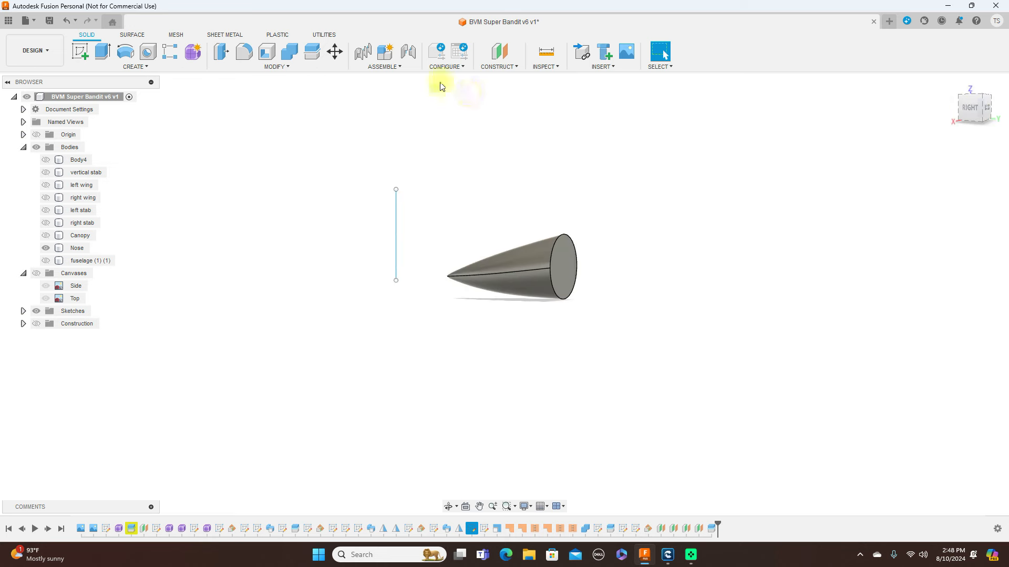
click(266, 51)
click(561, 271)
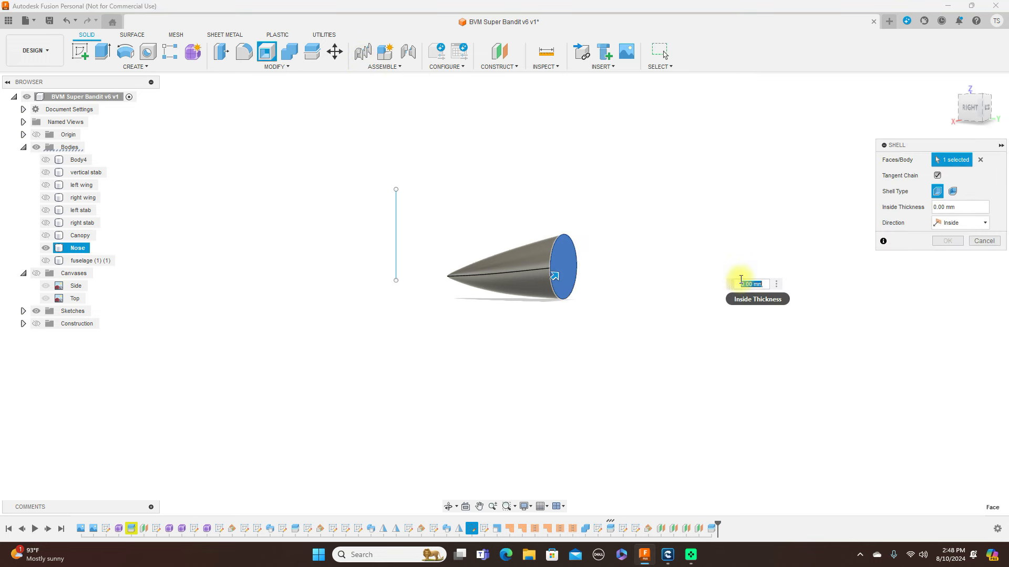
text(1)
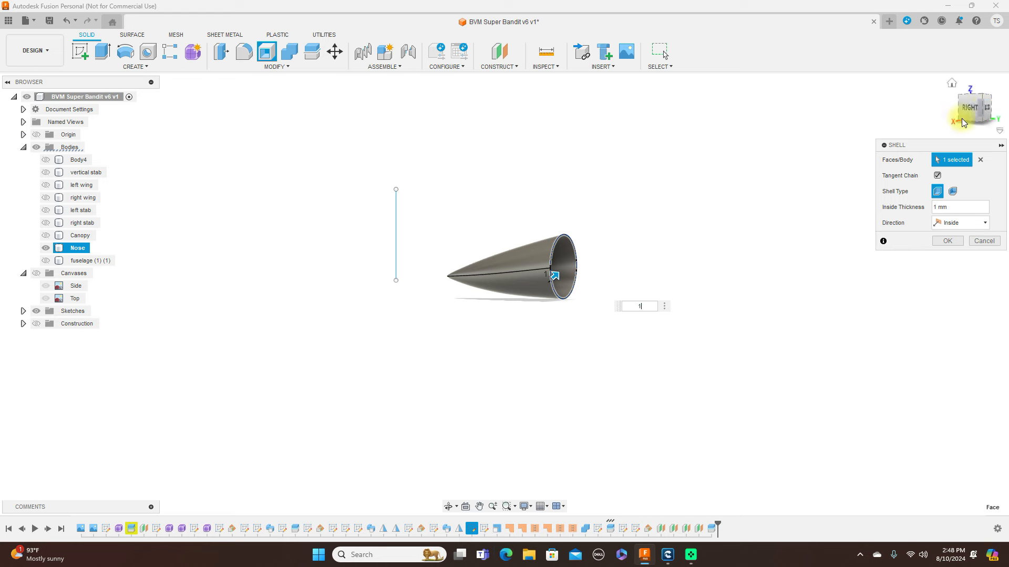
mouse_move(979, 112)
mouse_down()
mouse_move(821, 125)
mouse_move(900, 120)
mouse_move(903, 133)
mouse_move(902, 117)
mouse_up()
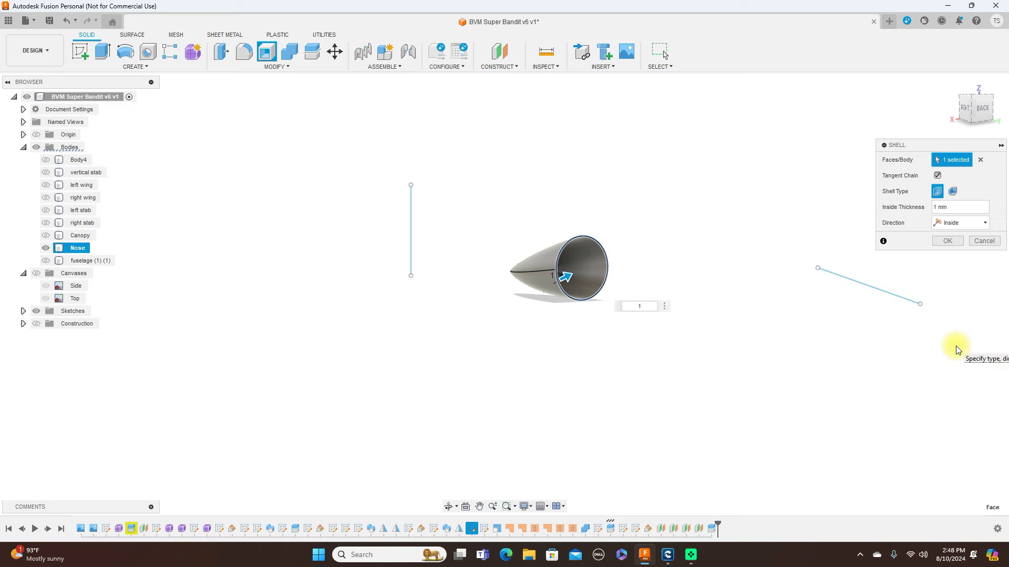
click(983, 241)
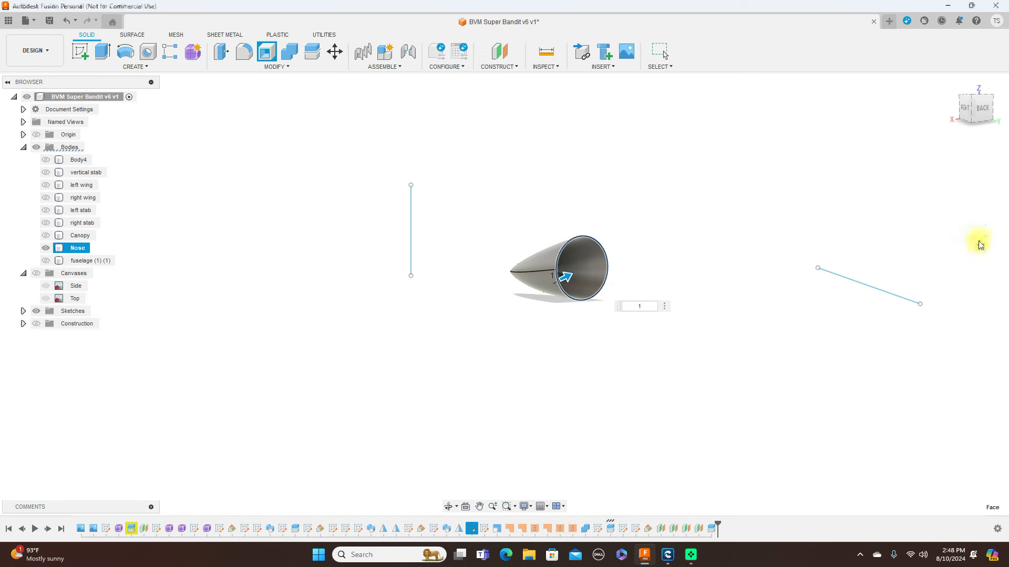
click(267, 51)
click(541, 271)
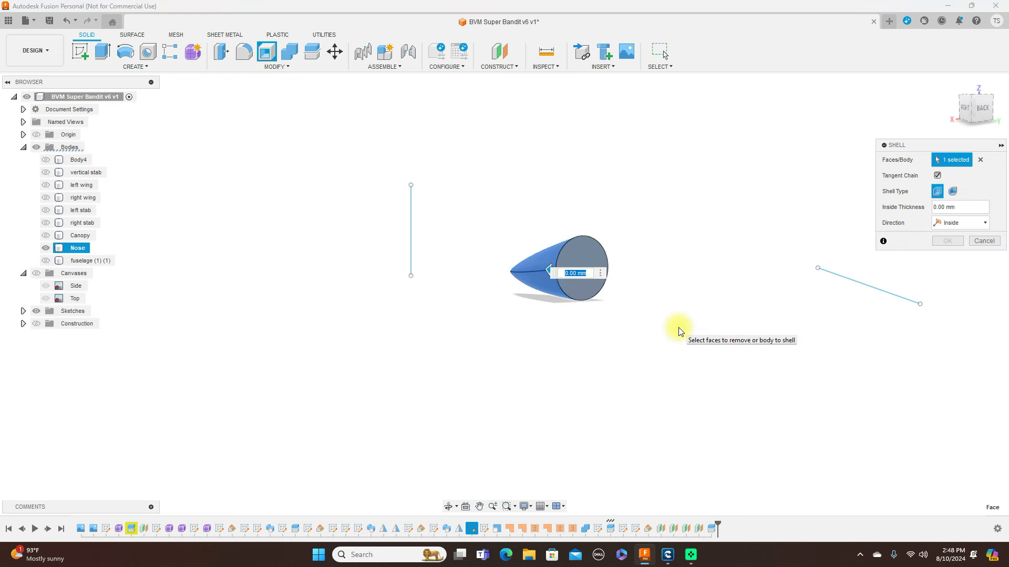
text(-1)
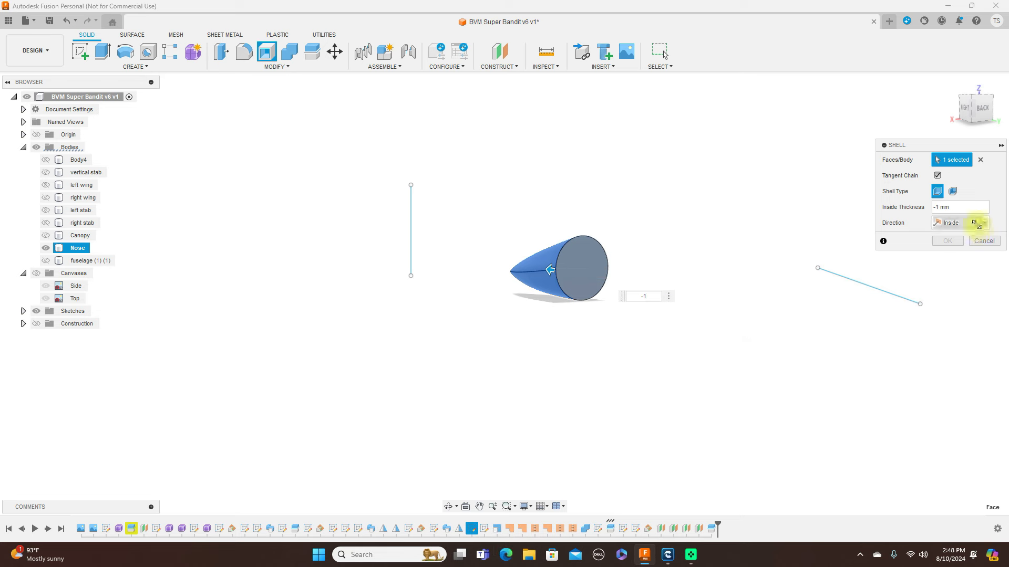
click(984, 241)
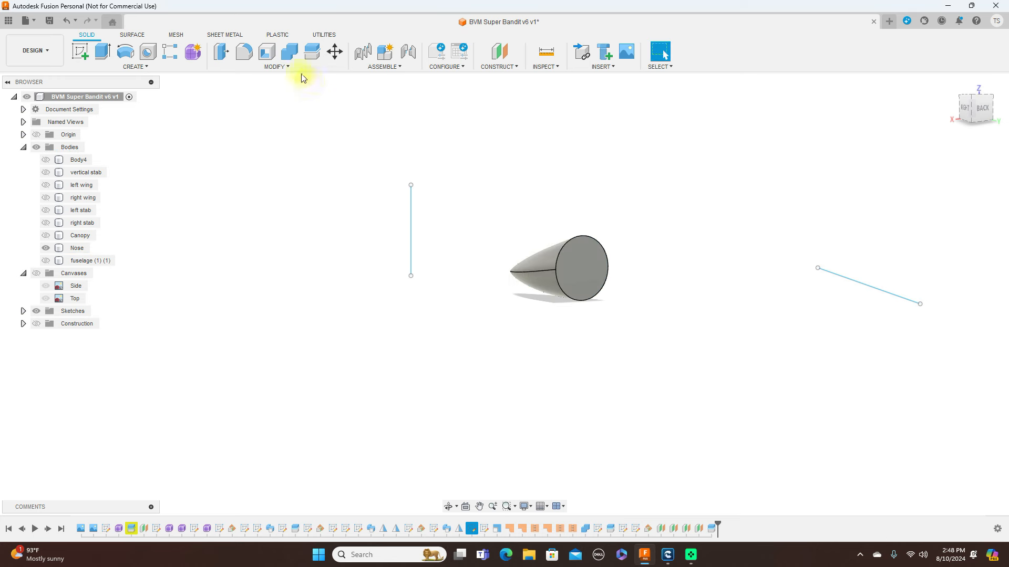
Step: Shell the Nose body with a 1 mm inside thickness, removing its flat rear face
click(266, 55)
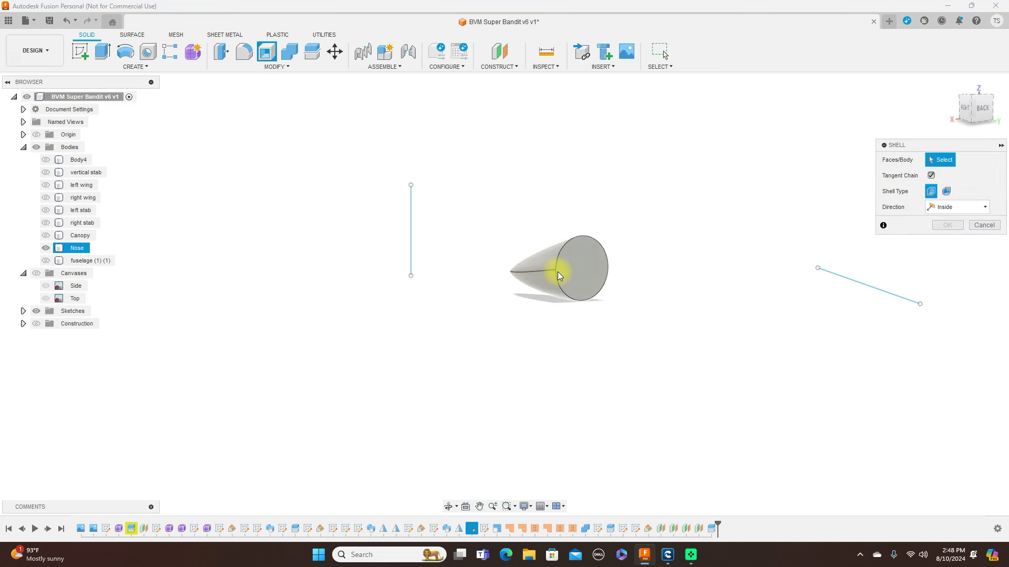
click(561, 287)
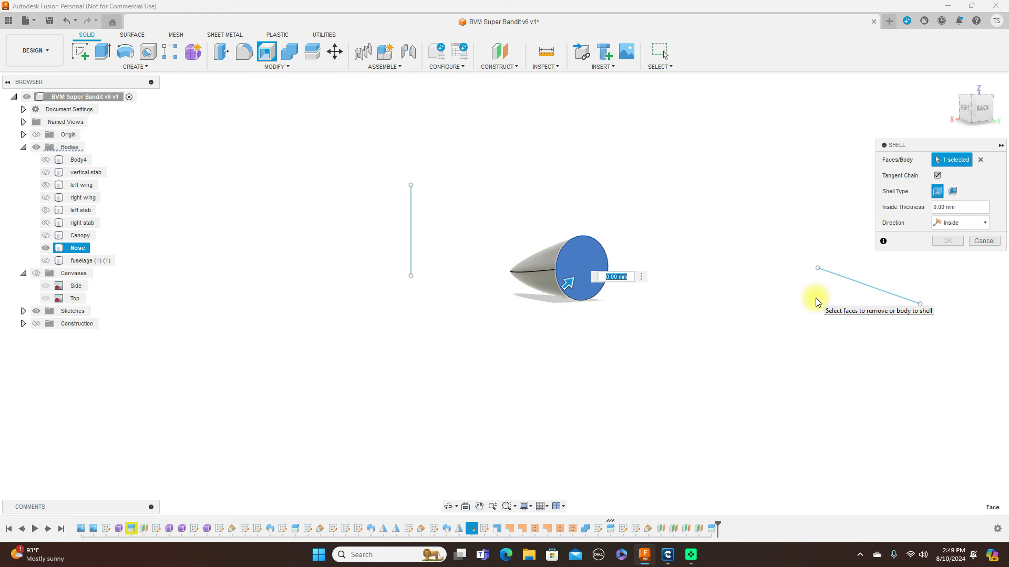
text(1)
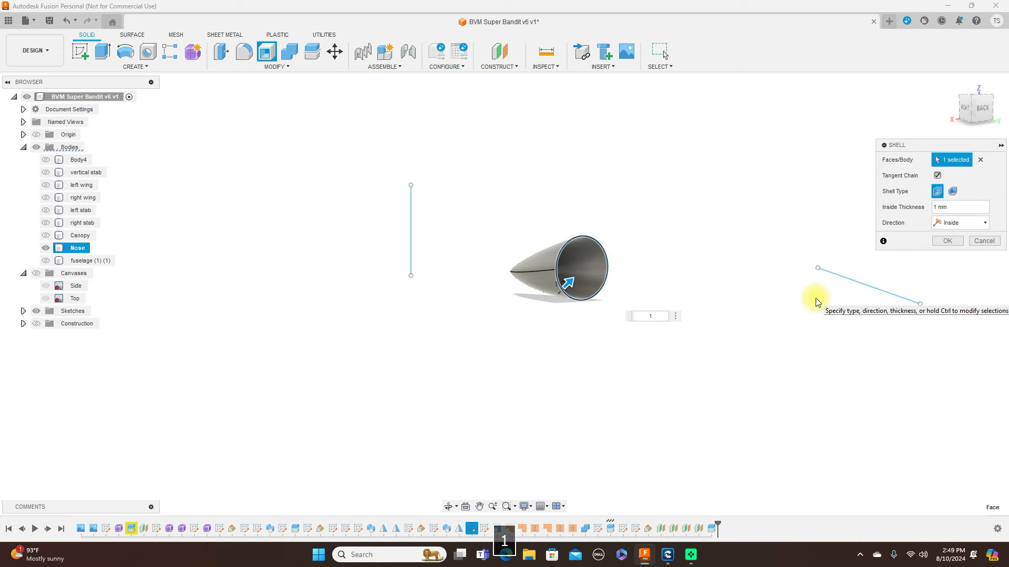
click(946, 241)
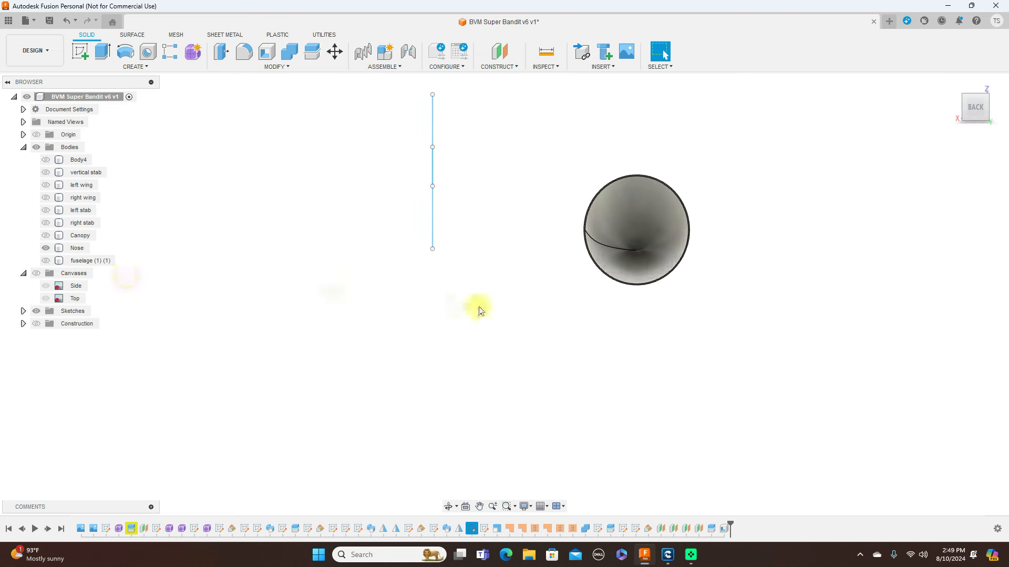
Step: Turn the construction planes back on, leaving only Plane6 at the nose's rear end visible
scroll(488, 299, up, 3)
middle_drag(489, 292, 453, 332)
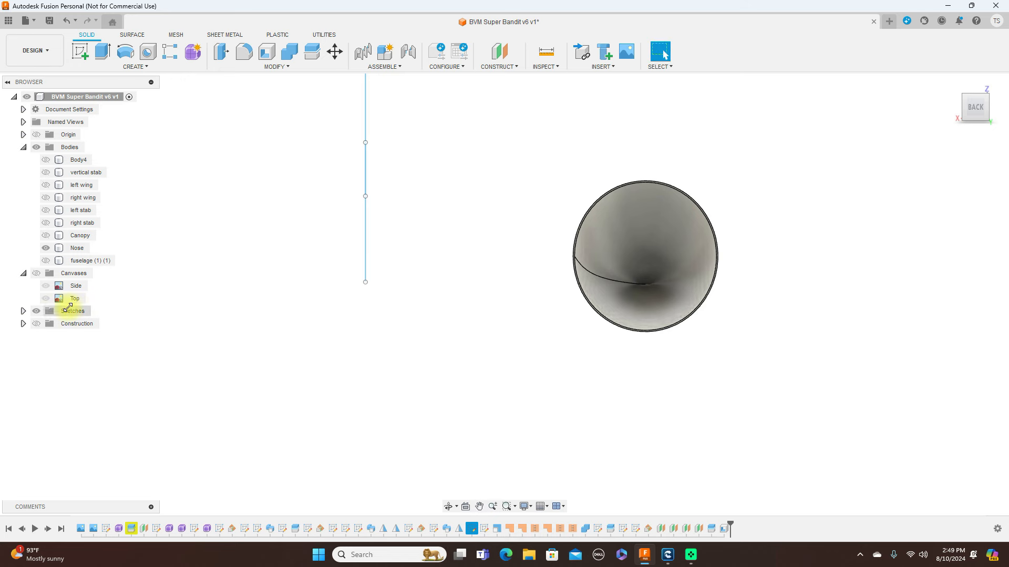
click(36, 324)
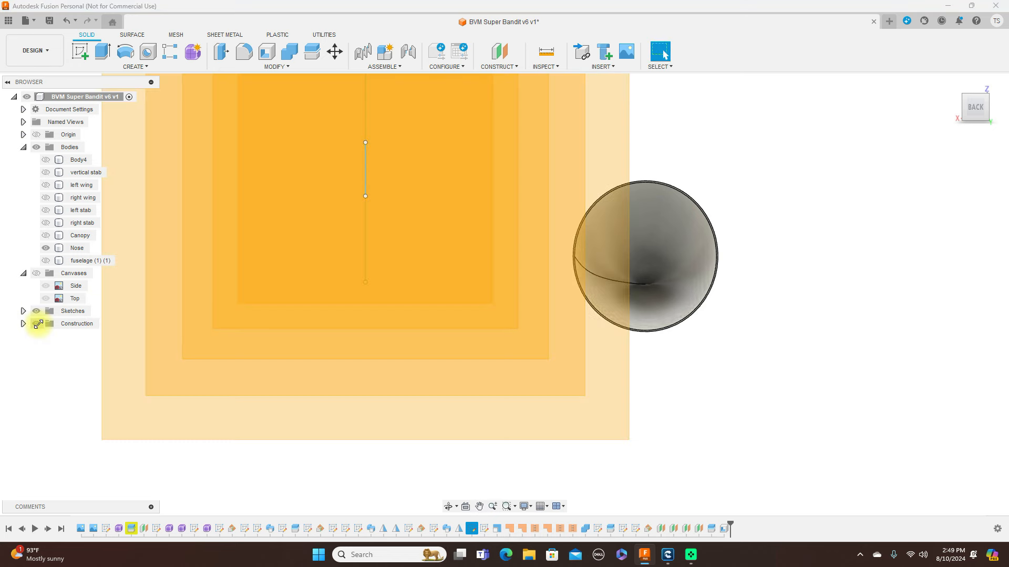
click(23, 324)
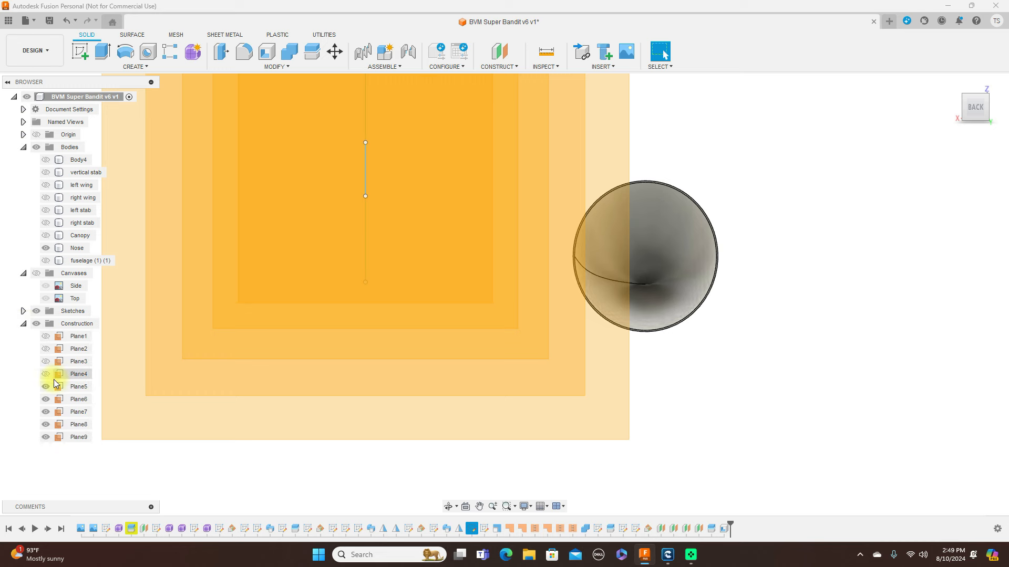
click(46, 432)
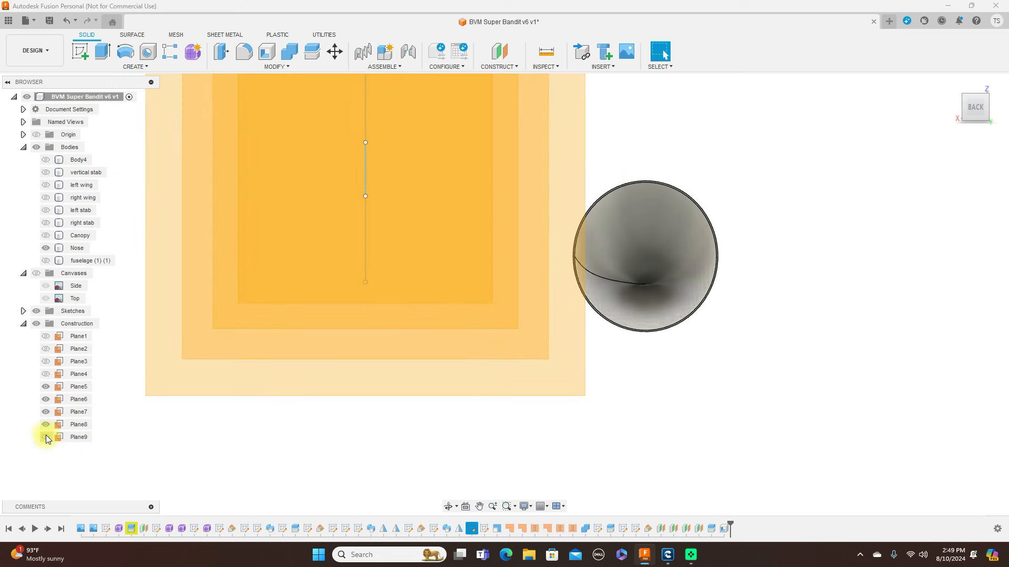
click(46, 426)
click(46, 412)
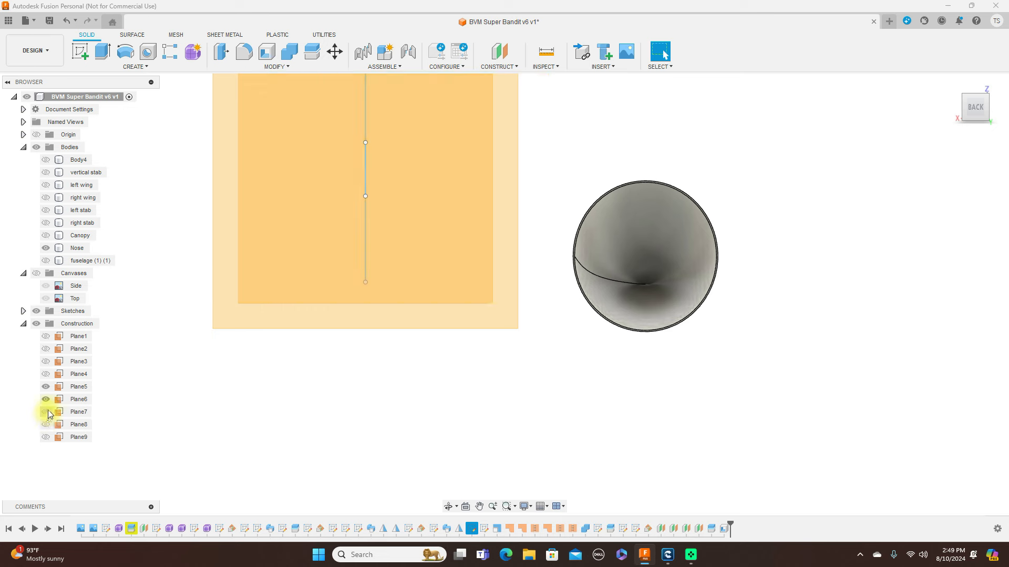
click(46, 399)
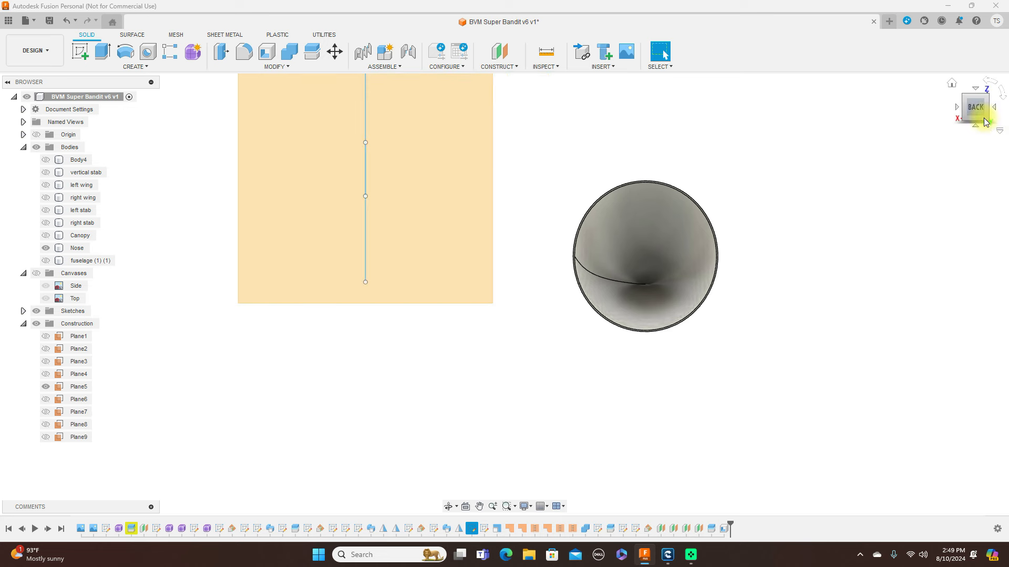
click(958, 106)
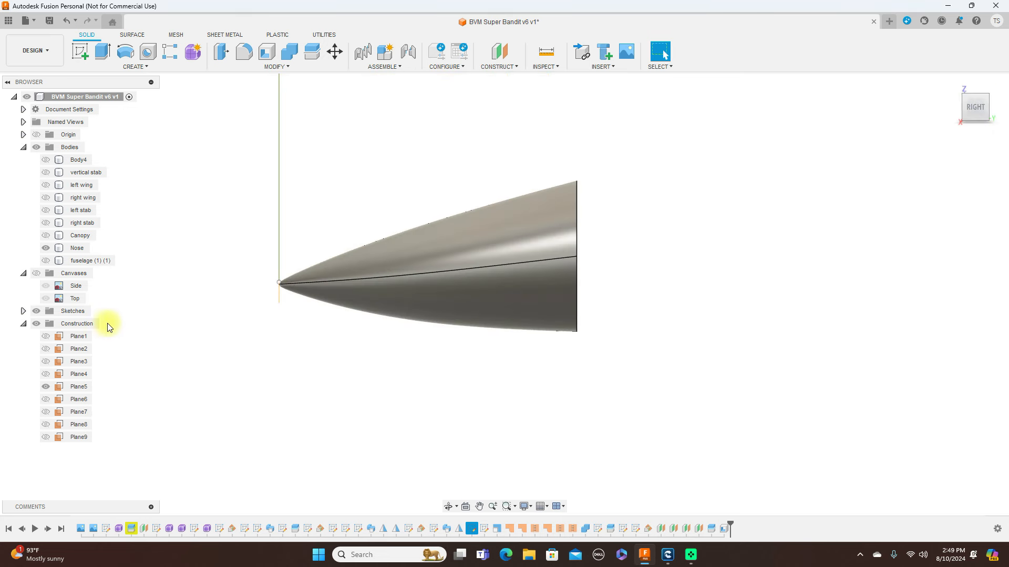
click(45, 387)
click(46, 400)
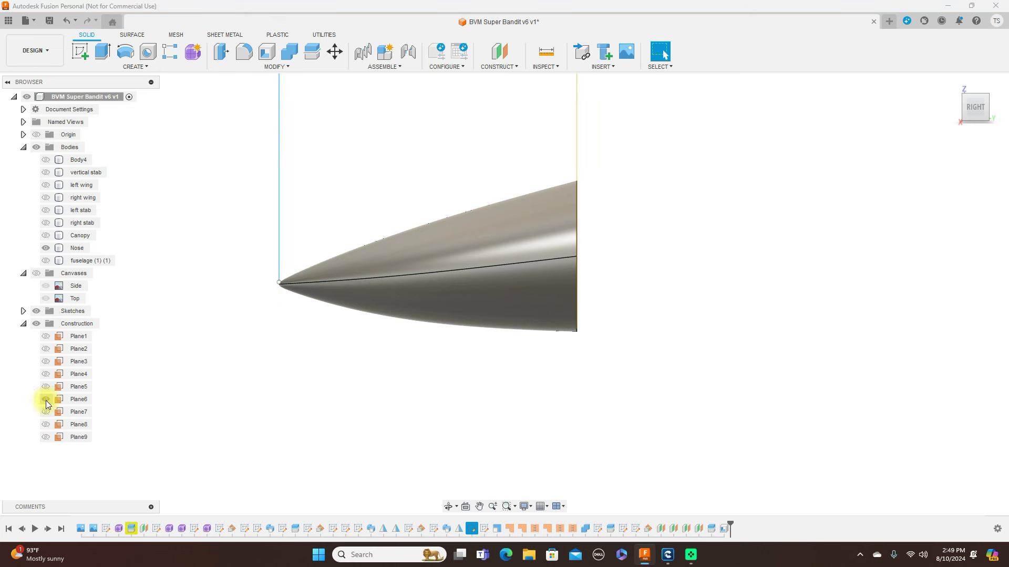
Step: Start a new sketch on Plane6 at the nose's open rear end
scroll(704, 243, down, 2)
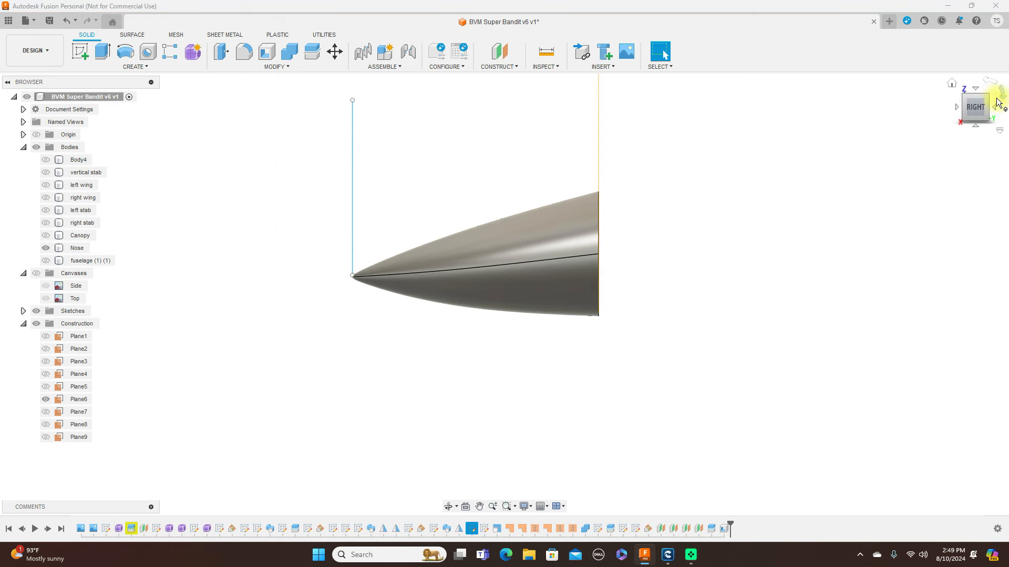
click(997, 112)
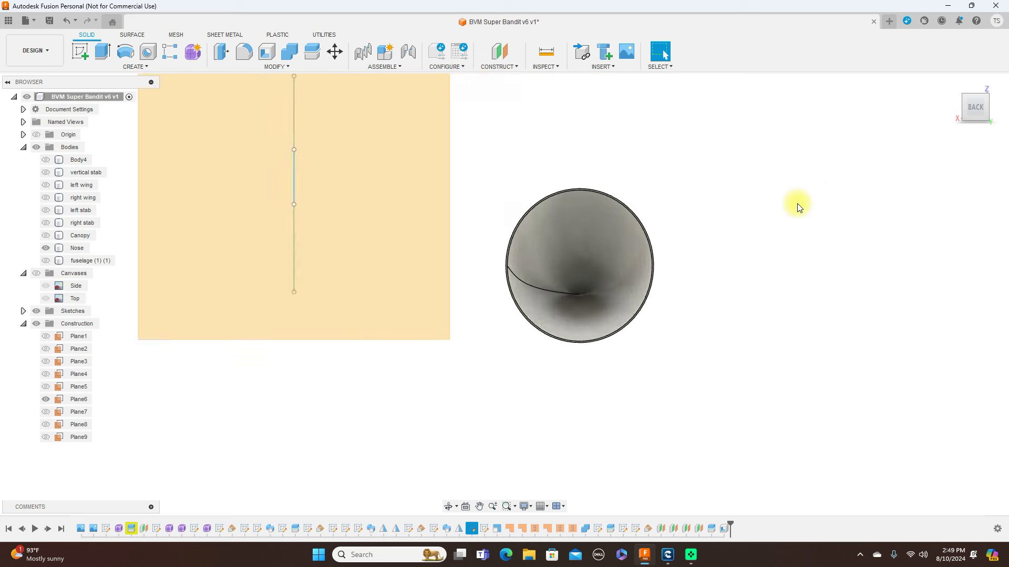
drag(797, 203, 809, 306)
click(360, 269)
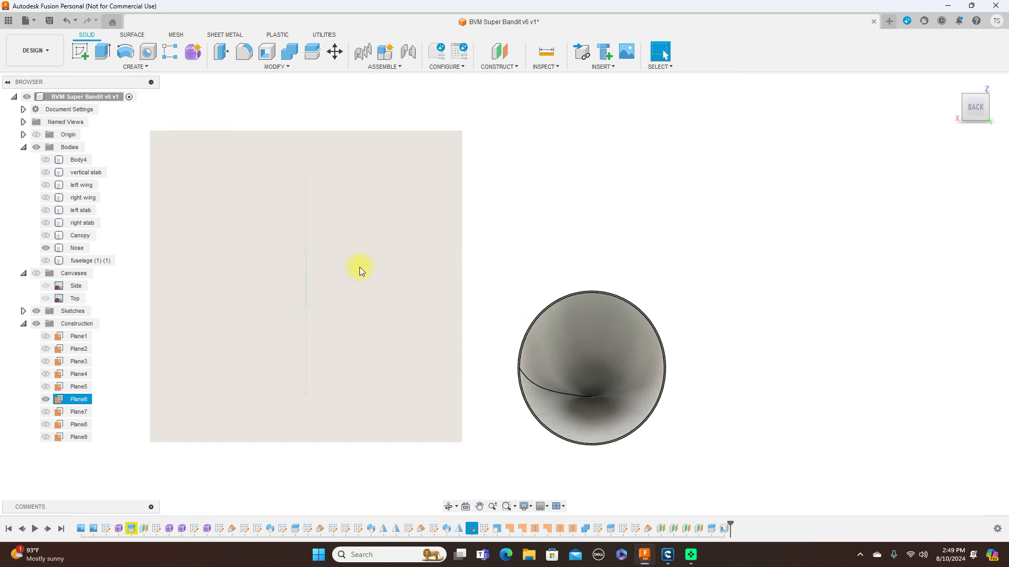
click(80, 51)
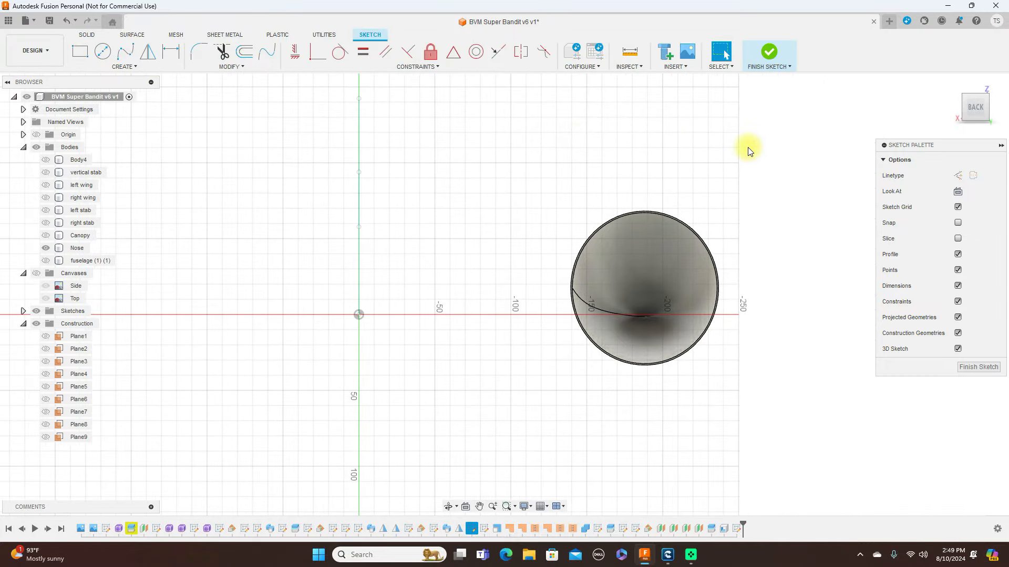
Step: Project the thin rear rim face of the nose into the sketch with the projection link kept on
scroll(749, 153, up, 5)
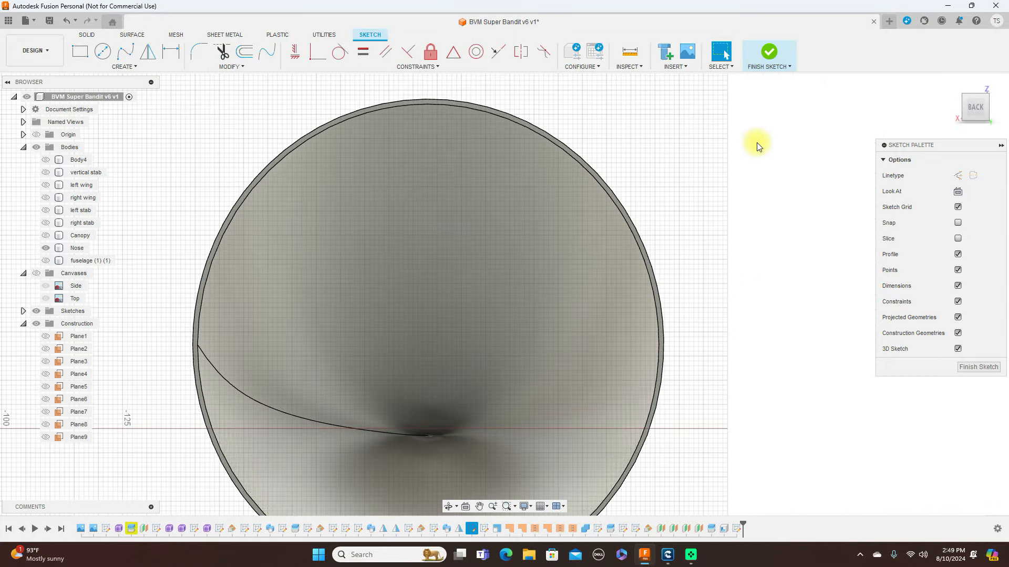
key(p)
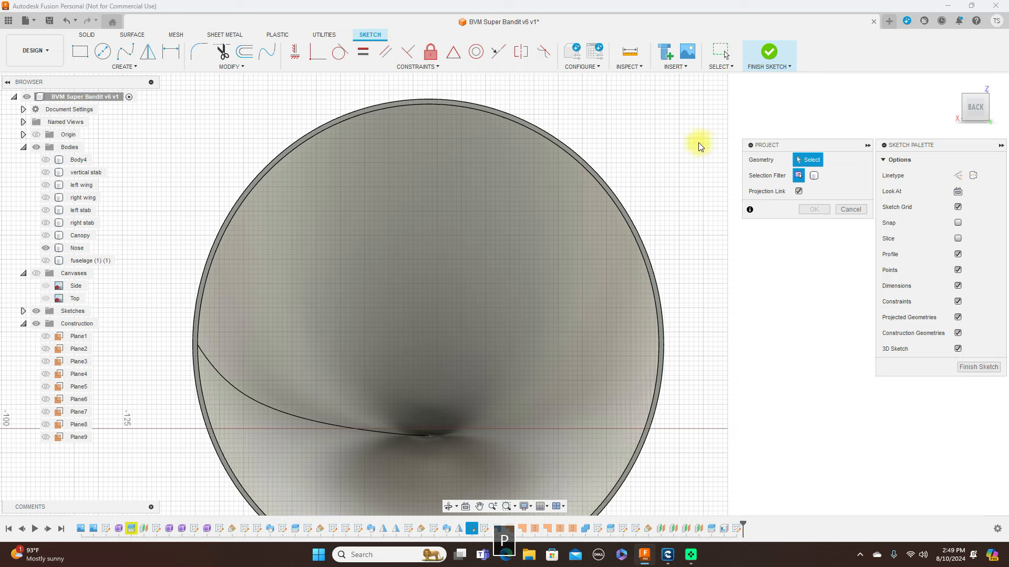
scroll(595, 179, up, 3)
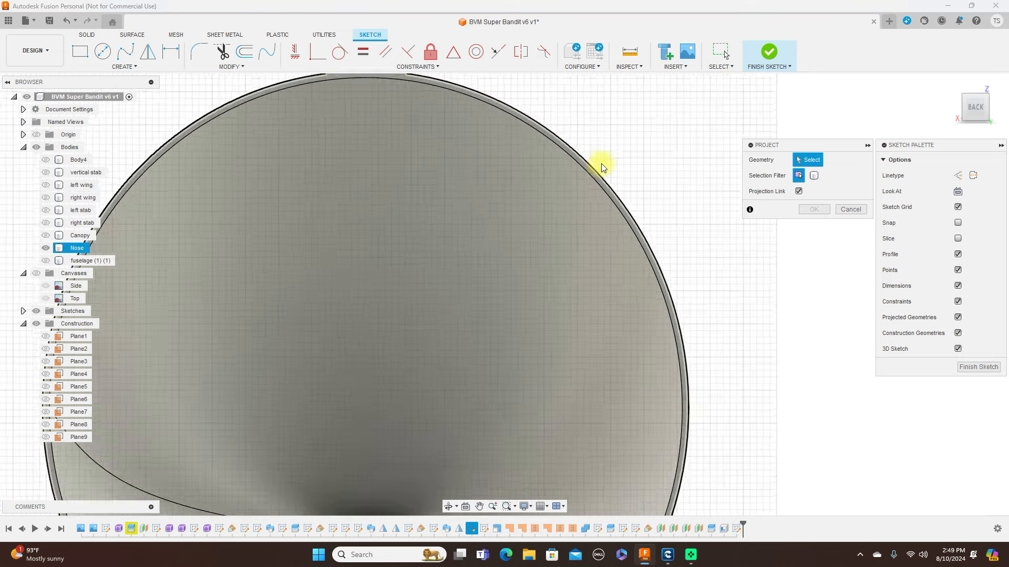
click(597, 177)
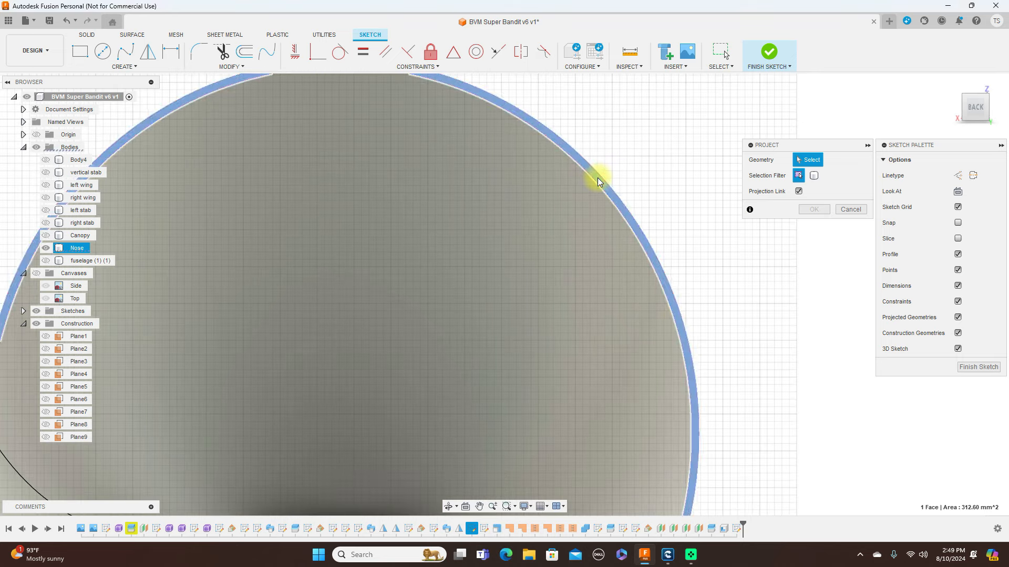
scroll(748, 243, down, 3)
scroll(747, 241, down, 3)
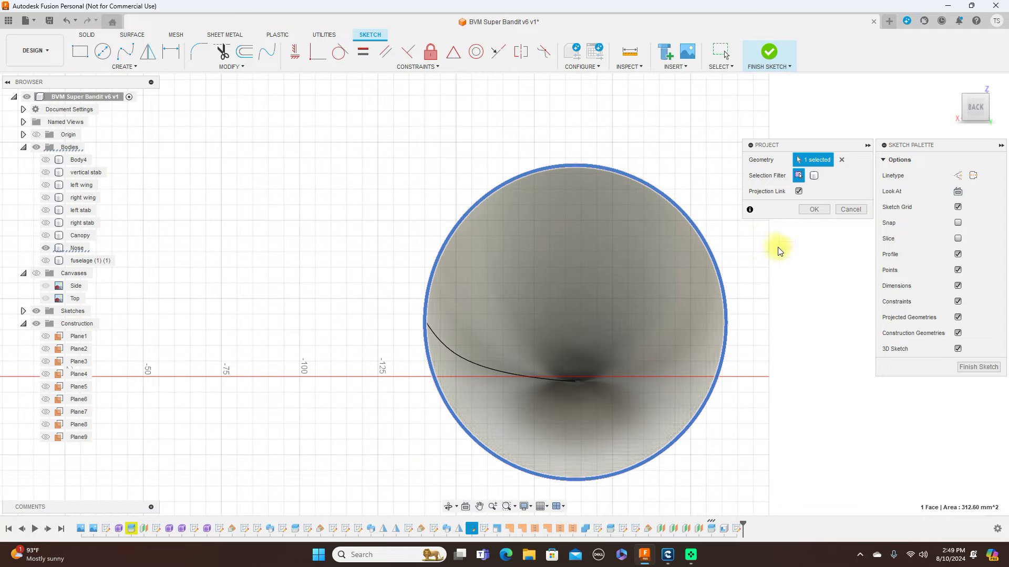
click(814, 211)
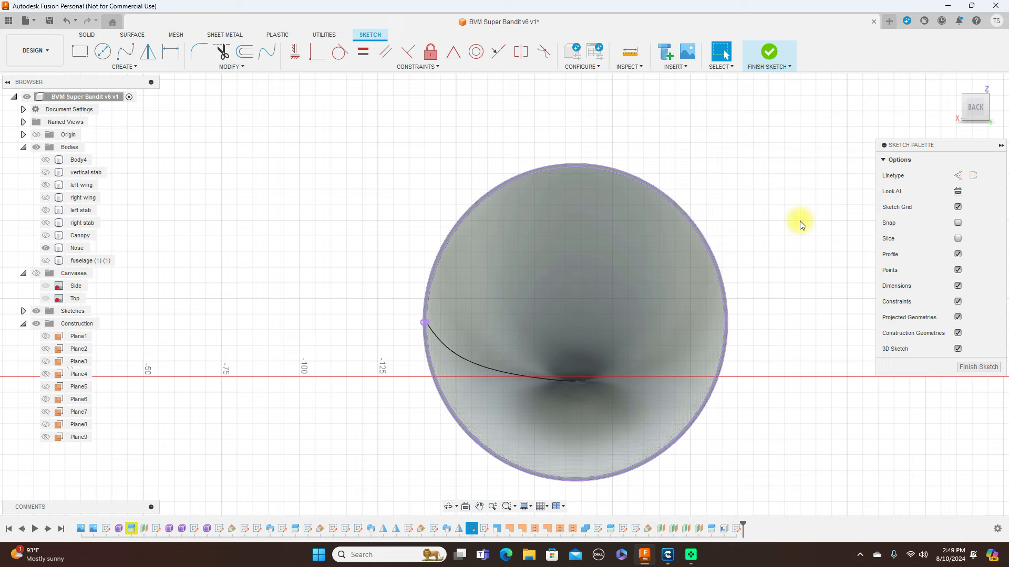
Step: Offset the projected inner rim curve of the nose 0.5 mm inward and finish the sketch
scroll(800, 220, up, 3)
middle_drag(785, 270, 794, 201)
scroll(793, 202, down, 2)
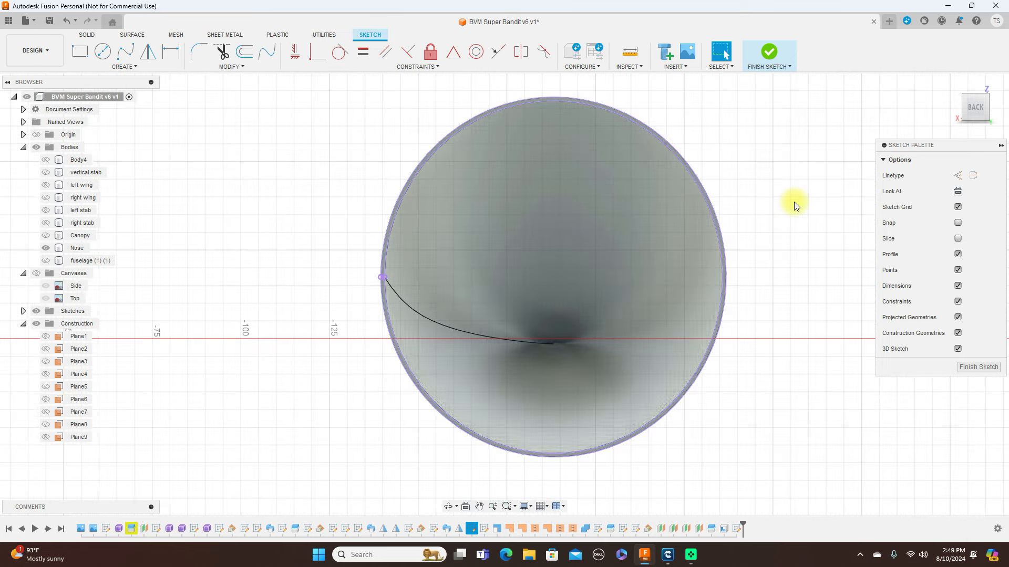
click(244, 51)
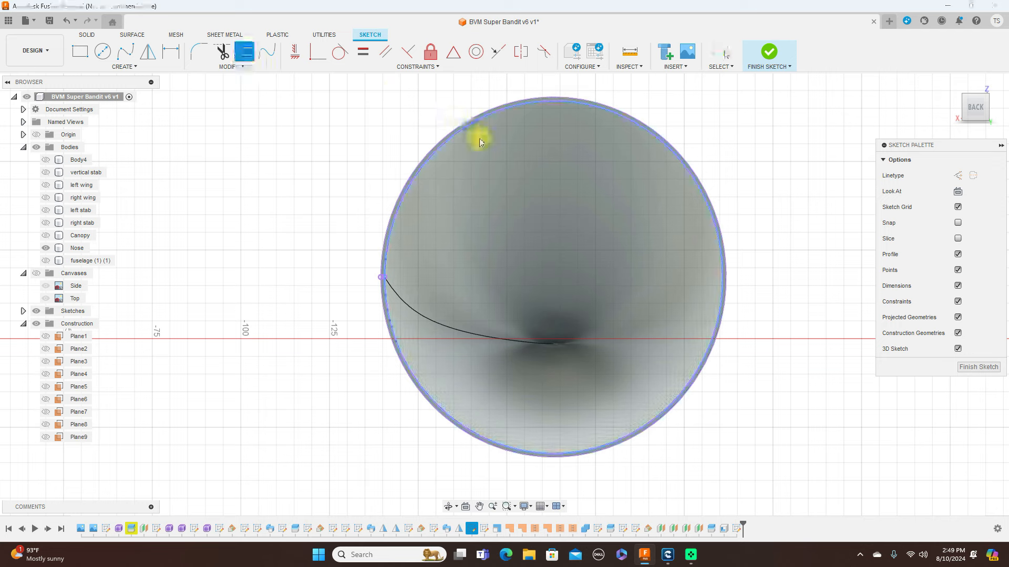
click(443, 151)
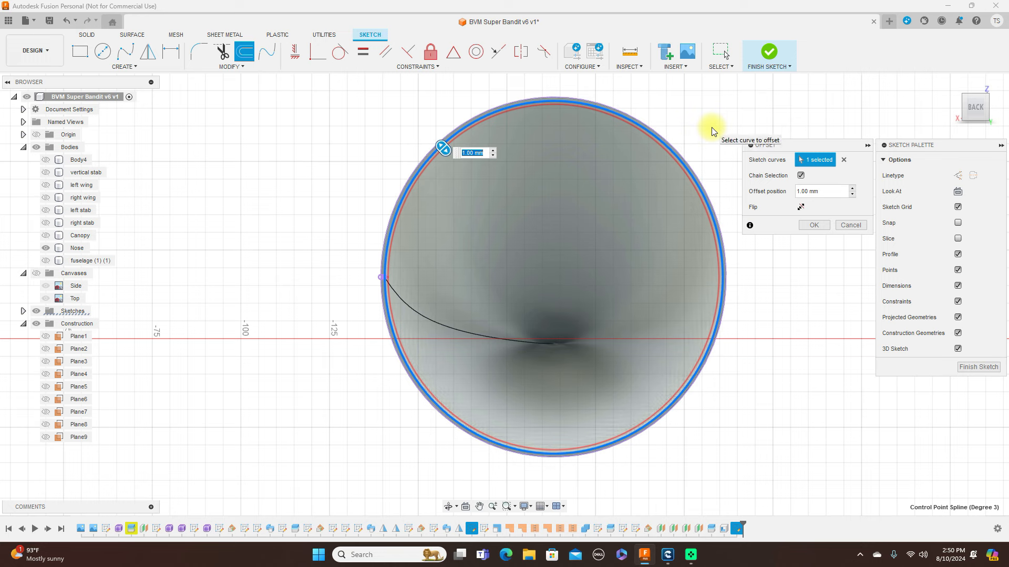
key(BackSpace)
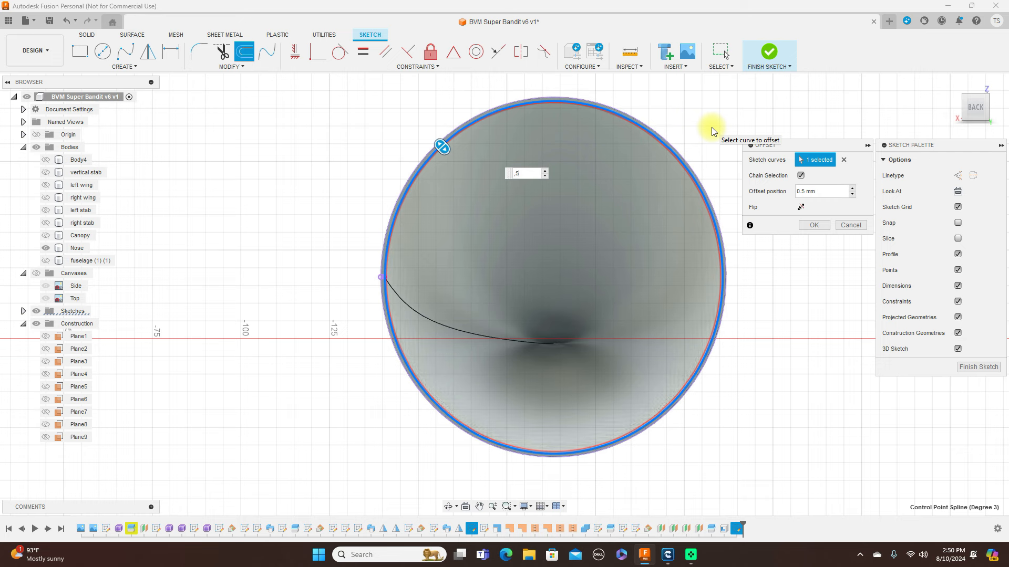
scroll(593, 222, up, 3)
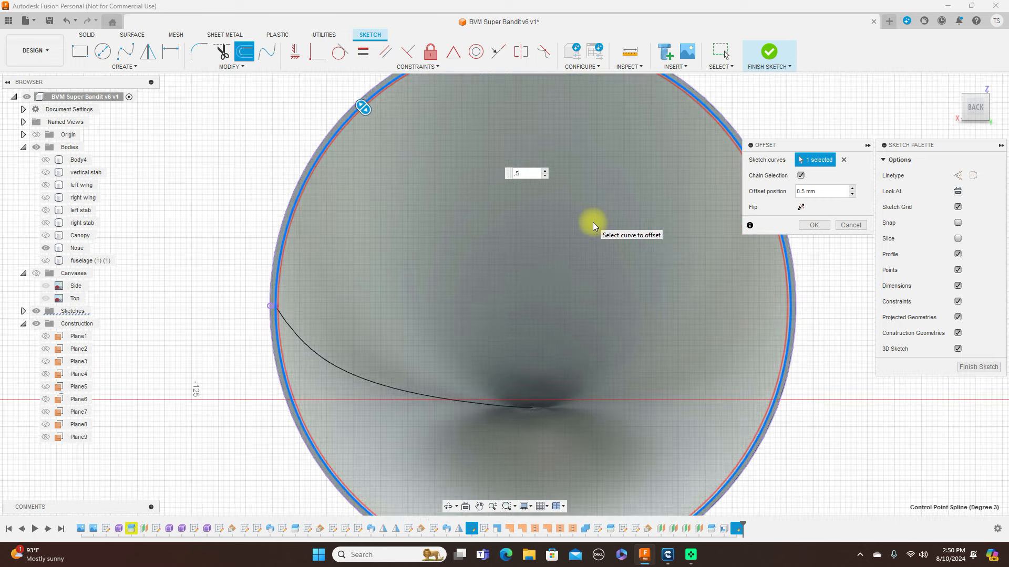
scroll(593, 222, down, 1)
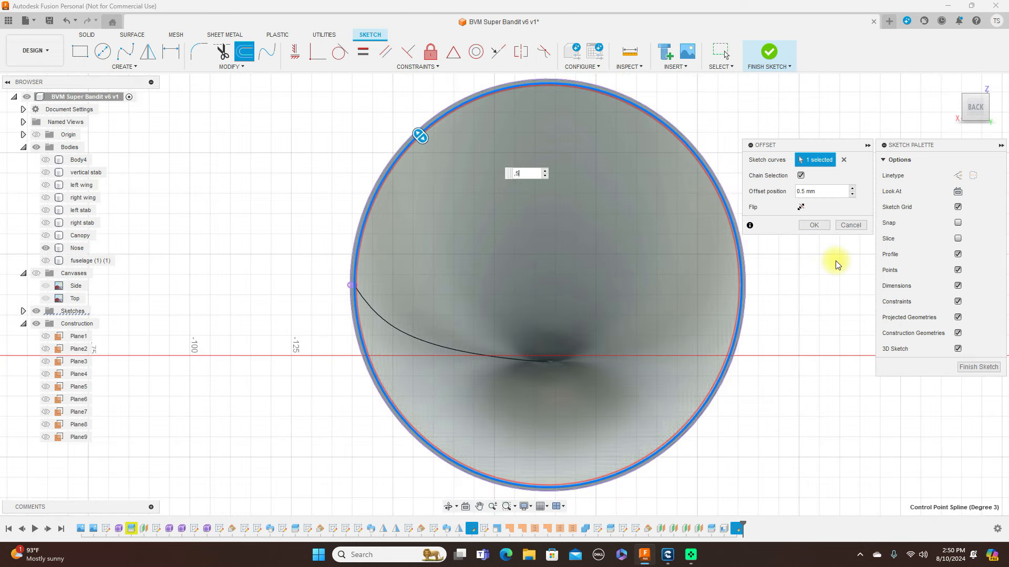
click(815, 225)
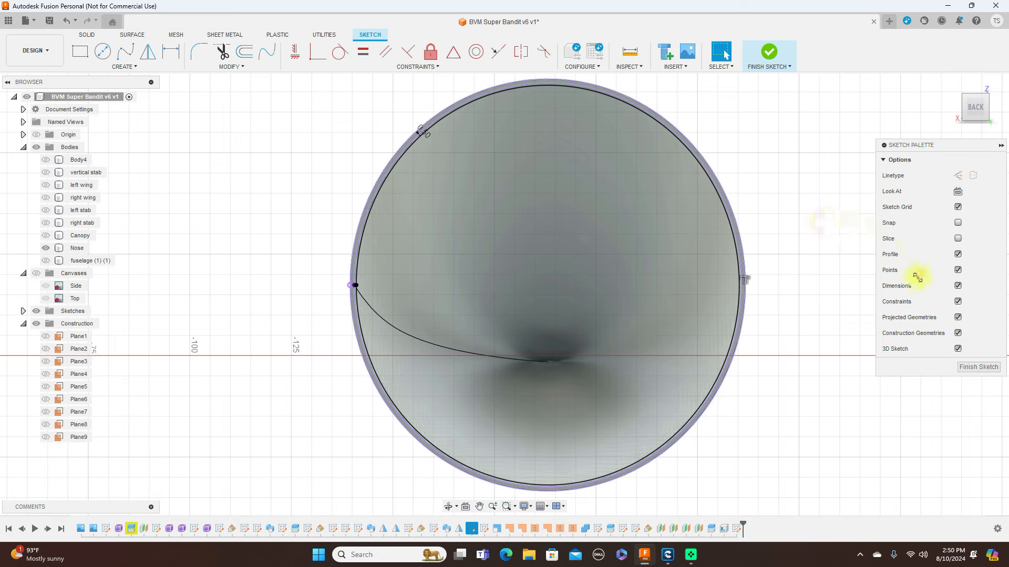
click(968, 370)
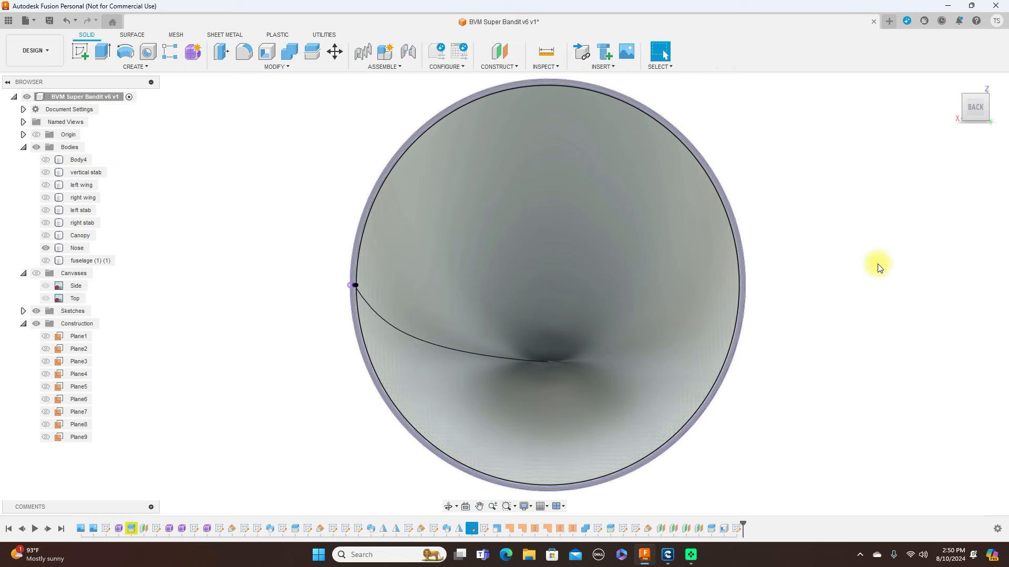
Step: Extrude the area inside the offset rim curve 1 mm rearward from the nose as a new body
key(e)
click(603, 268)
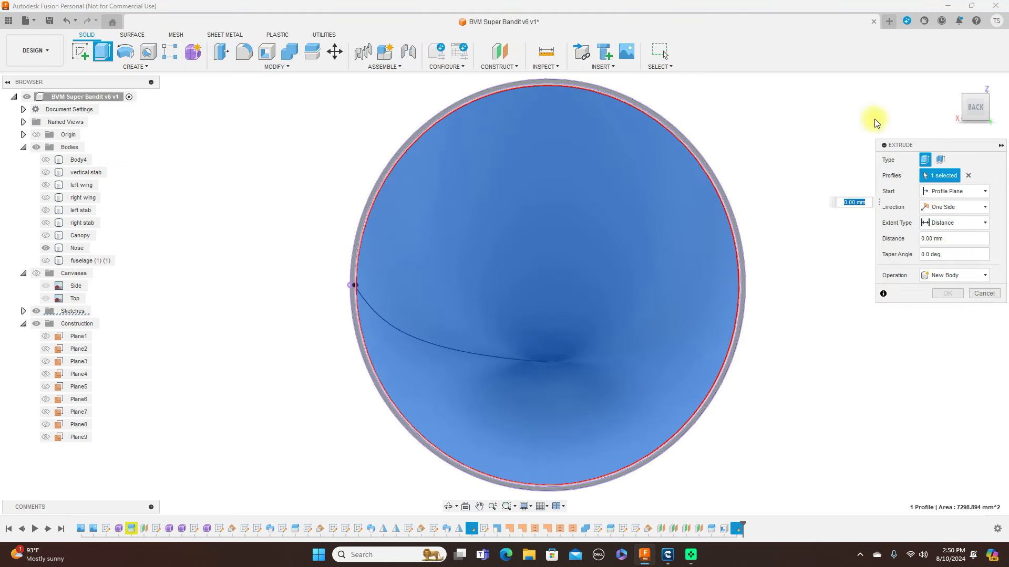
click(962, 107)
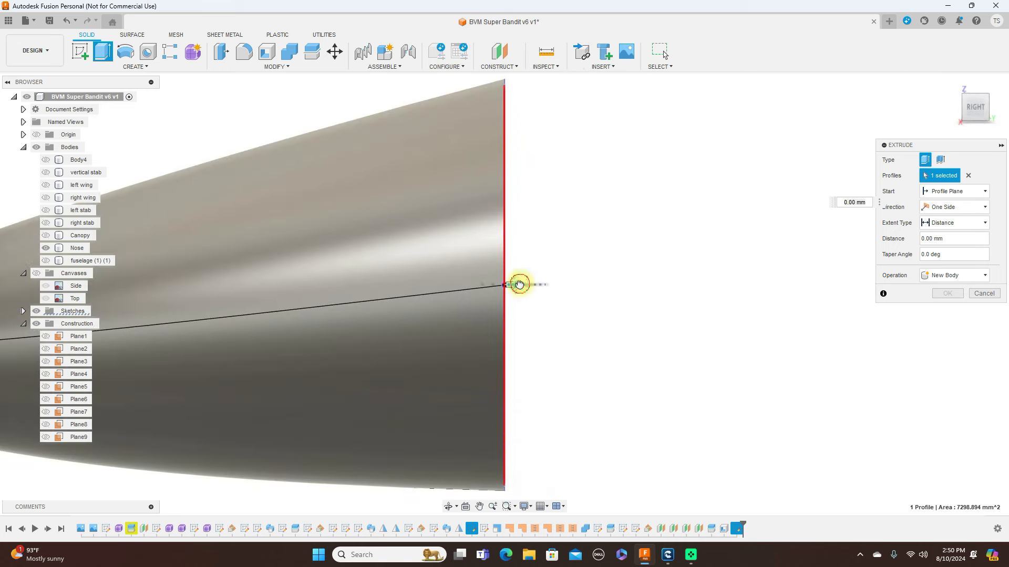
drag(519, 284, 534, 284)
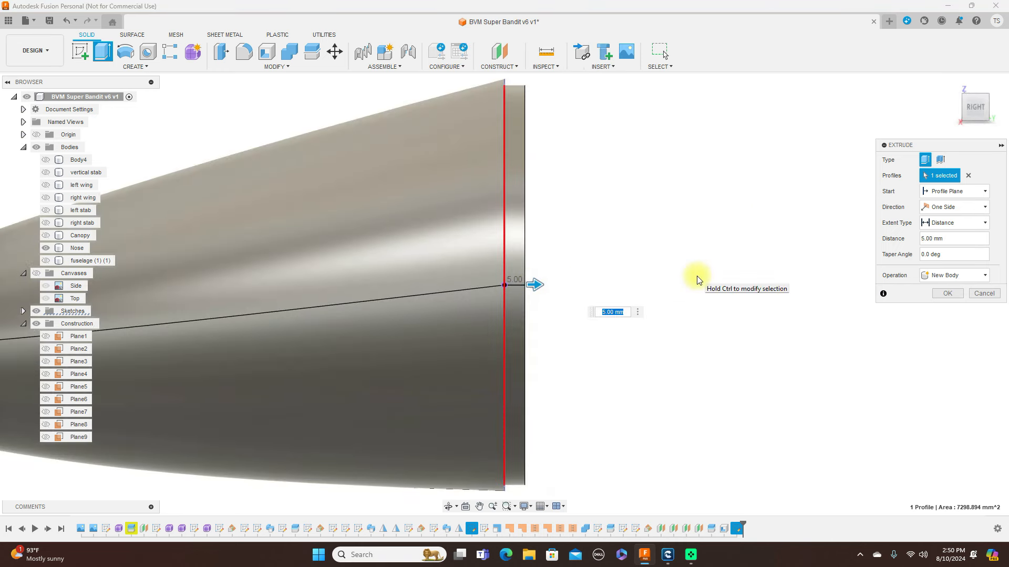
key(BackSpace)
text(1)
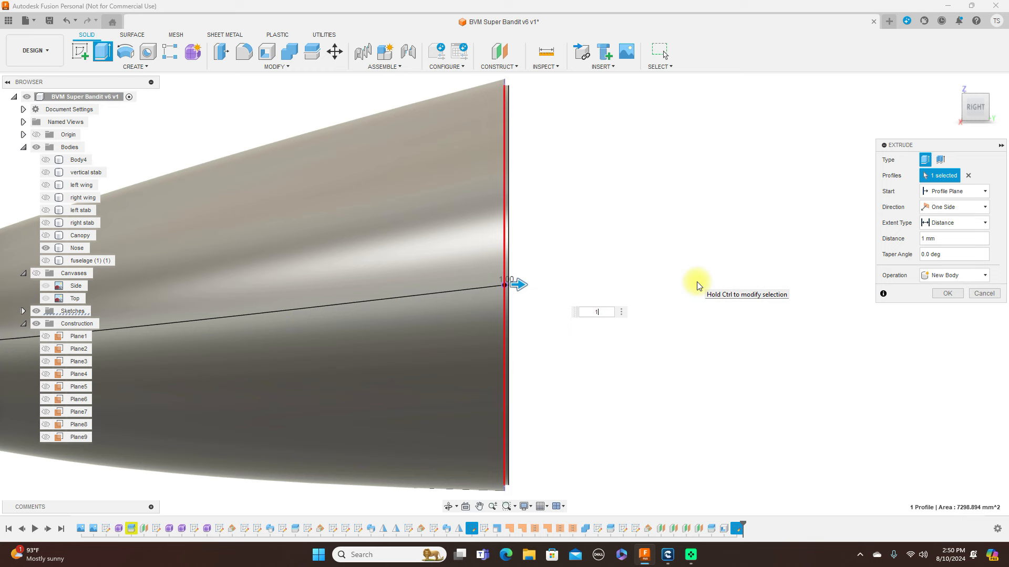
scroll(697, 282, down, 5)
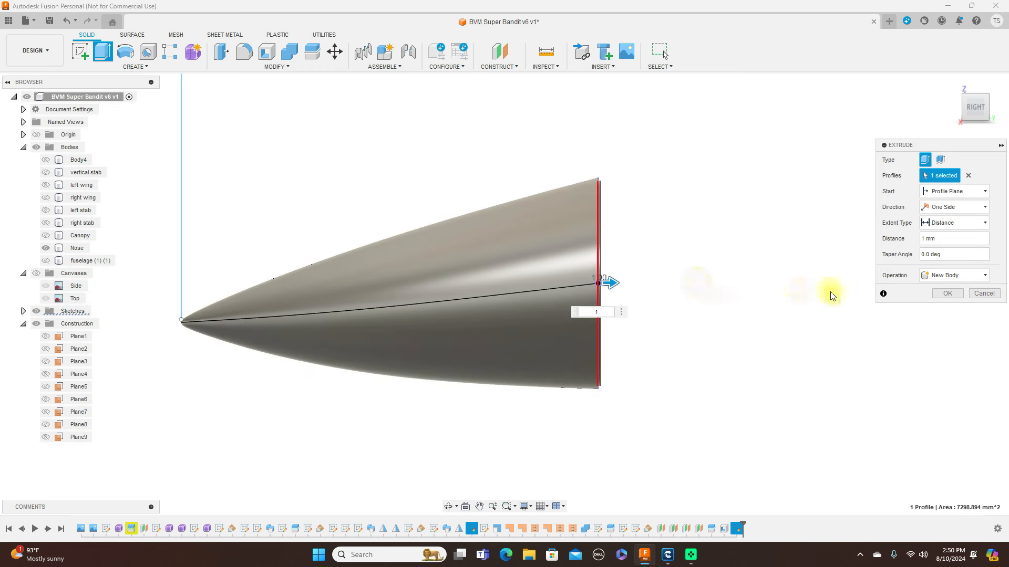
click(947, 294)
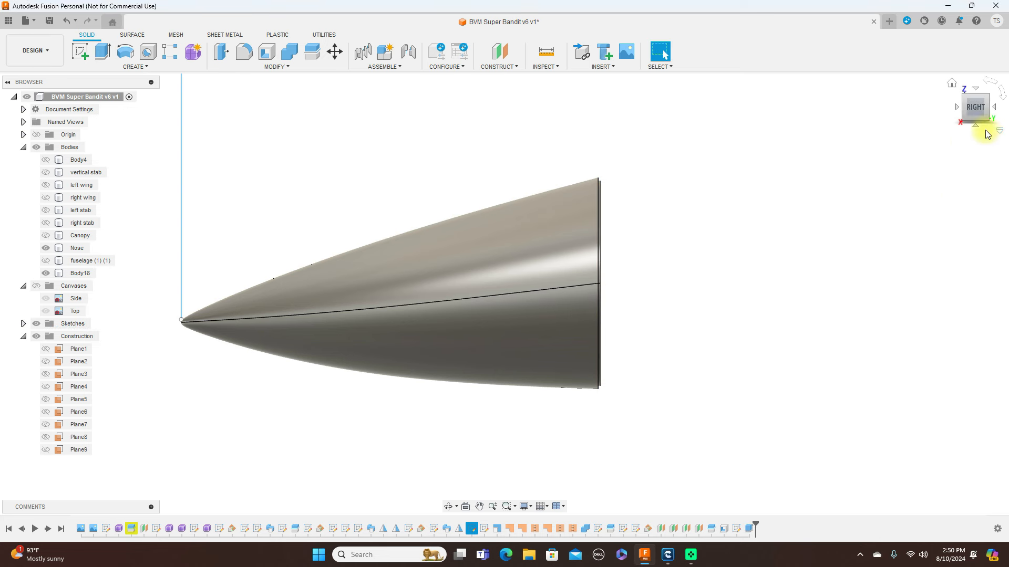
Step: Start a new sketch on the flat rear face of the thin disc at the nose's rear end
mouse_move(986, 109)
mouse_down()
mouse_move(878, 124)
mouse_move(984, 109)
mouse_up()
click(985, 109)
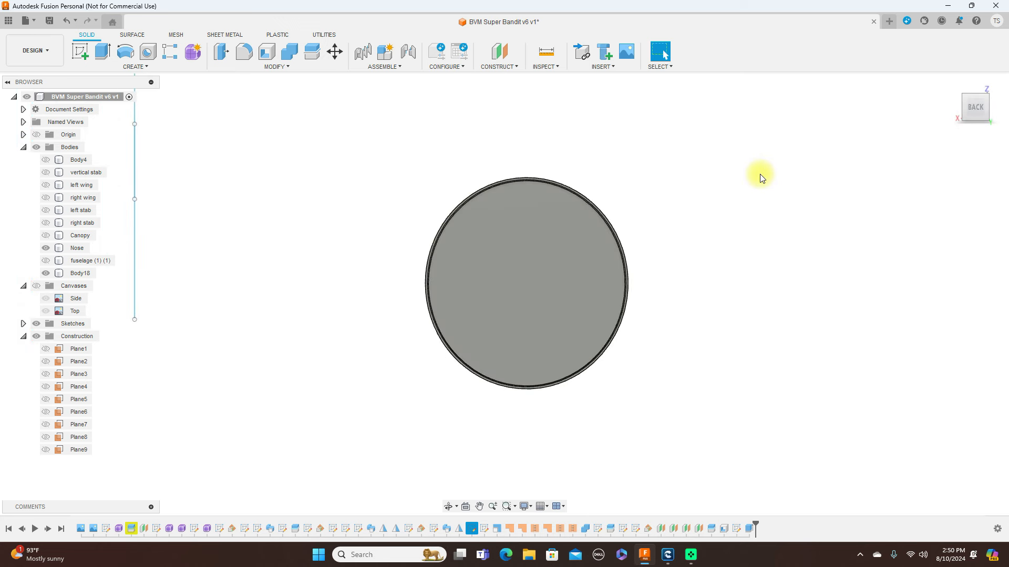
click(494, 285)
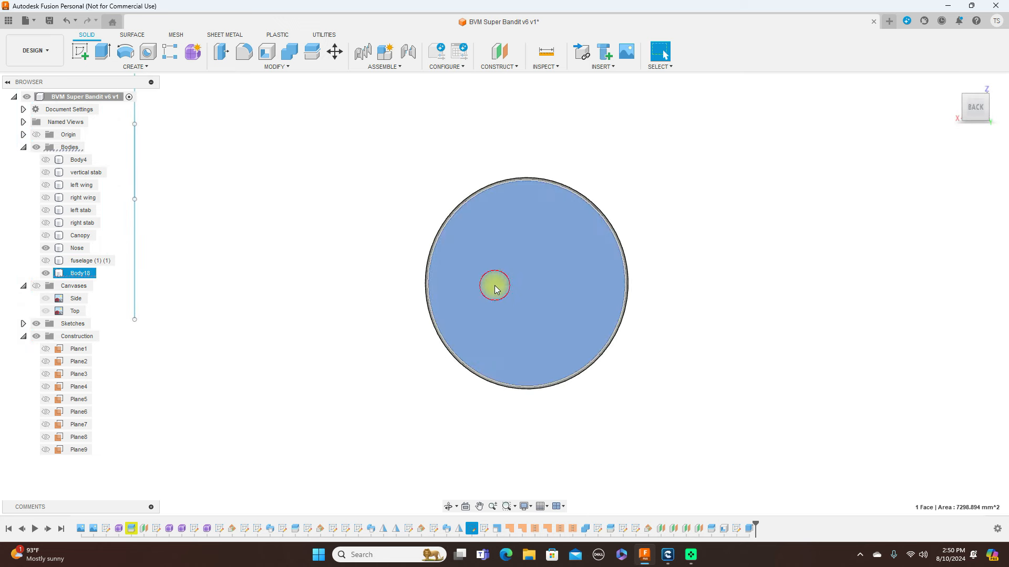
click(78, 50)
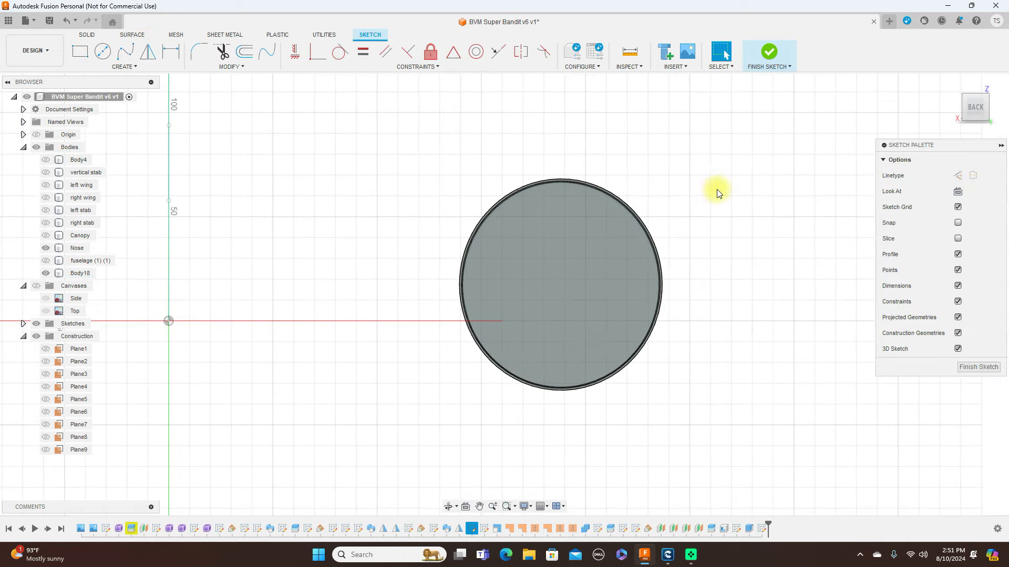
scroll(715, 193, up, 5)
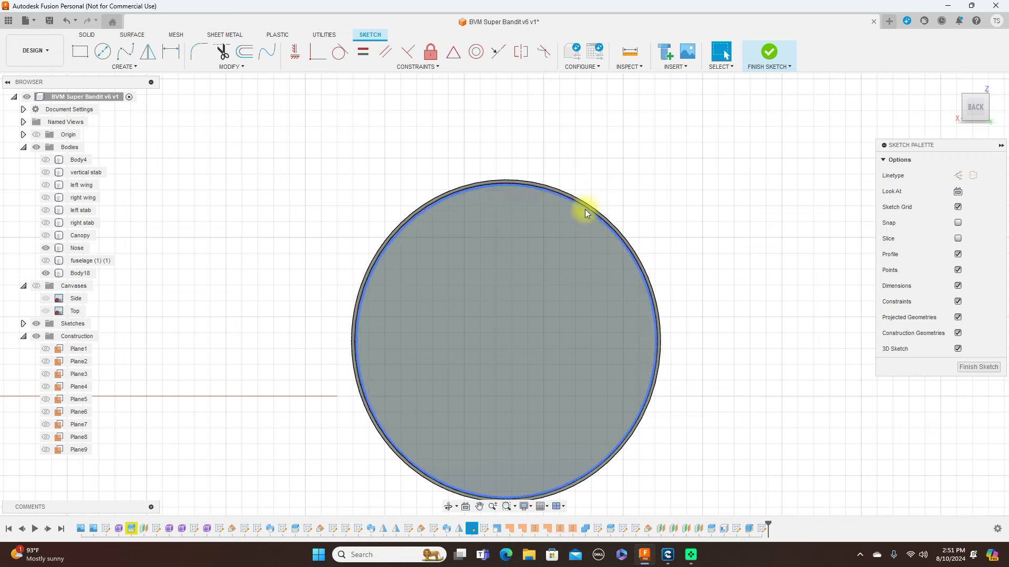
Step: Offset the disc's outer edge 5 mm inward with a value of -5 and finish the sketch
click(245, 53)
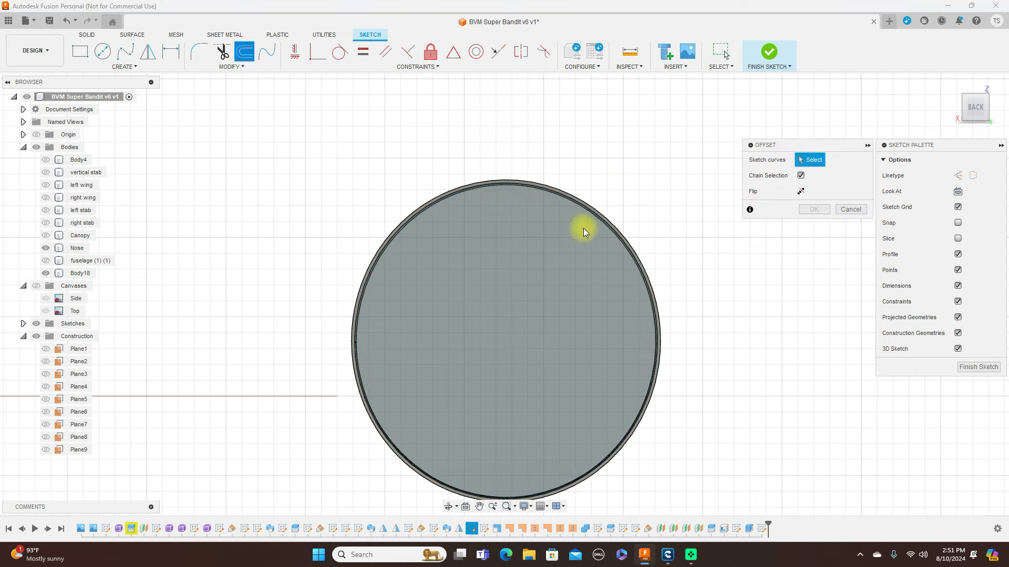
scroll(603, 221, up, 5)
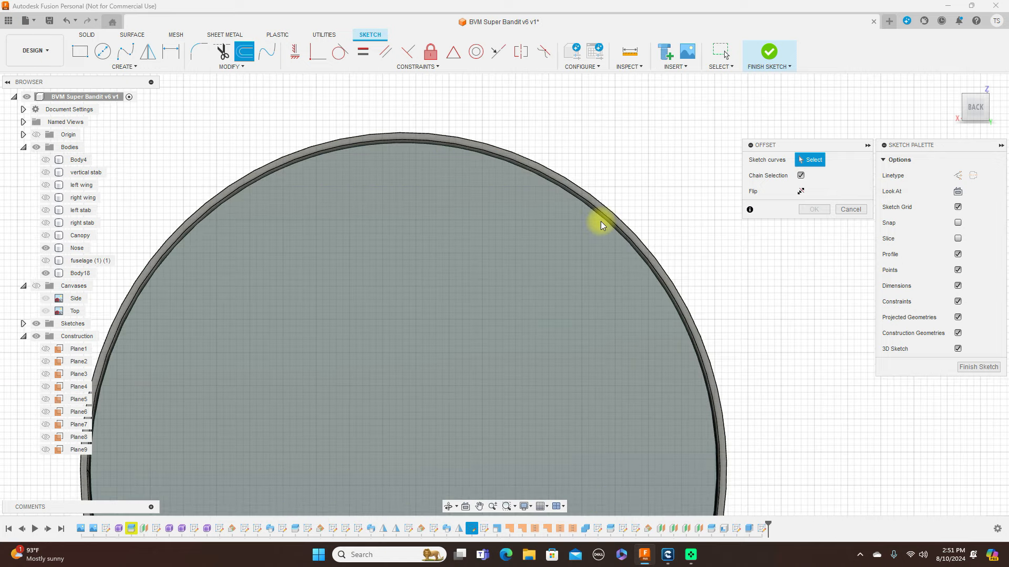
click(601, 220)
scroll(657, 221, down, 2)
scroll(656, 223, down, 2)
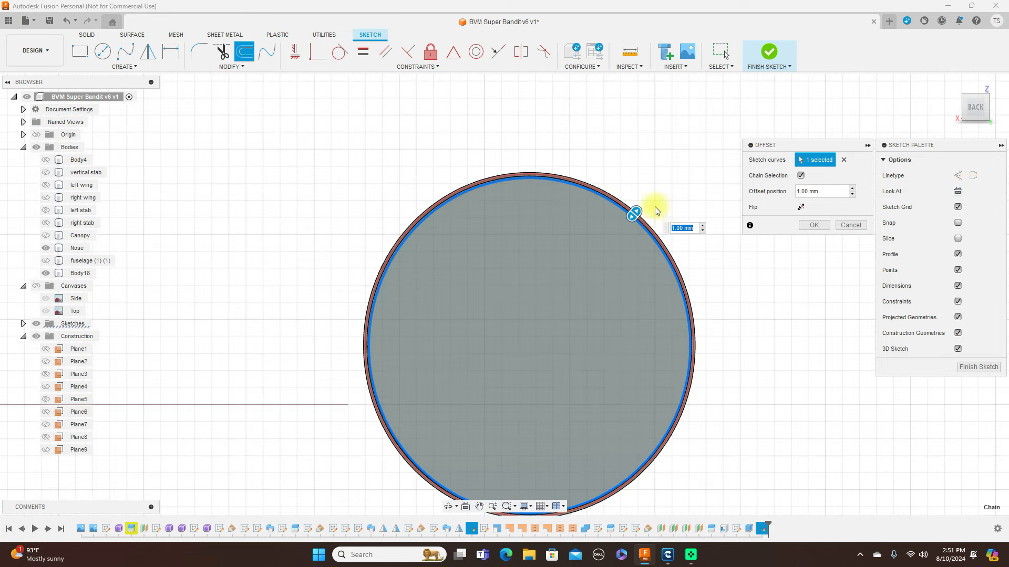
drag(637, 215, 614, 226)
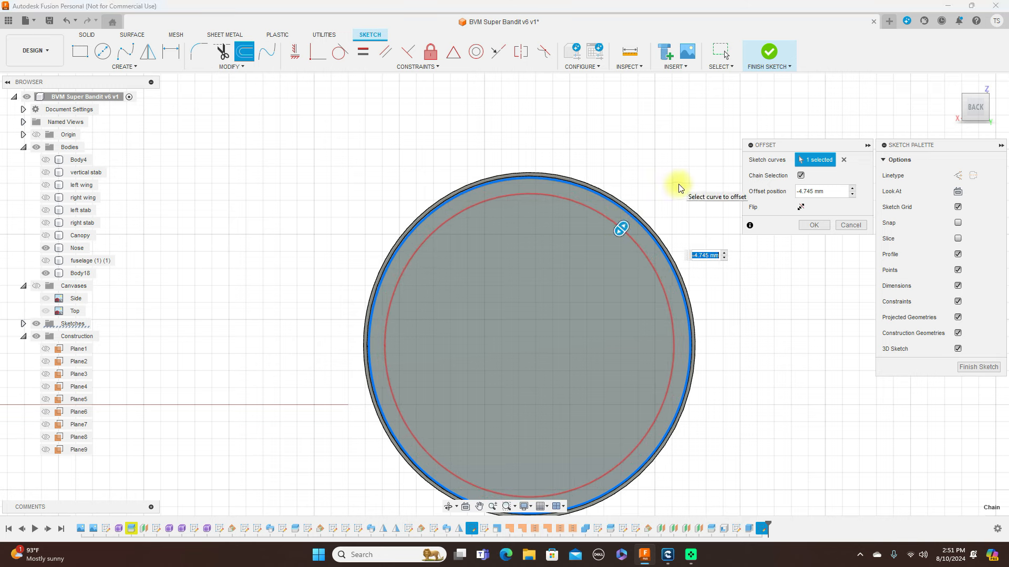
text(-5)
key(Return)
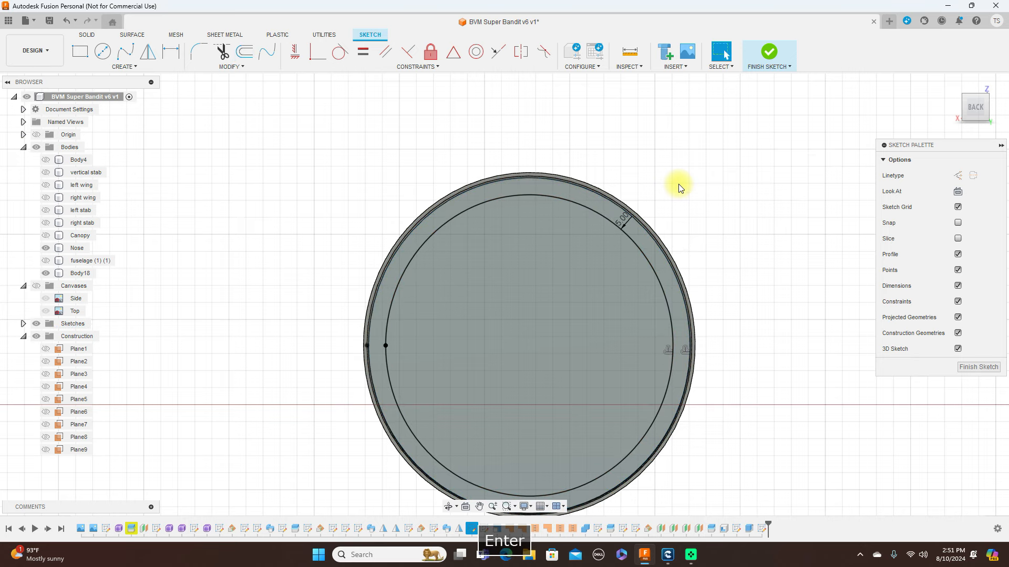
click(980, 366)
Step: Cut the inner circular profile through the disc with a -5 mm extrusion, leaving a ring at the nose's rear
click(956, 107)
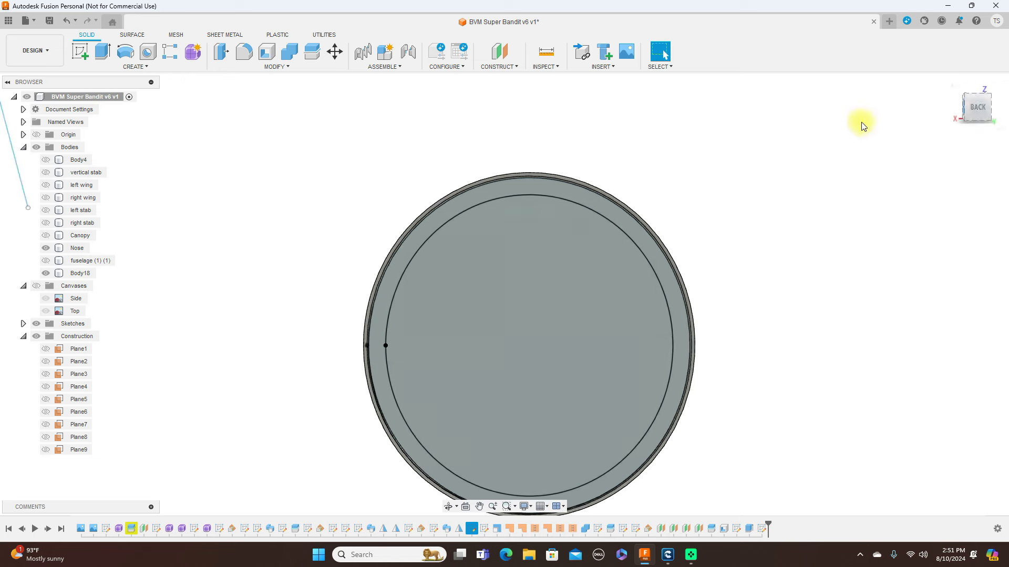
click(978, 108)
click(523, 316)
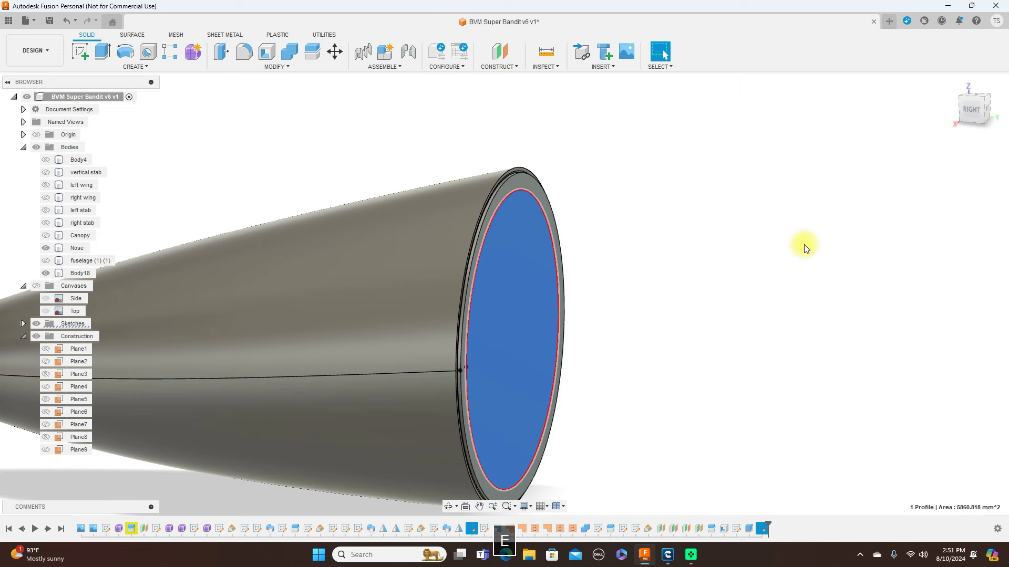
key(e)
drag(527, 348, 516, 343)
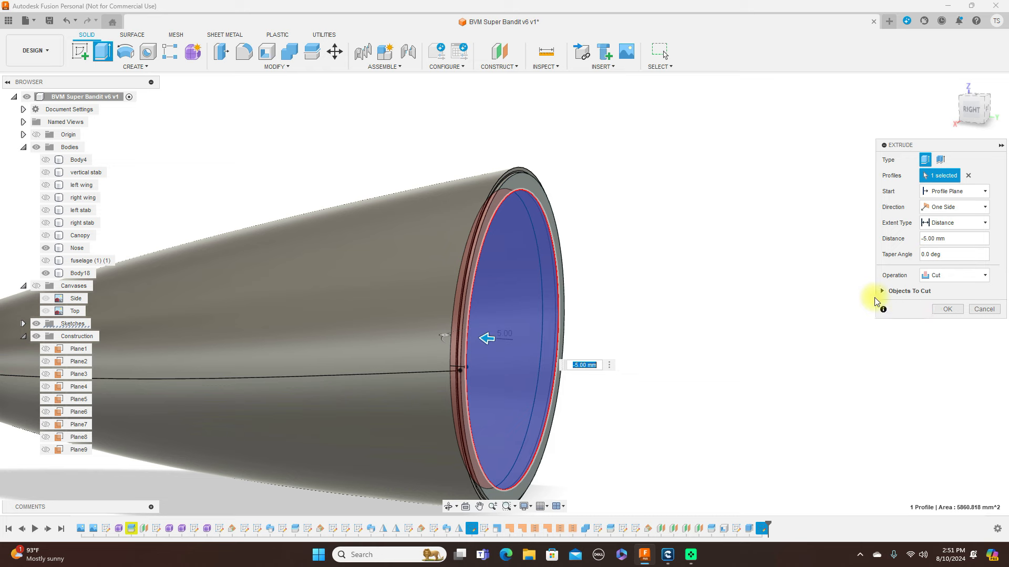
click(945, 310)
scroll(756, 308, down, 5)
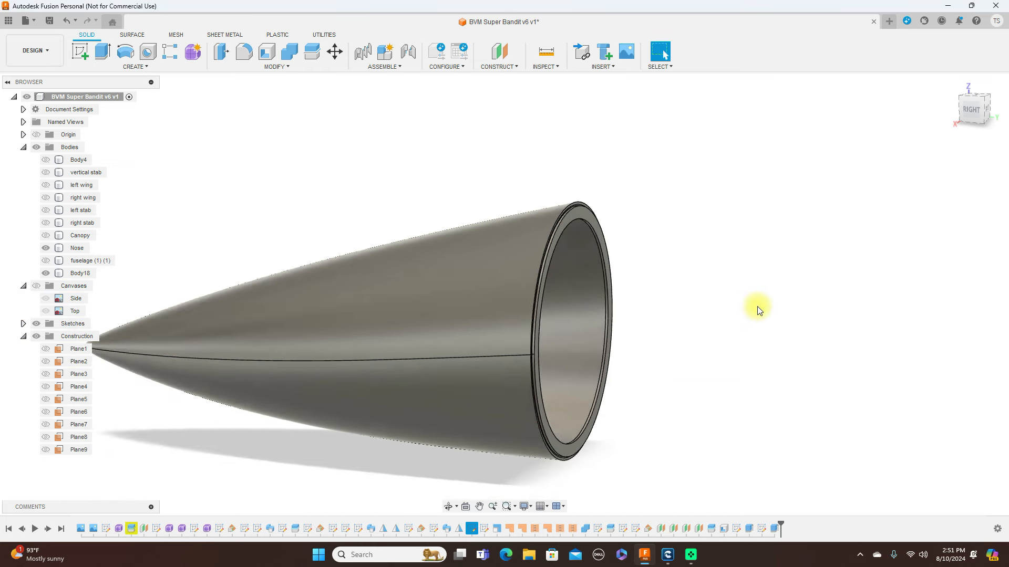
Step: Show the fuselage body temporarily to examine the nose joint from the right side, and hide it again
mouse_move(977, 107)
mouse_down()
mouse_move(817, 103)
mouse_move(814, 117)
mouse_move(970, 105)
mouse_move(979, 115)
mouse_up()
click(979, 114)
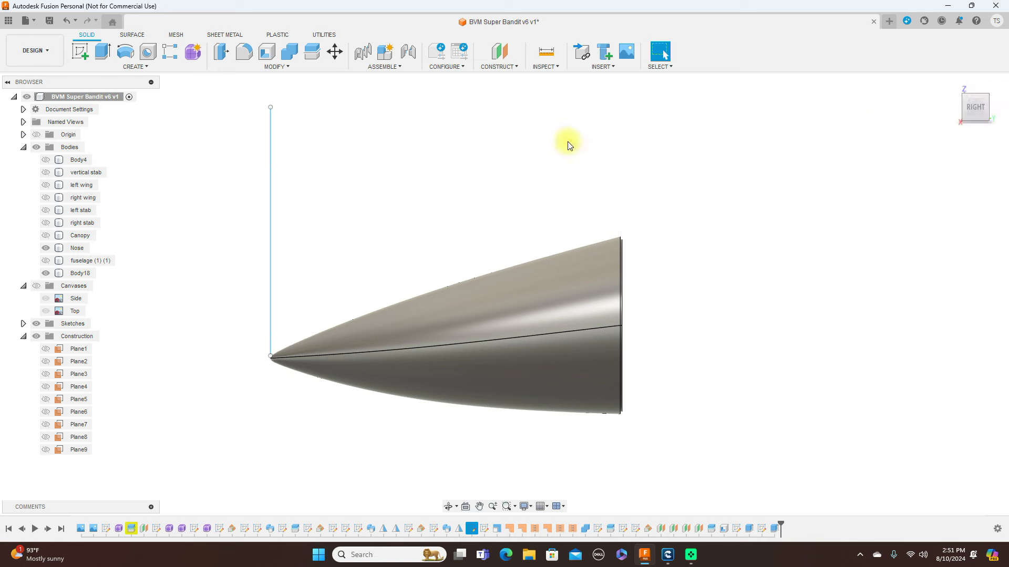
scroll(567, 141, down, 2)
click(74, 247)
click(46, 260)
click(700, 209)
scroll(699, 208, down, 3)
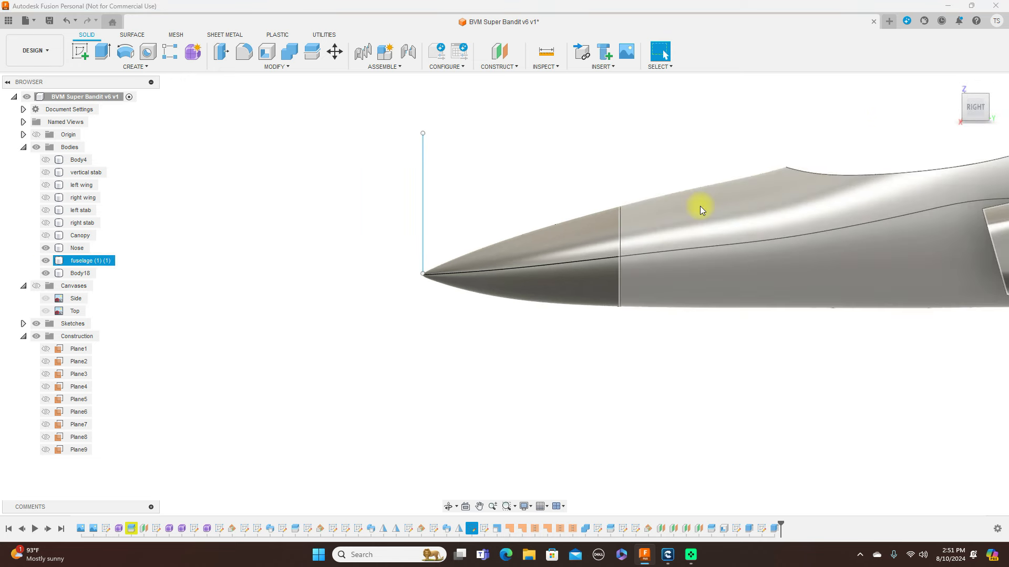
middle_drag(739, 387, 667, 394)
key(Escape)
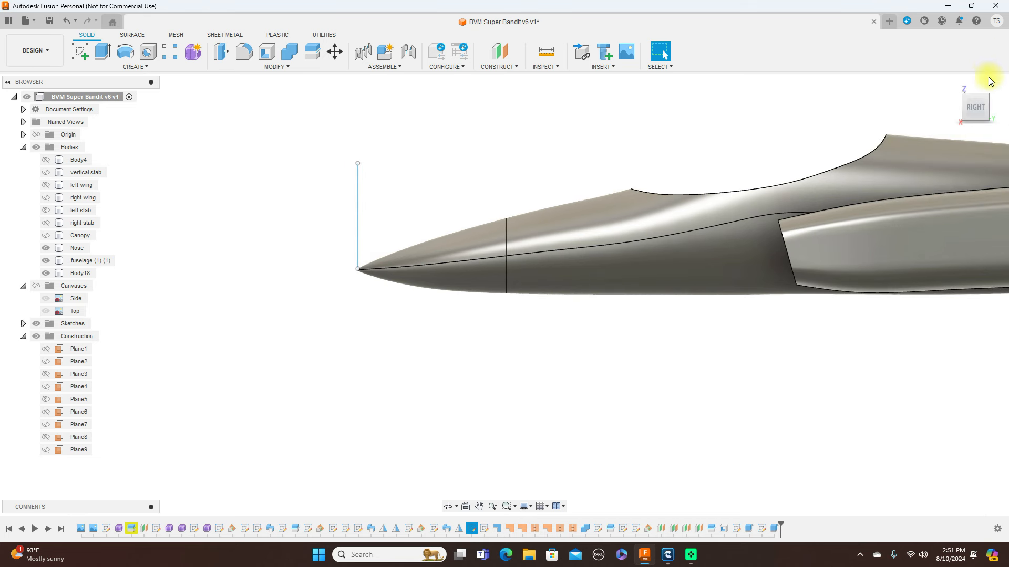
drag(990, 98, 958, 98)
click(972, 109)
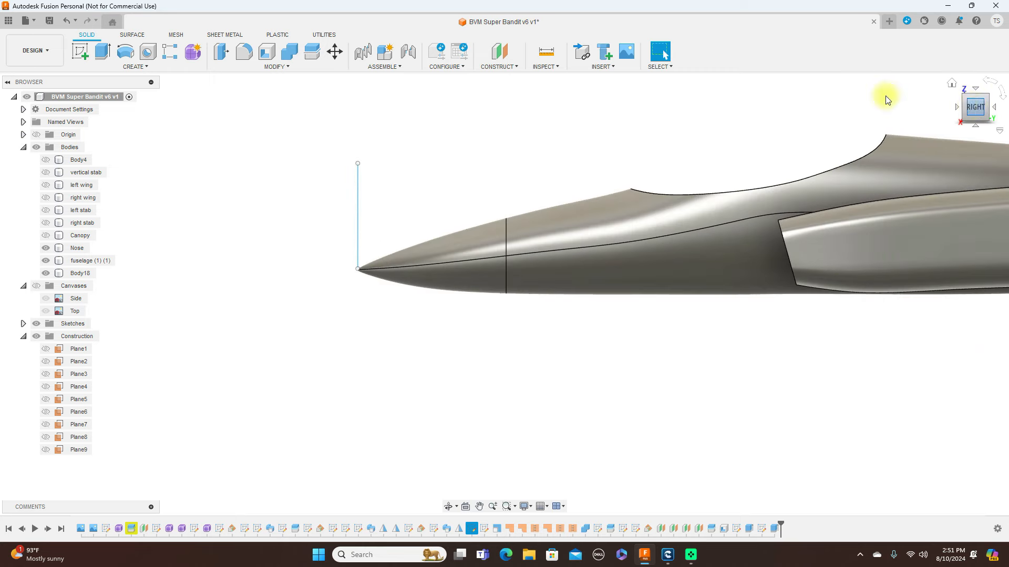
click(45, 261)
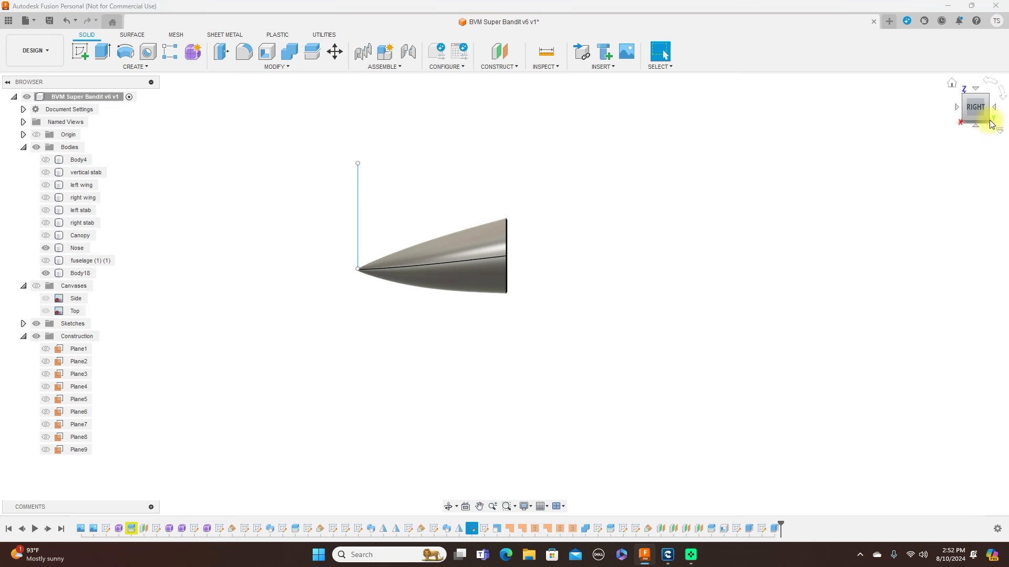
mouse_move(984, 106)
mouse_down()
mouse_move(877, 131)
mouse_move(851, 124)
mouse_move(872, 134)
mouse_up()
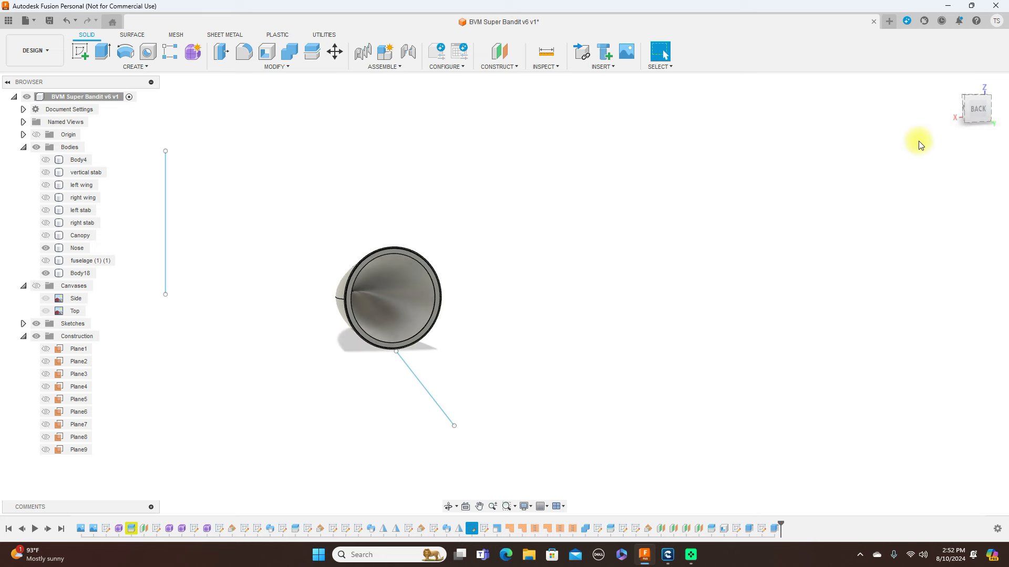
mouse_move(970, 114)
mouse_down()
mouse_move(991, 105)
mouse_move(6, 110)
mouse_move(862, 116)
mouse_move(841, 111)
mouse_up()
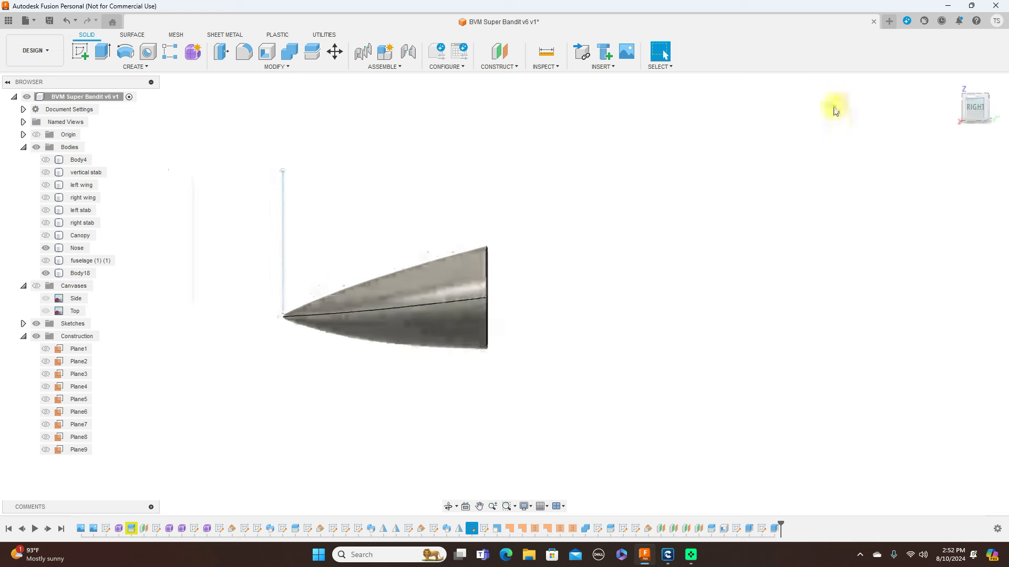
click(487, 261)
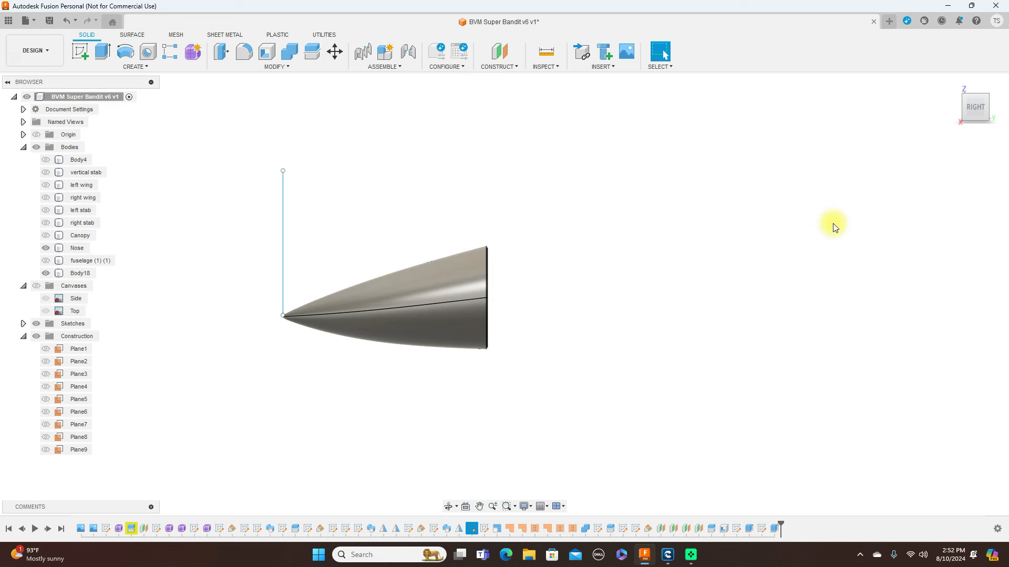
mouse_move(988, 110)
mouse_down()
mouse_move(818, 119)
mouse_move(820, 107)
mouse_move(973, 111)
mouse_up()
click(970, 112)
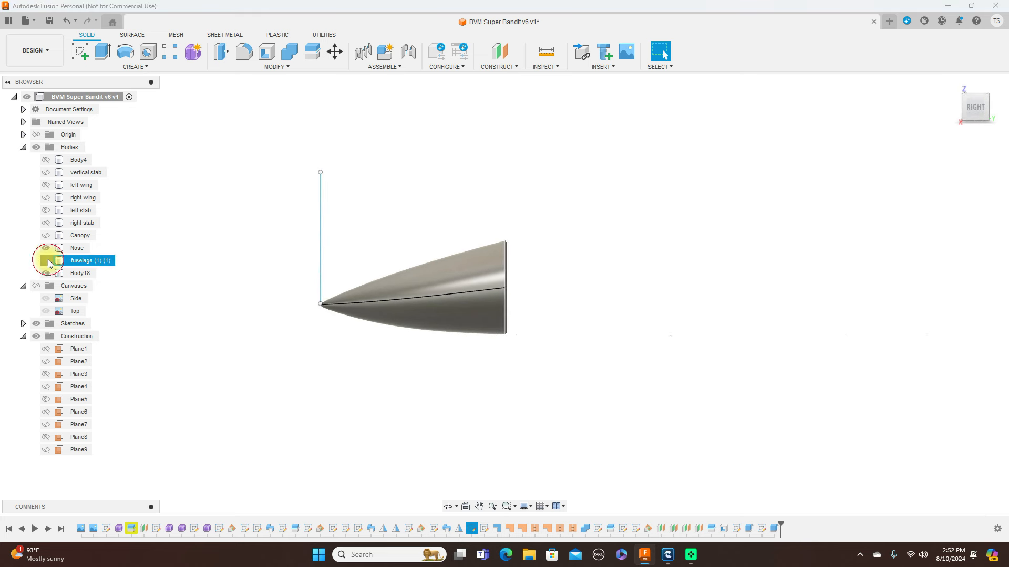
Step: Show the fuselage body and find the construction plane crossing it near the front of the canopy opening, leaving only Plane7 visible
click(46, 260)
click(47, 399)
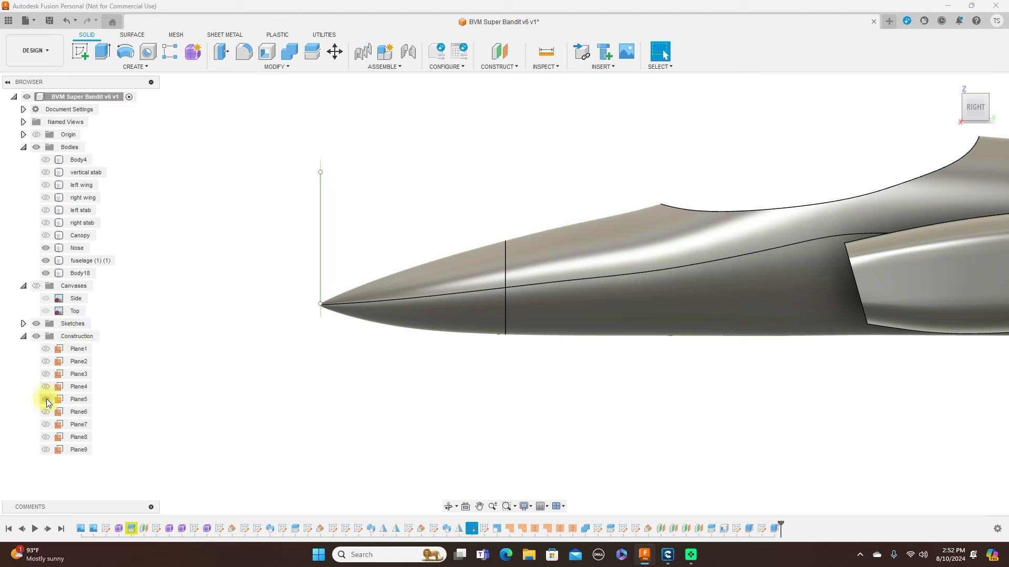
click(48, 412)
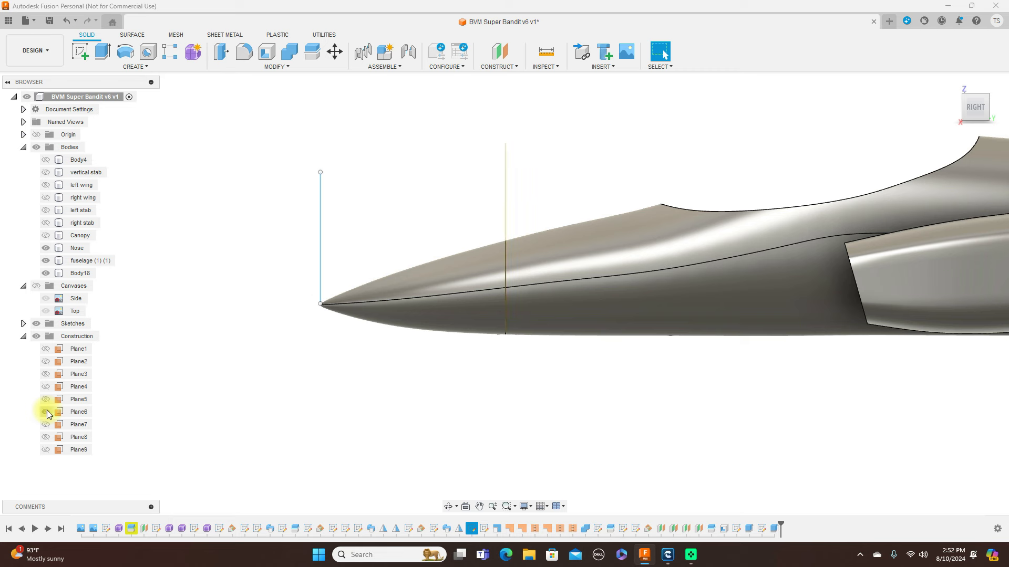
click(46, 424)
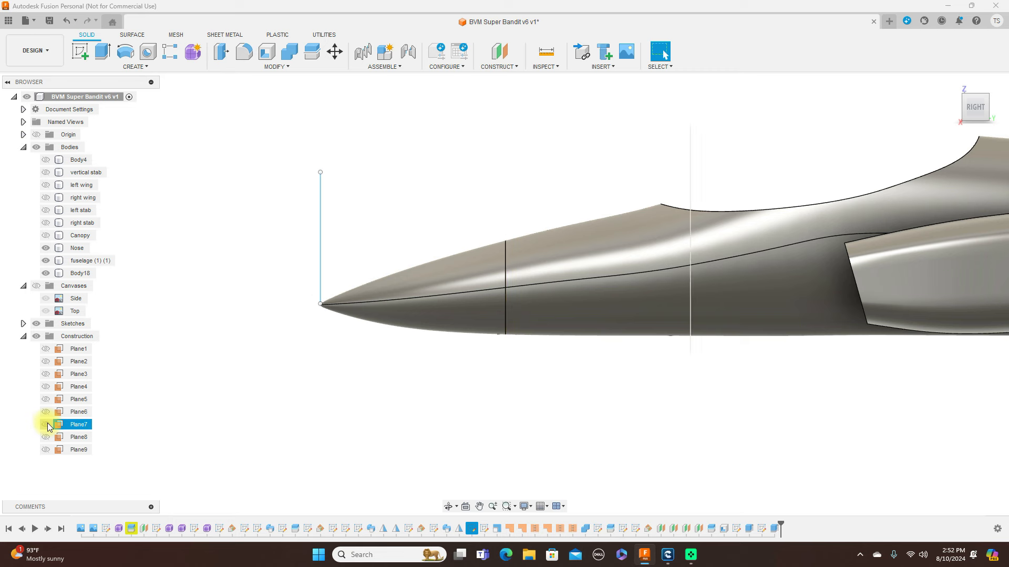
scroll(553, 410, down, 2)
middle_drag(693, 423, 517, 407)
scroll(518, 407, down, 1)
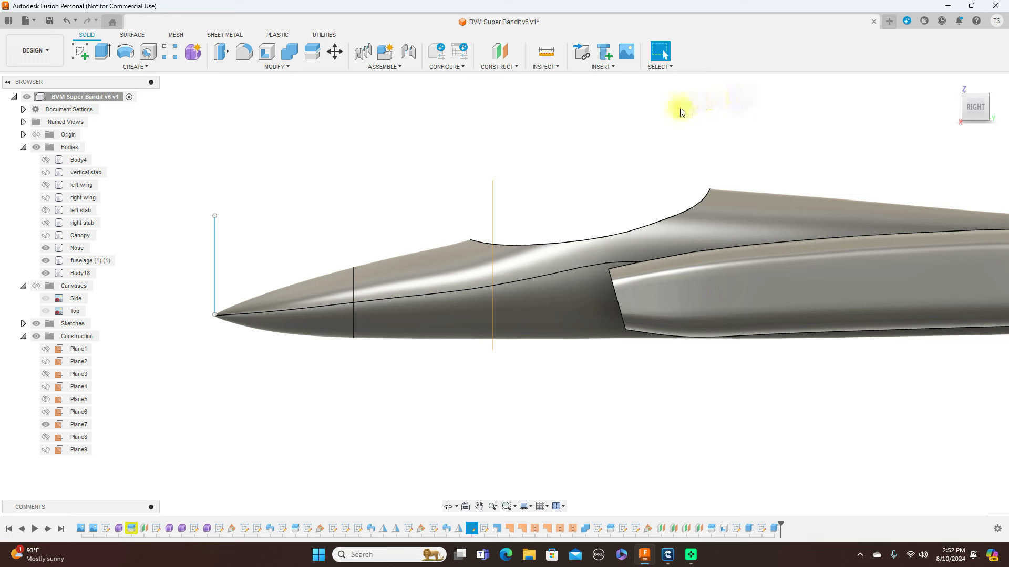
Step: Split the fuselage body with Plane7 as the splitting tool
click(509, 272)
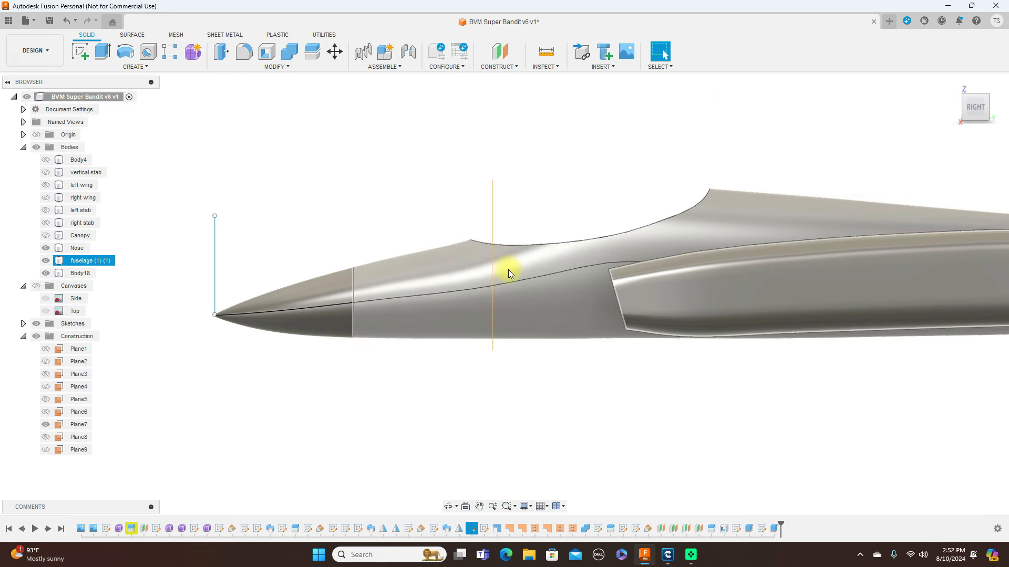
key(Escape)
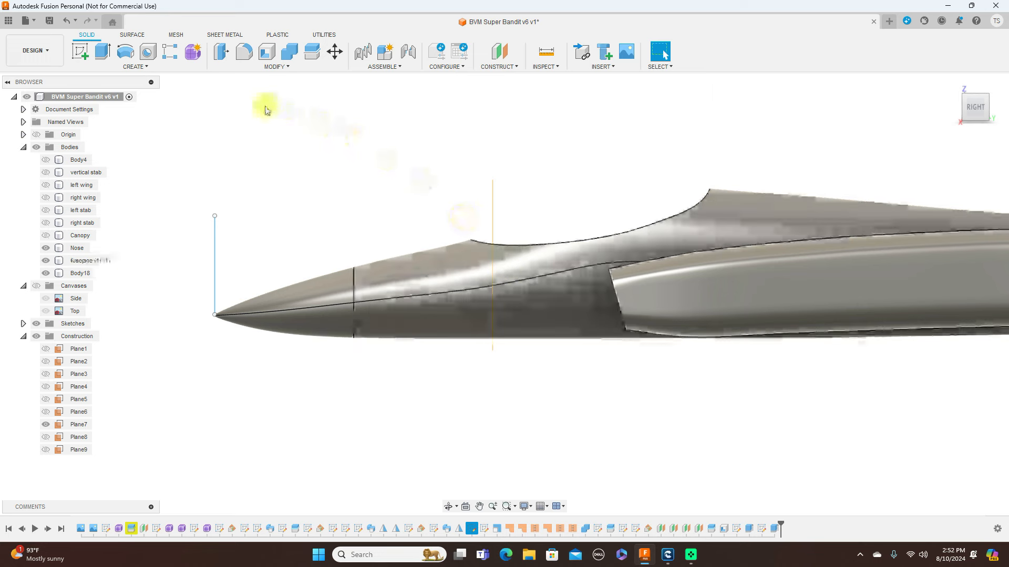
click(310, 54)
click(531, 273)
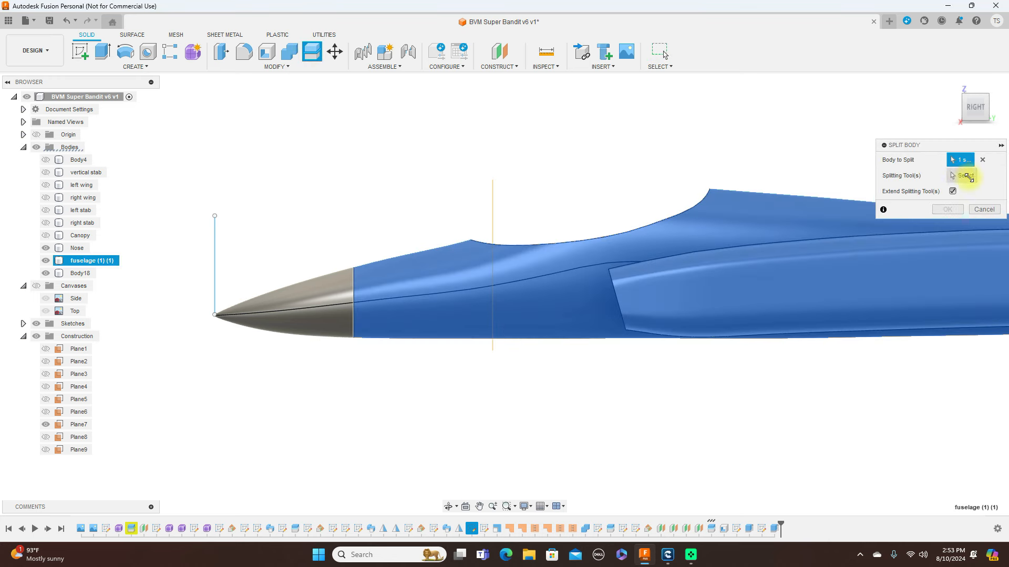
click(966, 175)
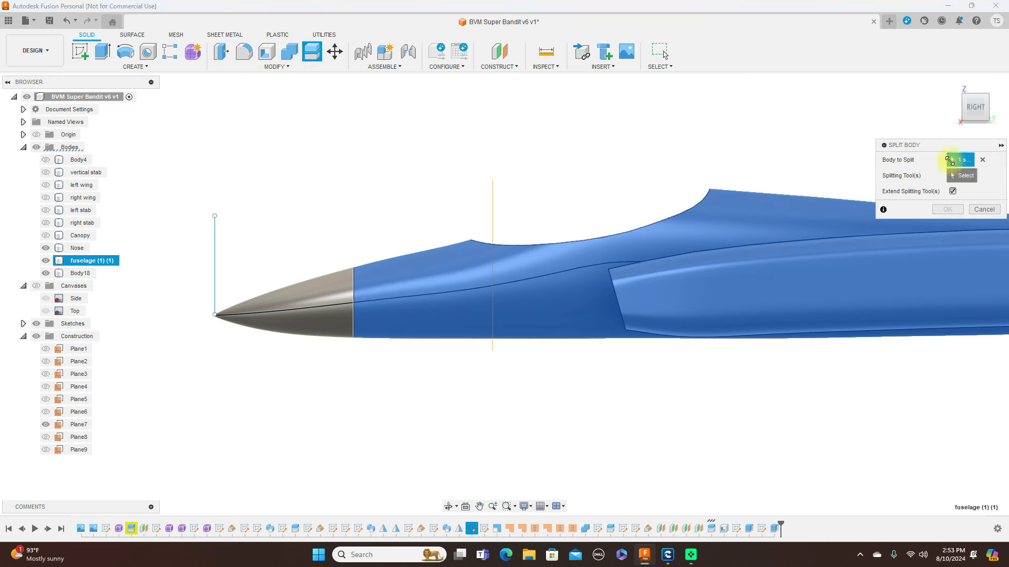
click(493, 206)
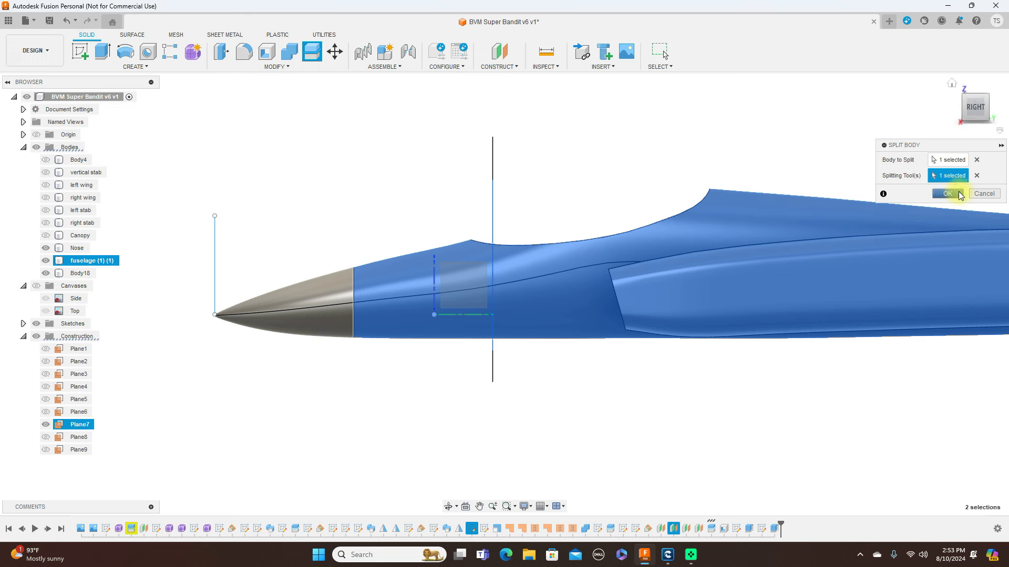
click(947, 194)
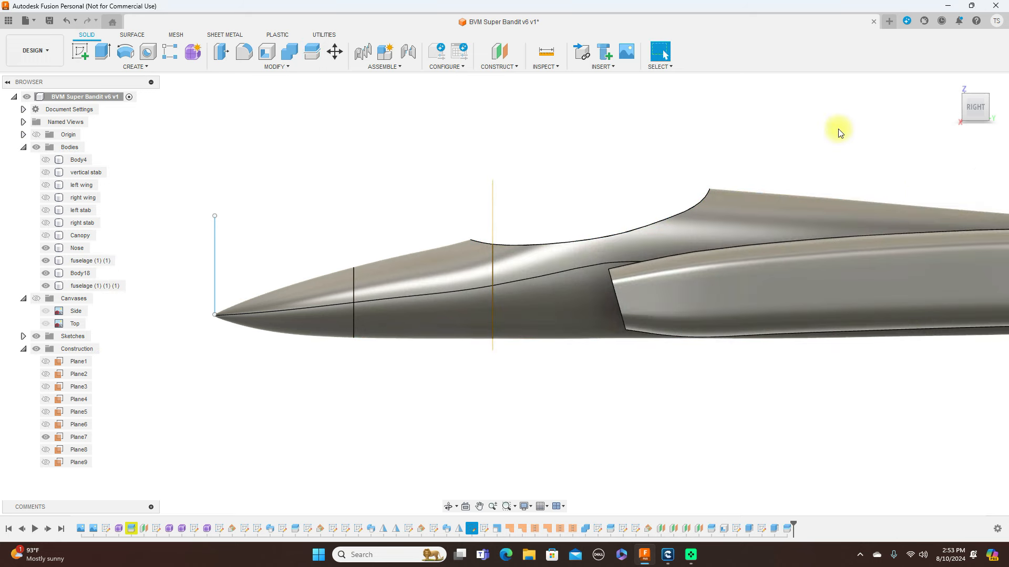
Step: Hide the rear fuselage body, the Nose body and all construction planes to isolate the front fuselage section
drag(986, 107, 962, 113)
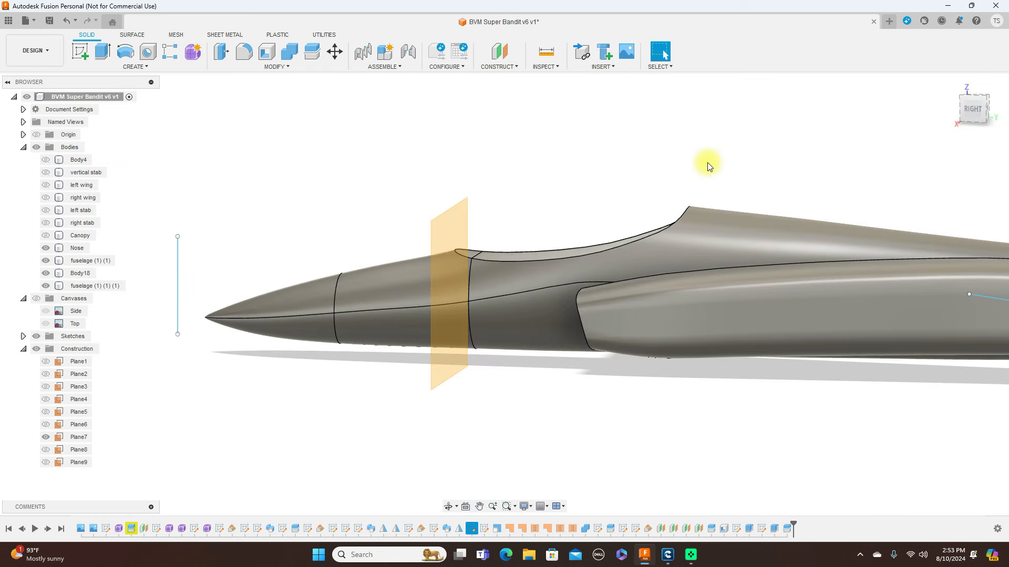
click(700, 266)
click(45, 285)
click(256, 301)
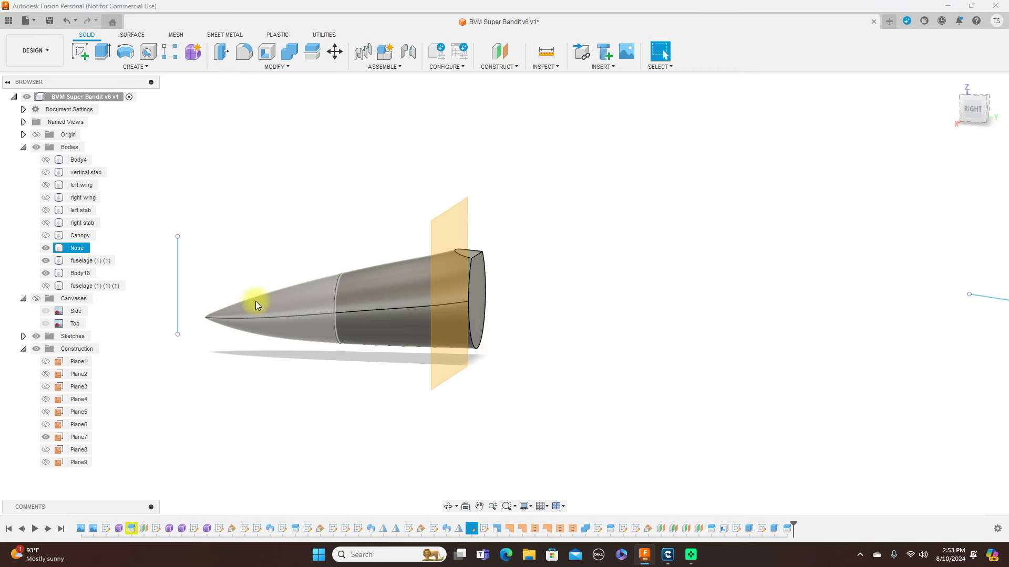
click(46, 248)
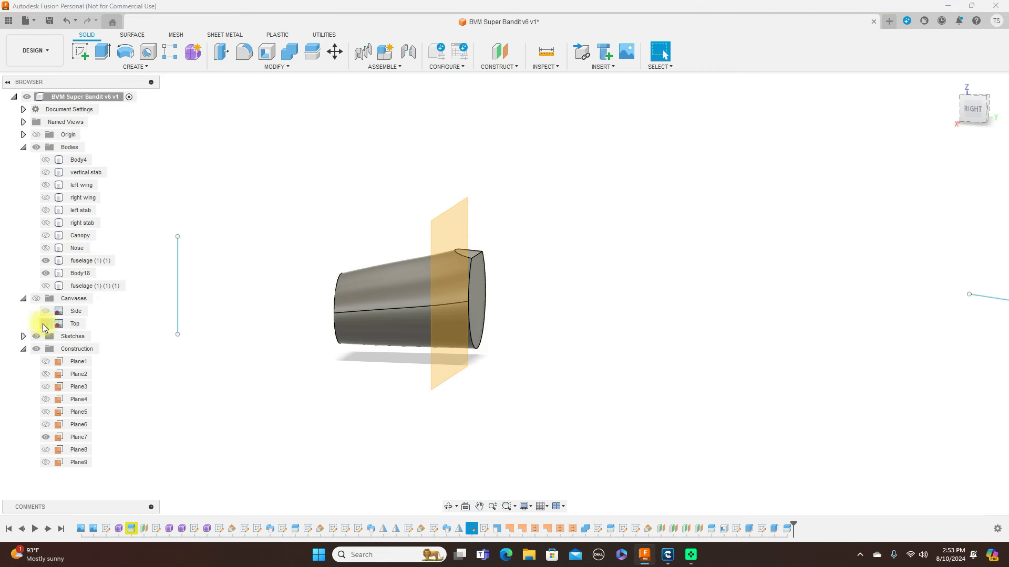
click(35, 348)
Step: Rename the isolated front fuselage section as F1
click(395, 324)
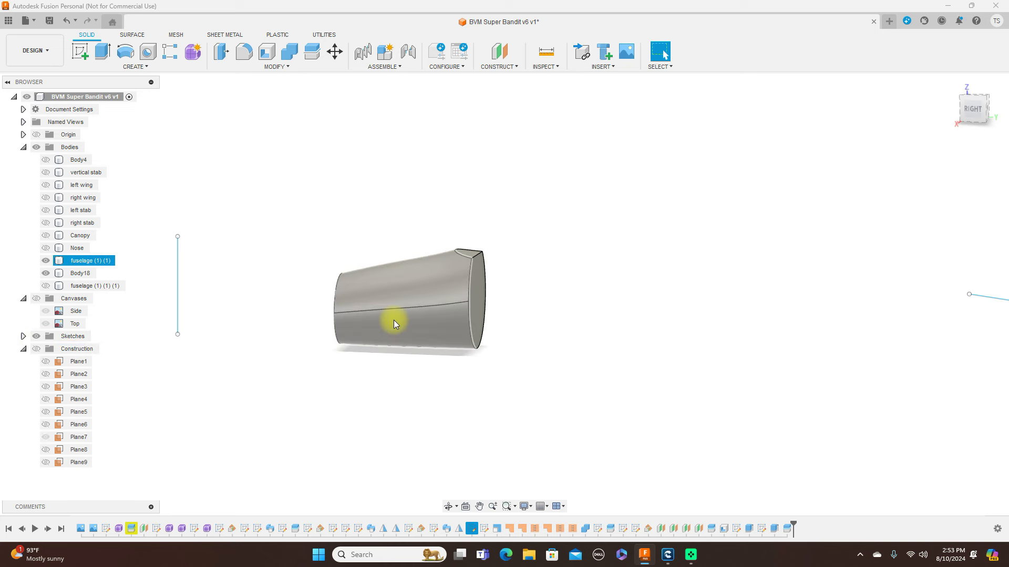
click(189, 243)
click(387, 297)
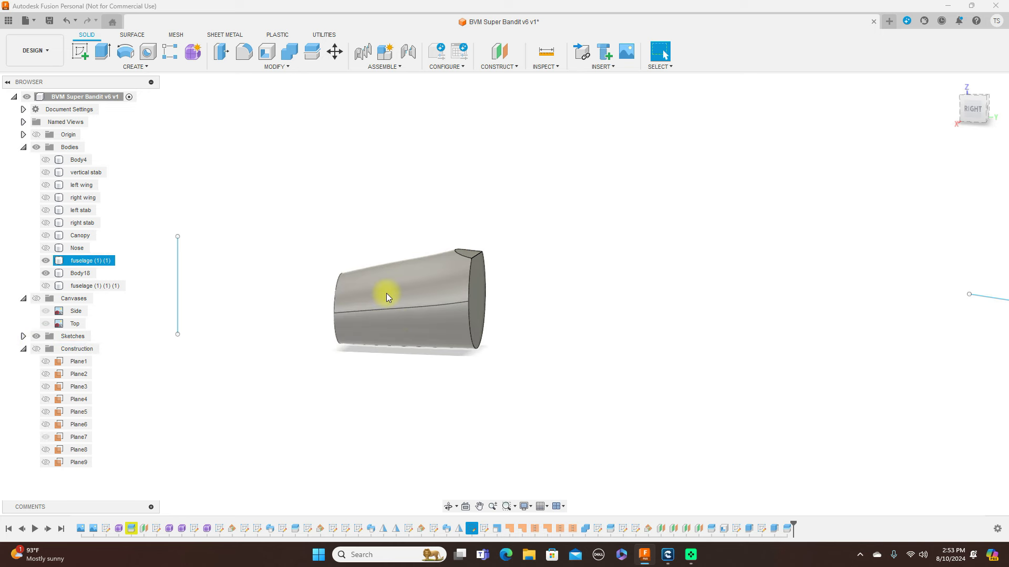
click(93, 261)
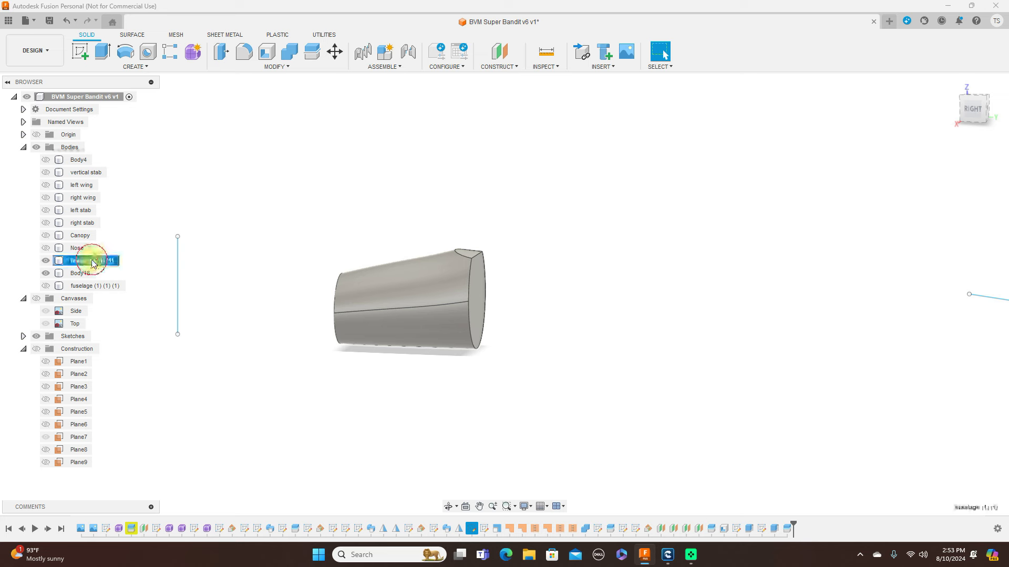
click(92, 263)
key(BackSpace)
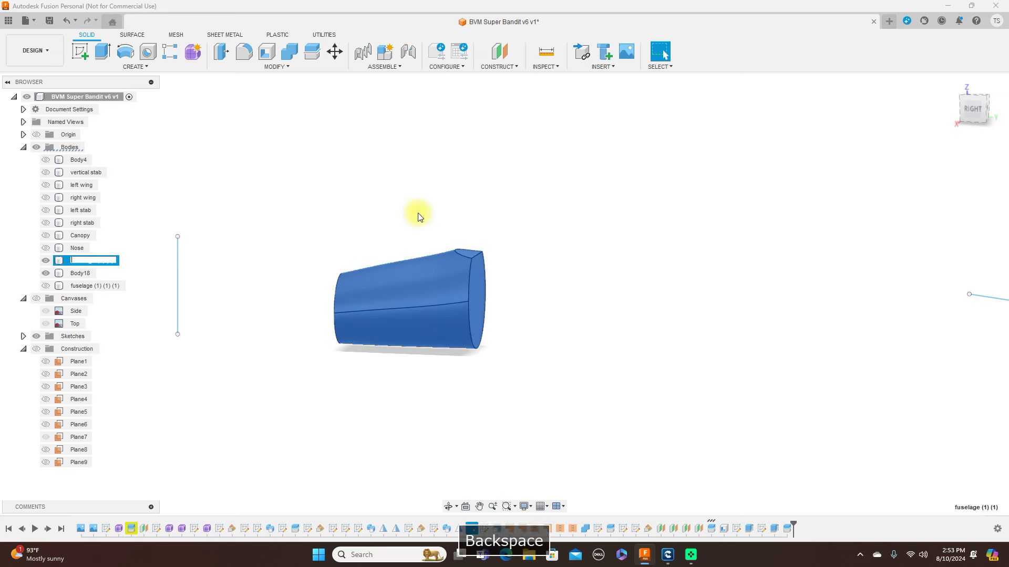
text(F)
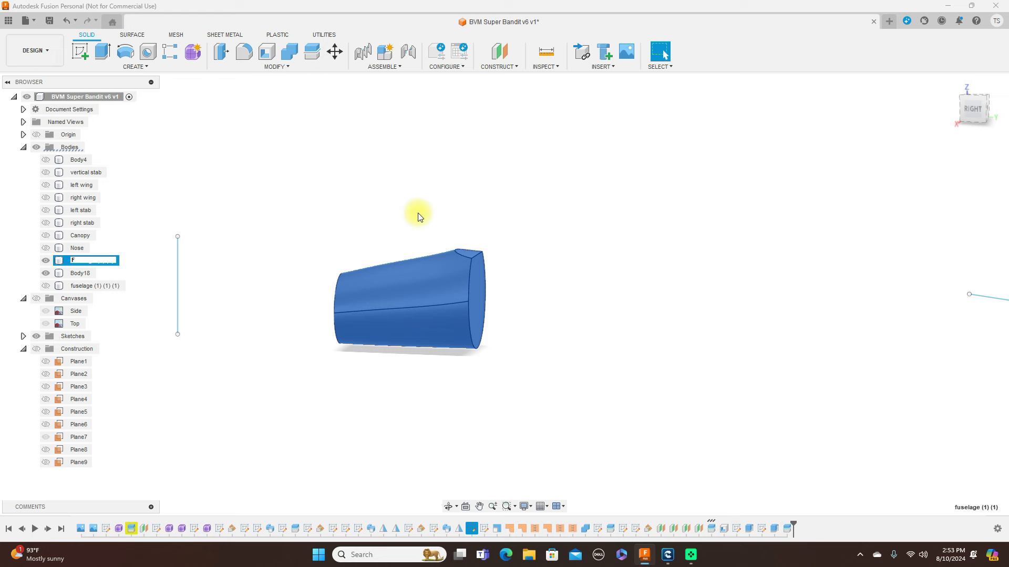
text(1)
key(Return)
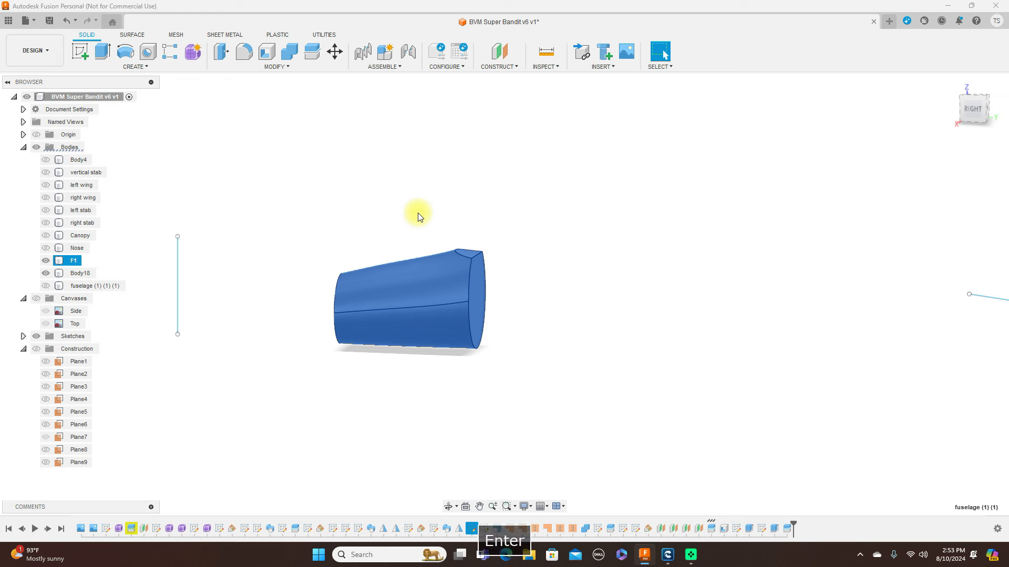
click(624, 197)
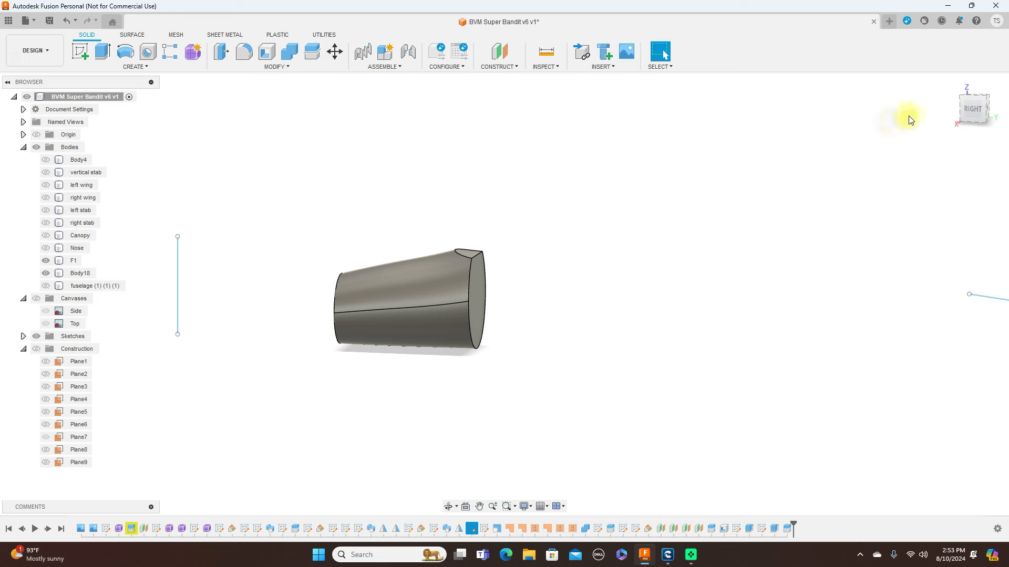
mouse_move(982, 112)
mouse_down()
mouse_move(11, 99)
mouse_move(51, 88)
mouse_move(87, 97)
mouse_move(27, 104)
mouse_move(992, 114)
mouse_move(720, 117)
mouse_up()
mouse_move(975, 113)
mouse_down()
mouse_move(99, 102)
mouse_move(113, 107)
mouse_up()
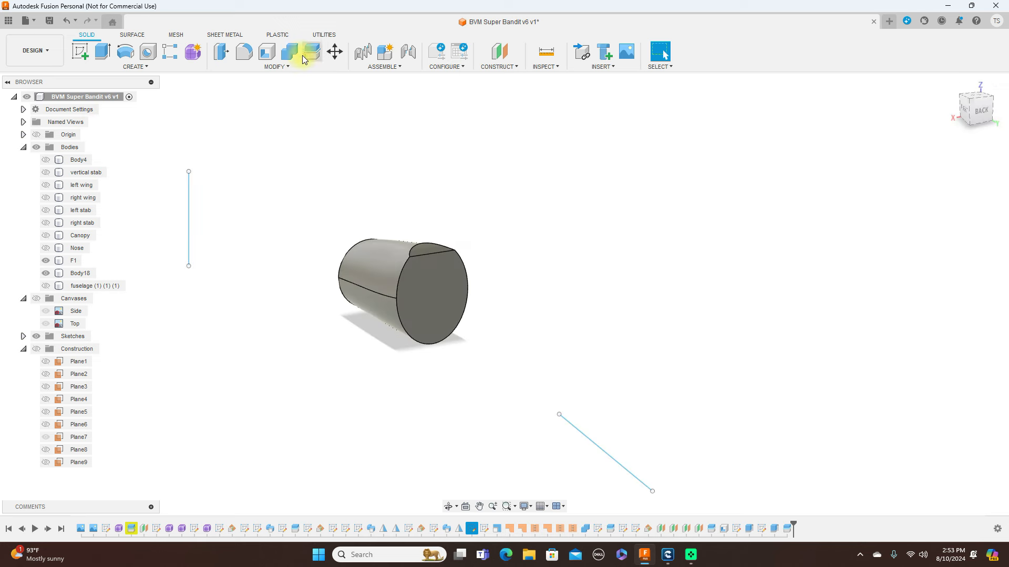
click(266, 51)
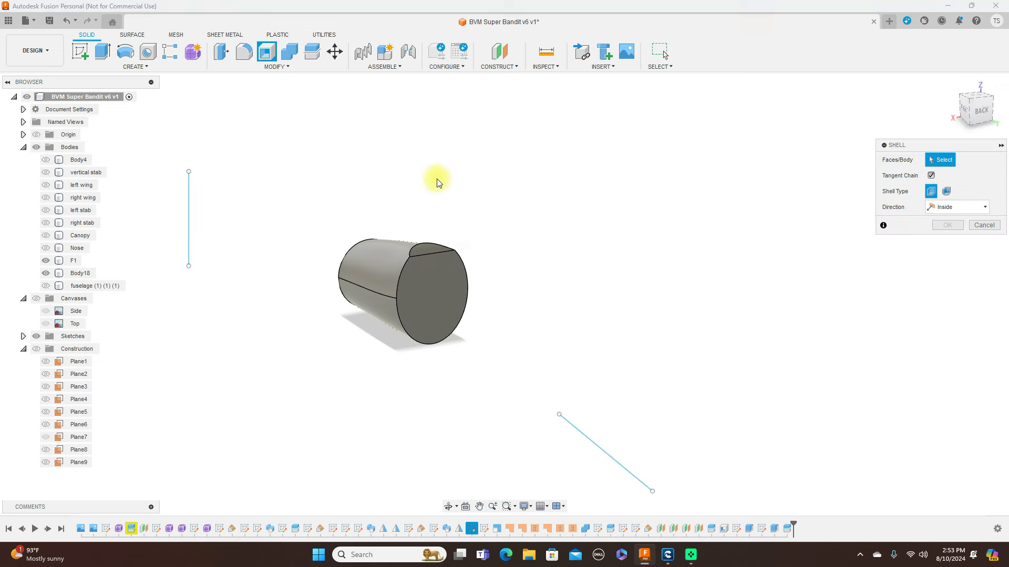
click(395, 279)
mouse_move(970, 118)
mouse_down()
mouse_move(23, 113)
mouse_move(797, 103)
mouse_up()
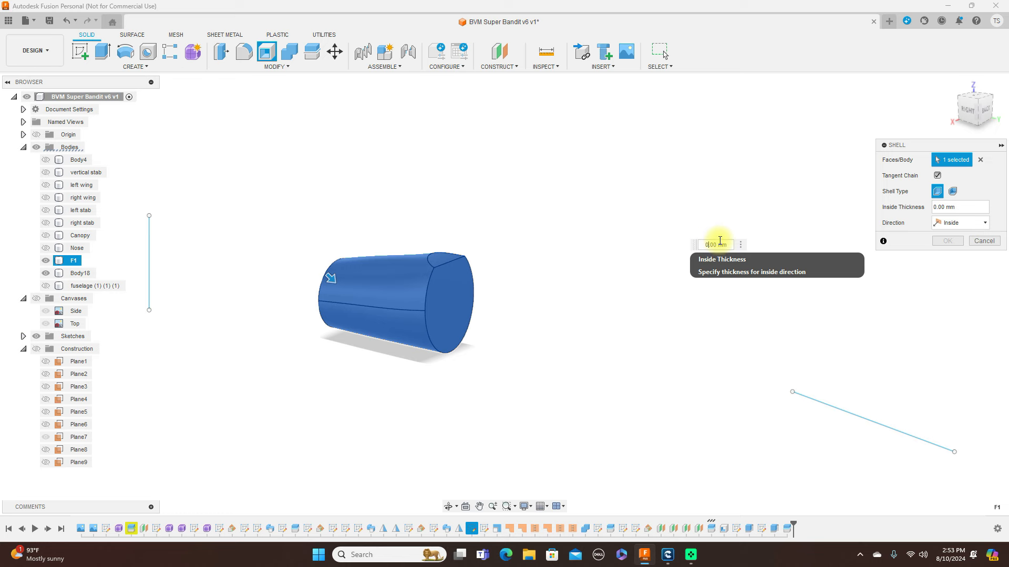
key(BackSpace)
text(1)
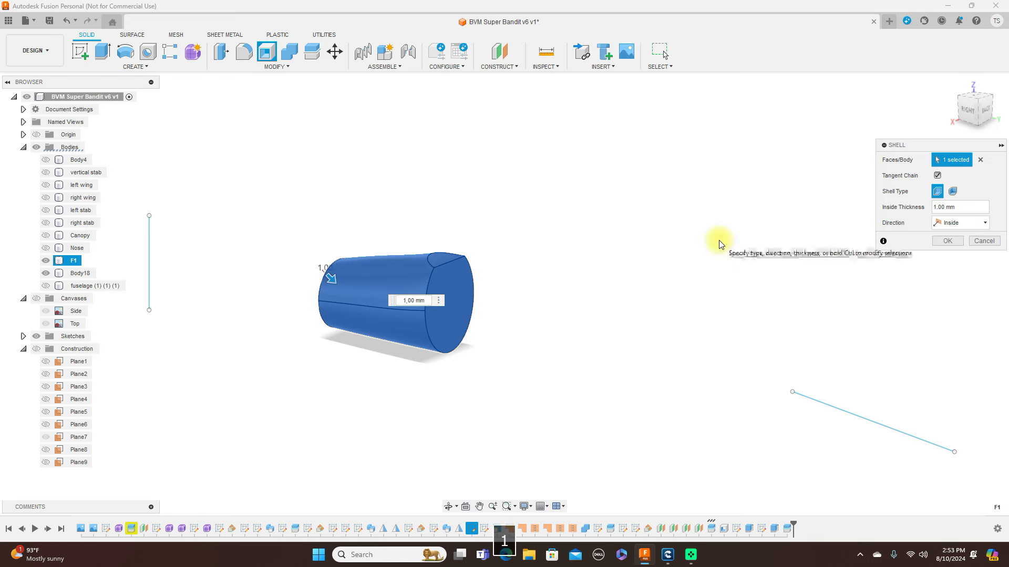
mouse_move(963, 113)
mouse_down()
mouse_move(11, 101)
mouse_move(124, 95)
mouse_move(116, 105)
mouse_move(11, 101)
mouse_up()
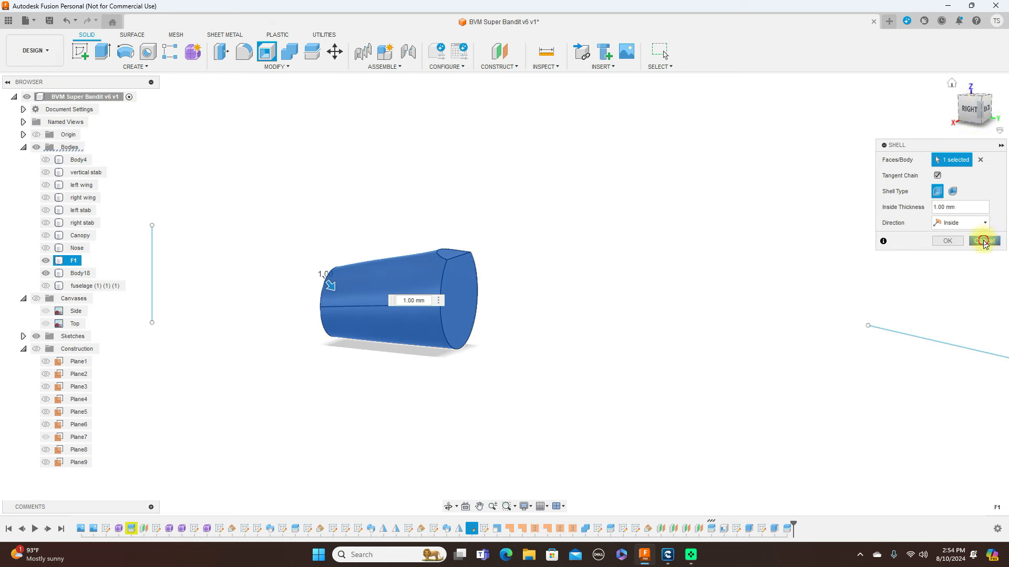
click(984, 242)
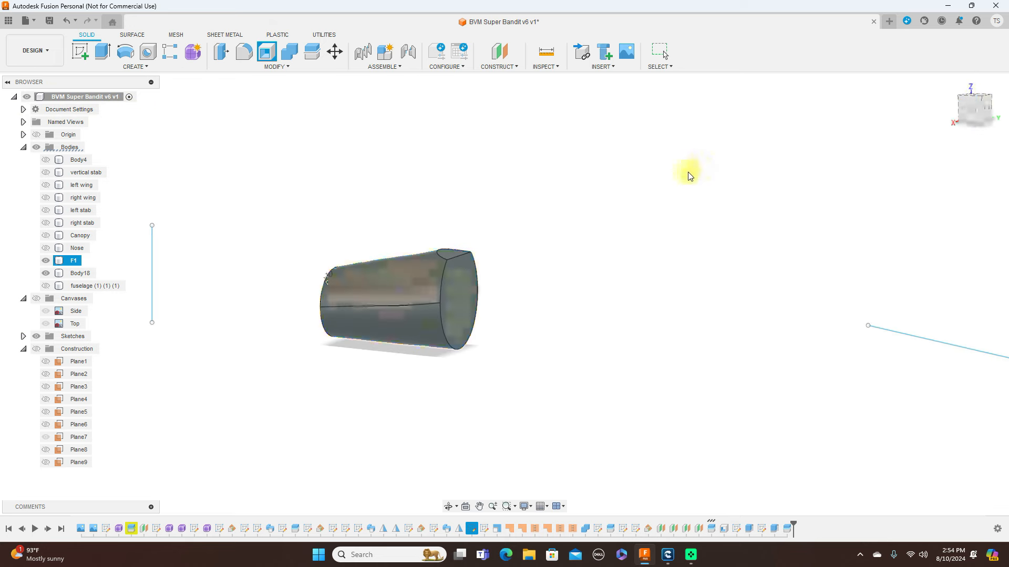
Step: Shell body F1 with its flat rear face removed and an inside thickness of 1 mm
click(261, 56)
click(458, 295)
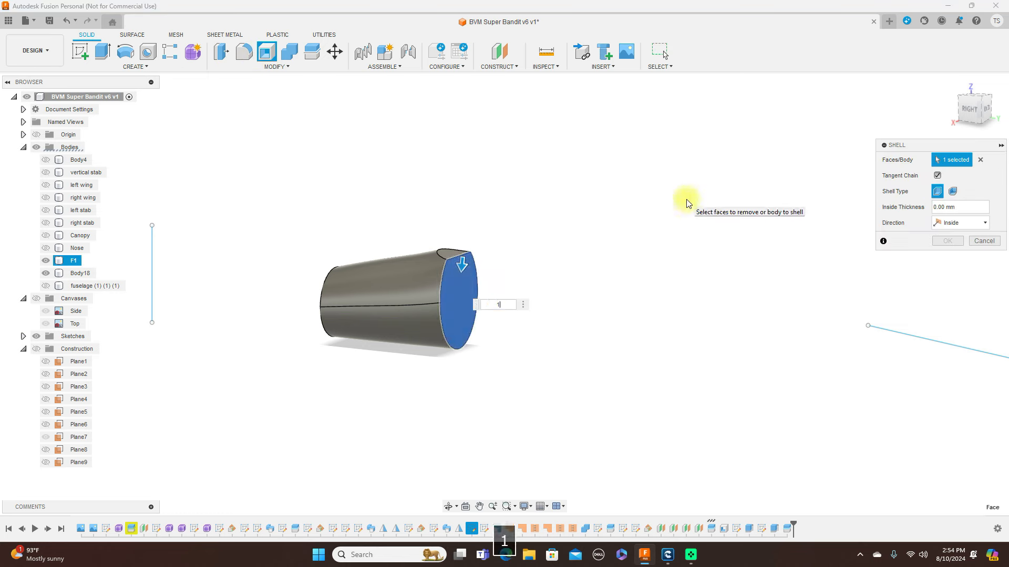
text(1)
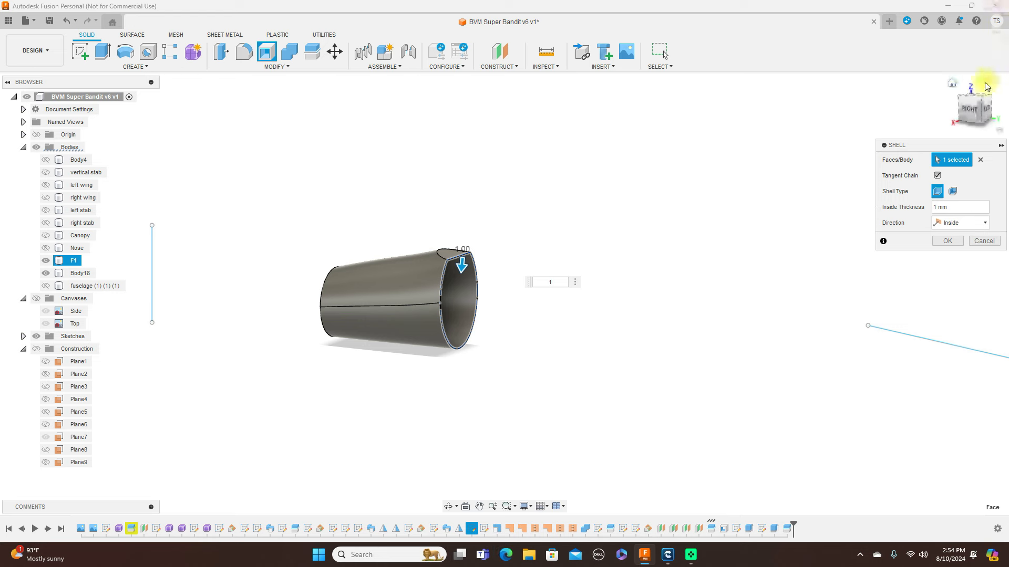
drag(975, 109, 890, 111)
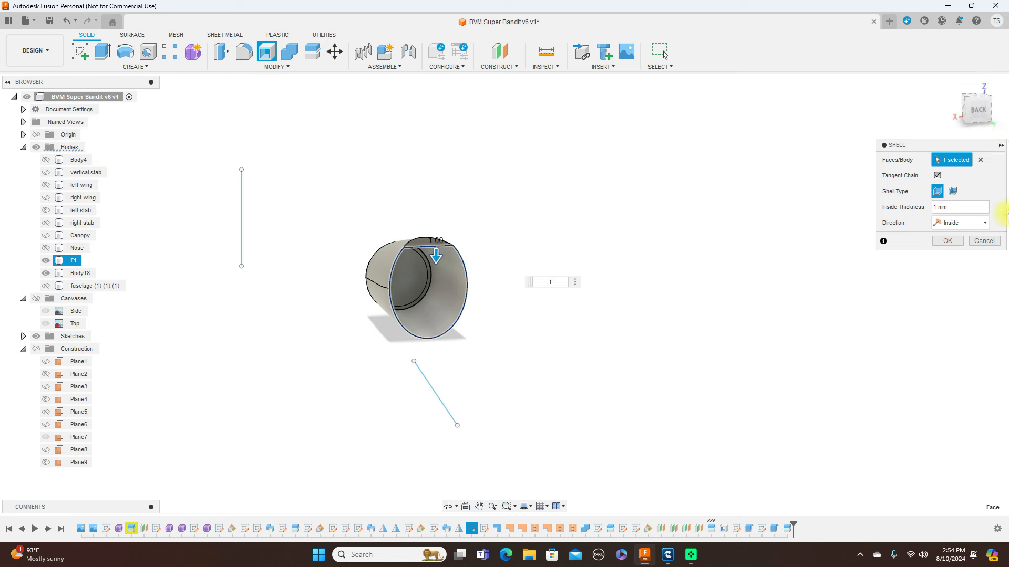
click(949, 241)
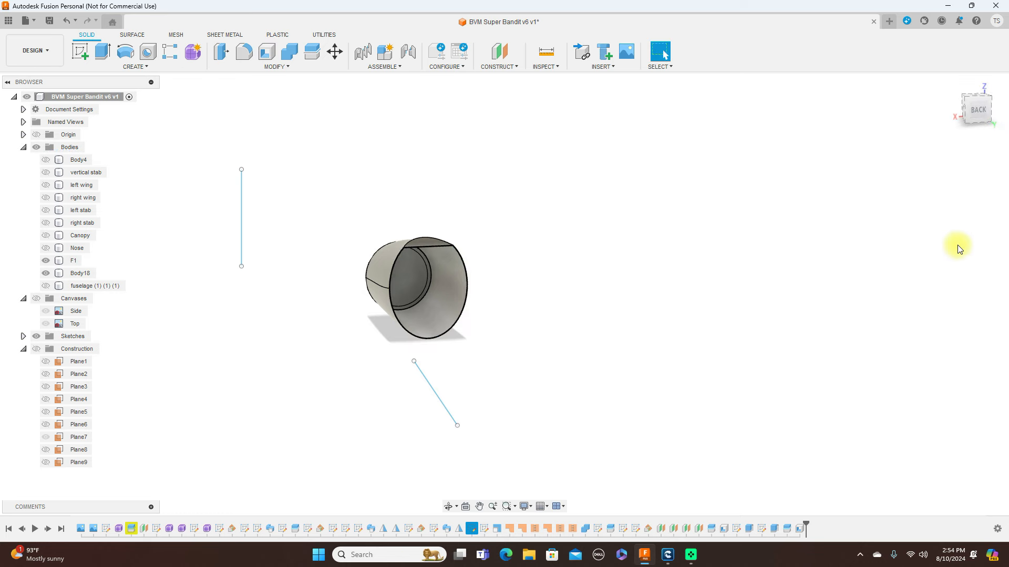
mouse_move(971, 117)
mouse_down()
mouse_move(130, 124)
mouse_move(135, 108)
mouse_move(209, 112)
mouse_up()
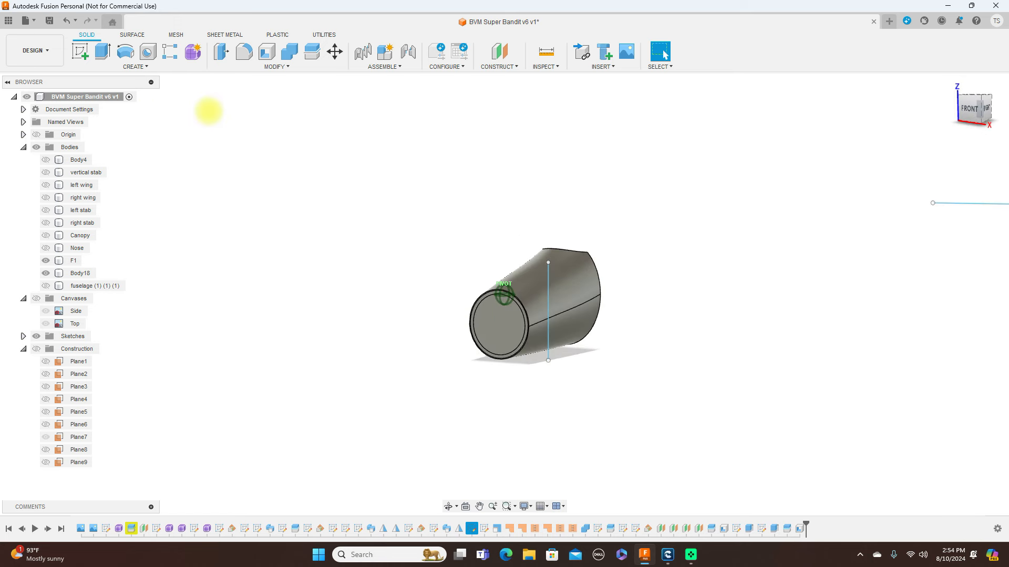
Step: Start an Extrude cut on the ring-shaped face at the nose end of the front fuselage section with a distance of -10 mm
scroll(631, 227, up, 2)
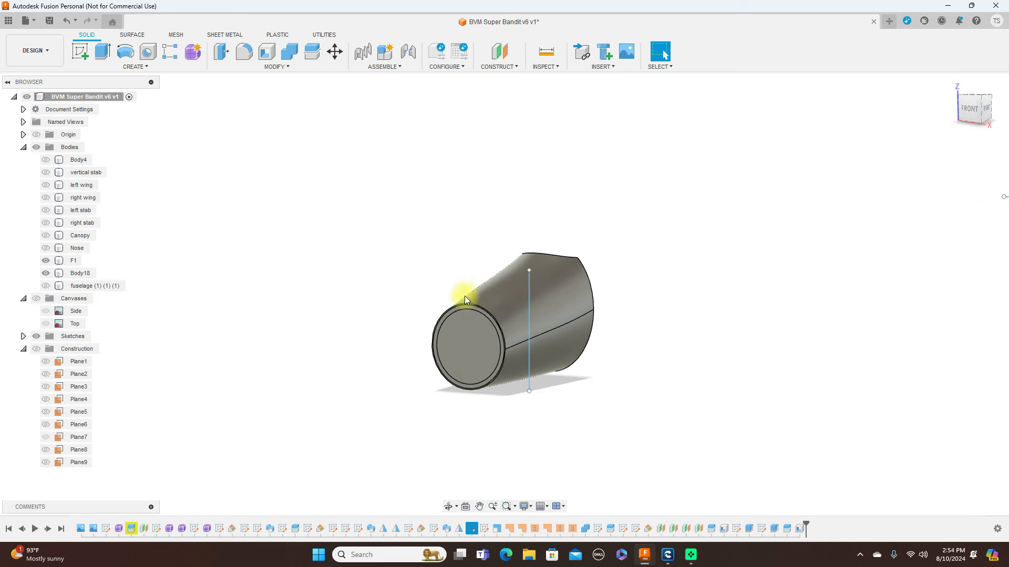
click(465, 311)
scroll(465, 312, up, 3)
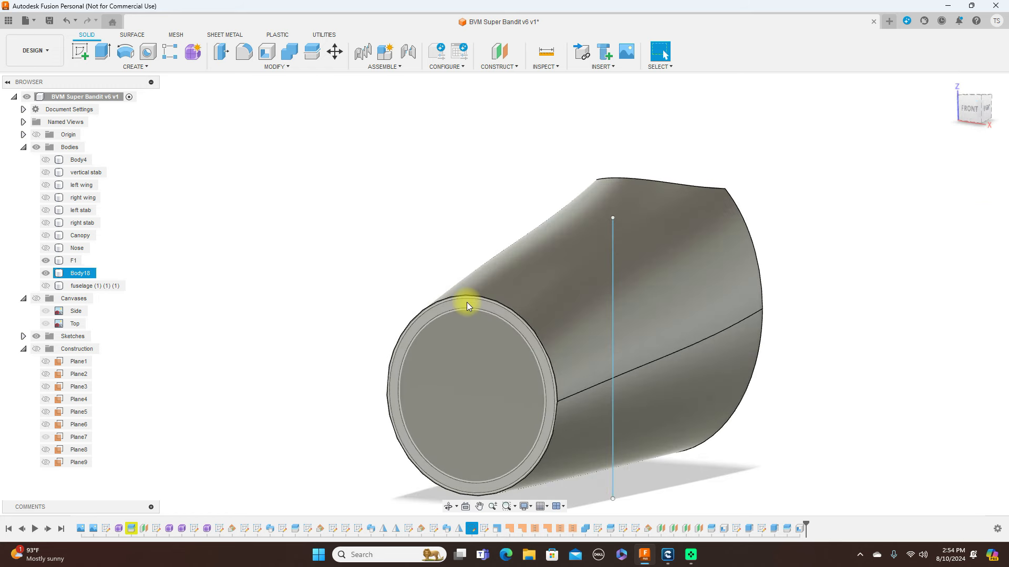
click(506, 300)
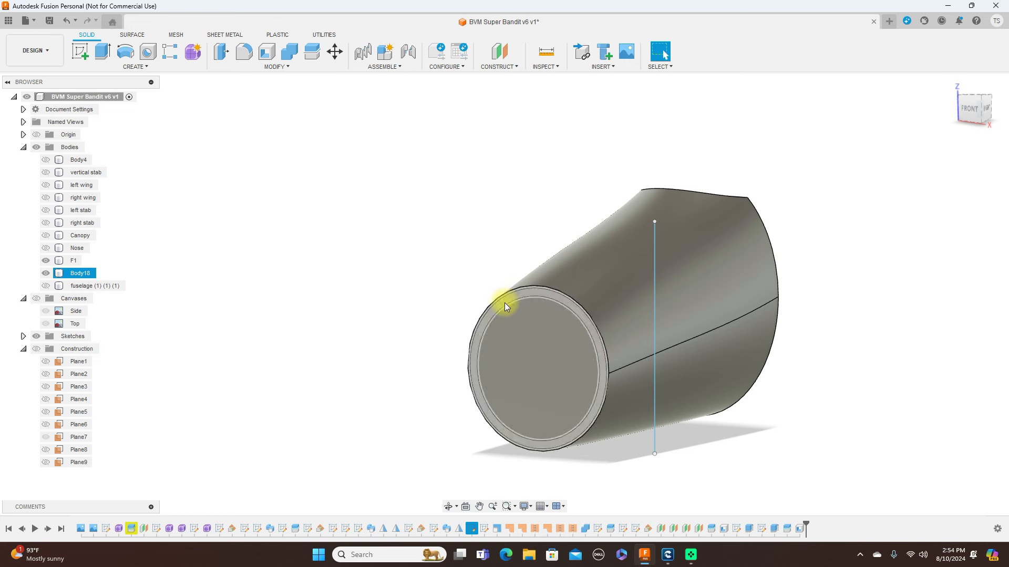
click(302, 167)
key(e)
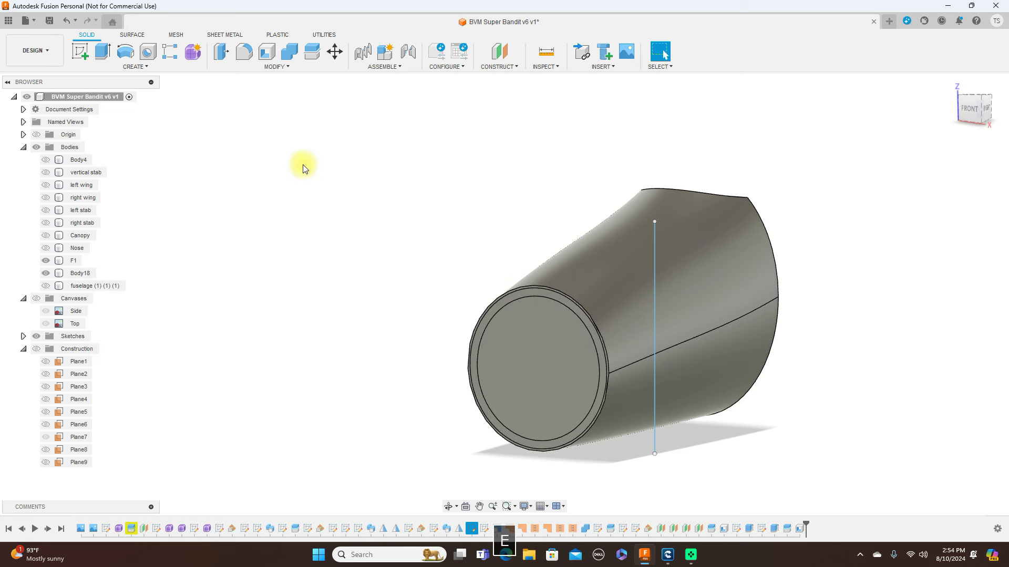
click(505, 305)
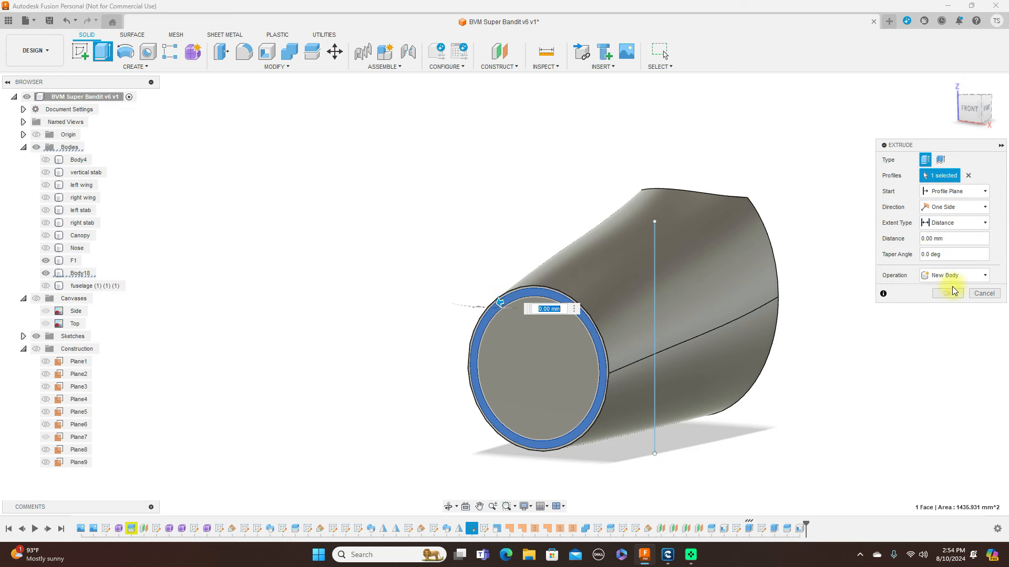
drag(500, 302, 517, 297)
drag(980, 119, 934, 140)
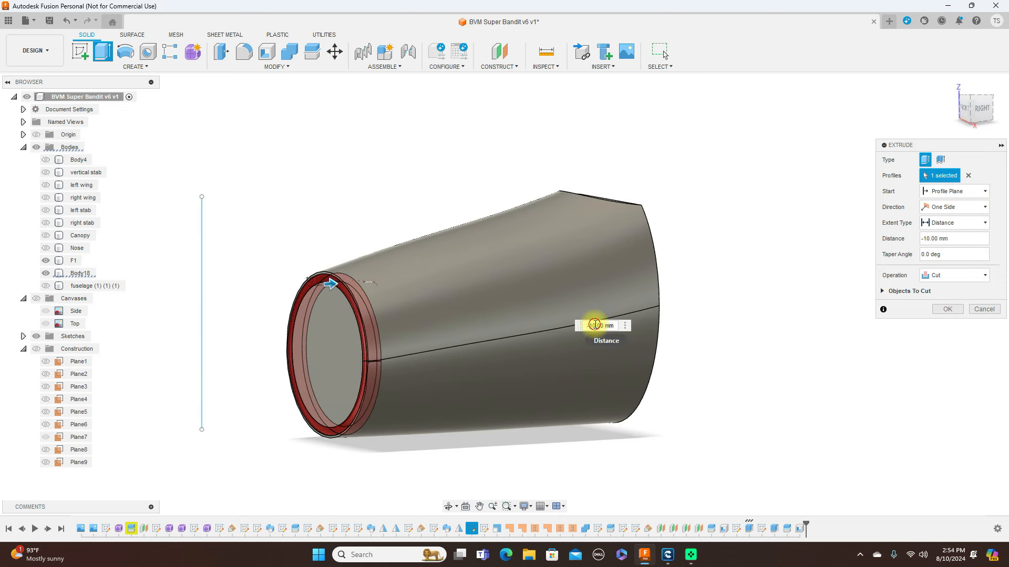
Step: Try distances of -1, -2, -5, -6 and -10 mm for the ring face cut
click(595, 325)
key(BackSpace)
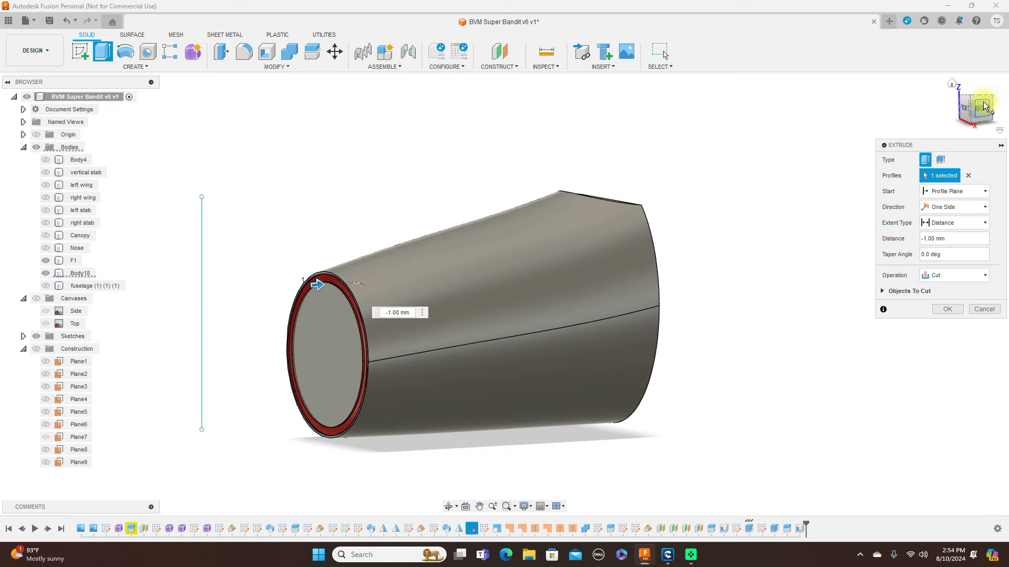
click(982, 117)
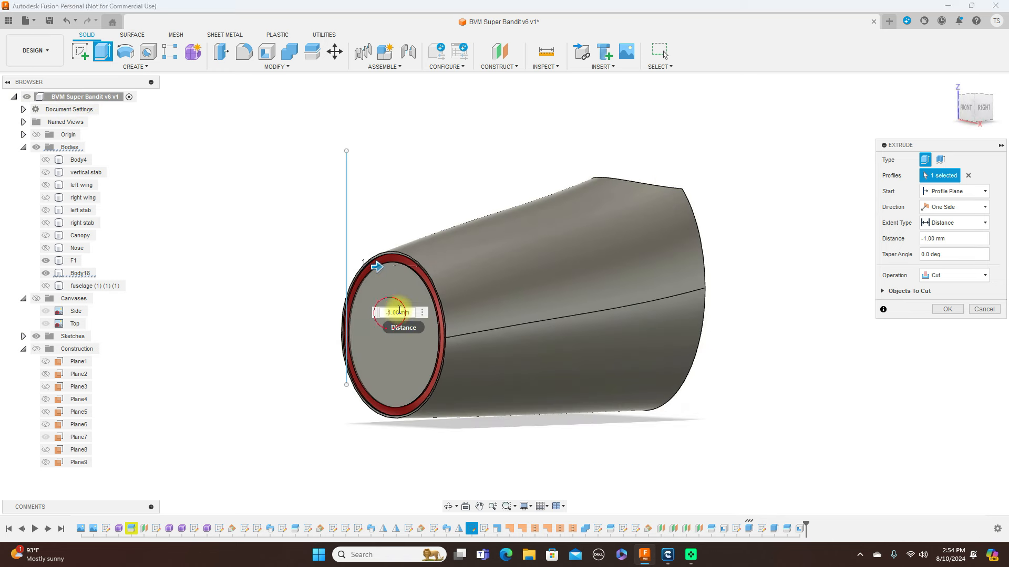
key(BackSpace)
text(2)
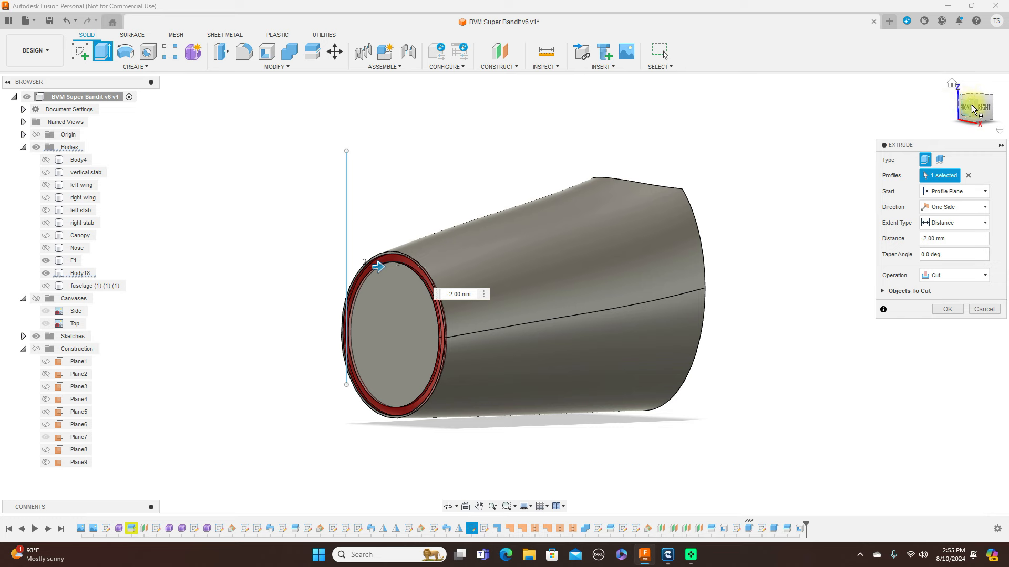
click(986, 111)
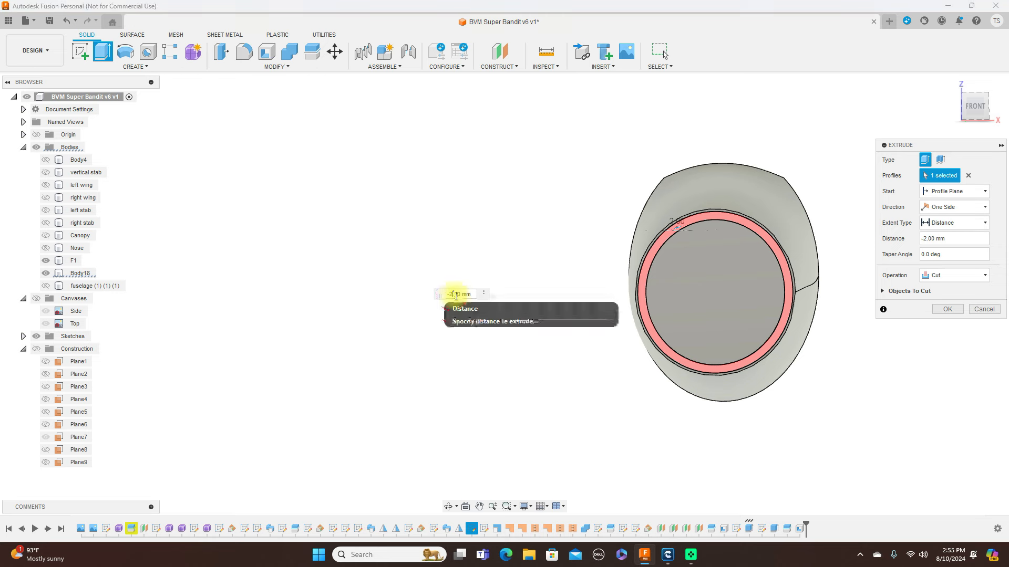
double_click(458, 295)
text(5)
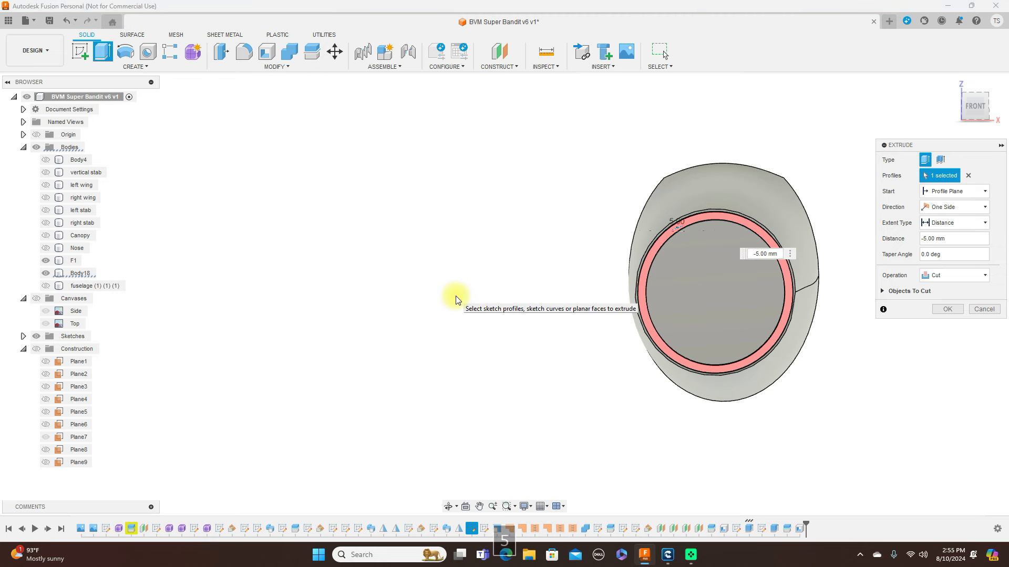
text(6)
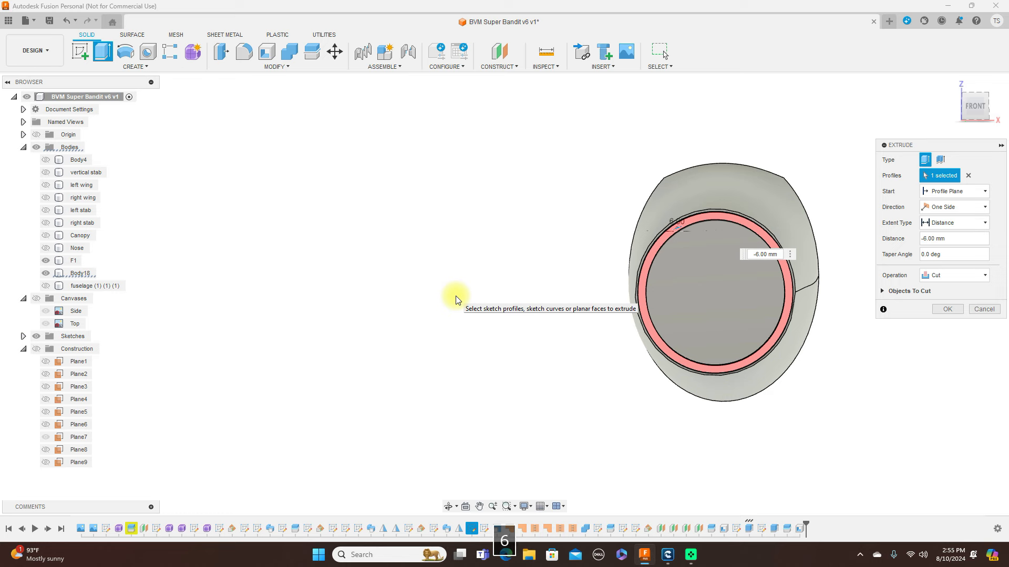
key(BackSpace)
text(10)
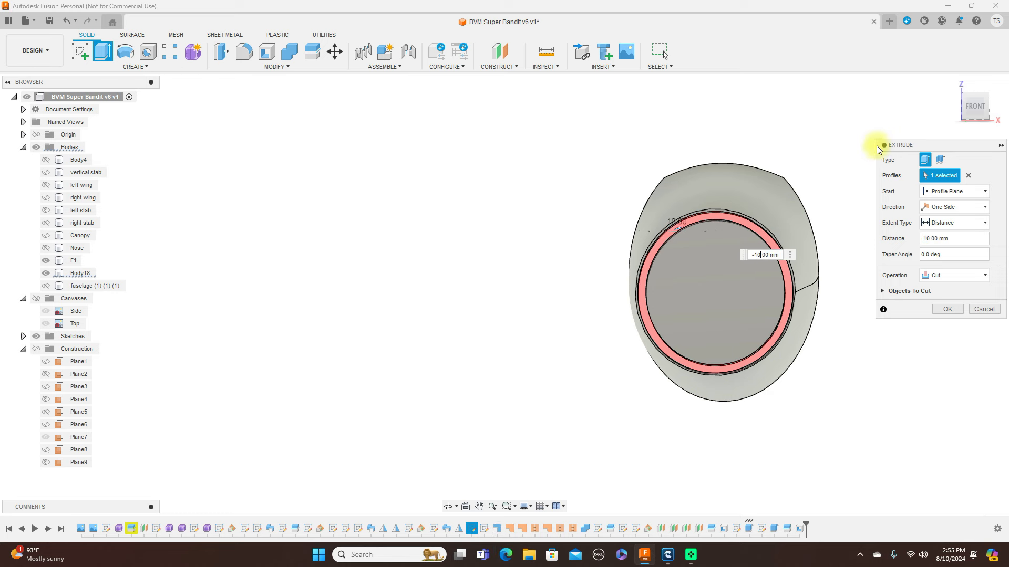
Step: Extend the ring face cut to -90 mm and apply it to the front fuselage section
drag(986, 115, 851, 129)
drag(319, 331, 434, 315)
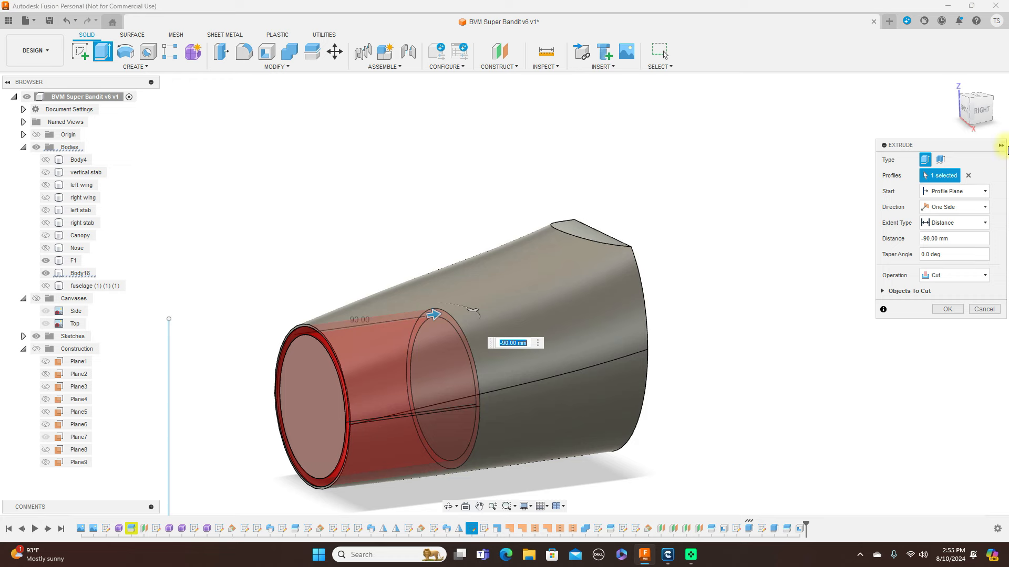
click(970, 118)
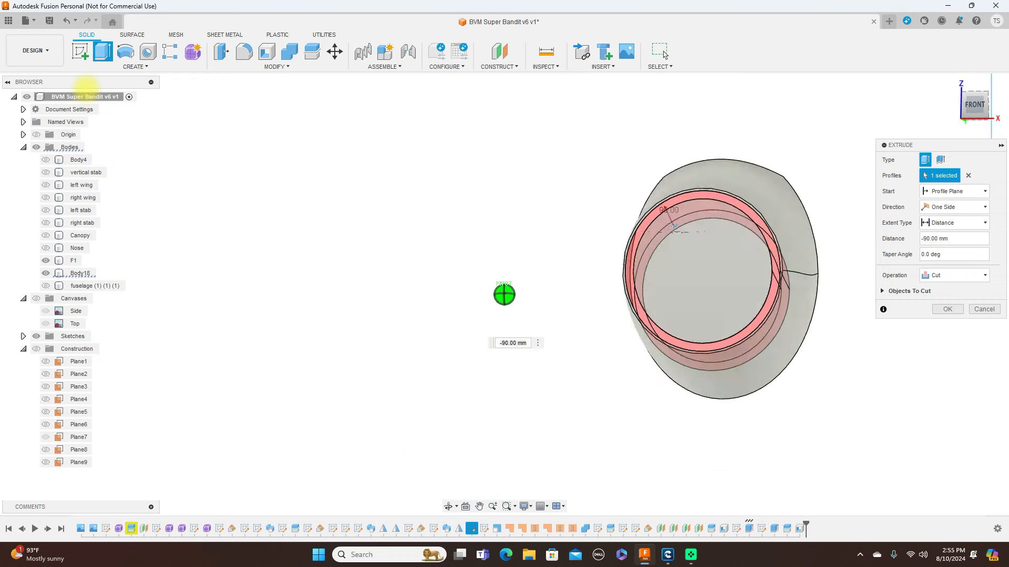
shift+middle_drag(73, 96, 784, 106)
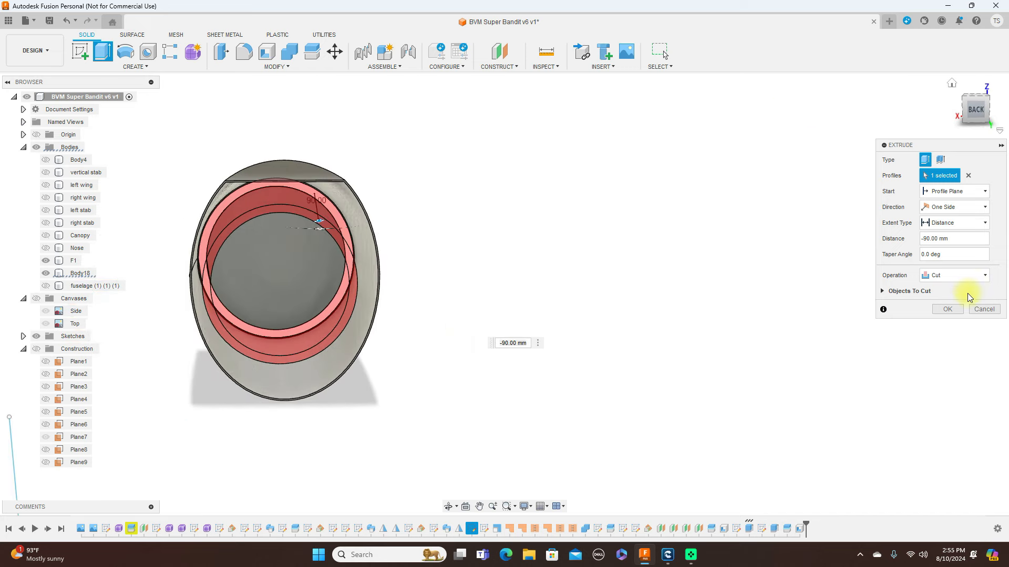
click(947, 309)
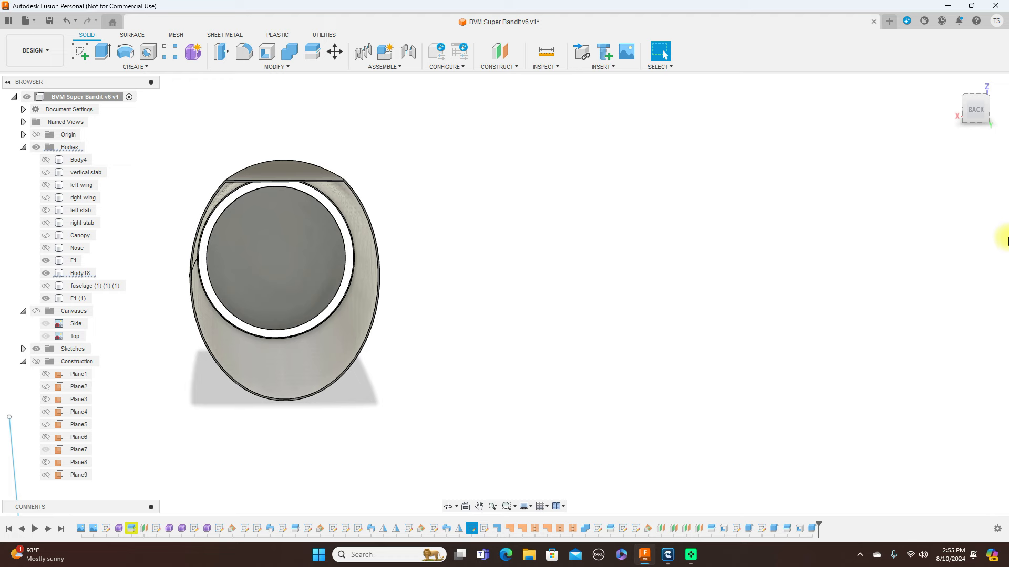
Step: Try to delete the round inner face at the nose end of the front section, and hide body F1
mouse_move(965, 112)
shift+middle_down()
mouse_move(146, 101)
mouse_move(193, 105)
shift+middle_up()
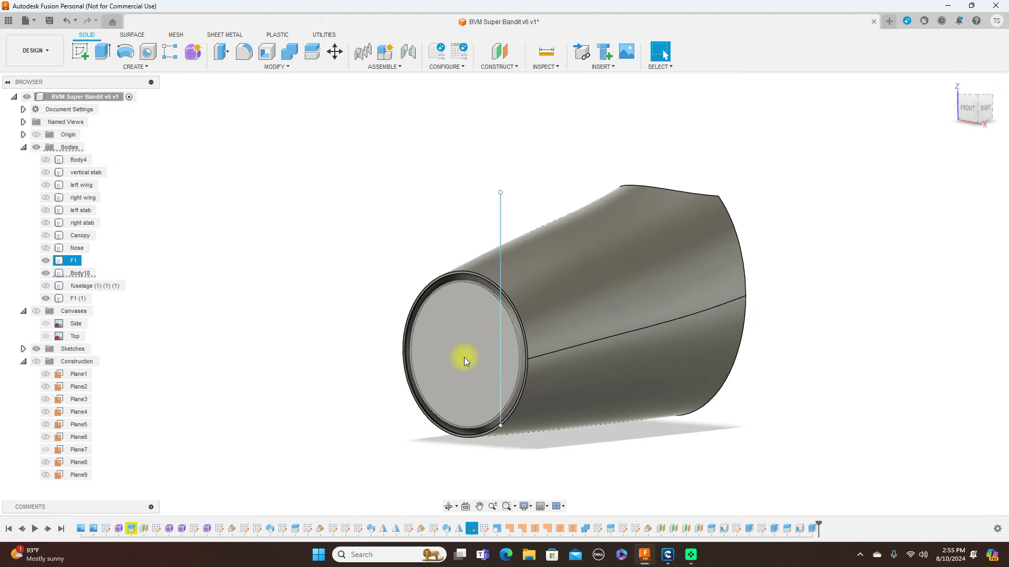
click(462, 357)
right_click(462, 356)
click(423, 342)
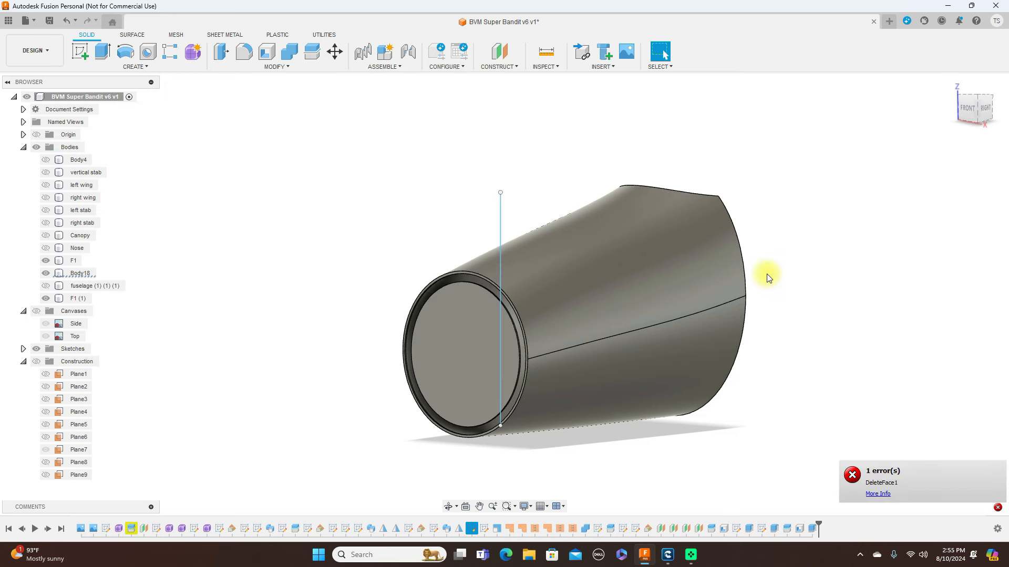
click(46, 261)
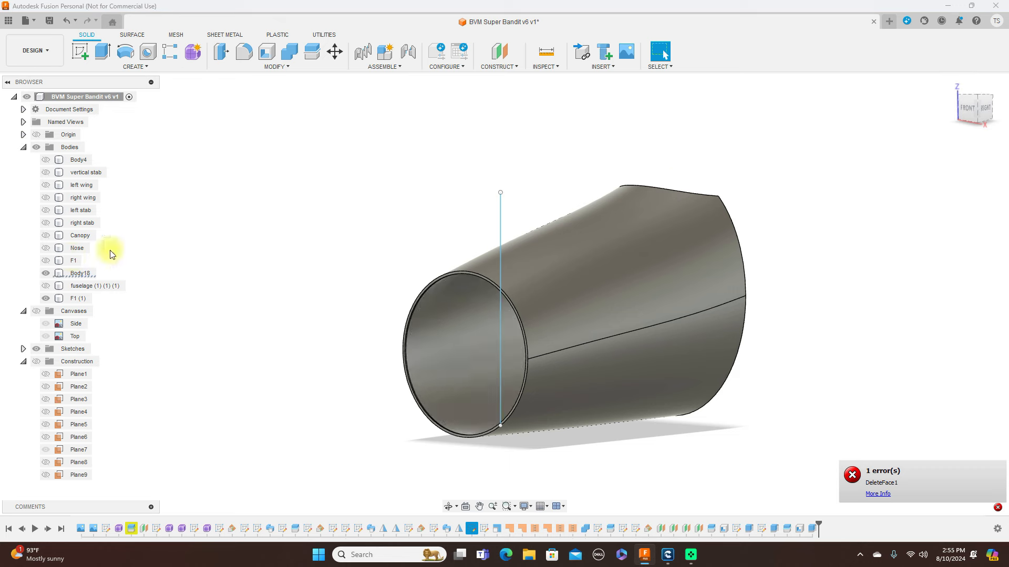
Step: Delete the vertical sketch line beside the nose end of the front fuselage section
click(501, 212)
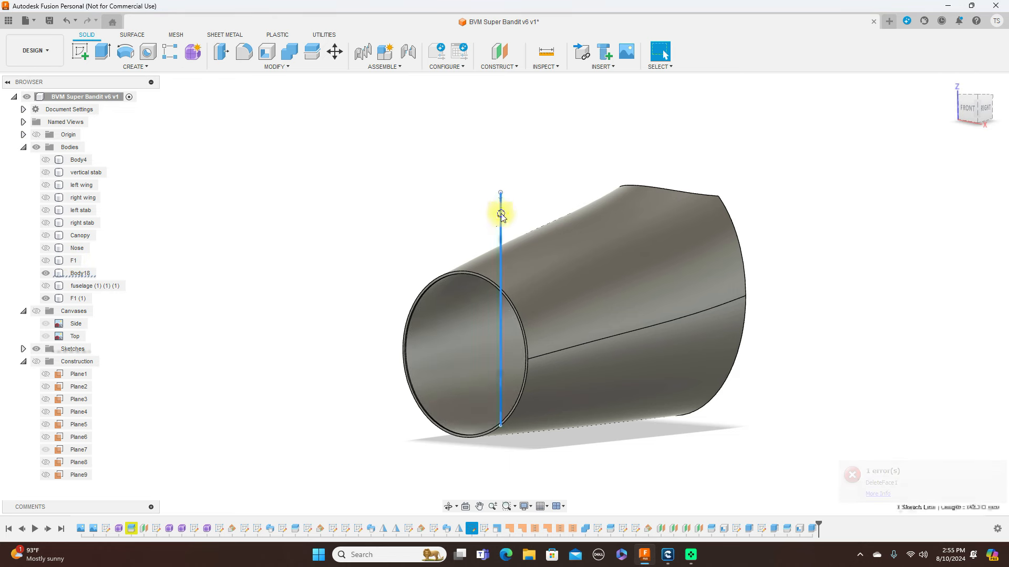
right_click(500, 212)
click(473, 199)
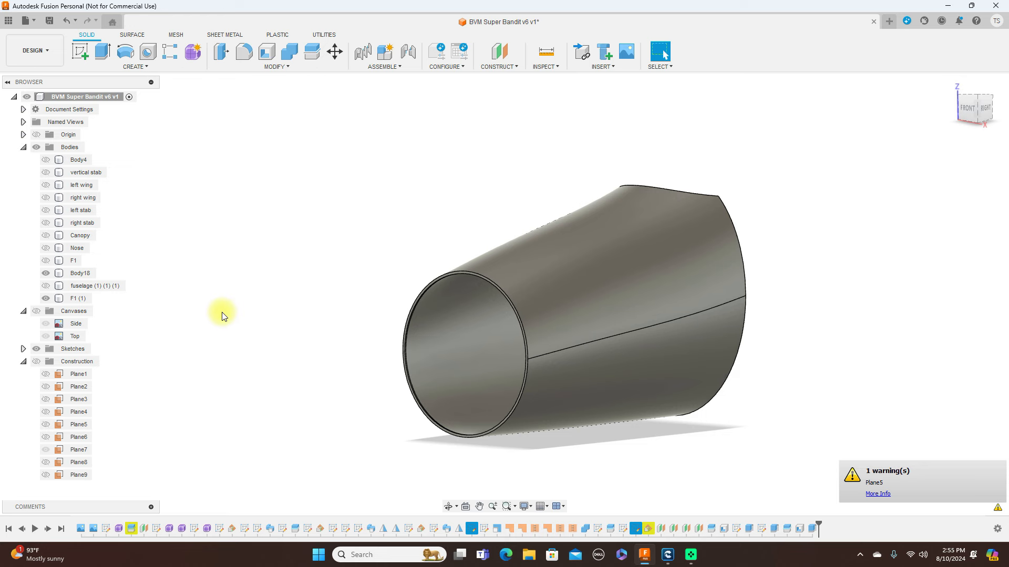
Step: Show the Nose body again together with the hollow front fuselage section
click(985, 109)
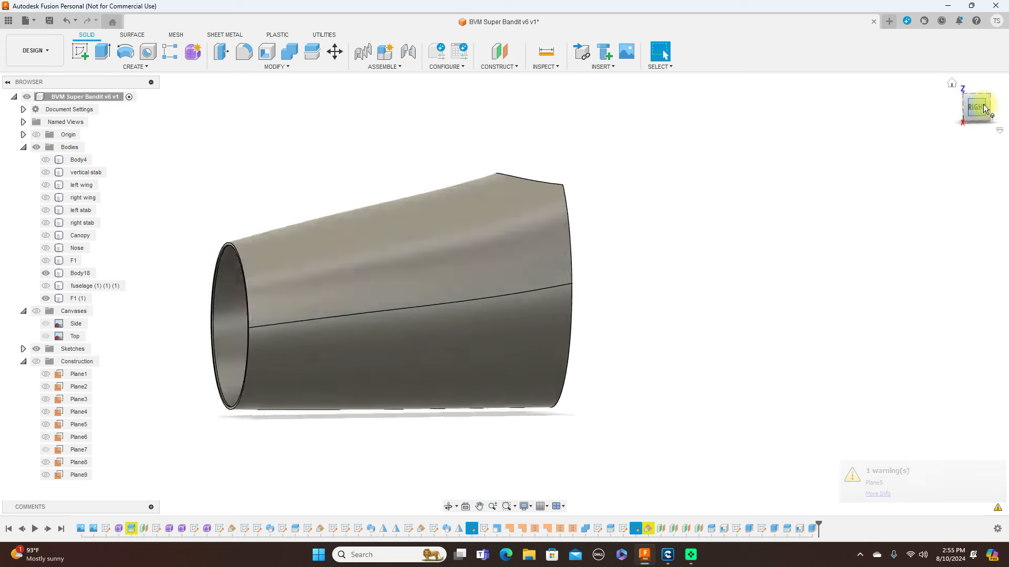
mouse_move(986, 107)
mouse_down()
mouse_move(901, 118)
mouse_move(930, 112)
mouse_move(40, 99)
mouse_move(95, 109)
mouse_move(117, 95)
mouse_move(79, 105)
mouse_up()
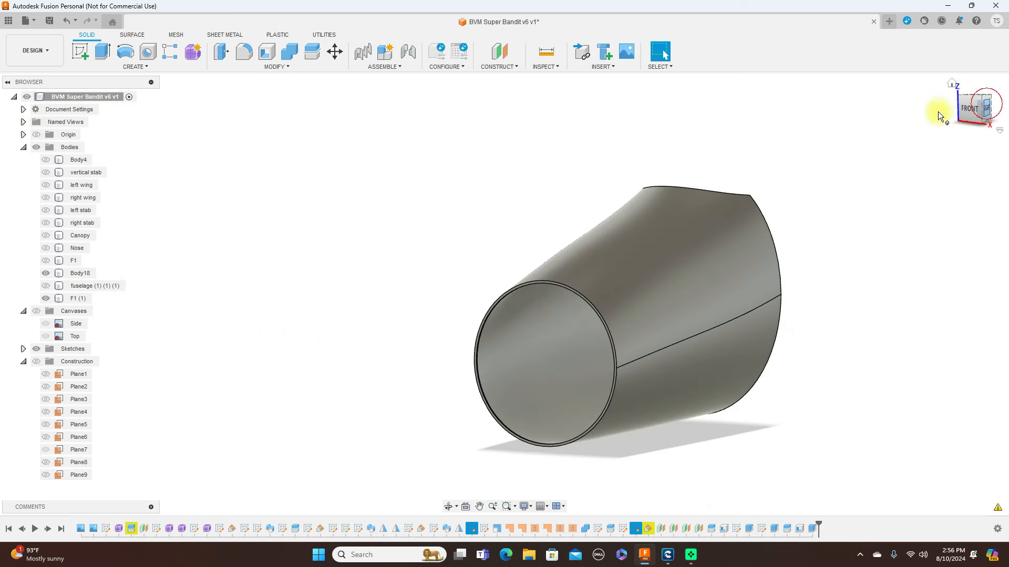
click(986, 103)
click(46, 248)
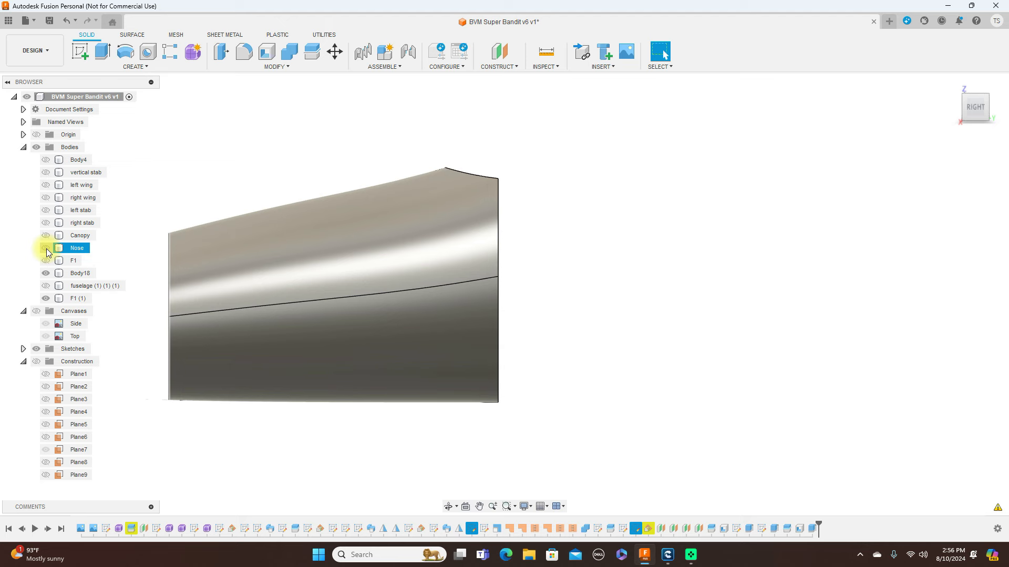
middle_drag(221, 140, 528, 137)
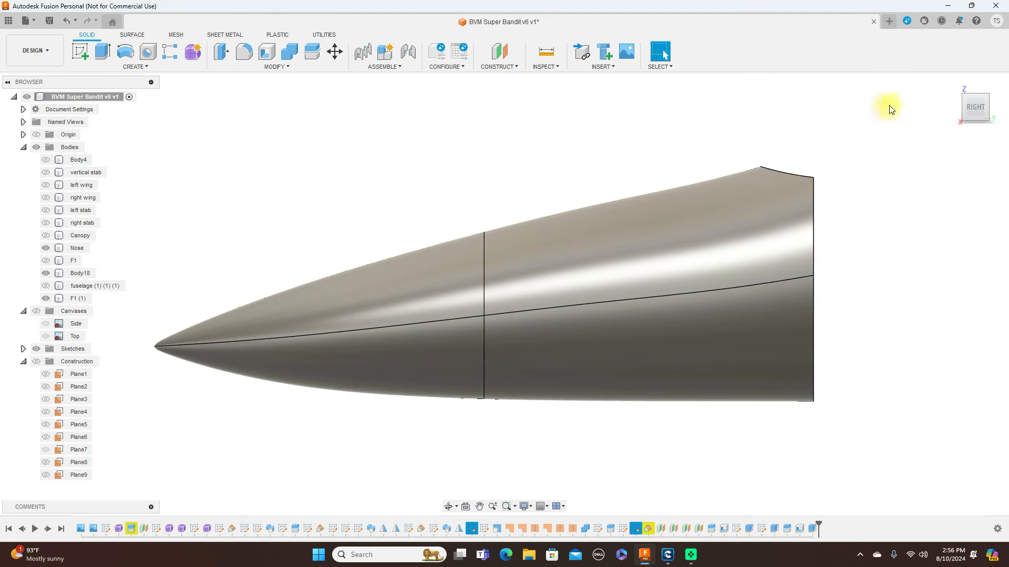
Step: Examine the hollow interior and side profile of the joined nose and front fuselage section
drag(988, 113, 882, 158)
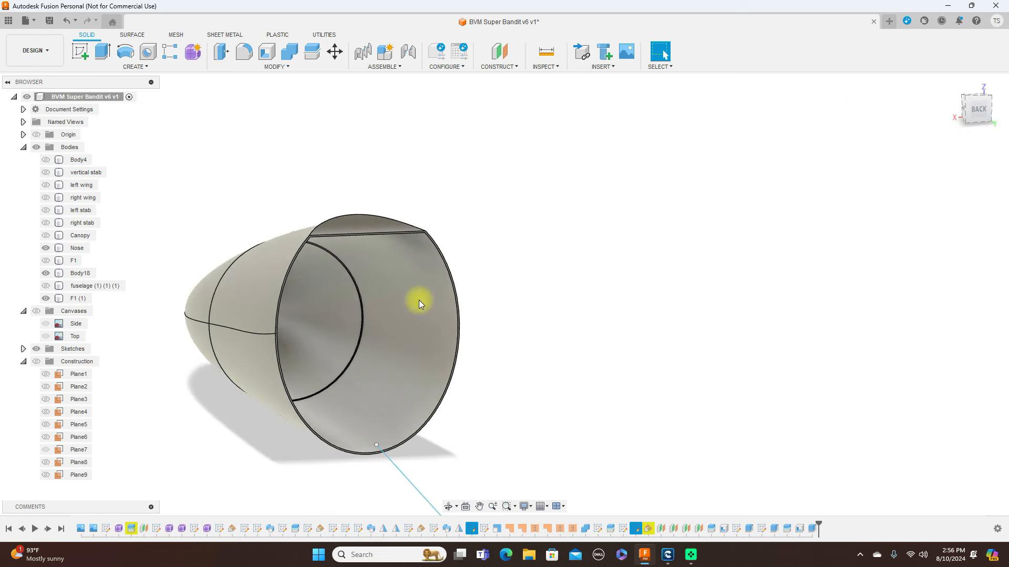
click(372, 310)
key(Escape)
click(966, 115)
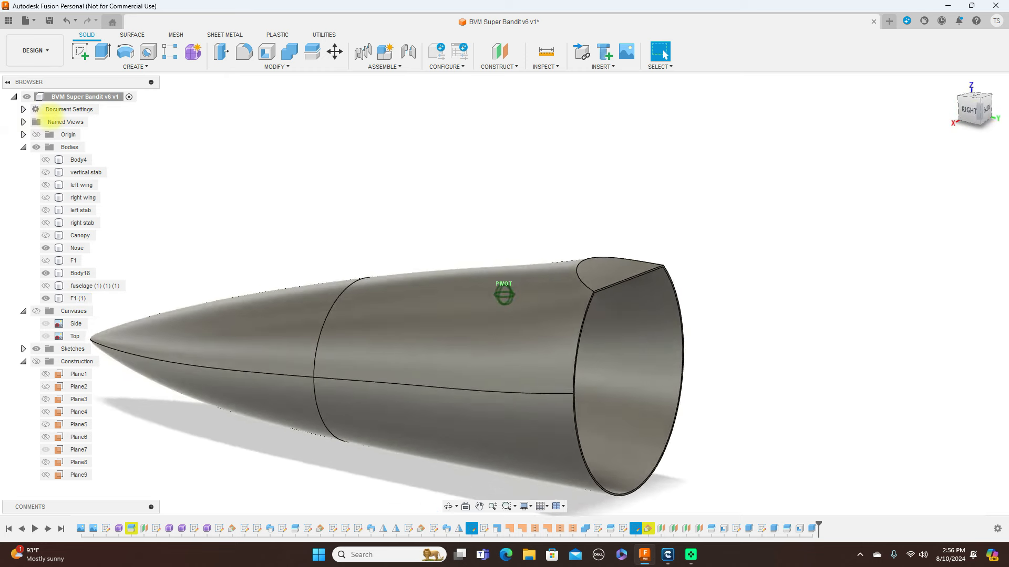
scroll(851, 322, down, 3)
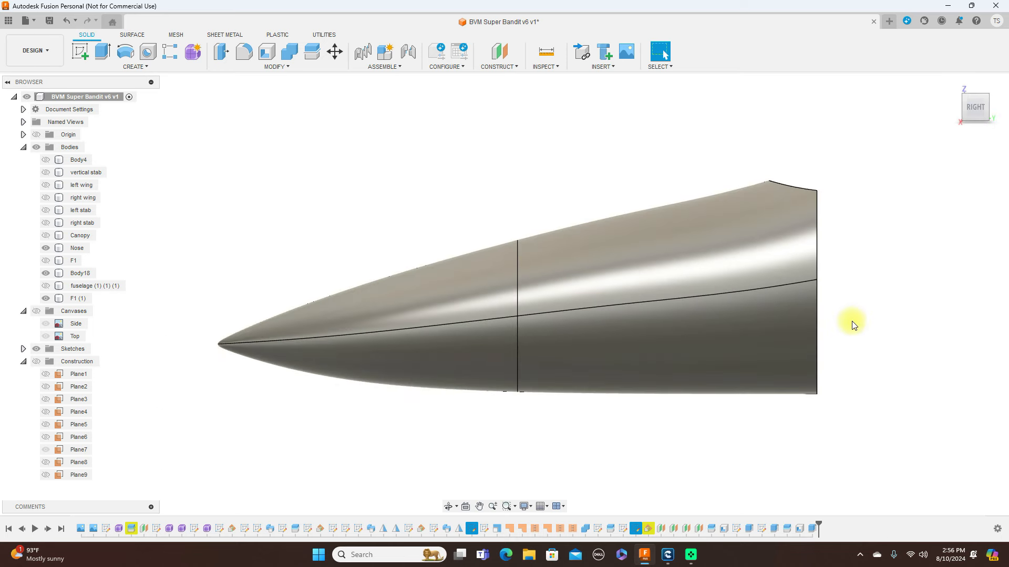
middle_drag(897, 299, 859, 303)
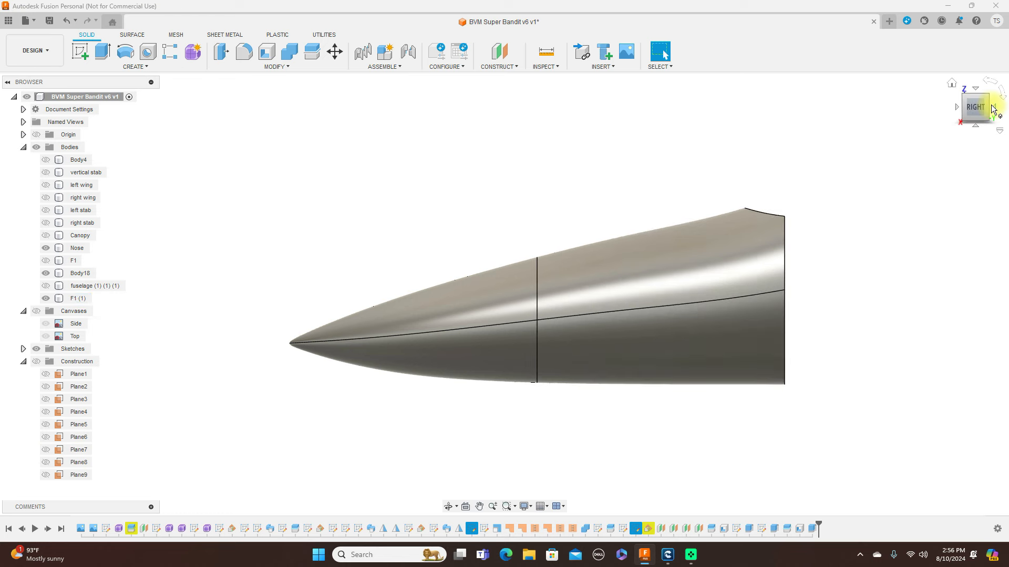
drag(983, 99, 786, 283)
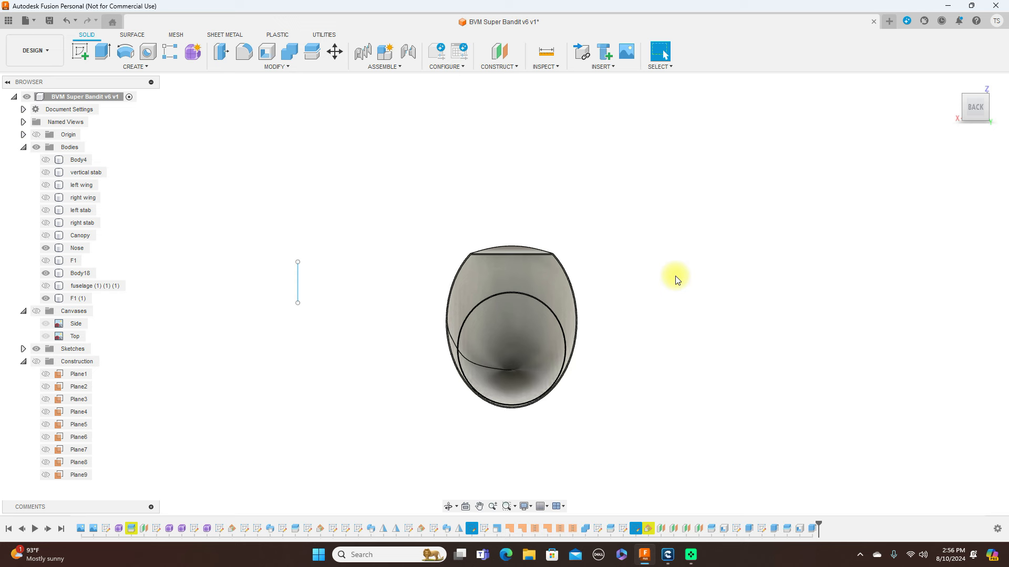
Step: Turn on the construction planes group and show Plane6 and Plane7
click(35, 363)
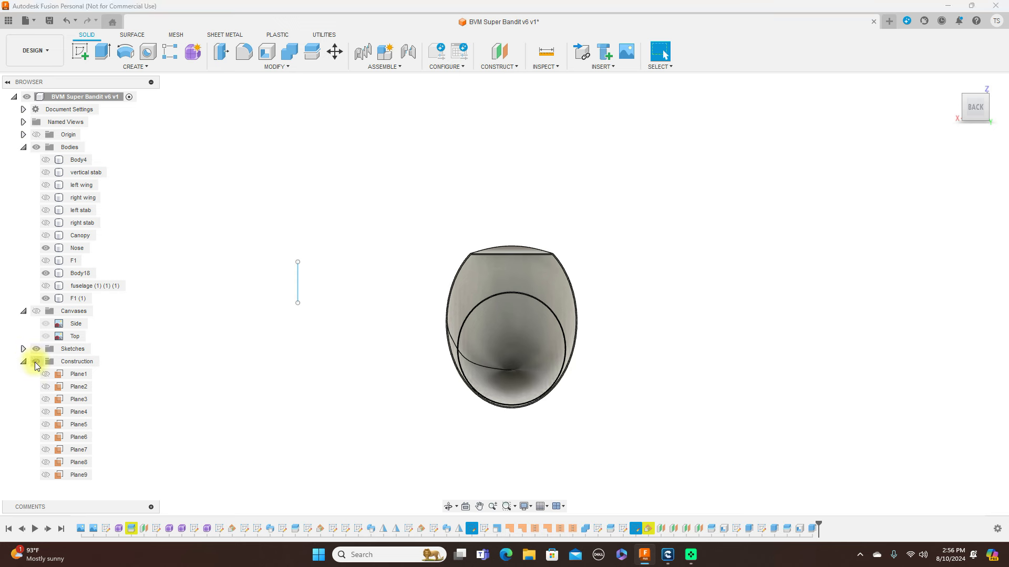
click(46, 438)
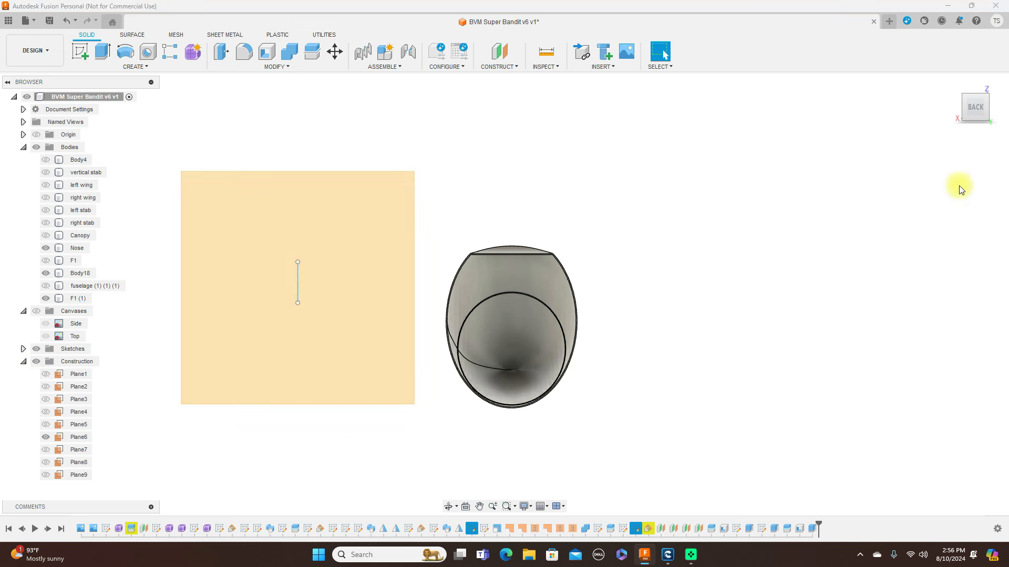
drag(965, 110, 1004, 114)
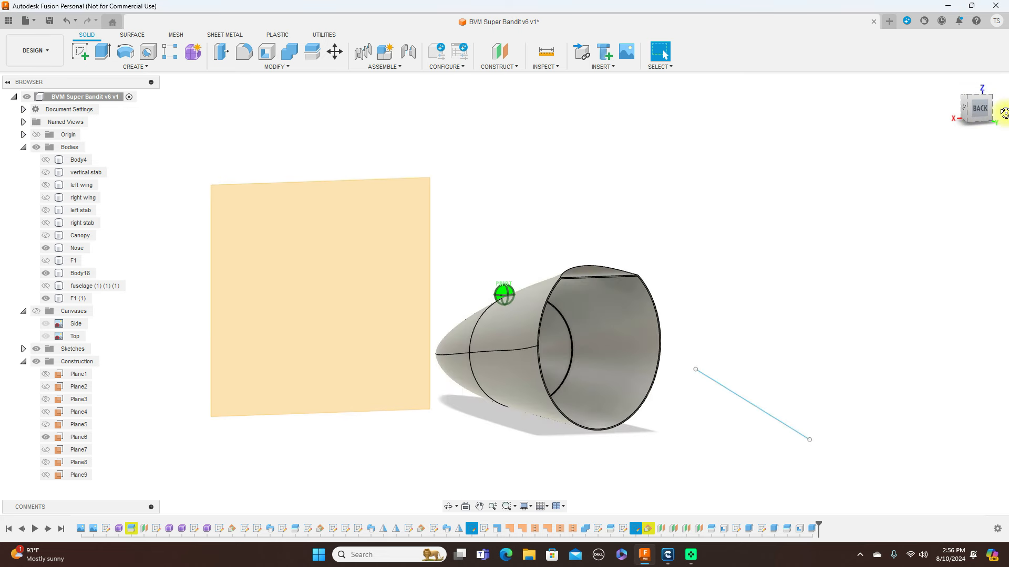
click(47, 449)
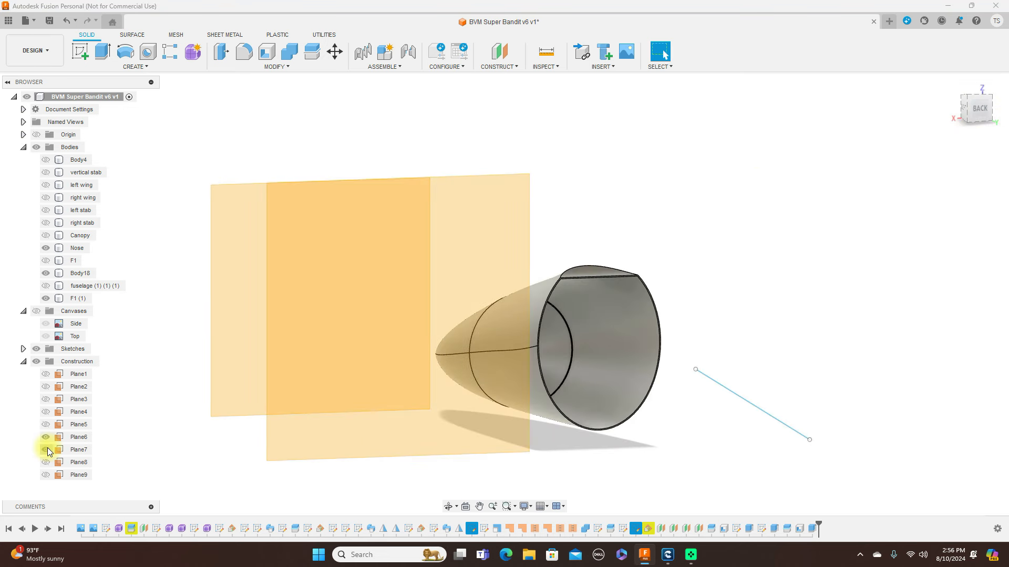
Step: Hide Plane6 and start a new sketch on Plane7 at the rear end of the front fuselage section
click(46, 437)
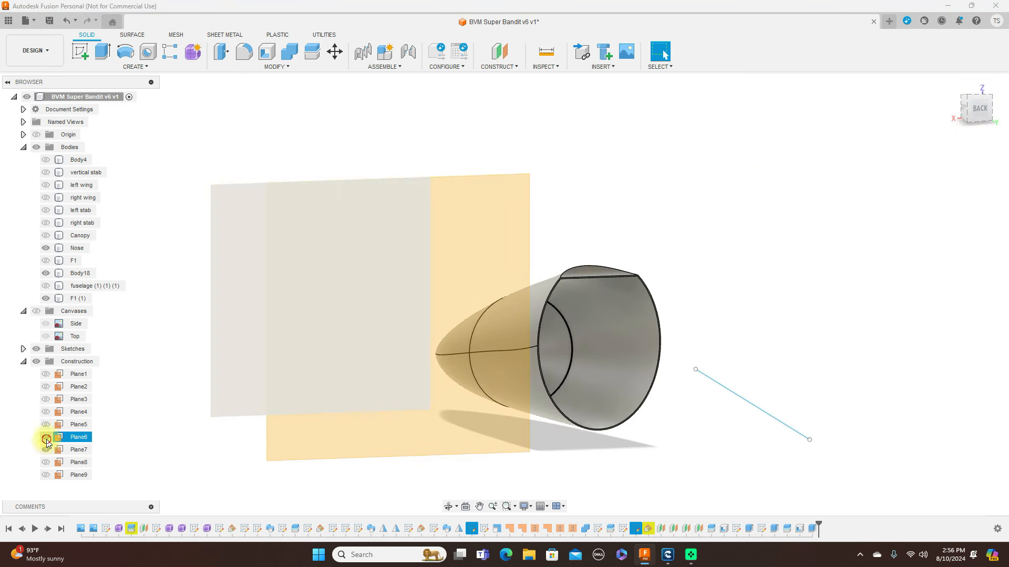
click(972, 110)
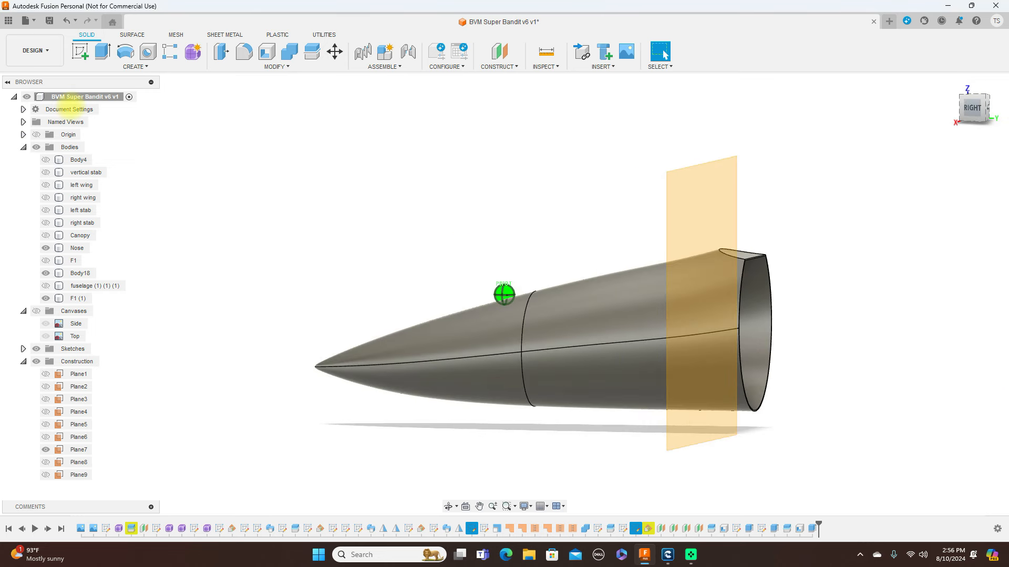
click(972, 112)
click(979, 108)
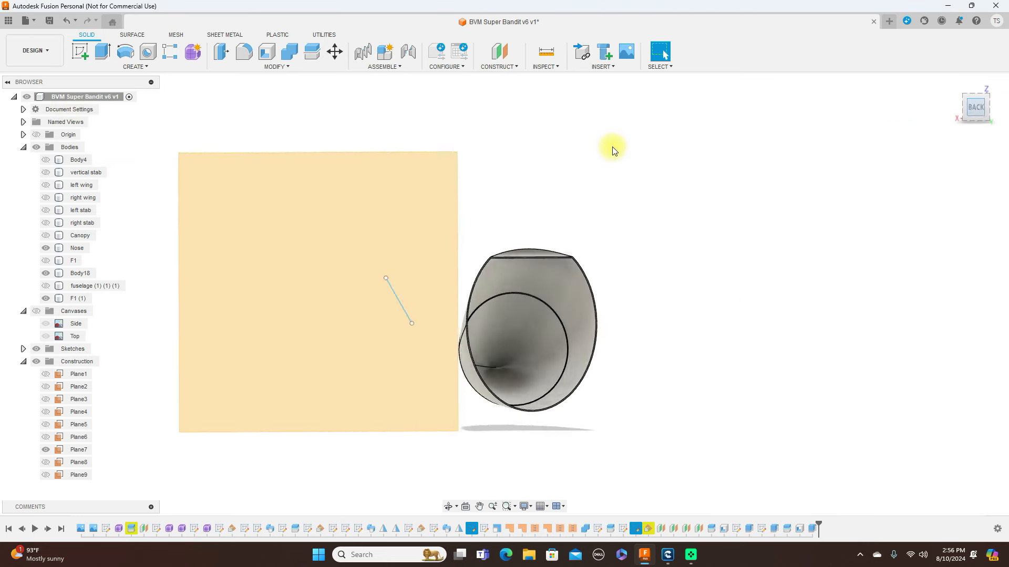
click(288, 221)
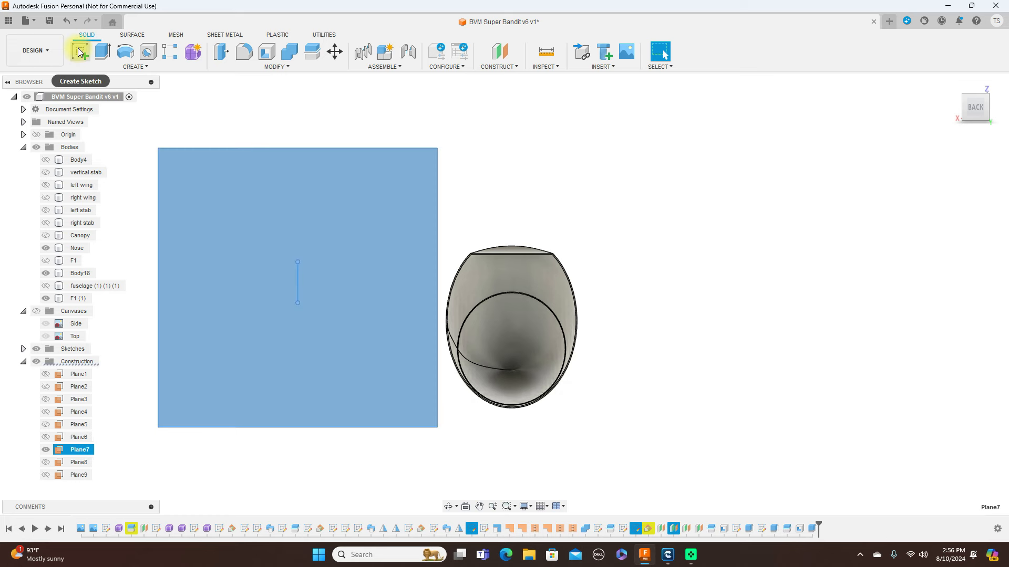
click(79, 51)
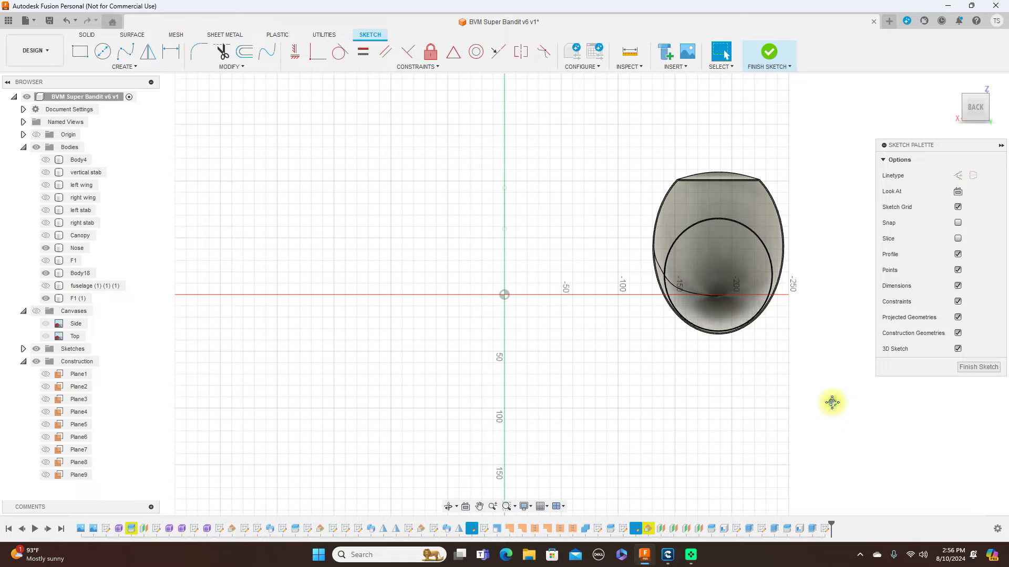
Step: Project the three inner rim edges of the front fuselage section's open rear end into the sketch
scroll(716, 411, up, 3)
middle_drag(744, 248, 755, 349)
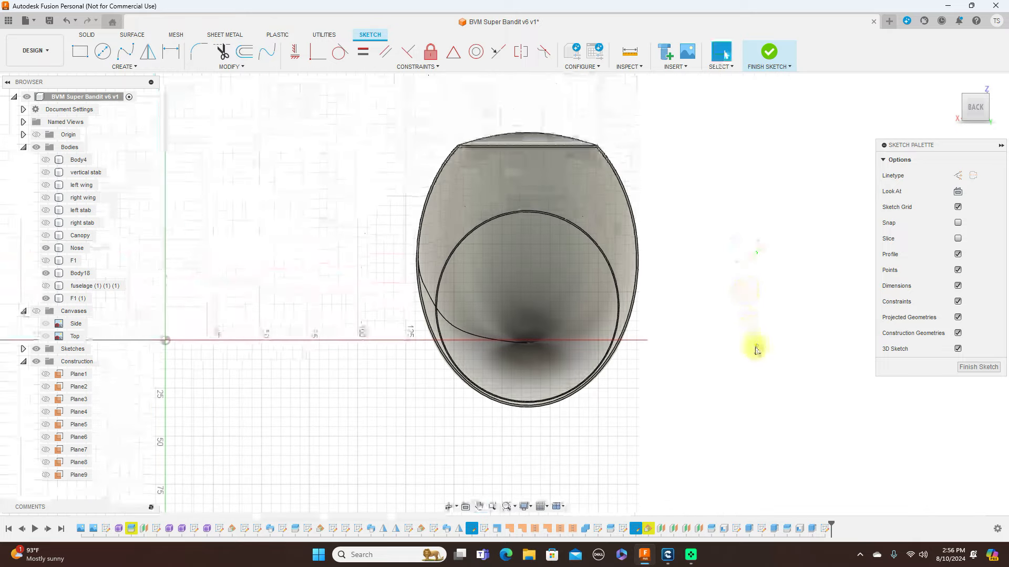
key(p)
scroll(757, 339, up, 1)
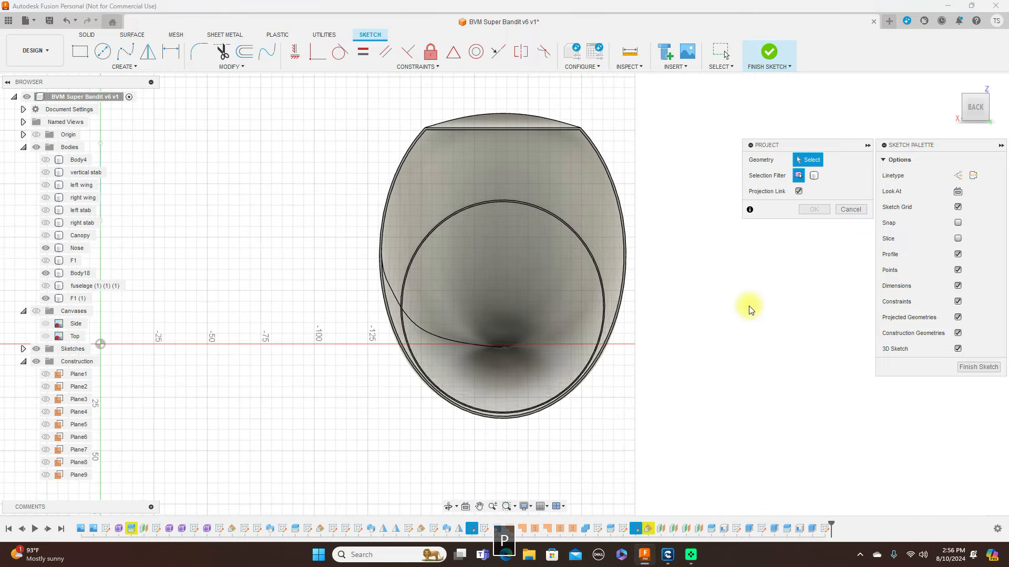
click(575, 143)
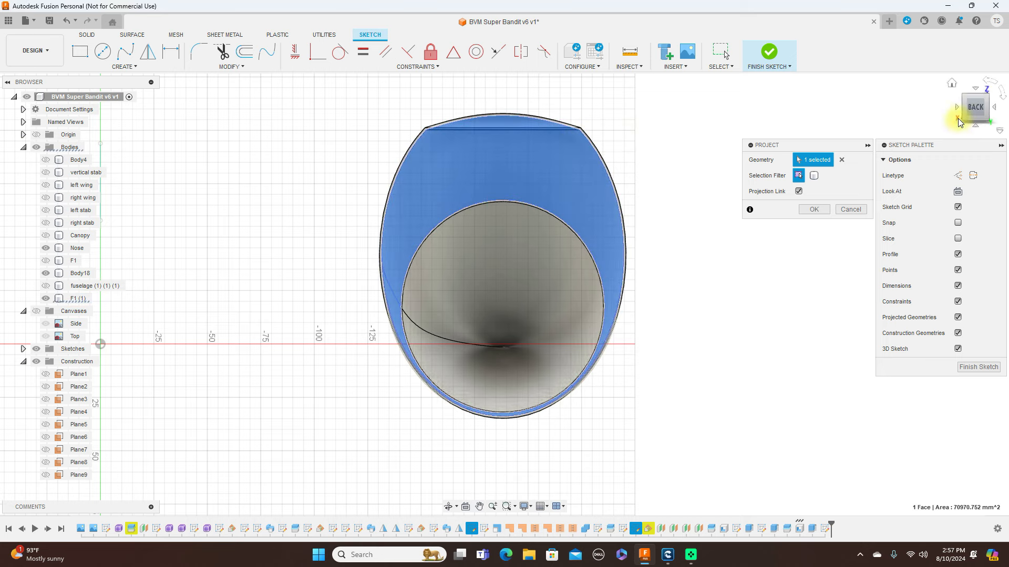
drag(963, 117, 975, 120)
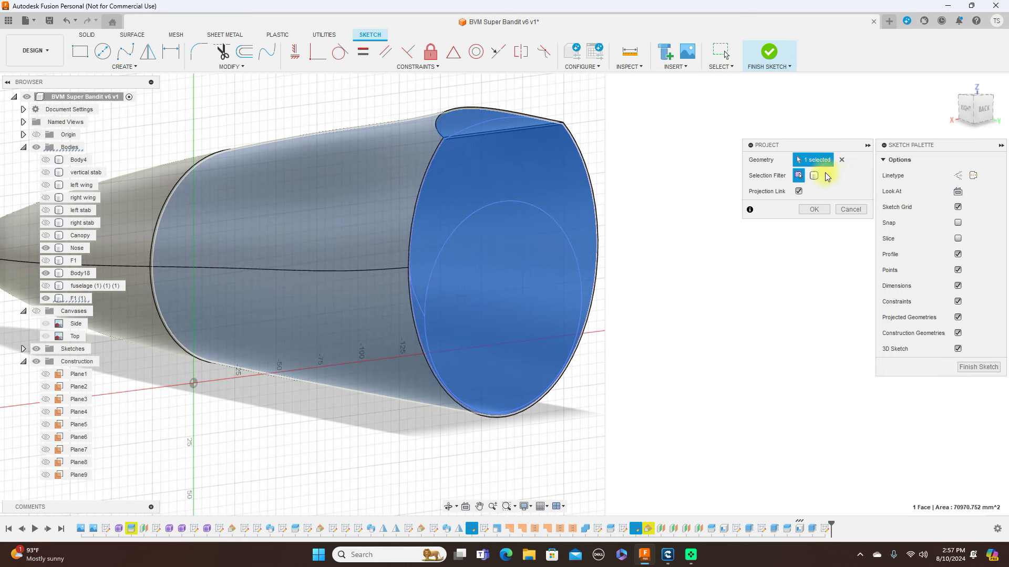
click(846, 157)
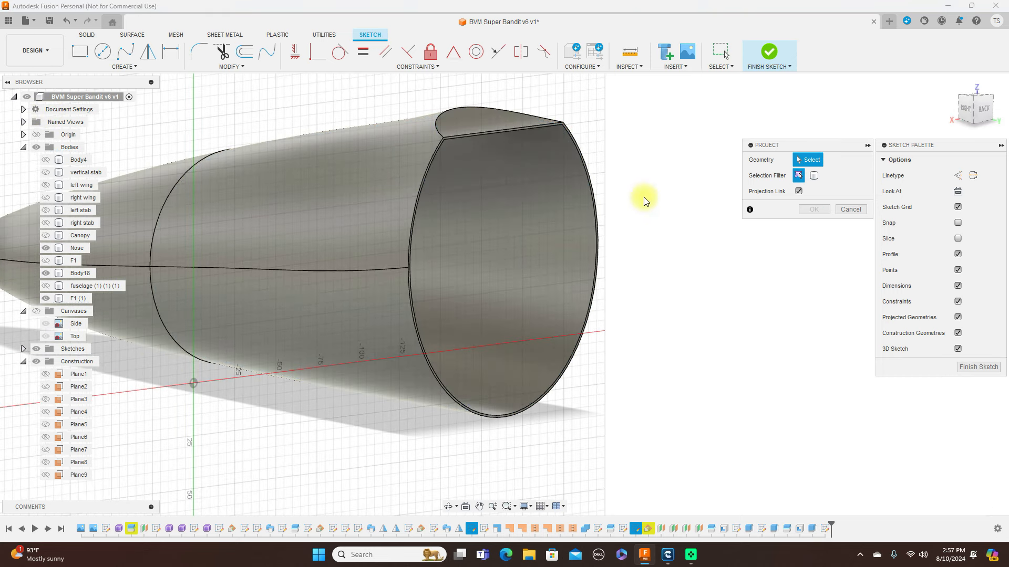
click(597, 207)
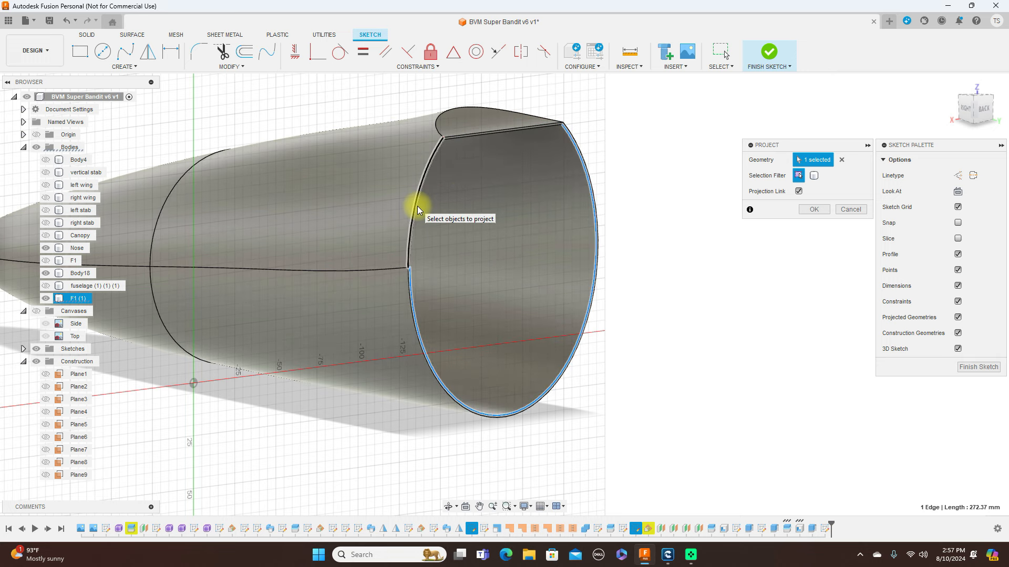
click(419, 205)
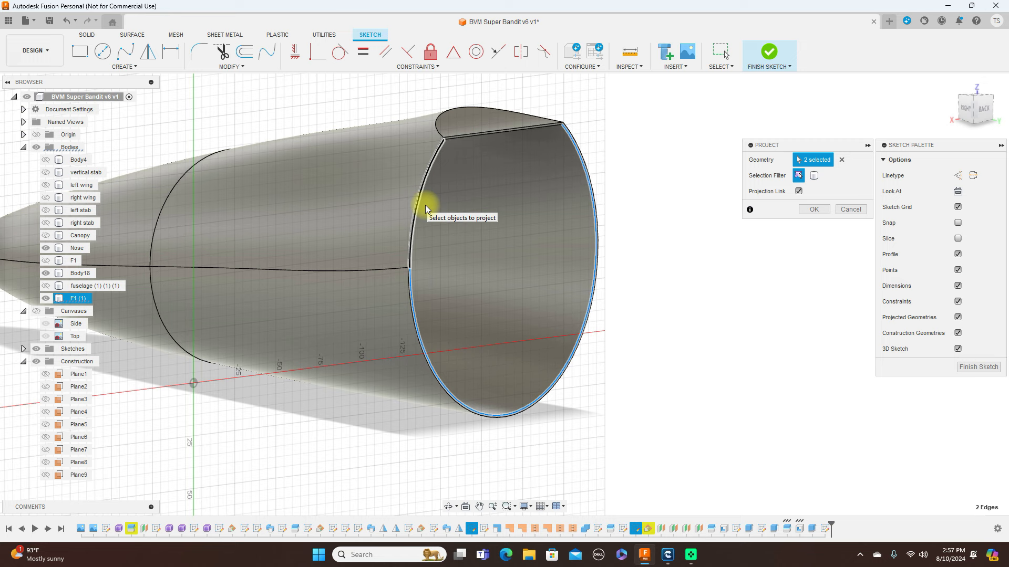
click(503, 134)
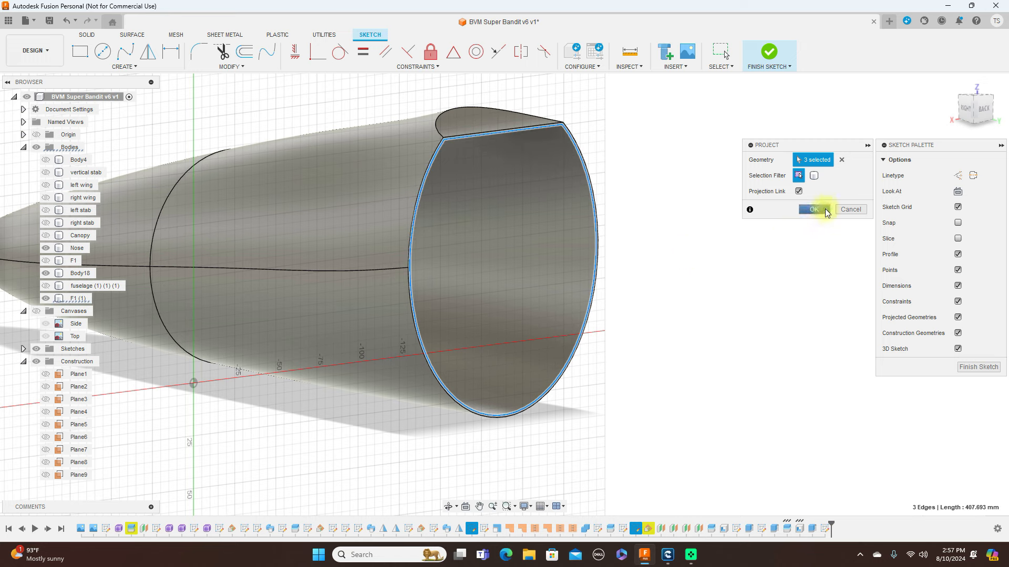
click(824, 211)
Step: Offset the projected rim outline inward by 0.5 mm and finish the sketch
click(974, 110)
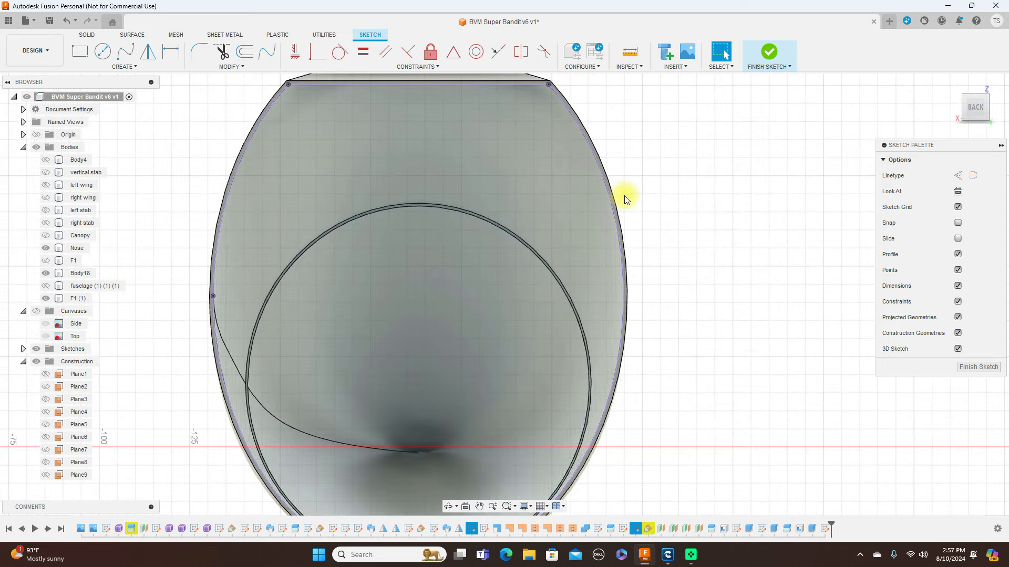
scroll(625, 198, up, 1)
scroll(626, 198, down, 3)
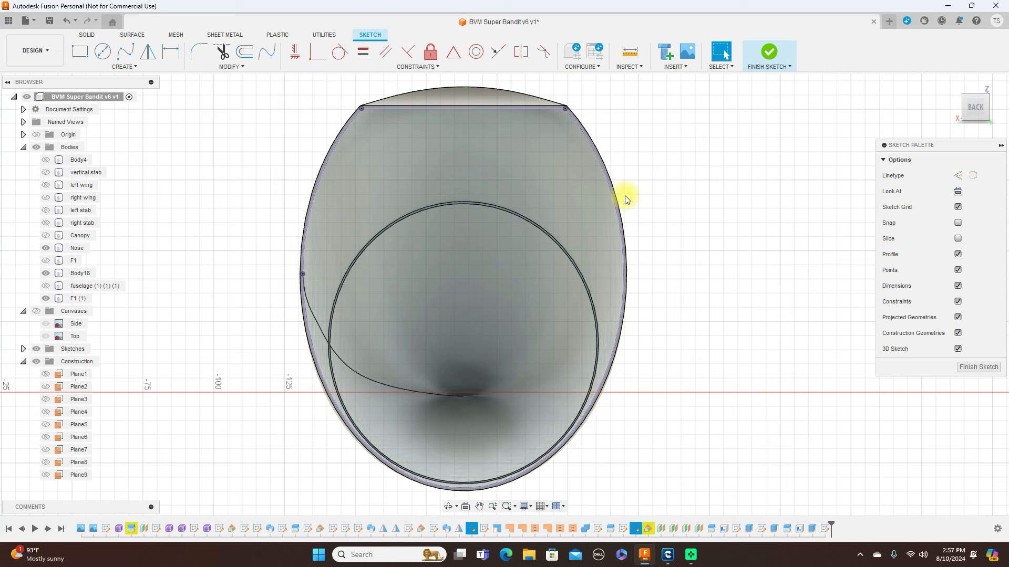
scroll(625, 197, down, 1)
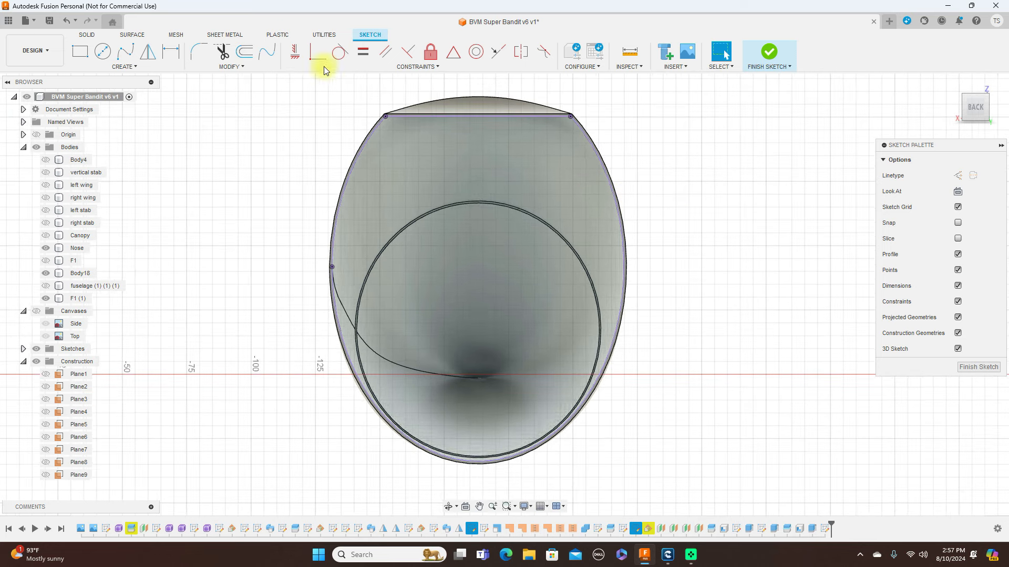
click(245, 52)
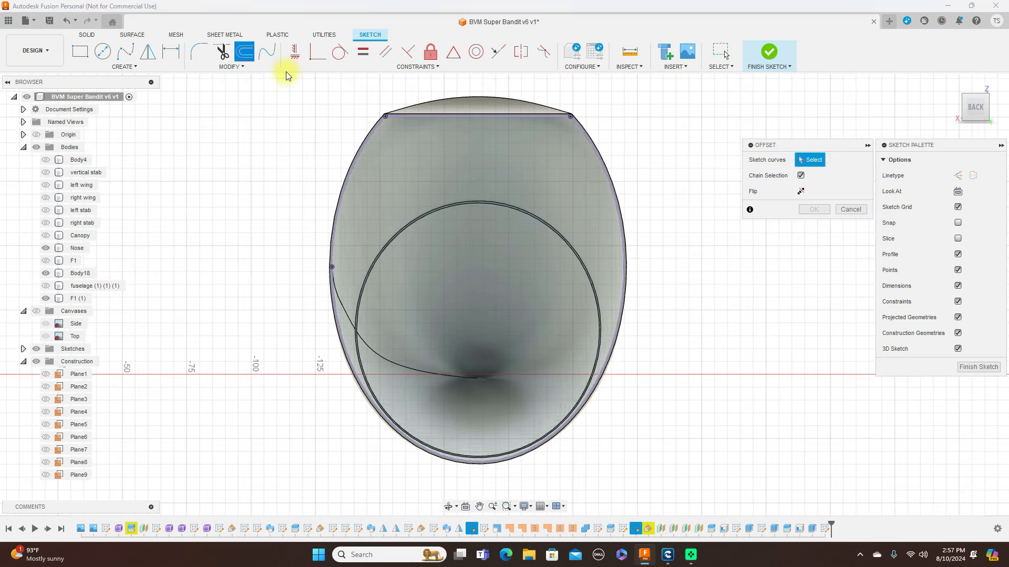
click(353, 175)
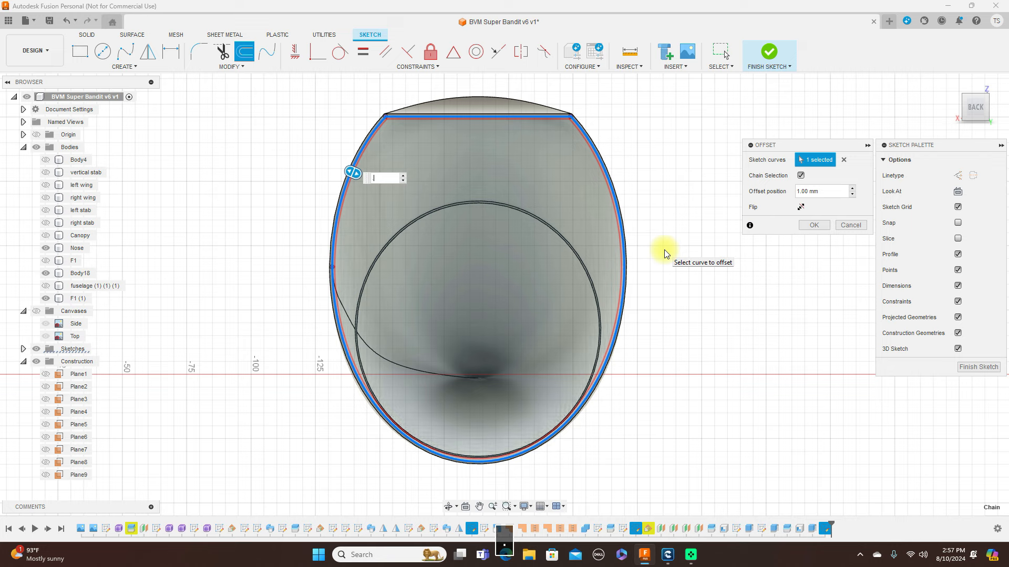
key(Return)
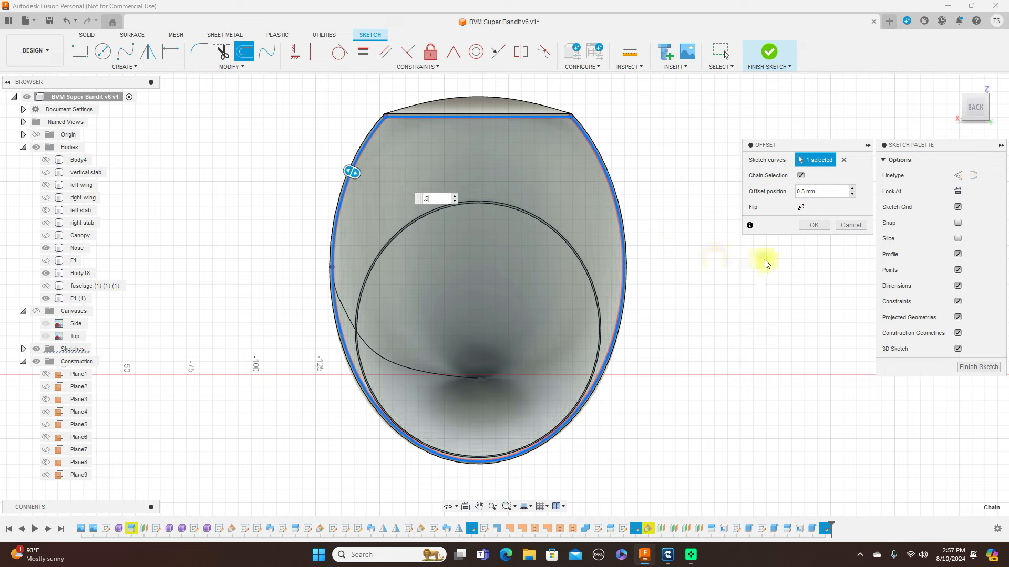
click(814, 225)
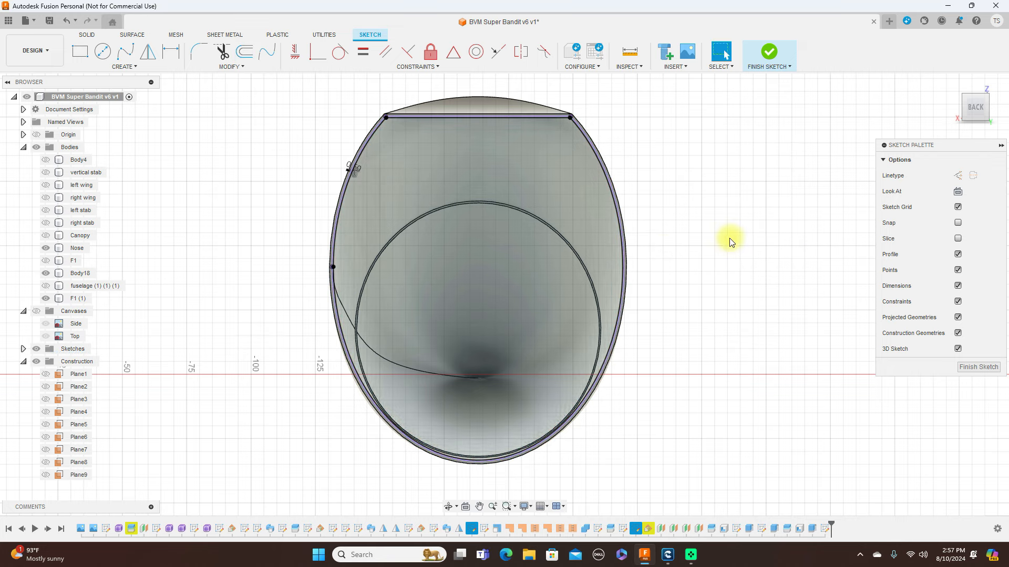
scroll(731, 236, up, 2)
scroll(729, 242, down, 1)
click(969, 369)
Step: Extrude the thin ring profile 1 mm rearward from the open end, joining it to the front fuselage section
scroll(762, 326, up, 1)
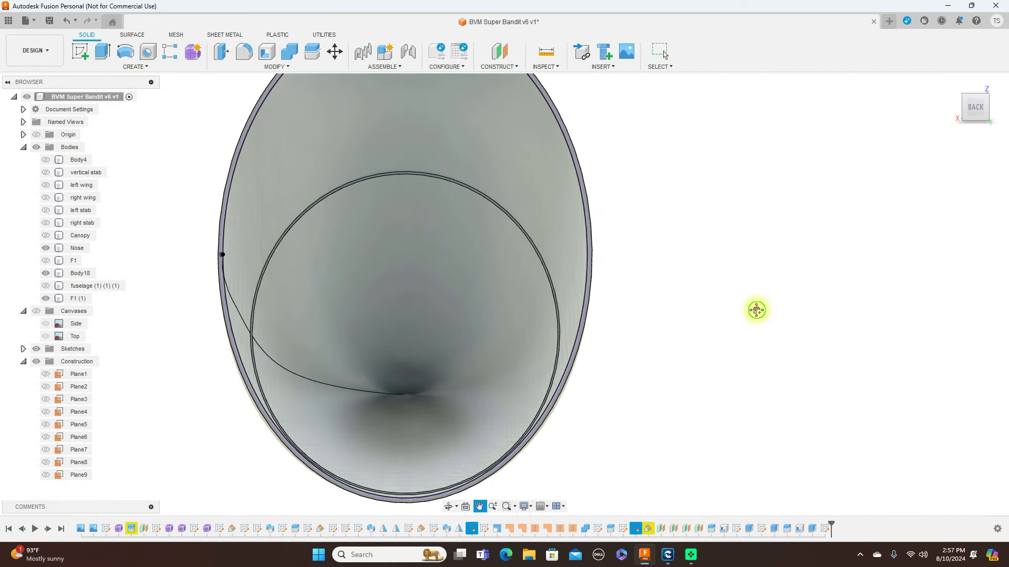
drag(756, 310, 919, 324)
key(Escape)
key(e)
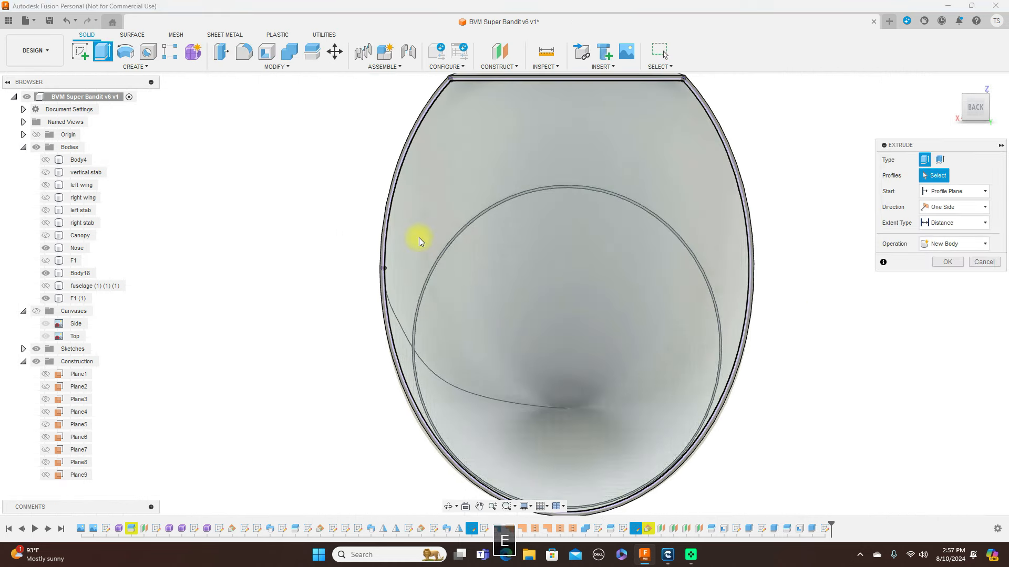
scroll(415, 231, up, 3)
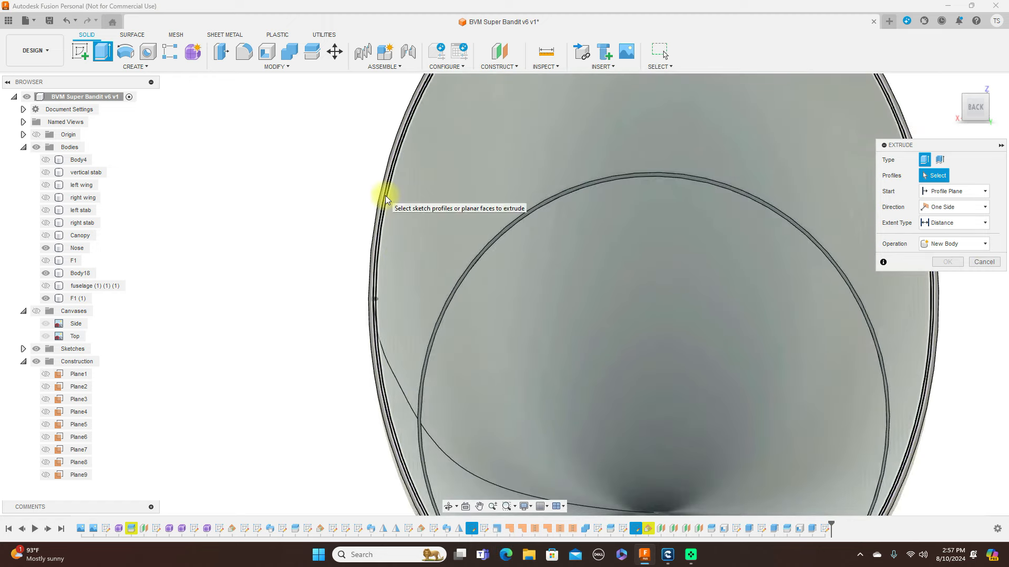
click(387, 198)
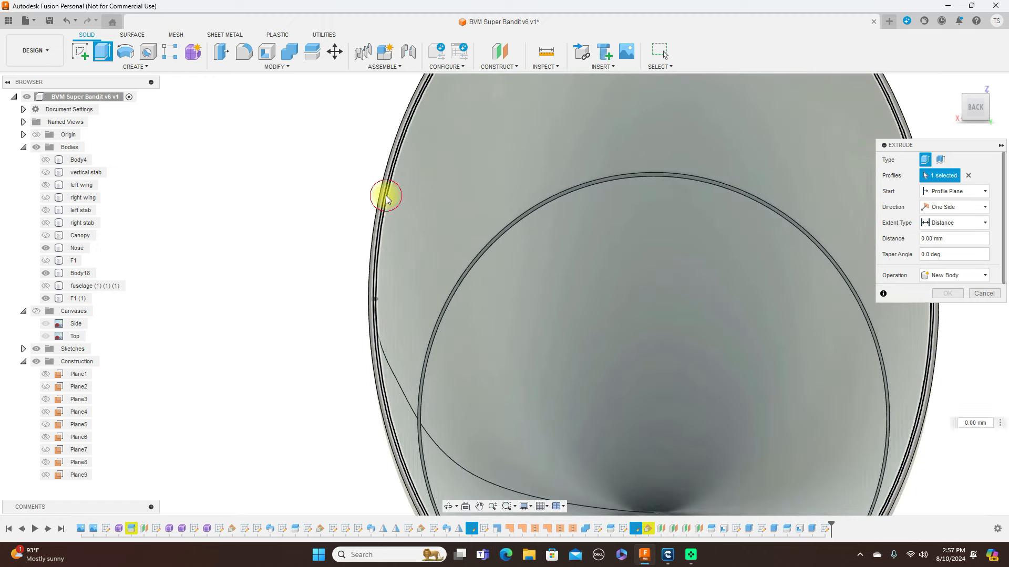
scroll(926, 360, down, 3)
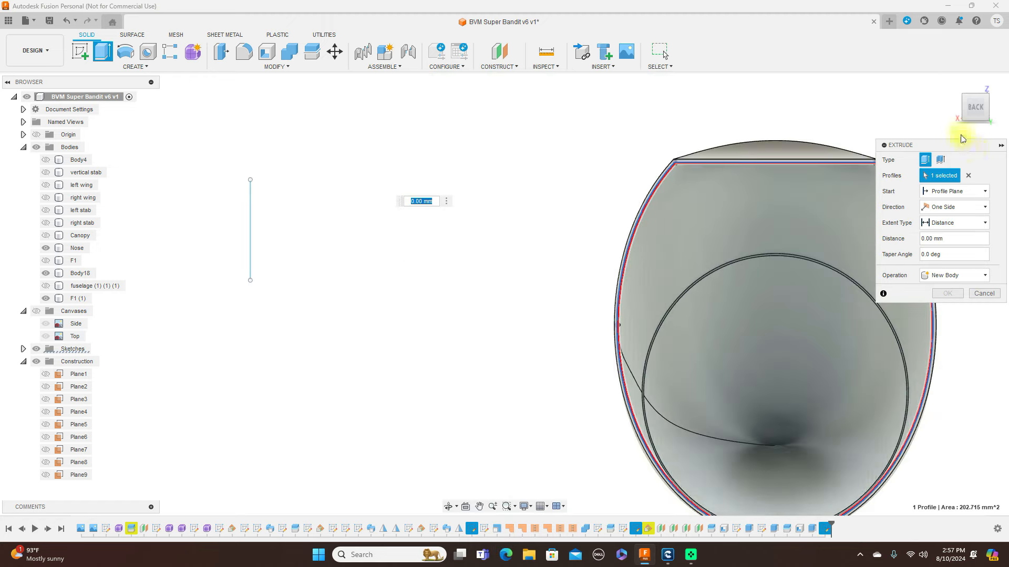
click(960, 107)
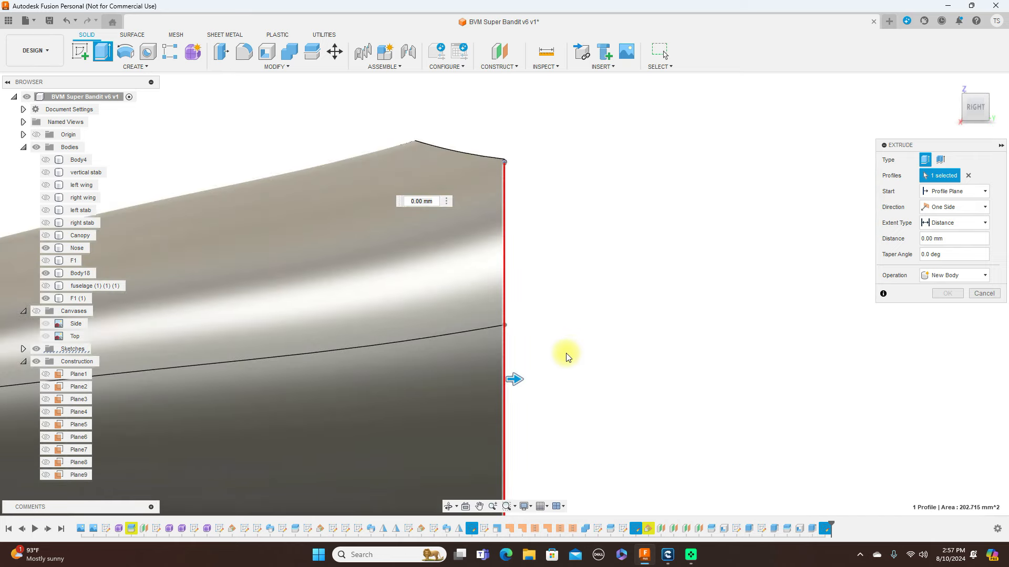
drag(519, 379, 528, 379)
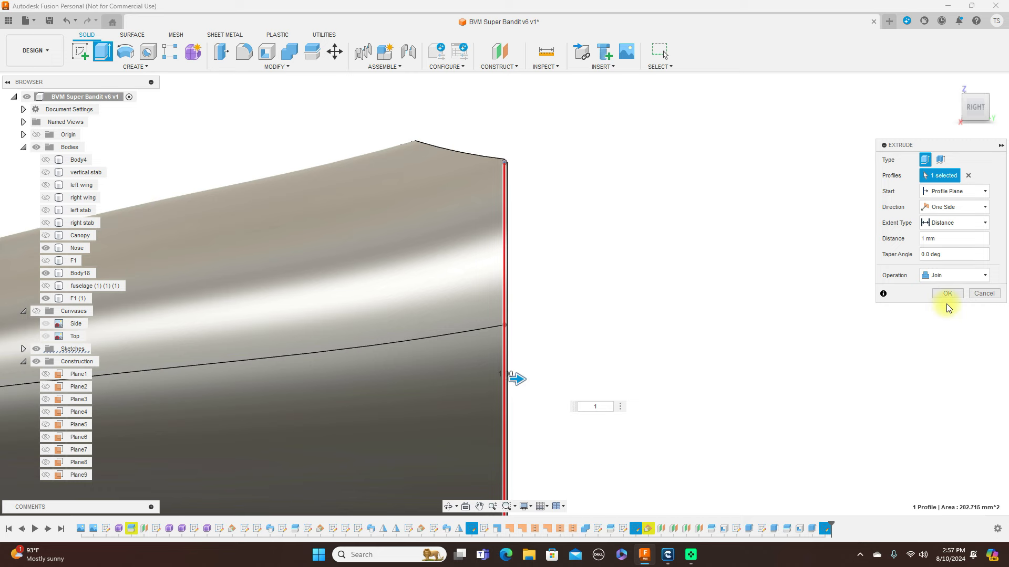
click(952, 288)
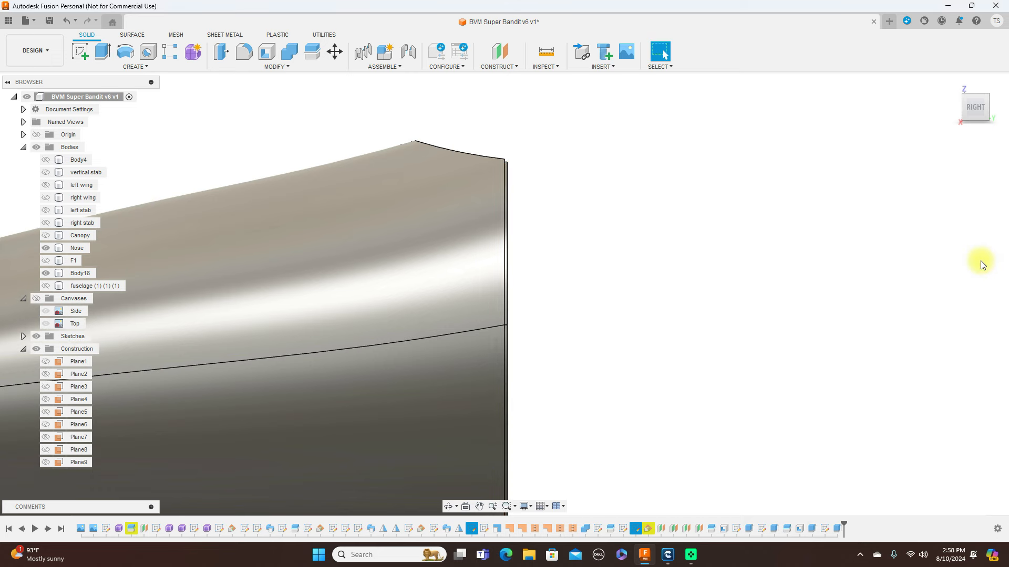
Step: Inspect the new rear lip, hide the Nose body, and view the front fuselage section alone from behind
click(995, 108)
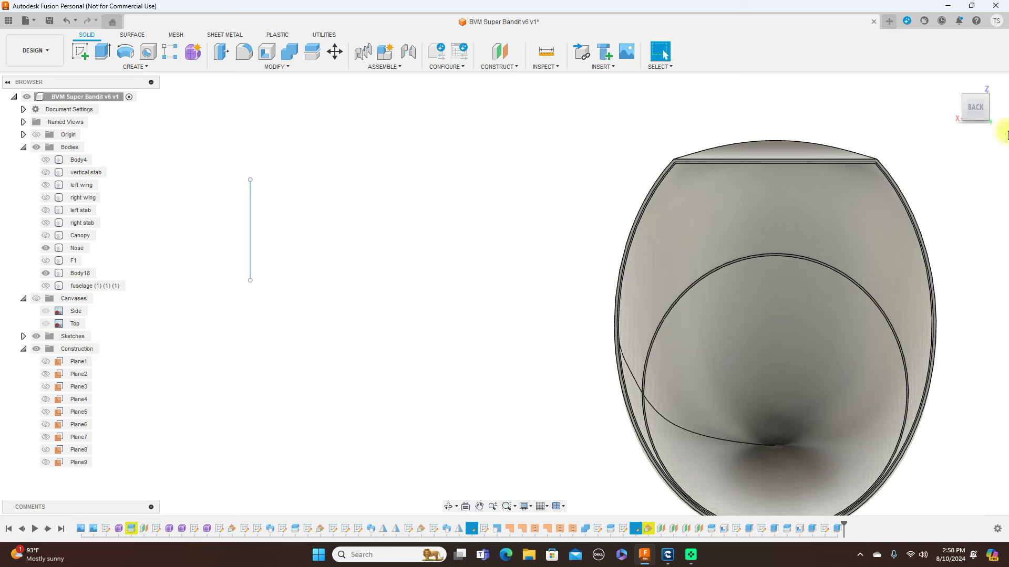
drag(972, 109, 872, 197)
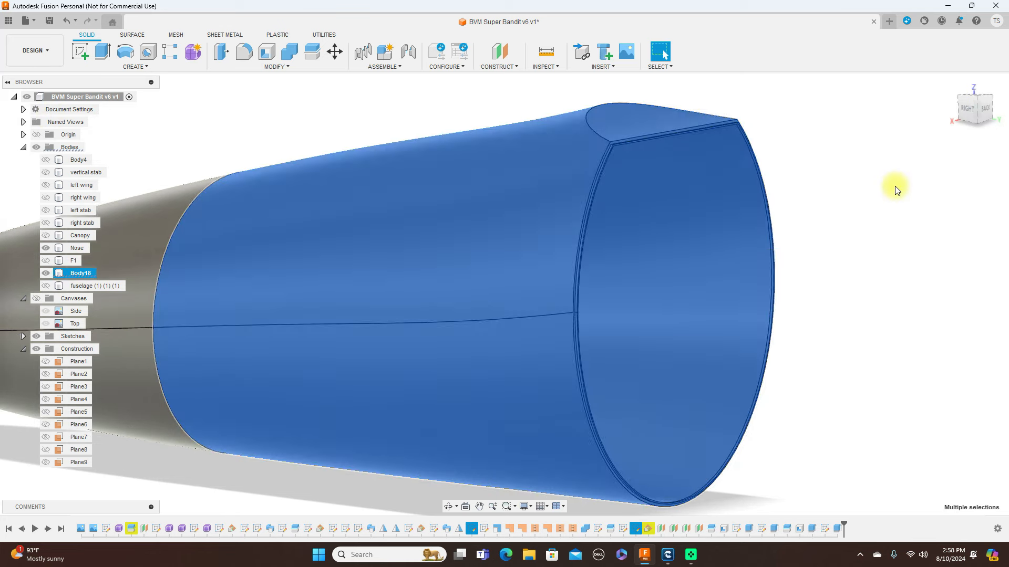
click(965, 112)
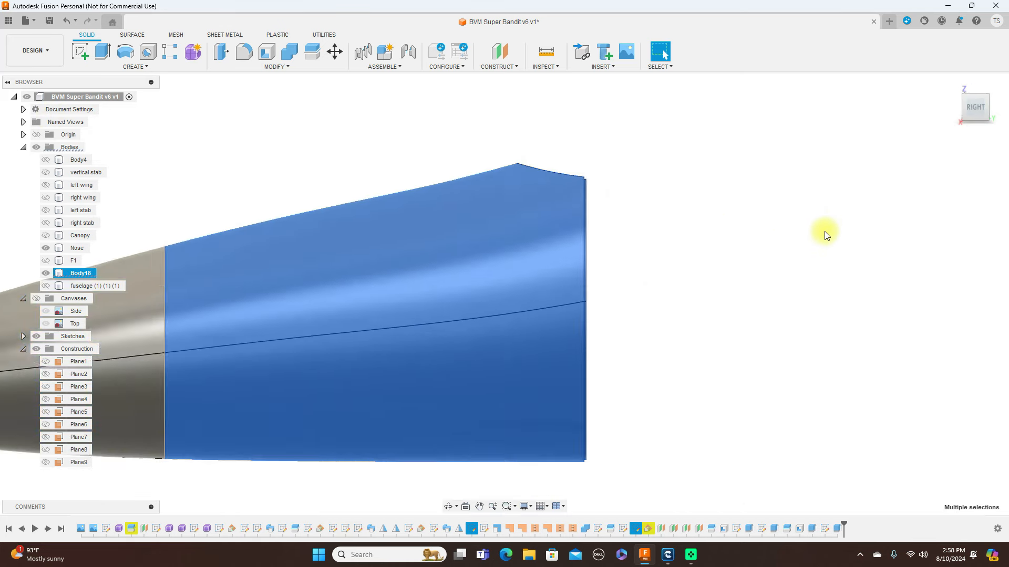
click(485, 85)
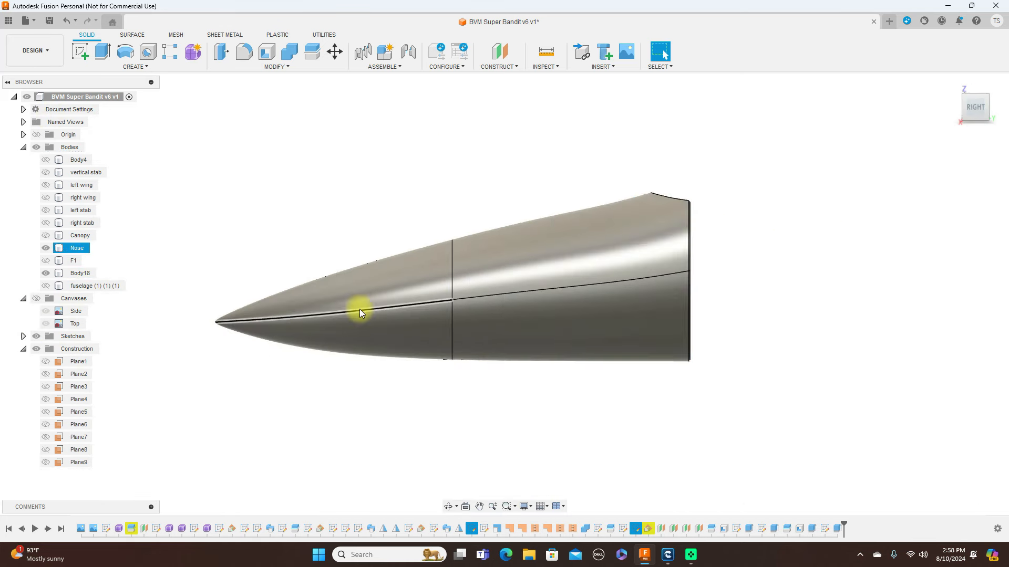
click(69, 249)
click(45, 249)
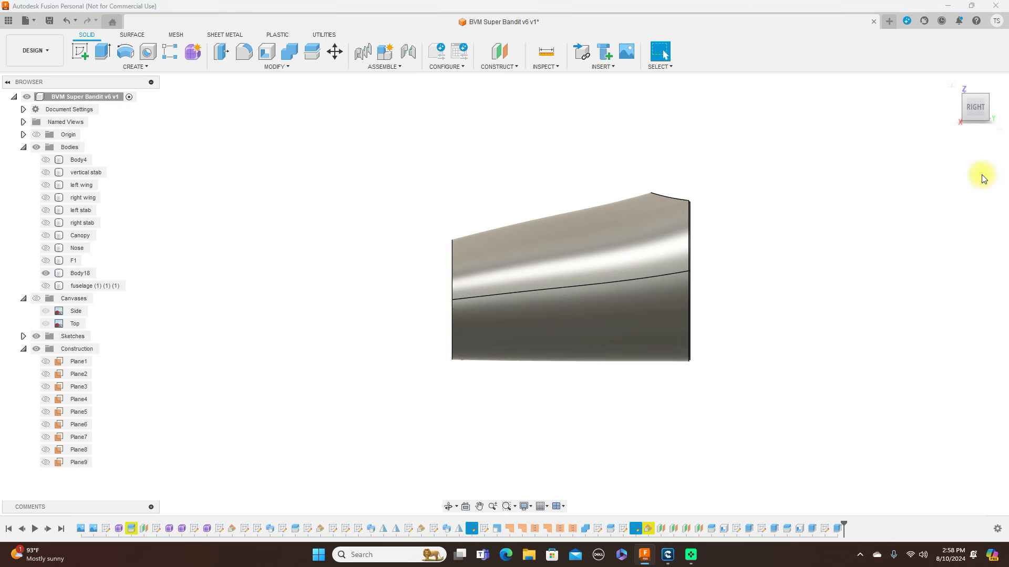
click(990, 108)
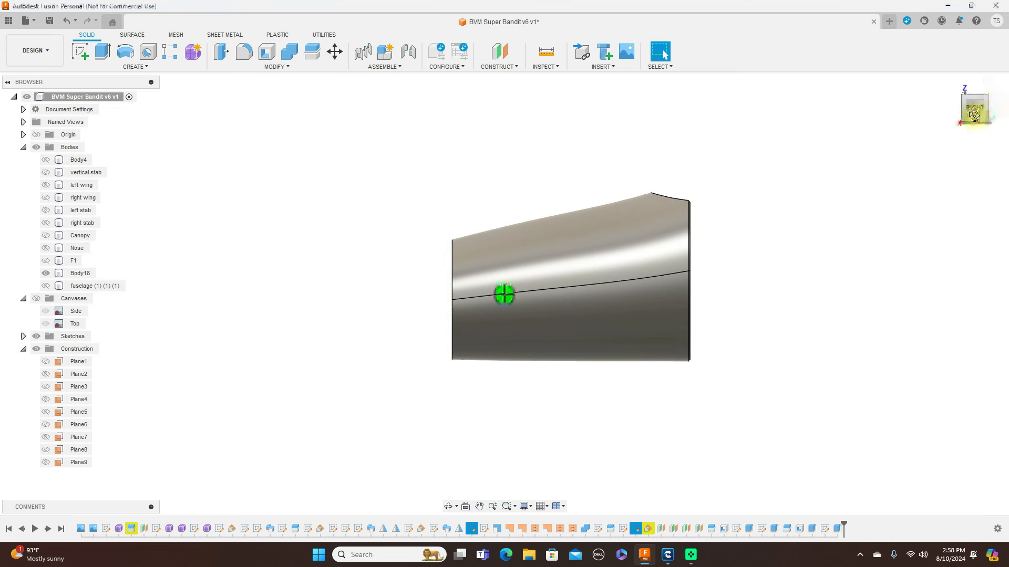
shift+middle_drag(815, 111, 921, 117)
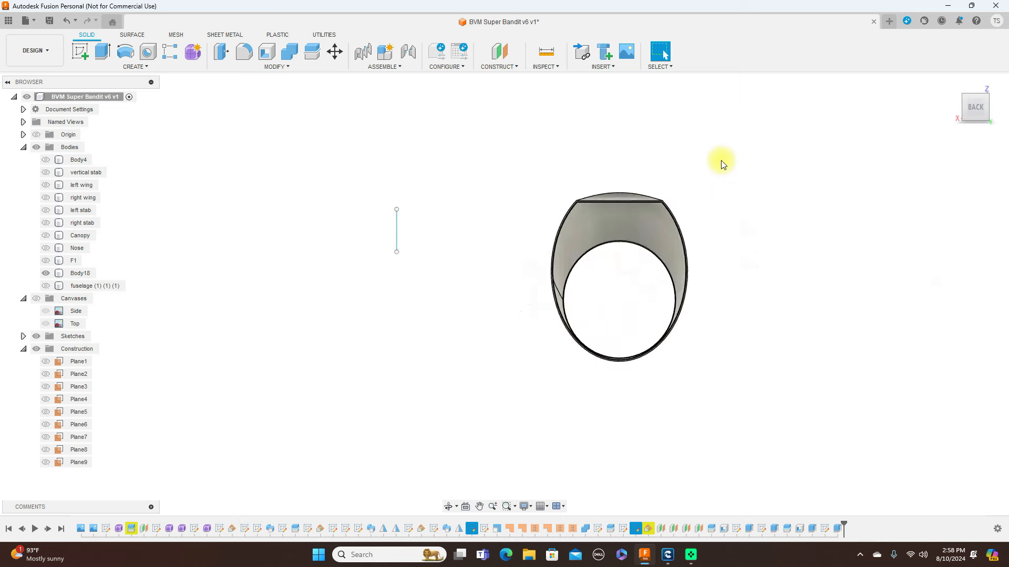
Step: Show Plane7 at the front fuselage section's open rear end, keep Plane6 hidden, and start a sketch on Plane7
scroll(721, 159, up, 3)
scroll(721, 159, down, 2)
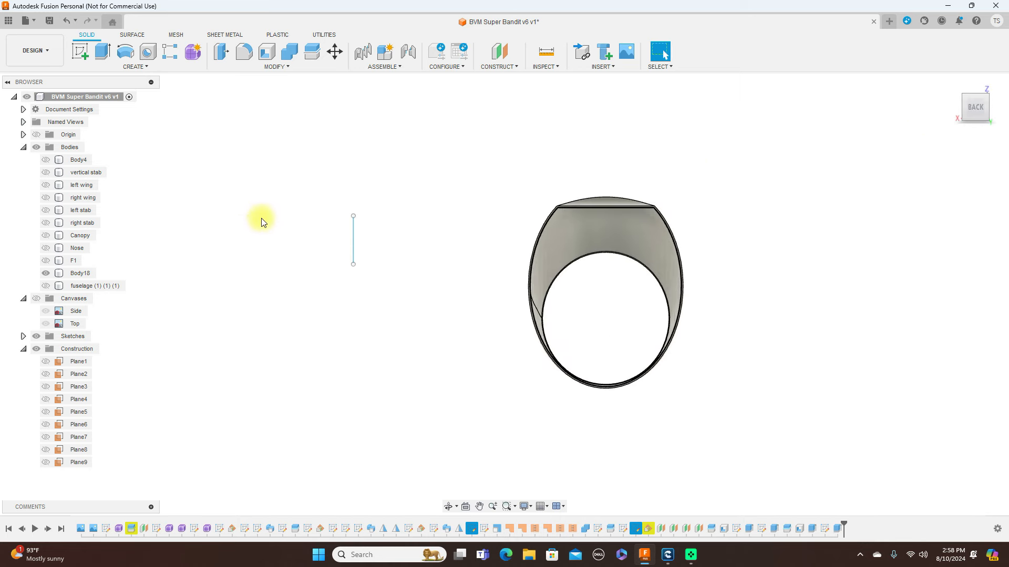
click(45, 425)
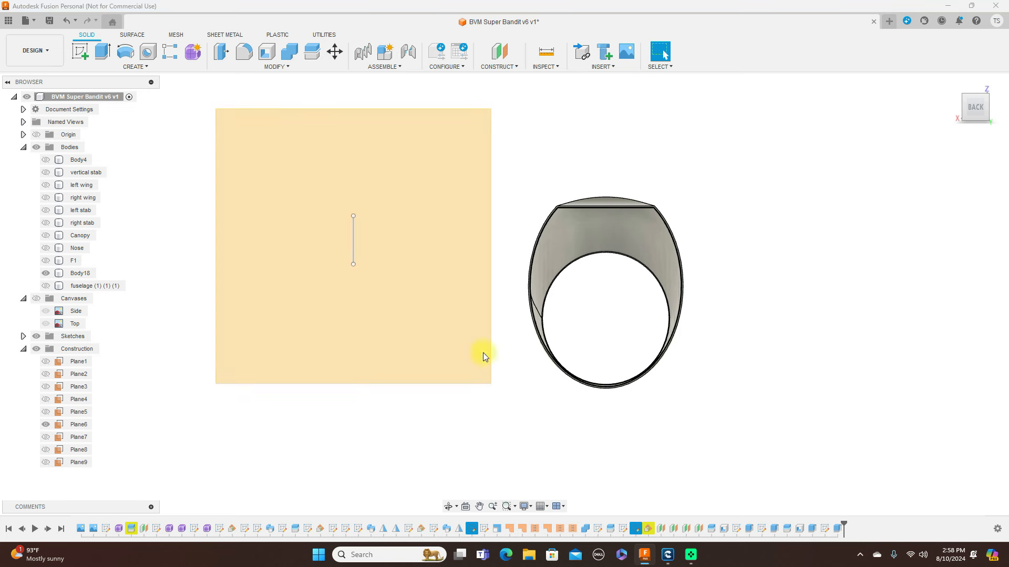
click(965, 114)
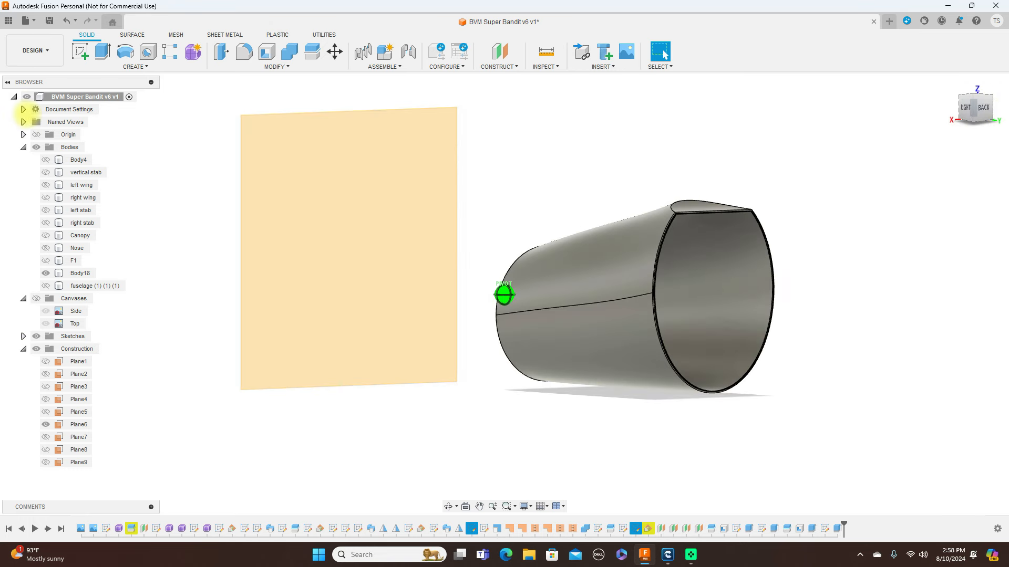
click(53, 430)
click(46, 437)
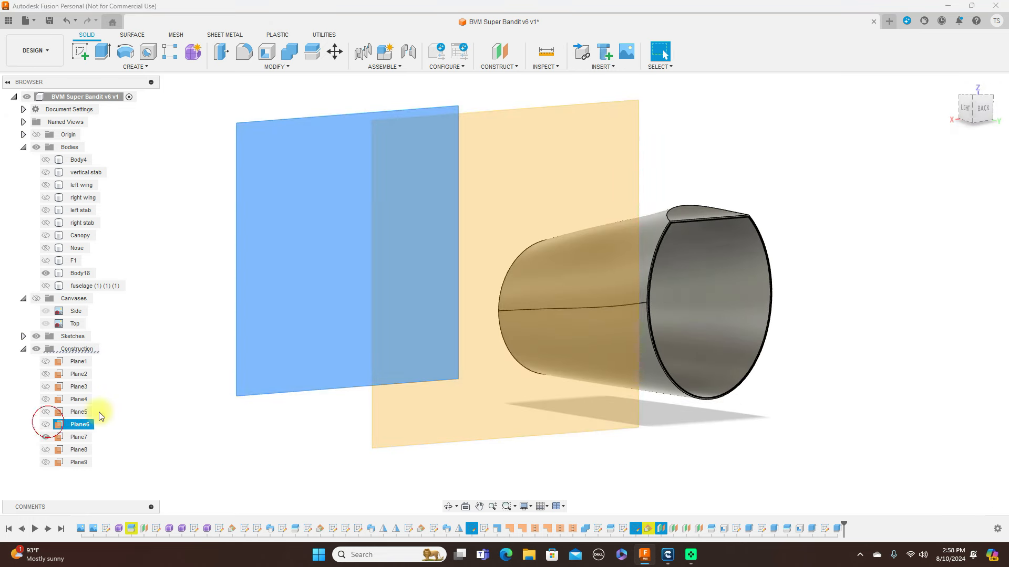
click(984, 109)
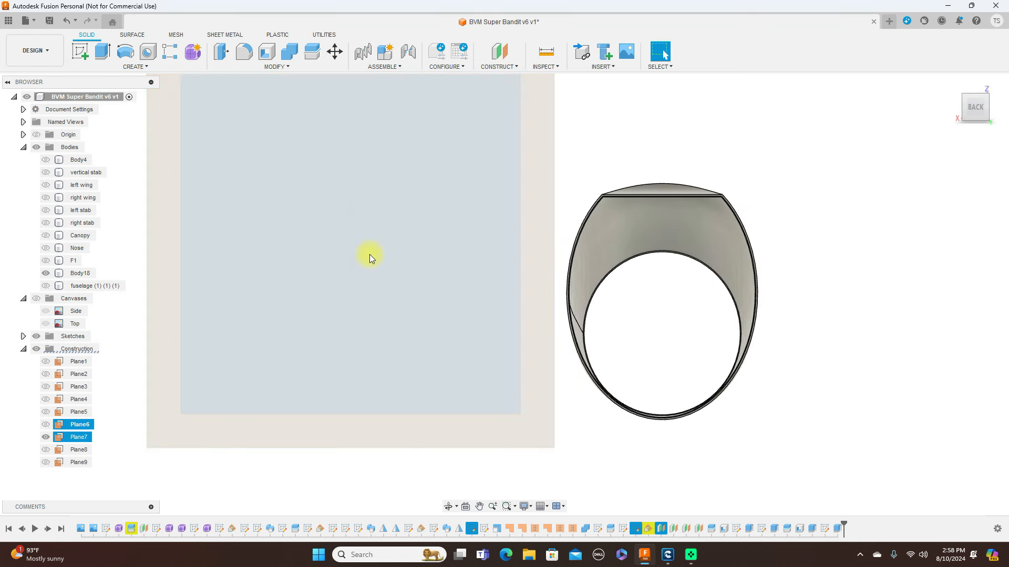
click(370, 255)
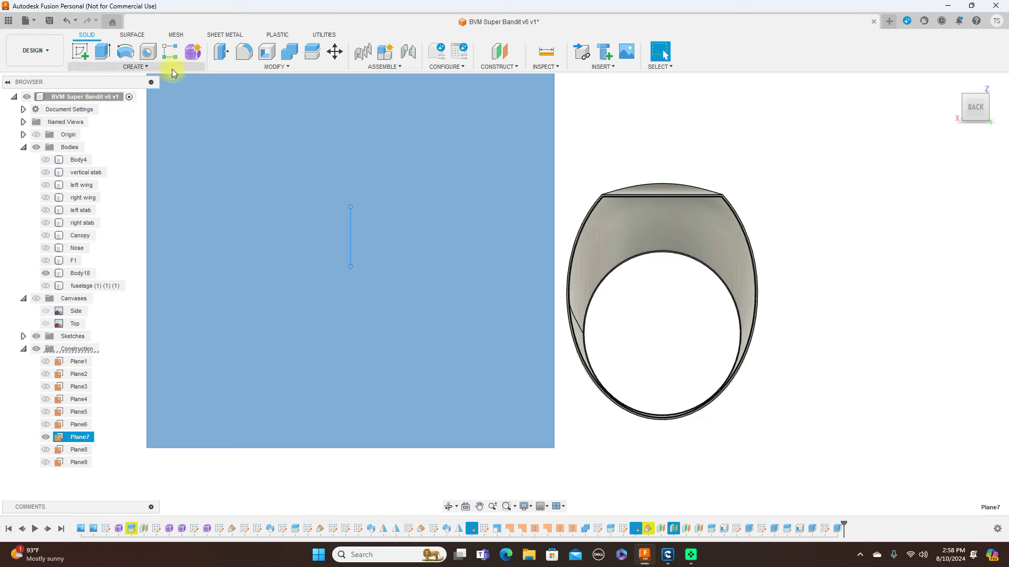
click(80, 51)
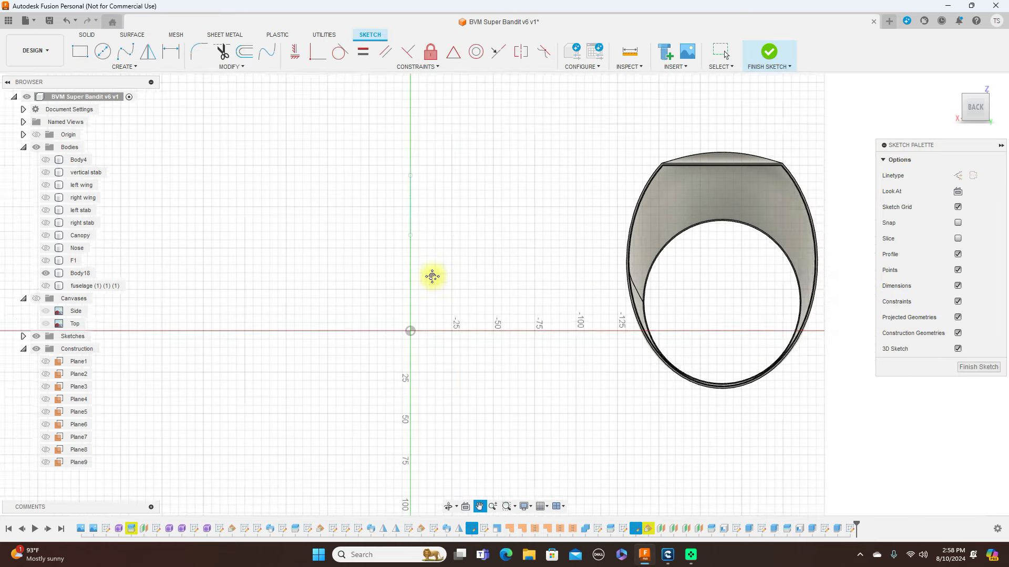
scroll(461, 256, up, 1)
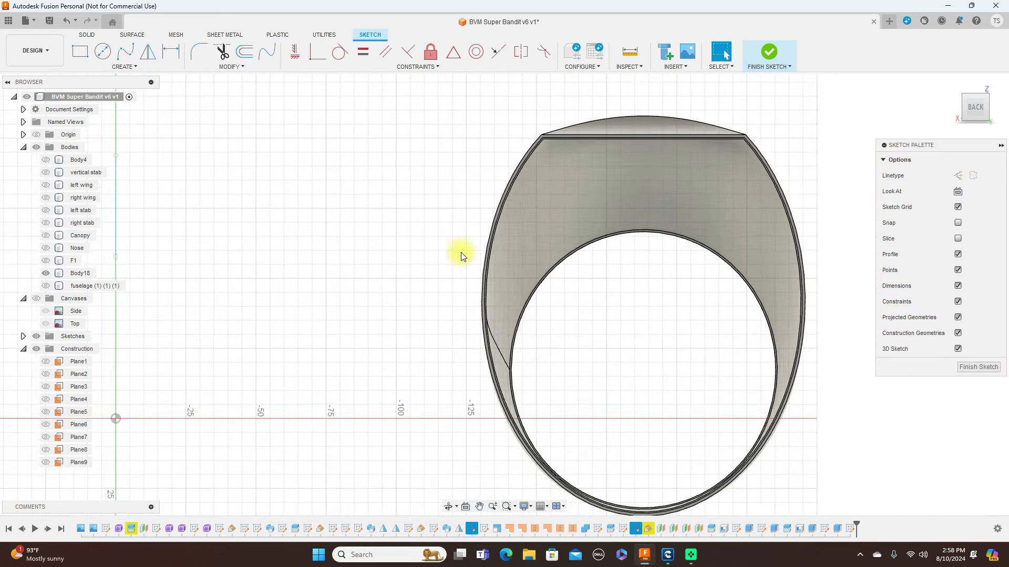
Step: Project the three inner edges of the front fuselage section's rear rim into the sketch
key(p)
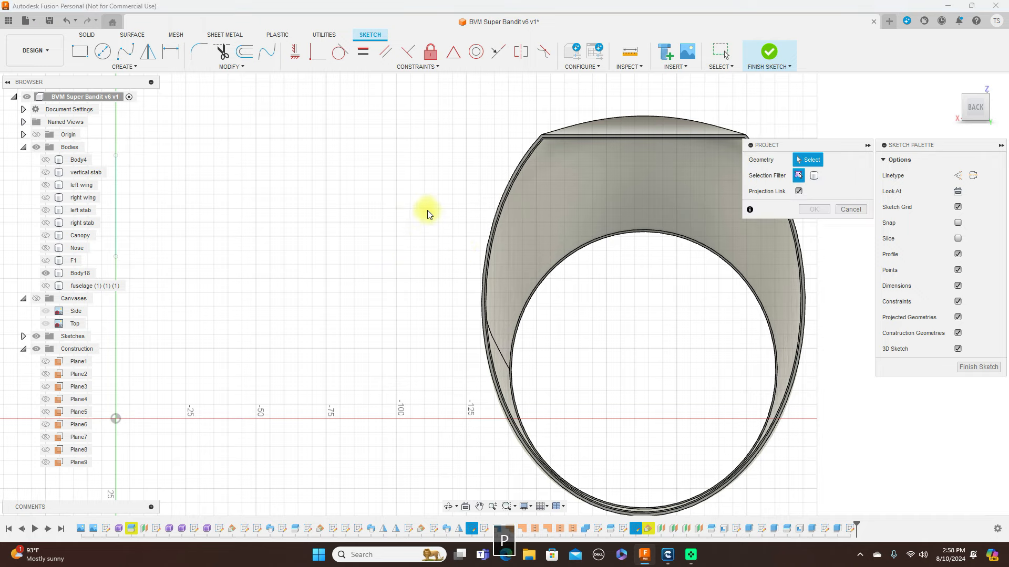
scroll(509, 200, up, 5)
scroll(509, 200, down, 4)
click(504, 200)
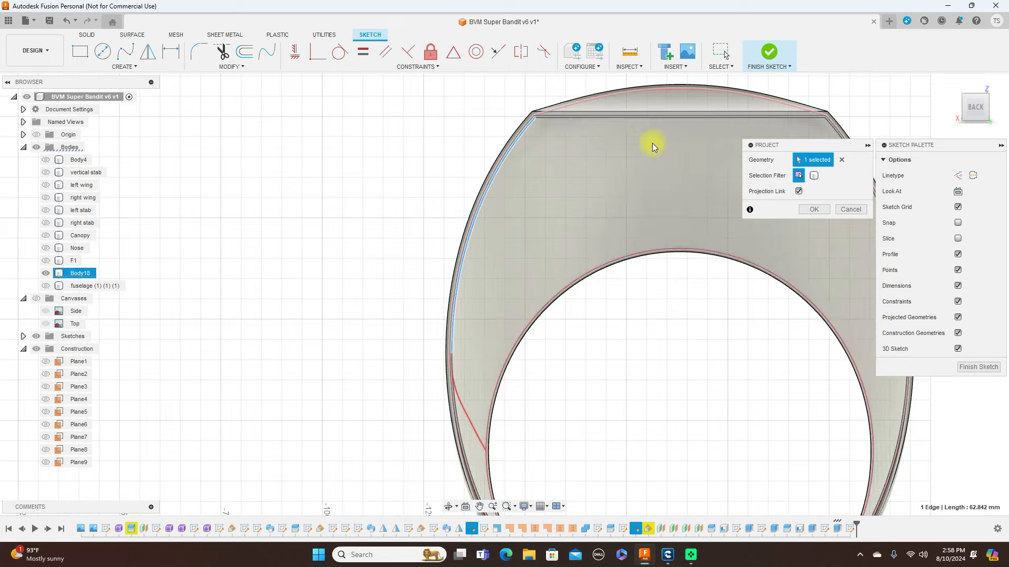
click(554, 120)
scroll(383, 165, down, 1)
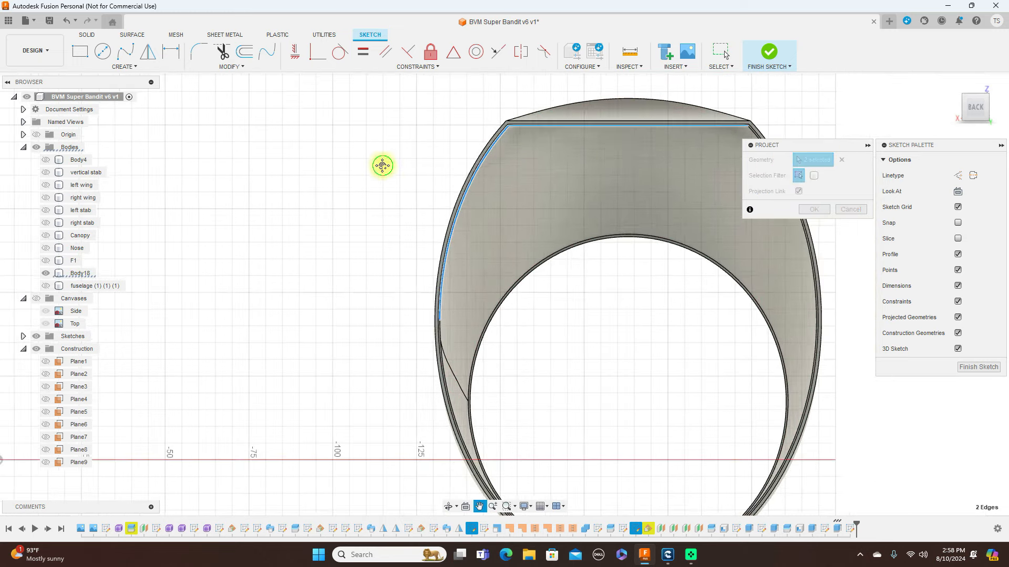
middle_drag(383, 165, 367, 153)
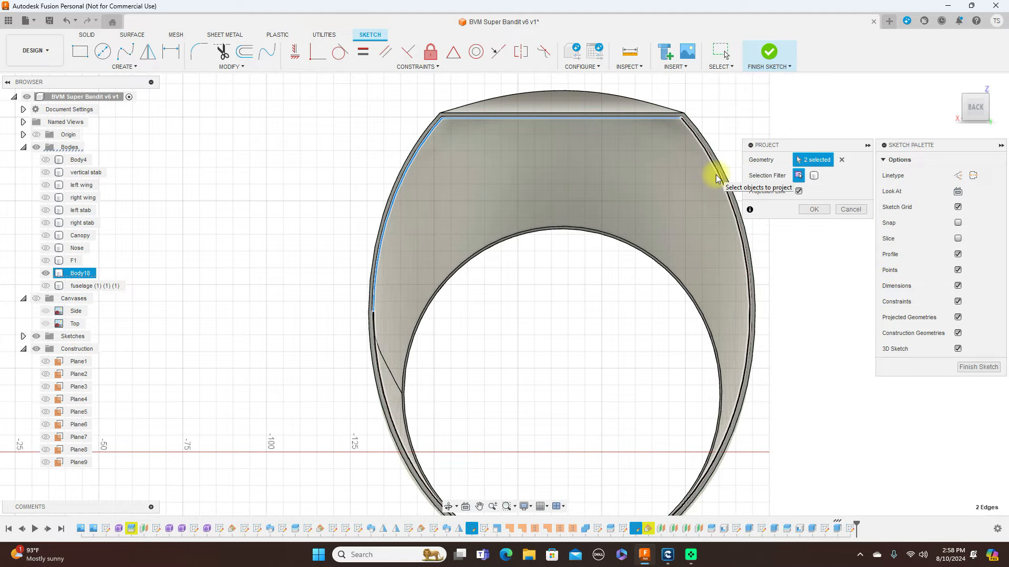
click(734, 335)
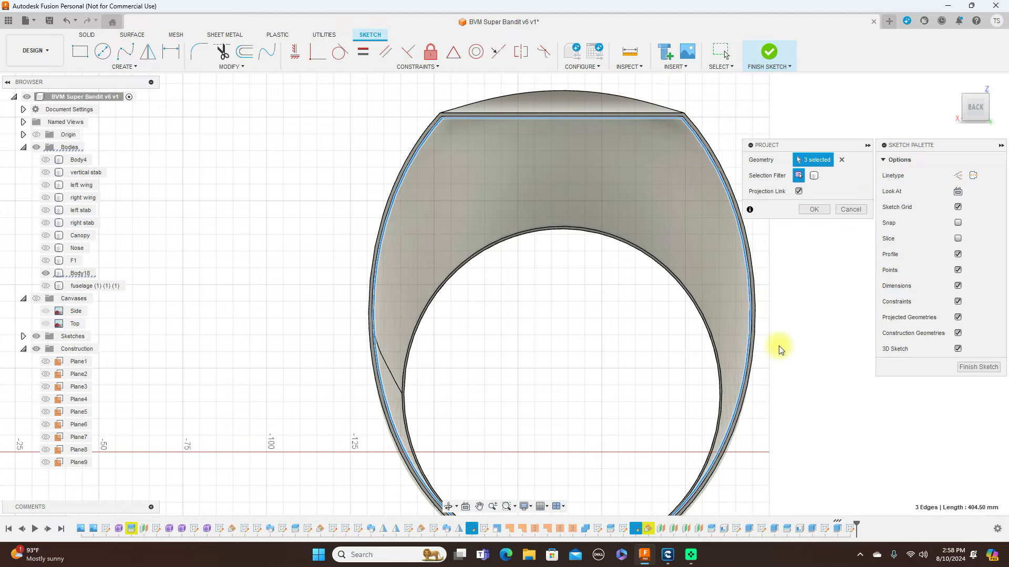
scroll(809, 389, down, 2)
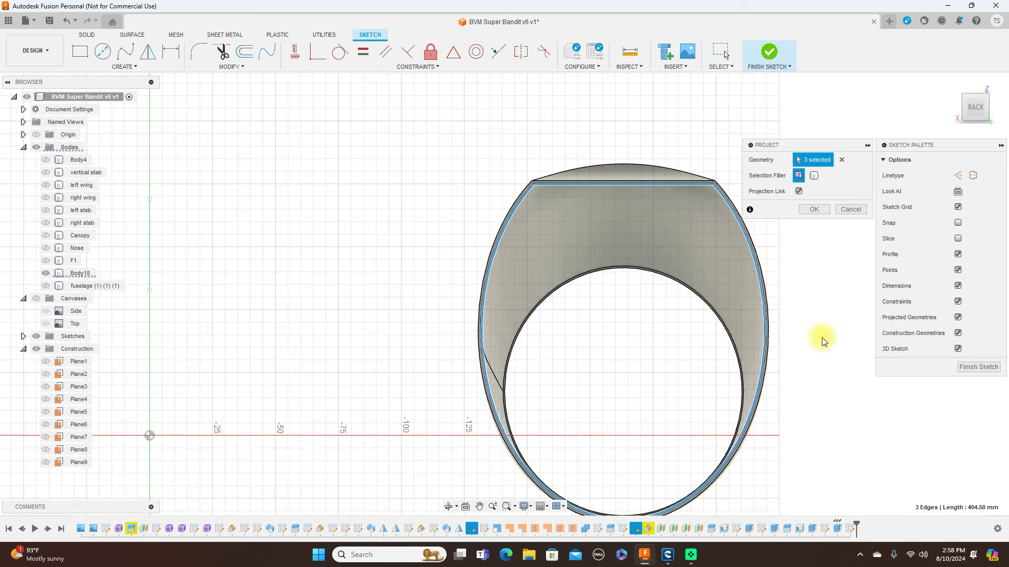
click(805, 211)
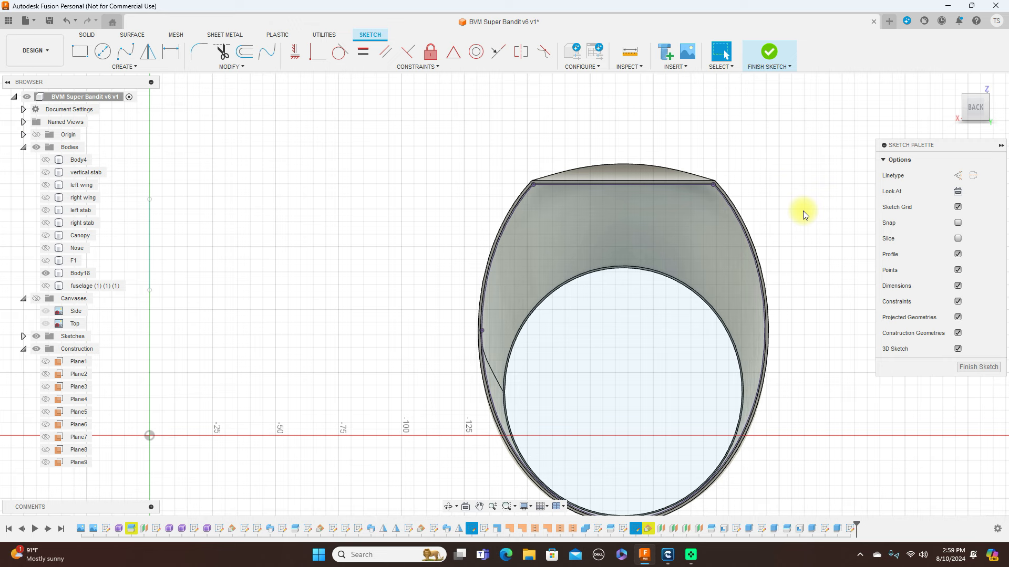
Step: Finish the sketch and extrude the whole area inside the projected rim 1 mm rearward as a new body
click(975, 366)
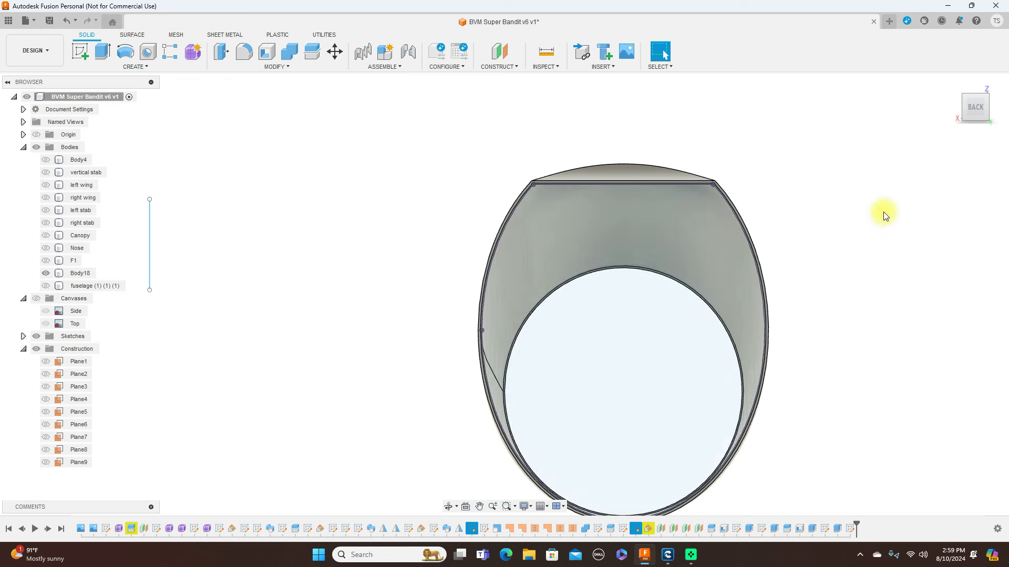
key(e)
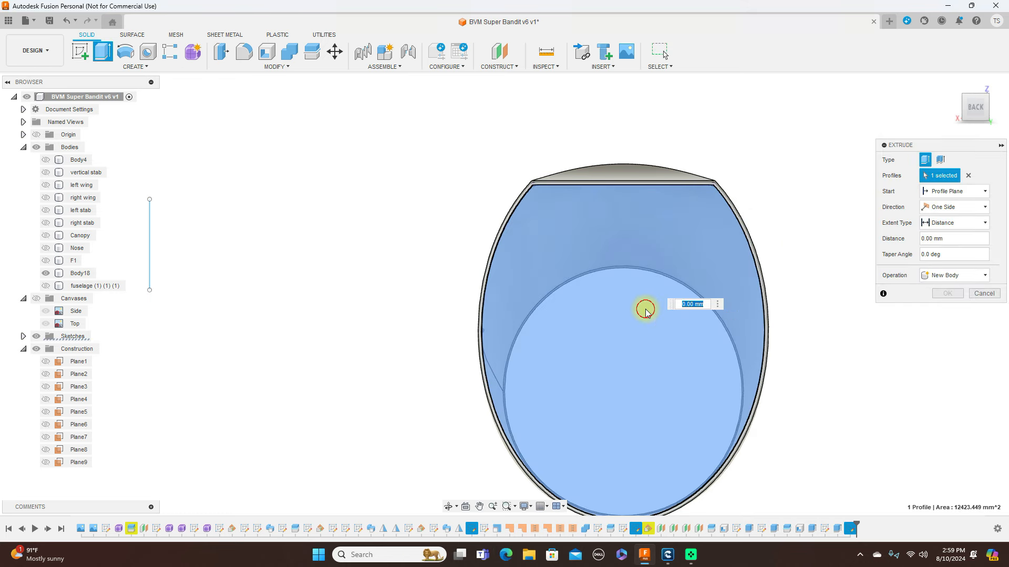
click(645, 309)
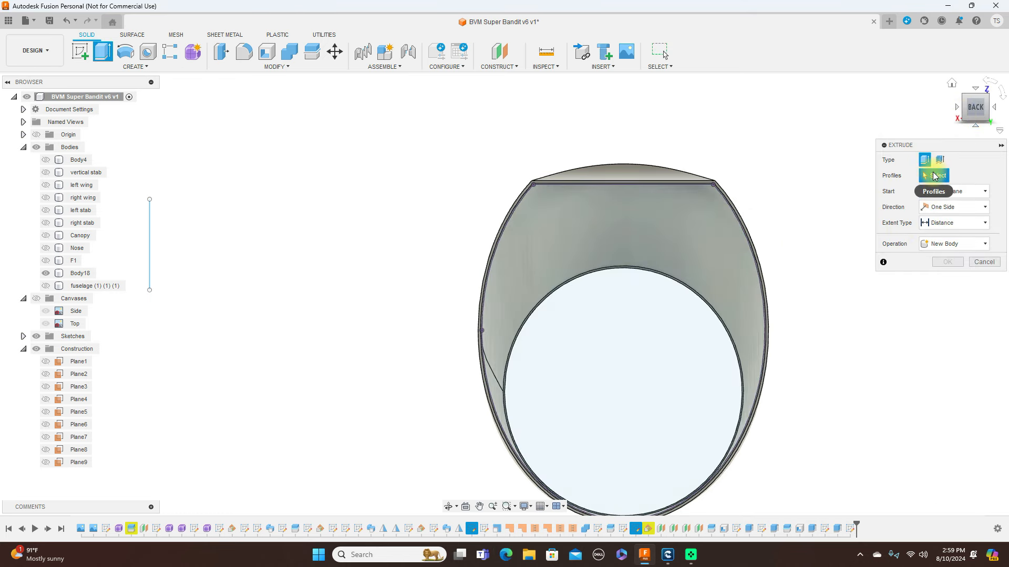
click(683, 227)
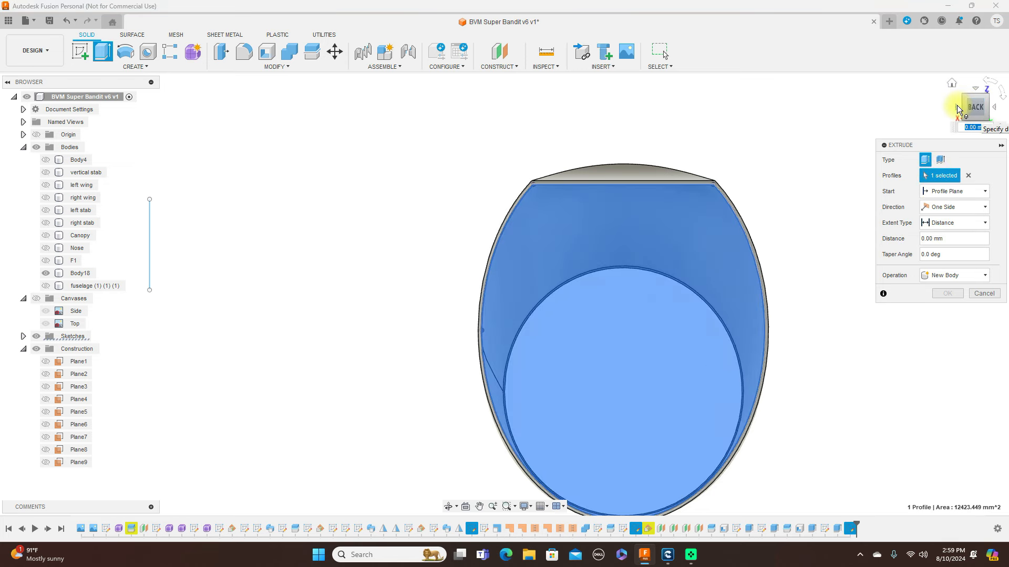
click(958, 107)
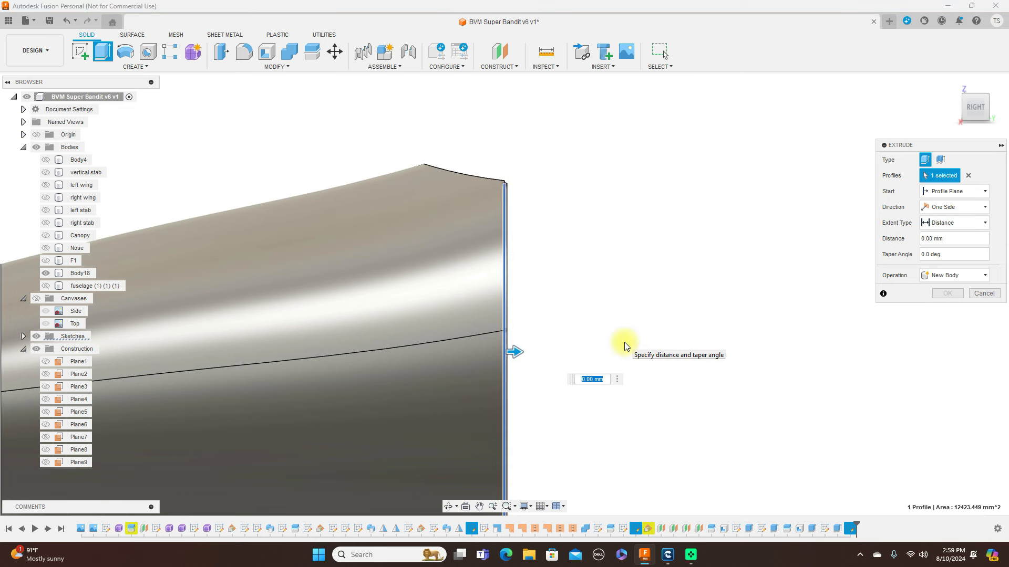
text(1)
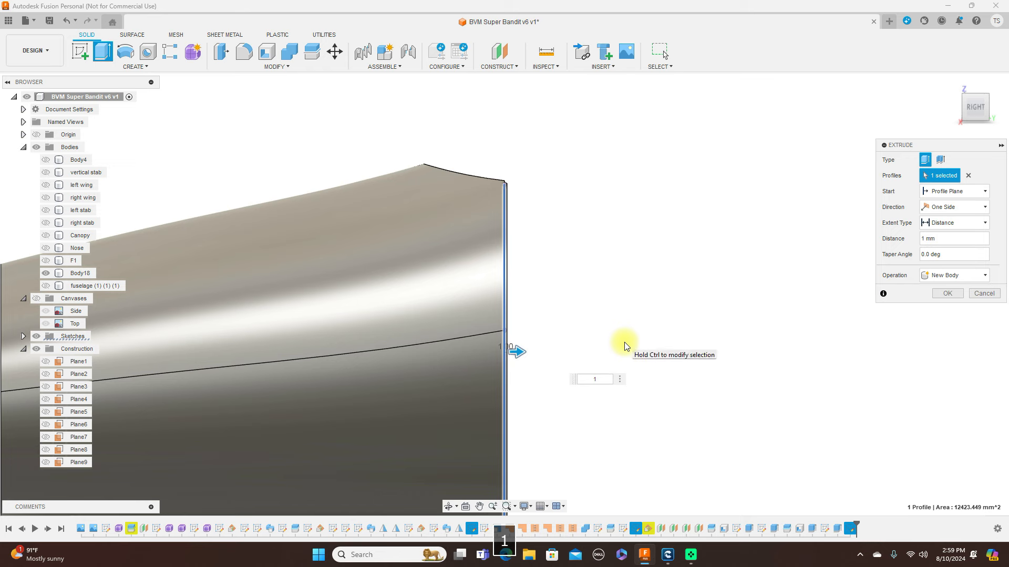
click(941, 294)
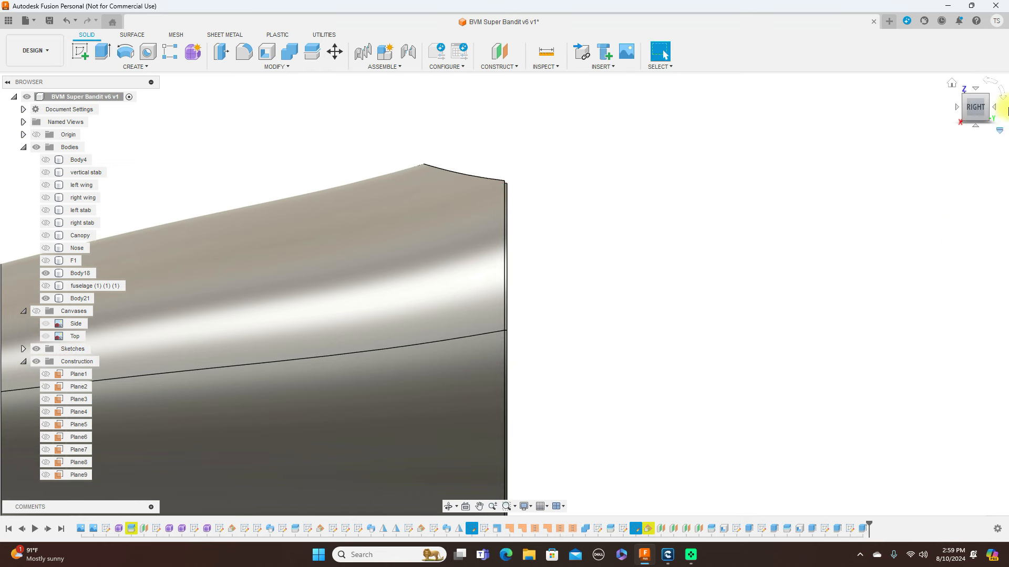
Step: Start a sketch on the rear face of the new 1 mm plate and project that face's outline into it
click(995, 111)
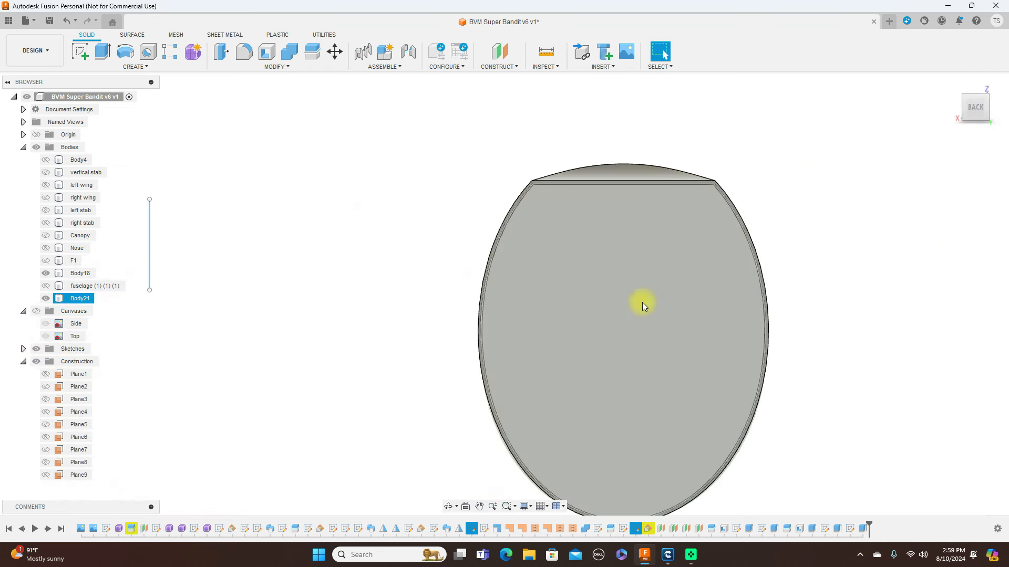
click(962, 112)
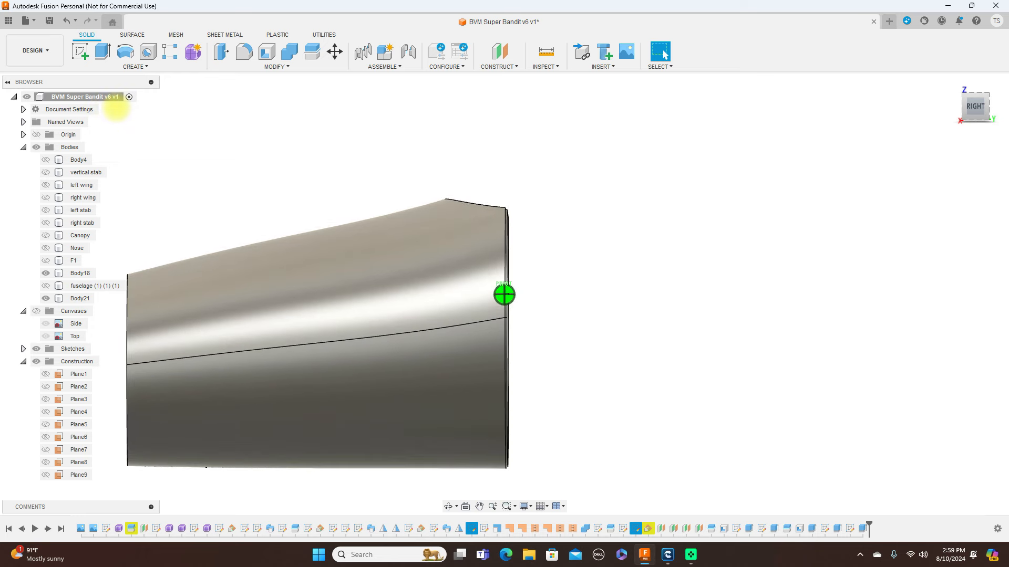
click(968, 112)
click(987, 112)
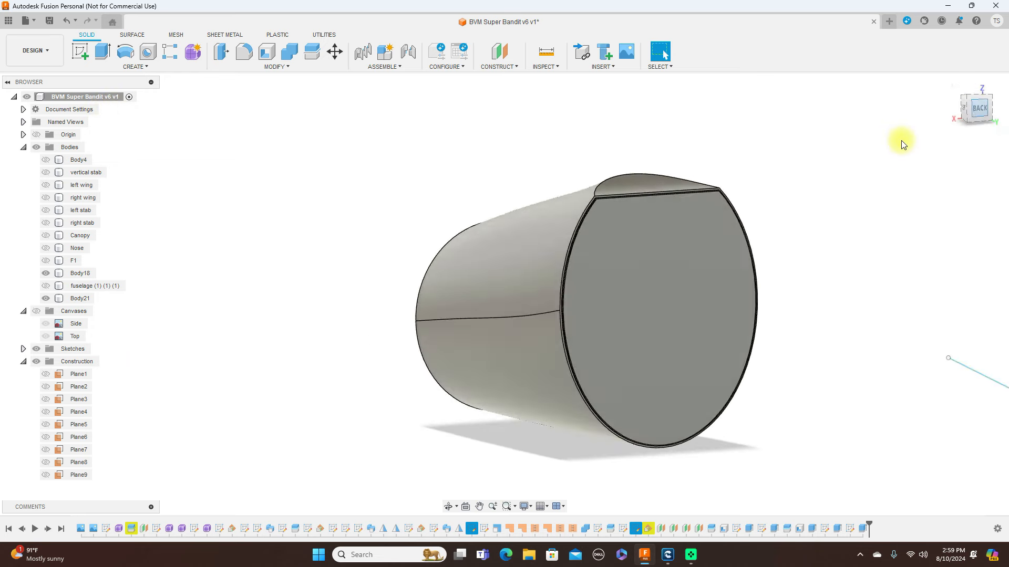
click(718, 286)
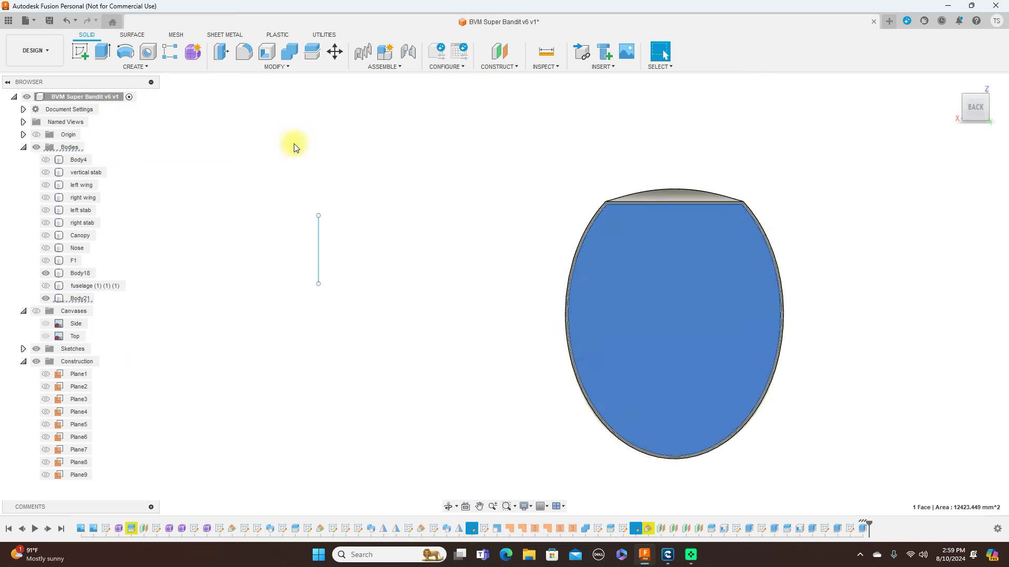
click(80, 51)
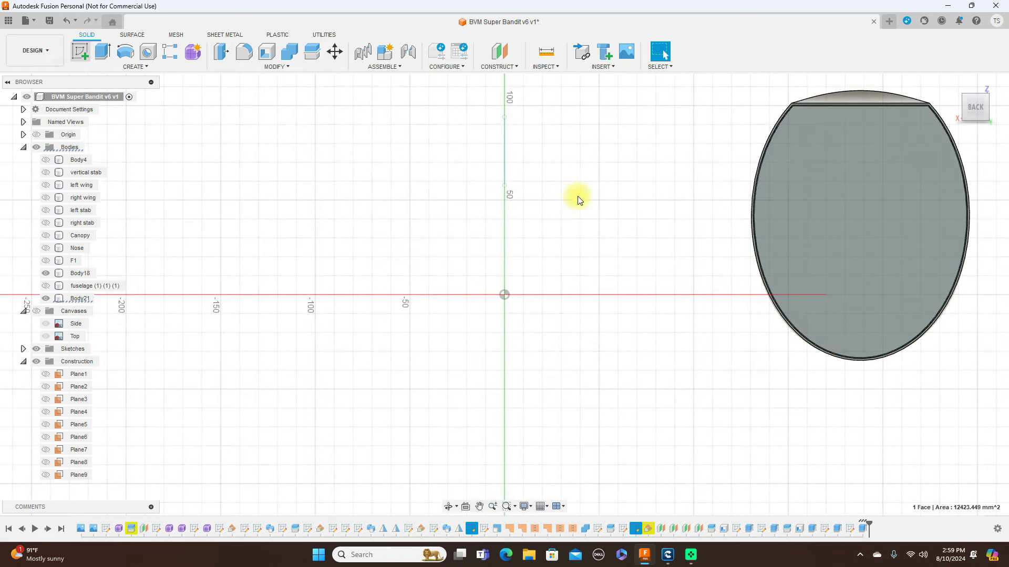
scroll(241, 172, down, 2)
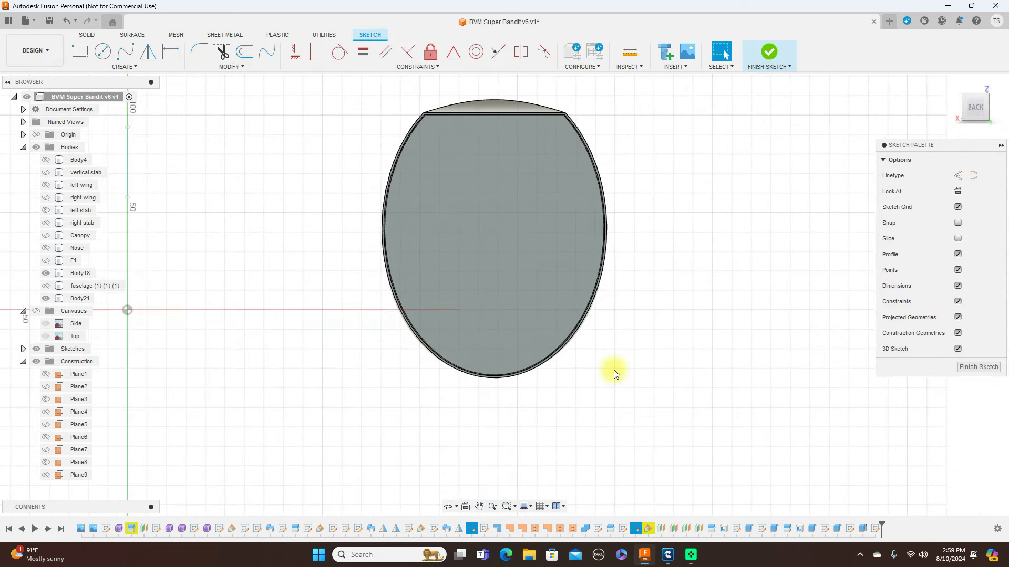
key(p)
click(543, 245)
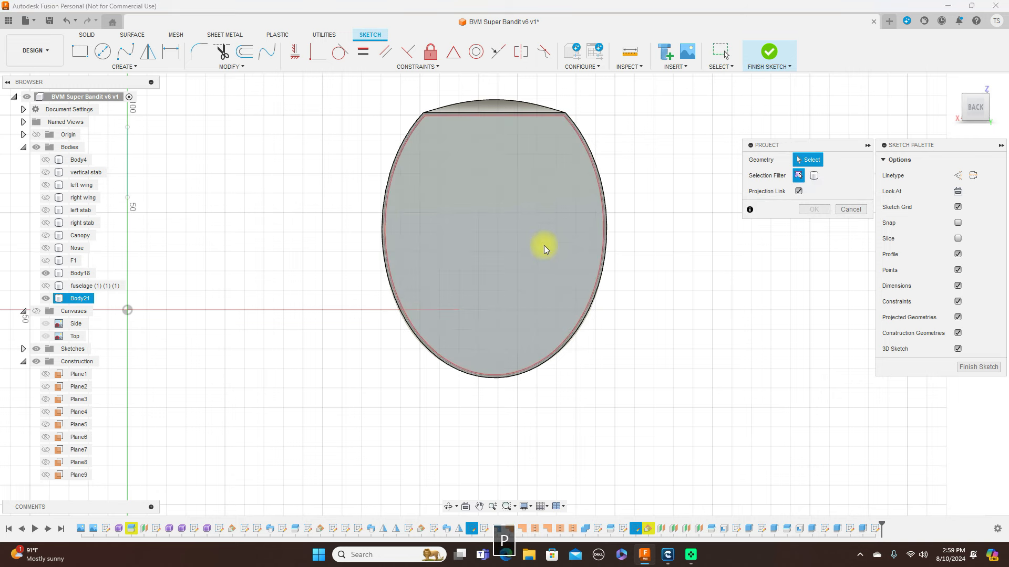
click(524, 234)
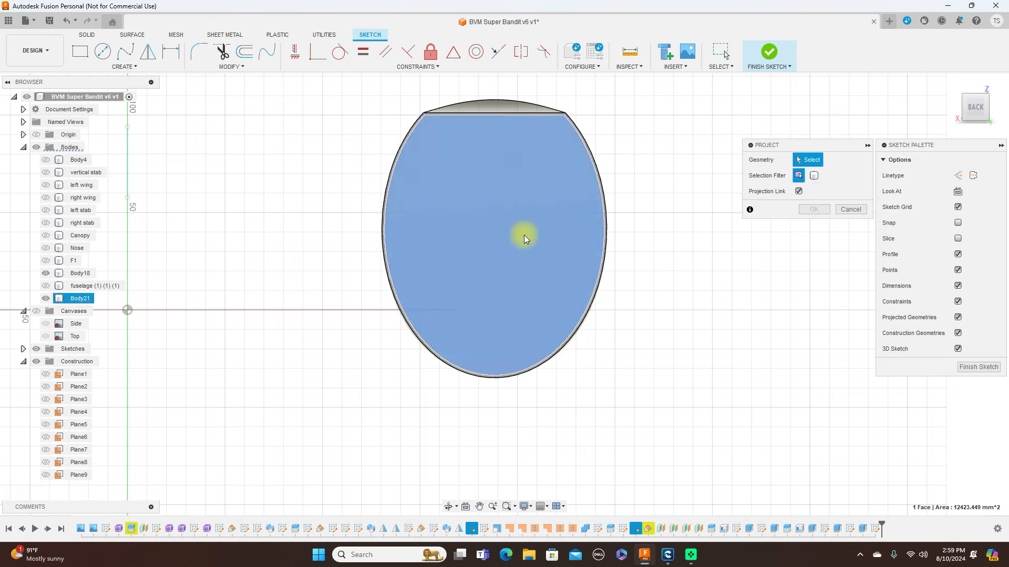
click(818, 212)
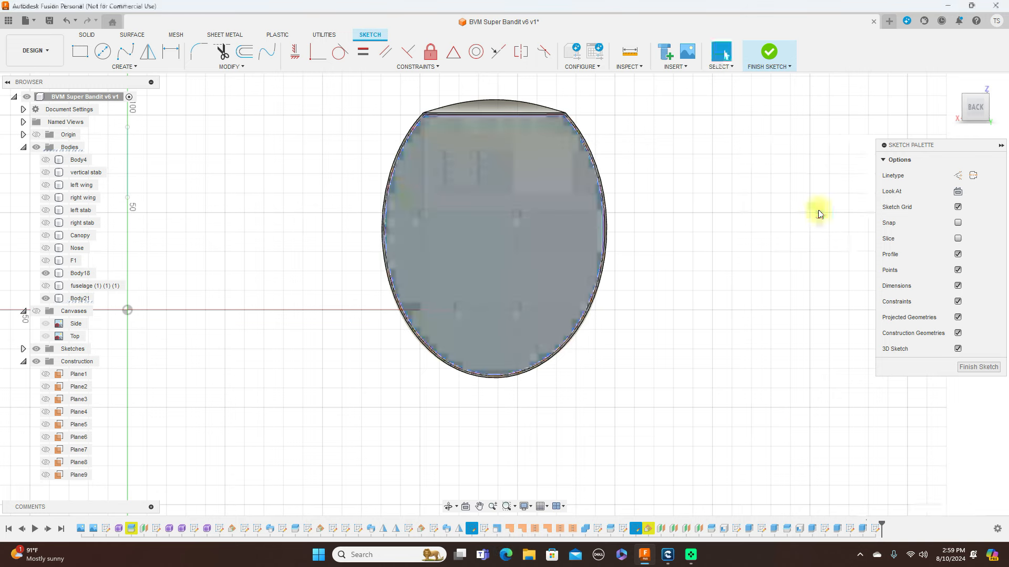
Step: Offset the plate's projected outline inward by 5 mm
click(246, 53)
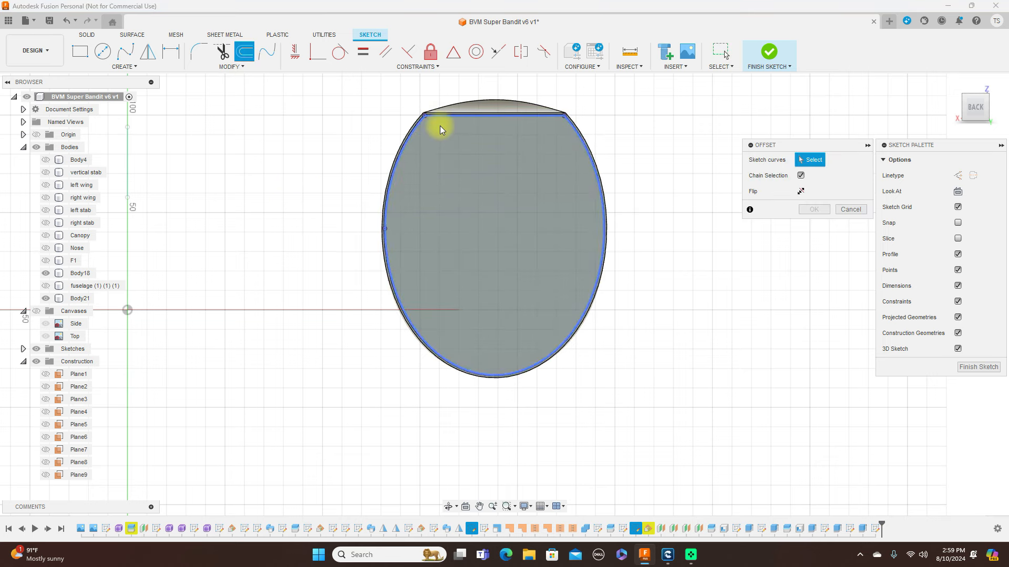
click(405, 148)
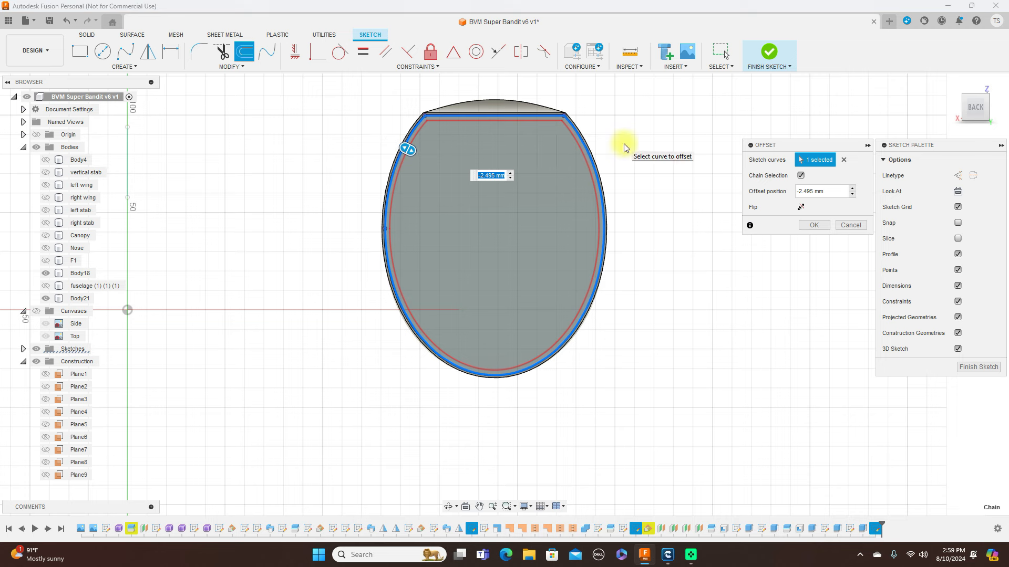
key(BackSpace)
text(-5)
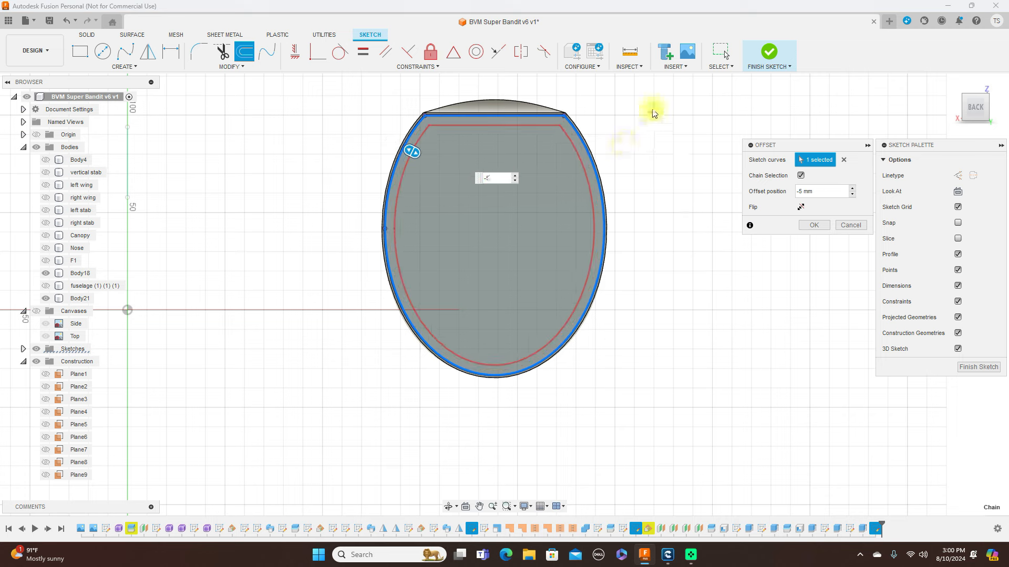
click(814, 226)
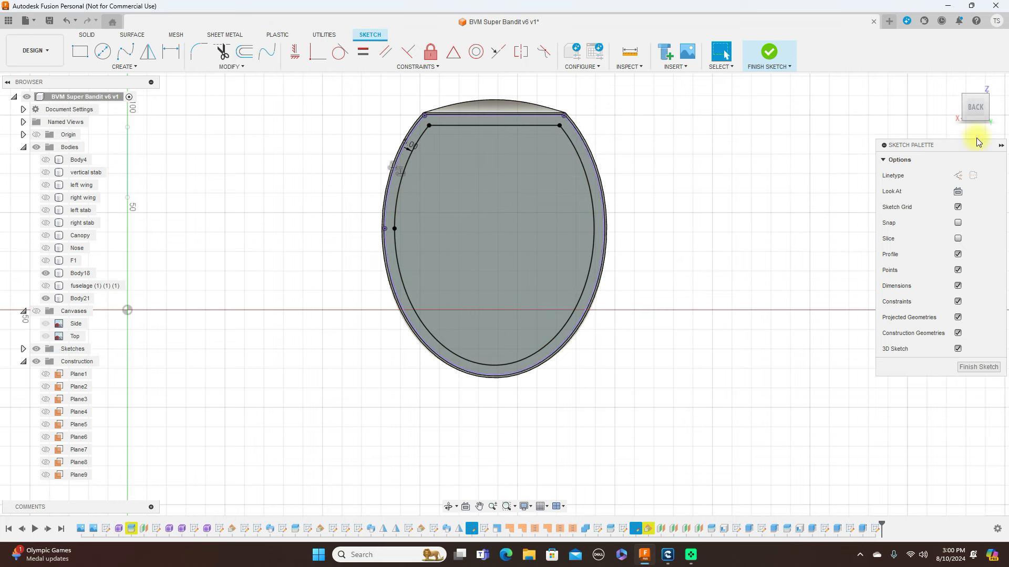
Step: Finish the sketch and cut the area inside the offset outline 30 mm forward through the end plate
click(978, 367)
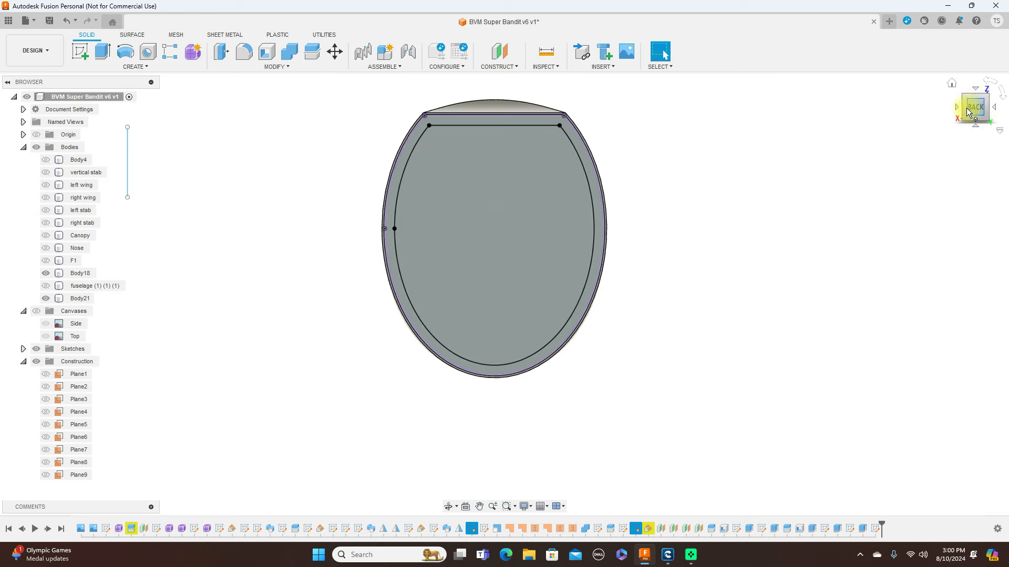
drag(969, 113, 18, 119)
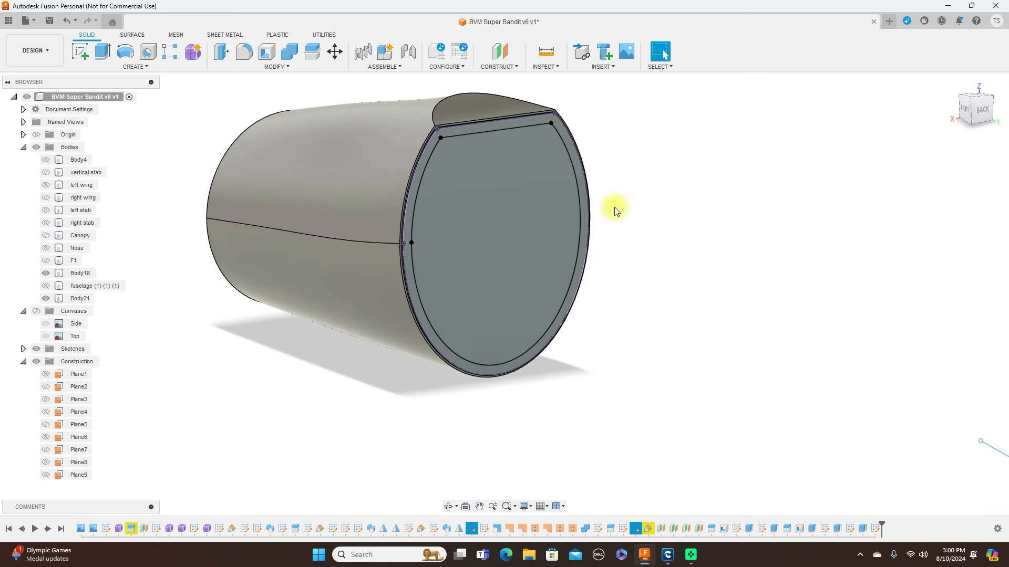
key(e)
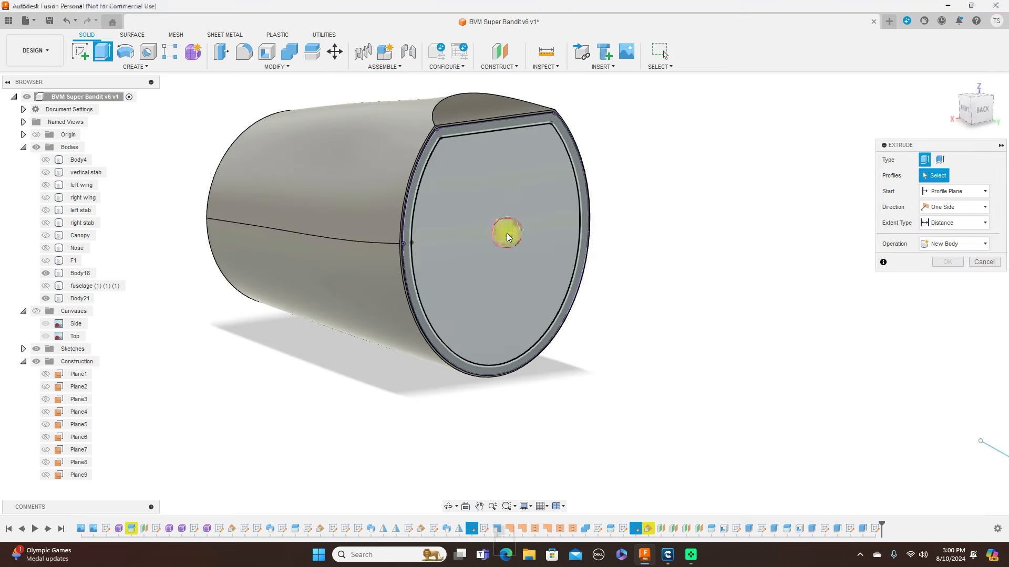
click(504, 236)
drag(500, 247, 459, 236)
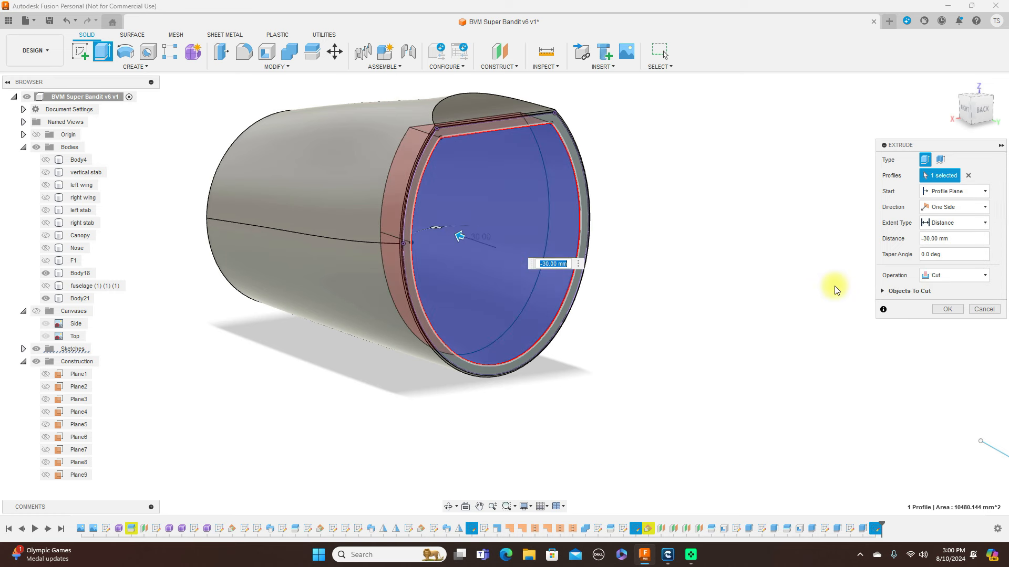
click(948, 309)
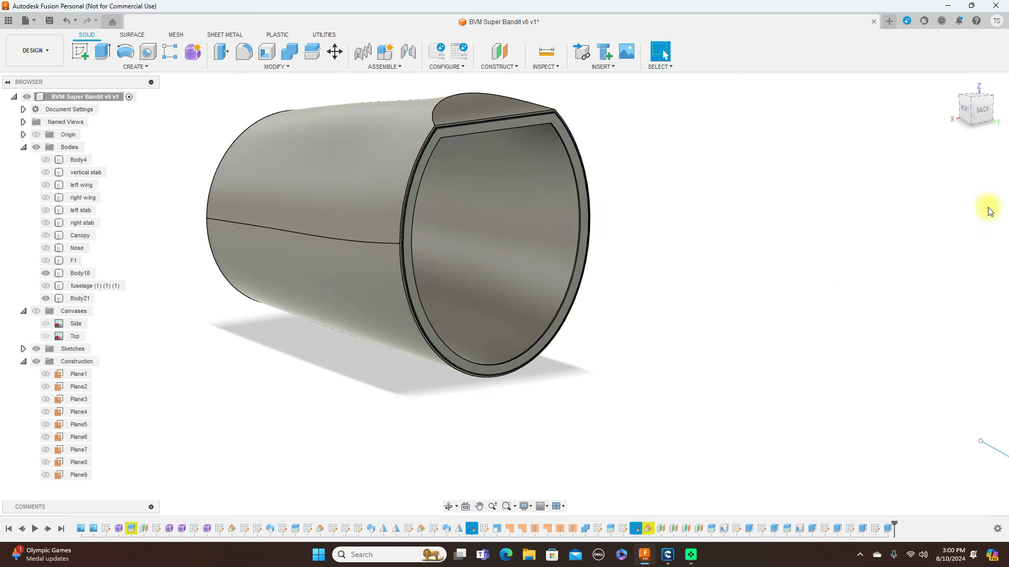
Step: Show the nose body and examine how it lines up with the opened front fuselage section
mouse_move(975, 113)
mouse_down()
mouse_move(872, 101)
mouse_move(978, 107)
mouse_move(38, 111)
mouse_move(79, 94)
mouse_move(61, 94)
mouse_move(977, 113)
mouse_up()
click(976, 111)
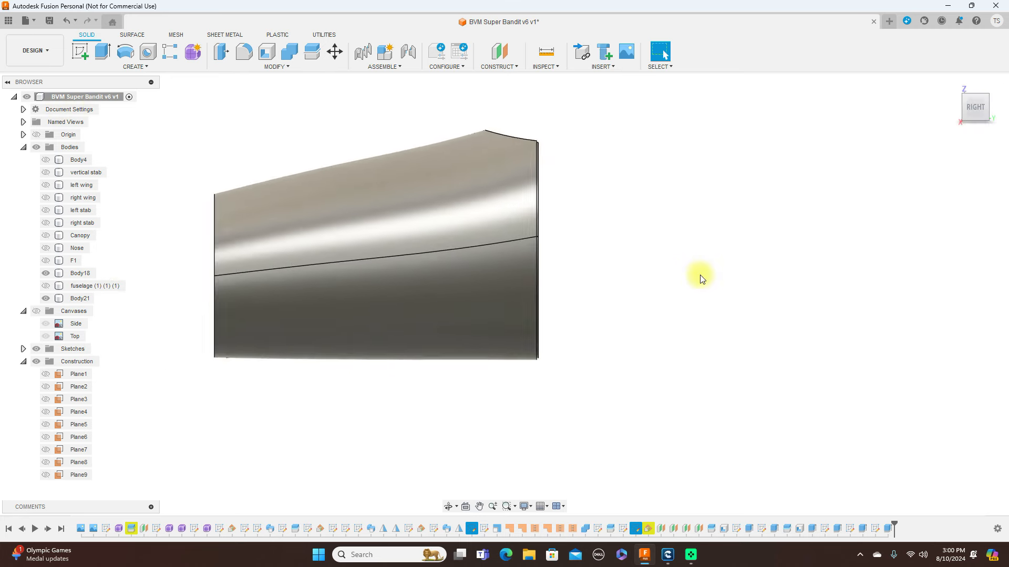
key(Escape)
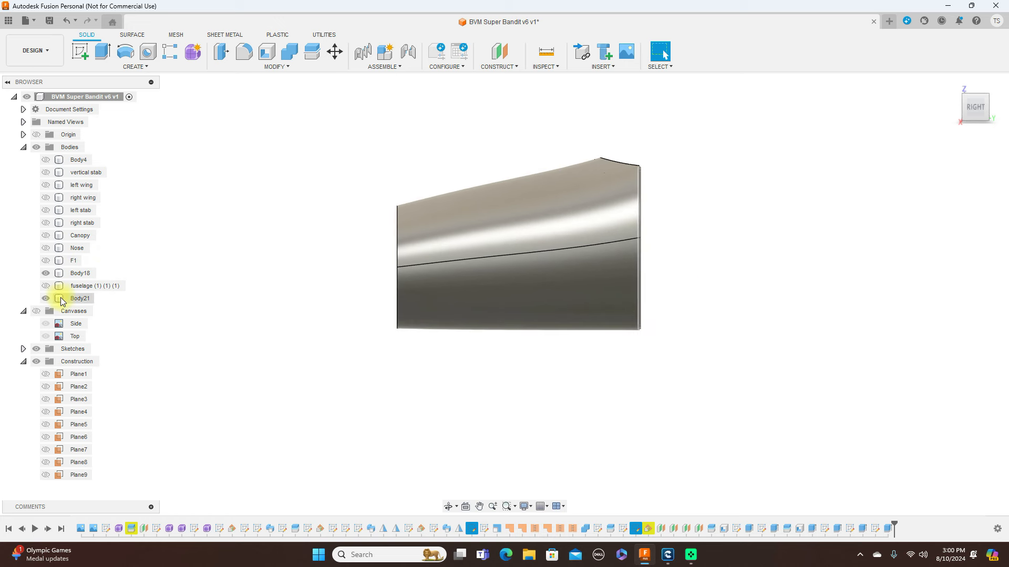
click(47, 248)
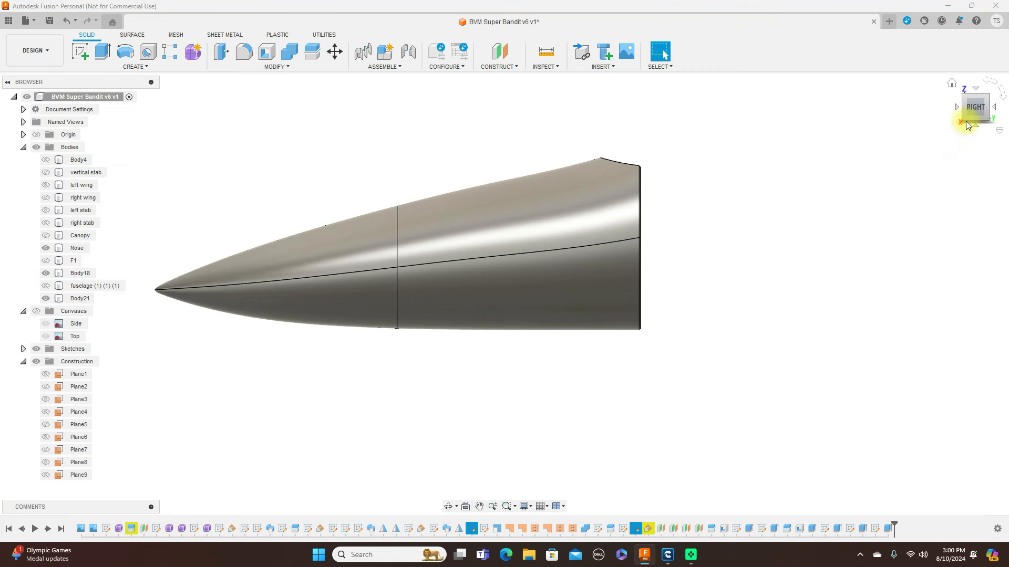
mouse_move(985, 112)
mouse_down()
mouse_move(811, 109)
mouse_move(862, 111)
mouse_up()
click(589, 214)
click(452, 230)
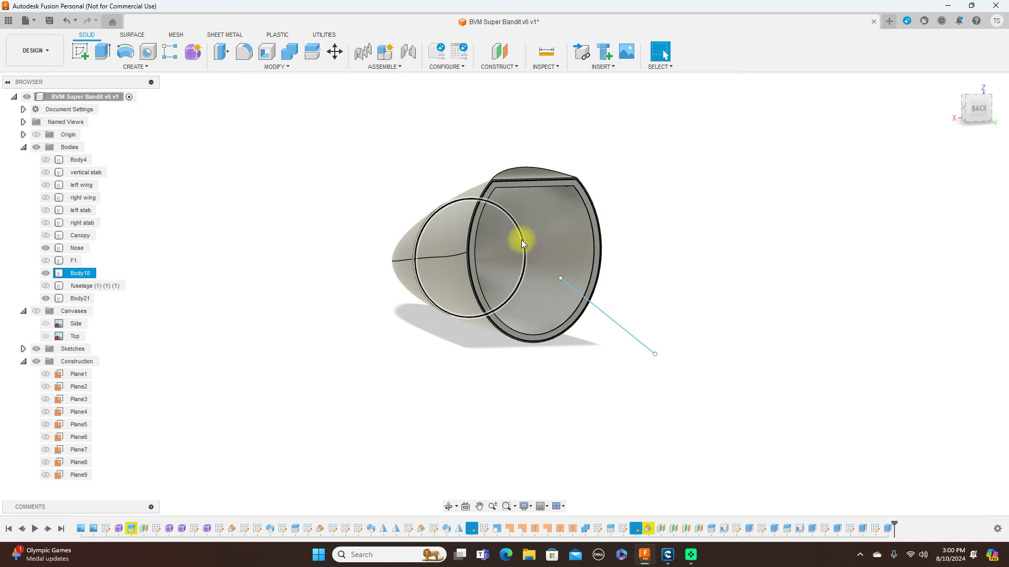
click(970, 115)
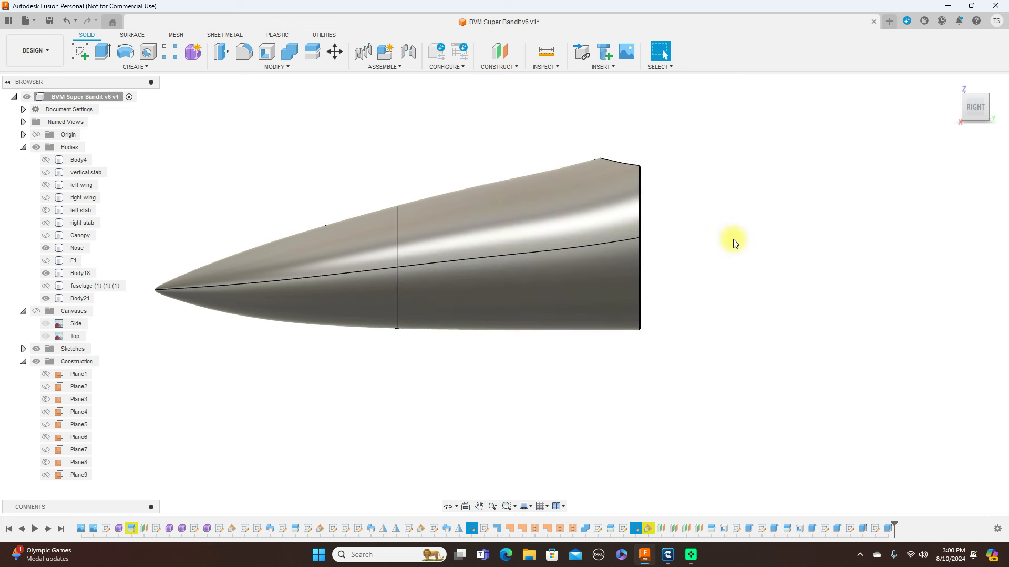
scroll(675, 232, up, 2)
scroll(677, 234, down, 2)
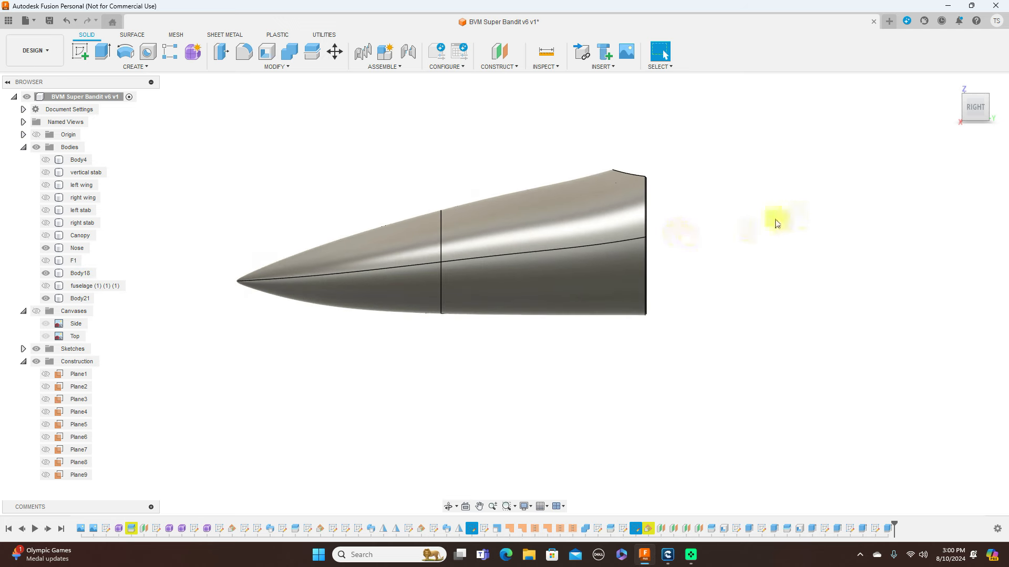
scroll(765, 225, down, 1)
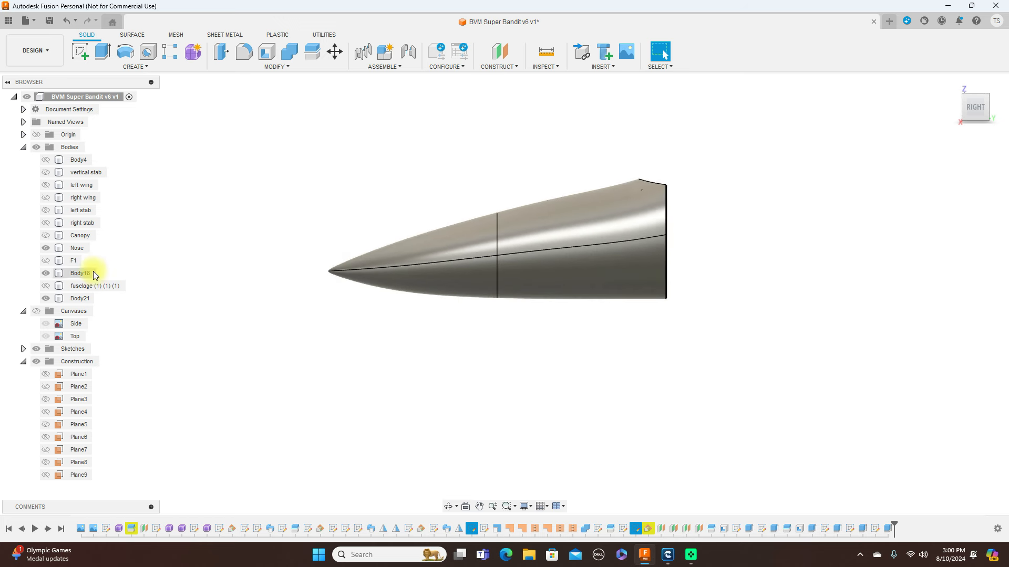
Step: Show the remaining fuselage body behind the front section so the whole fuselage is in side view
click(46, 286)
scroll(531, 357, down, 2)
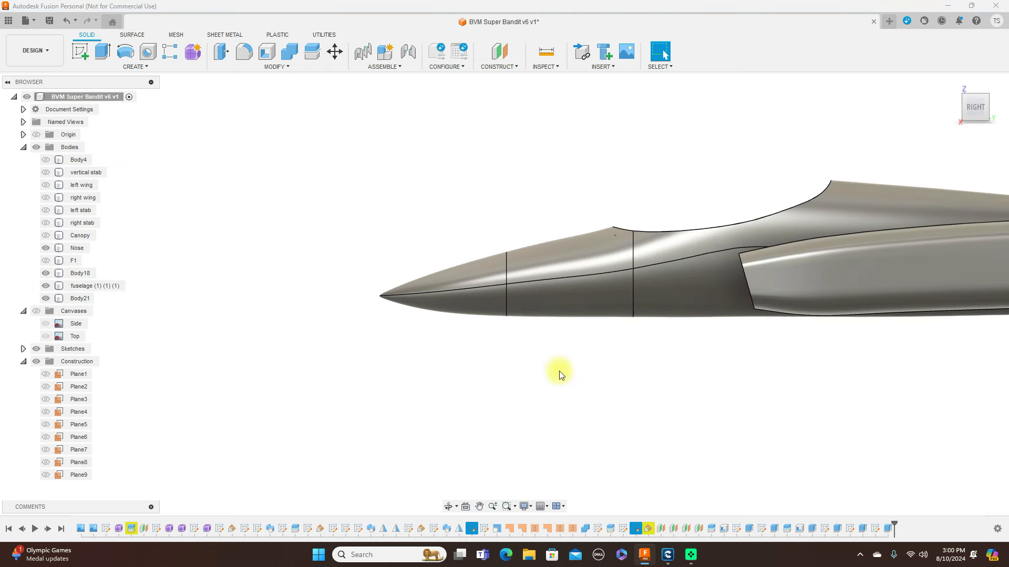
middle_drag(777, 392, 630, 385)
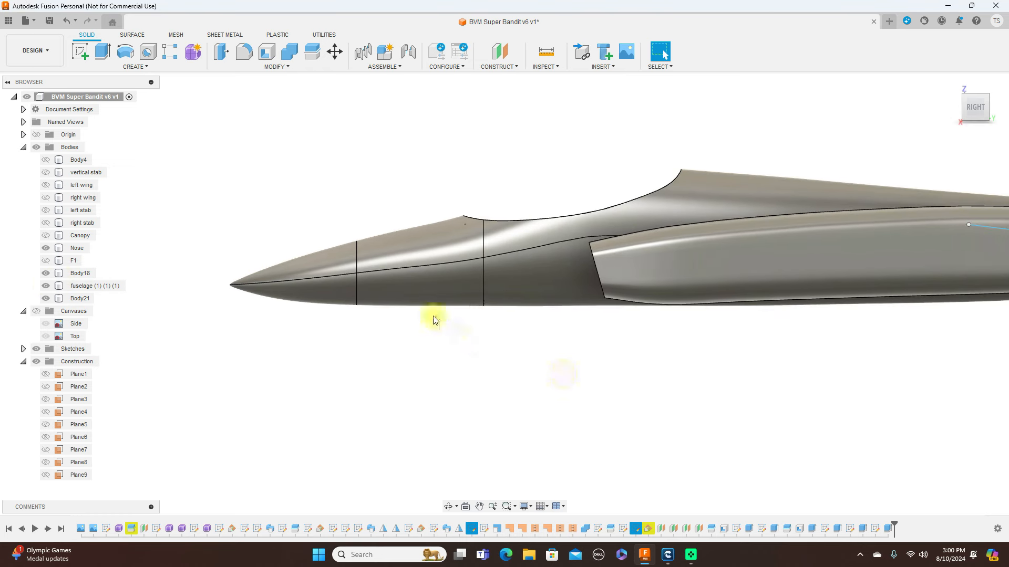
scroll(659, 333, down, 1)
middle_drag(792, 395, 665, 394)
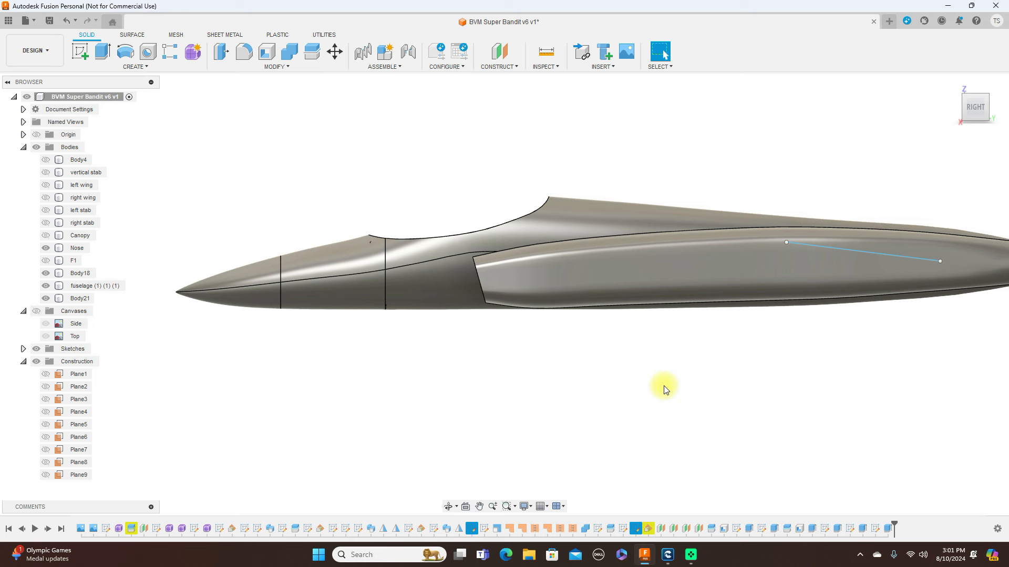
scroll(664, 389, down, 1)
scroll(837, 396, down, 1)
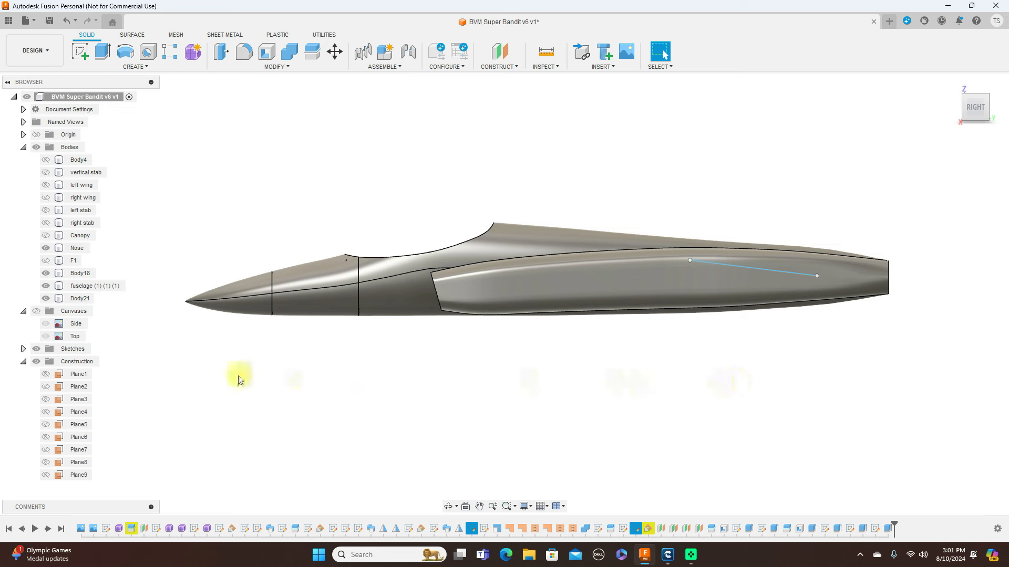
Step: Make construction planes Plane1 through Plane9 visible
click(52, 377)
click(50, 387)
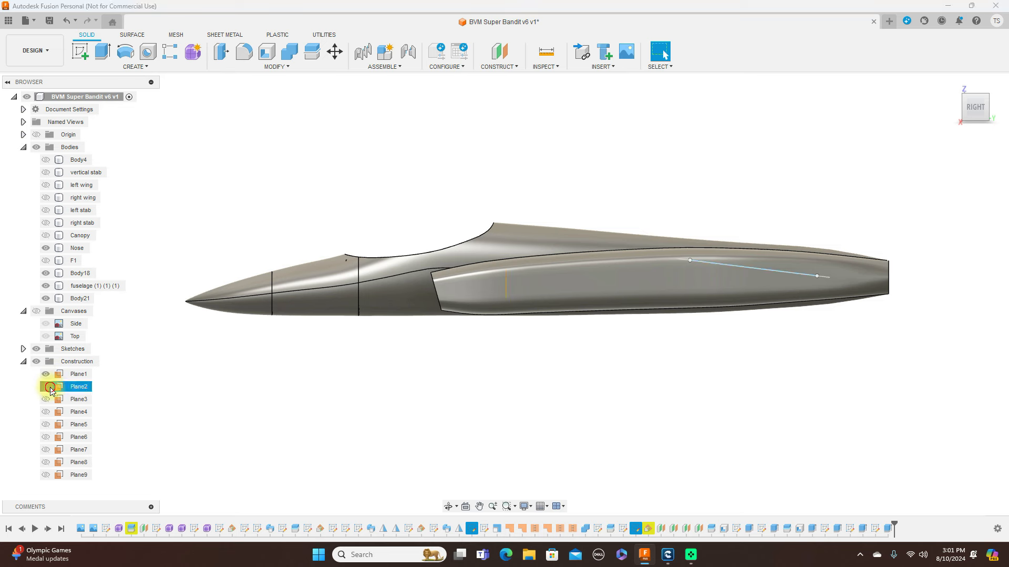
click(47, 400)
click(46, 413)
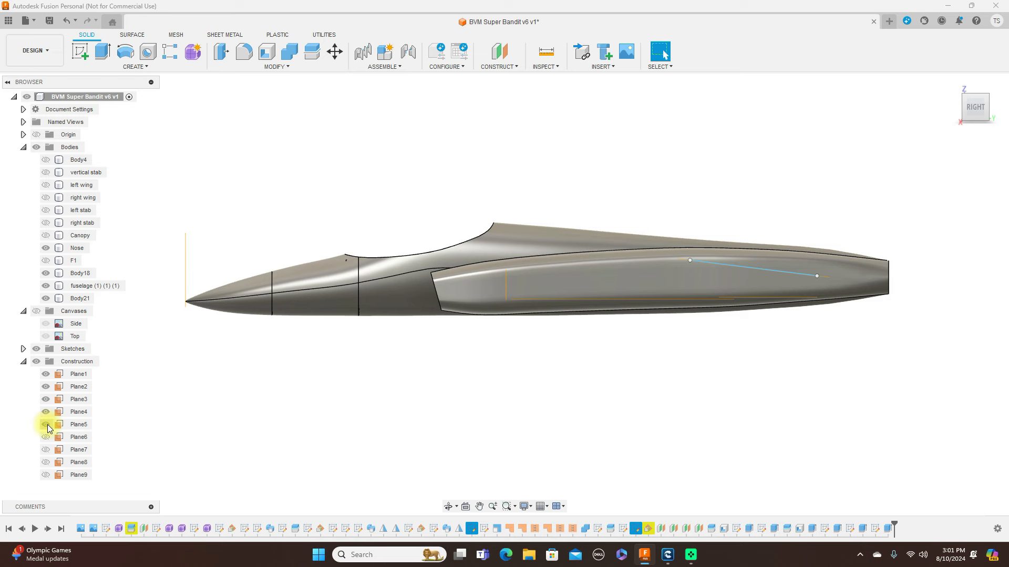
click(46, 437)
click(46, 450)
click(46, 462)
click(46, 475)
Step: Split the remaining fuselage body at Plane9, the rearmost vertical plane behind the cockpit opening
scroll(558, 411, up, 2)
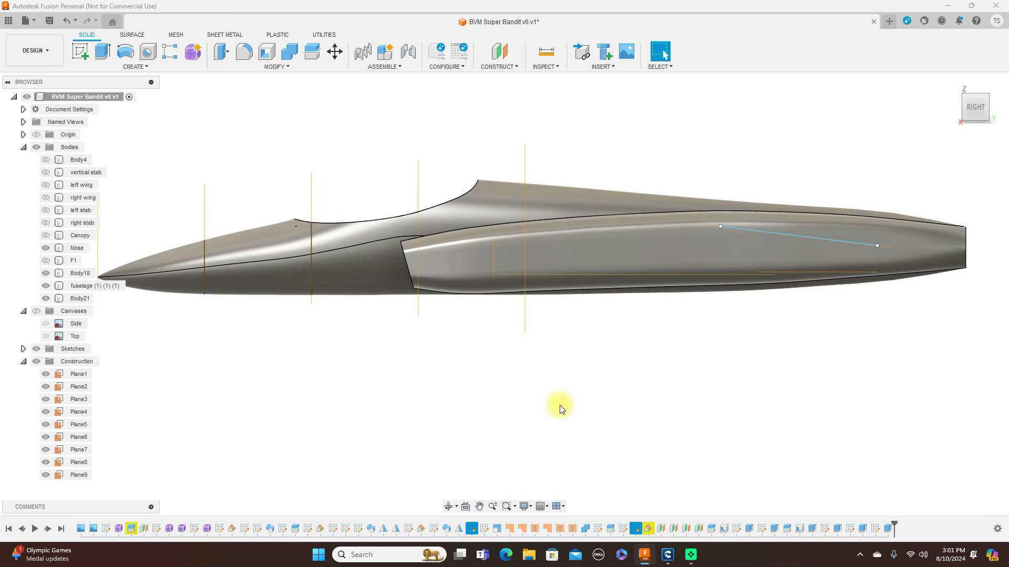
scroll(560, 410, down, 1)
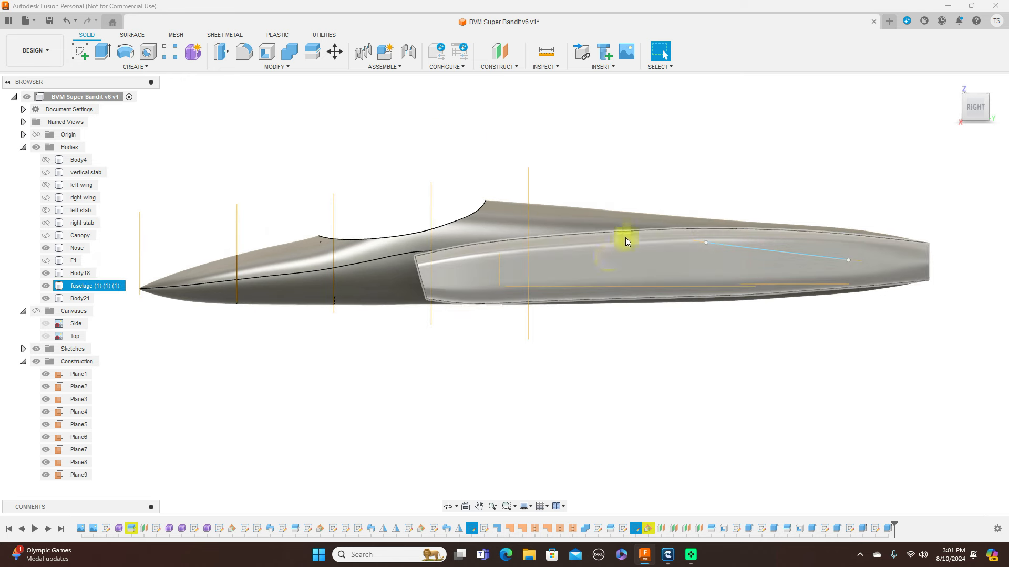
click(315, 52)
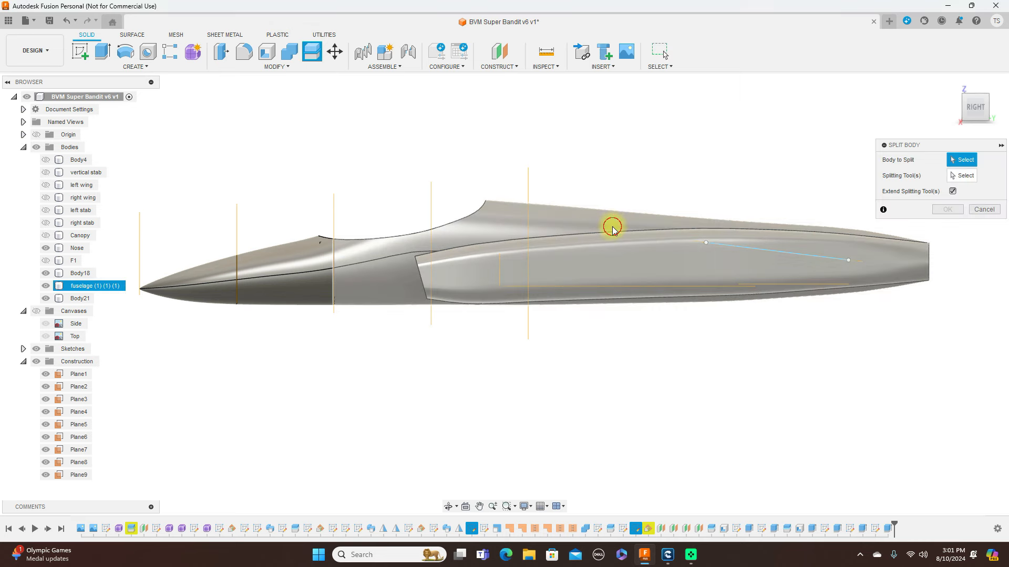
click(610, 224)
click(960, 175)
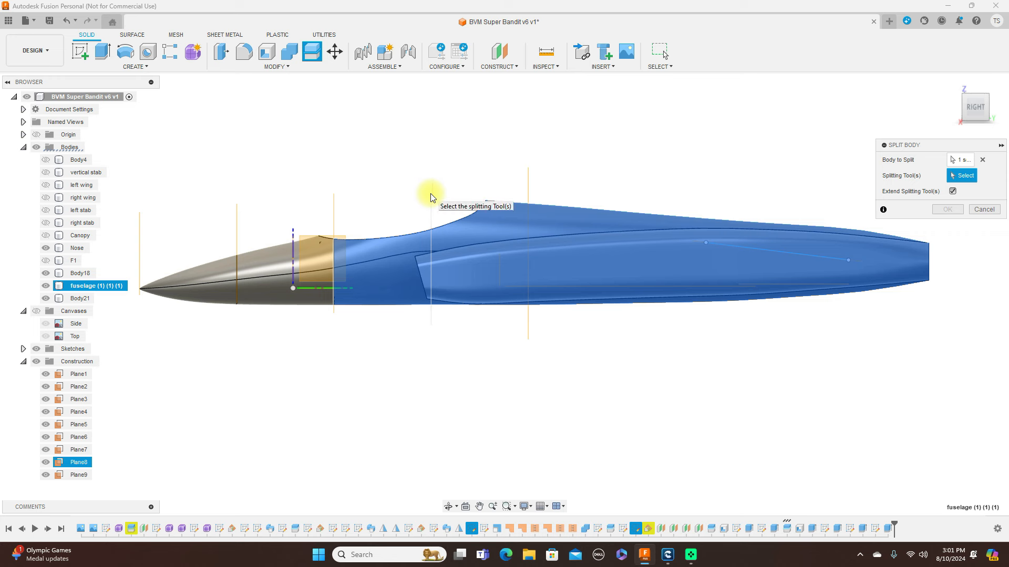
click(529, 193)
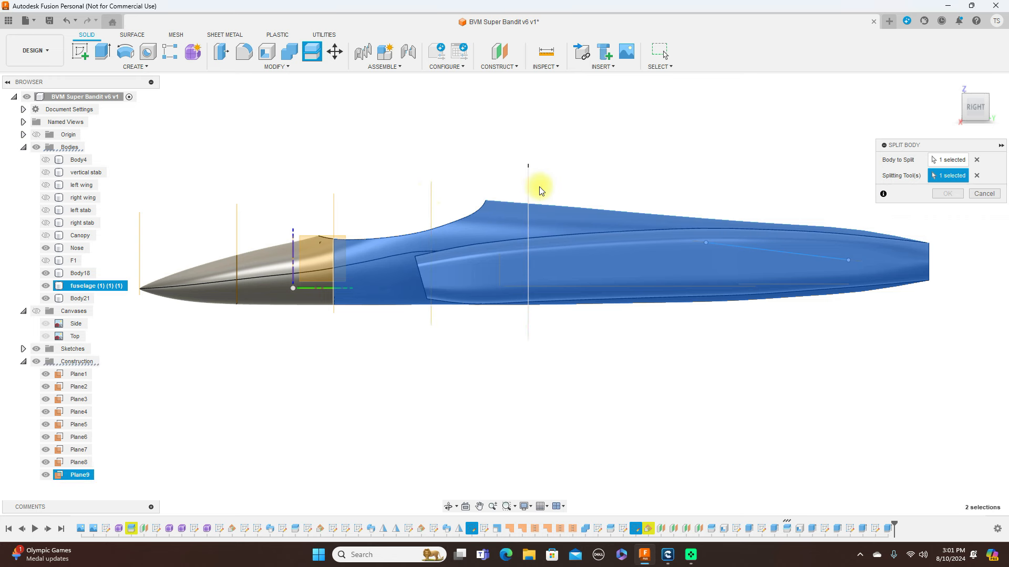
click(947, 194)
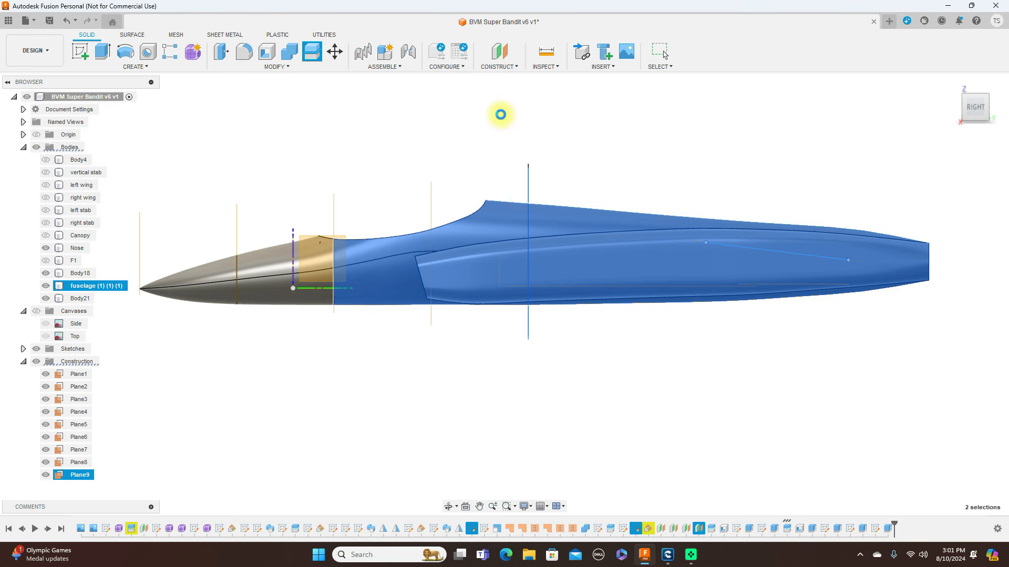
click(500, 115)
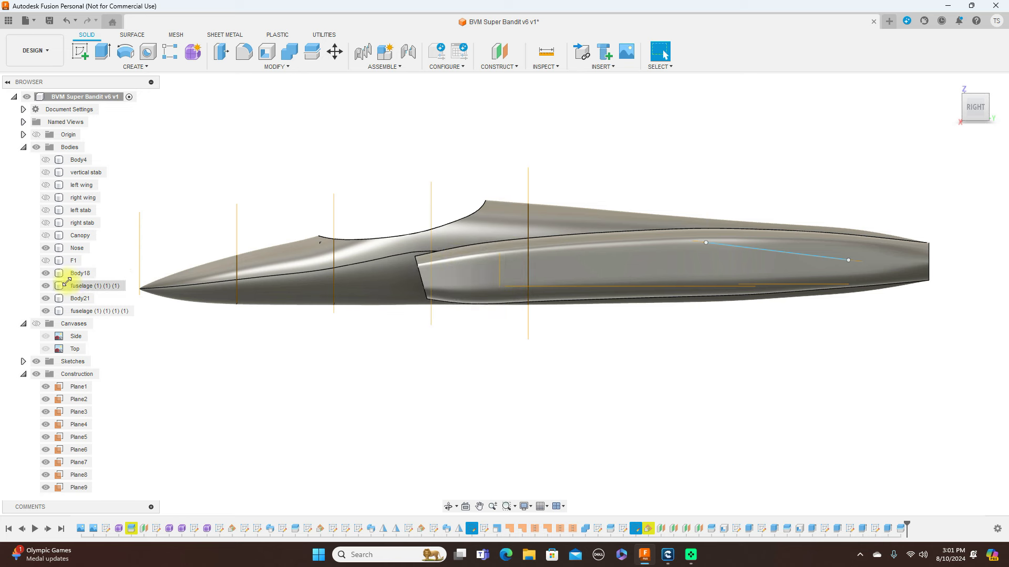
Step: Hide the nose, the front and cockpit fuselage sections and both end plates, leaving only the aft fuselage piece
click(46, 285)
click(46, 248)
click(288, 288)
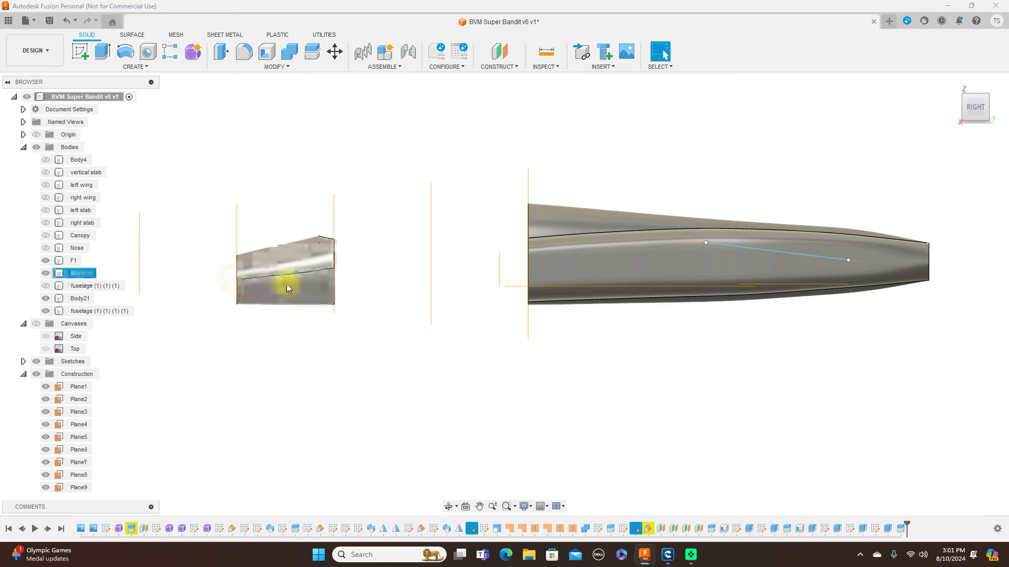
click(45, 273)
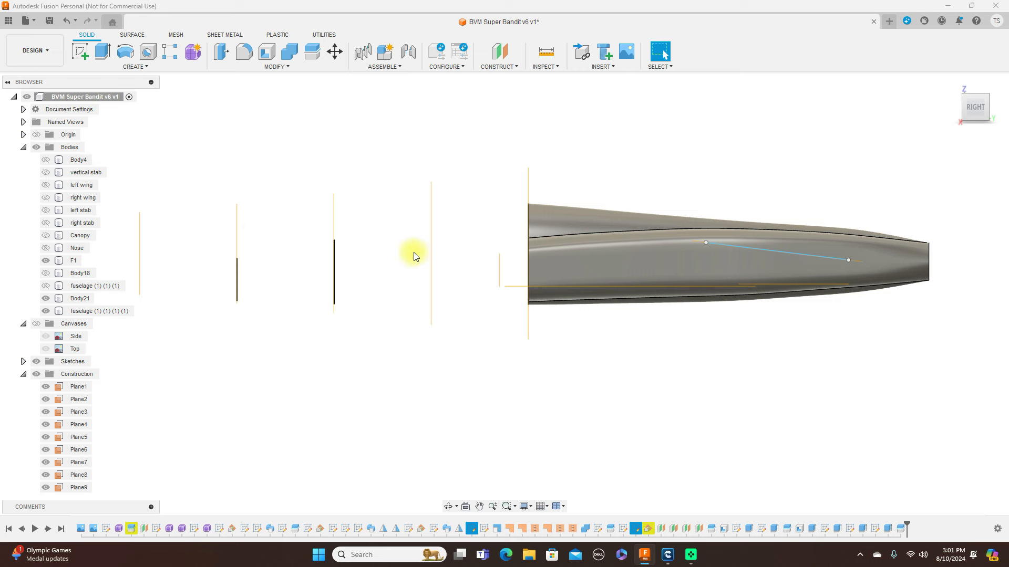
mouse_move(966, 106)
drag(963, 108, 945, 113)
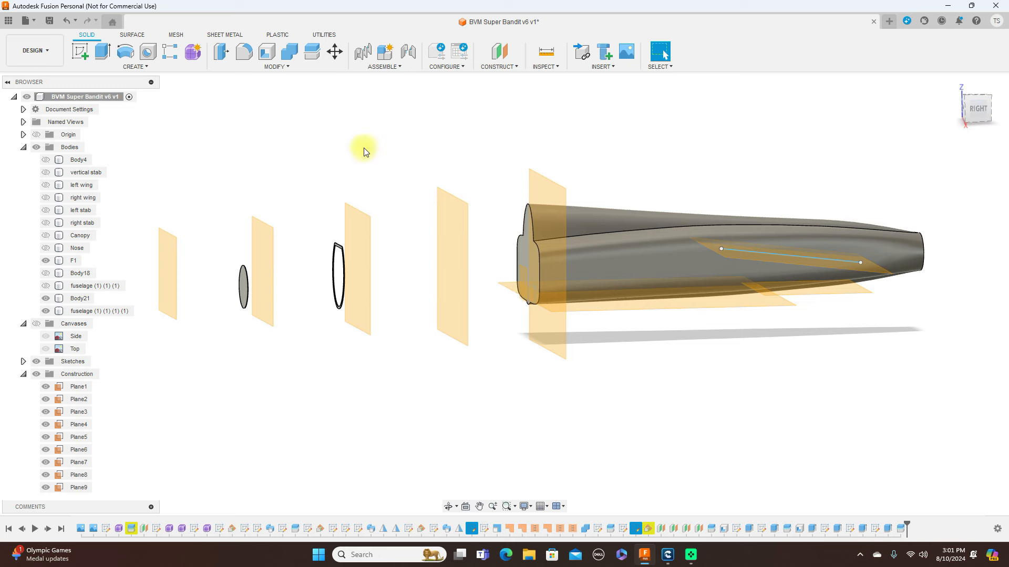
click(46, 299)
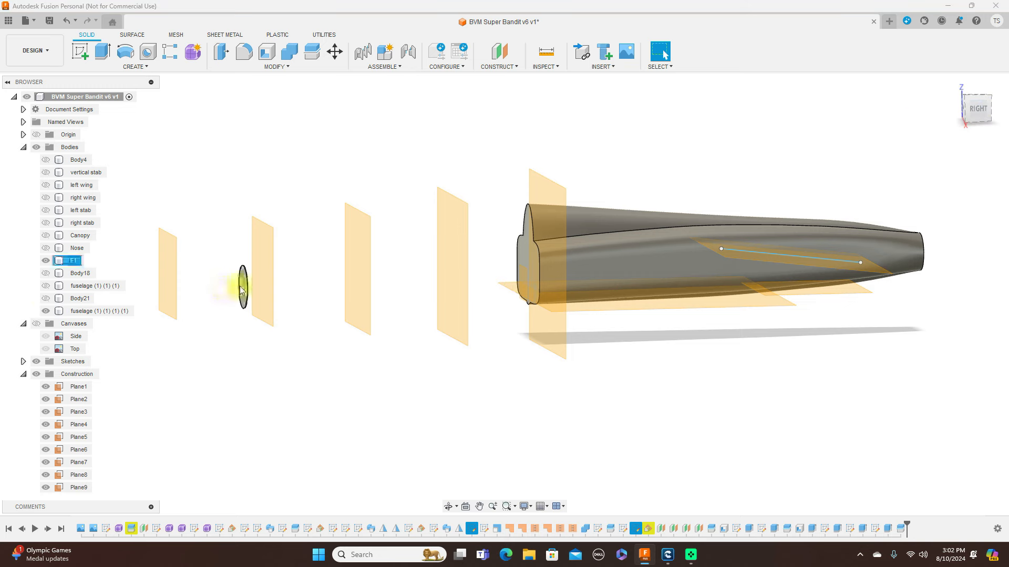
click(46, 261)
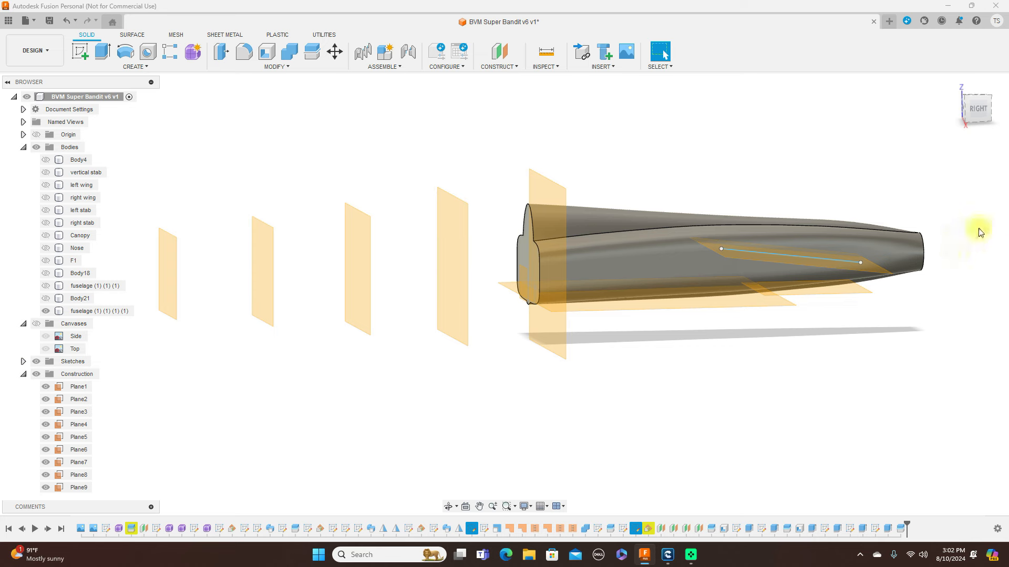
Step: Hide all the construction planes around the aft fuselage piece
click(973, 111)
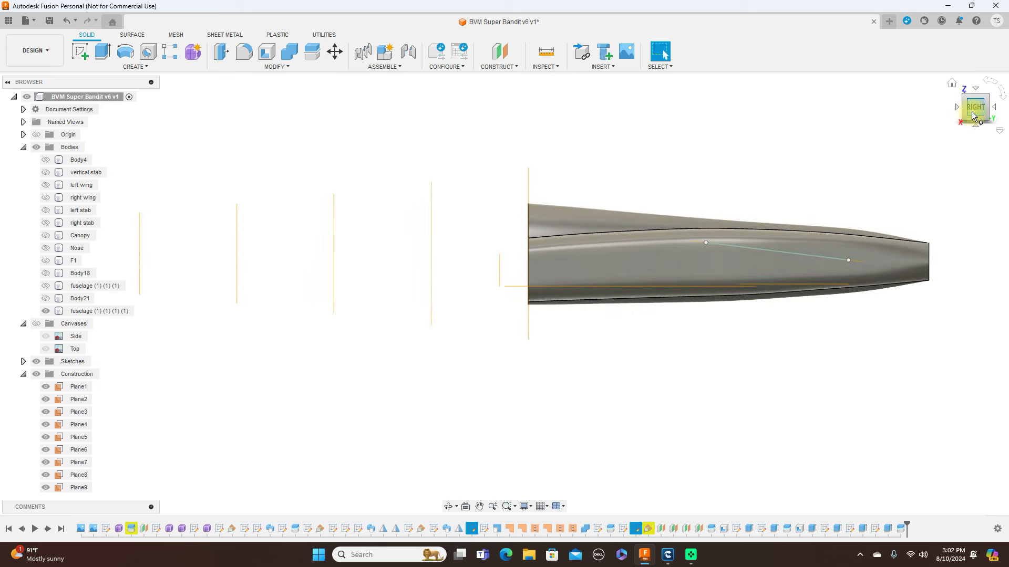
click(51, 391)
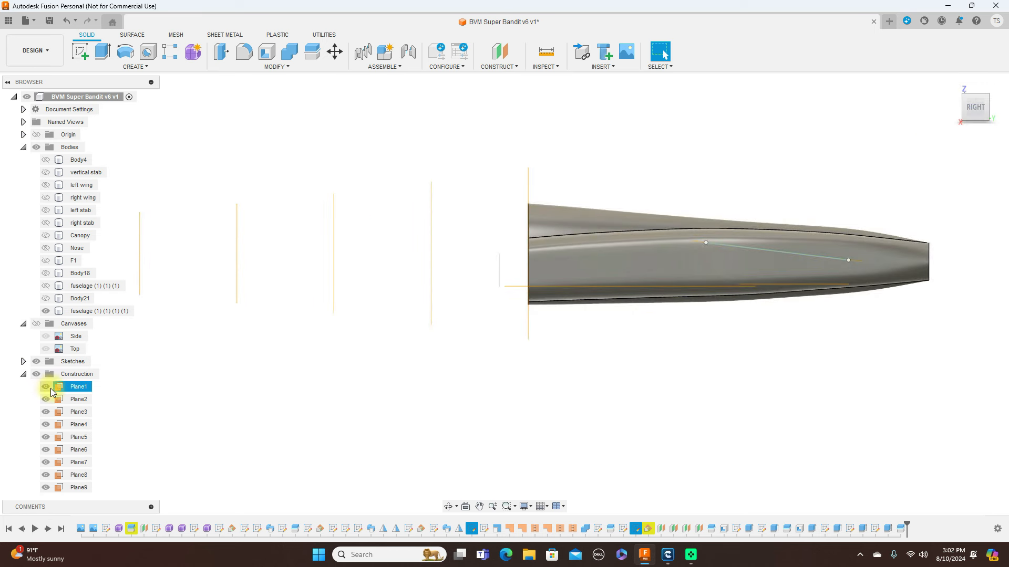
key(Escape)
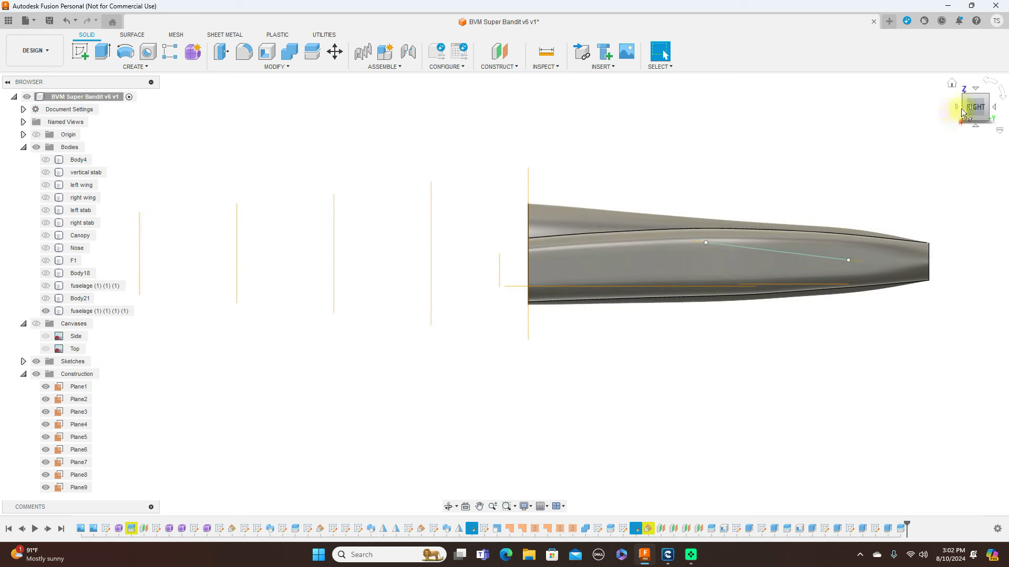
drag(965, 112, 972, 104)
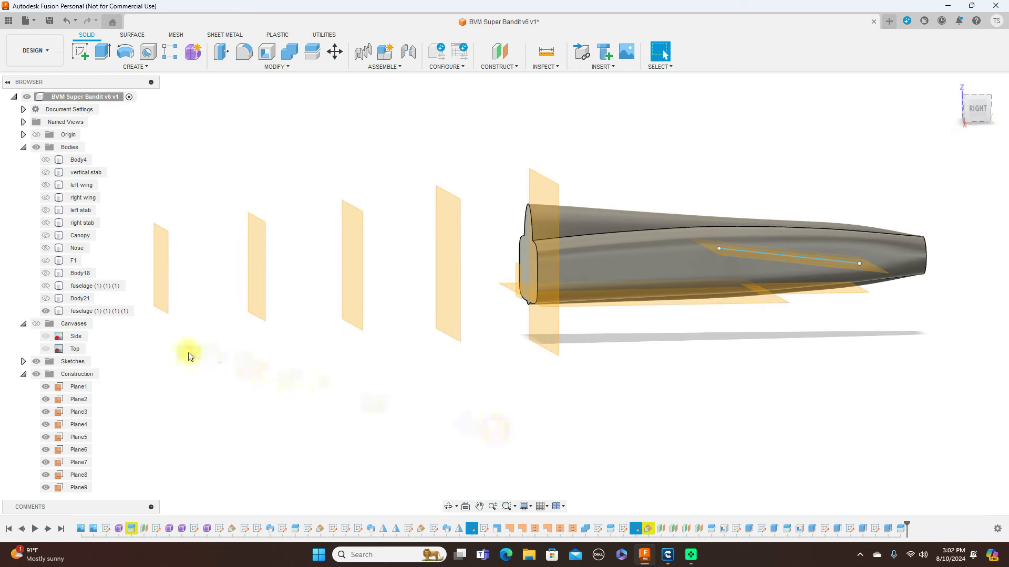
click(36, 374)
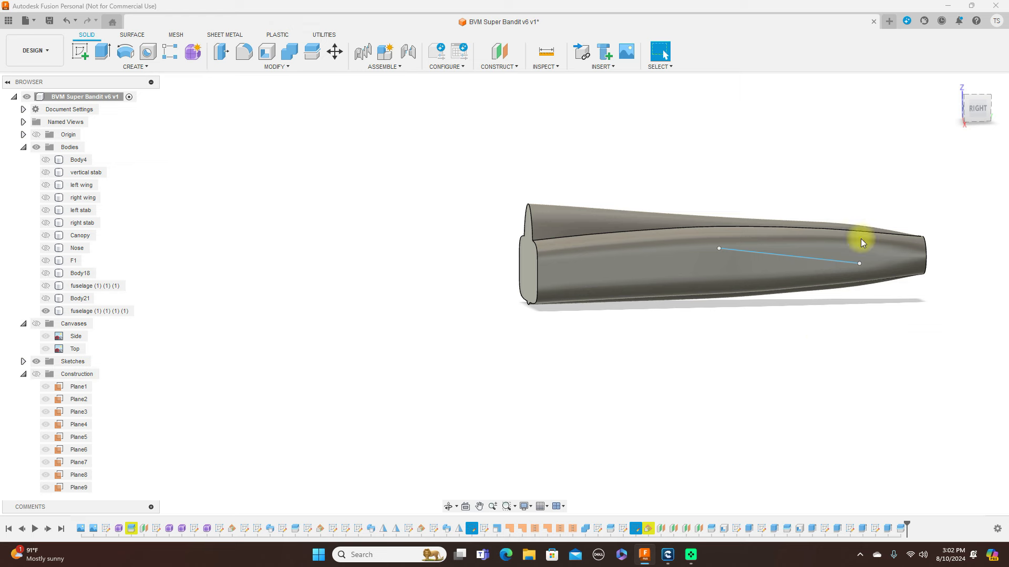
Step: Start a sketch on the flat front cut face of the aft fuselage piece
click(965, 108)
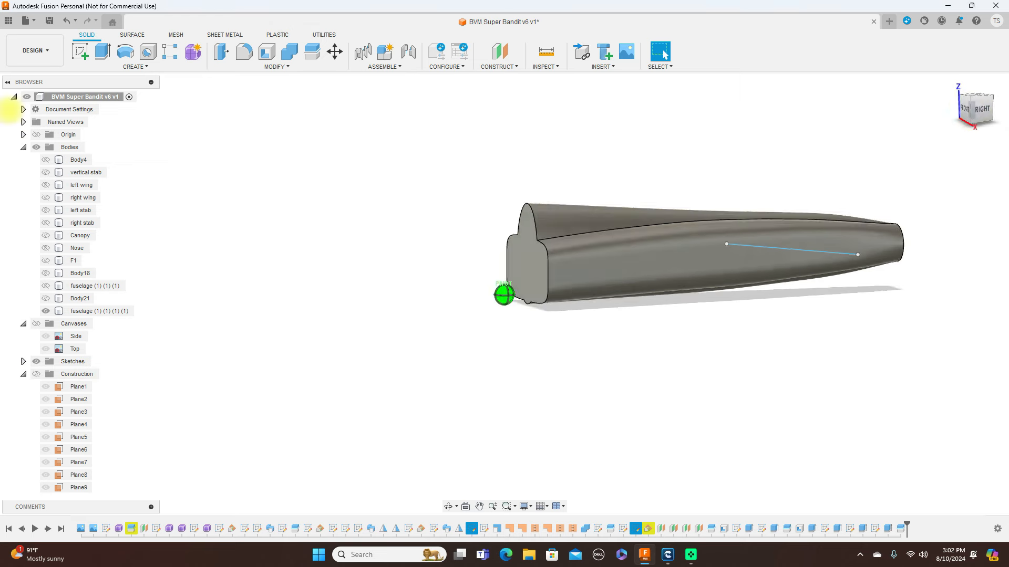
click(965, 112)
click(518, 268)
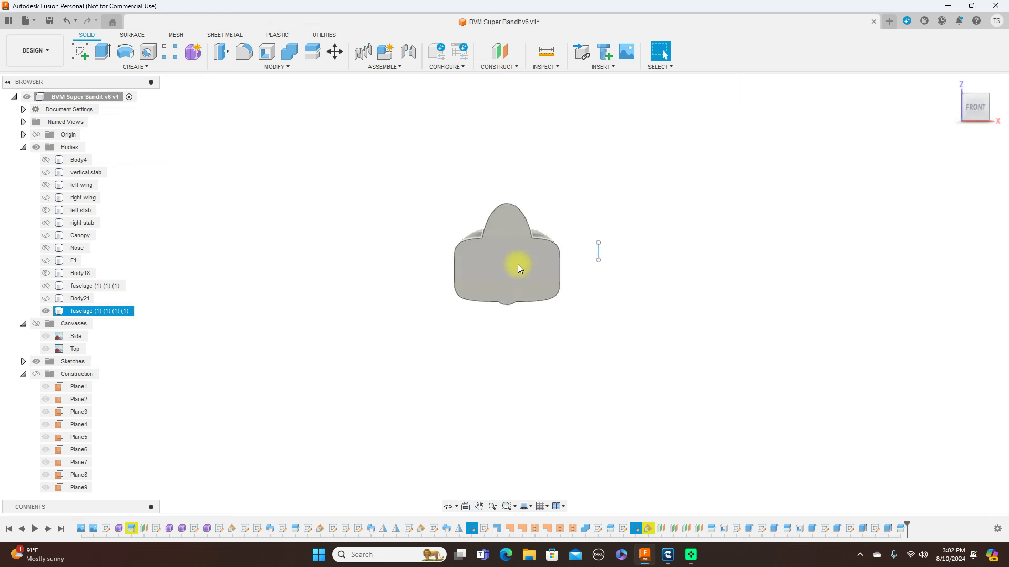
scroll(518, 267, up, 3)
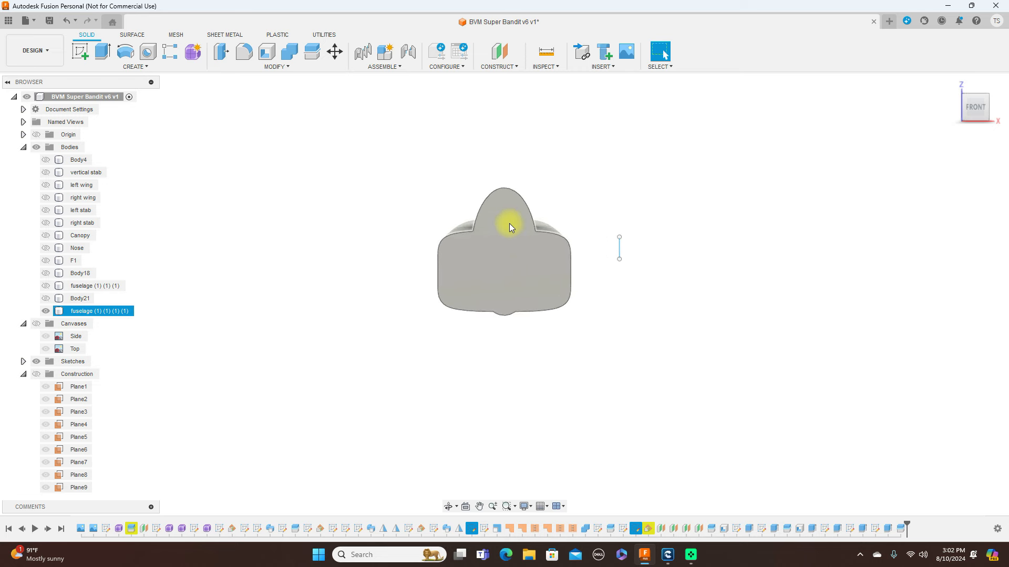
click(508, 260)
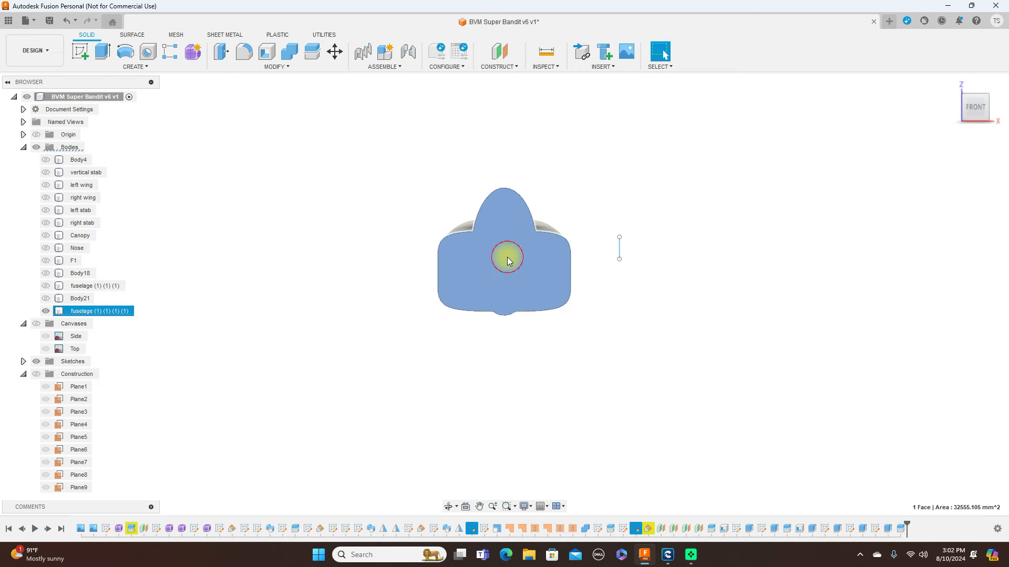
click(82, 52)
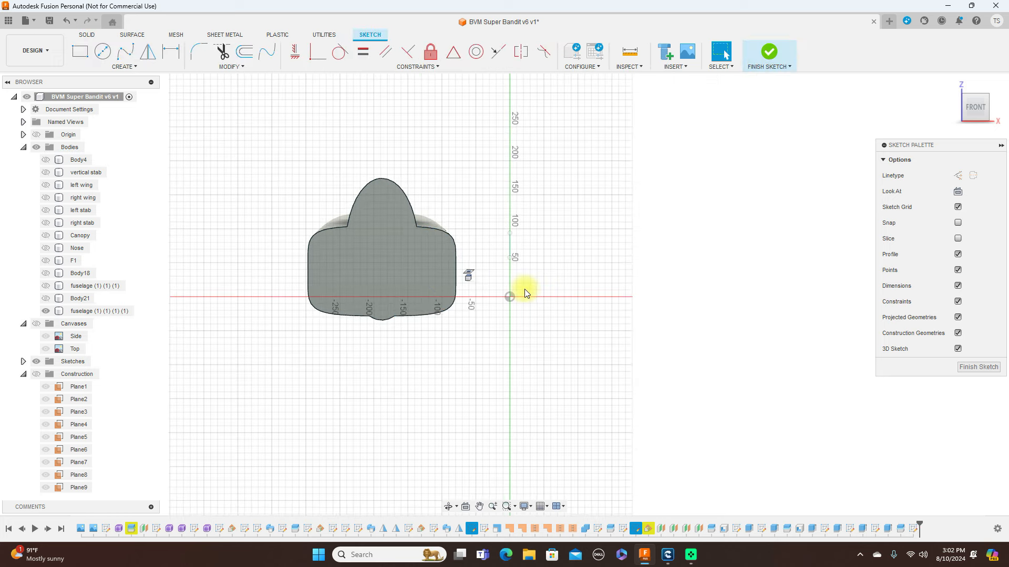
Step: Draw a 100 mm diameter circle near the middle of the front face and finish the sketch
middle_drag(575, 284, 718, 266)
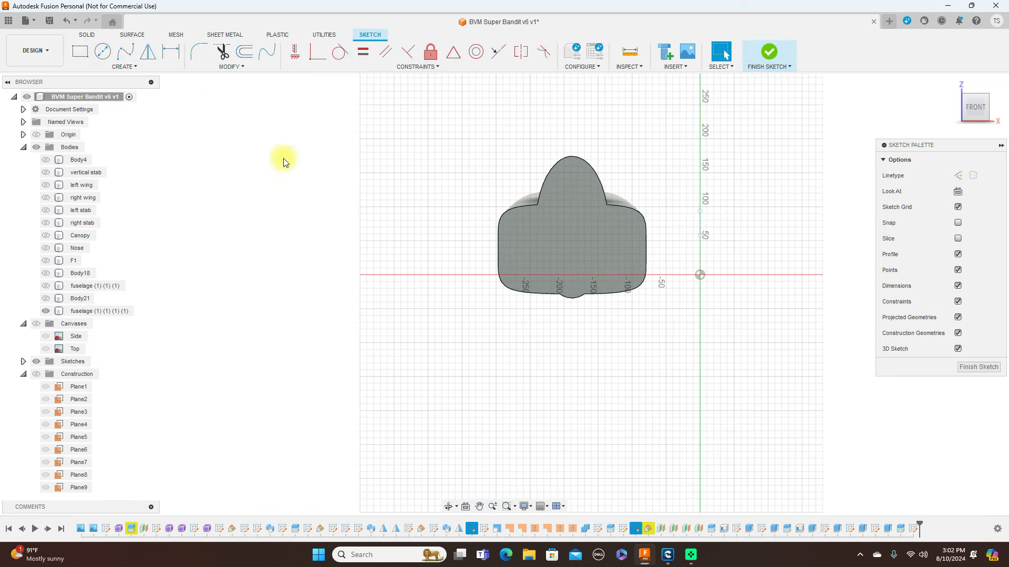
click(105, 52)
click(700, 275)
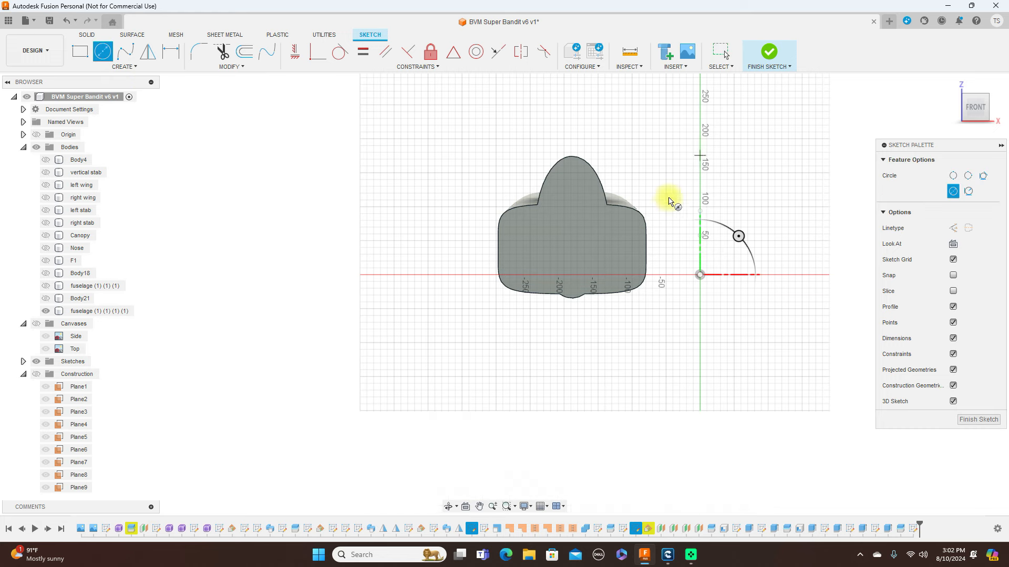
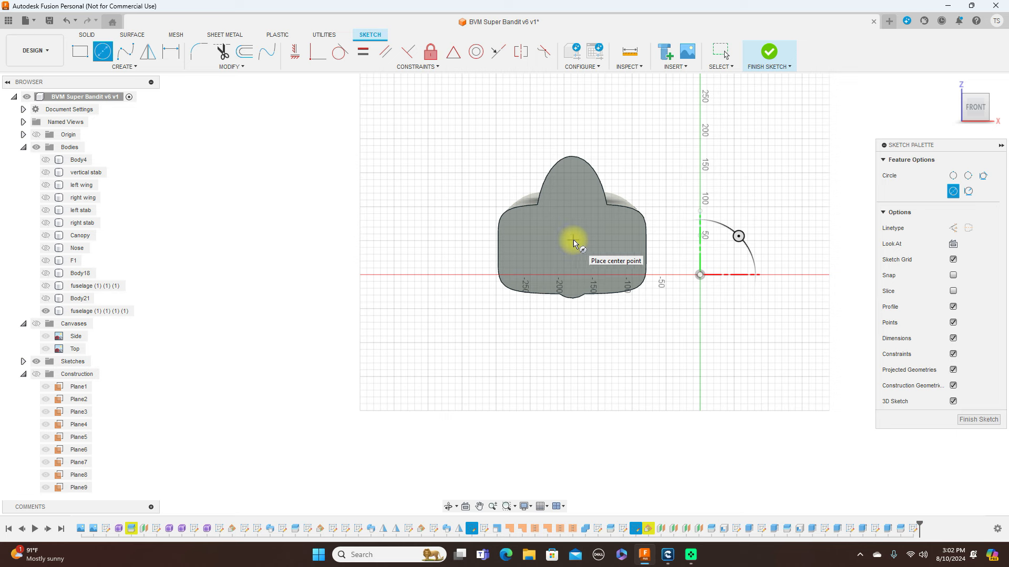
click(573, 242)
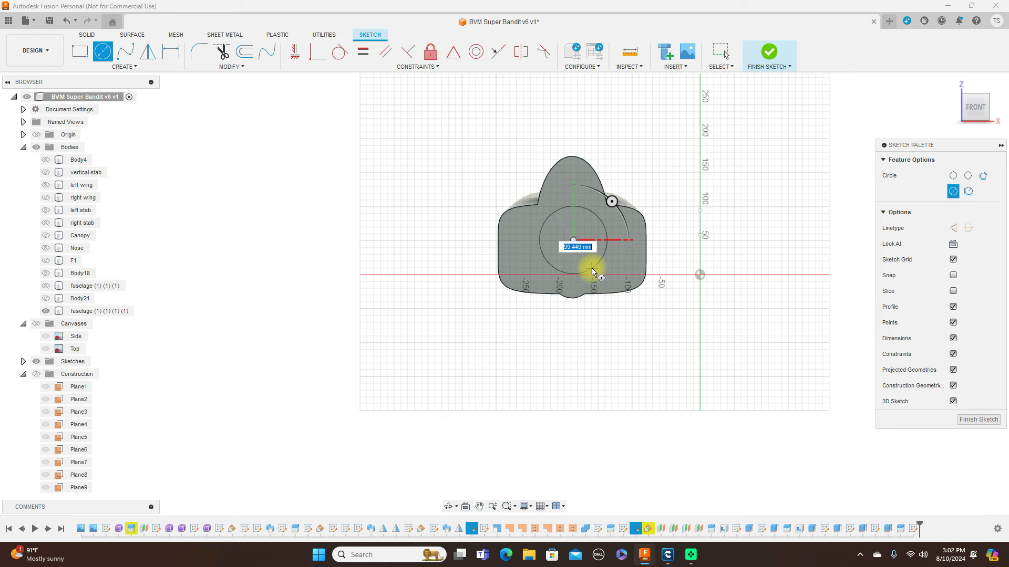
text(100)
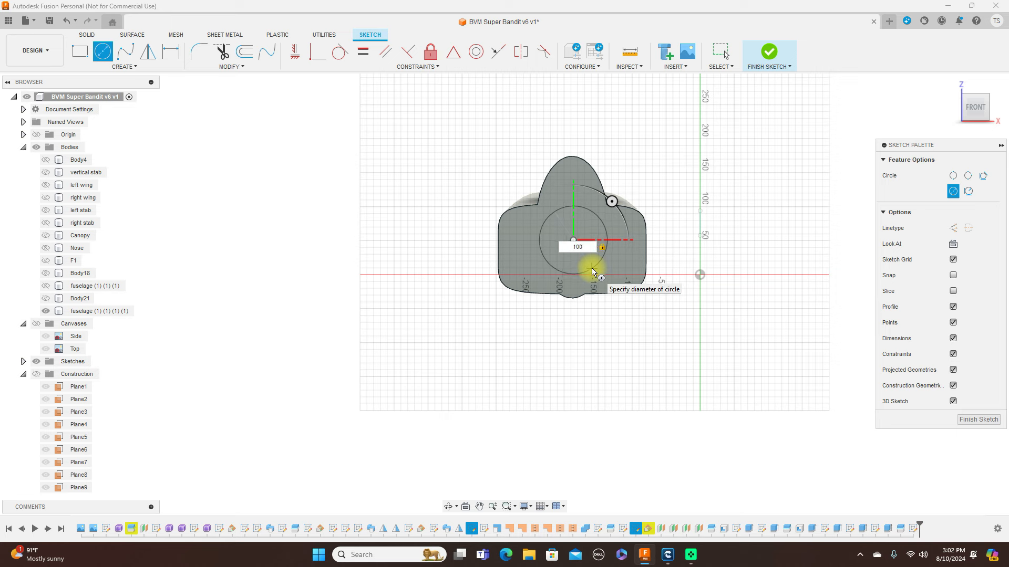
key(Return)
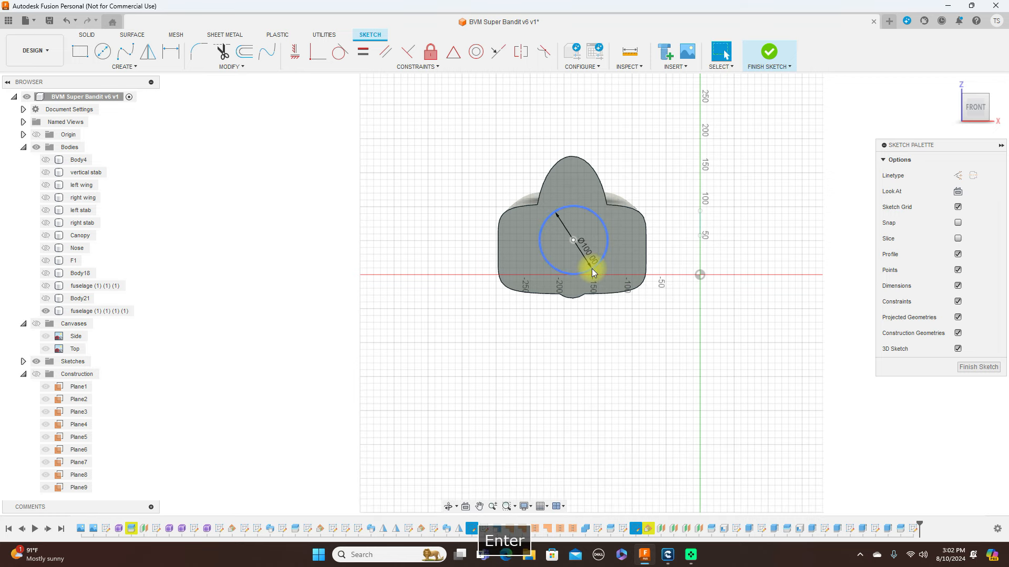
mouse_move(988, 115)
mouse_down()
mouse_move(959, 105)
mouse_move(901, 113)
mouse_move(996, 114)
mouse_move(973, 116)
mouse_up()
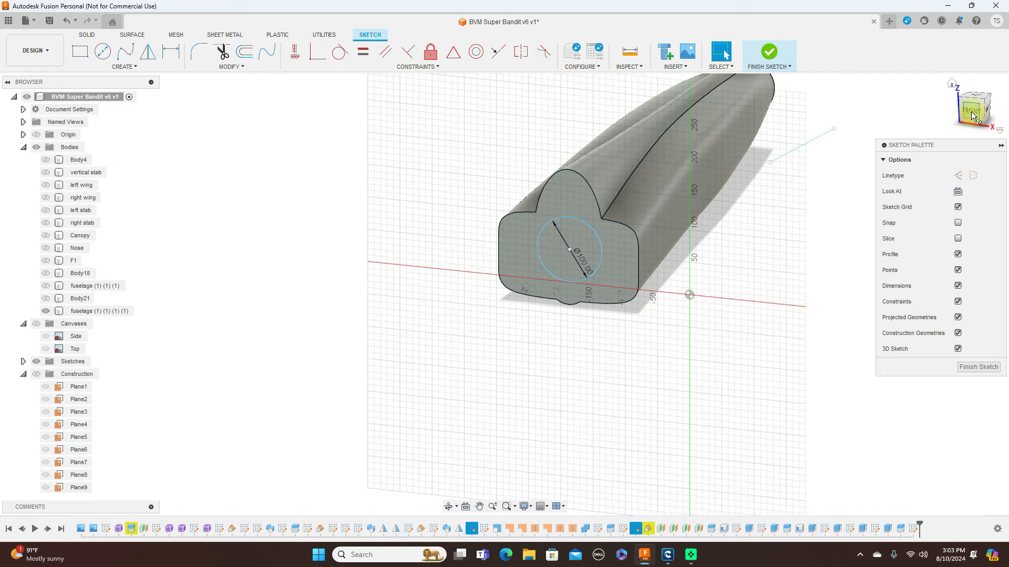
click(972, 117)
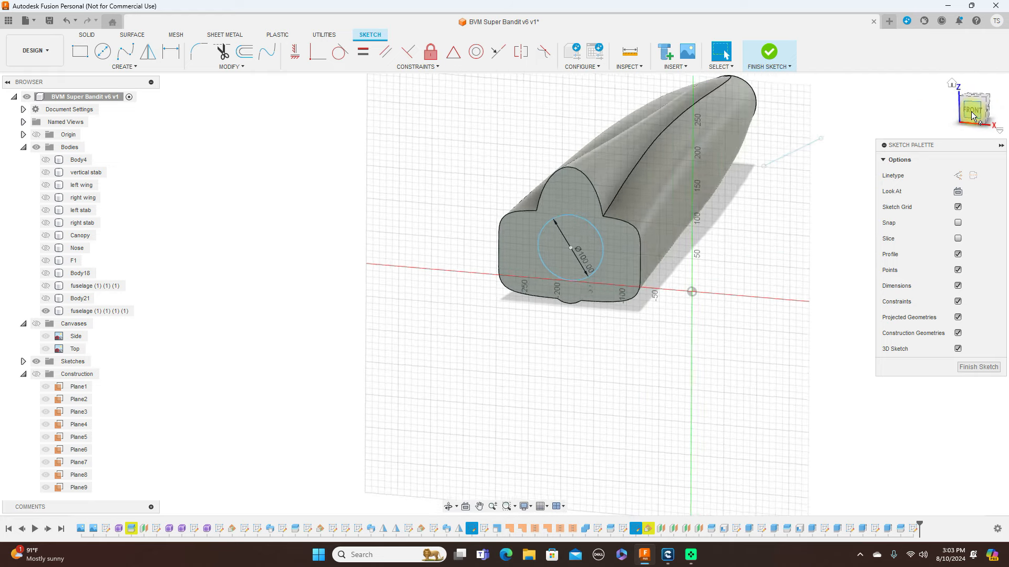
click(980, 366)
Step: Extrude the circle as a cut 100 mm deep into the front of the aft fuselage piece
drag(992, 103, 923, 209)
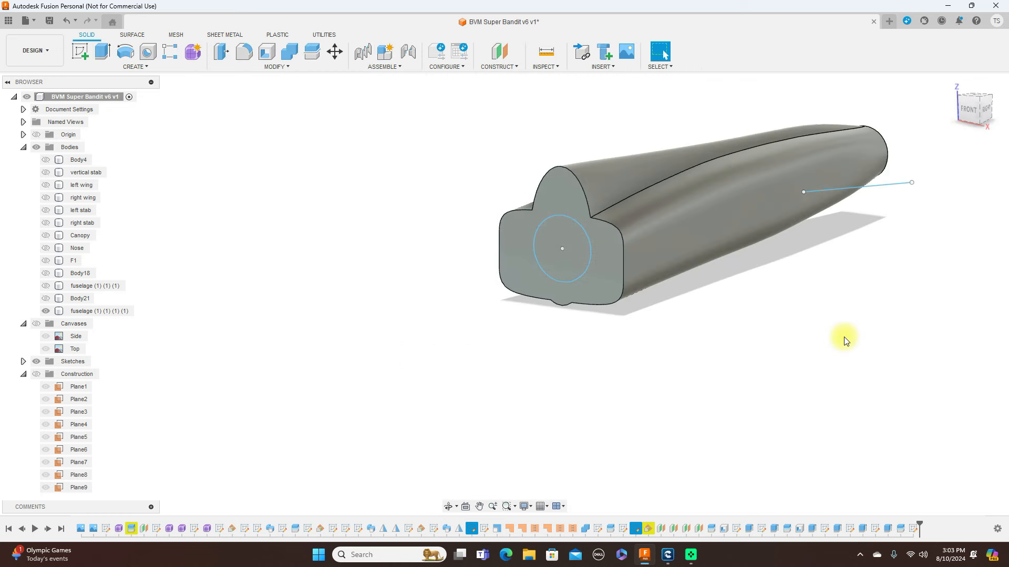
click(576, 251)
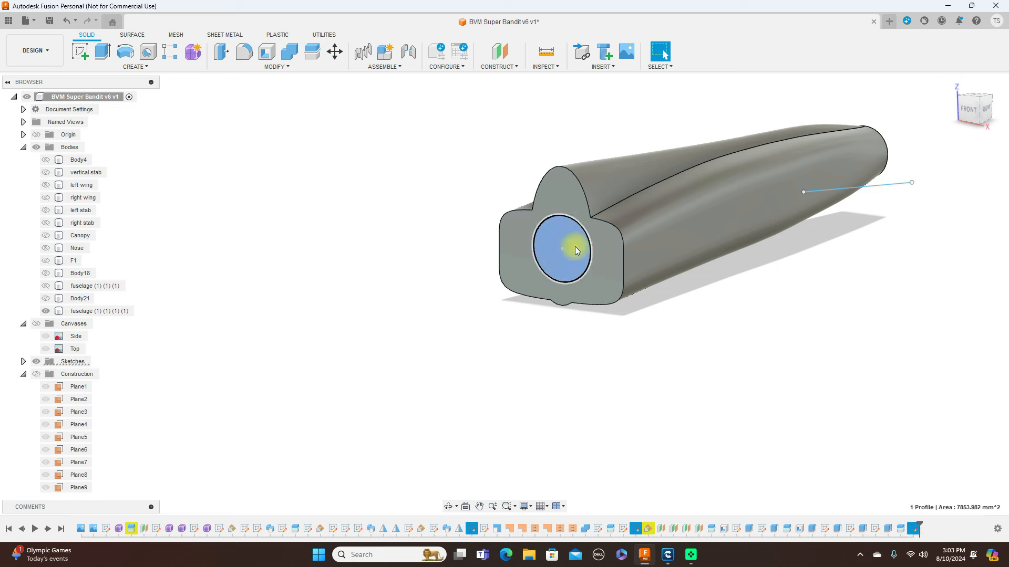
key(e)
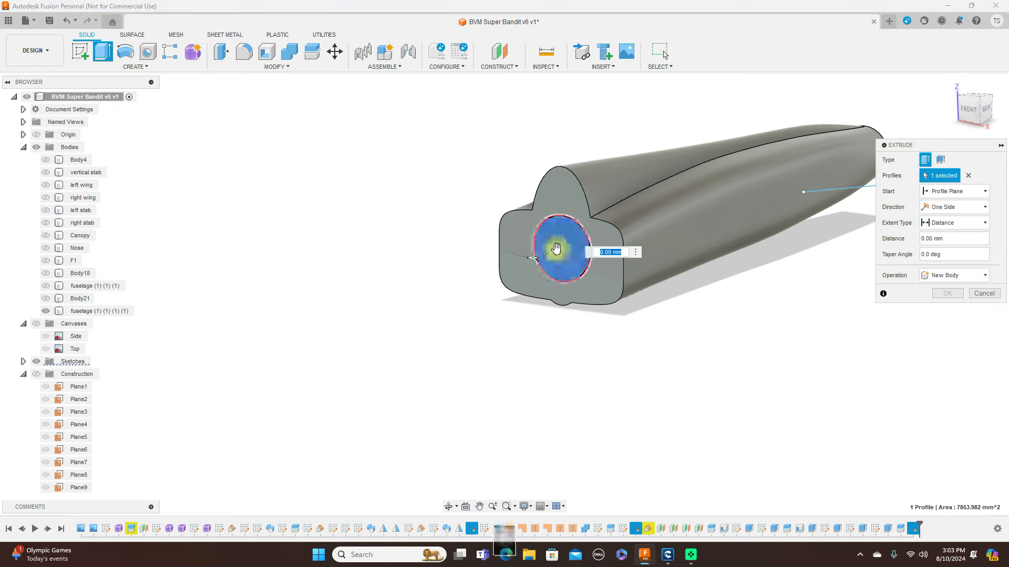
drag(558, 249, 600, 233)
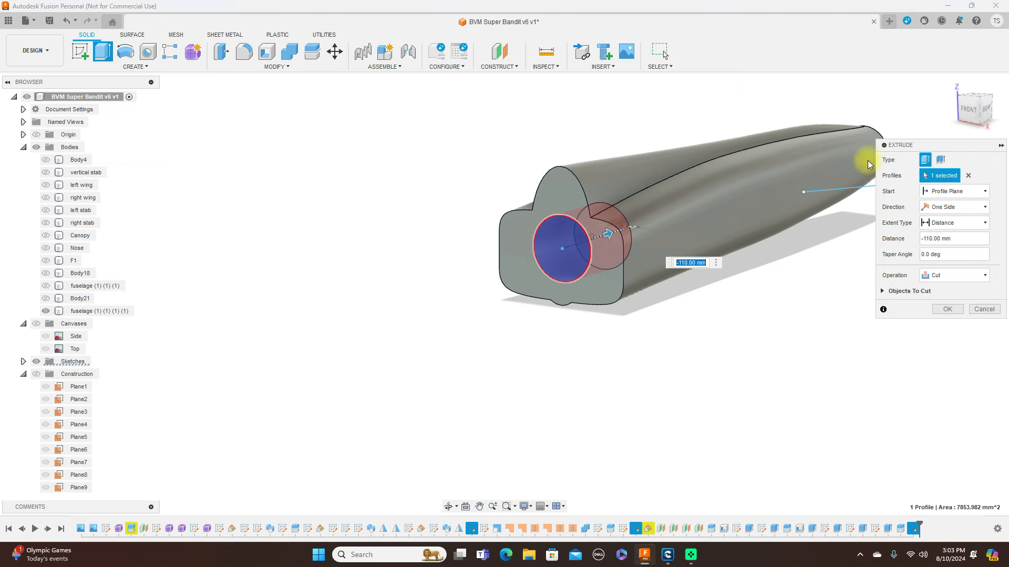
click(993, 108)
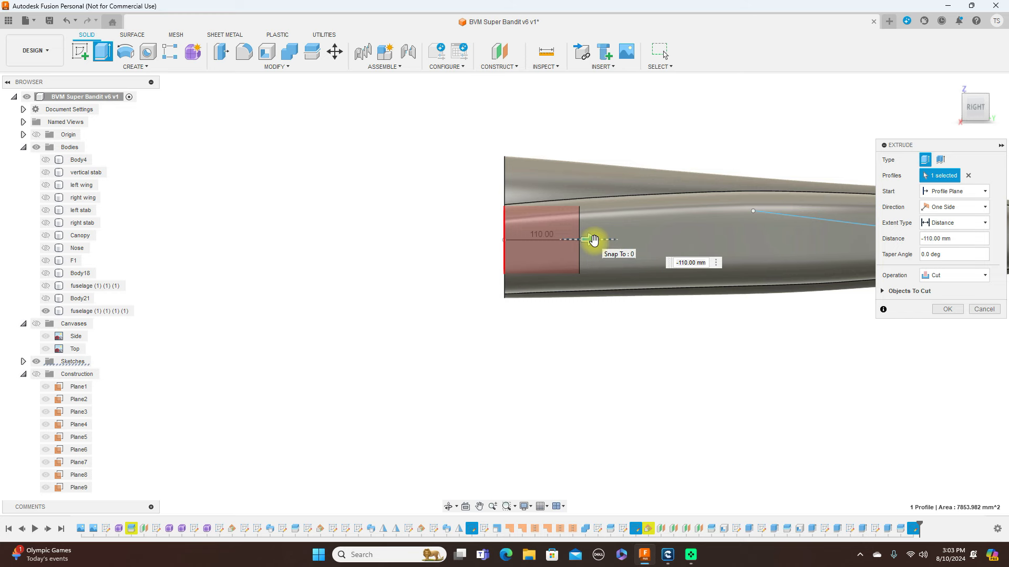
drag(594, 241, 577, 237)
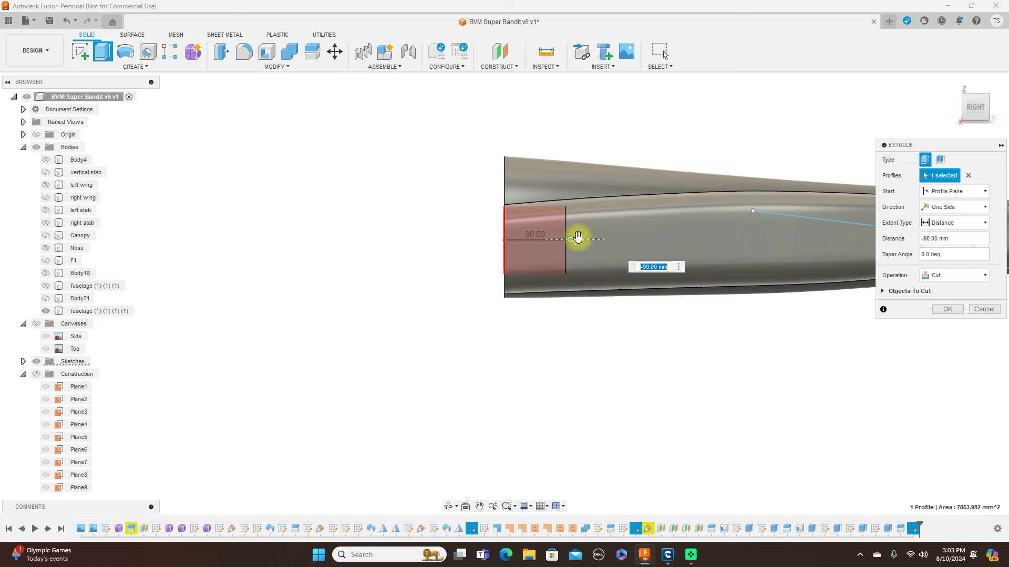
text(-100)
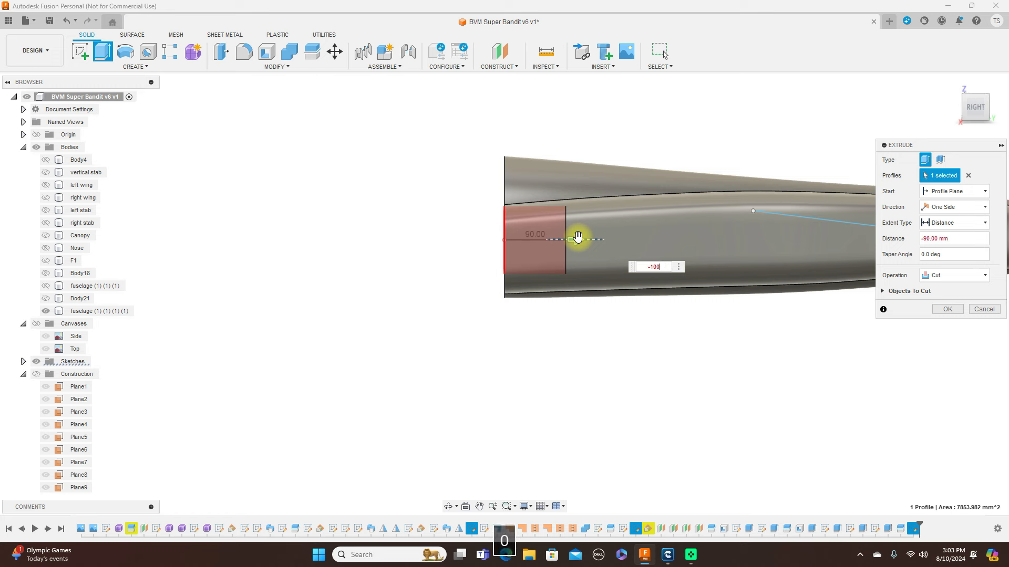
key(Return)
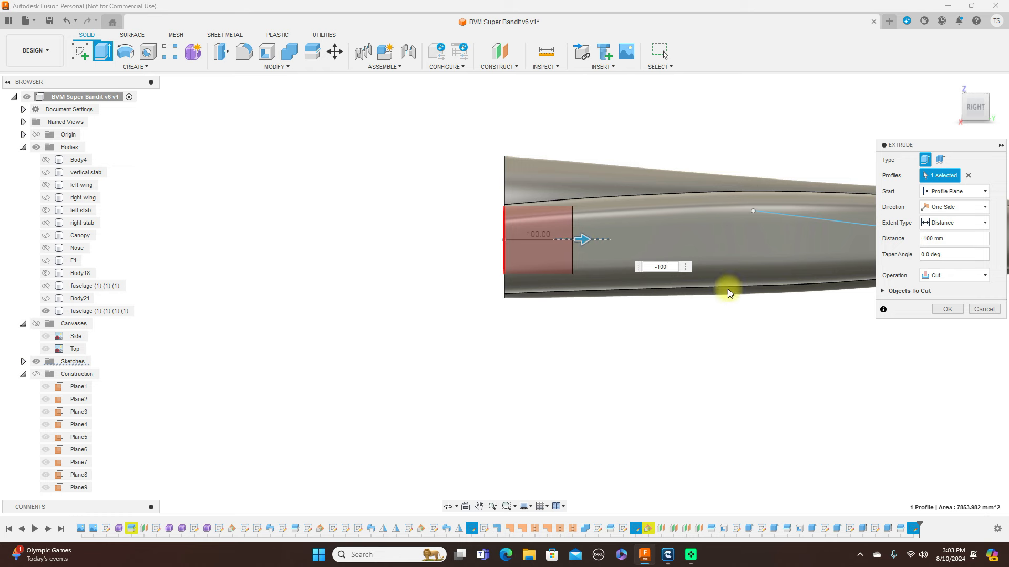
click(952, 310)
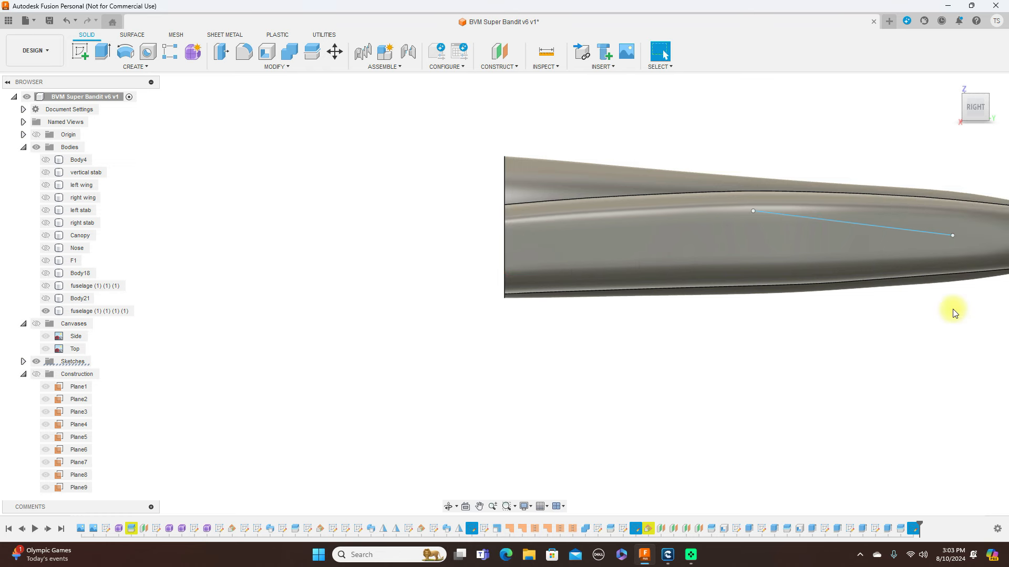
click(965, 109)
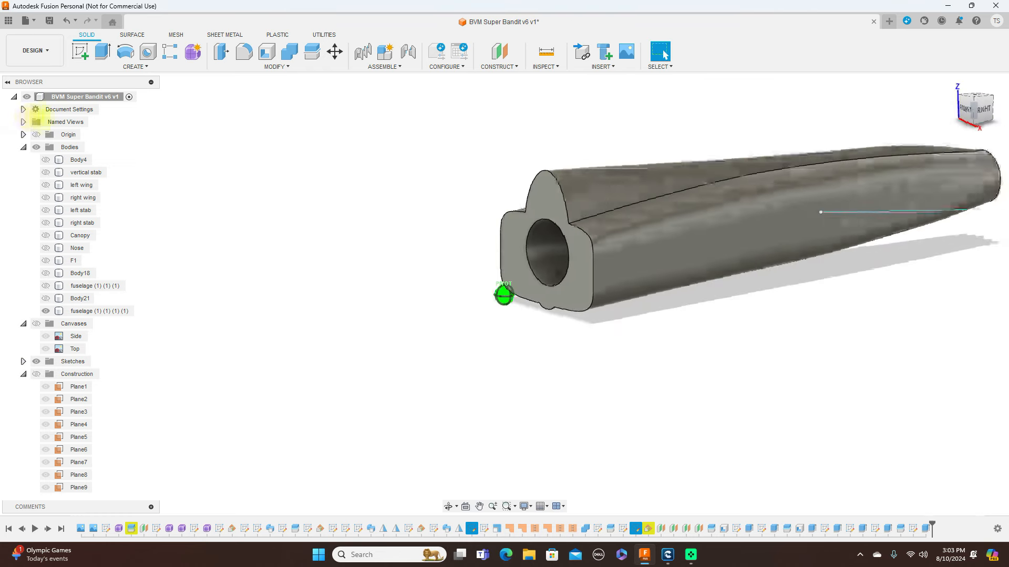
shift+middle_drag(108, 100, 103, 112)
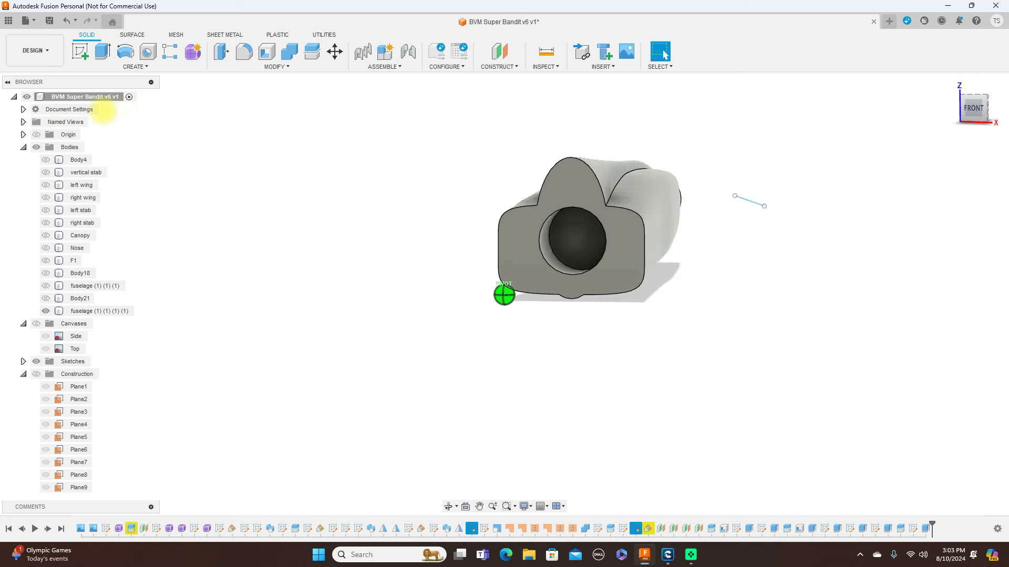
Step: Show the construction planes and add a plane offset rearward from the one at the aft piece's front face
shift+middle_drag(104, 111, 971, 109)
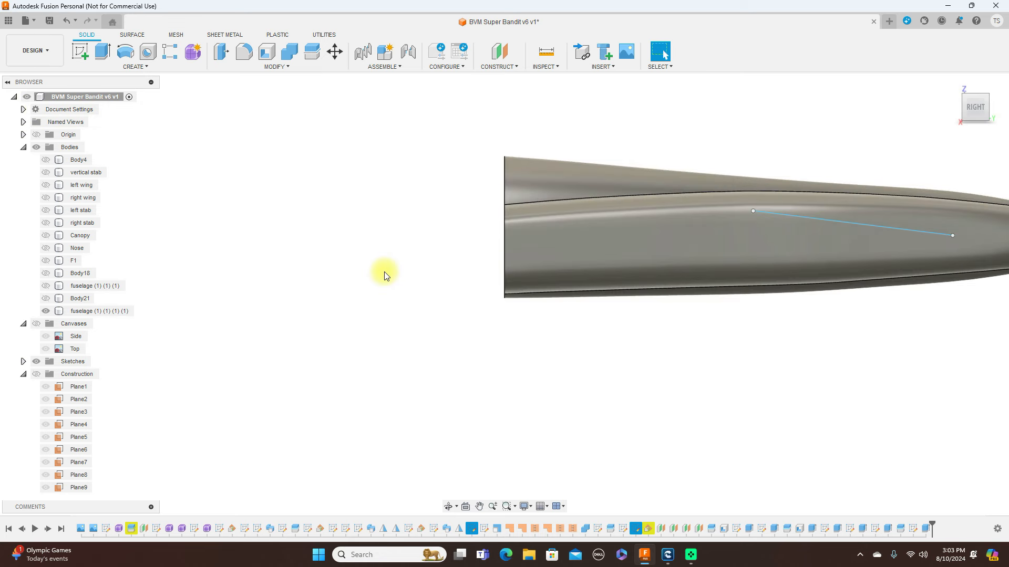
click(36, 374)
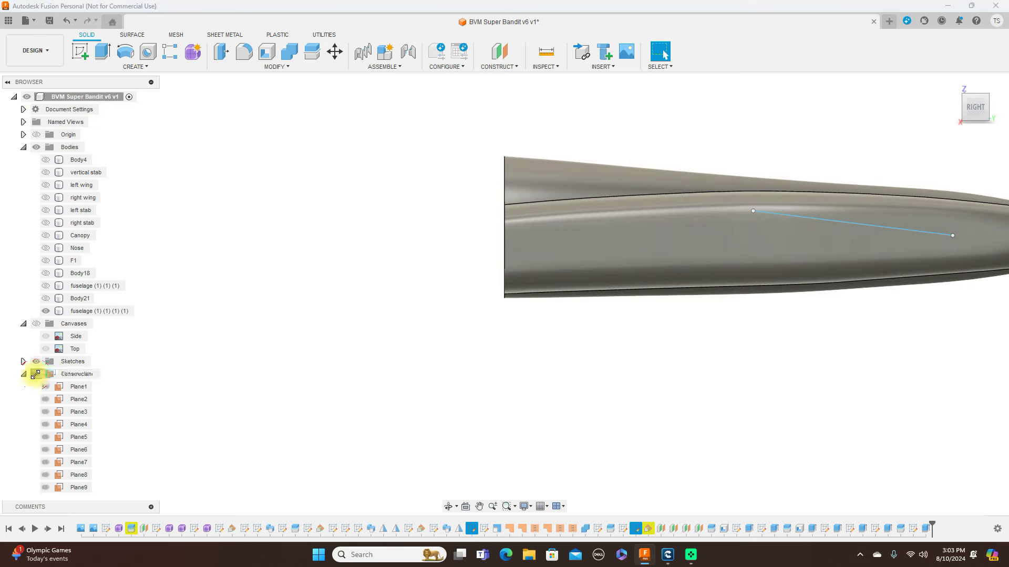
scroll(626, 401, down, 1)
scroll(626, 401, down, 1)
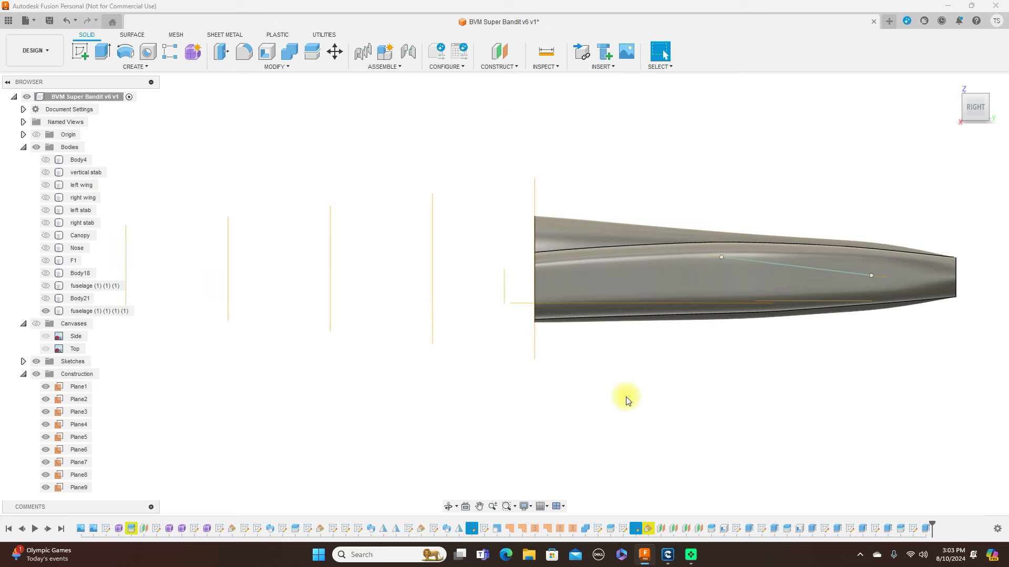
scroll(627, 401, down, 1)
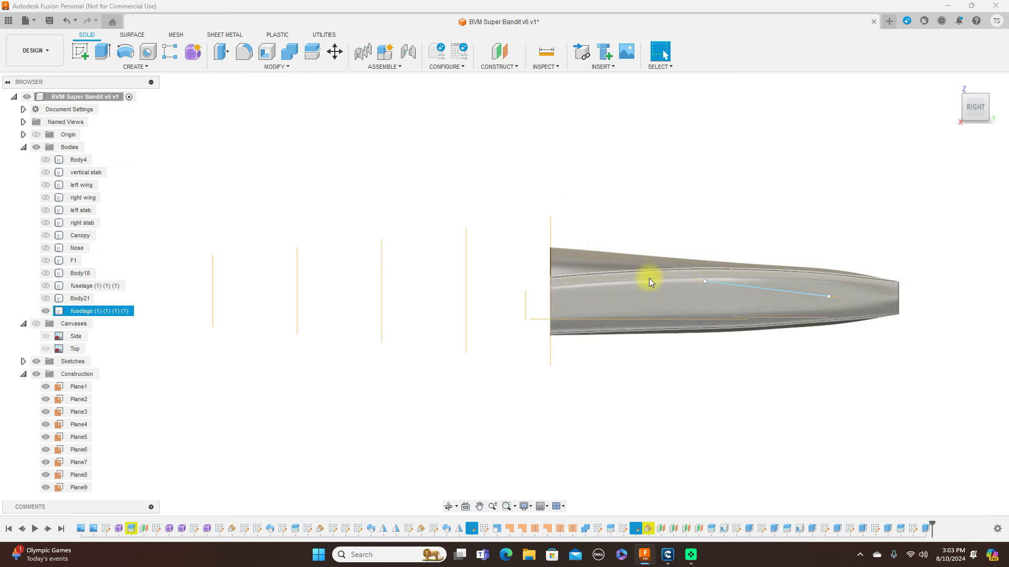
click(515, 67)
click(518, 79)
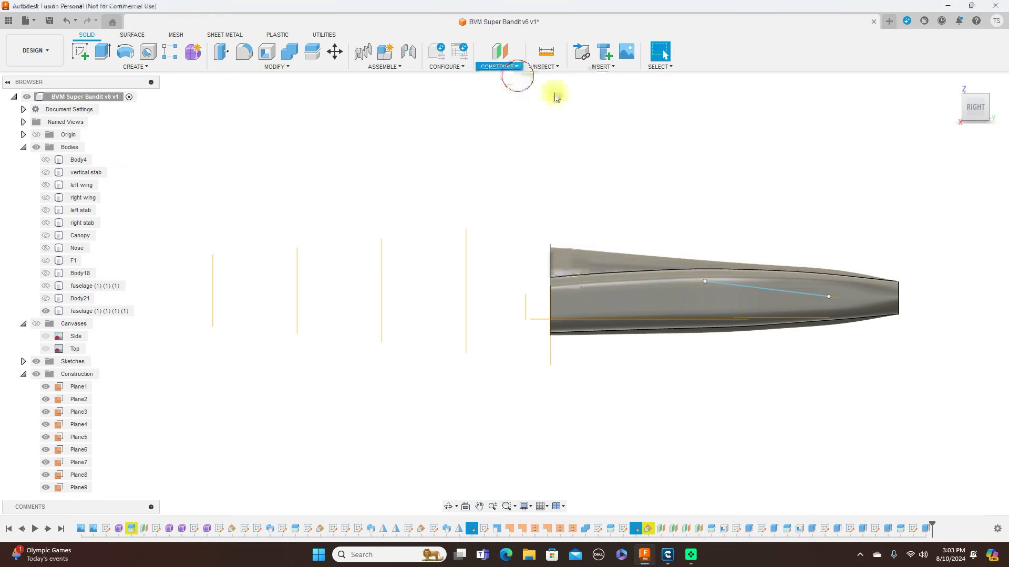
click(550, 225)
drag(559, 226, 651, 222)
click(946, 210)
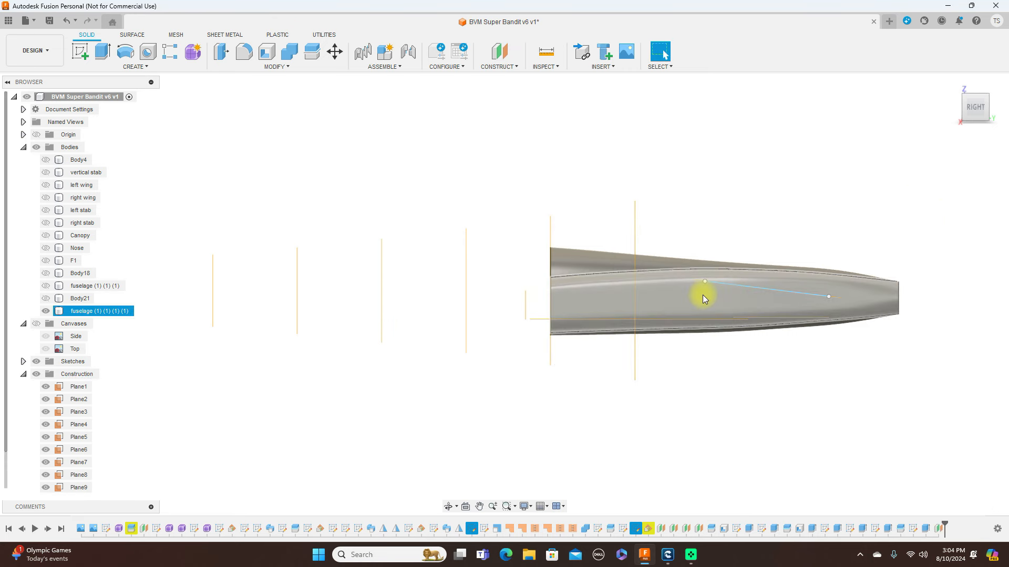
Step: Split the aft fuselage piece at the new offset plane and hide the rear part
click(314, 53)
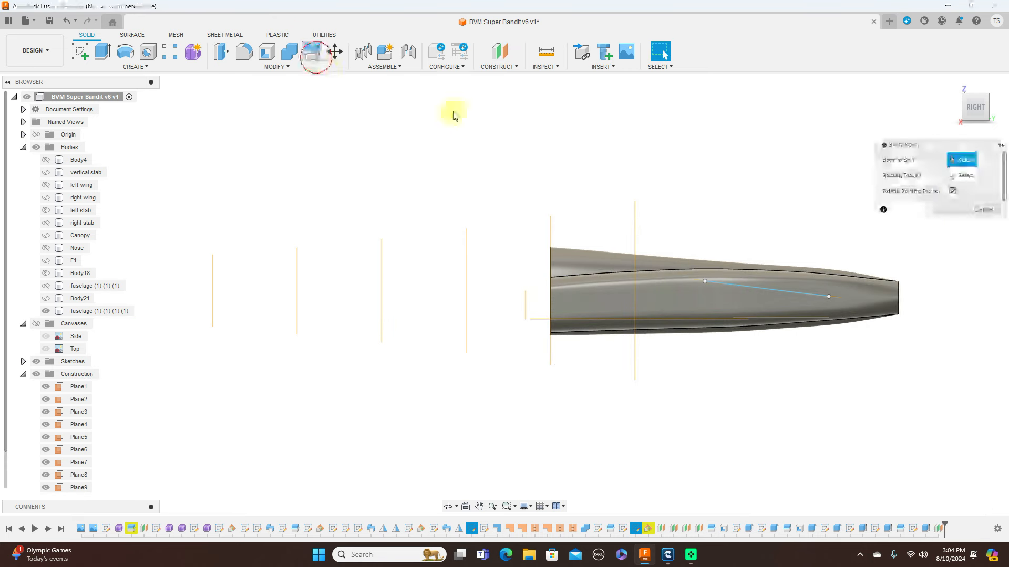
click(676, 310)
click(969, 173)
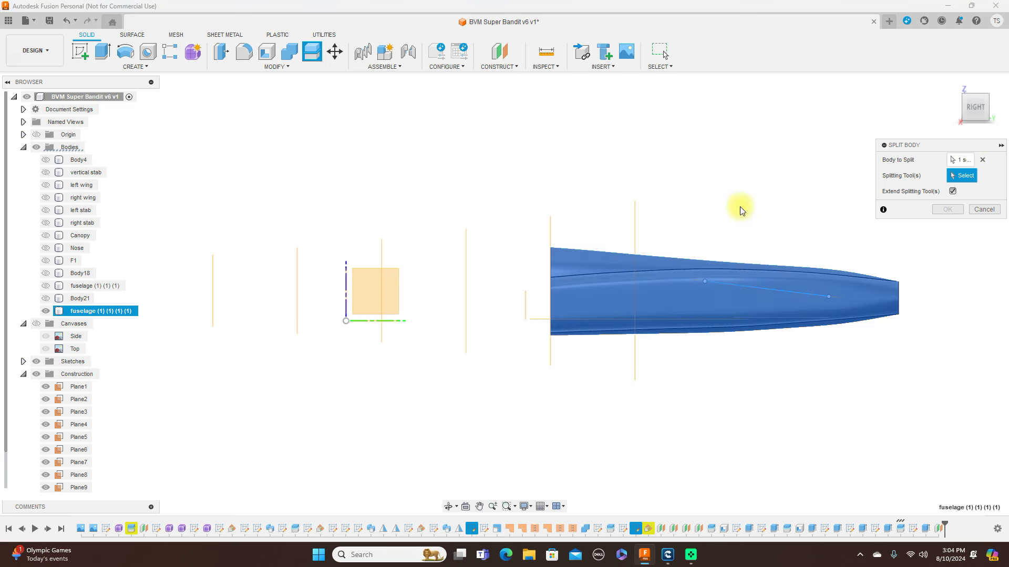
click(635, 230)
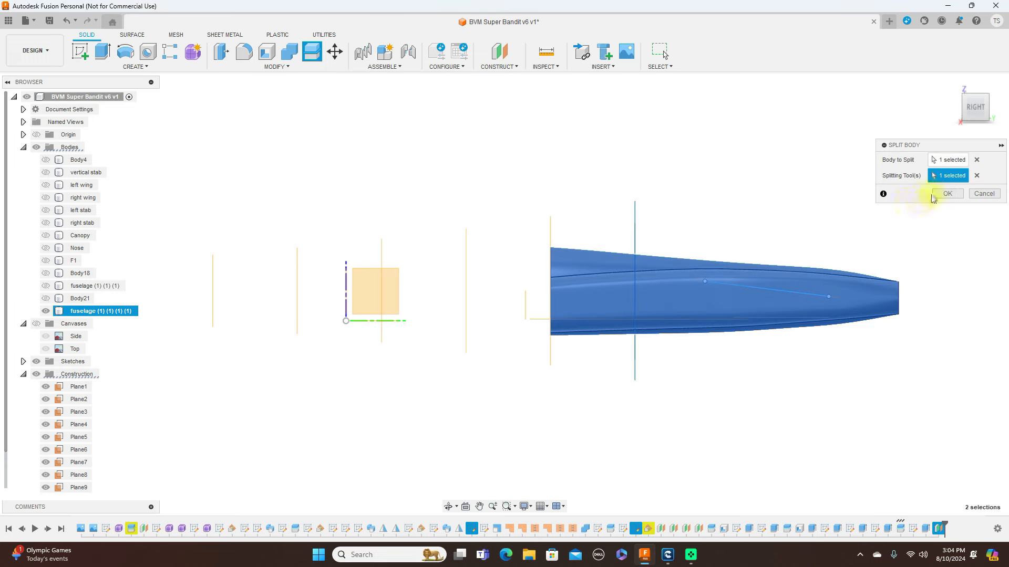
click(937, 194)
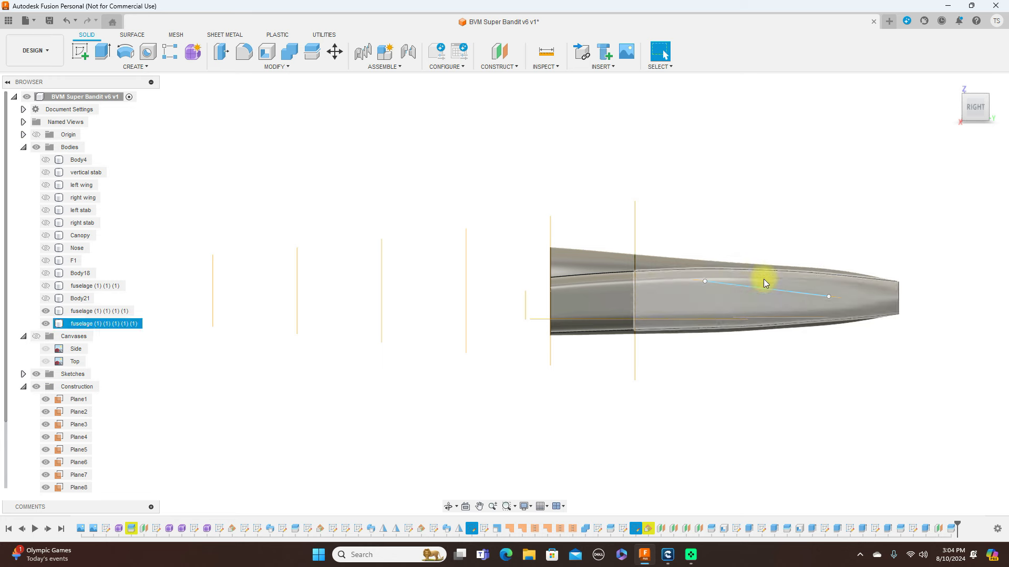
click(46, 323)
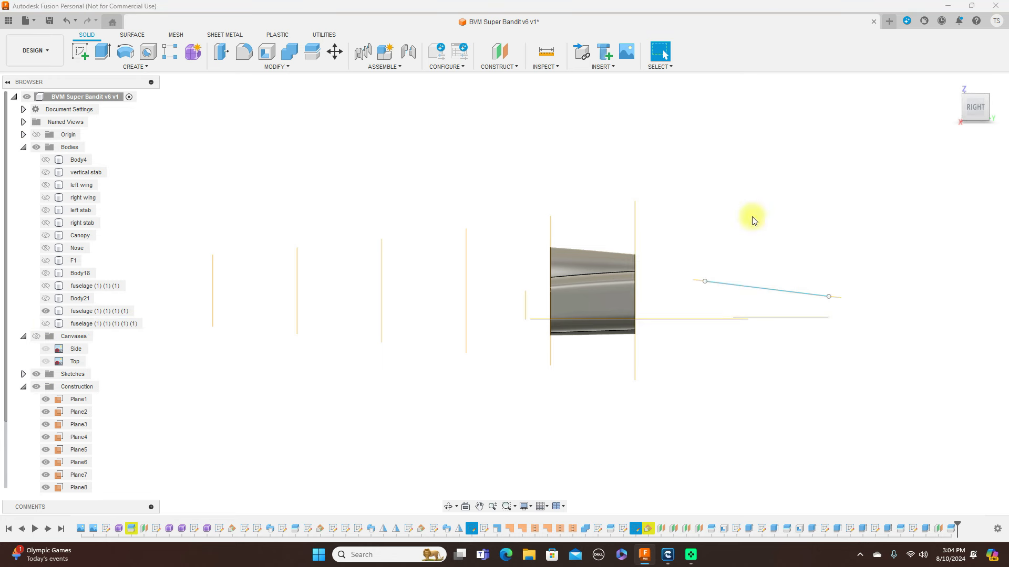
Step: Hide the construction planes around the aft fuselage piece
click(35, 387)
click(969, 110)
shift+middle_drag(116, 101, 69, 110)
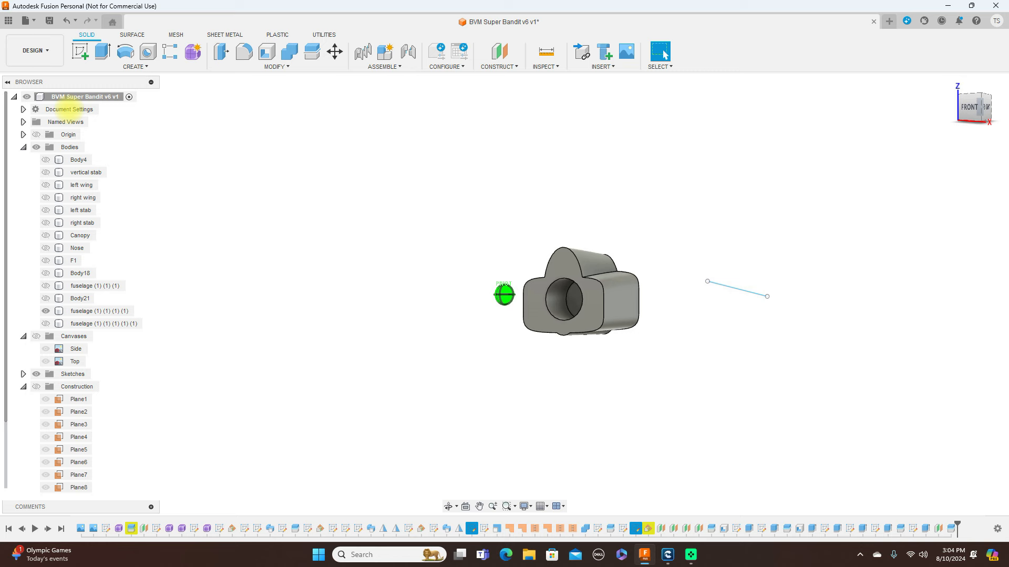
mouse_move(67, 108)
shift+middle_down()
mouse_move(99, 128)
mouse_move(67, 118)
mouse_move(62, 99)
mouse_move(71, 104)
mouse_move(58, 109)
shift+middle_up()
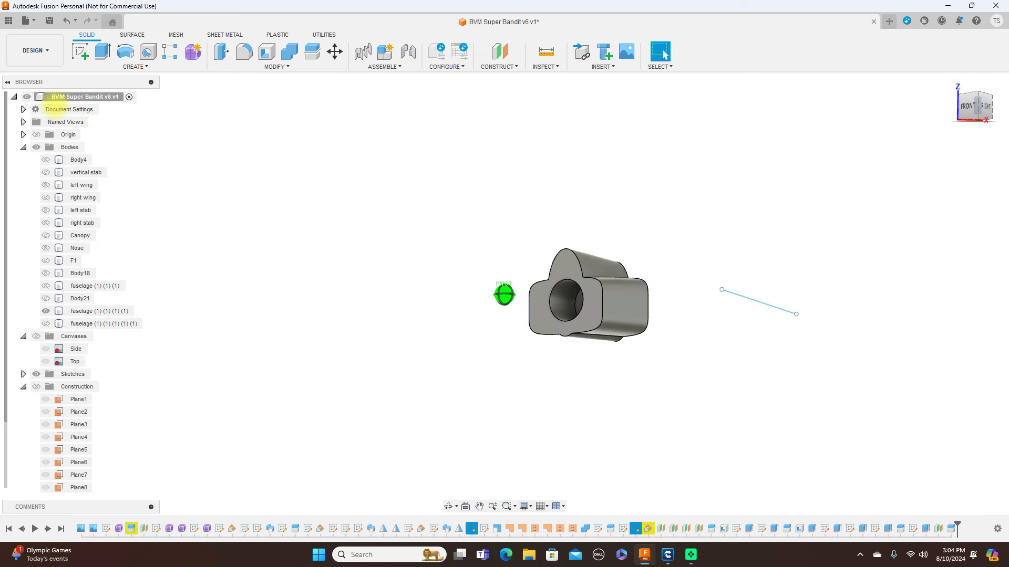
click(983, 107)
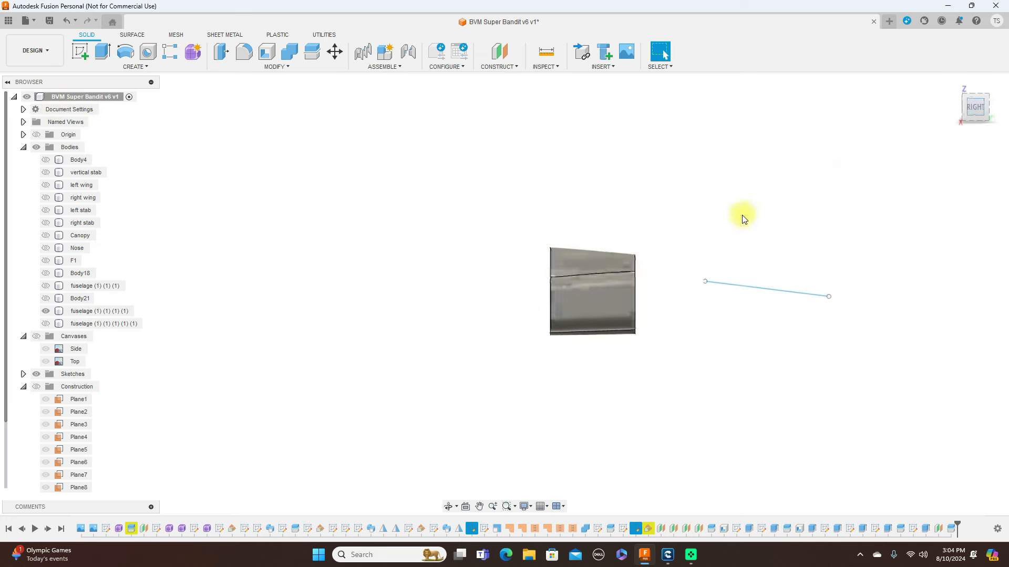
click(956, 105)
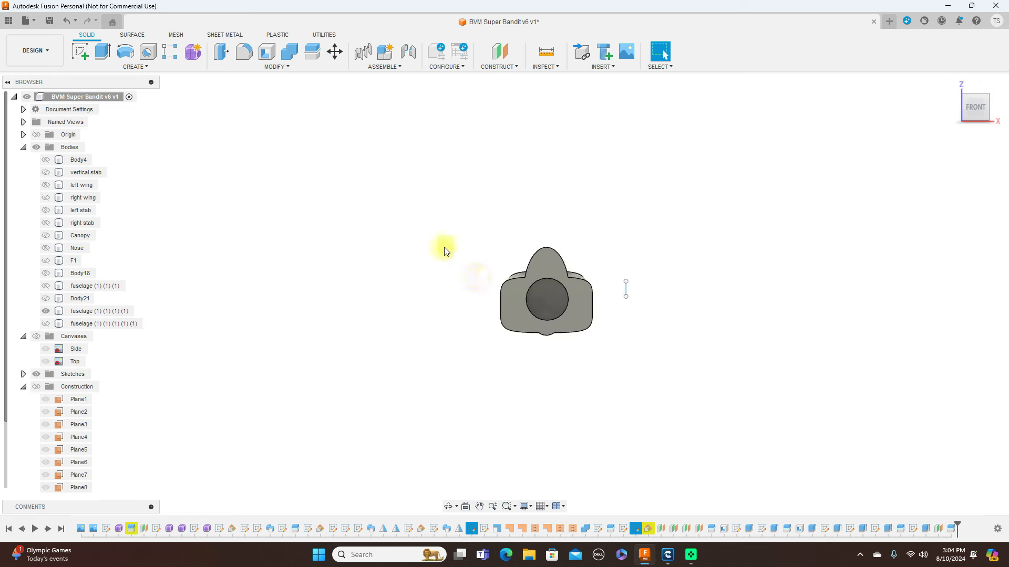
Step: Sketch a horizontal line on the front face through the circular opening's centre, extending beyond both sides, and finish the sketch
click(506, 288)
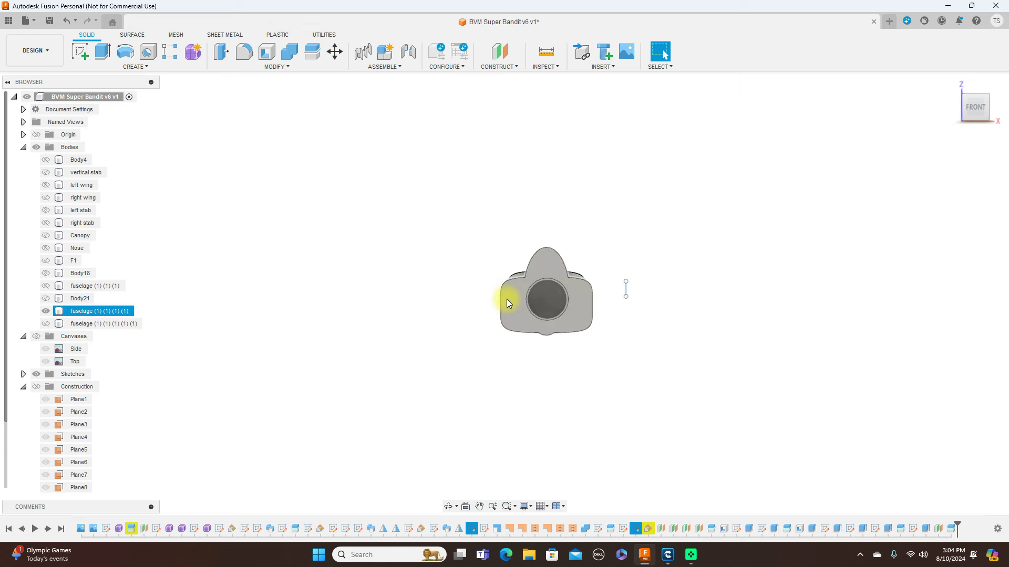
click(80, 51)
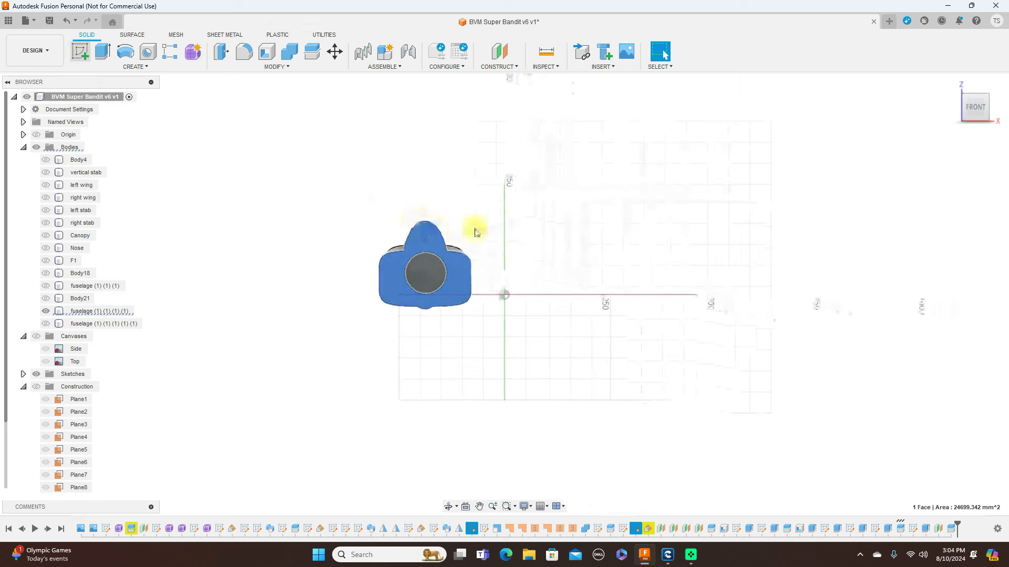
click(436, 229)
key(l)
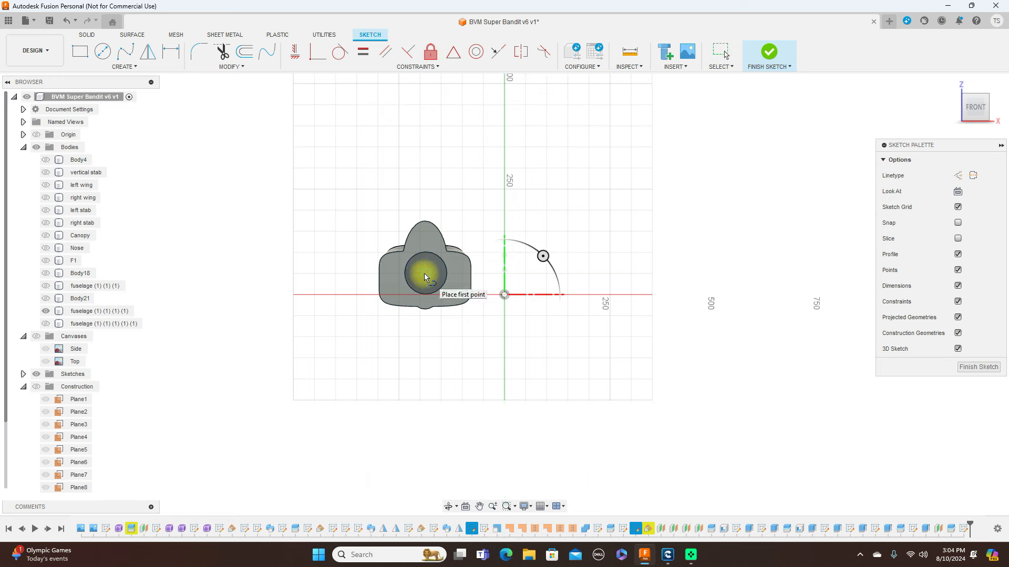
click(363, 273)
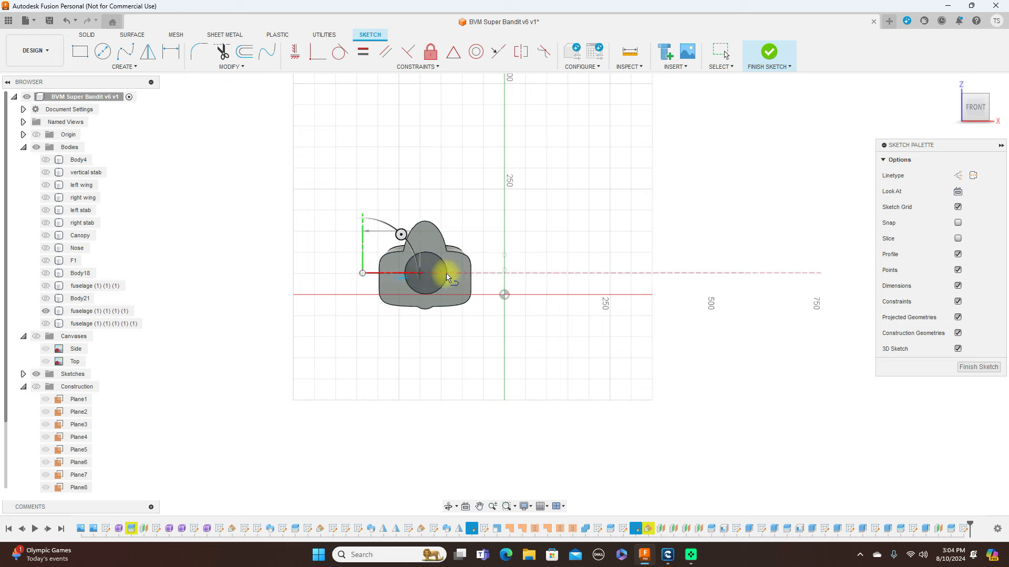
click(522, 274)
right_click(522, 272)
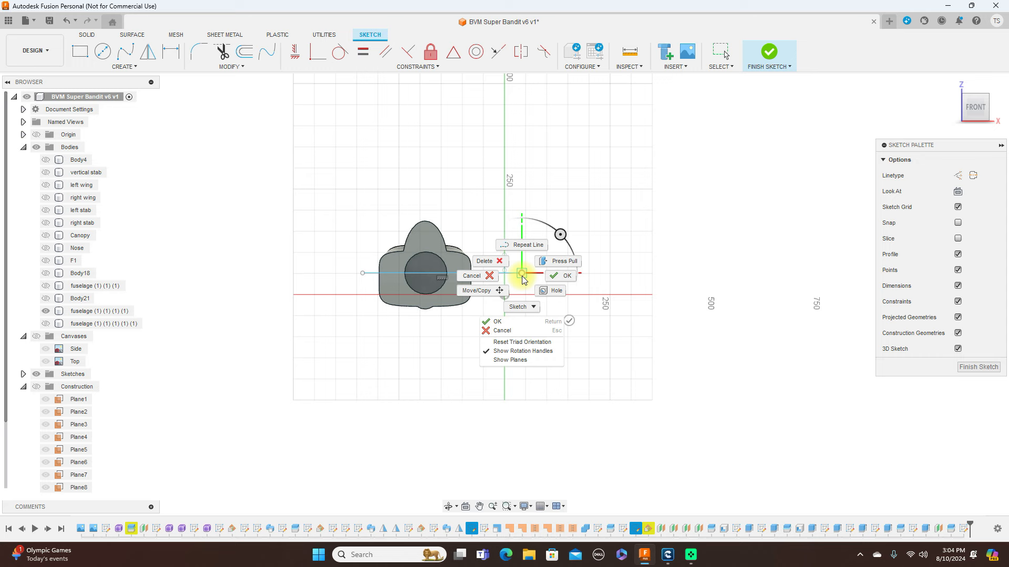
click(566, 279)
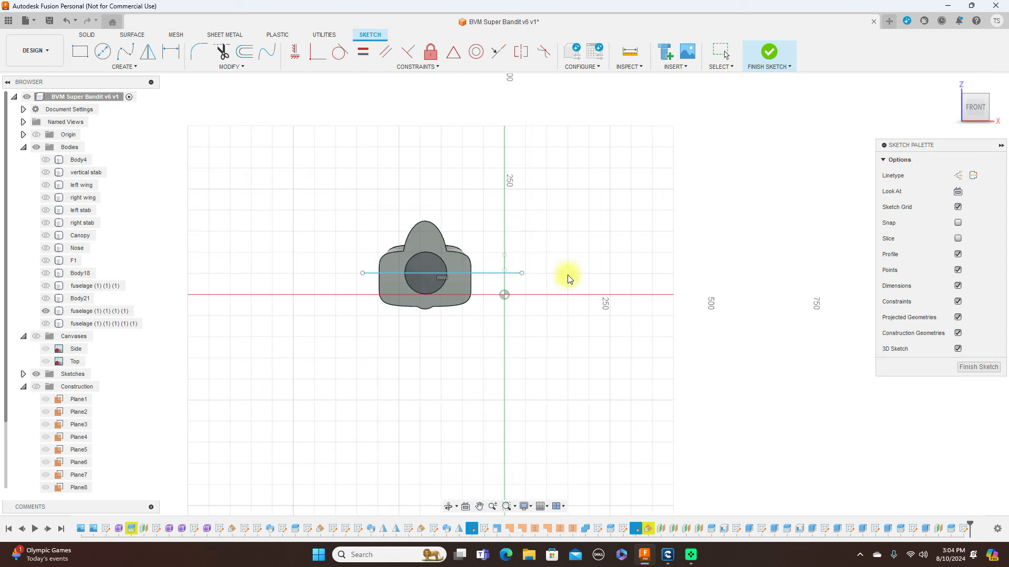
click(986, 100)
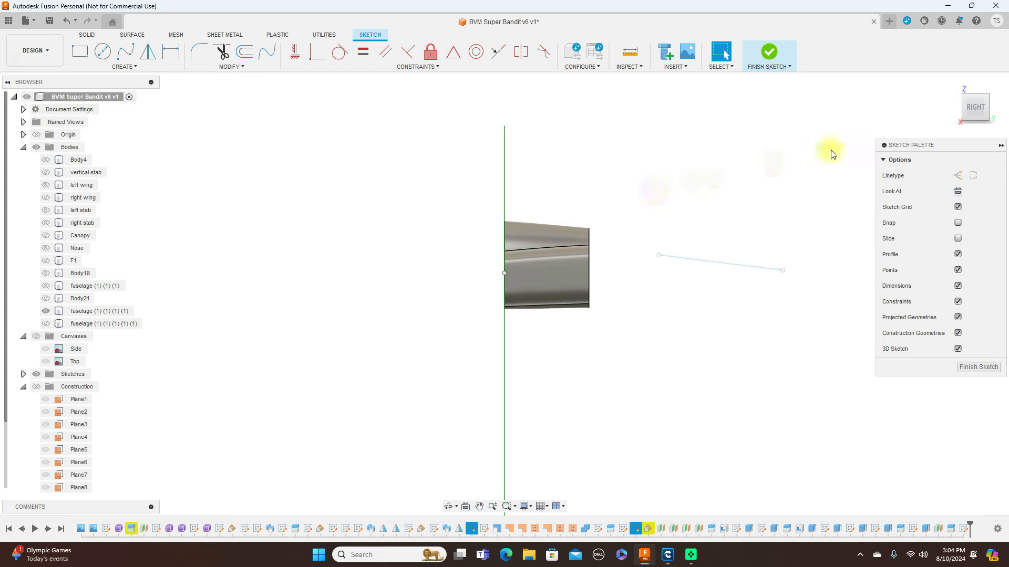
click(956, 107)
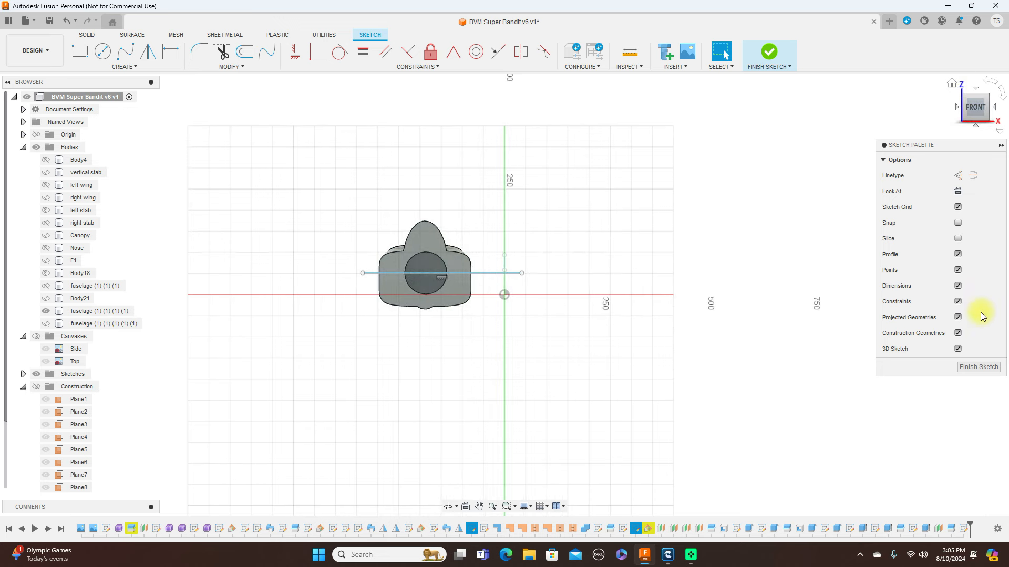
click(973, 368)
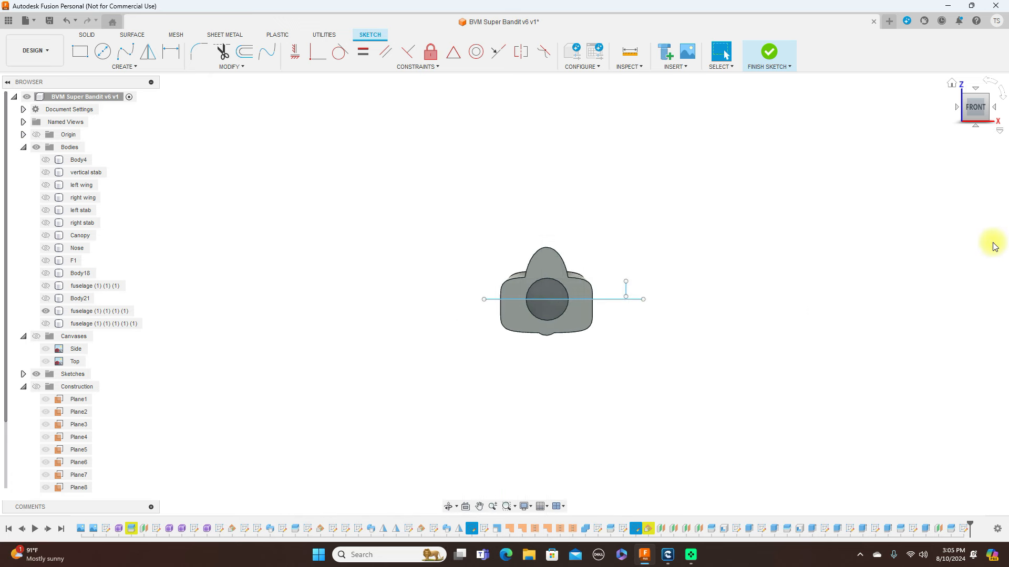
Step: Start a new sketch on the vertical origin plane parallel to the fuselage's side
click(994, 108)
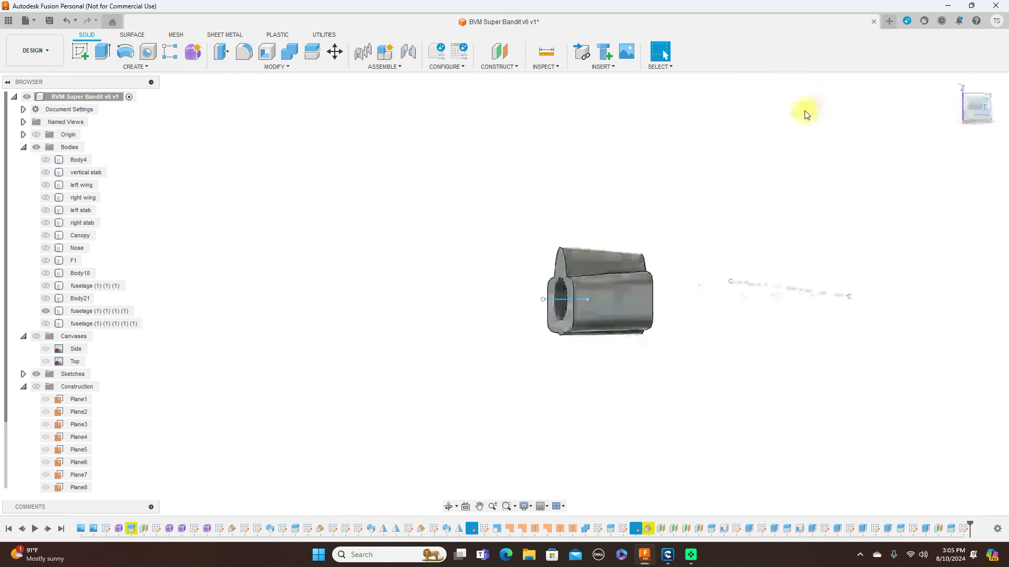
scroll(669, 211, up, 1)
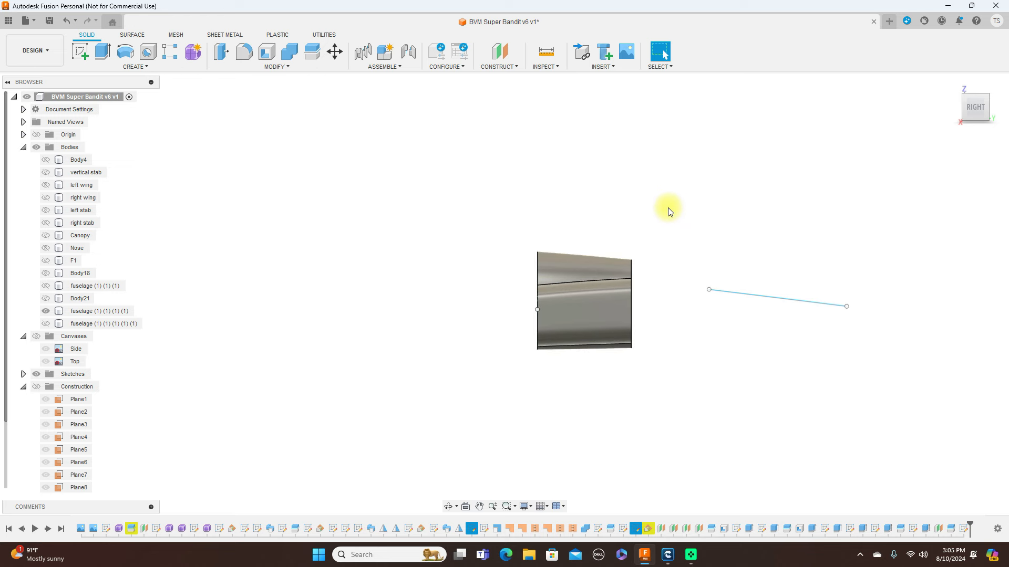
middle_drag(668, 210, 668, 183)
click(81, 53)
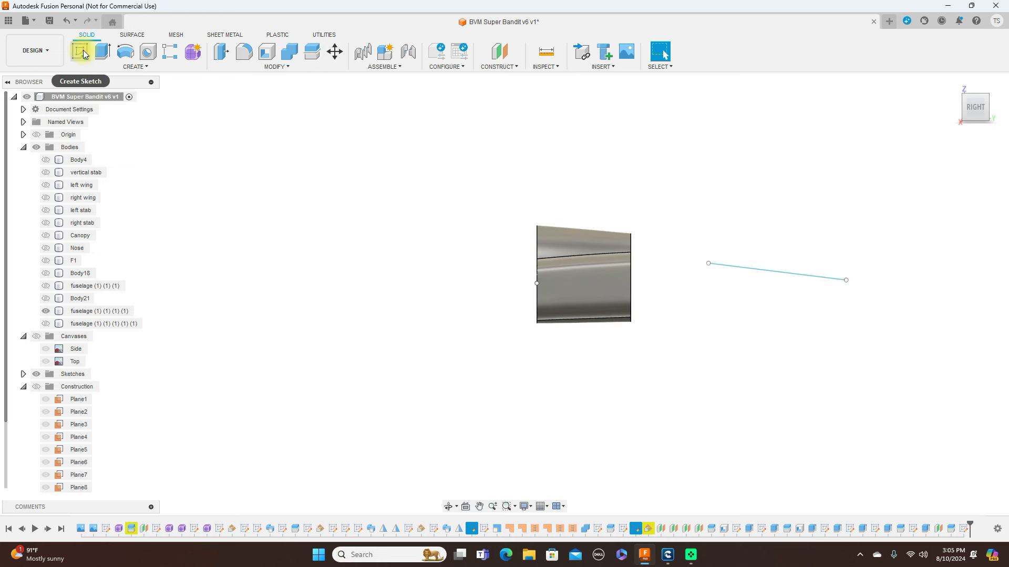
click(334, 274)
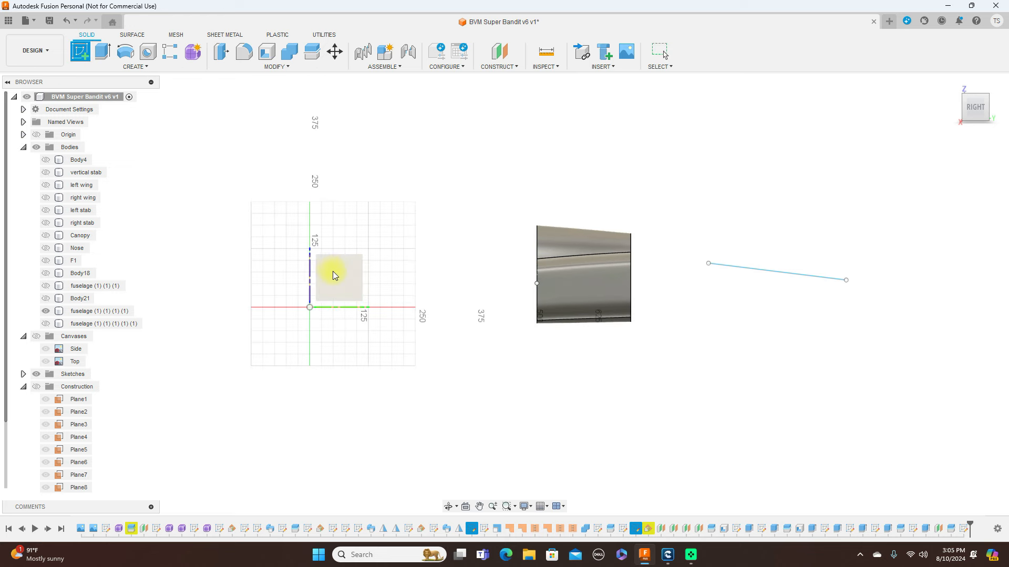
click(334, 274)
middle_drag(637, 242, 412, 196)
scroll(412, 198, up, 1)
key(l)
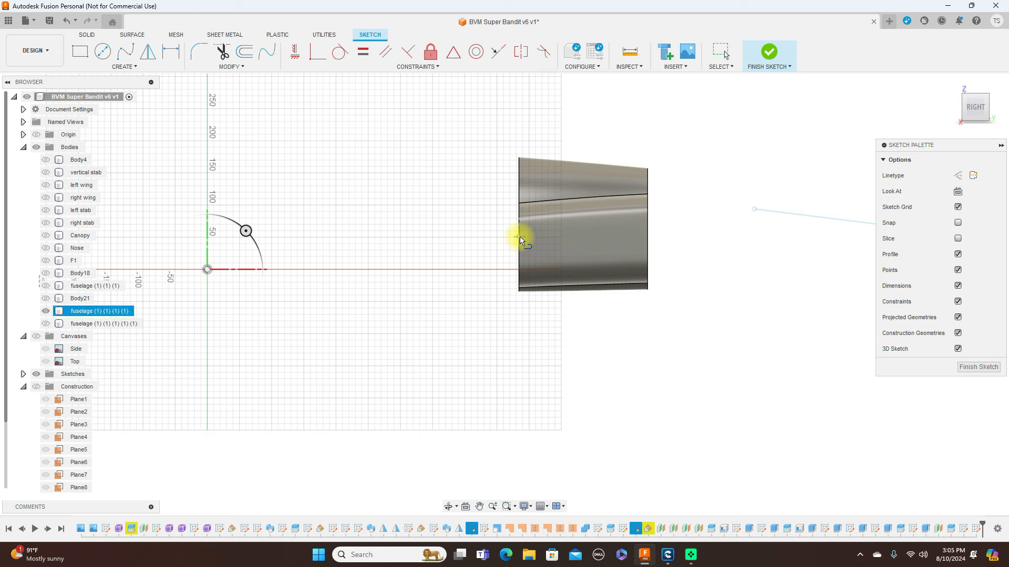
right_click(458, 232)
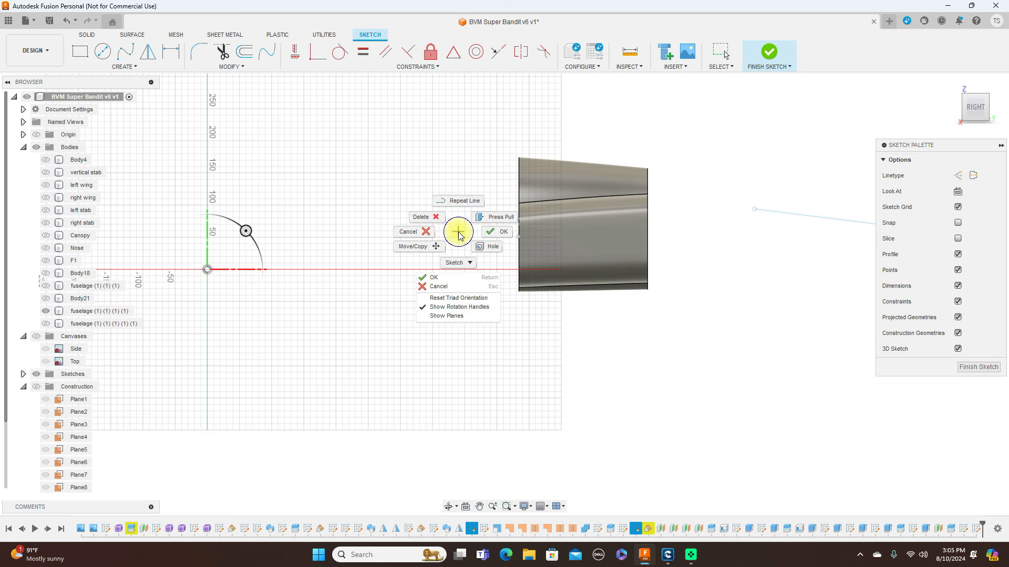
click(418, 232)
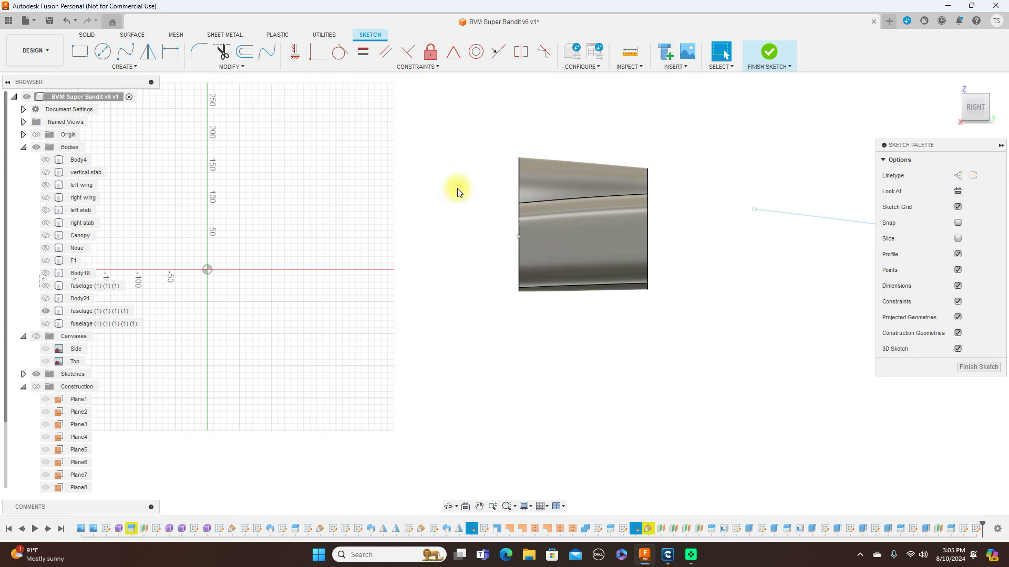
Step: Project the horizontal line's end point at the piece's front edge into the side sketch
key(p)
click(519, 235)
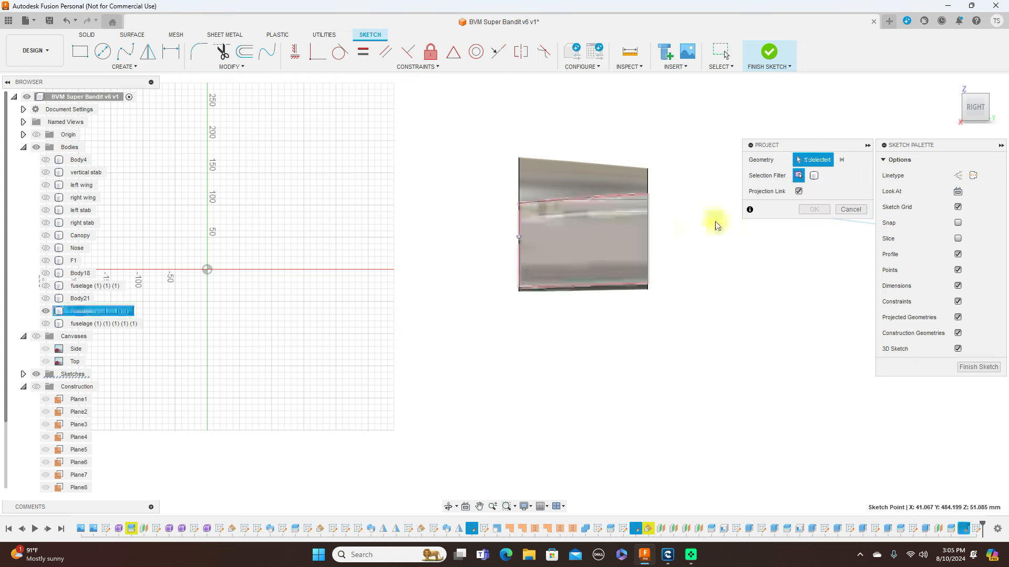
click(814, 209)
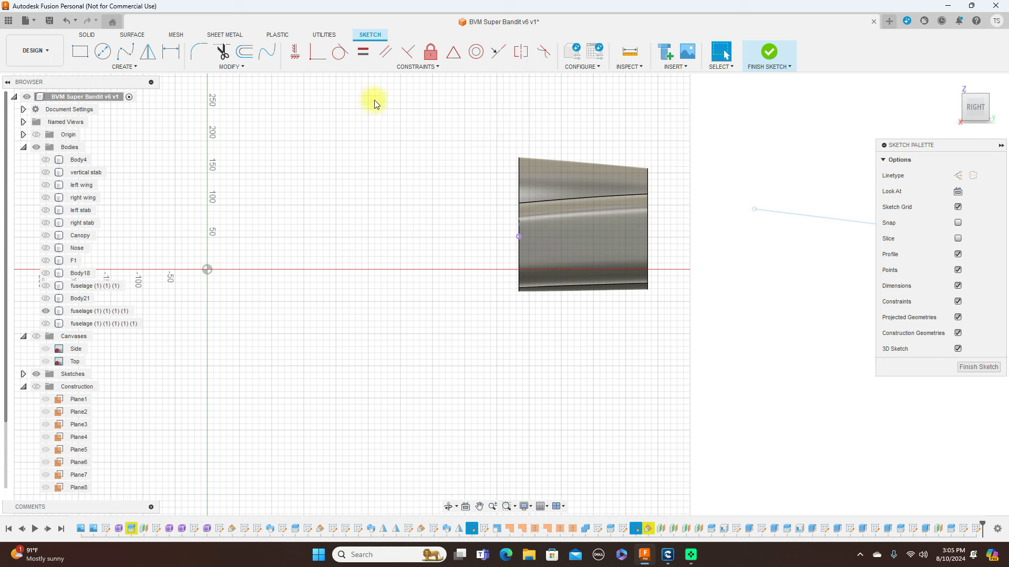
Step: Draw a 100 mm horizontal line rearward from the projected point and a vertical line about 144 mm up past the top, then finish the sketch
key(a)
click(519, 236)
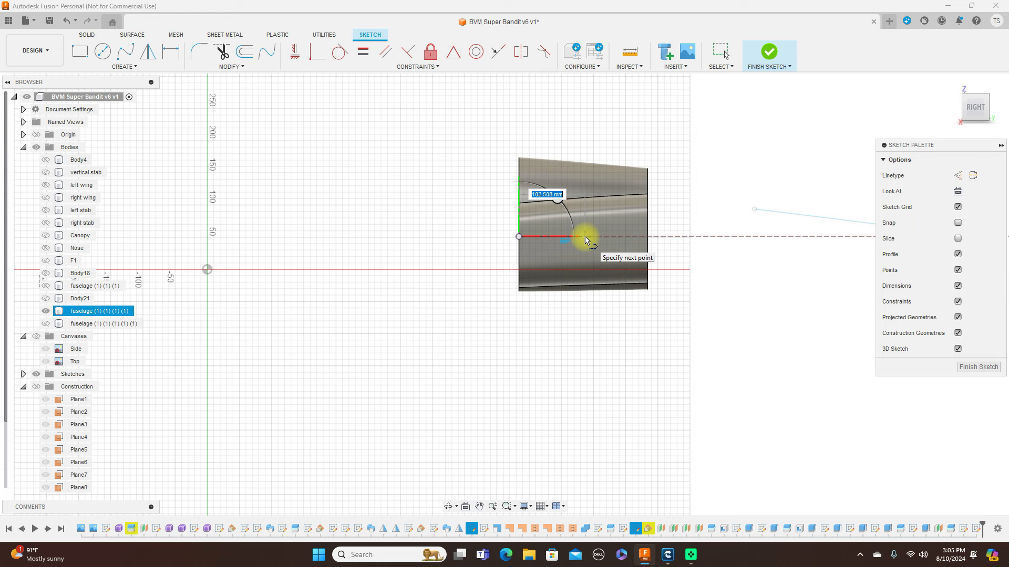
text(100)
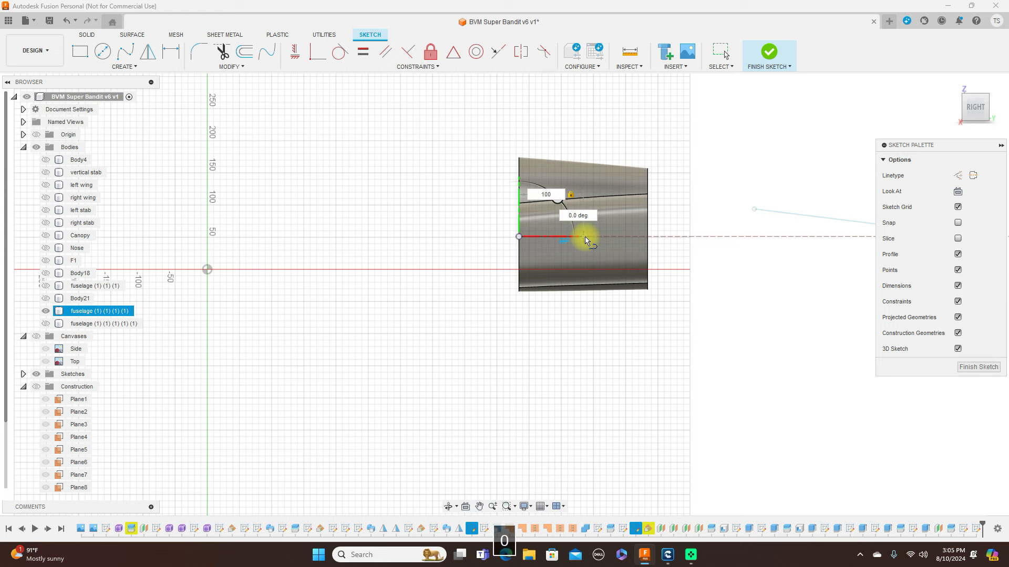
key(Return)
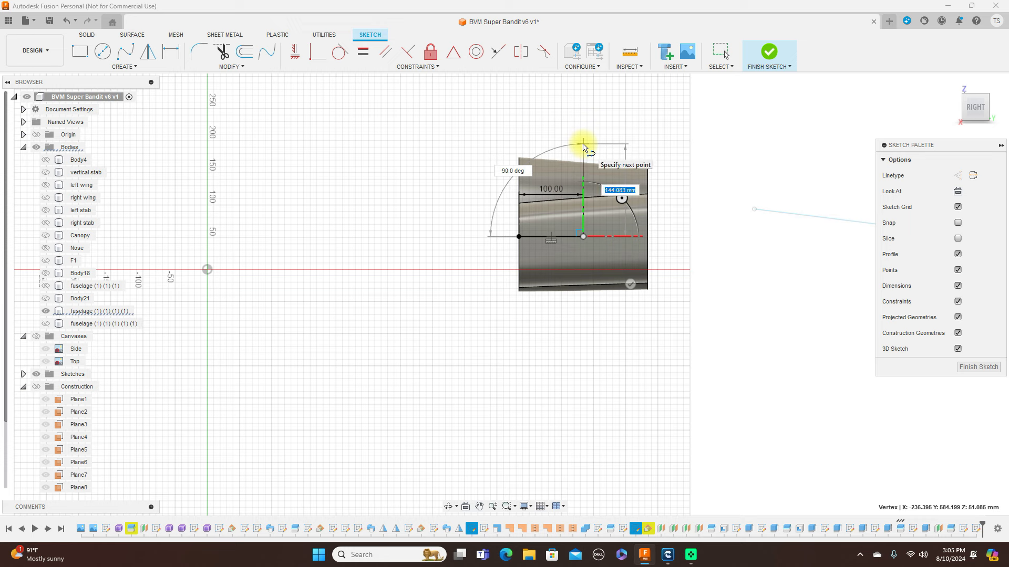
click(583, 145)
key(Escape)
click(964, 365)
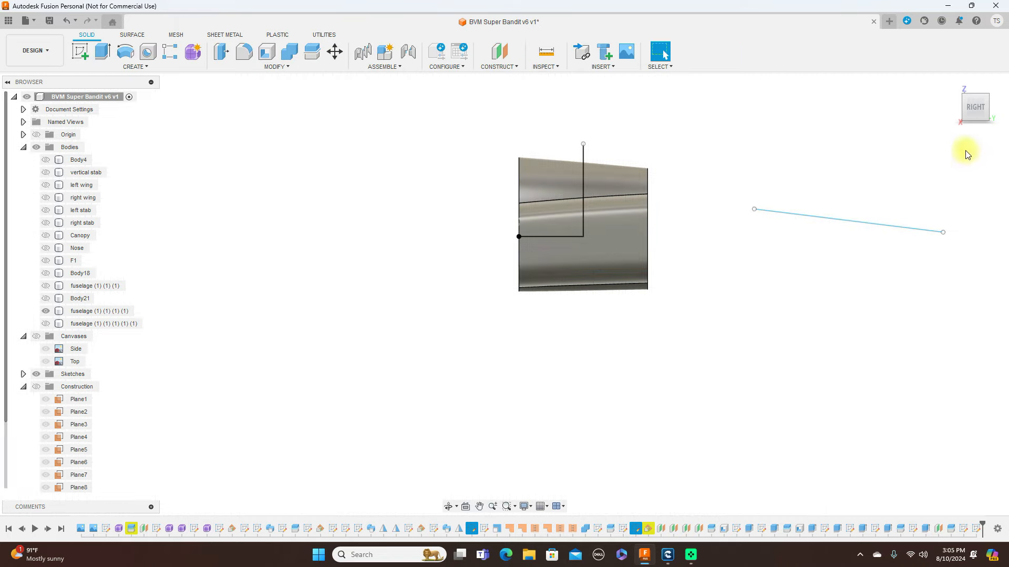
Step: Split the aft fuselage piece with the L-shaped sketch lines to separate its upper front section
drag(965, 106, 944, 112)
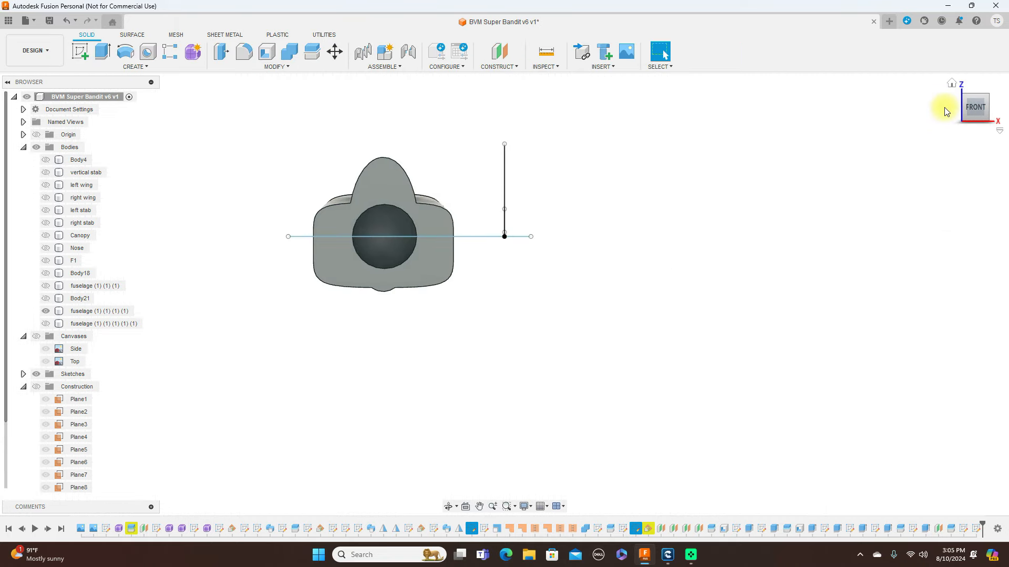
click(997, 113)
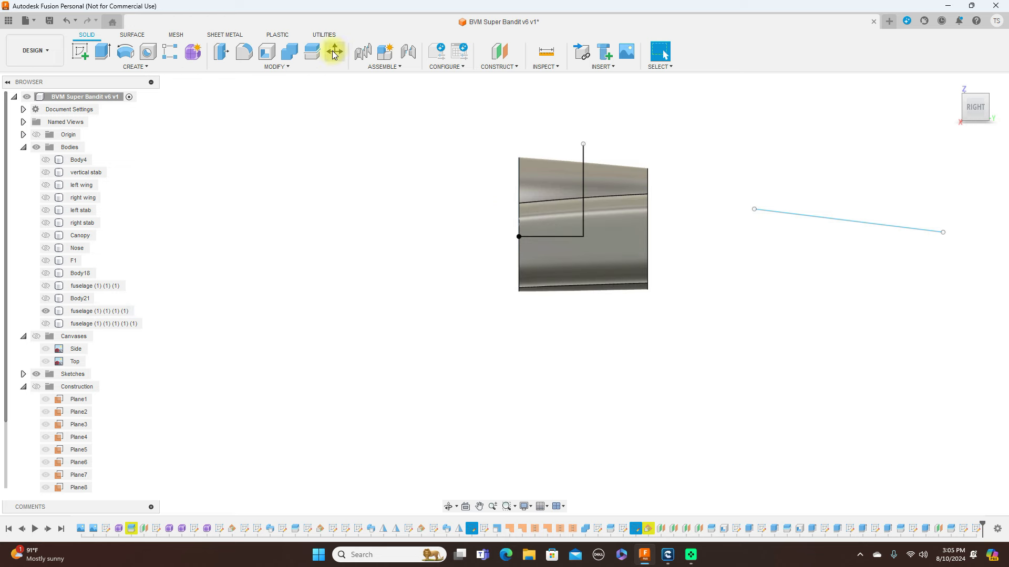
click(311, 50)
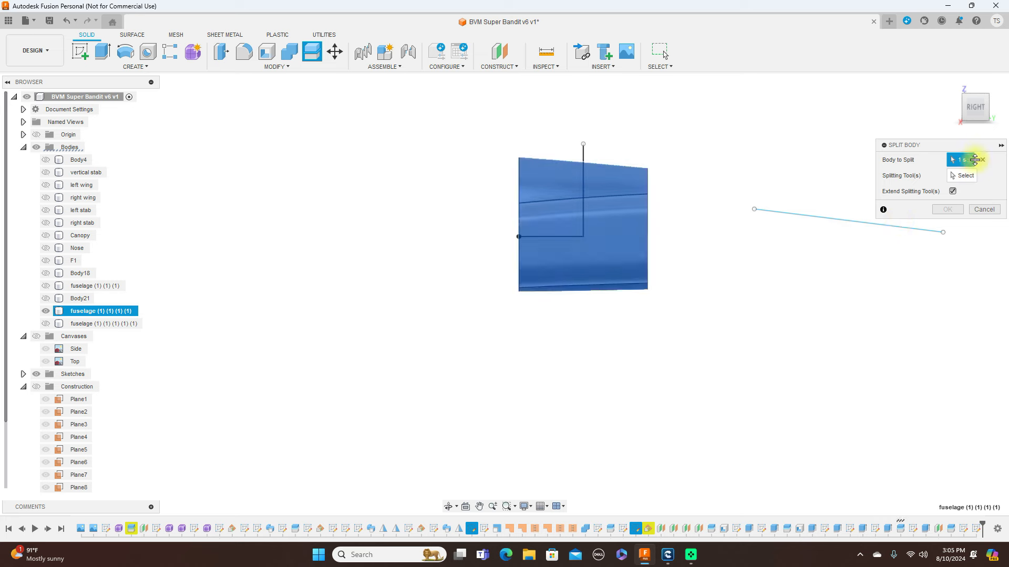
click(583, 157)
click(945, 210)
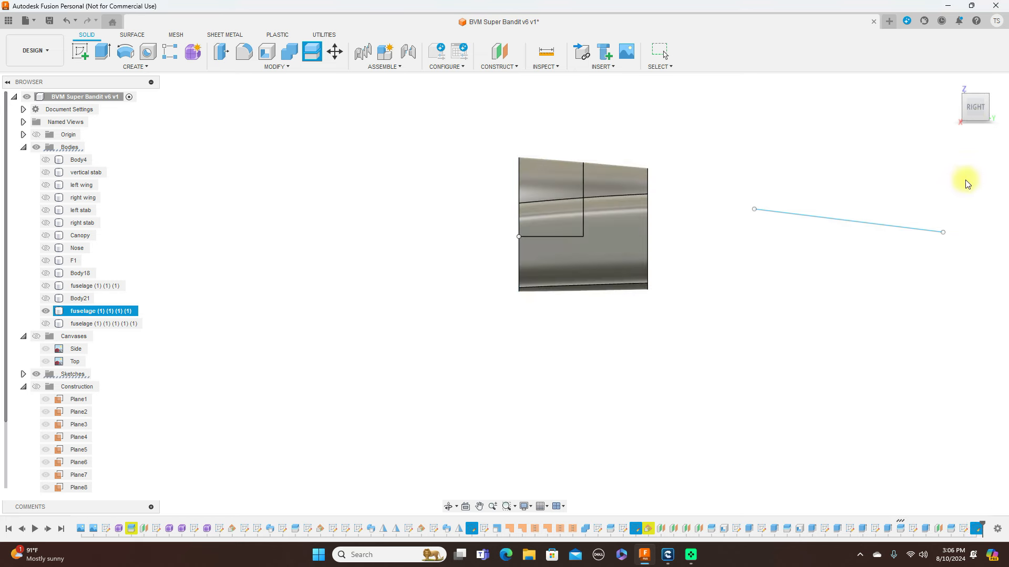
click(972, 105)
drag(11, 109, 972, 107)
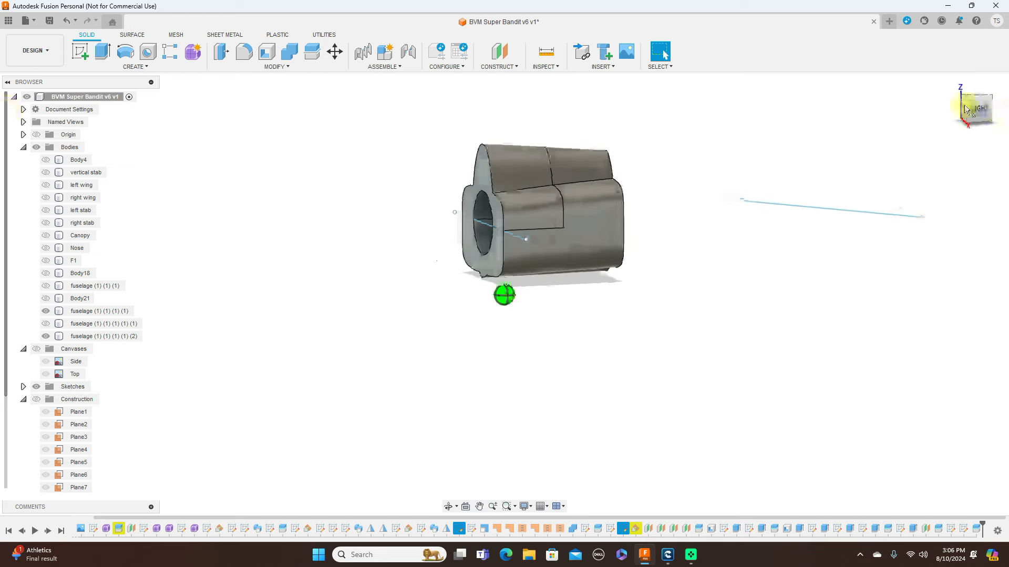
click(975, 106)
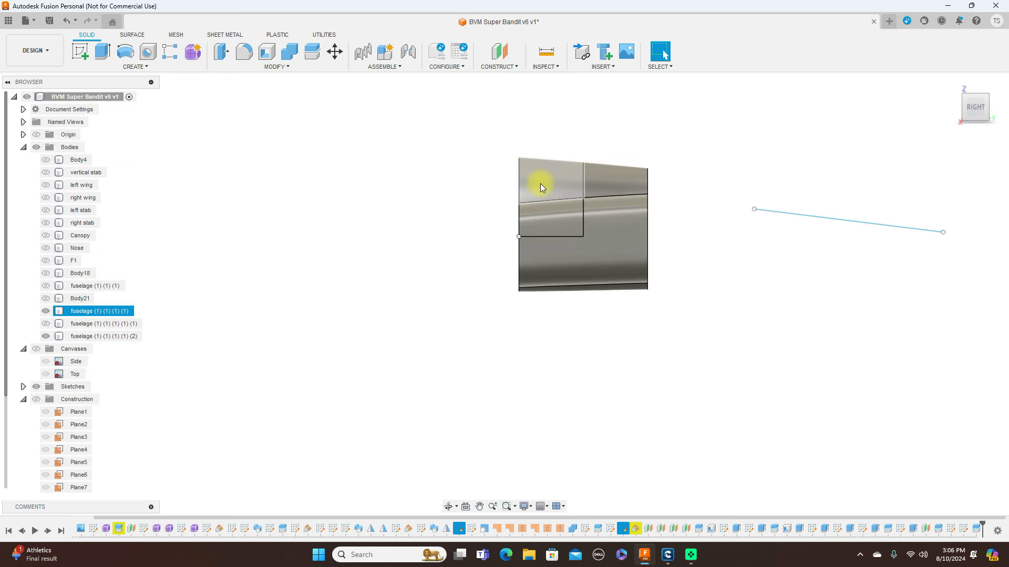
Step: Rename the separated upper front section of the aft fuselage piece as EDF hatch
double_click(83, 311)
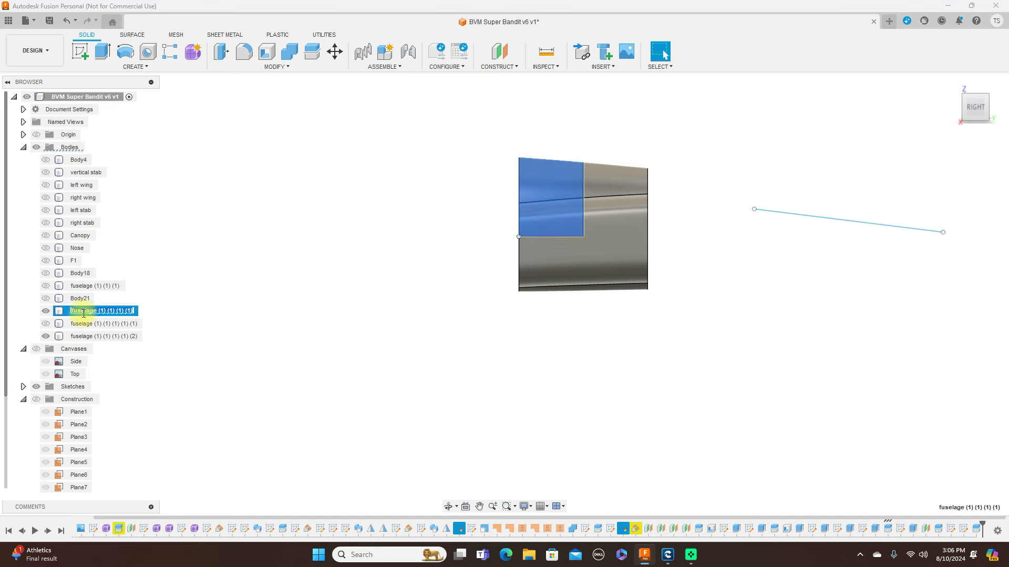
key(BackSpace)
text(Ed)
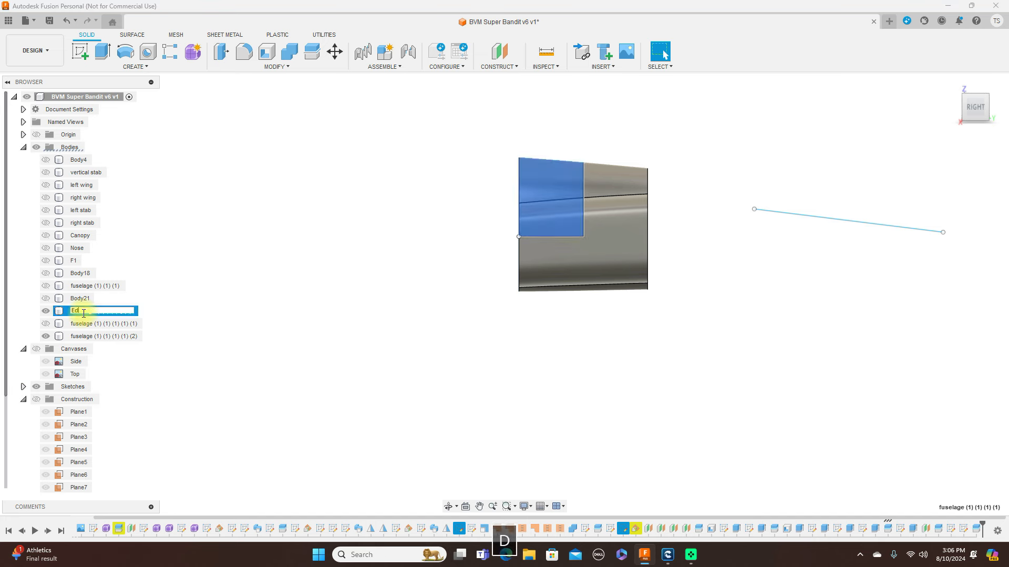
key(BackSpace)
text(DF hatch)
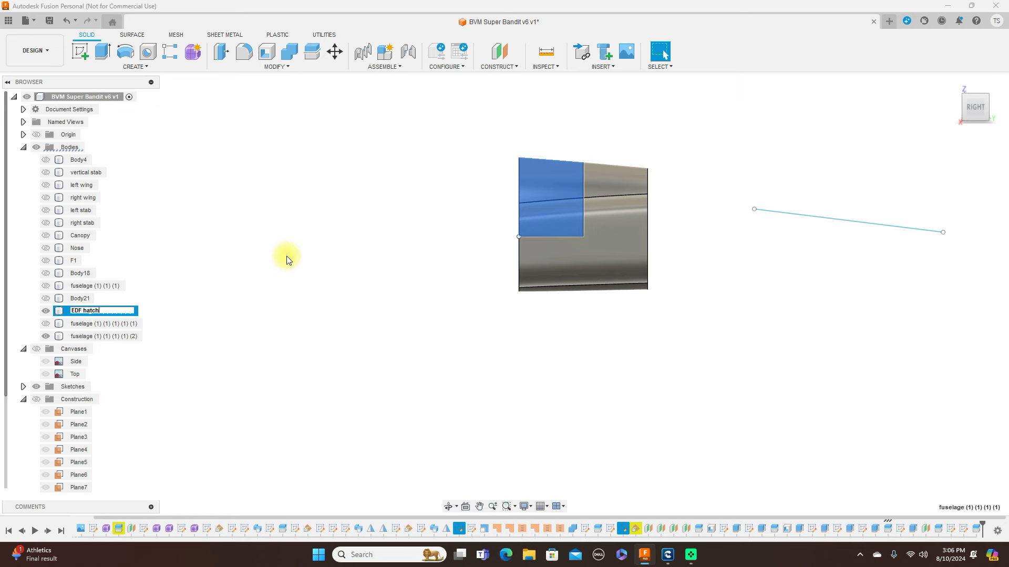
key(Return)
click(369, 318)
Step: Toggle the EDF hatch's visibility to examine the opening it leaves in the aft fuselage piece
mouse_move(971, 111)
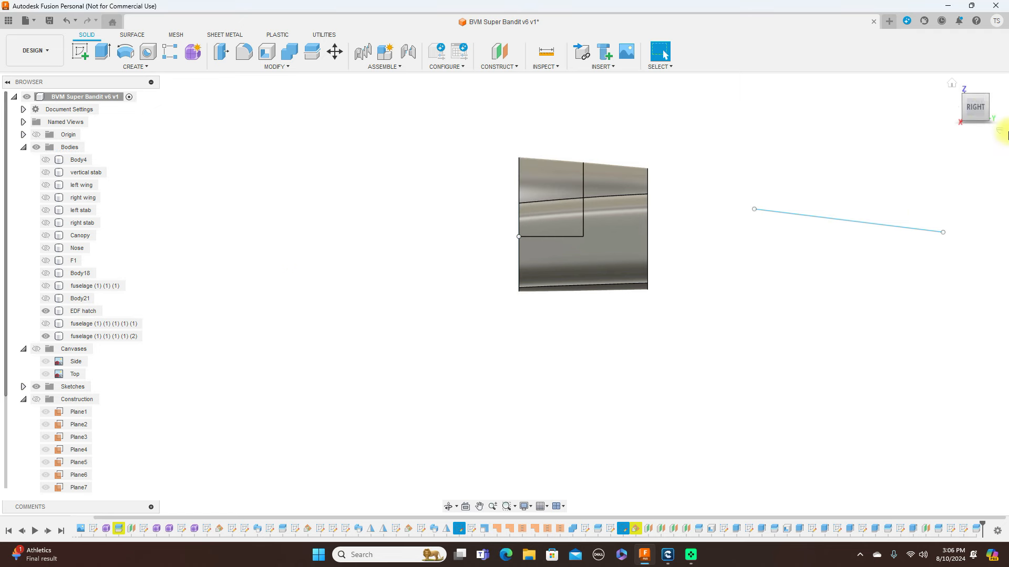
click(969, 111)
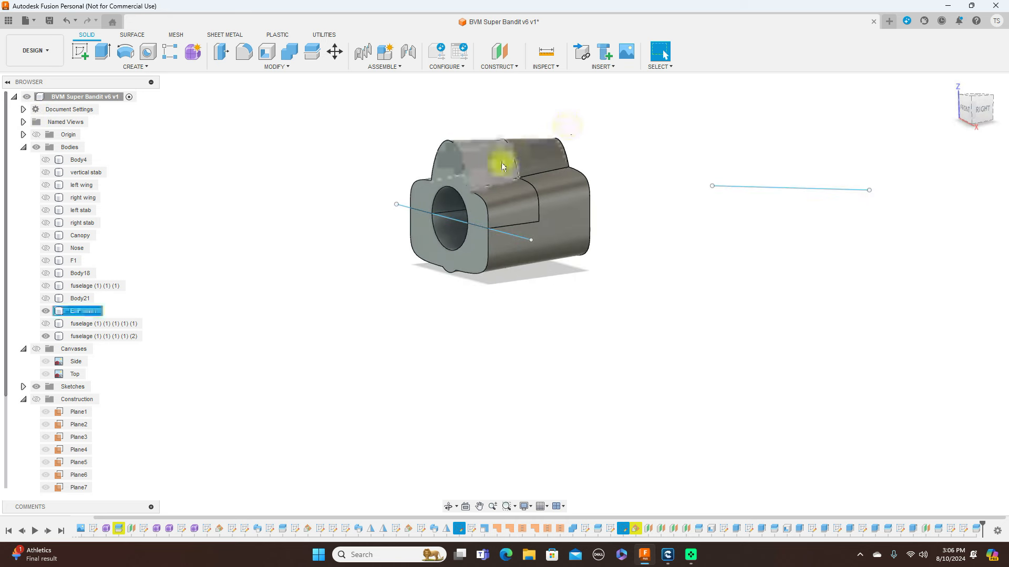
click(45, 311)
click(44, 312)
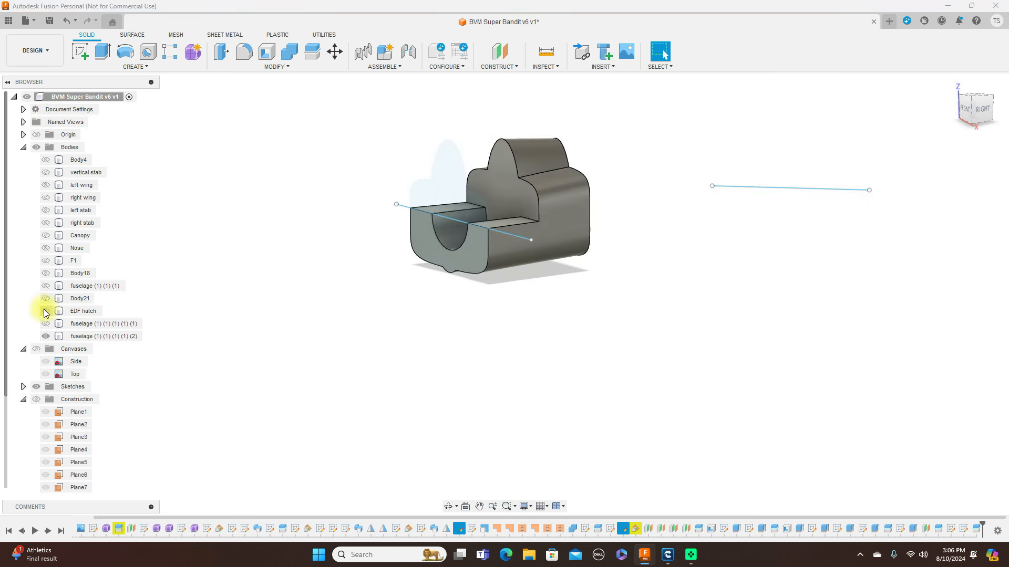
click(45, 311)
click(45, 311)
click(44, 311)
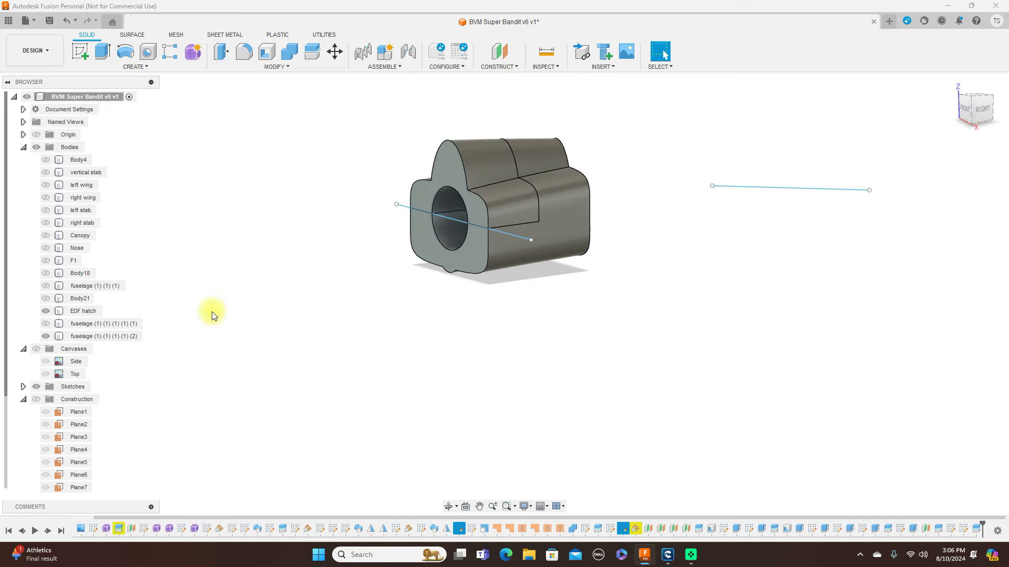
Step: Extrude both halves of the front circular duct profile 270 mm rearward as a cut through the hatch and aft piece
click(974, 114)
drag(39, 108, 21, 109)
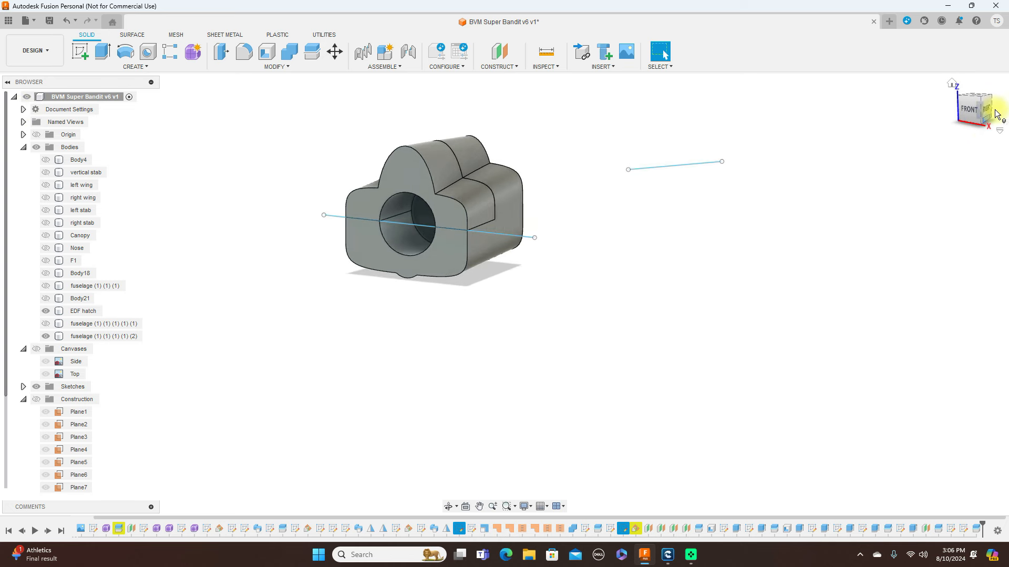
click(981, 113)
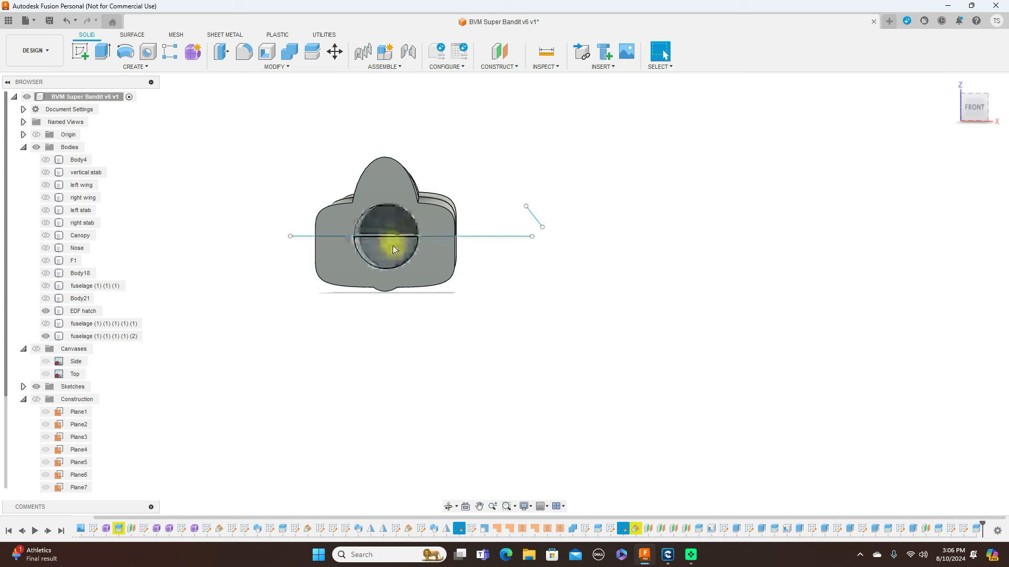
key(e)
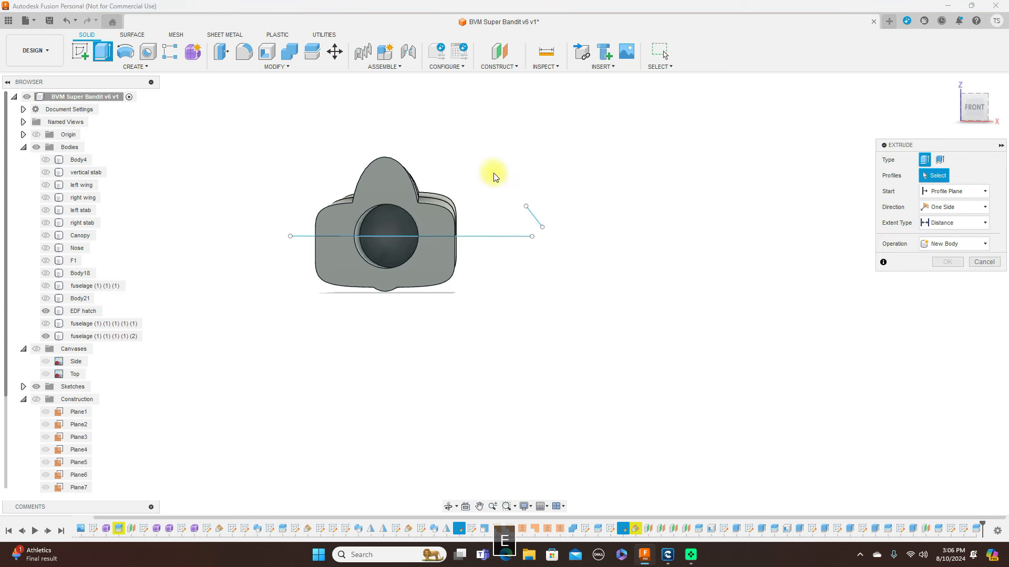
click(387, 224)
click(384, 251)
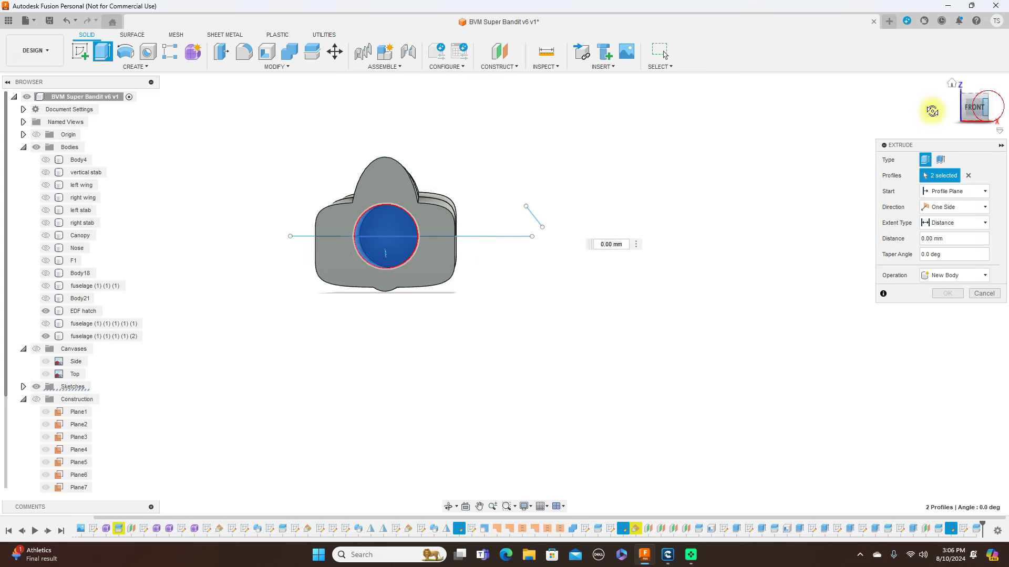
click(989, 107)
click(989, 108)
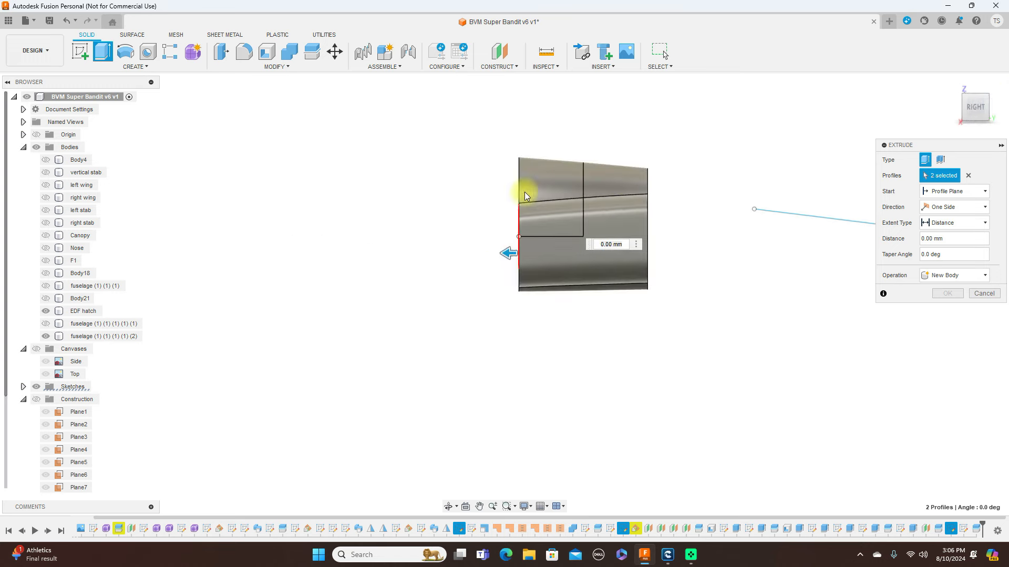
drag(505, 254, 677, 254)
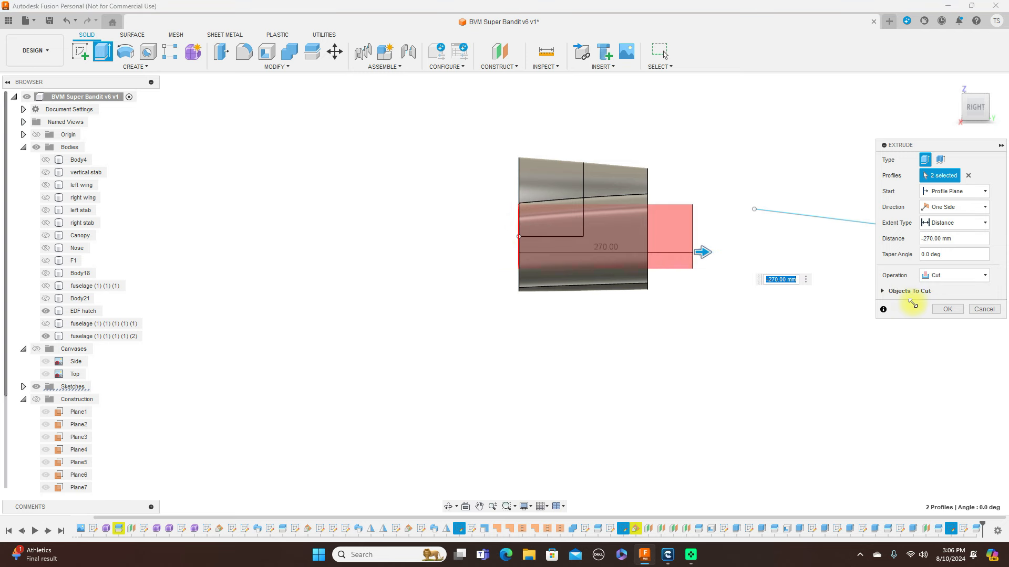
click(947, 310)
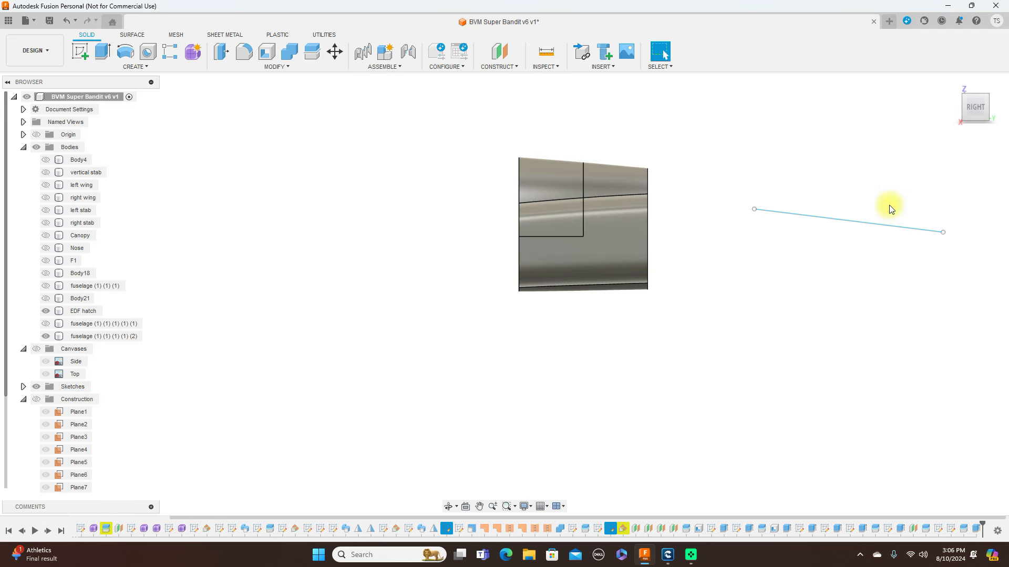
Step: Show the hidden tail fuselage body behind the hatch piece
click(964, 111)
click(975, 112)
click(982, 109)
click(584, 153)
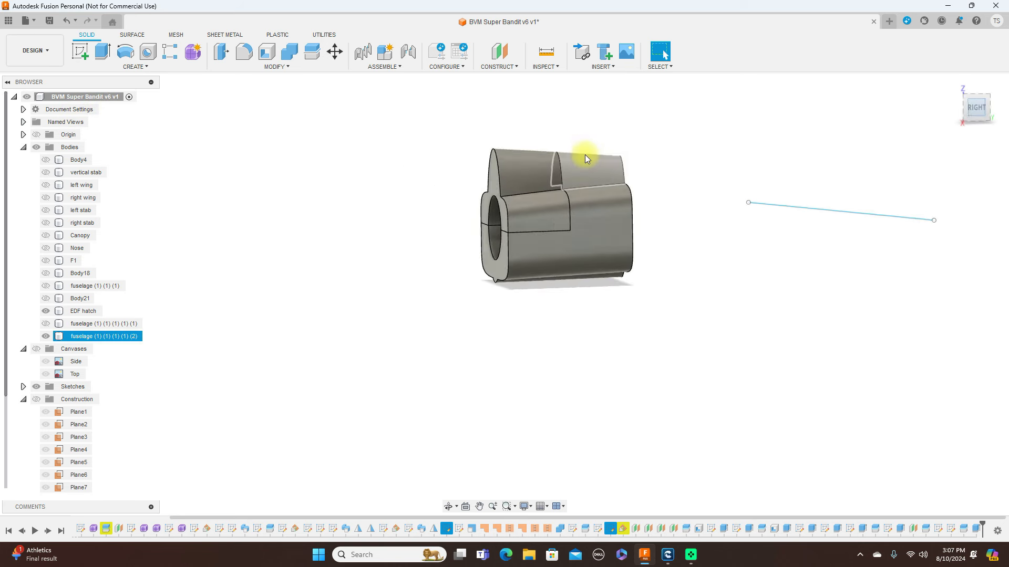
click(569, 257)
click(46, 322)
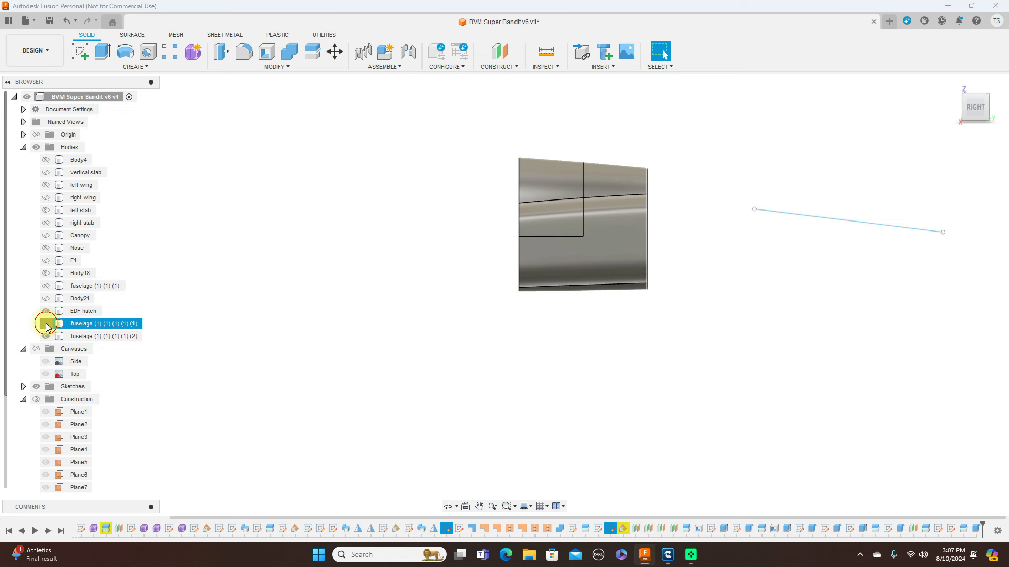
click(46, 323)
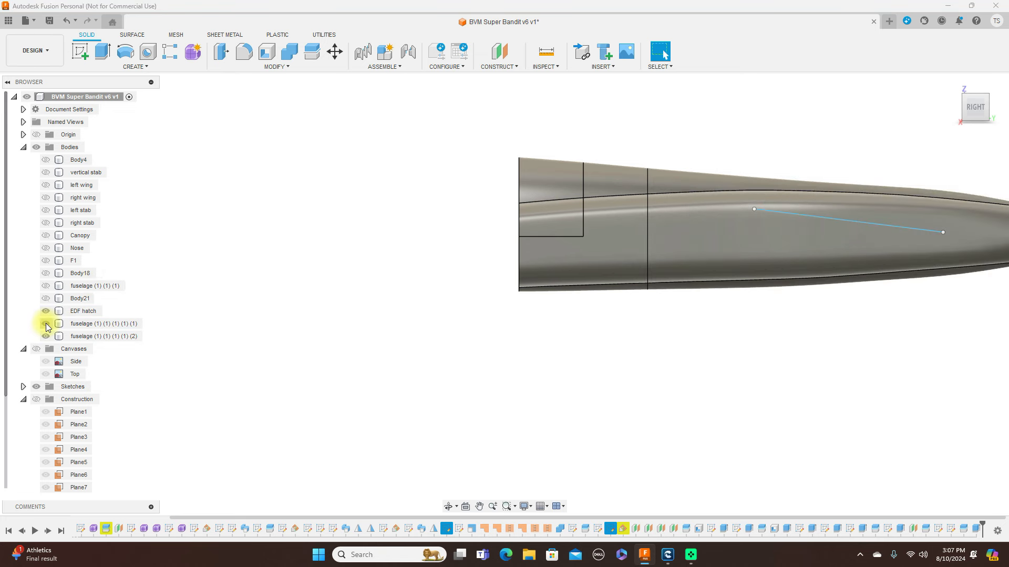
Step: Examine the joined tail, aft piece and EDF hatch from several angles, including the duct bore and the section seams
click(966, 108)
mouse_move(105, 105)
shift+middle_down()
mouse_move(125, 93)
mouse_move(878, 90)
mouse_move(795, 106)
mouse_move(970, 116)
shift+middle_up()
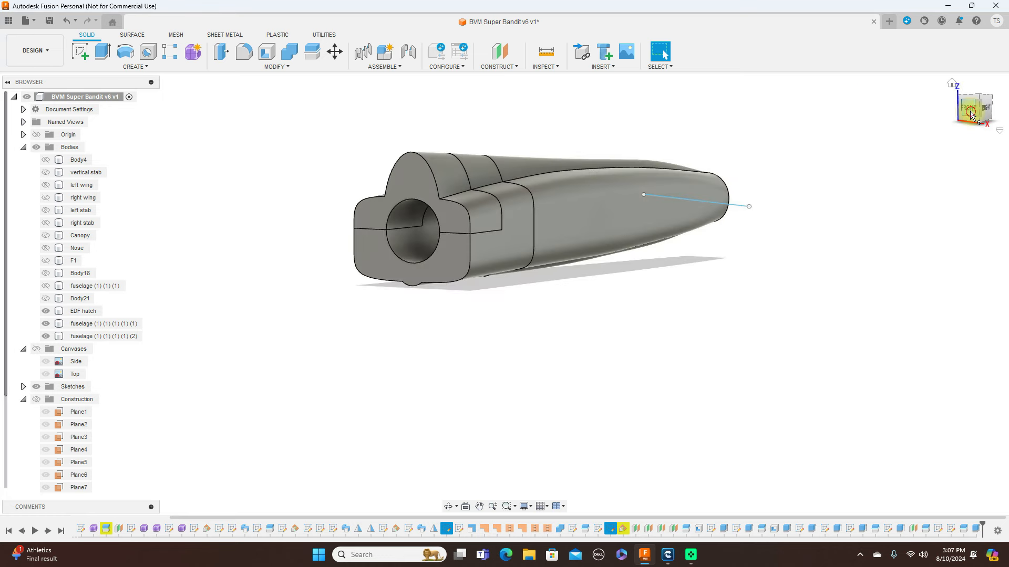
click(970, 115)
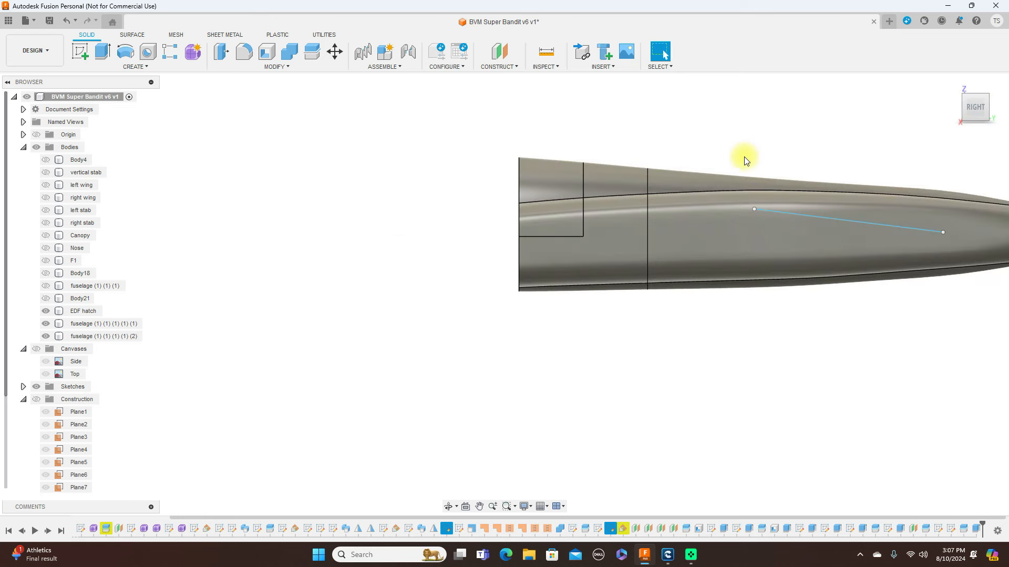
middle_drag(809, 353, 711, 351)
mouse_move(967, 111)
mouse_down()
mouse_move(1002, 108)
mouse_move(6, 113)
mouse_up()
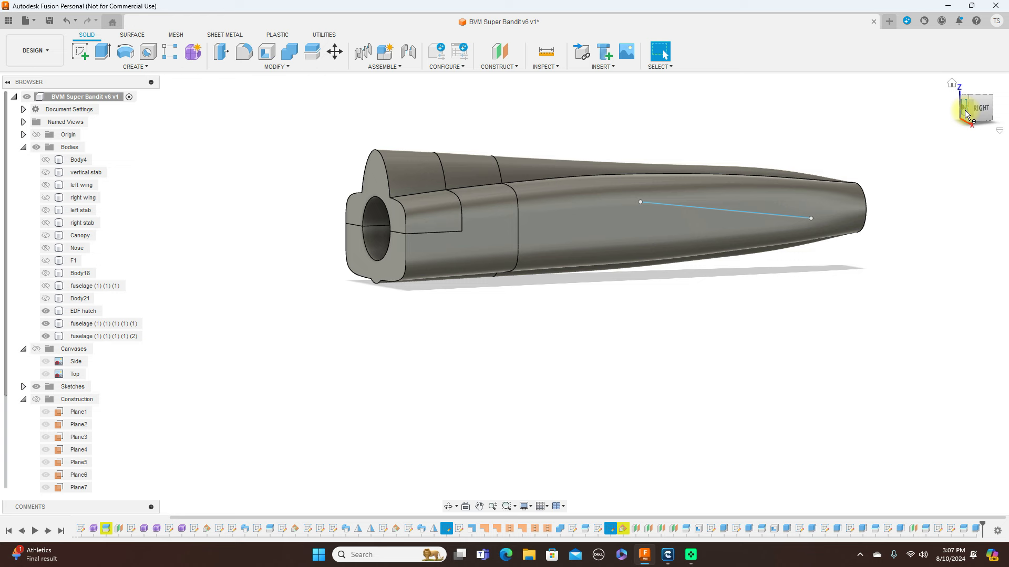
drag(970, 114, 978, 120)
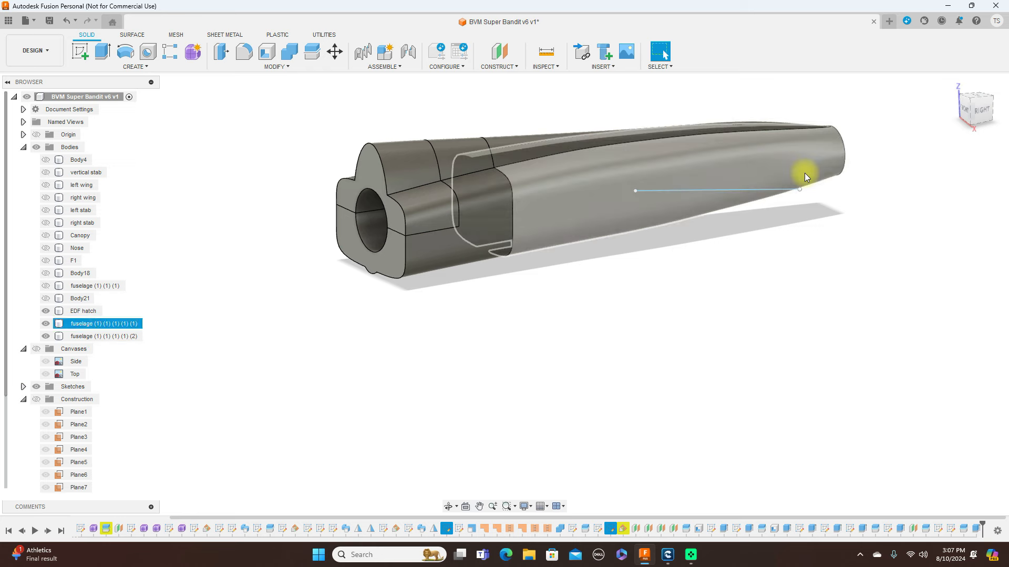
click(969, 115)
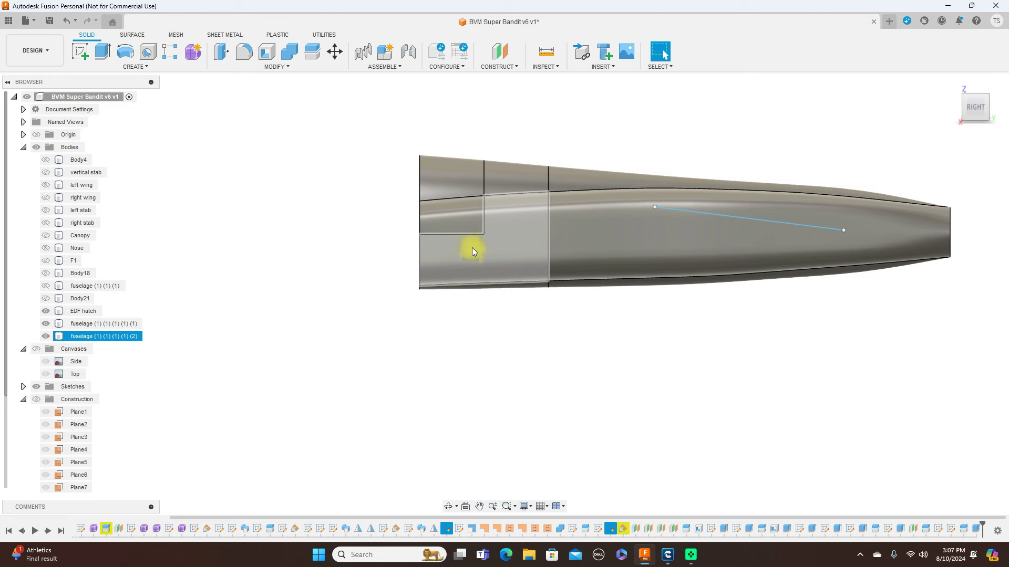
drag(963, 110, 3, 135)
drag(3, 136, 2, 128)
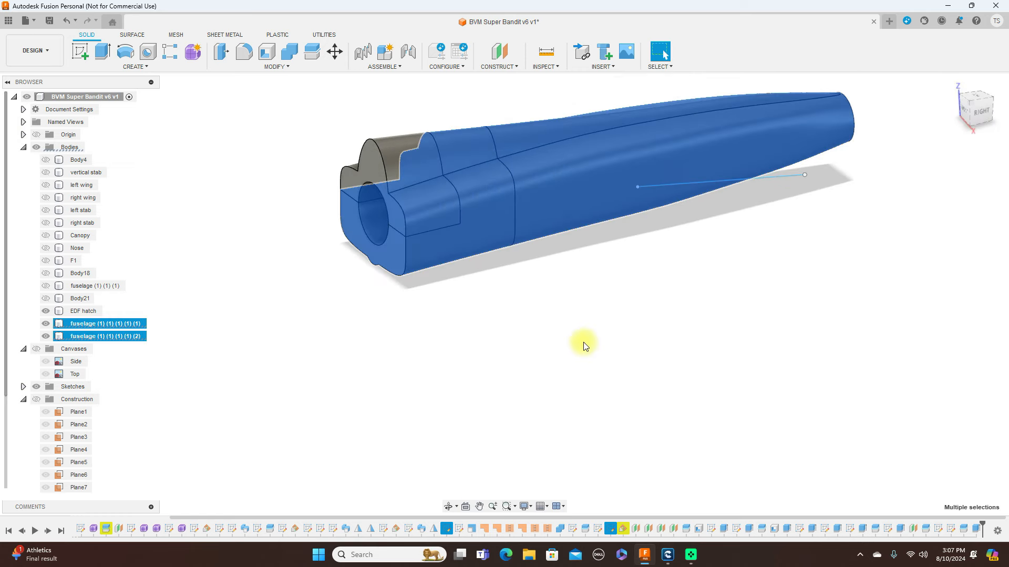
click(585, 346)
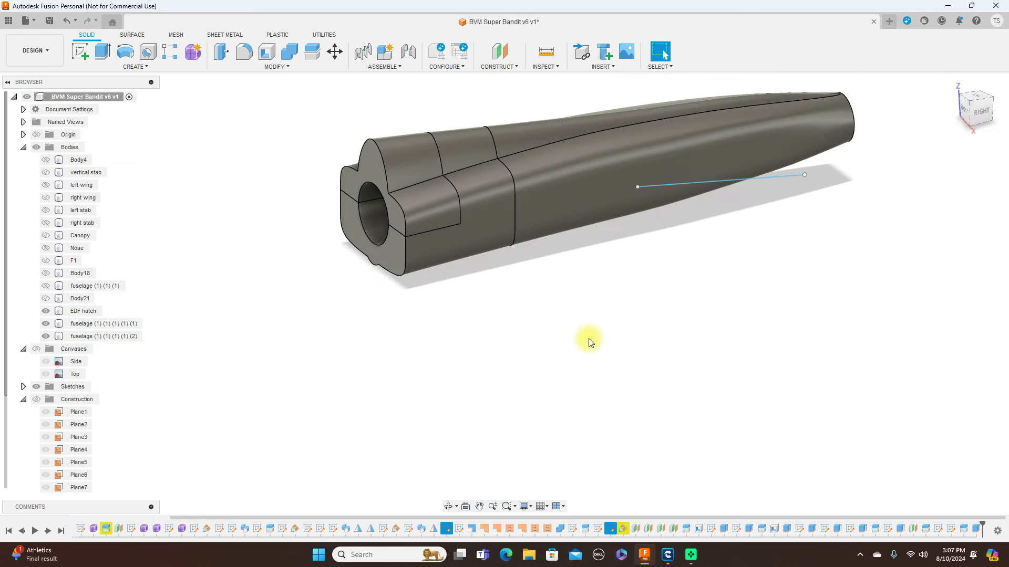
click(462, 220)
click(549, 285)
click(970, 104)
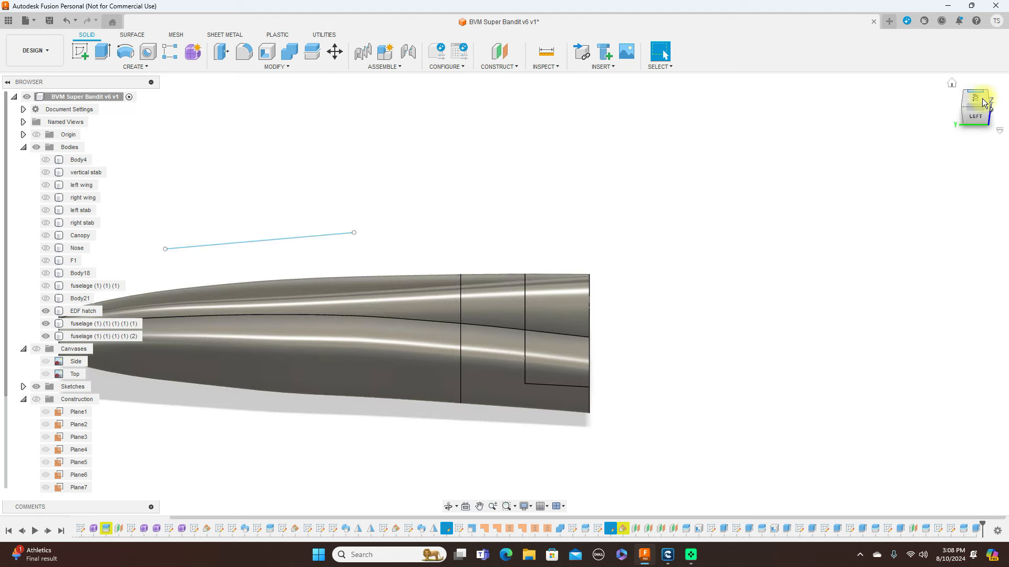
click(951, 83)
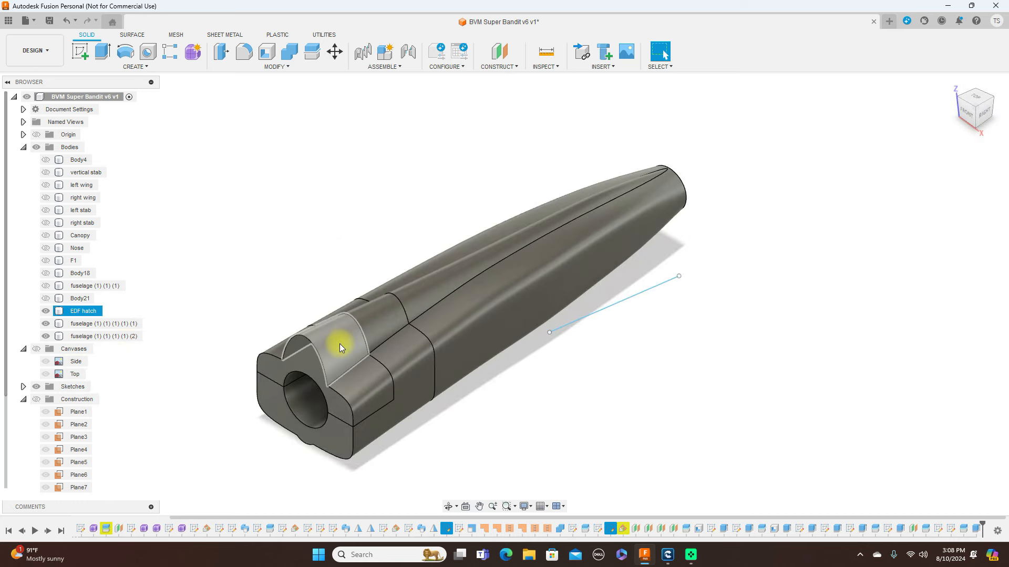
Step: Hide the EDF hatch to expose the flat ledges of its opening from above
click(46, 311)
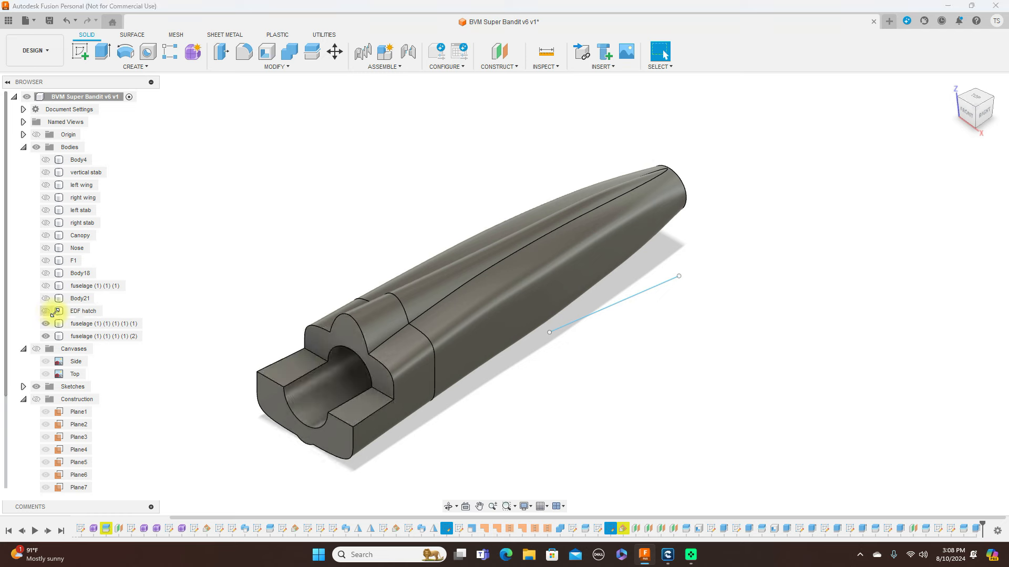
click(975, 99)
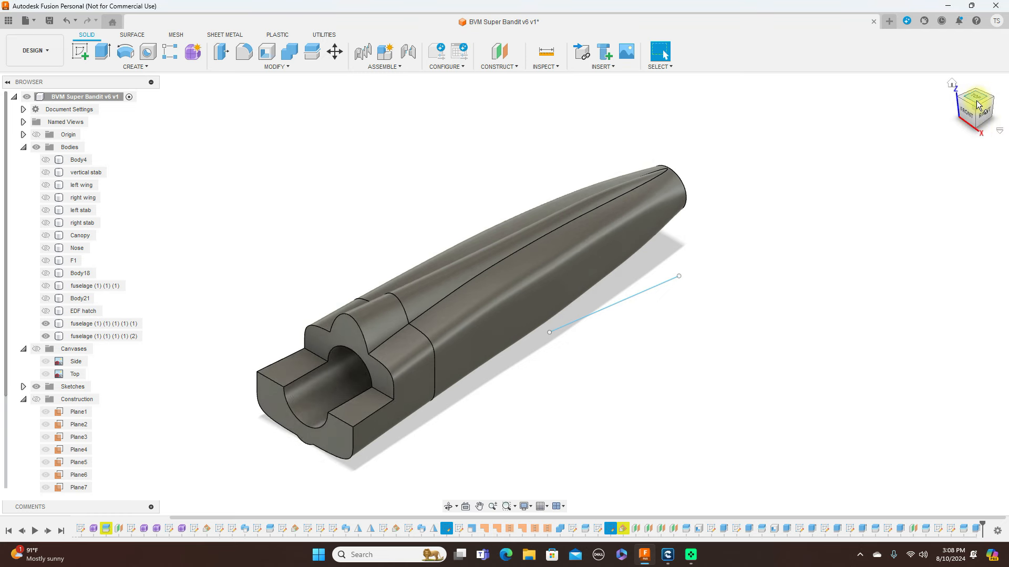
middle_drag(667, 148, 810, 130)
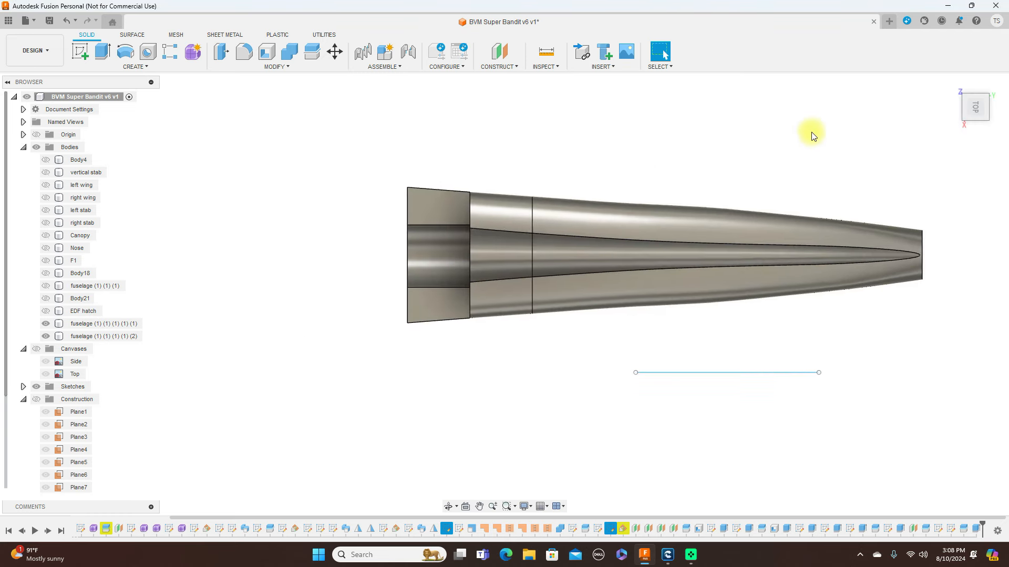
scroll(741, 140, up, 2)
middle_drag(664, 137, 757, 112)
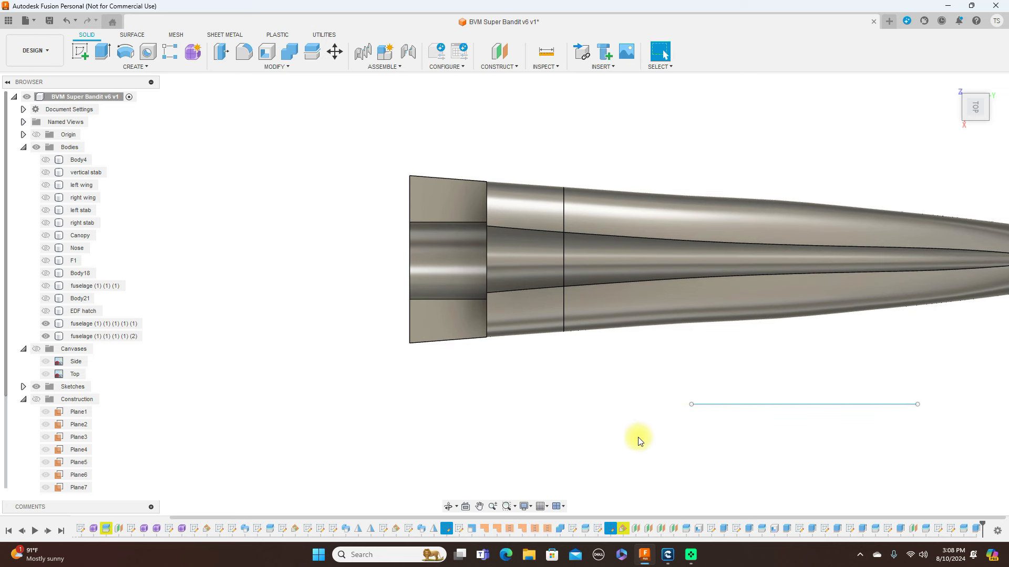
scroll(619, 412, up, 2)
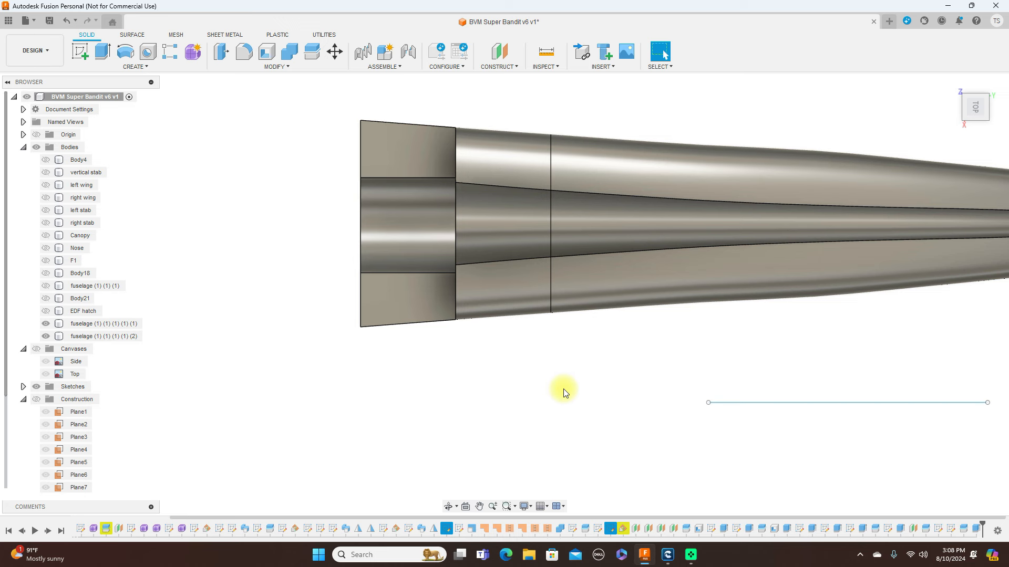
scroll(554, 393, up, 1)
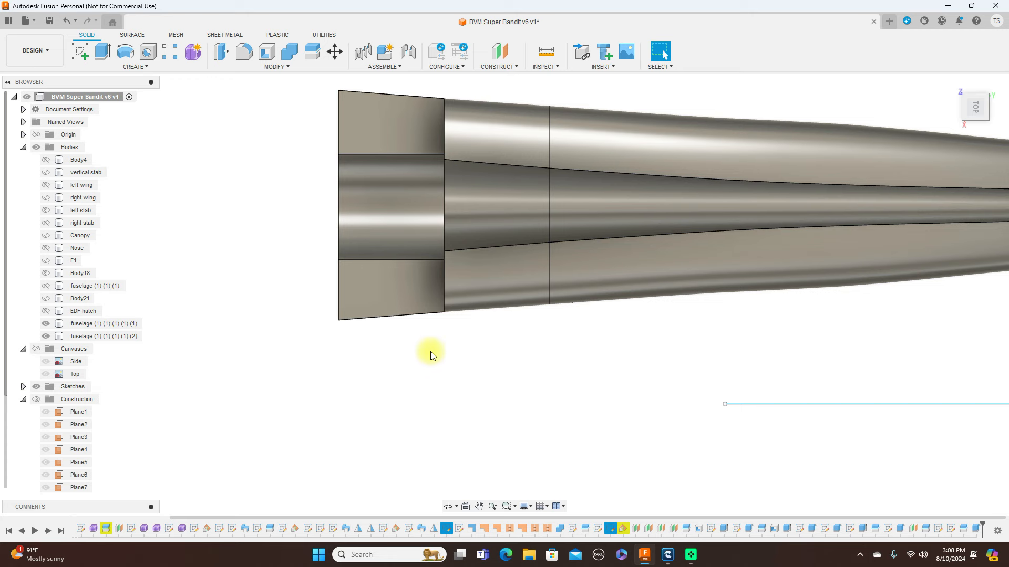
Step: Sketch a narrow closed rectangle on the hatch opening's flat ledge, spanning the duct and slightly overlapping the ledges on both sides
click(403, 291)
click(80, 51)
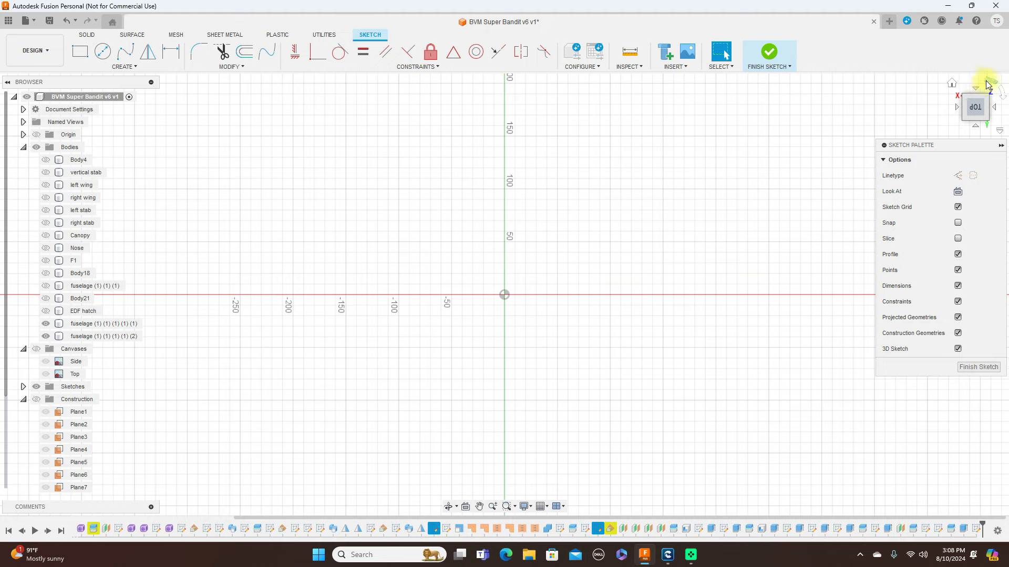
click(988, 85)
scroll(449, 233, up, 3)
scroll(565, 374, down, 2)
scroll(520, 410, up, 1)
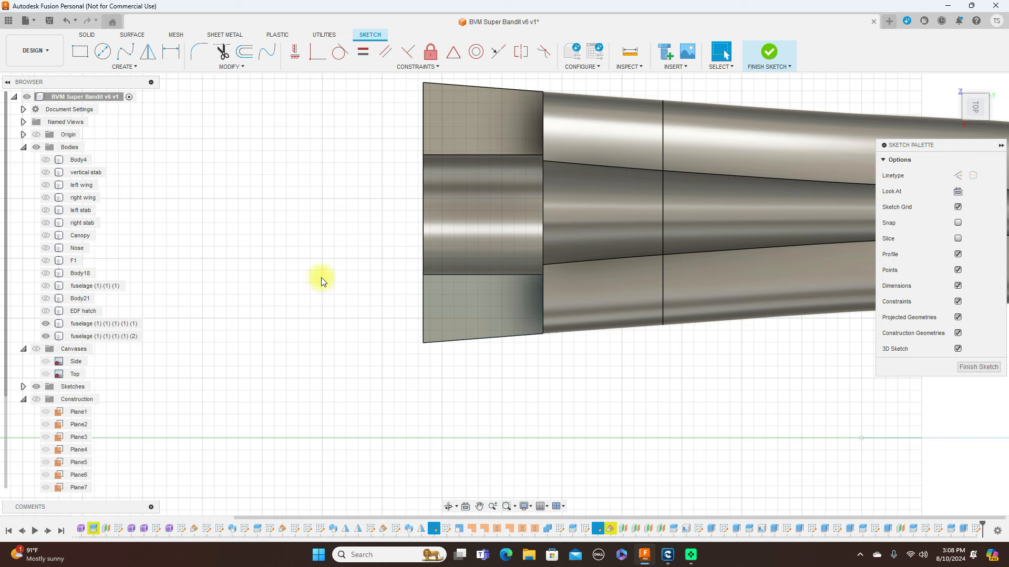
key(l)
scroll(453, 143, up, 3)
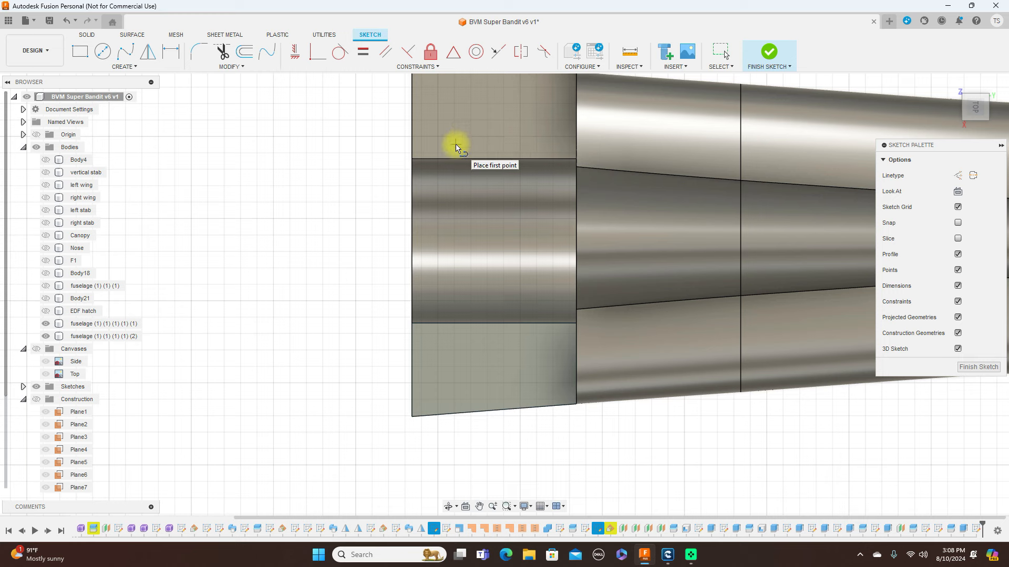
click(455, 145)
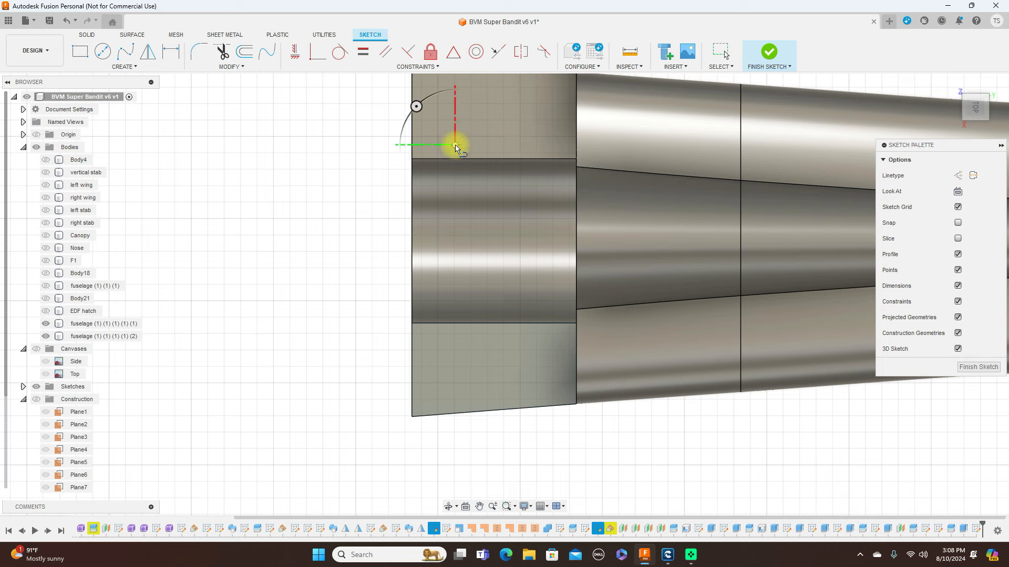
click(503, 149)
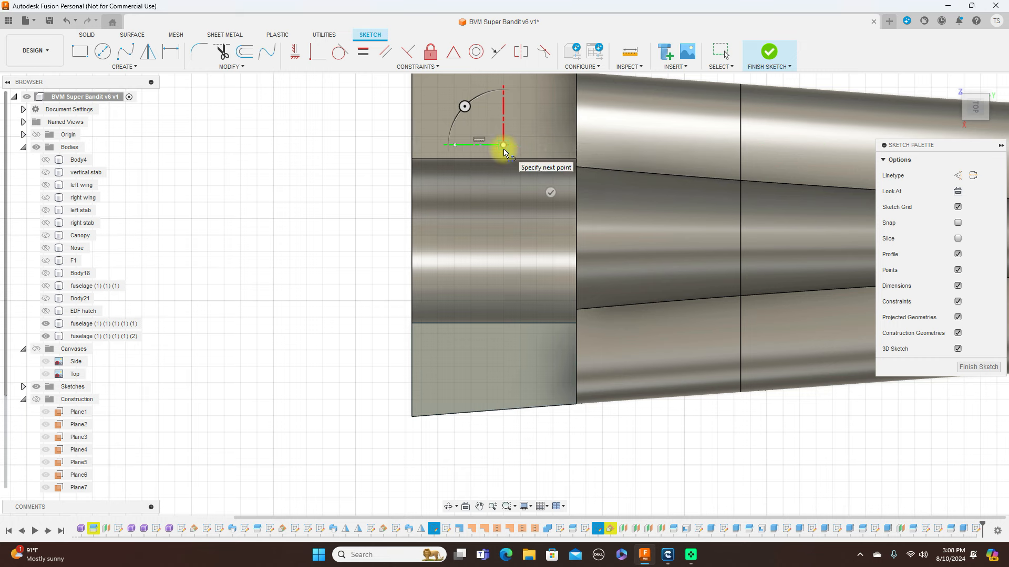
click(503, 337)
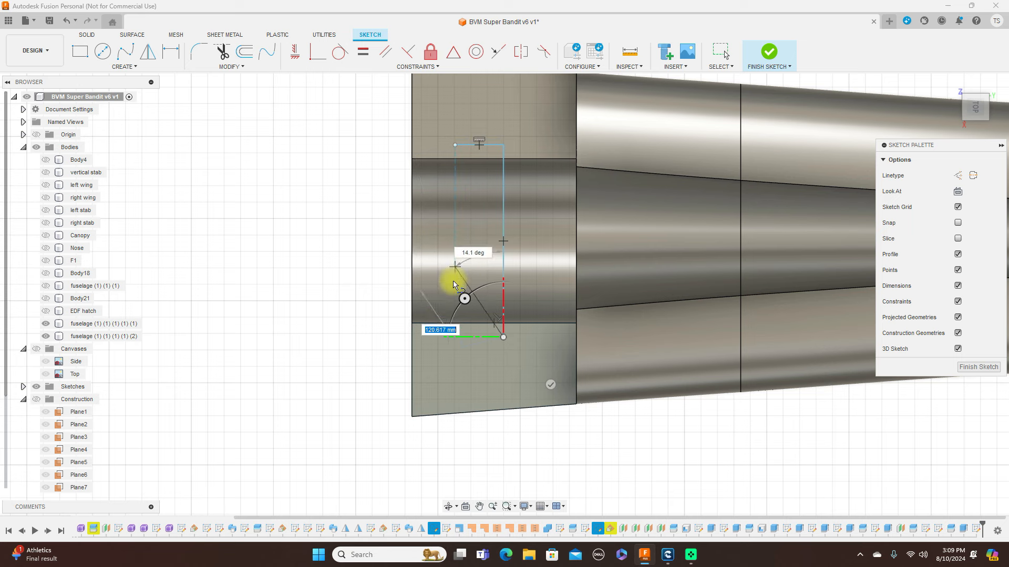
click(454, 338)
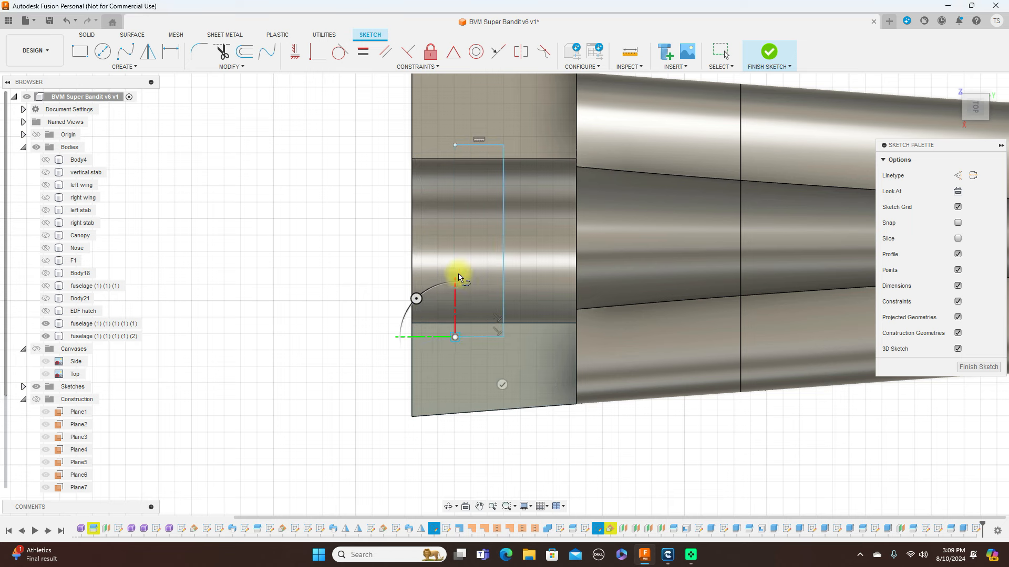
click(458, 150)
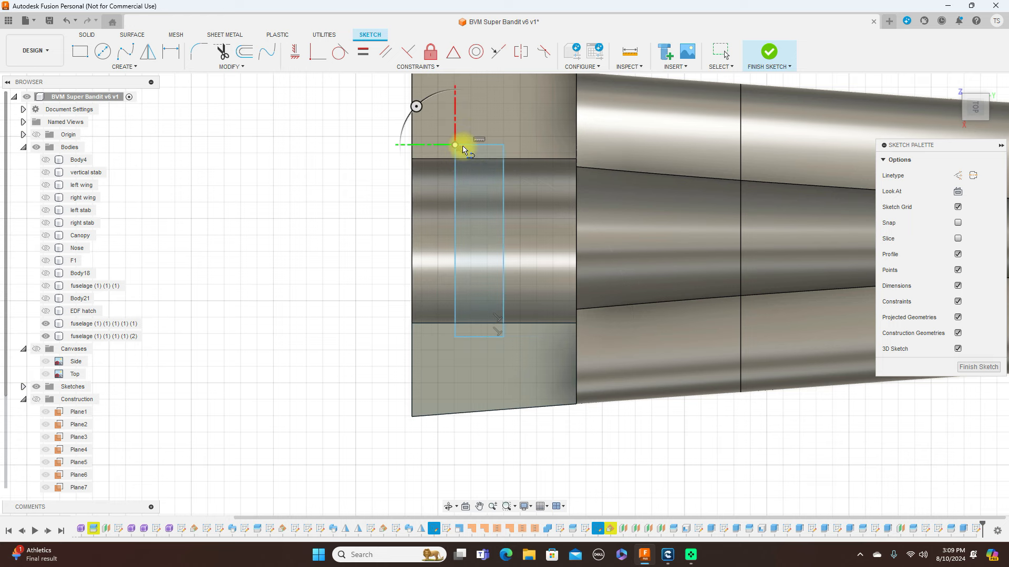
right_click(462, 148)
click(500, 140)
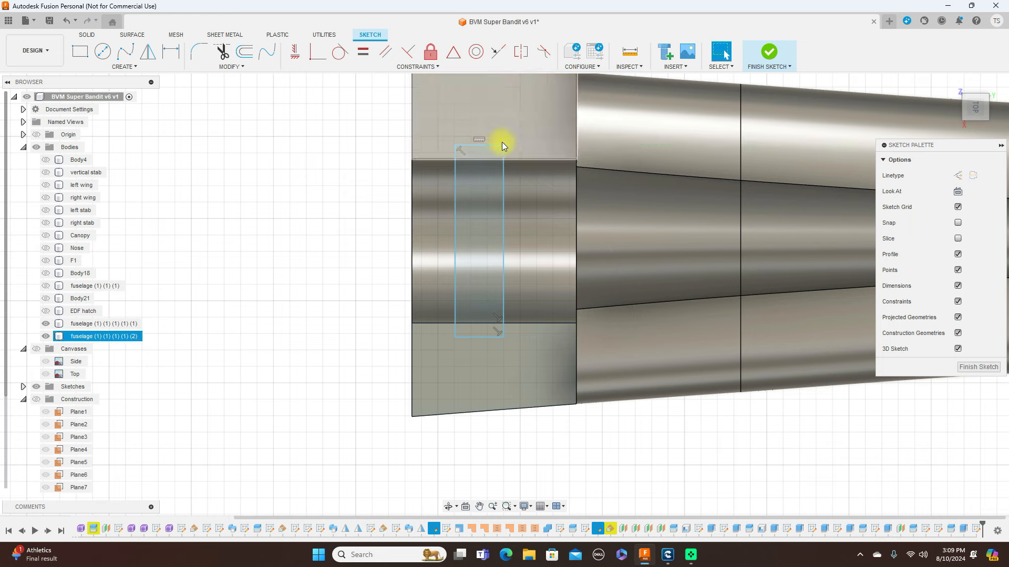
click(994, 368)
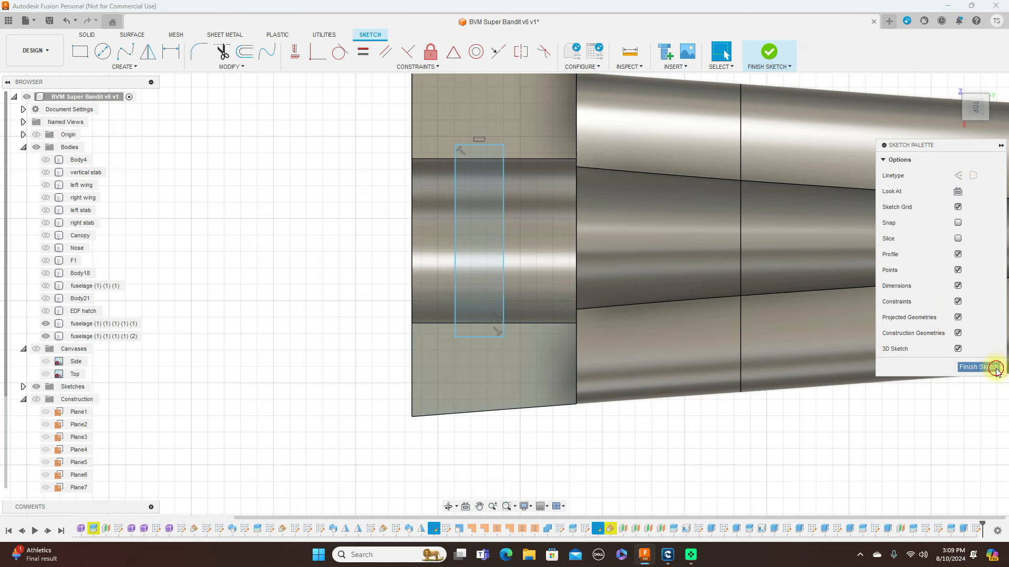
Step: Try to cut only the larger part of the rectangle 5 mm down into the aft piece, and undo that cut
click(976, 129)
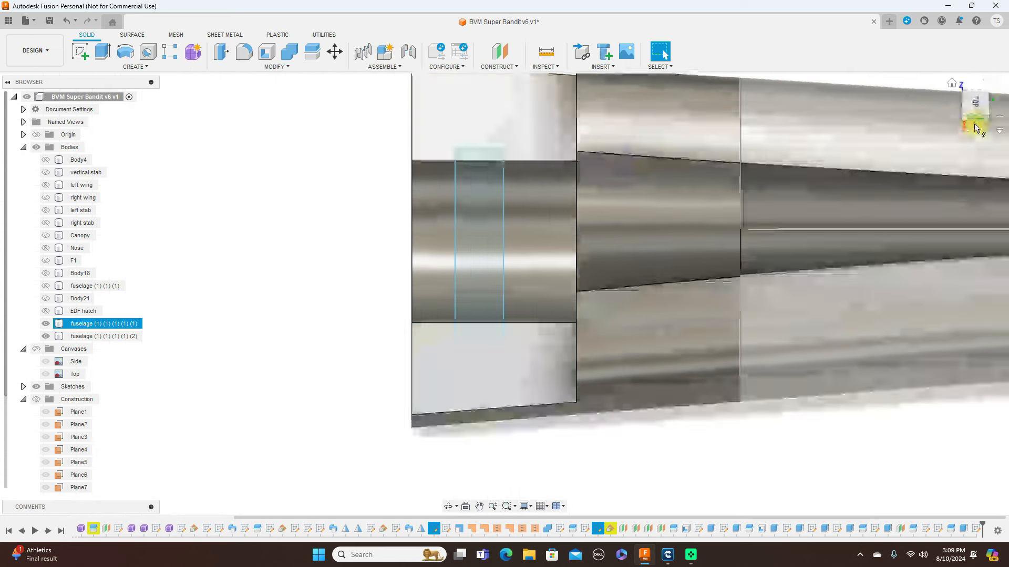
shift+middle_drag(503, 295, 491, 253)
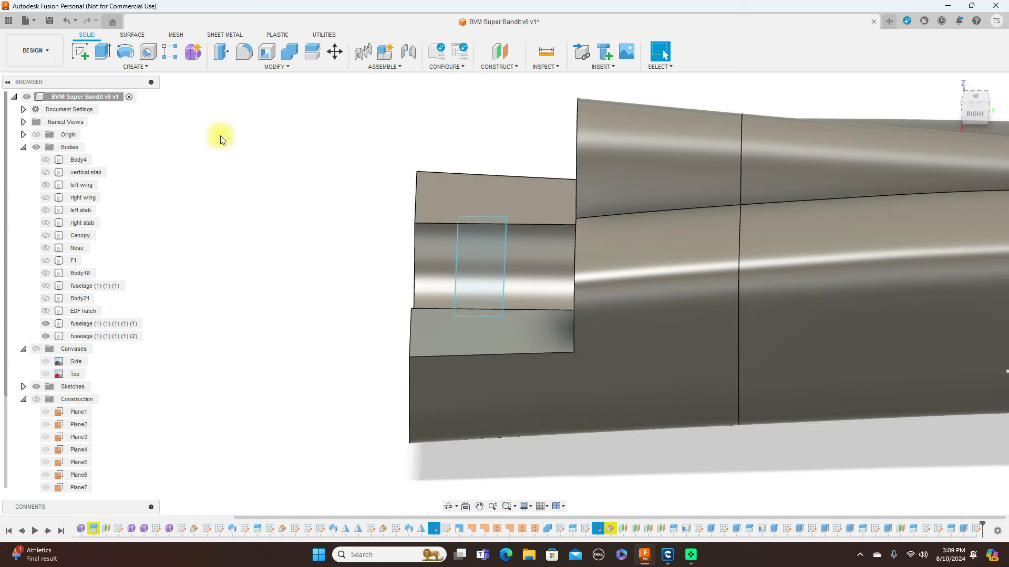
key(e)
click(473, 250)
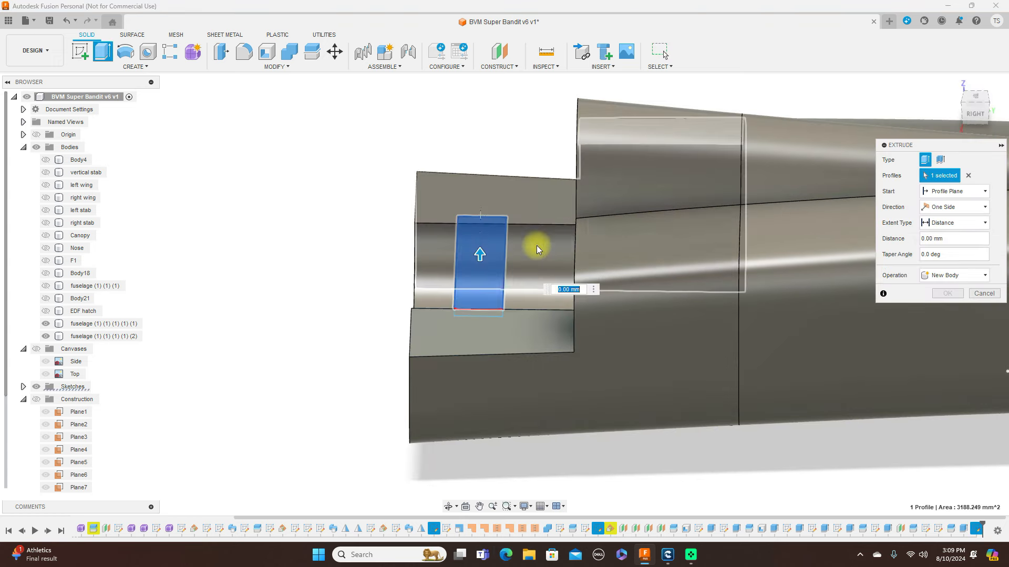
text(-10)
key(Return)
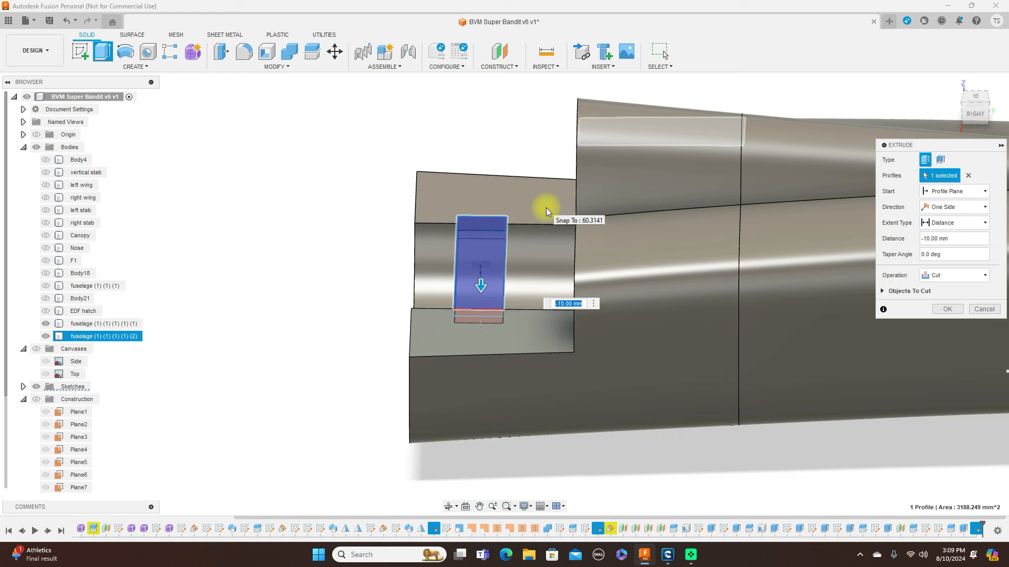
text(-5)
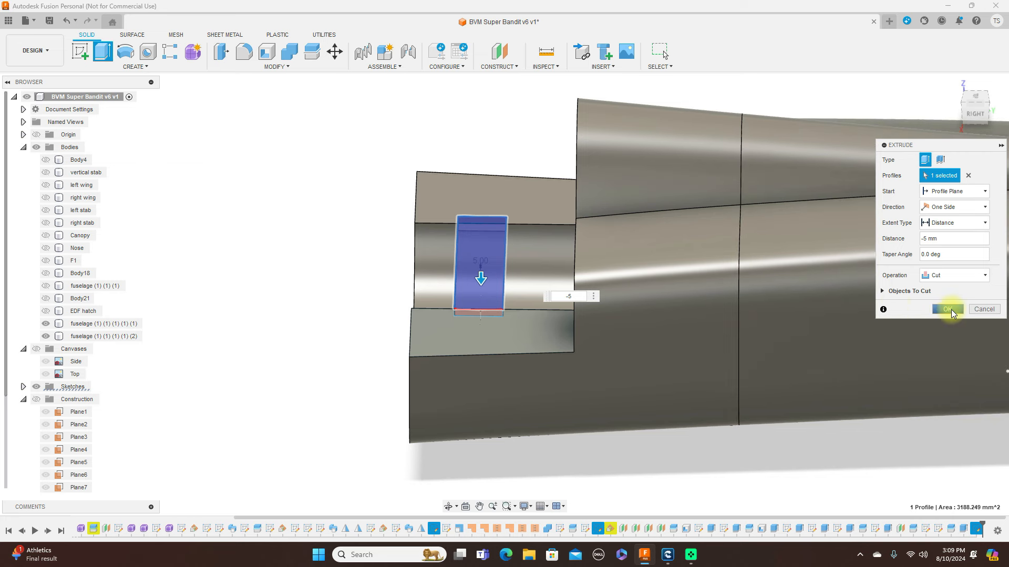
click(949, 310)
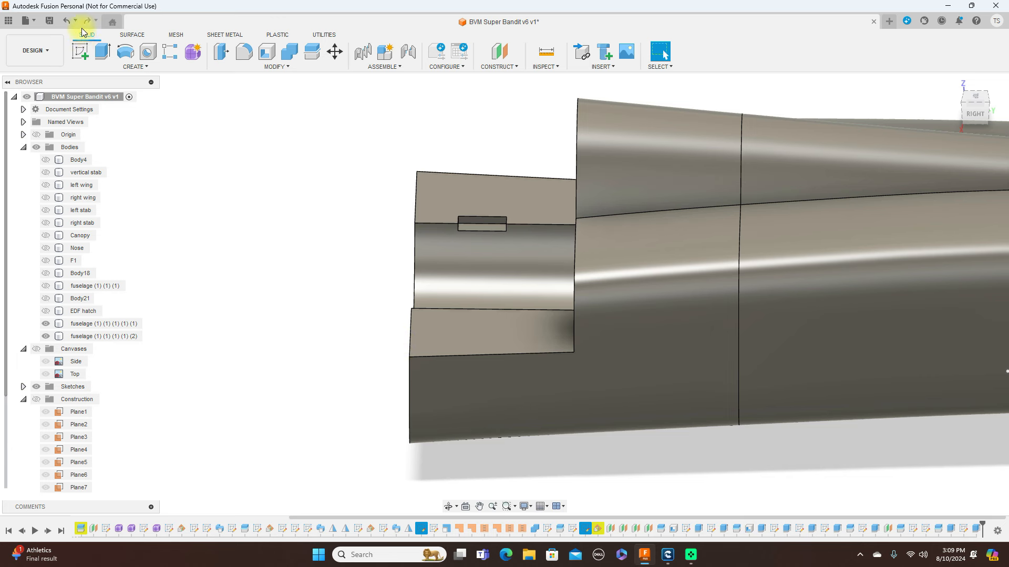
click(68, 21)
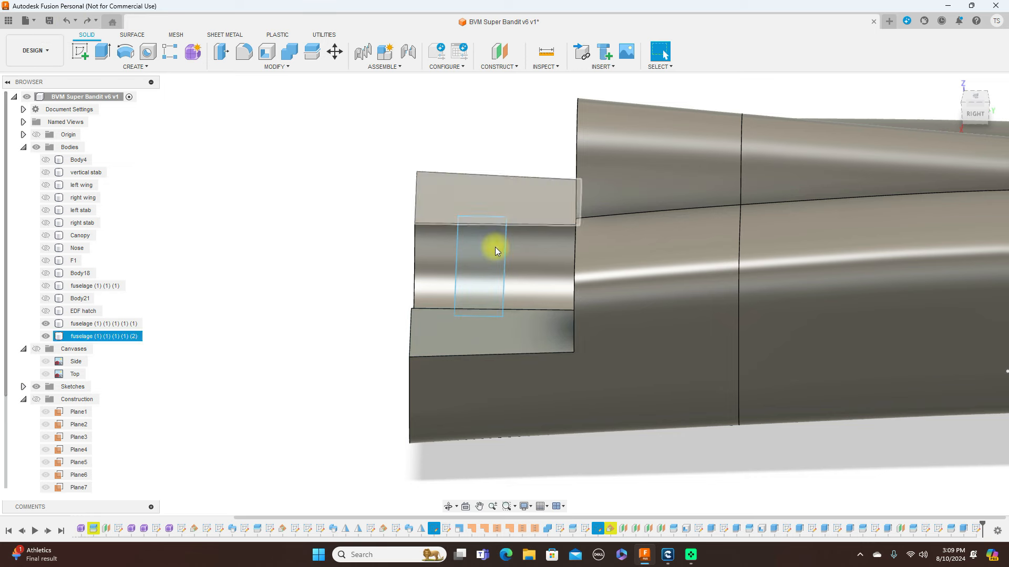
Step: Extrude both profiles of the rectangle -5 mm as a cut to recess the ledges on both sides of the duct
click(975, 99)
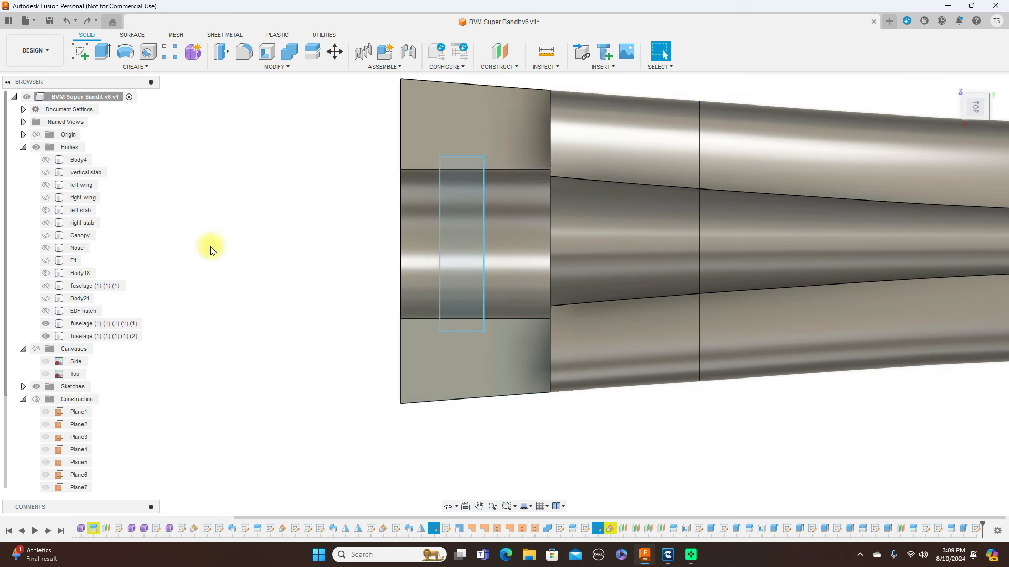
key(e)
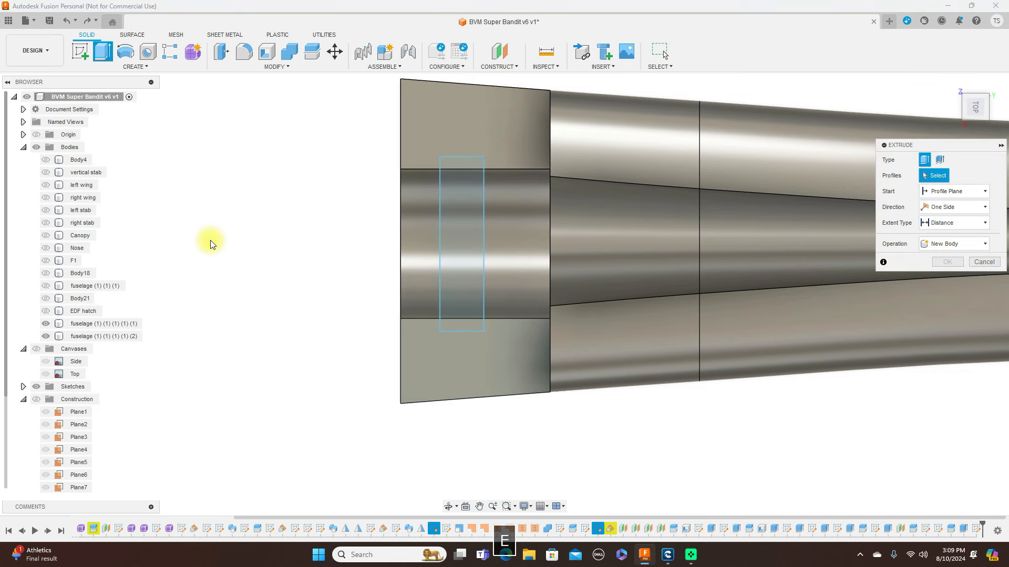
click(454, 217)
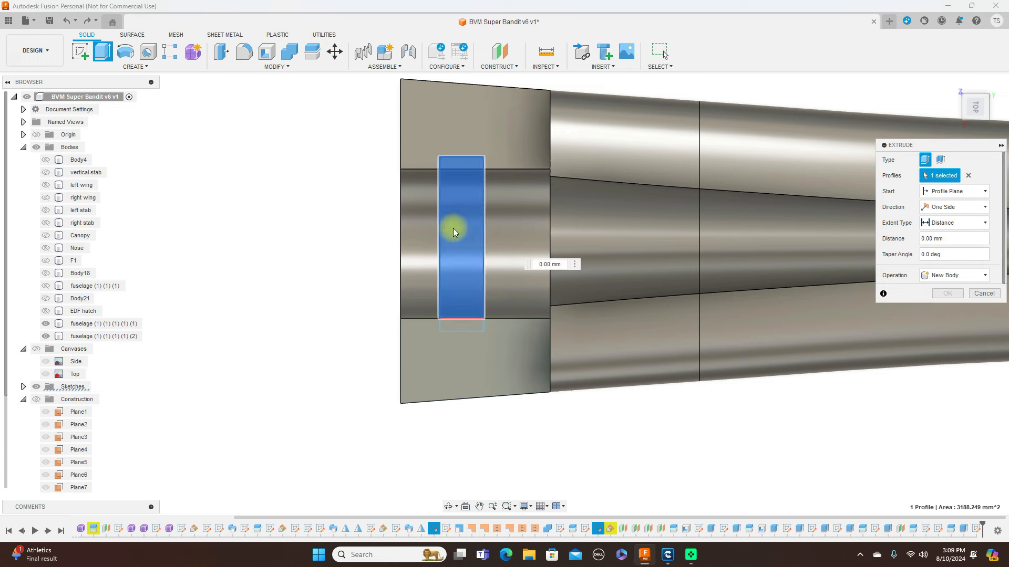
click(456, 326)
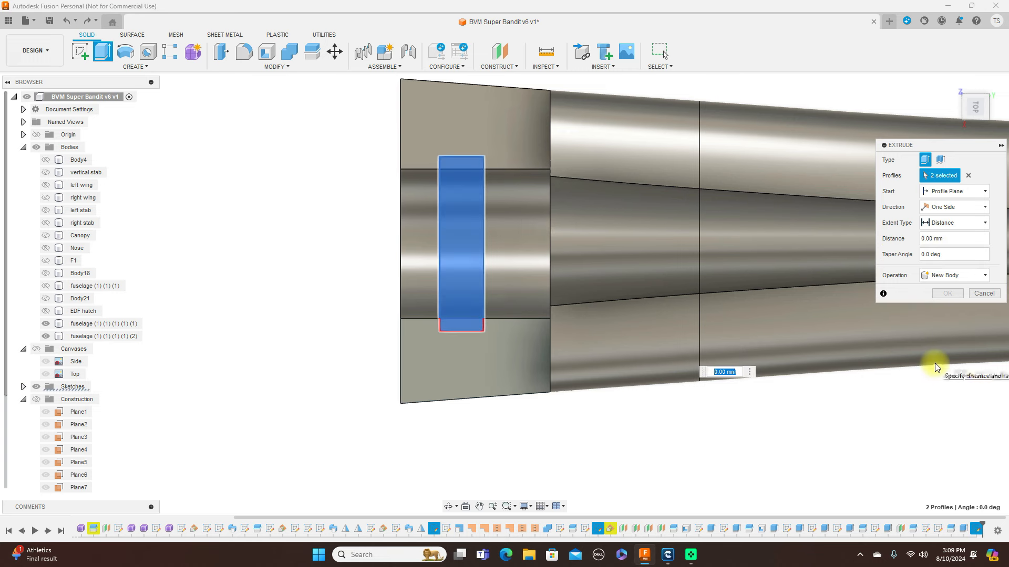
key(BackSpace)
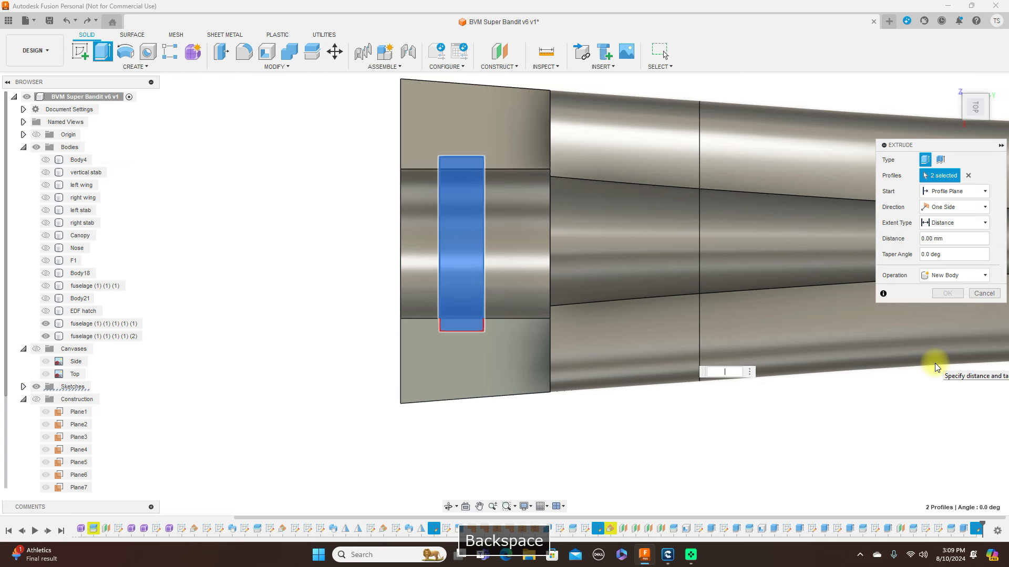
text(-5)
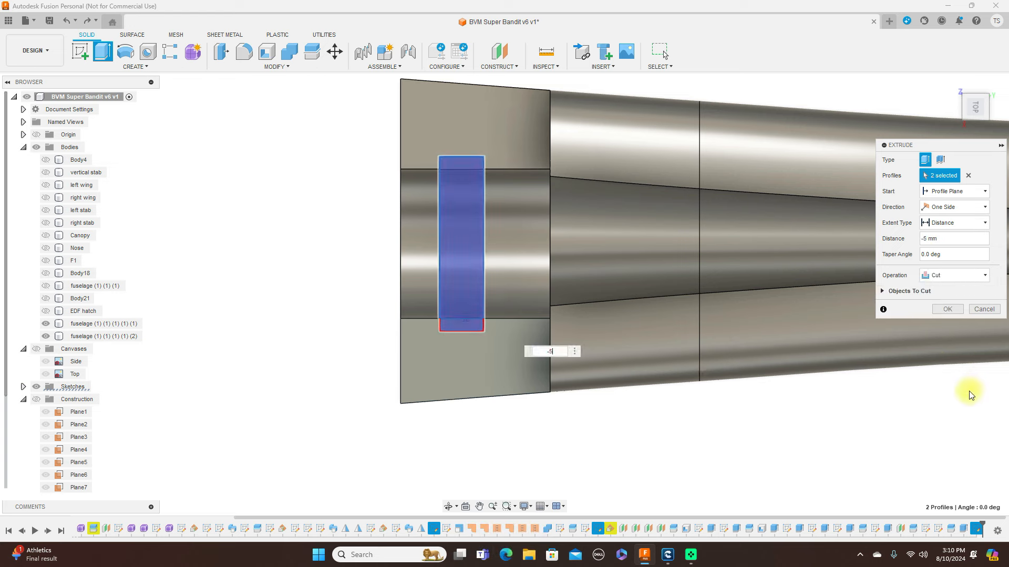
click(948, 309)
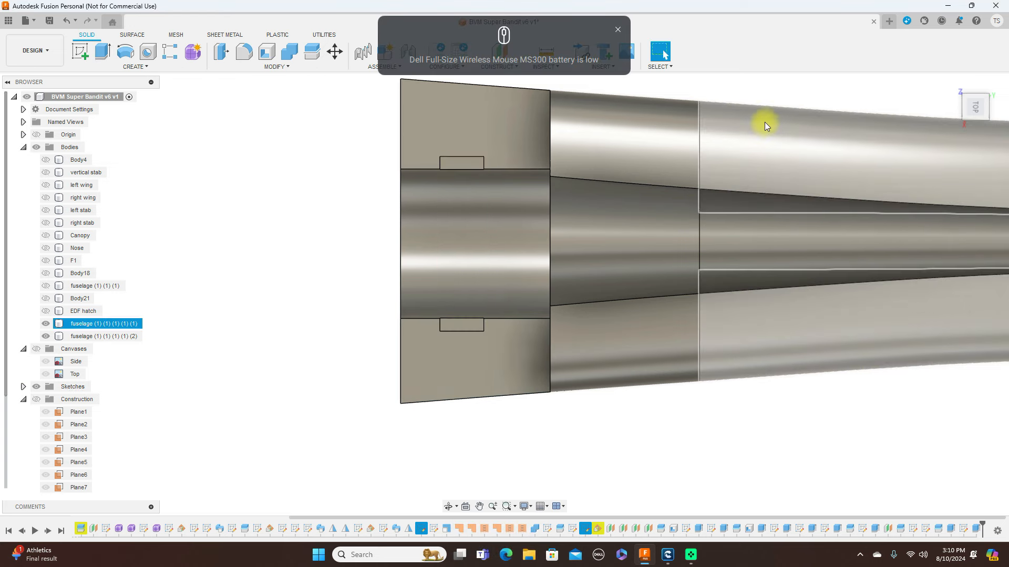
click(618, 30)
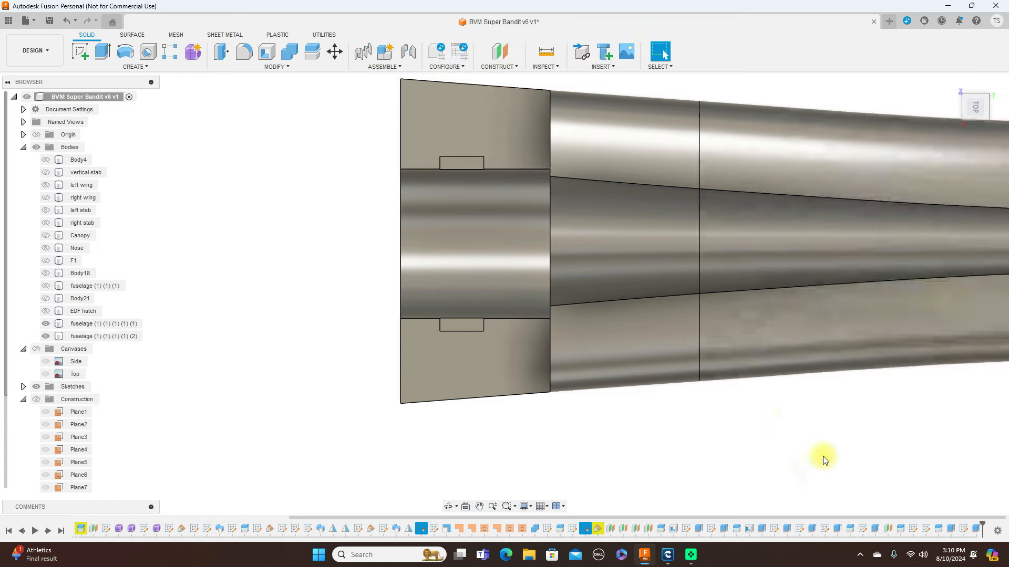
Step: Examine the recesses in the hatch opening's ledges from the front and side
middle_drag(822, 453, 860, 407)
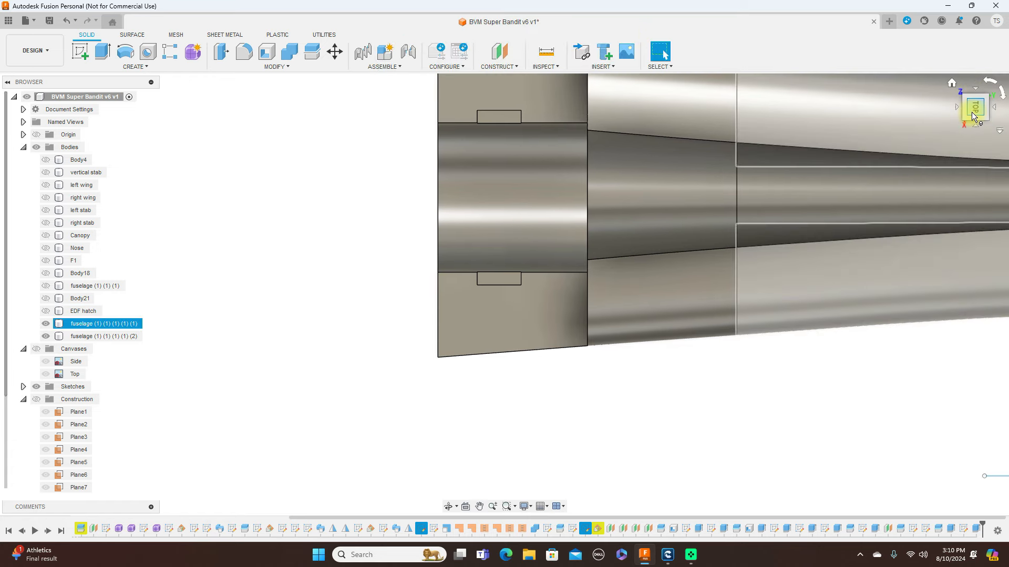
drag(971, 117, 985, 98)
click(972, 102)
drag(964, 112, 58, 58)
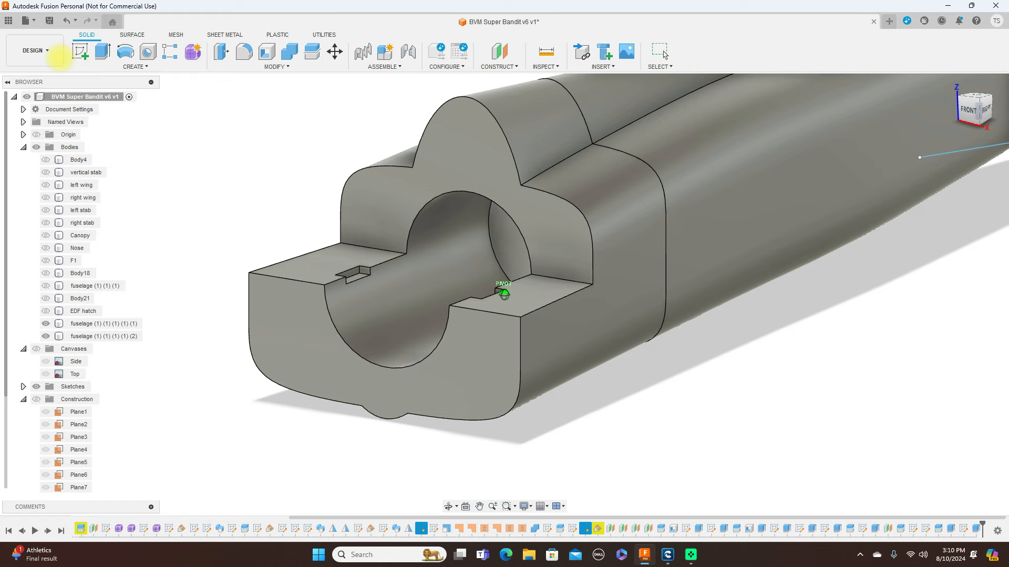
drag(58, 57, 51, 50)
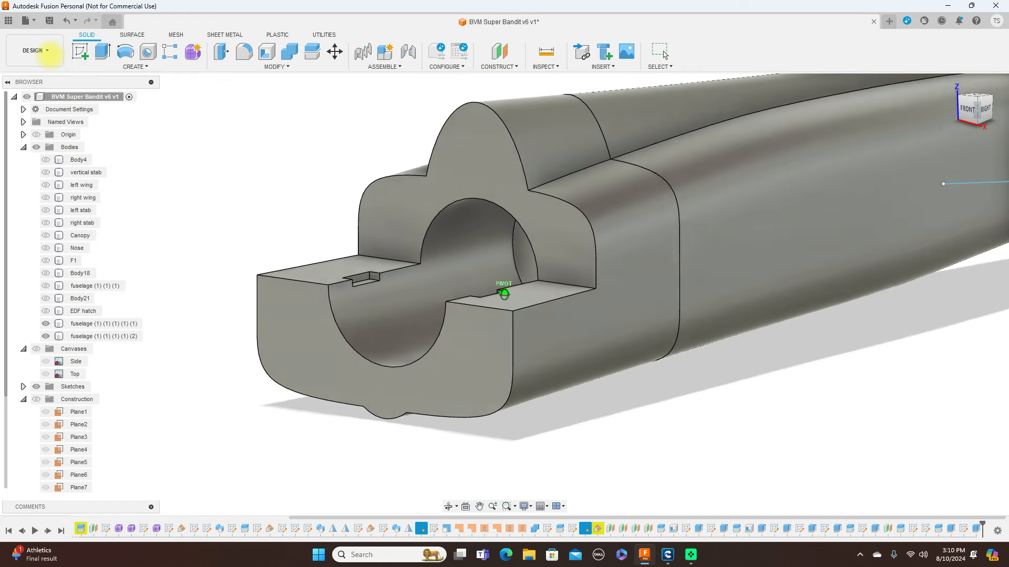
shift+middle_drag(704, 313, 504, 232)
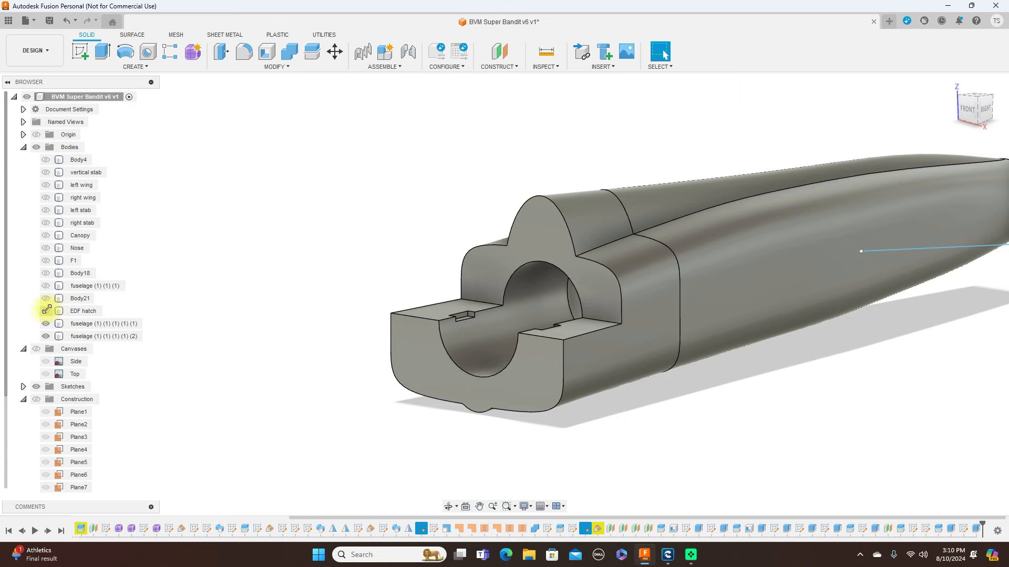
Step: Show the EDF hatch, mid fuselage, Canopy, Nose, F1, Body18 and Body21 to display the complete fuselage
click(46, 311)
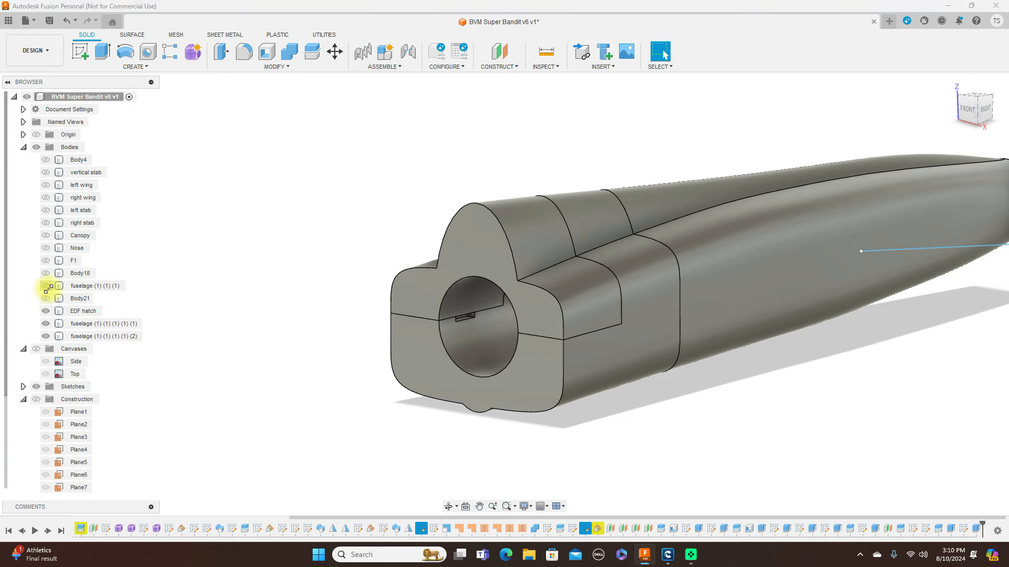
click(45, 286)
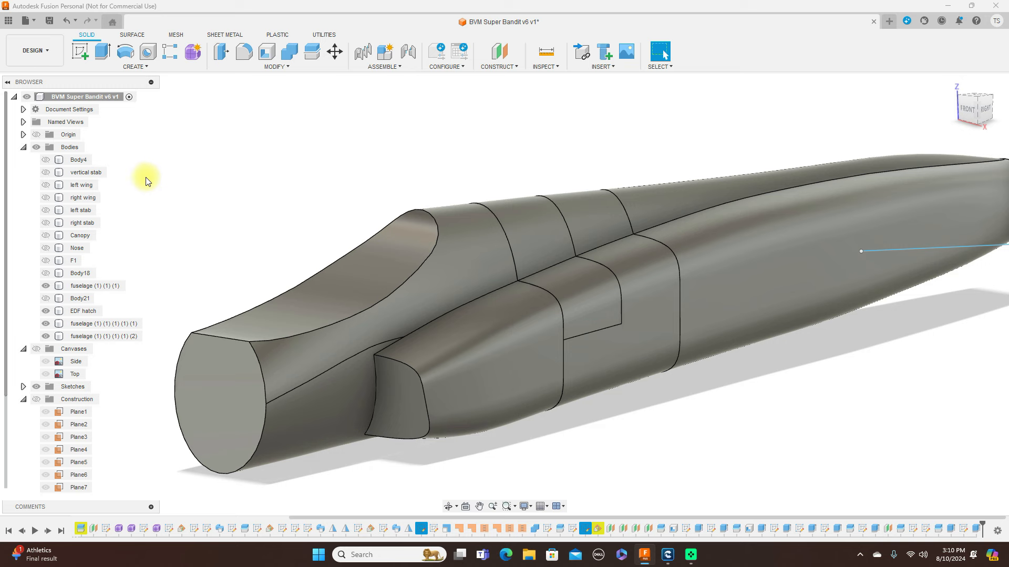
click(48, 237)
click(47, 236)
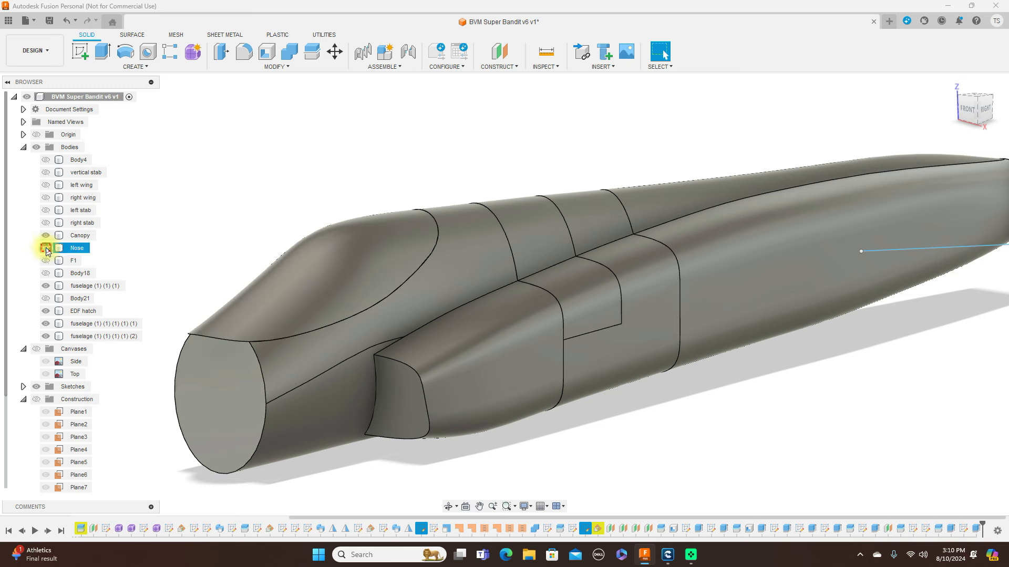
click(47, 248)
click(46, 261)
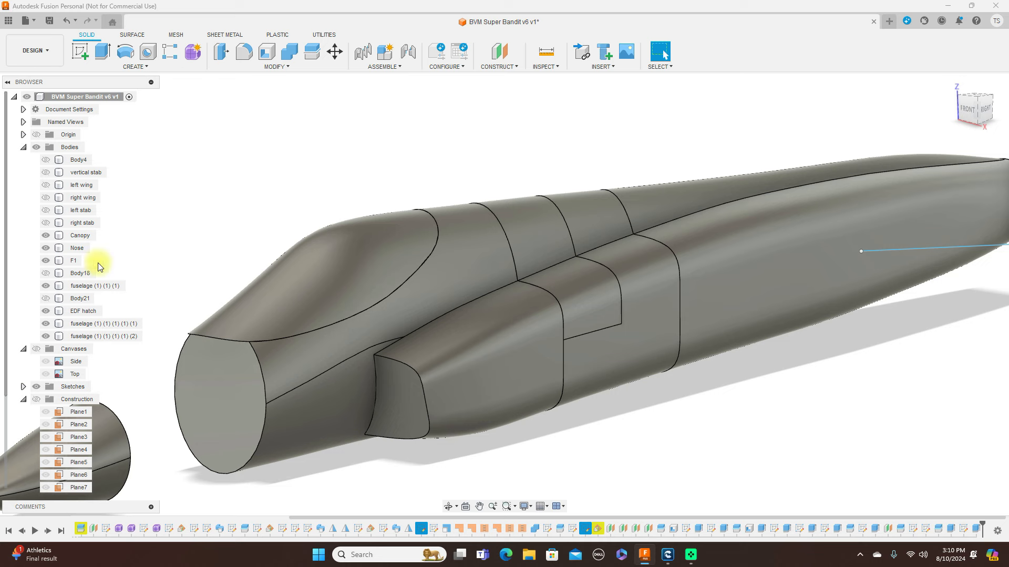
click(46, 273)
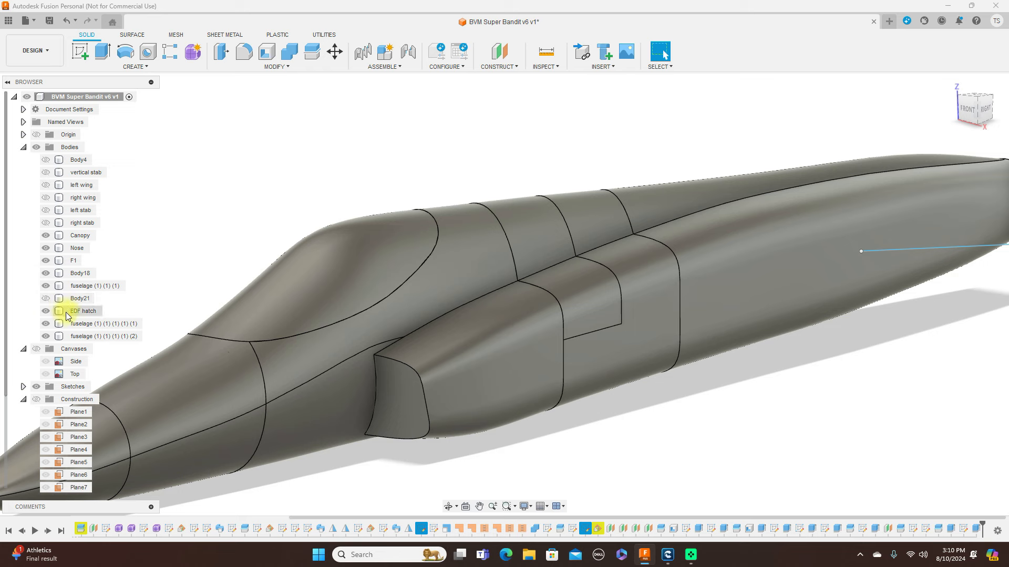
click(45, 298)
scroll(326, 240, down, 5)
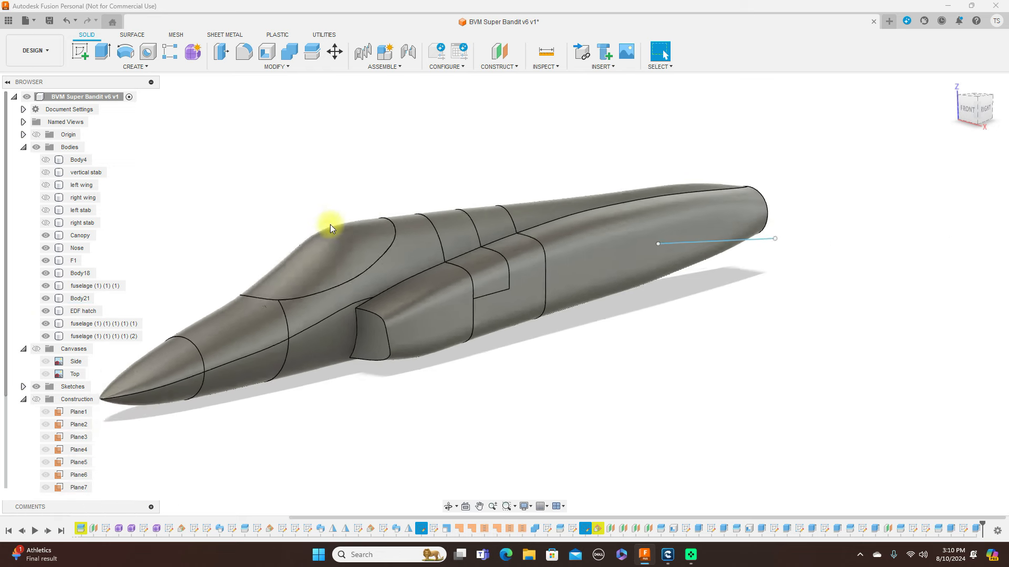
Step: Show the right stab, left stab, right wing, left wing and vertical stab bodies together with the fuselage
click(989, 113)
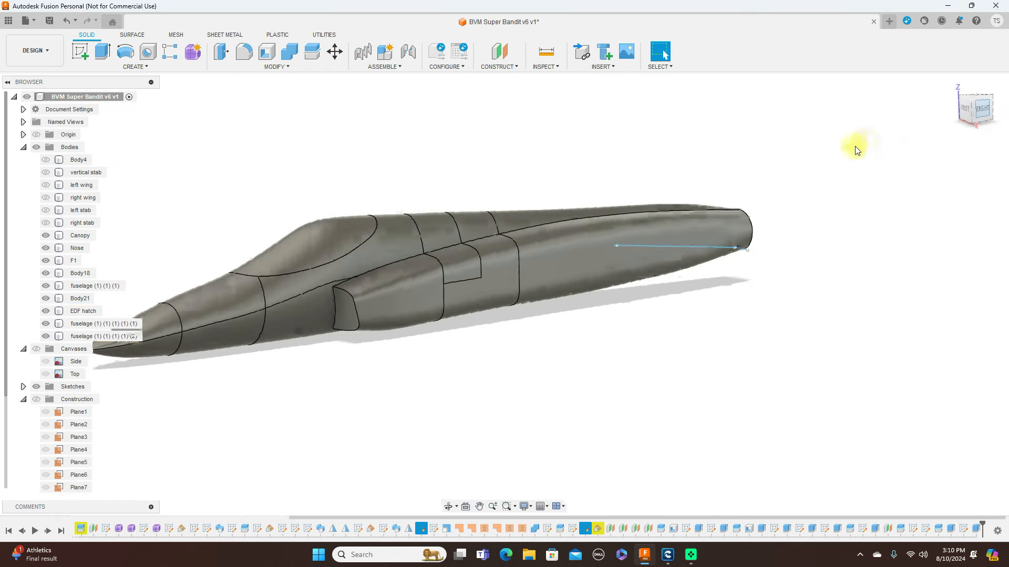
middle_drag(457, 141, 606, 135)
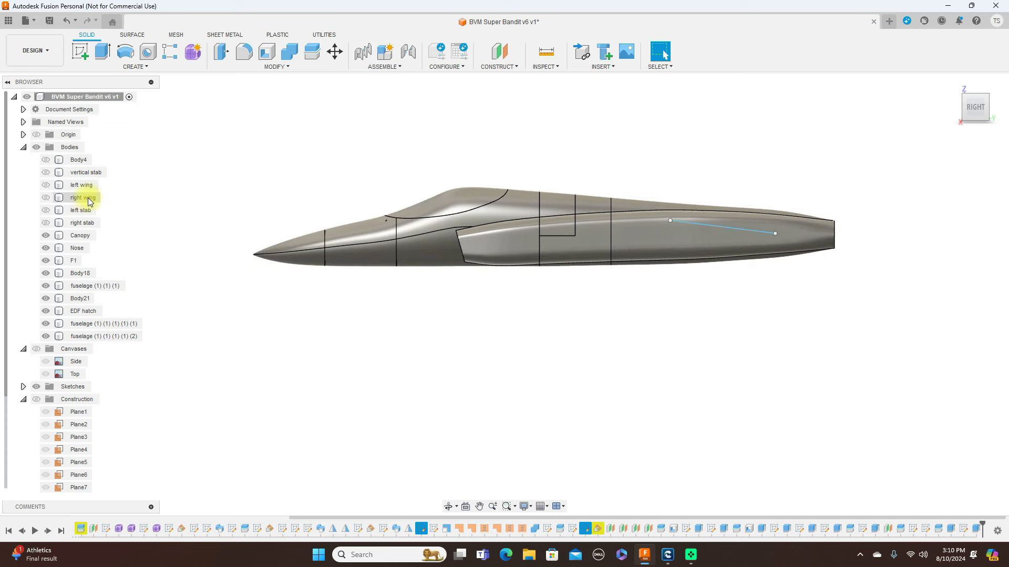
click(46, 223)
click(46, 211)
click(46, 197)
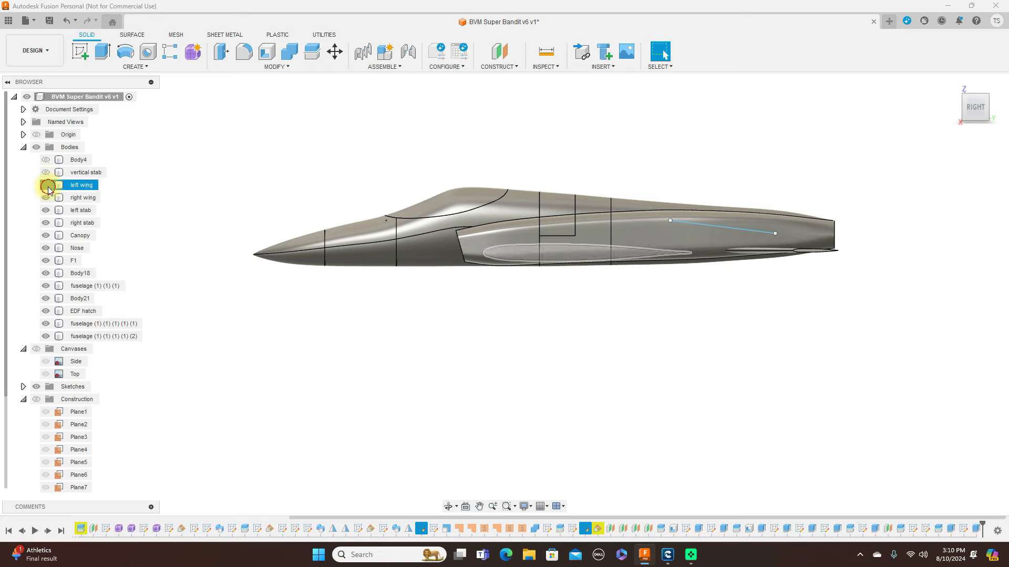
click(47, 185)
click(46, 172)
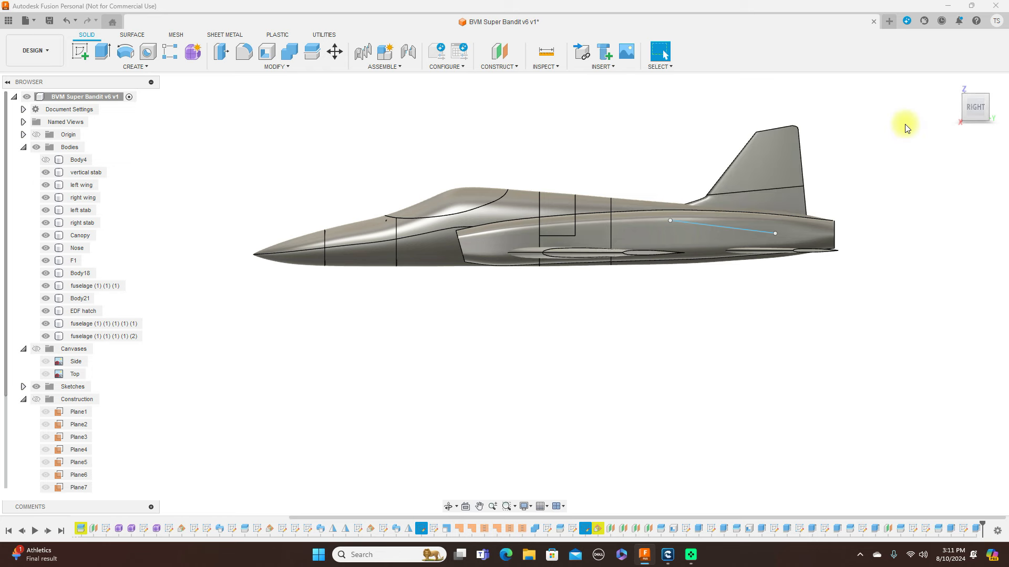
Step: Hide all sketches and collapse the Construction, Canvases and Bodies folders in the browser
mouse_move(963, 107)
mouse_down()
mouse_move(979, 151)
mouse_move(25, 139)
mouse_move(23, 120)
mouse_up()
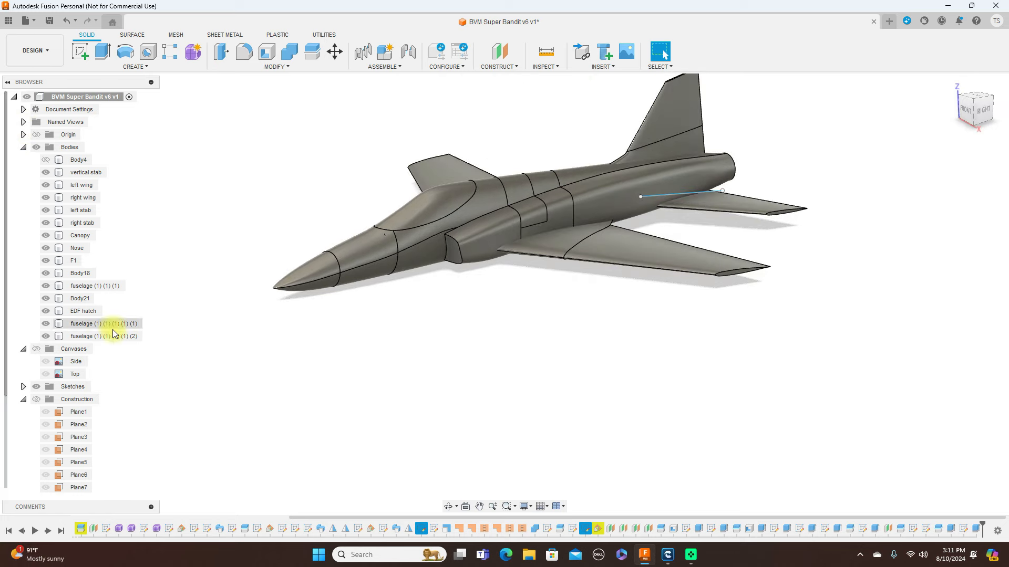
click(37, 388)
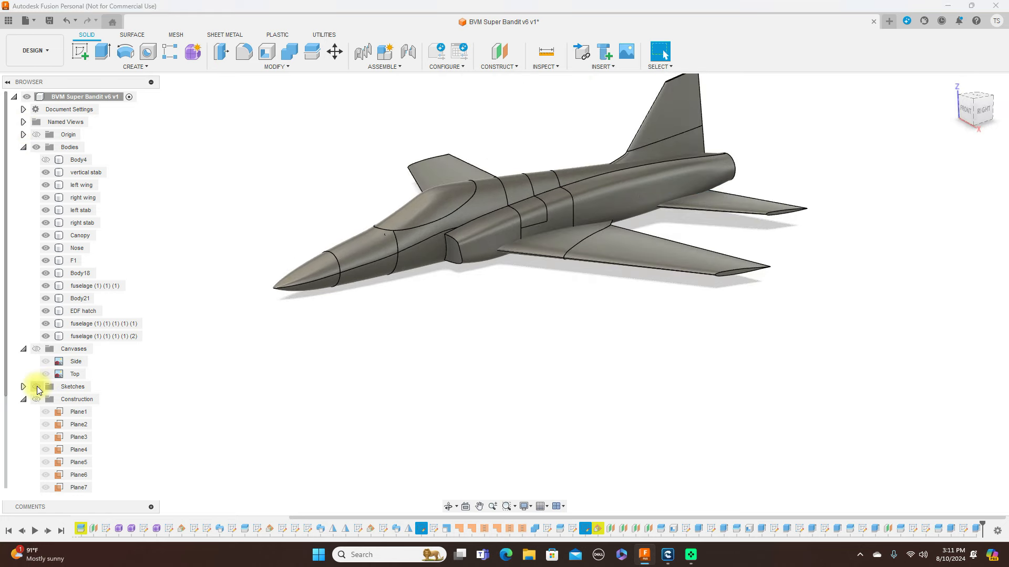
click(23, 399)
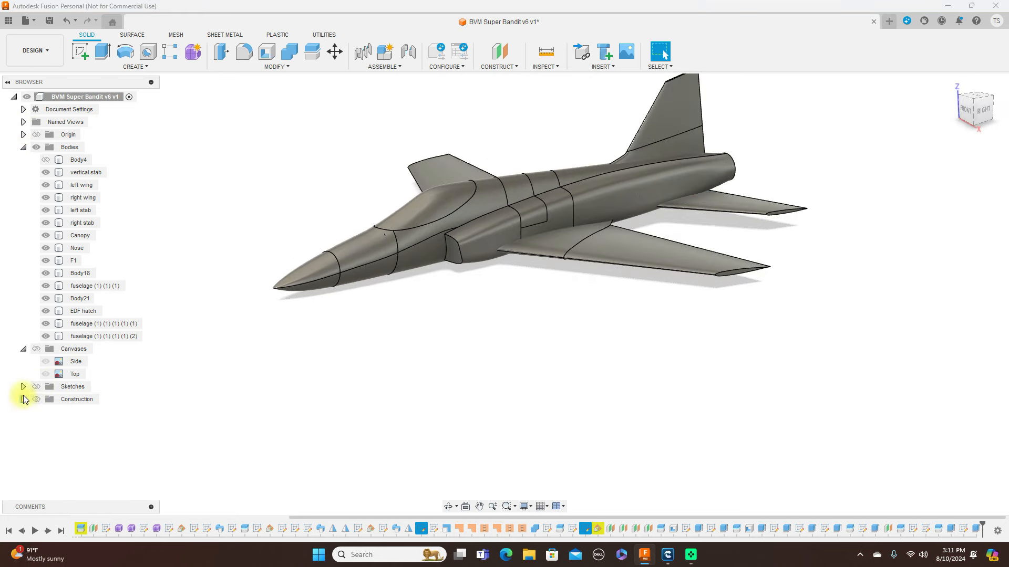
click(23, 349)
click(23, 147)
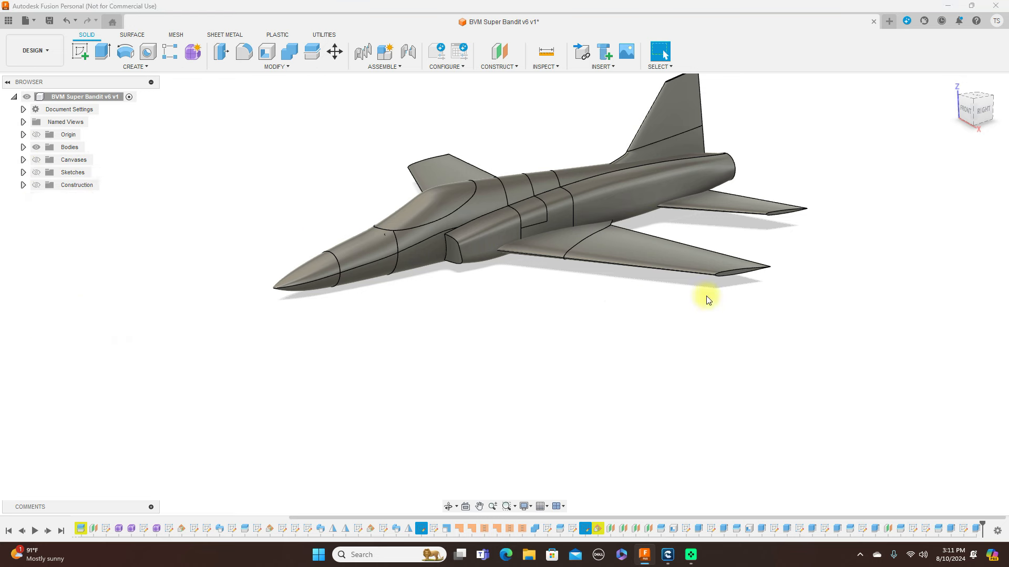
Step: Examine the complete aircraft with its wings and tail surfaces from the side, above, rear and front
middle_drag(915, 203, 905, 256)
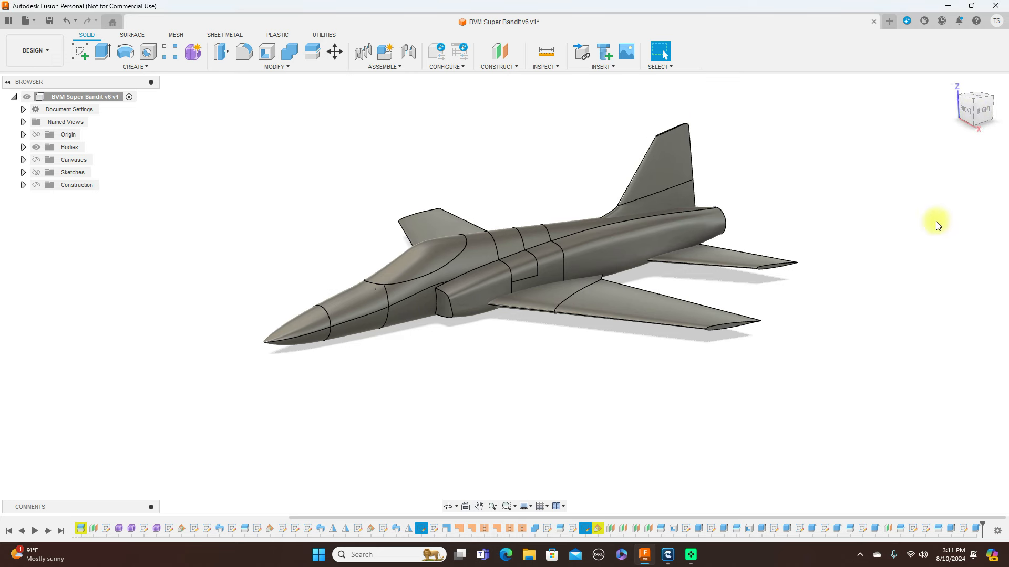
mouse_move(976, 115)
shift+middle_down()
mouse_move(896, 99)
mouse_move(900, 78)
mouse_move(900, 101)
mouse_move(946, 108)
shift+middle_up()
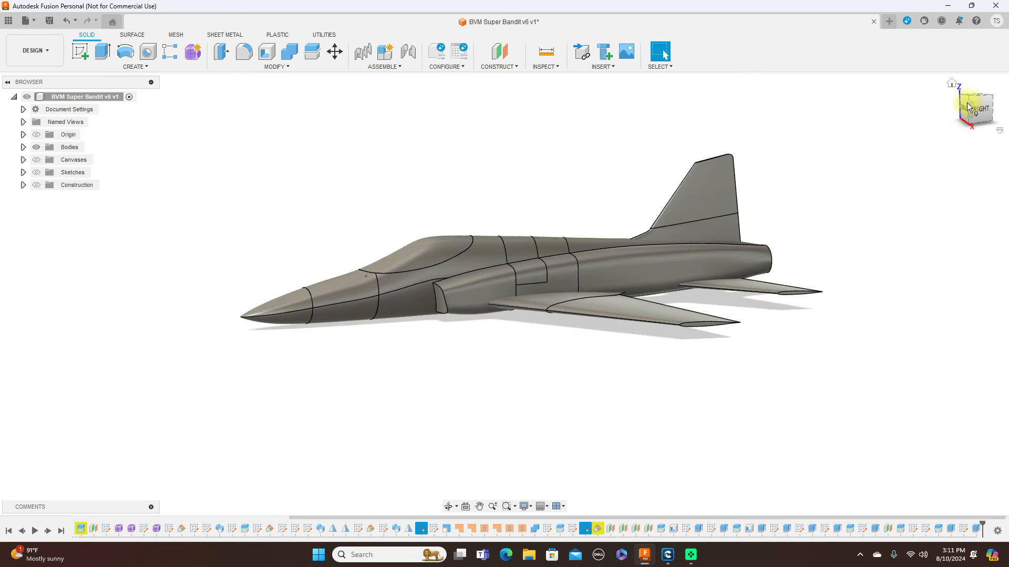
mouse_move(24, 130)
shift+middle_down()
mouse_move(134, 105)
mouse_move(78, 96)
mouse_move(9, 128)
mouse_move(973, 106)
mouse_move(900, 101)
mouse_move(809, 116)
mouse_move(862, 117)
mouse_move(869, 105)
shift+middle_up()
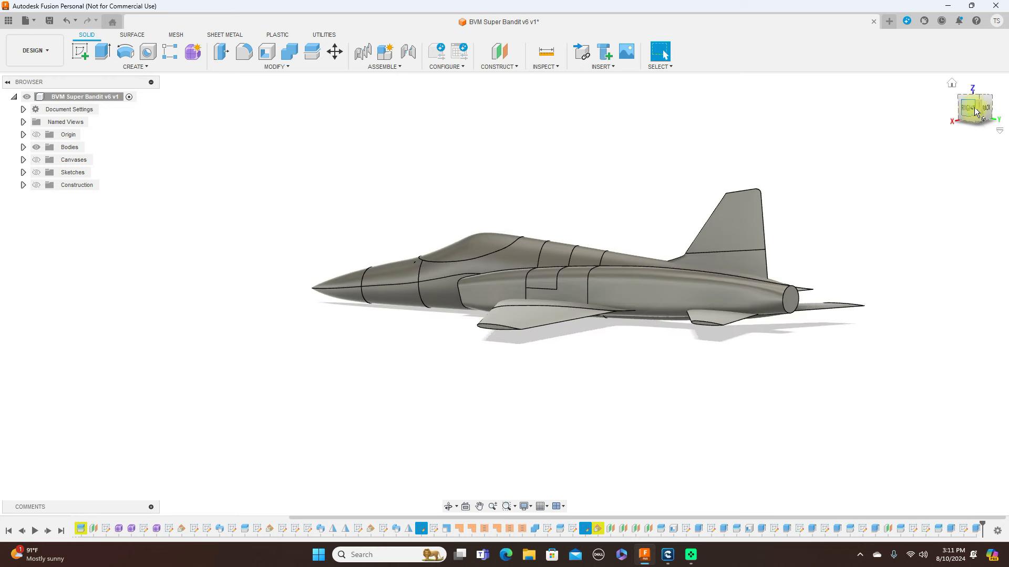
click(970, 110)
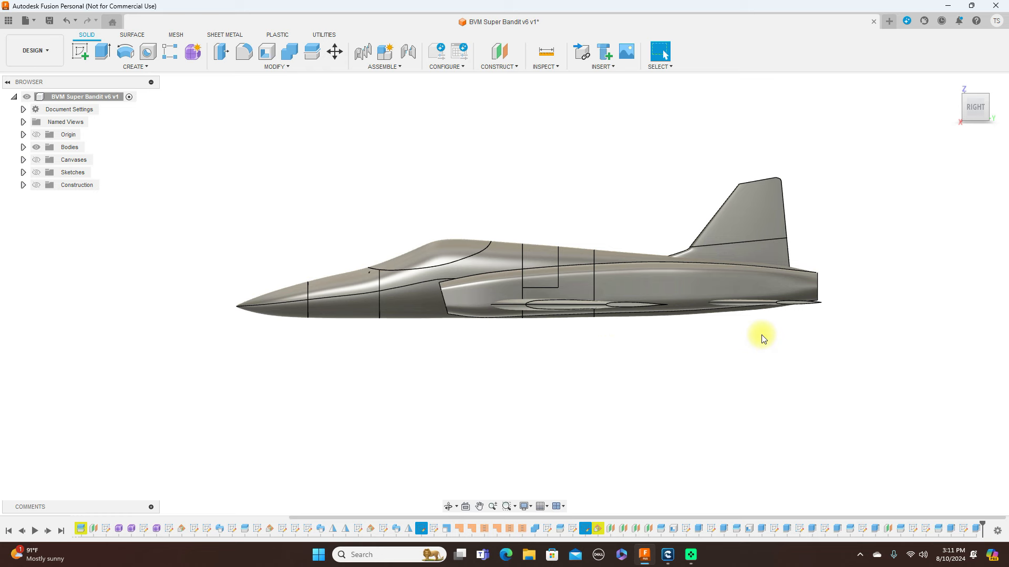
mouse_move(973, 105)
mouse_move(965, 111)
mouse_down()
mouse_move(788, 121)
mouse_move(10, 110)
mouse_move(108, 113)
mouse_move(77, 107)
mouse_up()
click(977, 109)
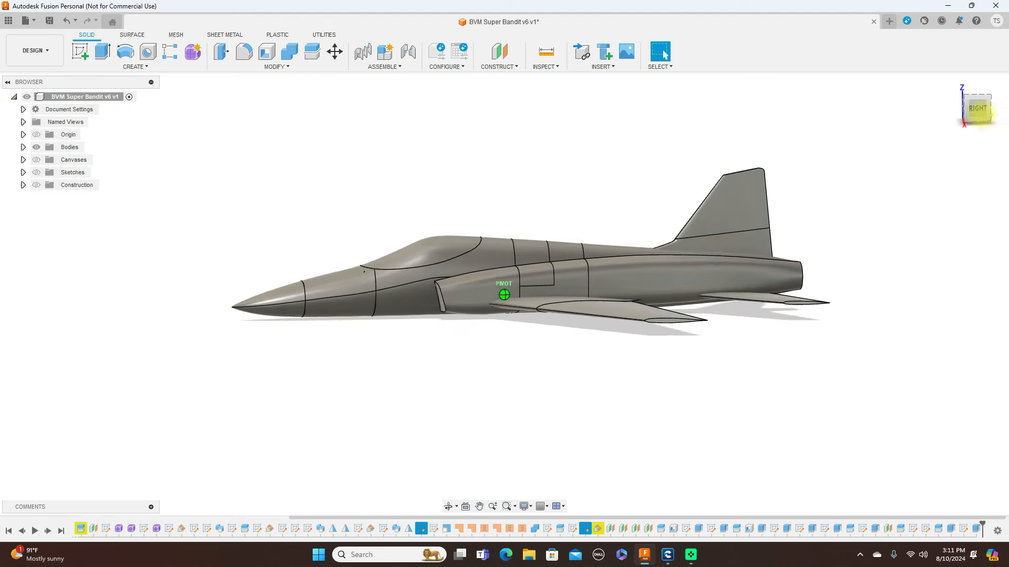
click(978, 109)
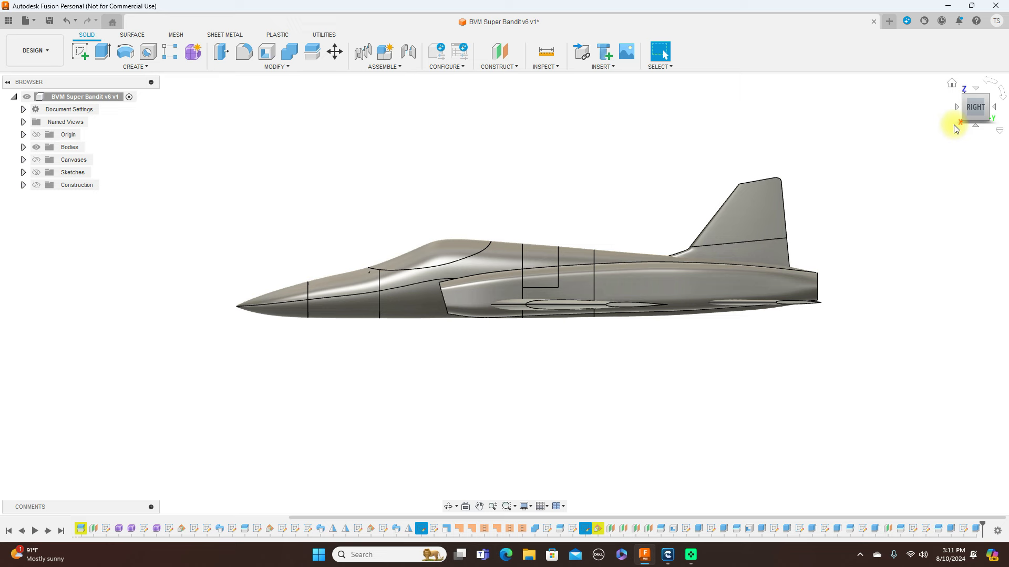
click(966, 100)
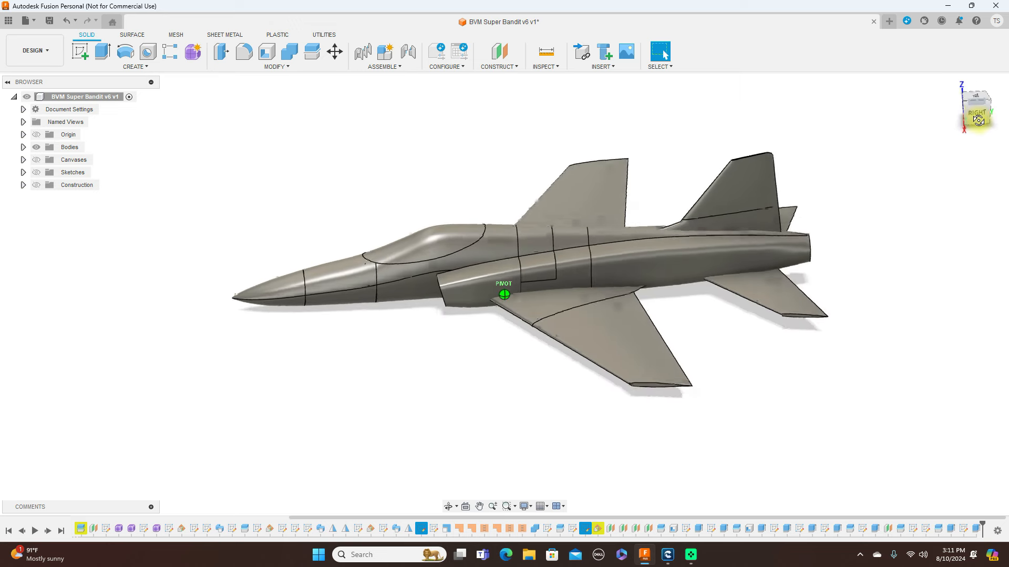
drag(969, 119, 984, 117)
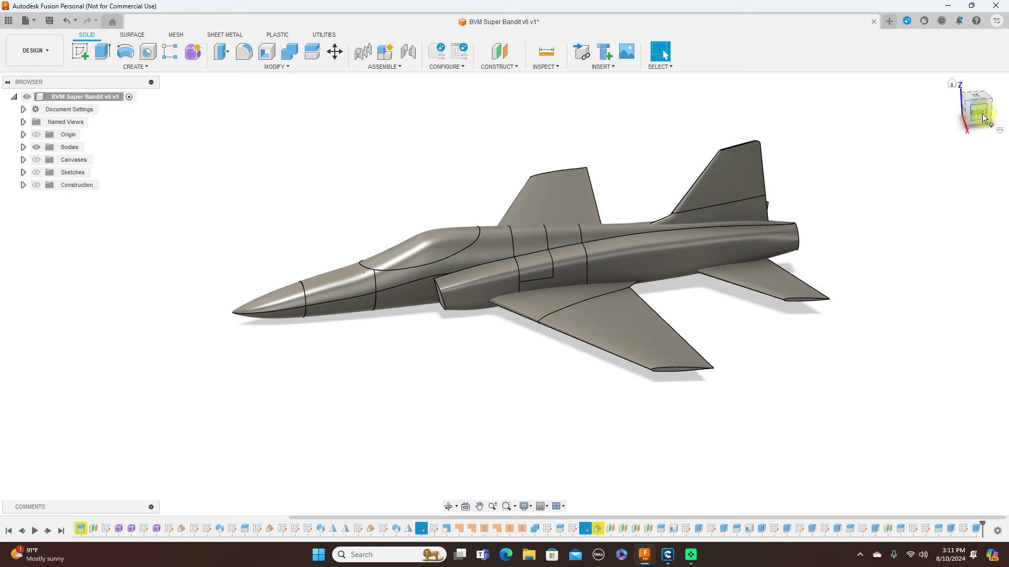
drag(969, 115, 952, 103)
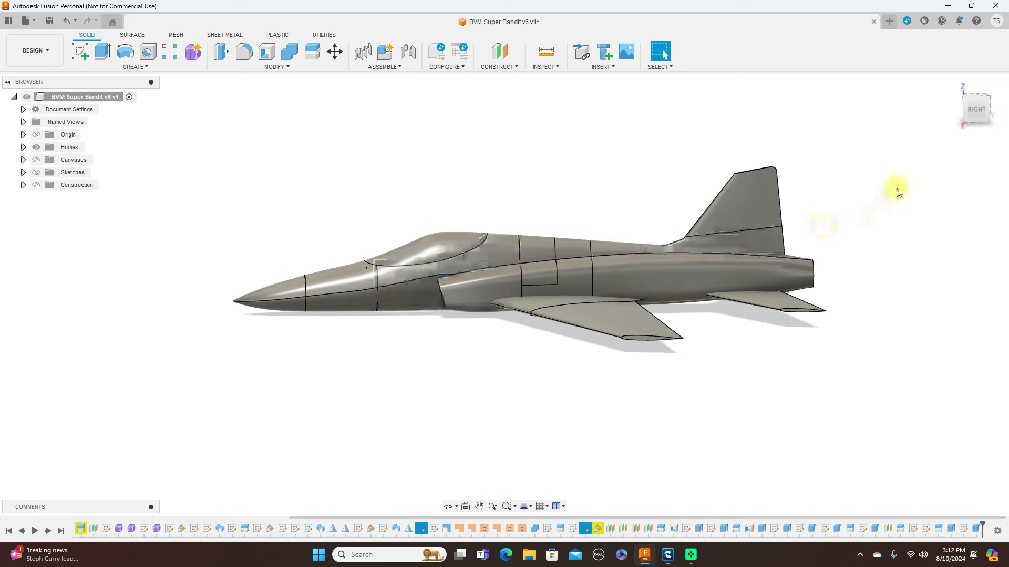
click(976, 109)
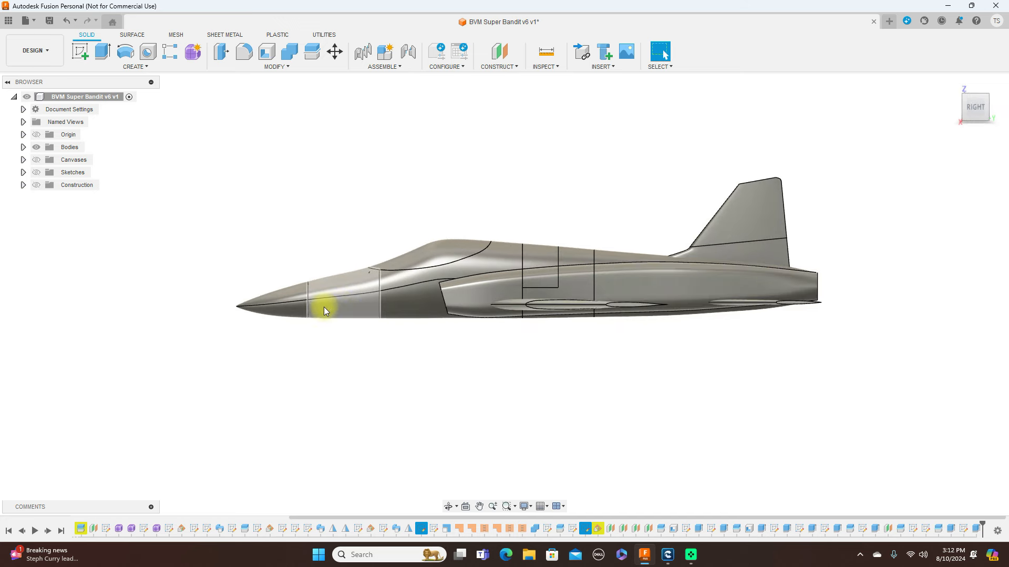
click(979, 100)
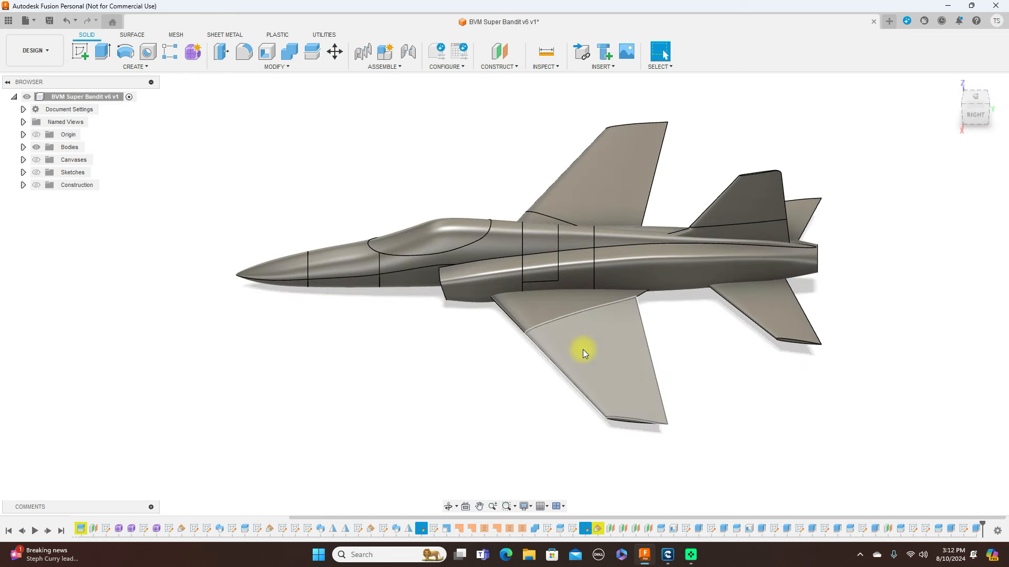
click(975, 116)
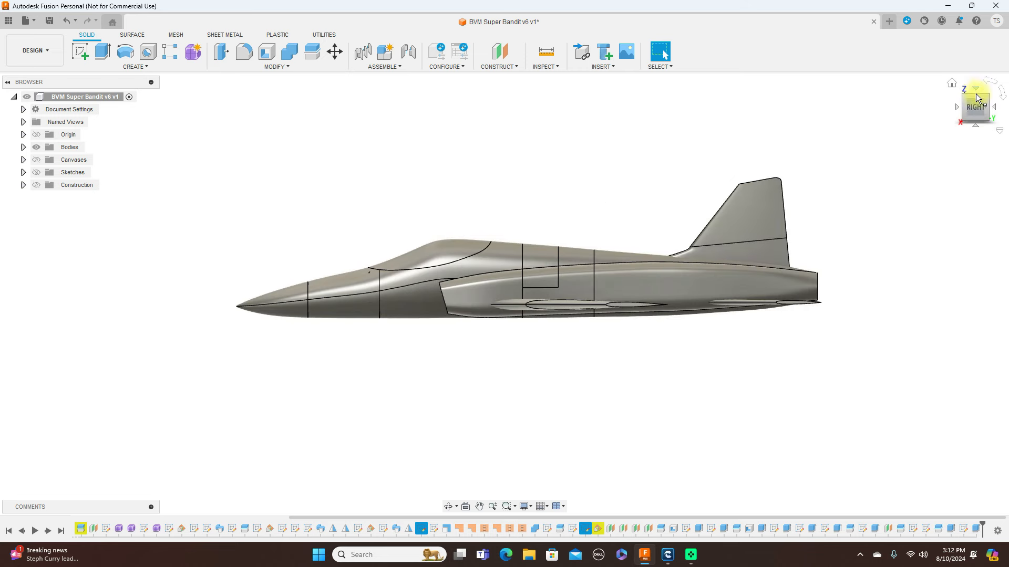
click(966, 99)
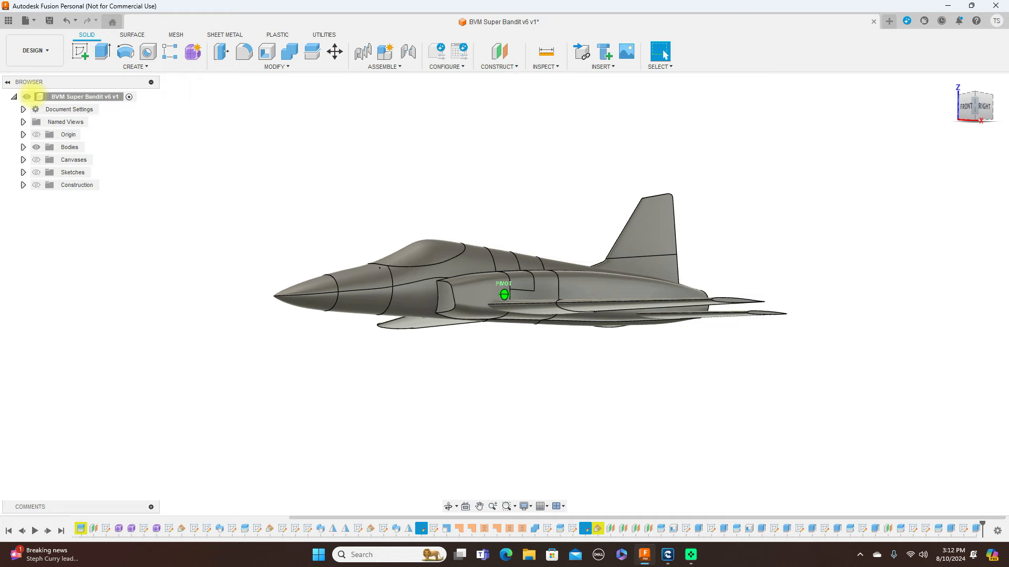
click(957, 97)
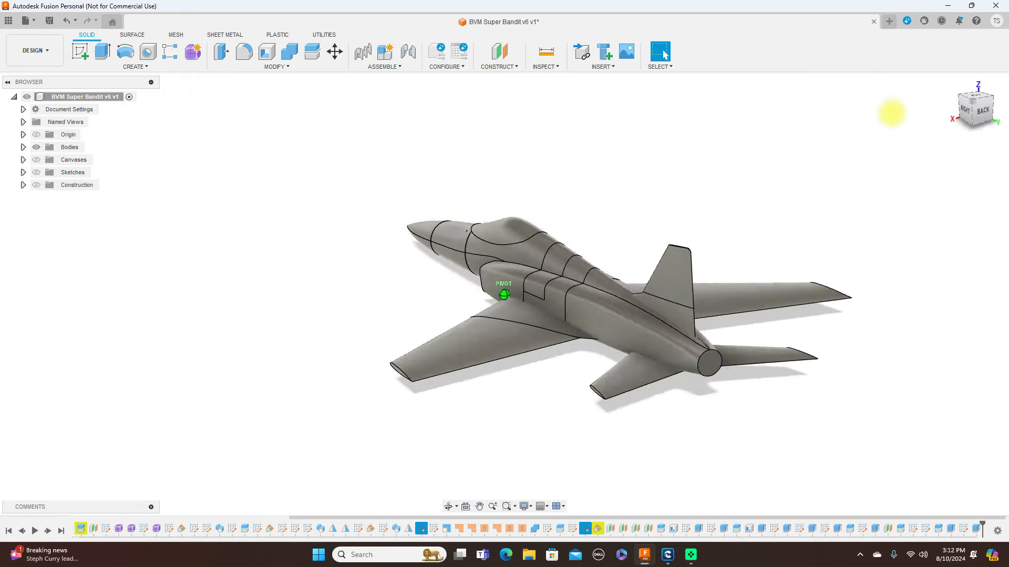
click(965, 104)
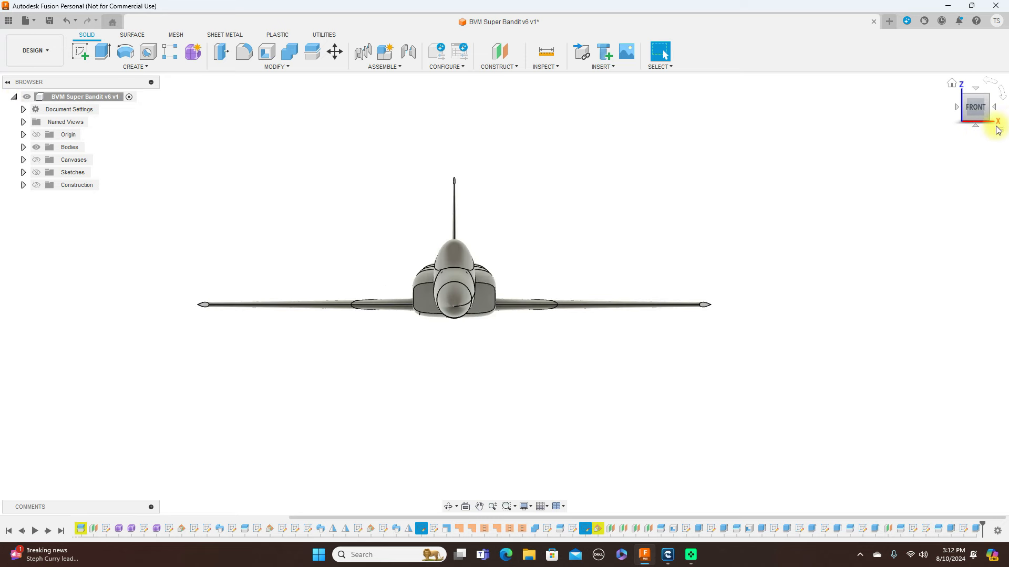
click(987, 100)
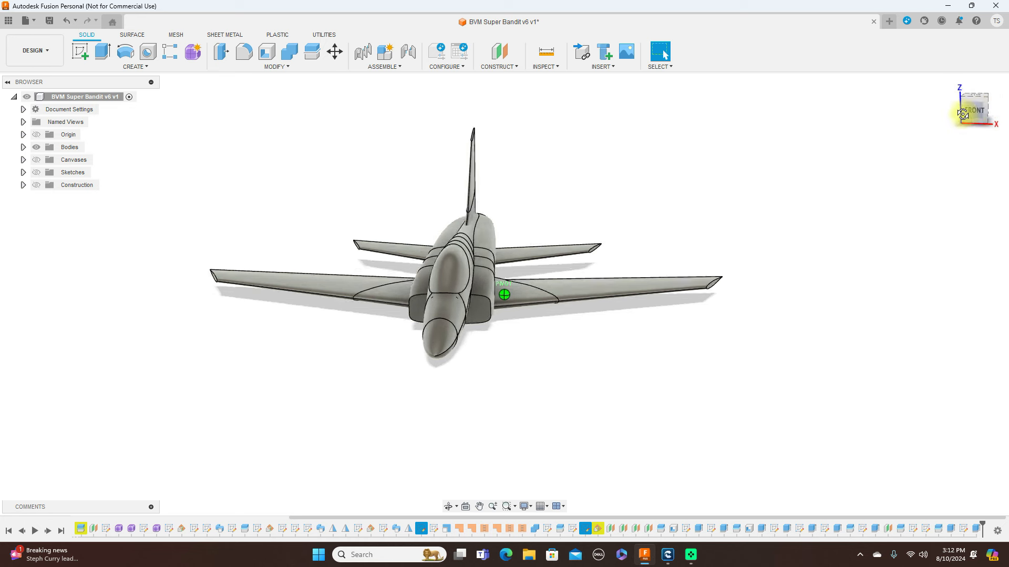